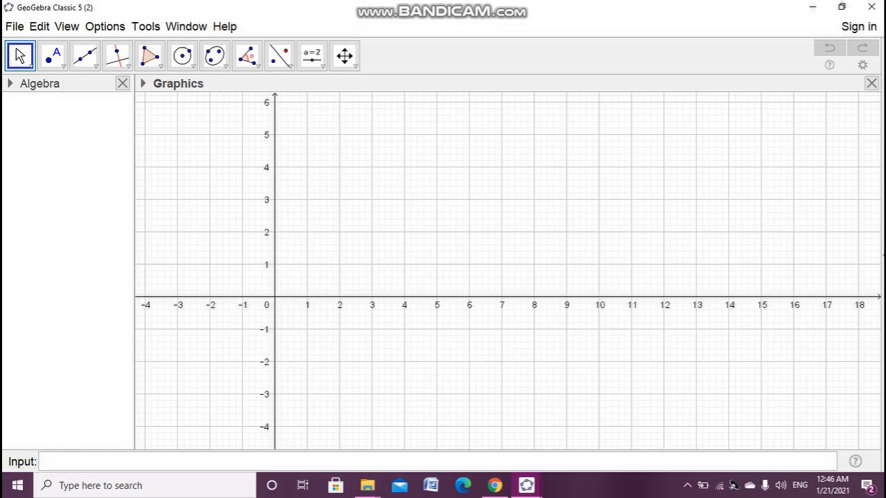
Step: Move the input bar above the views and close the layout preferences
{"action": "left_click", "coordinate": [729, 147]}
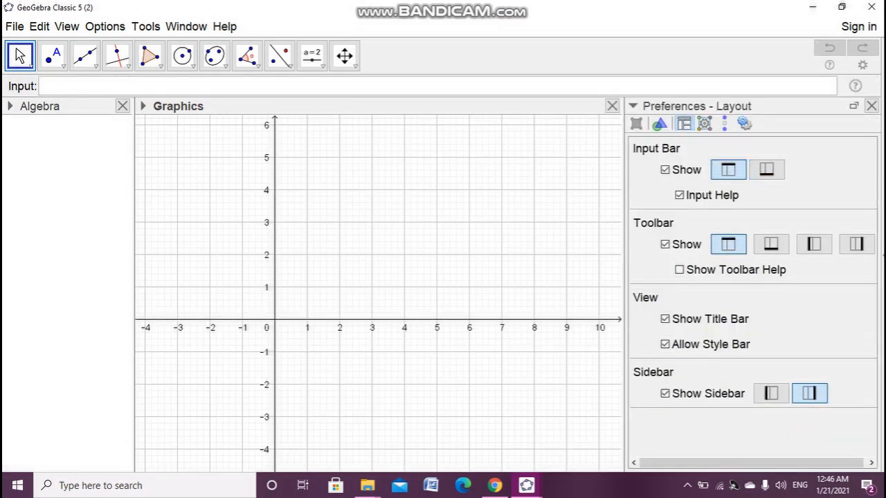
{"action": "left_click", "coordinate": [872, 106]}
{"action": "left_click", "coordinate": [612, 106]}
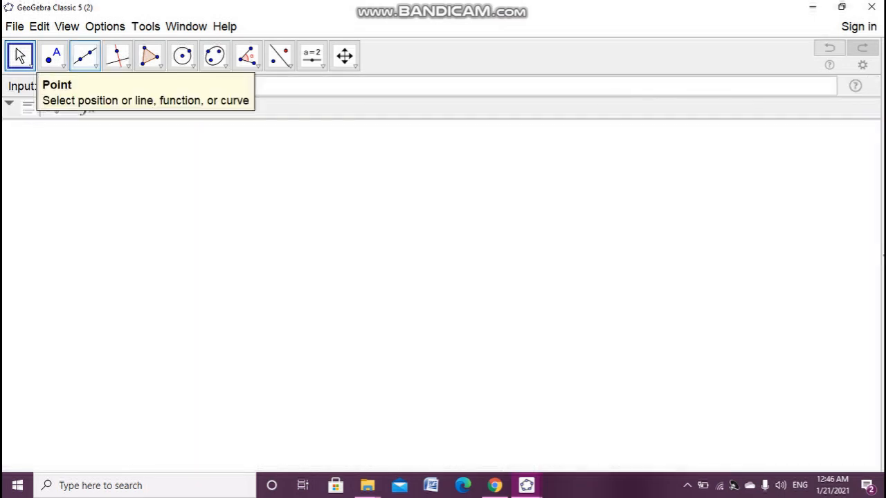
Step: Show the Graphics view again beside the Algebra view and widen the Algebra view
{"action": "left_click", "coordinate": [66, 26]}
{"action": "left_click", "coordinate": [90, 49]}
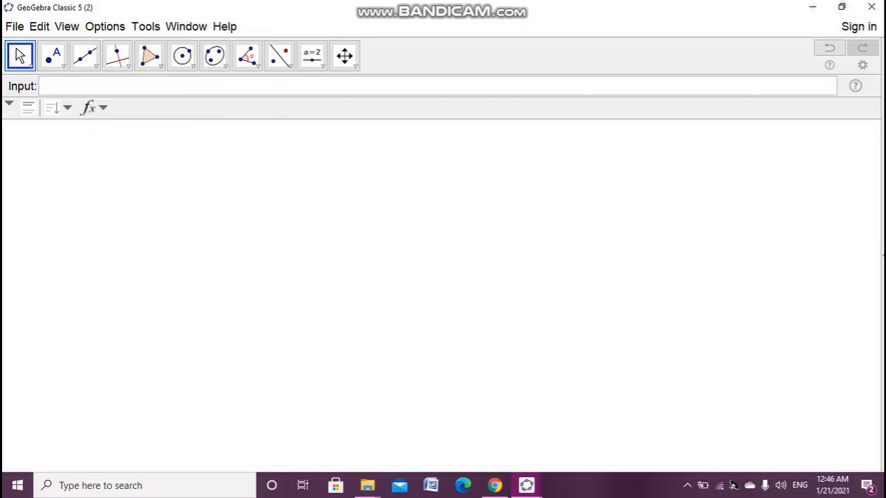
{"action": "left_click", "coordinate": [67, 26]}
{"action": "left_click", "coordinate": [103, 105]}
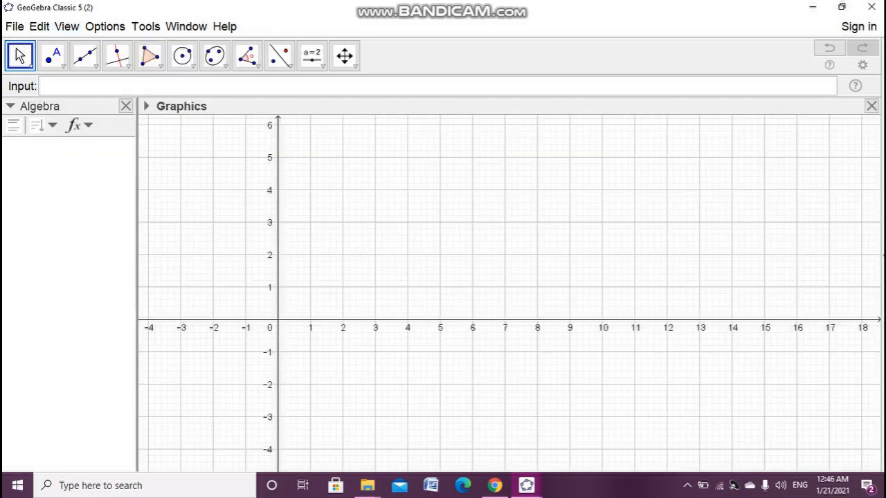
{"action": "left_click_drag", "start_coordinate": [138, 277], "coordinate": [192, 277]}
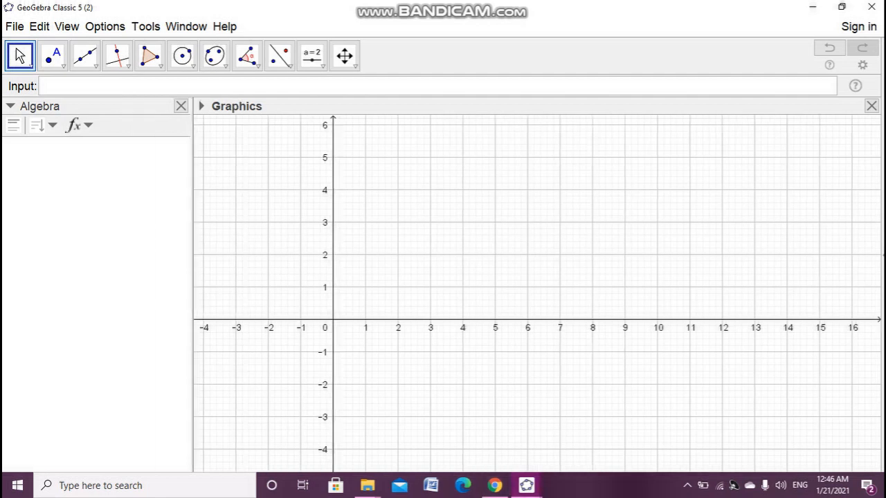
Step: Create a 2×2 matrix by entering {{1,2},{3,4}}
{"action": "left_click", "coordinate": [44, 86]}
{"action": "type", "text": "{{1,2,3,"}
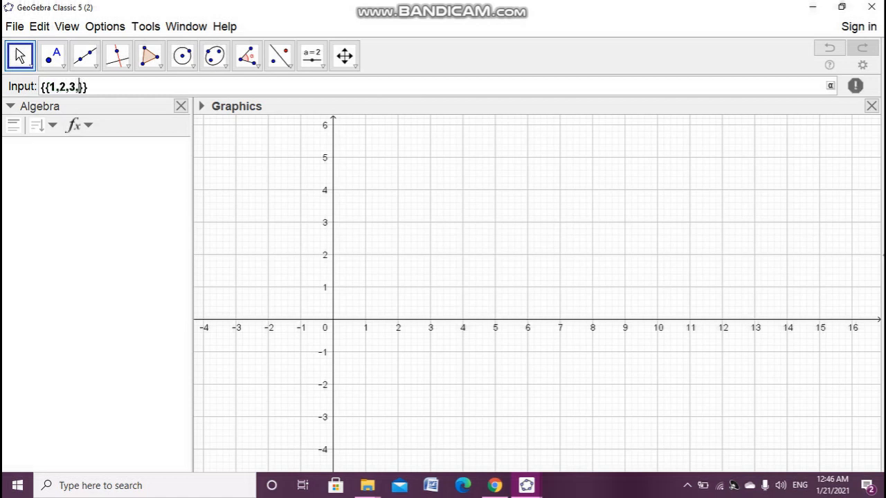
{"action": "type", "text": "4"}
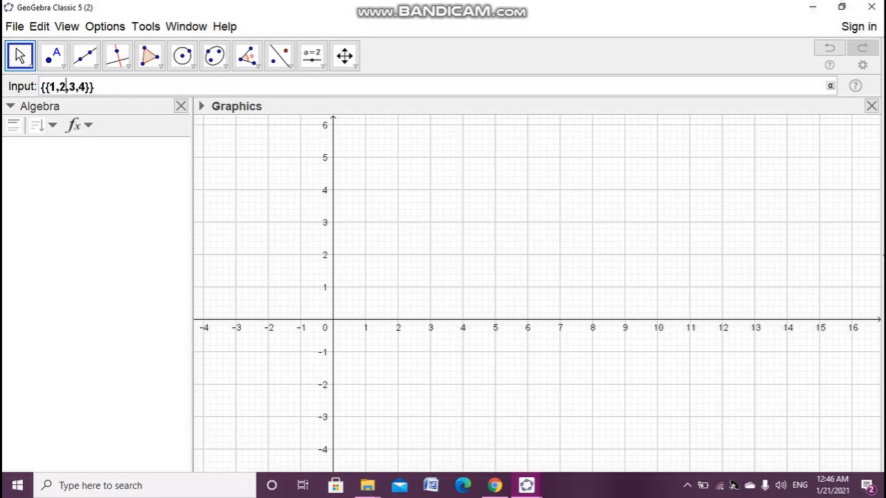
{"action": "type", "text": "}"}
{"action": "key", "text": "Left"}
{"action": "key", "text": "Left"}
{"action": "key", "text": "Left"}
{"action": "key", "text": "Left"}
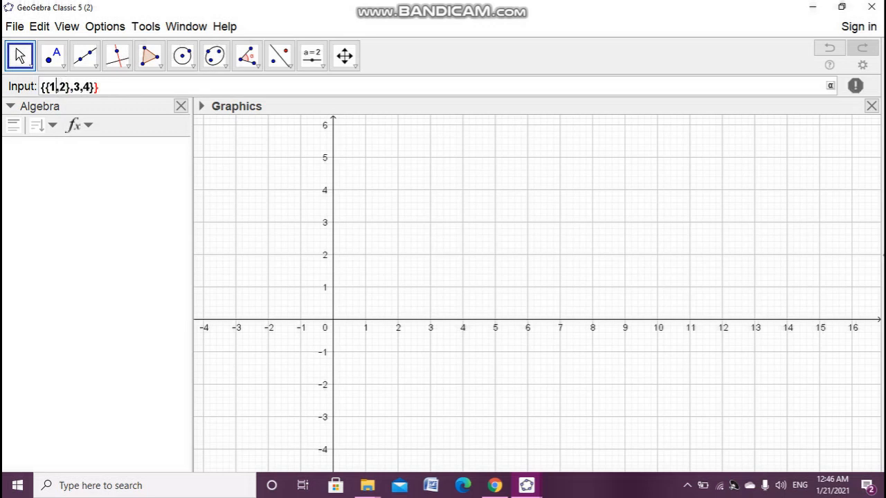
{"action": "key", "text": "Right"}
{"action": "key", "text": "Right"}
{"action": "key", "text": "Right"}
{"action": "key", "text": "Right"}
{"action": "key", "text": "Right"}
{"action": "type", "text": "{"}
{"action": "key", "text": "Right"}
{"action": "key", "text": "Right"}
{"action": "key", "text": "Right"}
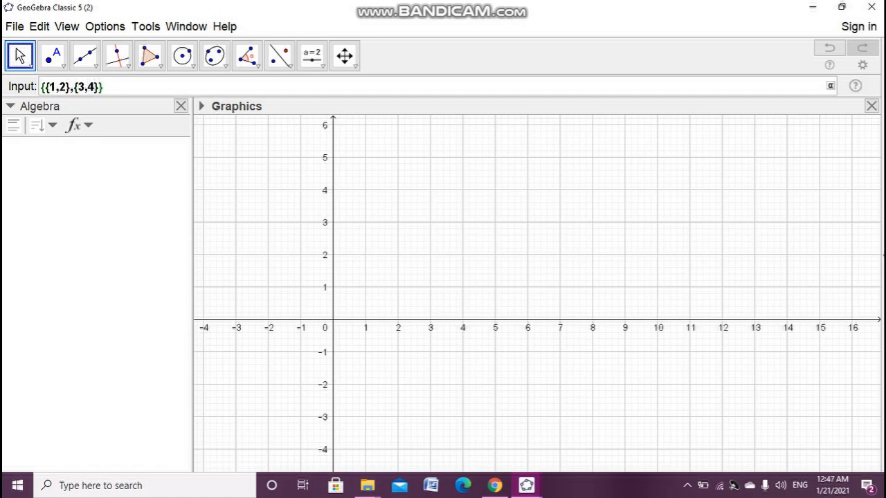
{"action": "key", "text": "Return"}
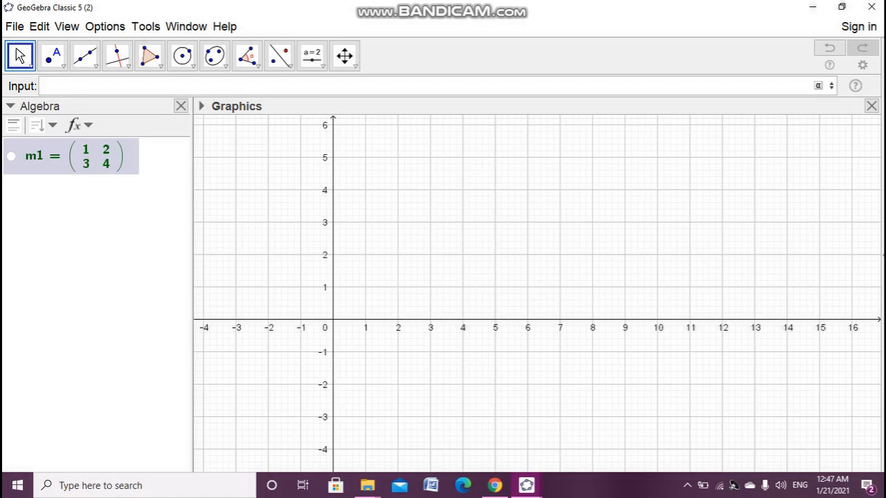
Step: Extract the entry in row 1, column 1 of matrix m1 with the command Element(m1, 1, 1)
{"action": "type", "text": "elem"}
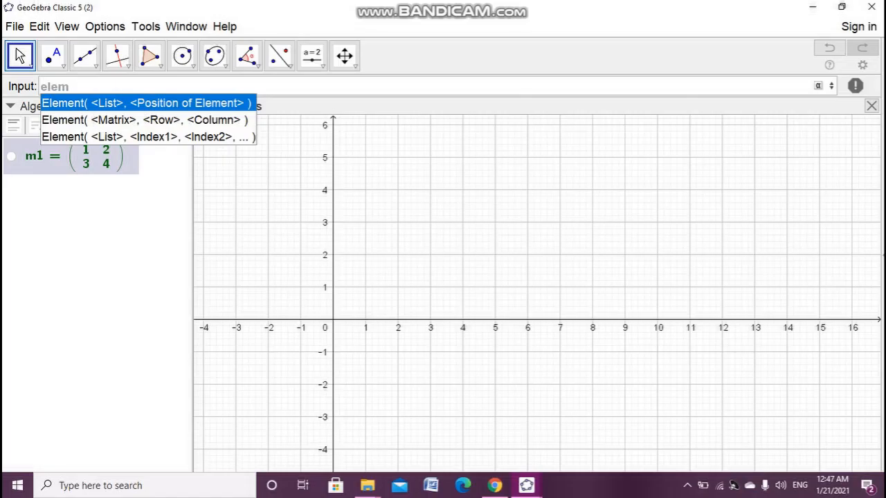
{"action": "key", "text": "Down"}
{"action": "key", "text": "Return"}
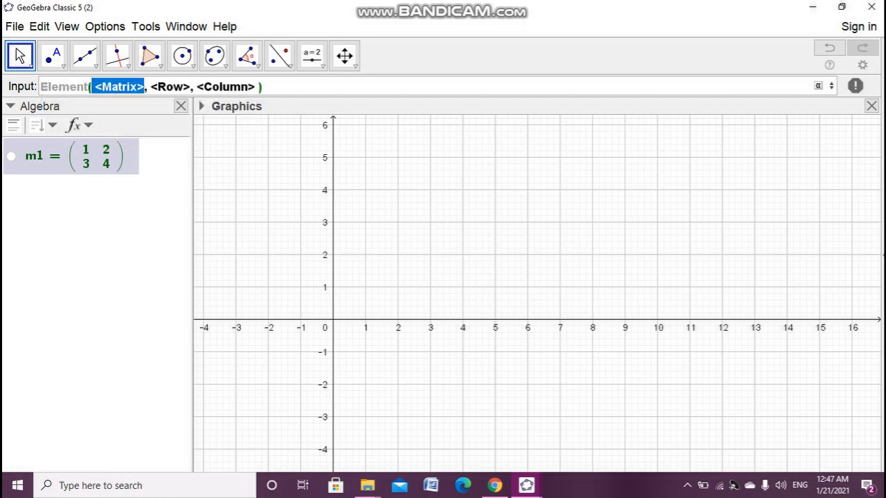
{"action": "type", "text": "m1"}
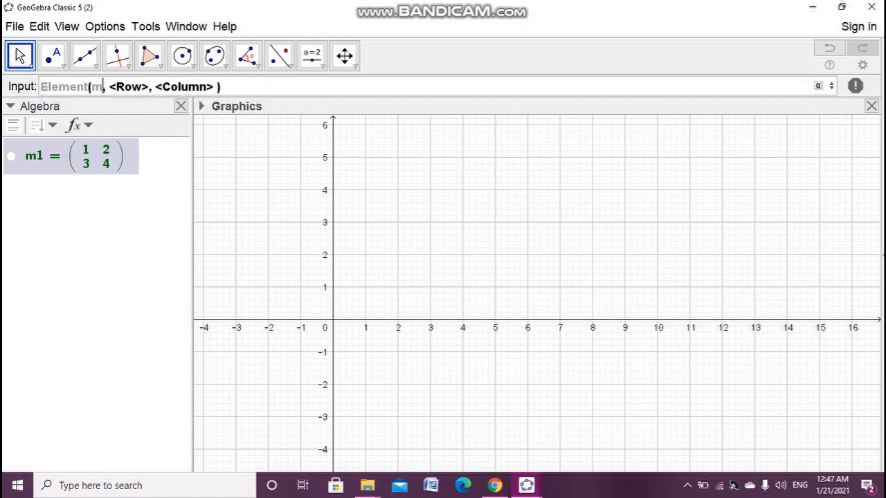
{"action": "key", "text": "Tab"}
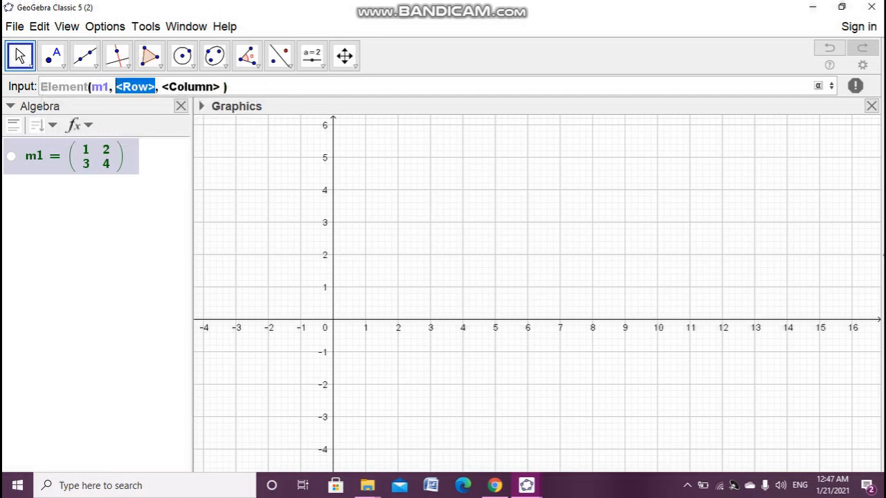
{"action": "type", "text": "1"}
{"action": "key", "text": "Tab"}
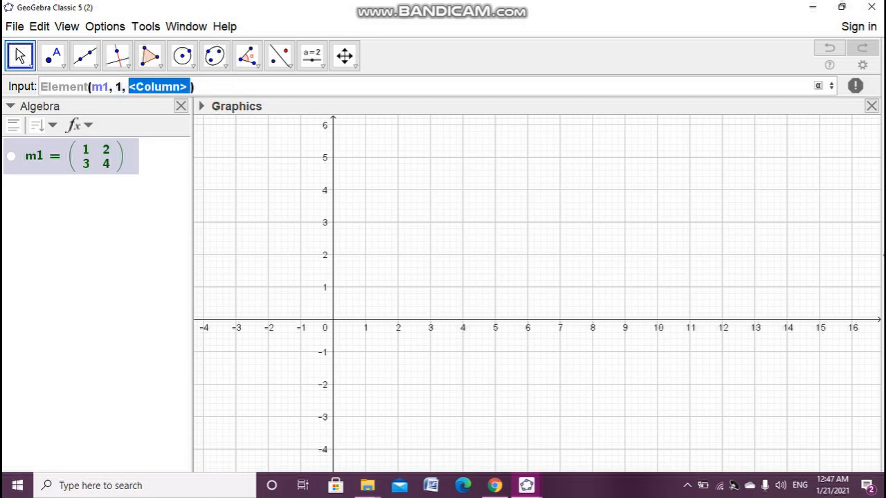
{"action": "type", "text": "1"}
{"action": "key", "text": "ctrl+a"}
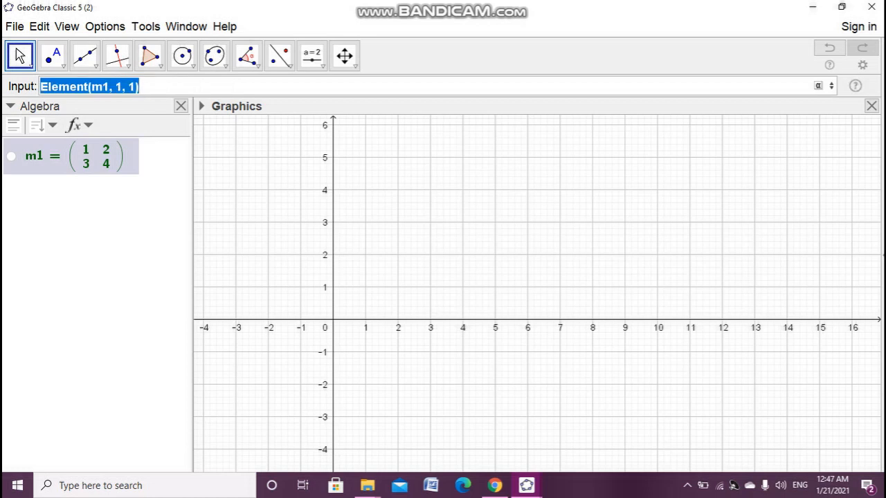
{"action": "key", "text": "Return"}
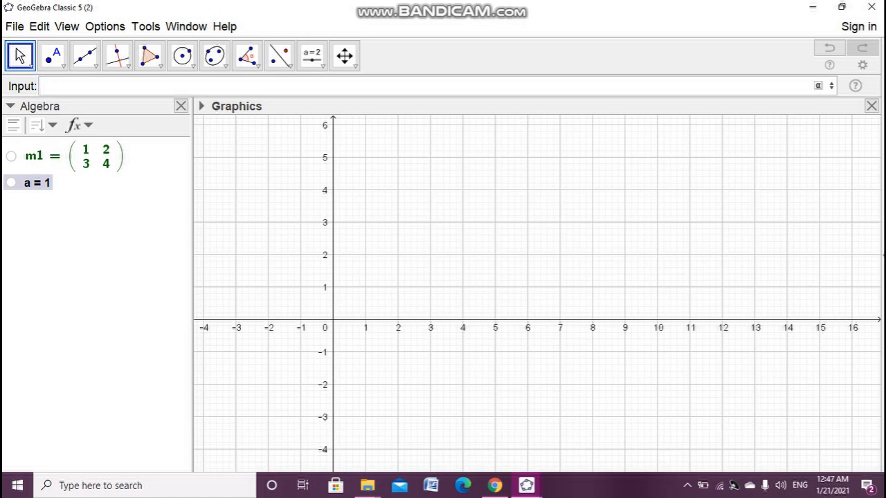
Step: Reuse the previous Element command with column 2 to extract the entry Element(m1, 1, 2)
{"action": "key", "text": "Up"}
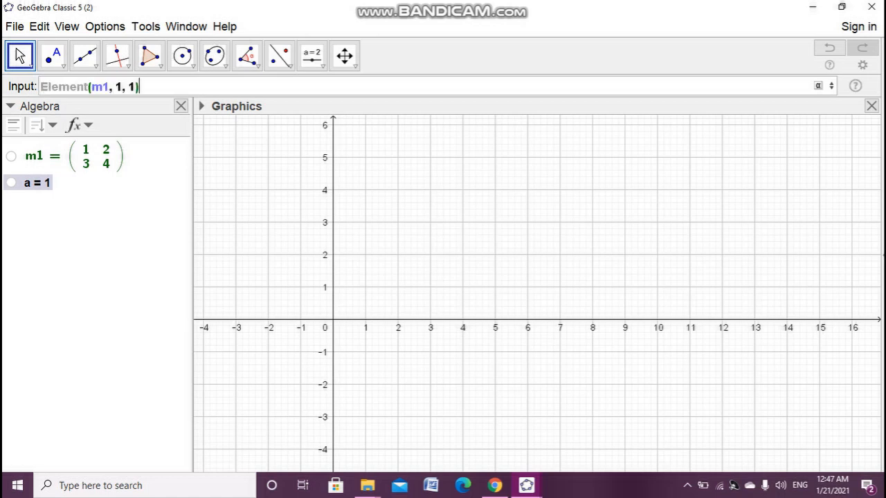
{"action": "key", "text": "Left"}
{"action": "key", "text": "BackSpace"}
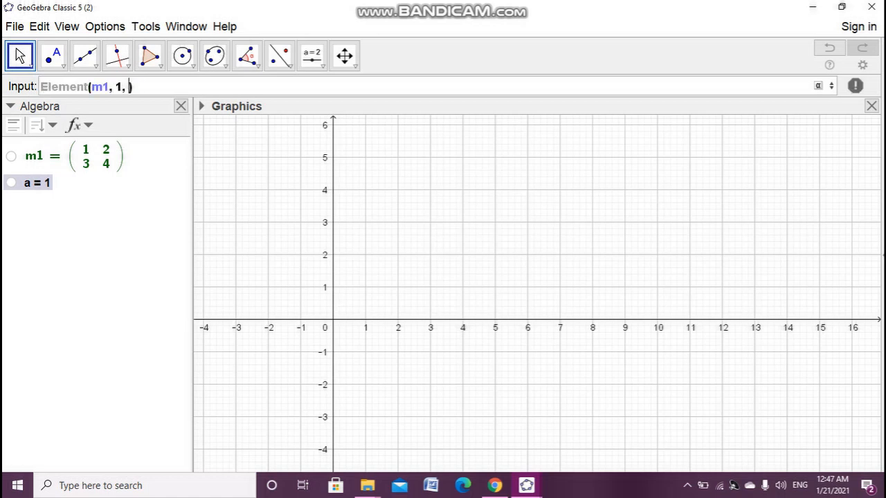
{"action": "type", "text": "2"}
{"action": "key", "text": "Return"}
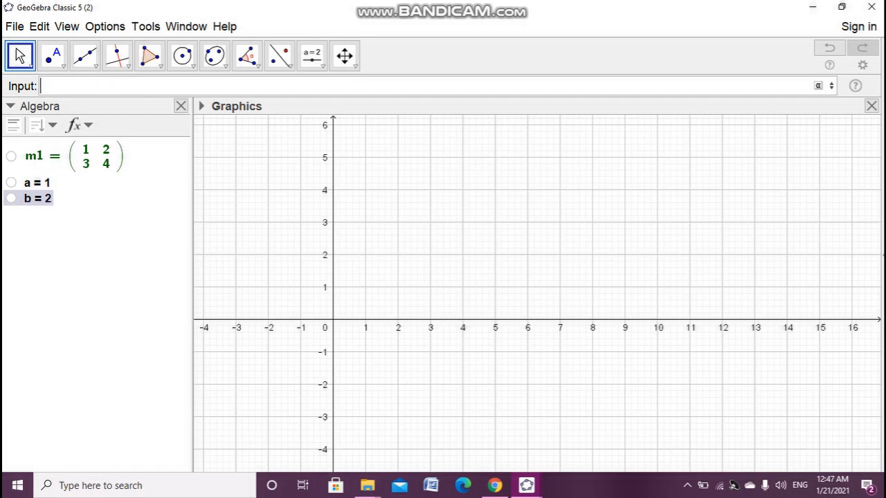
Step: Recall the first Element command and change its row to 2 to extract Element(m1, 2, 1)
{"action": "key", "text": "Up"}
{"action": "key", "text": "Up"}
{"action": "key", "text": "Left"}
{"action": "key", "text": "Left"}
{"action": "key", "text": "Left"}
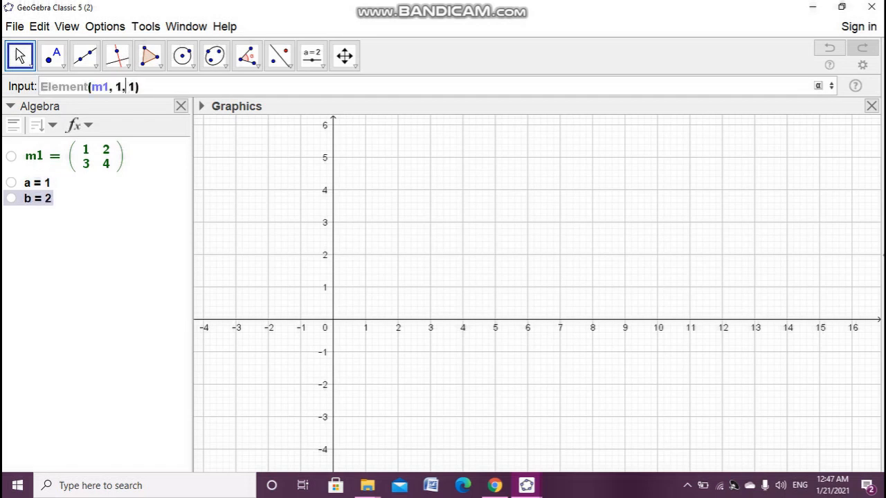
{"action": "key", "text": "Left"}
{"action": "key", "text": "BackSpace"}
{"action": "type", "text": "2"}
{"action": "key", "text": "Return"}
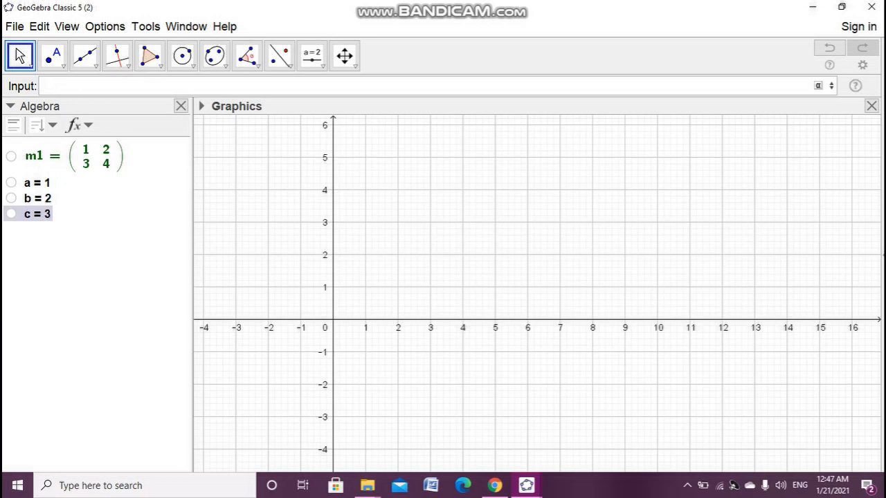
Step: Recall an earlier Element command and set both row and column to 2 to extract Element(m1, 2, 2)
{"action": "key", "text": "Up"}
{"action": "key", "text": "Up"}
{"action": "key", "text": "Left"}
{"action": "key", "text": "Left"}
{"action": "key", "text": "Left"}
{"action": "key", "text": "Left"}
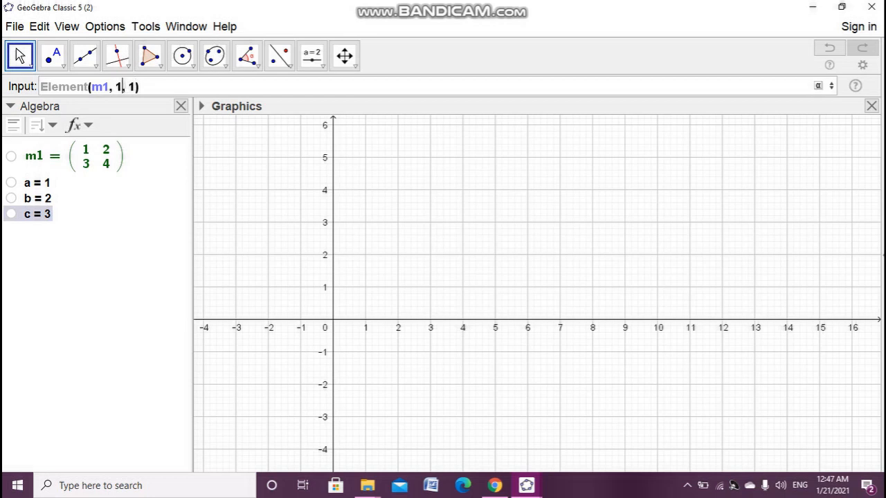
{"action": "key", "text": "BackSpace"}
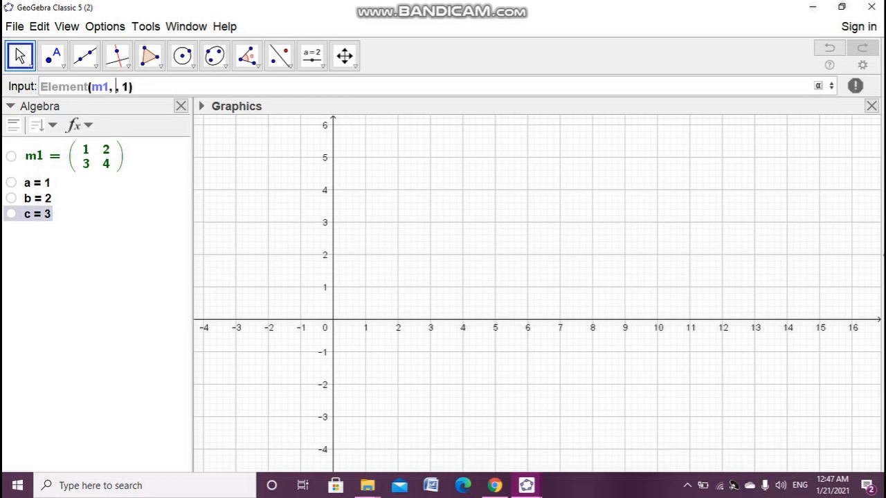
{"action": "type", "text": "2"}
{"action": "key", "text": "Right"}
{"action": "key", "text": "Right"}
{"action": "key", "text": "Right"}
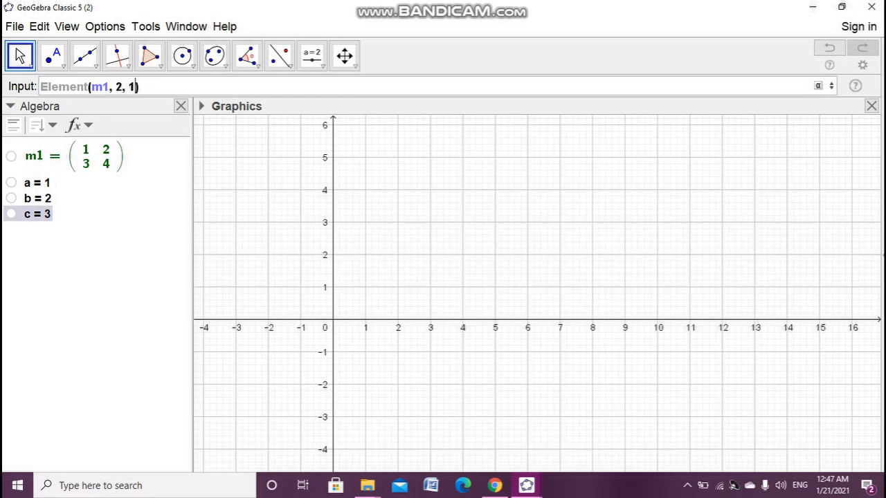
{"action": "key", "text": "BackSpace"}
{"action": "type", "text": "2"}
{"action": "key", "text": "Return"}
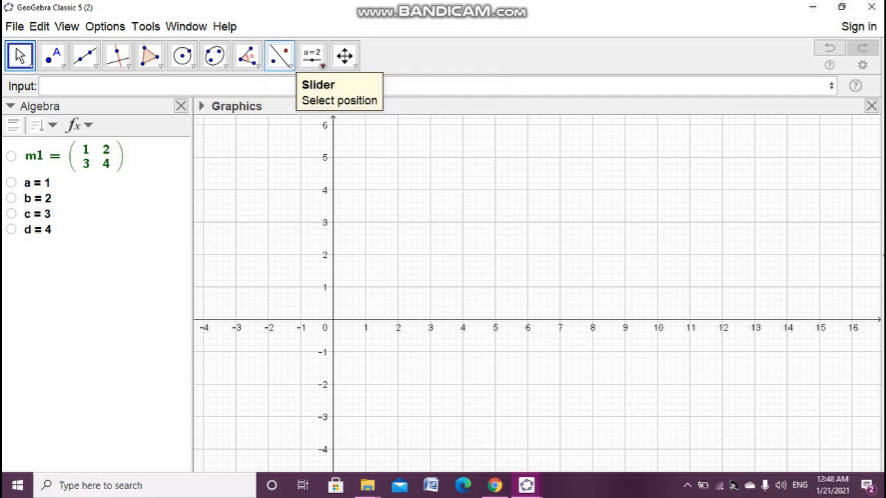
Step: Start a text object in the Graphics view near (3.4, 3.4), enable LaTeX formula and insert the 2×2 matrix template without brackets
{"action": "left_click", "coordinate": [312, 56]}
{"action": "left_click", "coordinate": [332, 115]}
{"action": "left_click", "coordinate": [443, 208]}
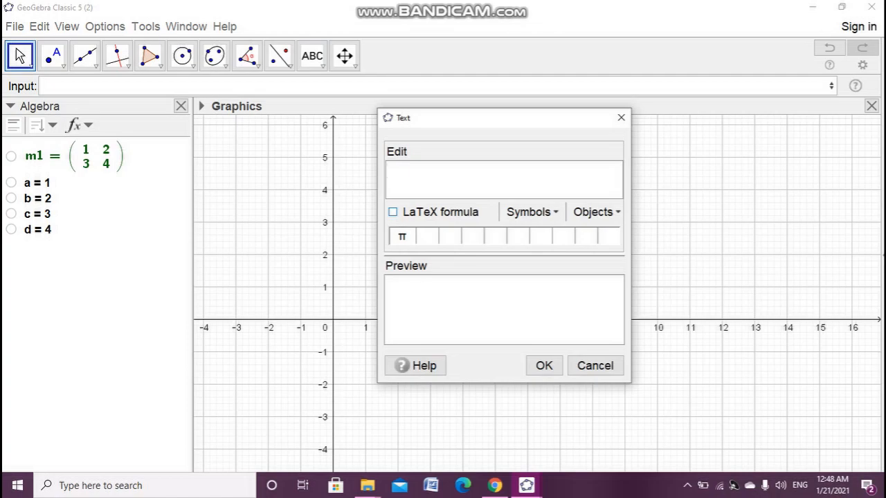
{"action": "left_click", "coordinate": [393, 213]}
{"action": "left_click", "coordinate": [443, 212]}
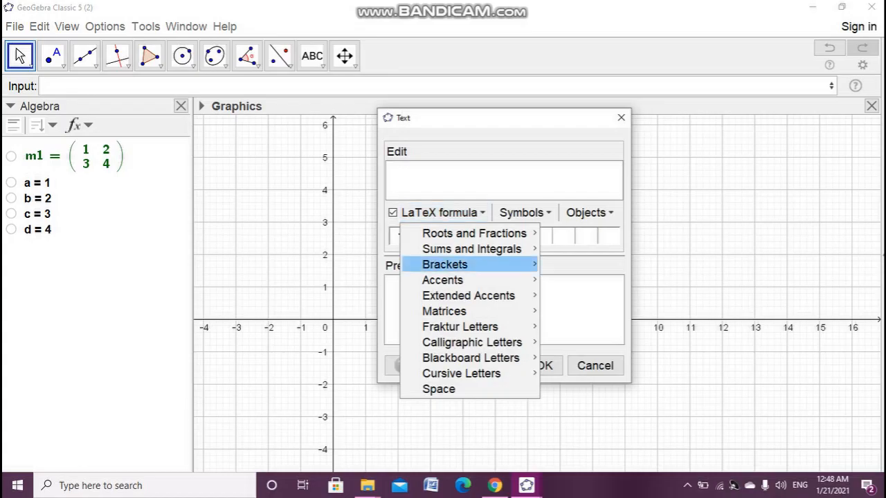
{"action": "mouse_move", "coordinate": [443, 280]}
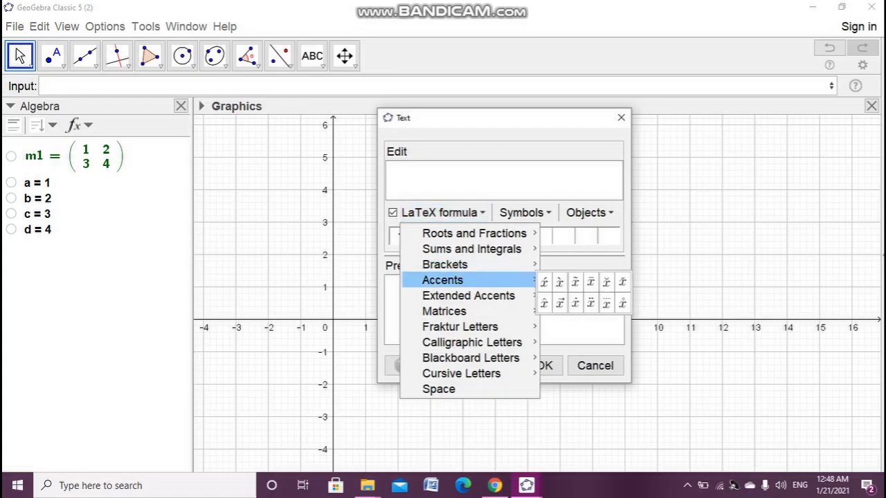
{"action": "mouse_move", "coordinate": [445, 311]}
{"action": "left_click", "coordinate": [652, 333]}
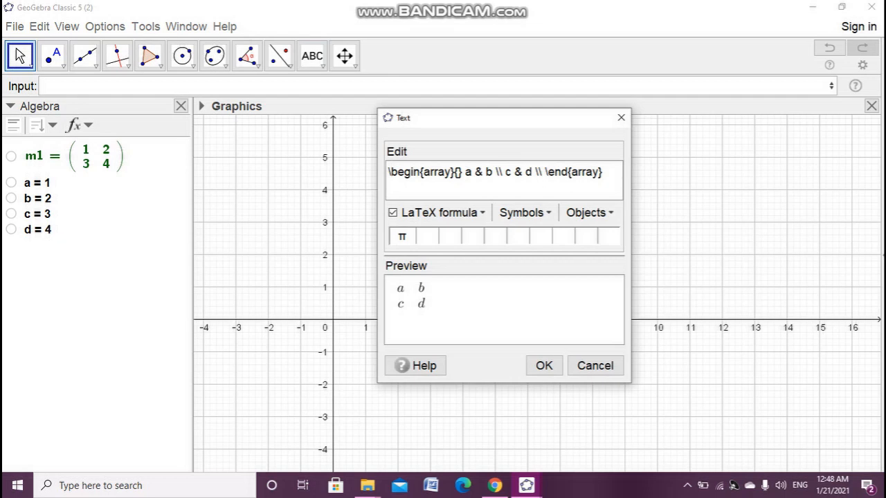
Step: Enclose the LaTeX array in square brackets by adding \left[ before it and \right] after it
{"action": "type", "text": "\\"}
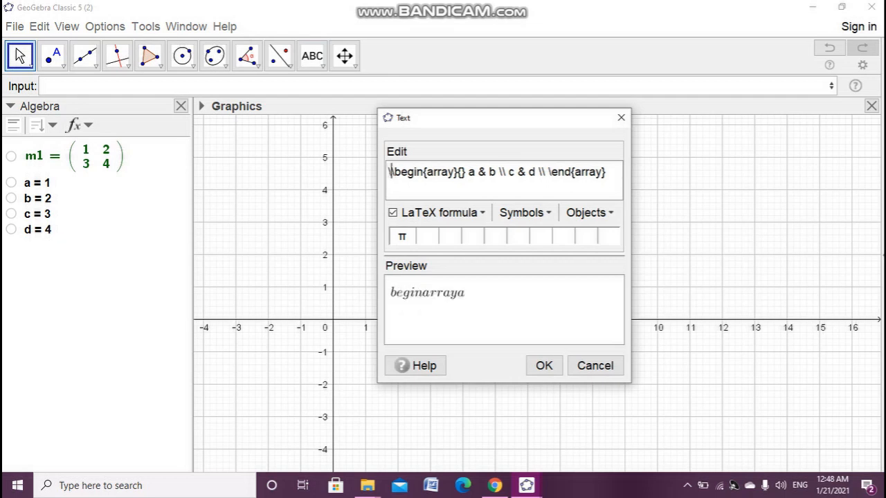
{"action": "type", "text": "lef"}
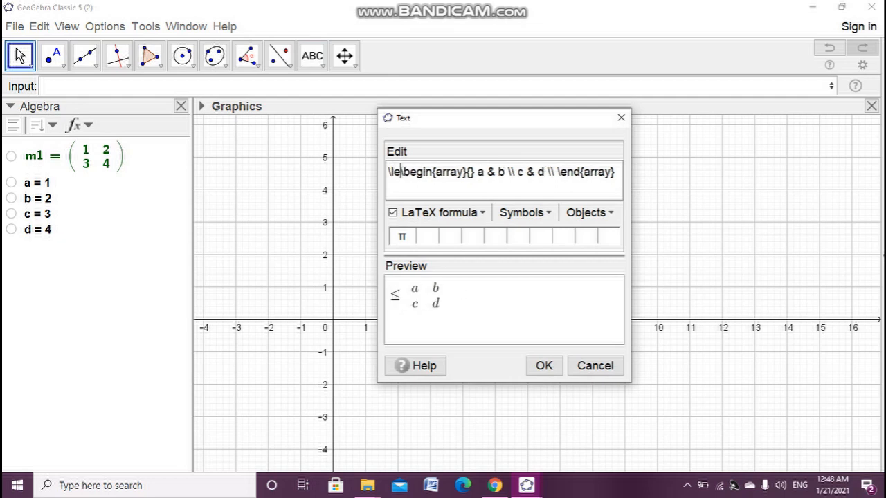
{"action": "type", "text": "t["}
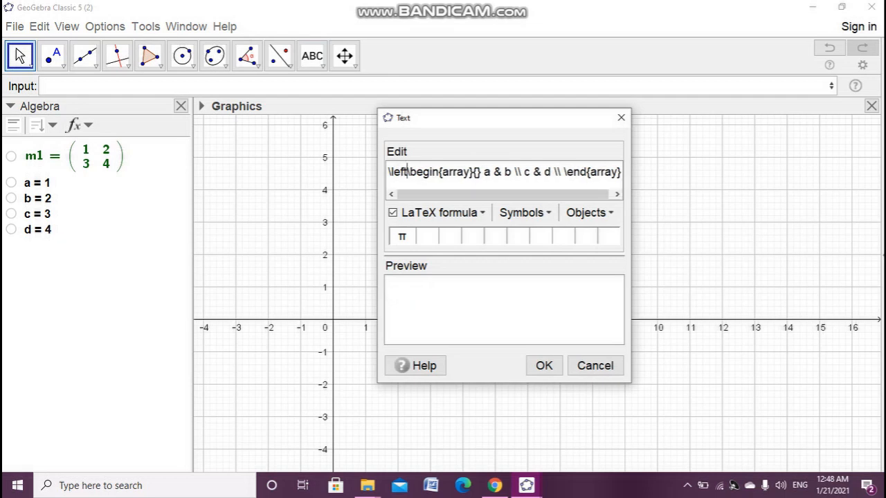
{"action": "left_click_drag", "start_coordinate": [501, 195], "coordinate": [509, 194]}
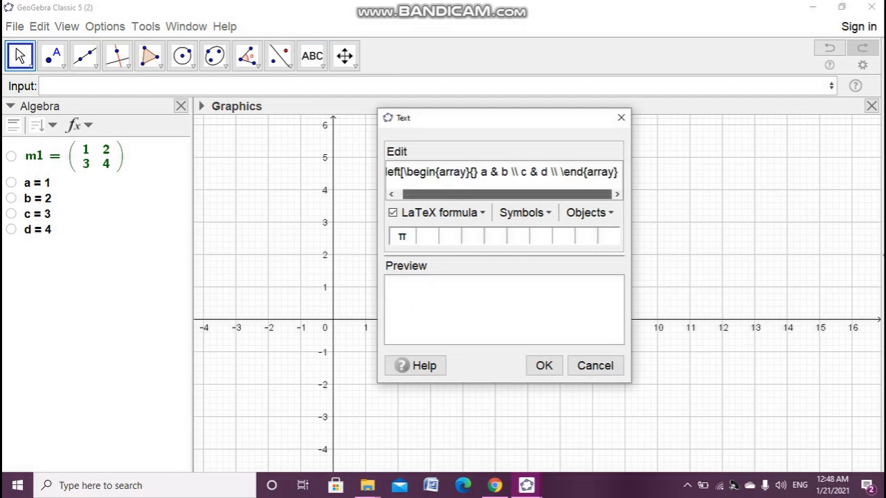
{"action": "left_click", "coordinate": [615, 171]}
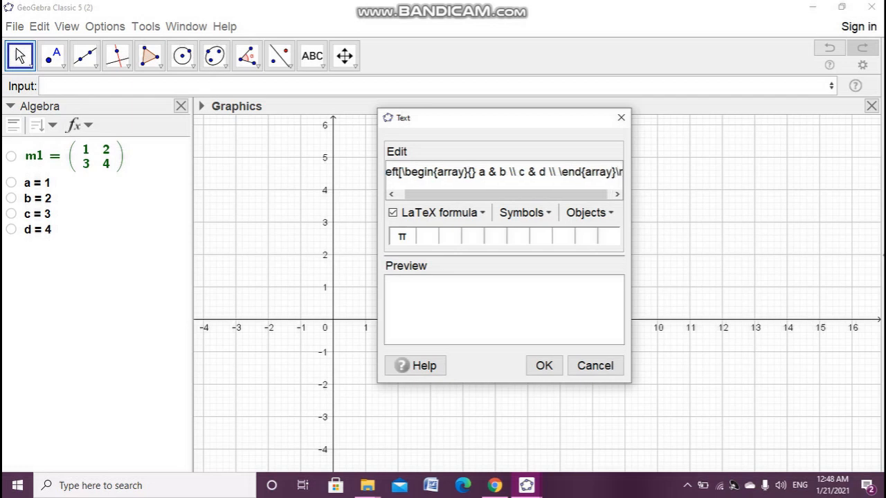
{"action": "type", "text": "ight"}
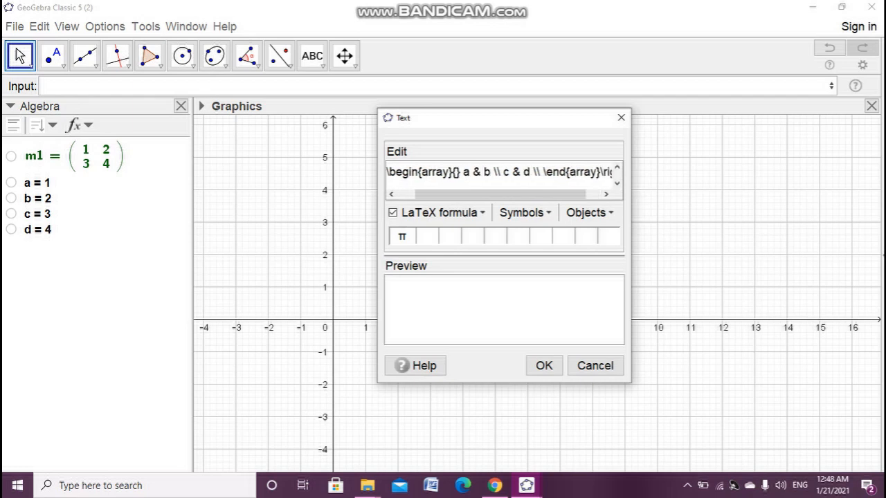
{"action": "type", "text": "]"}
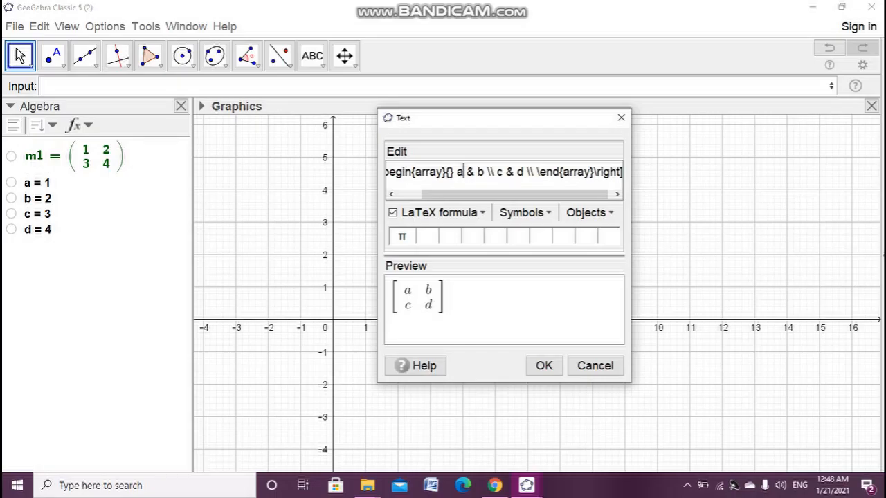
Step: Replace the first-row letters a and b in the LaTeX array with the linked objects a and b
{"action": "key", "text": "BackSpace"}
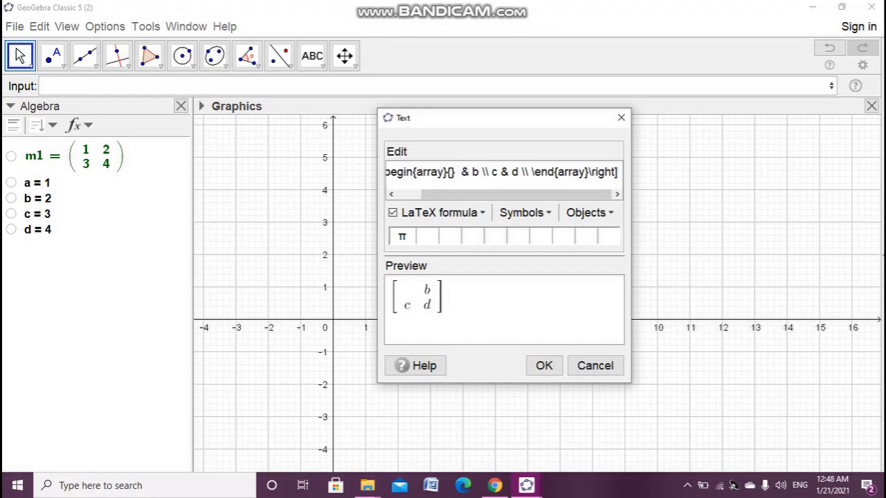
{"action": "left_click", "coordinate": [31, 183]}
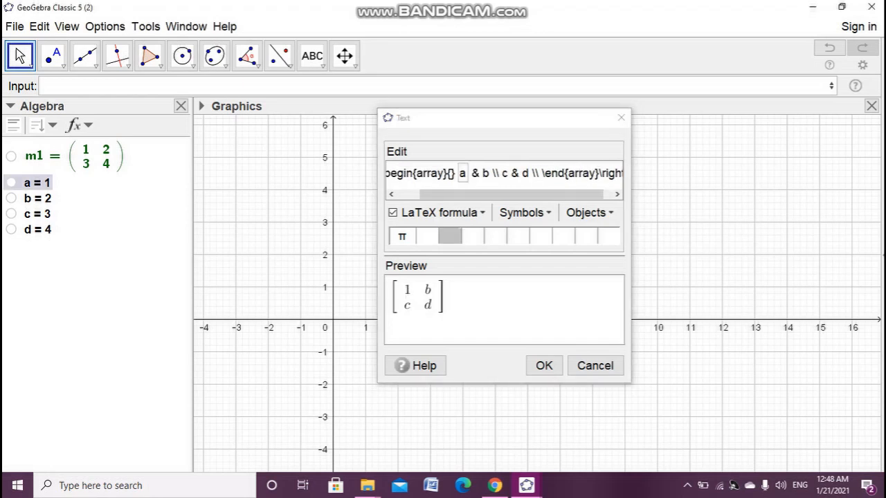
{"action": "left_click", "coordinate": [489, 173]}
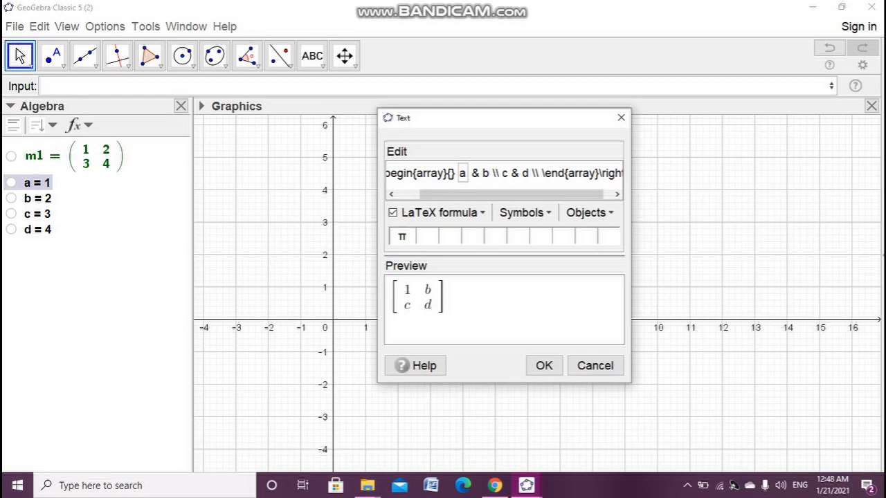
{"action": "key", "text": "BackSpace"}
{"action": "left_click", "coordinate": [31, 198]}
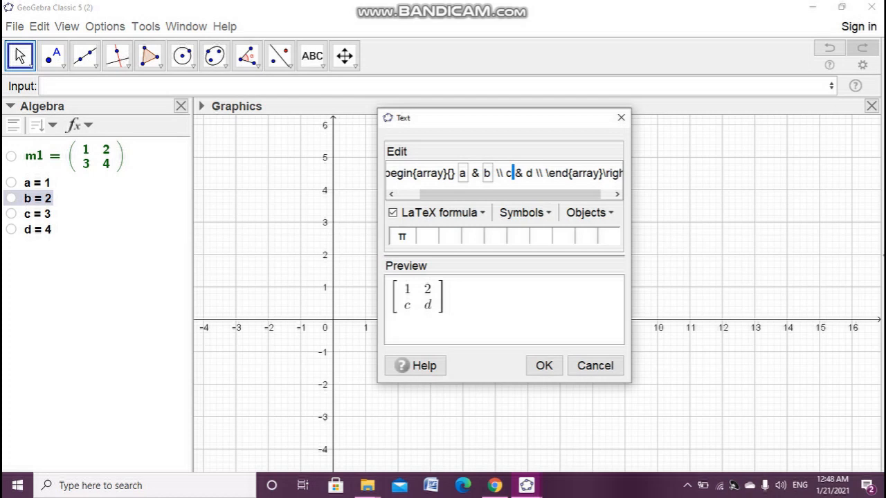
Step: Replace the second-row letters c and d in the array with the linked objects c and d, and accept the text
{"action": "key", "text": "Right"}
{"action": "key", "text": "Delete"}
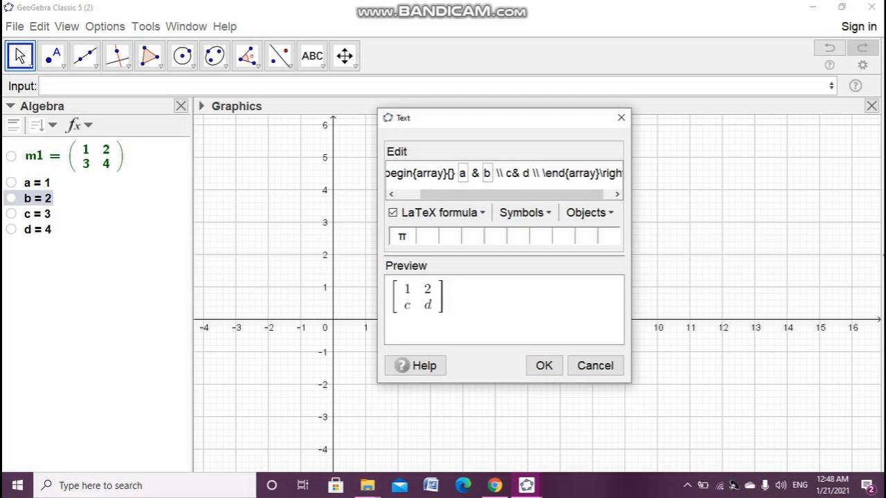
{"action": "key", "text": "BackSpace"}
{"action": "left_click", "coordinate": [31, 214]}
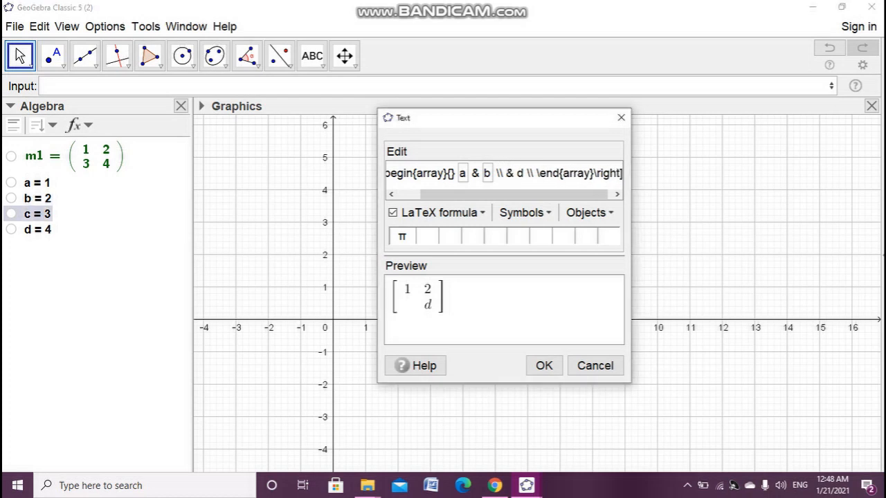
{"action": "key", "text": "Right"}
{"action": "key", "text": "Right"}
{"action": "key", "text": "Right"}
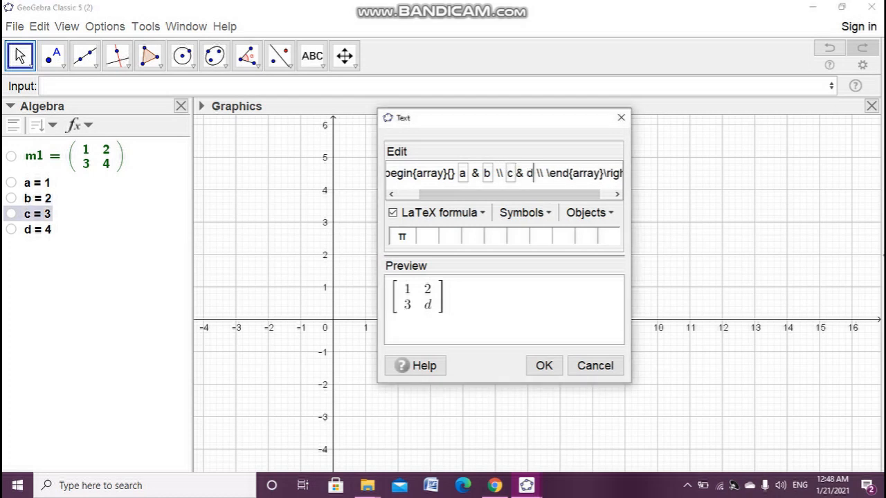
{"action": "key", "text": "BackSpace"}
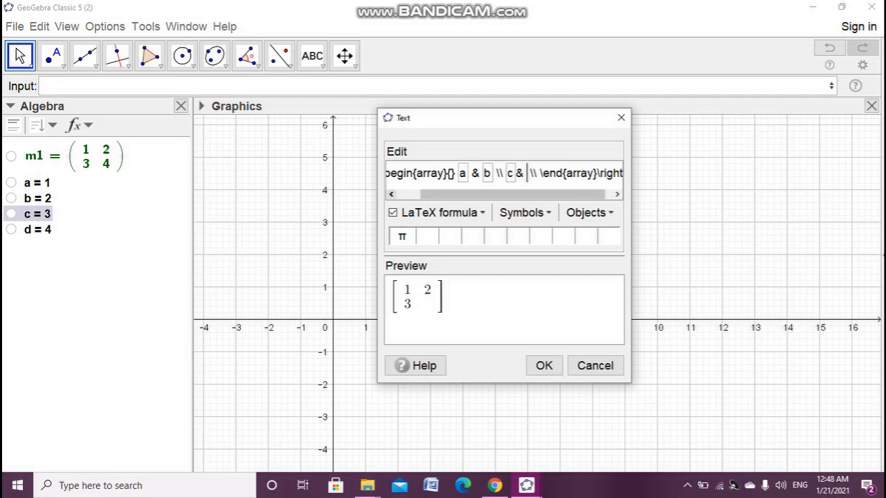
{"action": "left_click", "coordinate": [38, 229]}
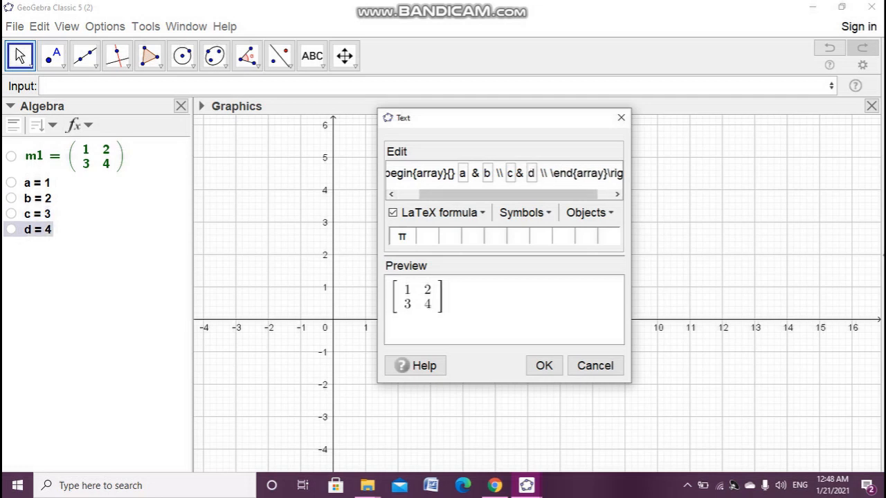
{"action": "left_click", "coordinate": [544, 365]}
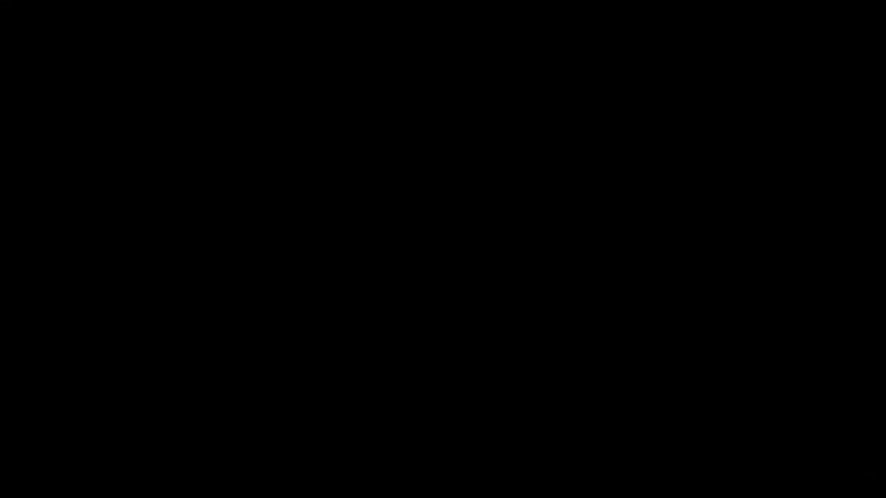
Step: Enlarge the matrix text's font and move it to span about x = -3 to 0 beside the y-axis
{"action": "left_click", "coordinate": [21, 56]}
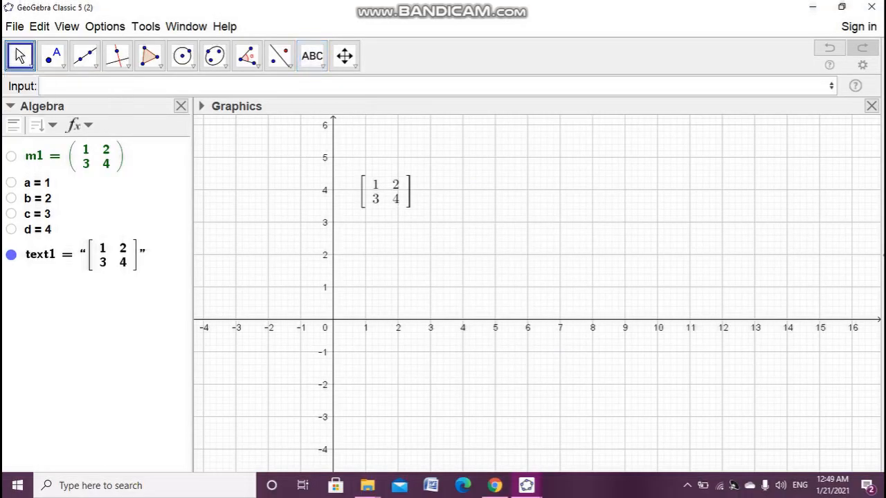
{"action": "left_click", "coordinate": [412, 207]}
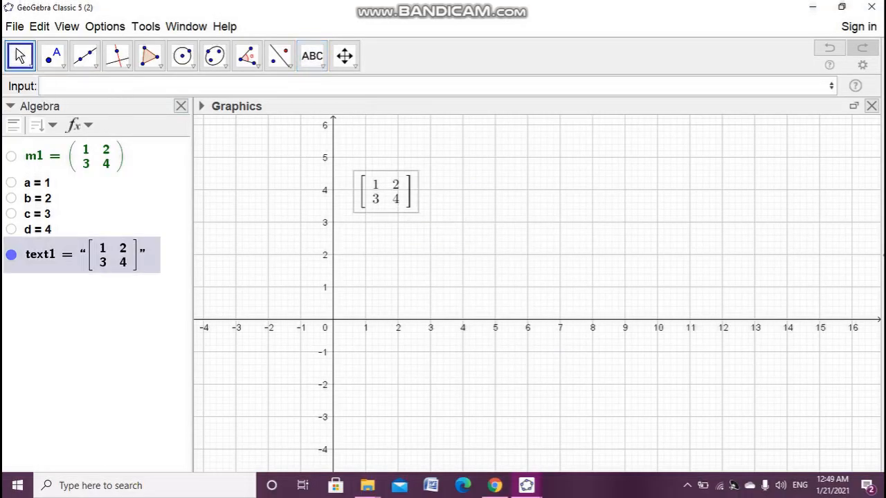
{"action": "left_click", "coordinate": [202, 106]}
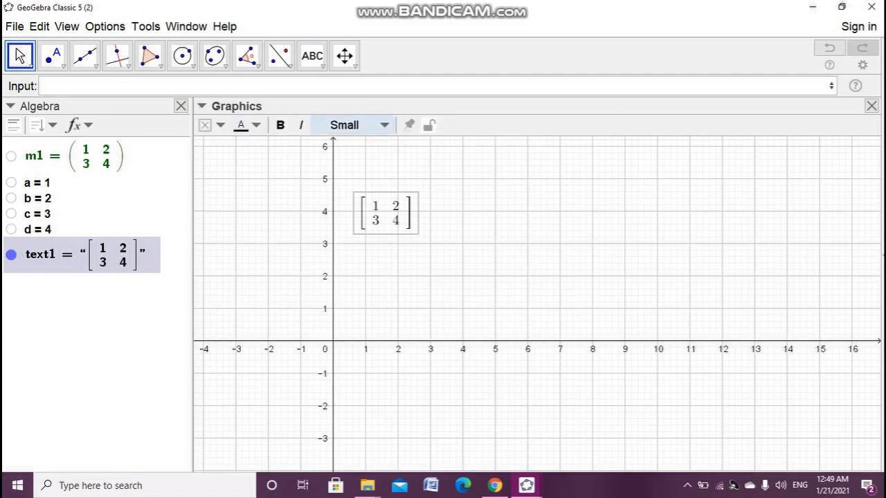
{"action": "left_click", "coordinate": [358, 125]}
{"action": "left_click", "coordinate": [343, 221]}
{"action": "left_click_drag", "start_coordinate": [412, 229], "coordinate": [282, 227]}
{"action": "key", "text": "Escape"}
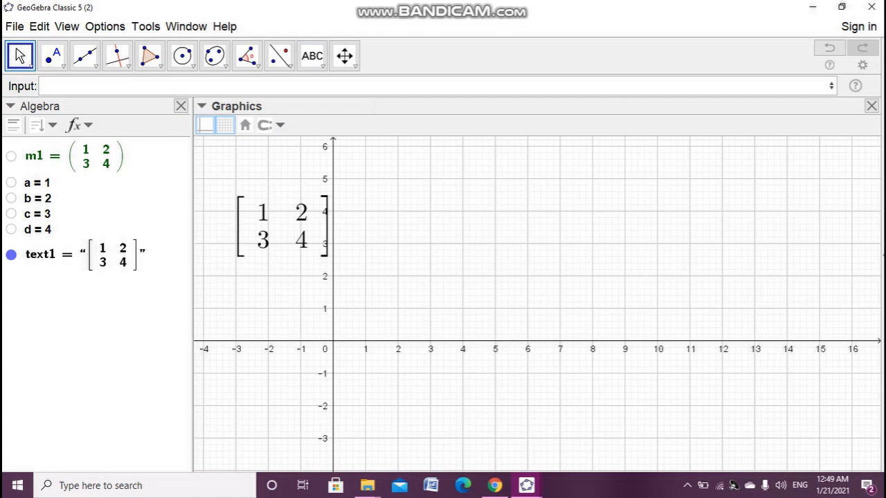
Step: Create a second 2×2 matrix by entering {{5,6},{7,8}}
{"action": "left_click", "coordinate": [79, 86]}
{"action": "type", "text": "{{5,6},"}
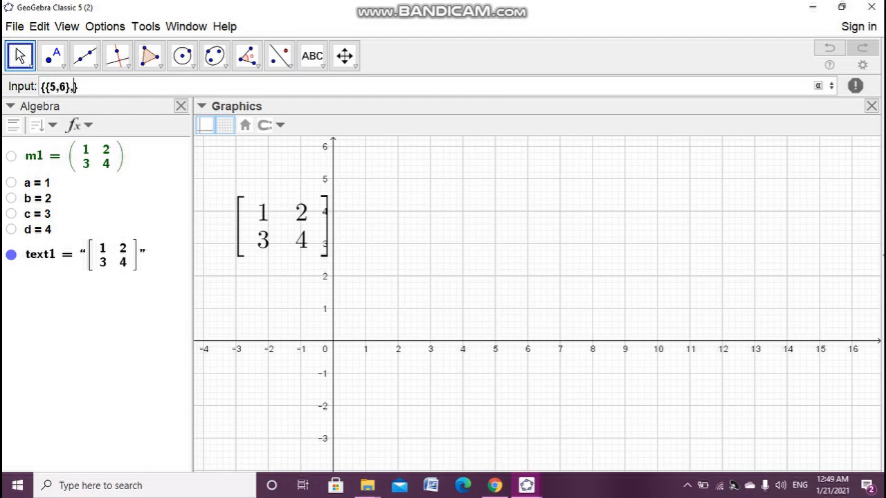
{"action": "type", "text": "{7"}
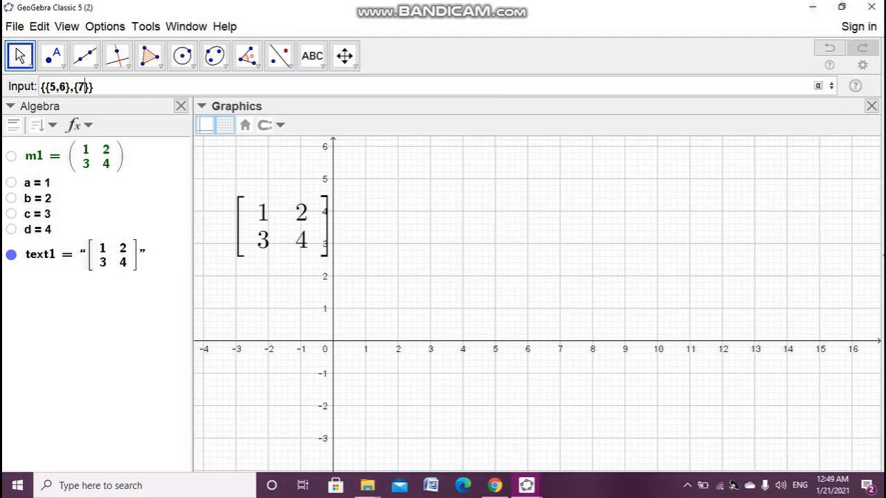
{"action": "type", "text": ",8"}
{"action": "key", "text": "Return"}
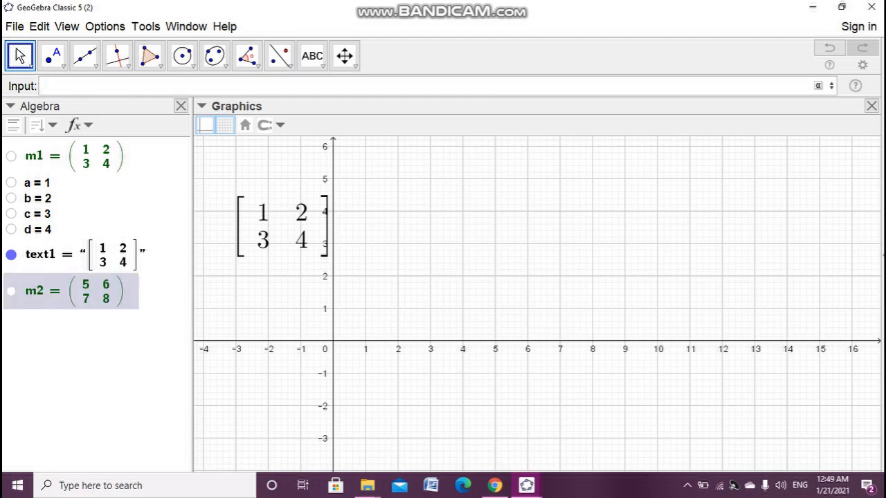
Step: Reuse the Element(m1, 1, 1) command with matrix m2 to extract Element(m2, 1, 1)
{"action": "type", "text": "Element(m1, 1, 1)"}
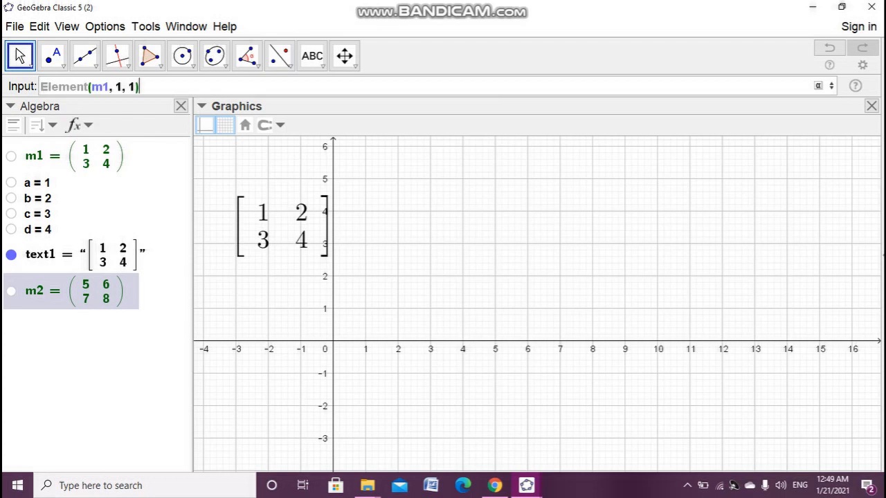
{"action": "left_click", "coordinate": [109, 86]}
{"action": "key", "text": "BackSpace"}
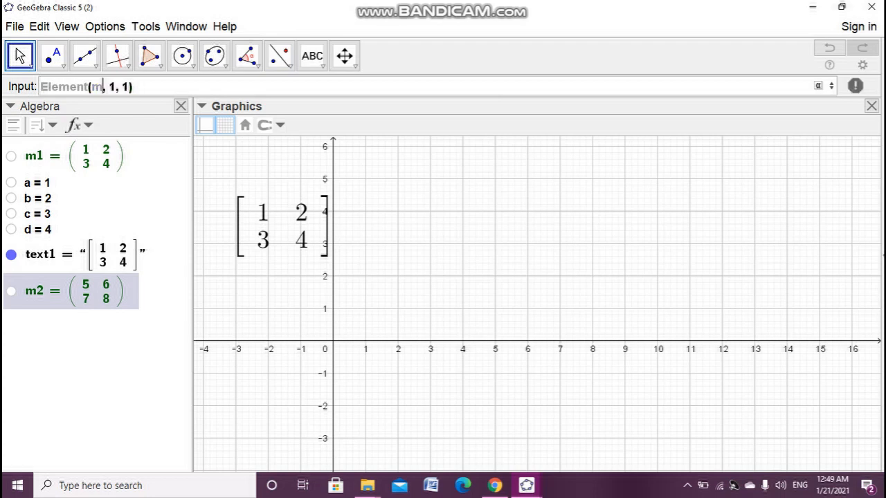
{"action": "type", "text": "2"}
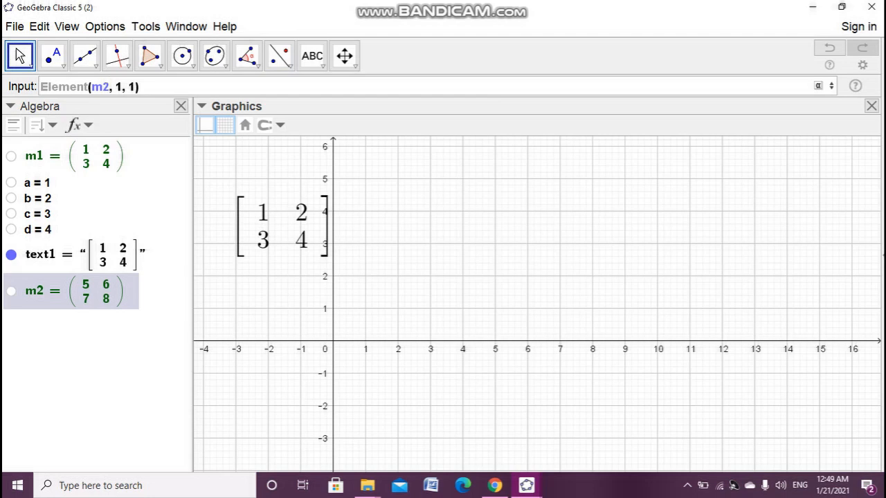
{"action": "key", "text": "ctrl+a"}
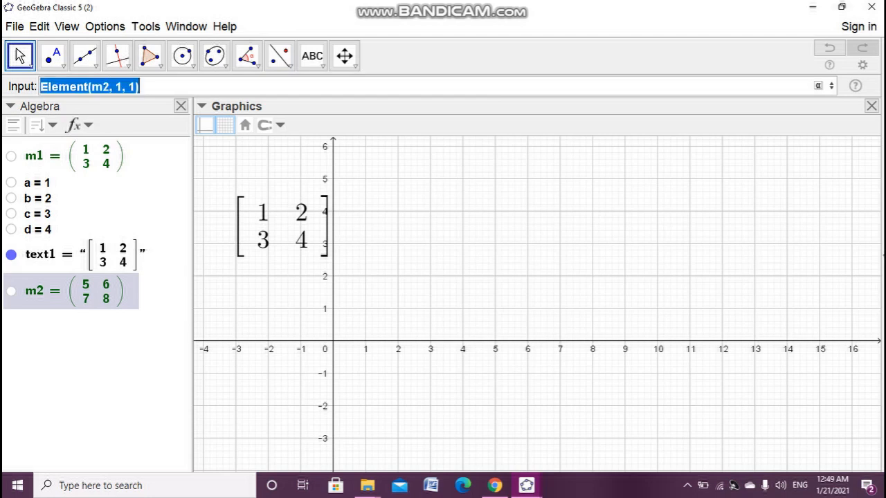
{"action": "key", "text": "Return"}
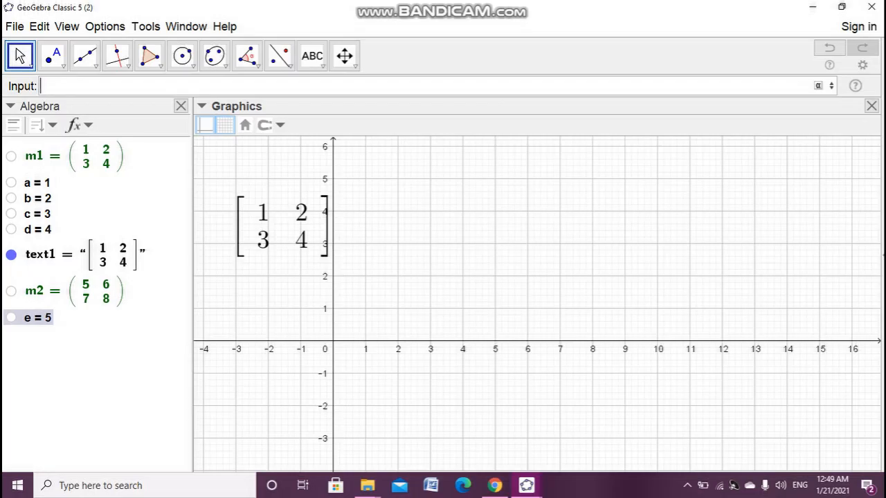
Step: Recall the last Element command and change its column to 2 to extract Element(m2, 1, 2)
{"action": "key", "text": "Up"}
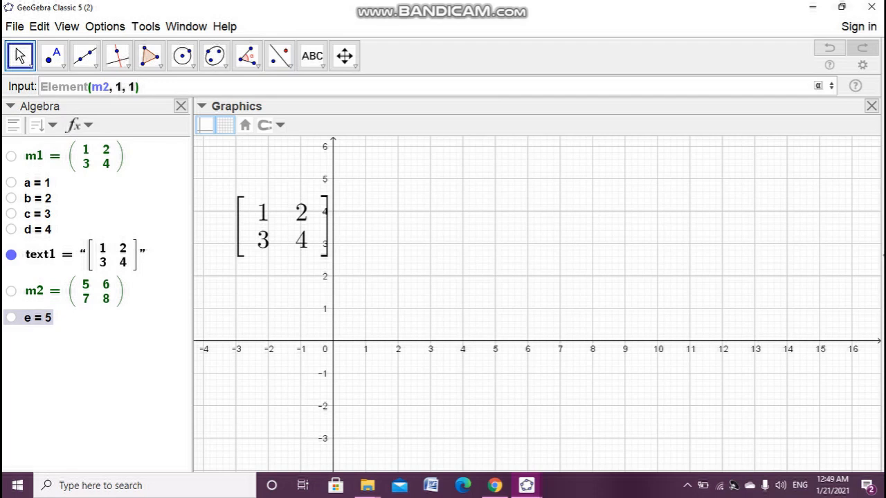
{"action": "key", "text": "Left"}
{"action": "key", "text": "BackSpace"}
{"action": "type", "text": "2"}
{"action": "key", "text": "Return"}
Step: Recall the Element(m2, 1, 1) command and change its row to 2 to extract Element(m2, 2, 1)
{"action": "key", "text": "Up"}
{"action": "key", "text": "Up"}
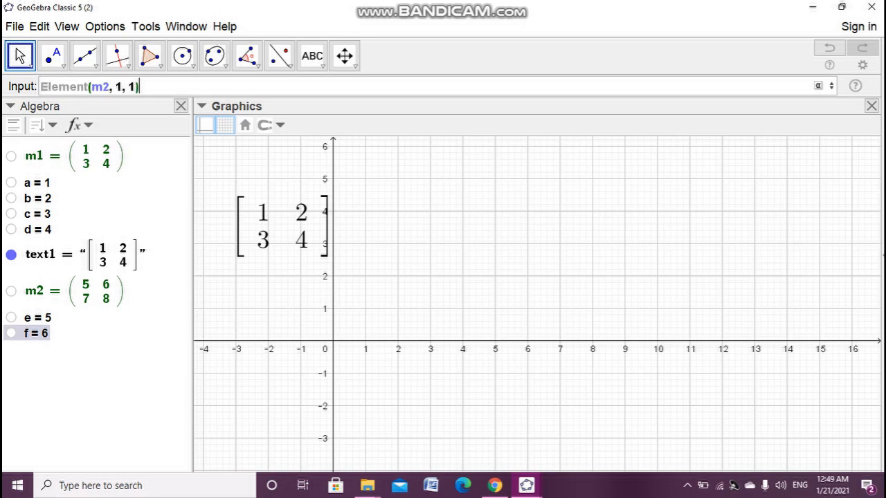
{"action": "key", "text": "Left"}
{"action": "key", "text": "Left"}
{"action": "key", "text": "Left"}
{"action": "key", "text": "BackSpace"}
{"action": "type", "text": "2"}
{"action": "key", "text": "Return"}
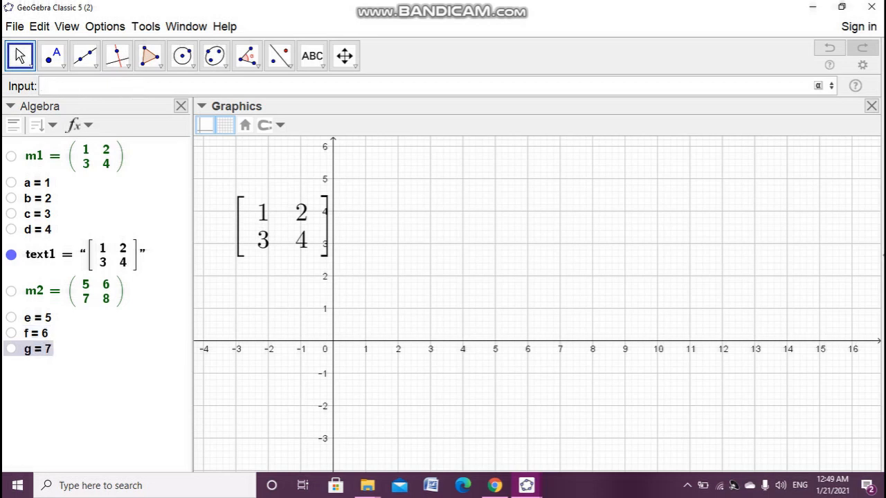
Step: Recall the Element(m2, 1, 1) command and change both its row and column to 2 to extract Element(m2, 2, 2)
{"action": "key", "text": "Up"}
{"action": "key", "text": "Up"}
{"action": "key", "text": "Up"}
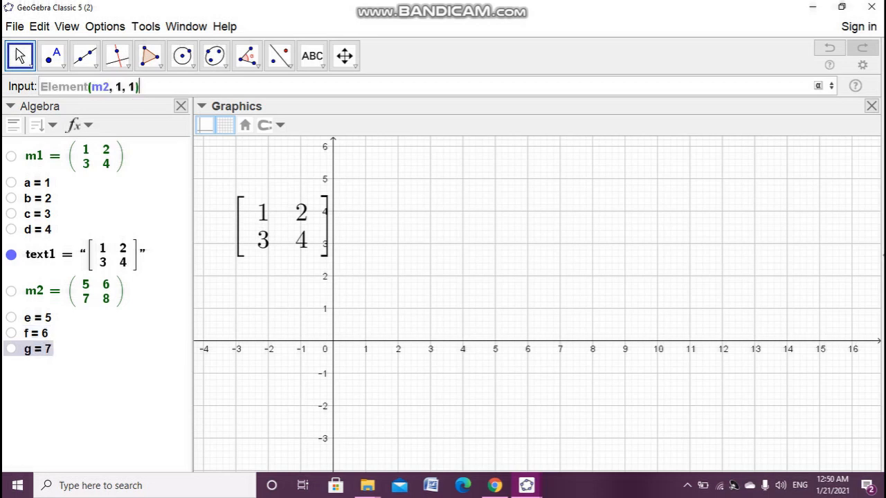
{"action": "key", "text": "Left"}
{"action": "key", "text": "Left"}
{"action": "key", "text": "Left"}
{"action": "key", "text": "Left"}
{"action": "key", "text": "BackSpace"}
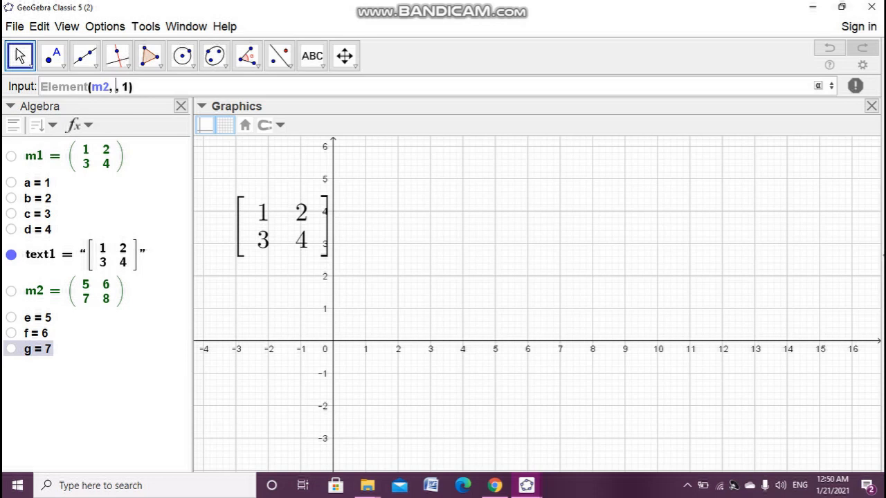
{"action": "type", "text": "2"}
{"action": "key", "text": "Right"}
{"action": "key", "text": "Right"}
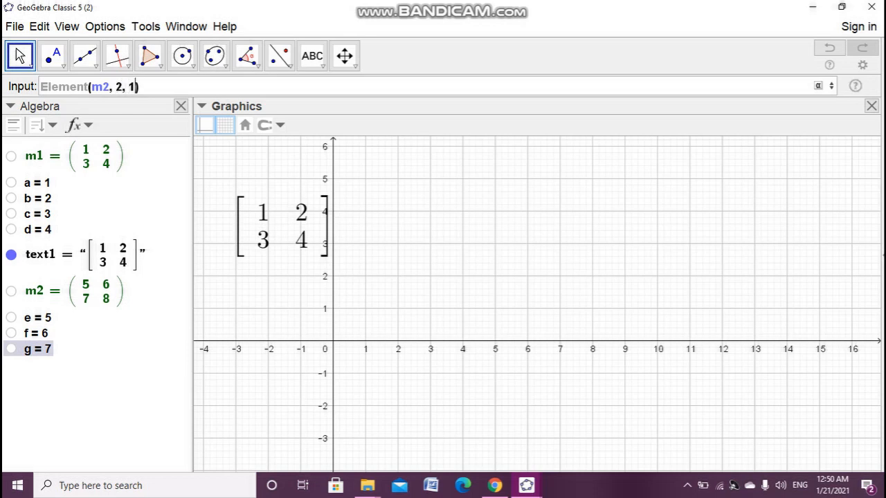
{"action": "key", "text": "BackSpace"}
{"action": "type", "text": "2"}
{"action": "key", "text": "Return"}
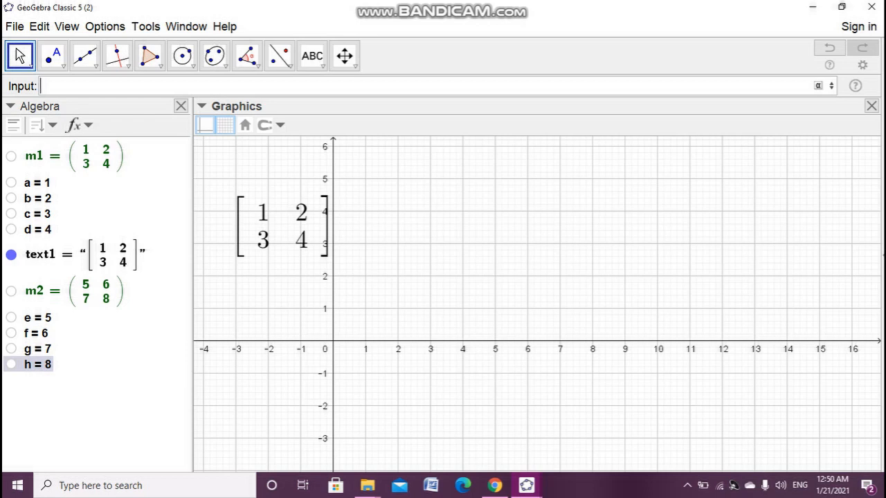
Step: Start a new LaTeX text beside the displayed first matrix, containing a 2×2 matrix template enclosed between \left[ and \right]
{"action": "left_click", "coordinate": [312, 56]}
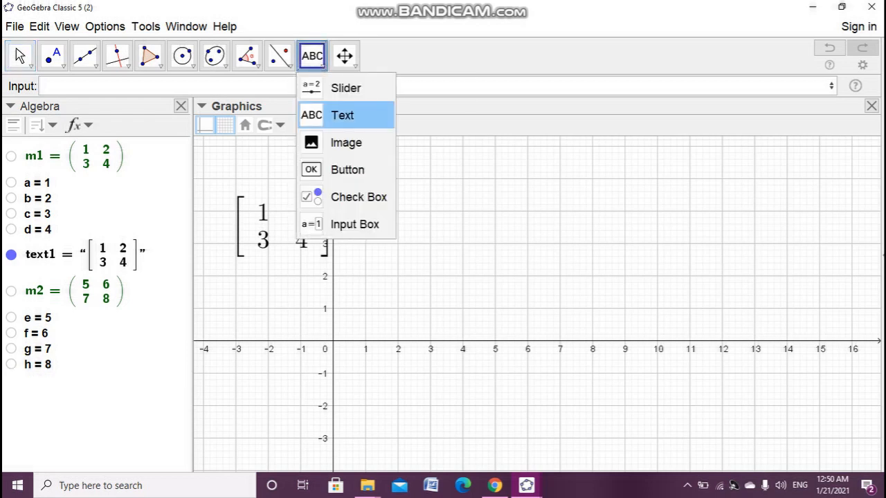
{"action": "left_click", "coordinate": [343, 116]}
{"action": "left_click", "coordinate": [416, 214]}
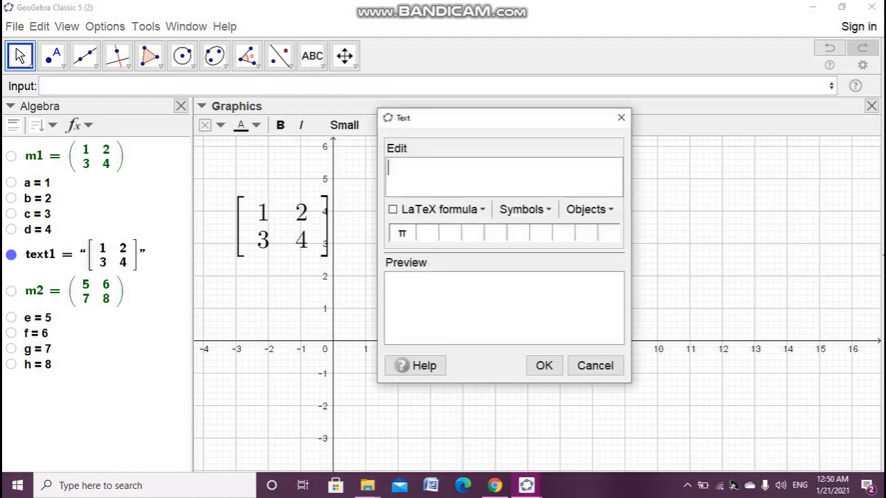
{"action": "type", "text": "\\left["}
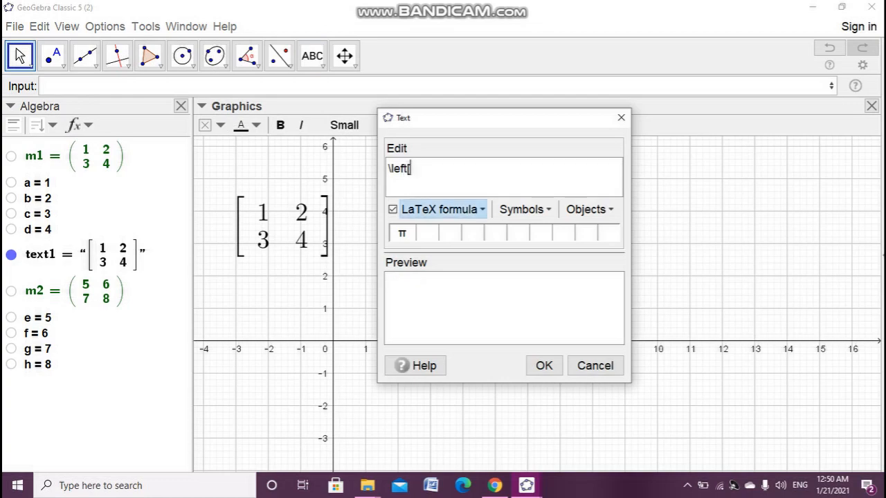
{"action": "left_click", "coordinate": [443, 209]}
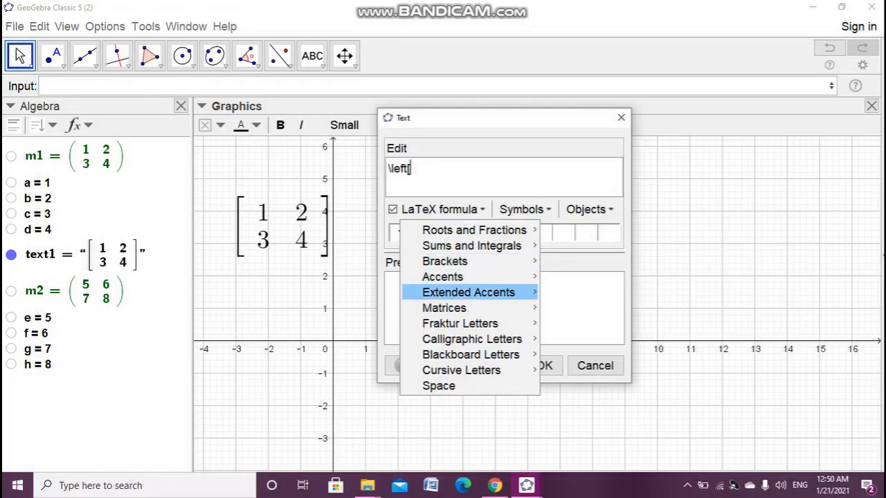
{"action": "mouse_move", "coordinate": [450, 308]}
{"action": "left_click", "coordinate": [668, 331]}
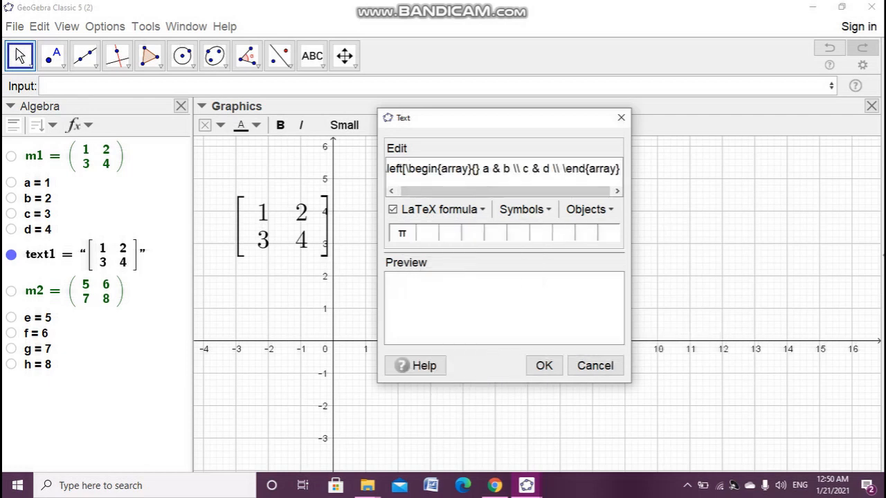
{"action": "type", "text": "i"}
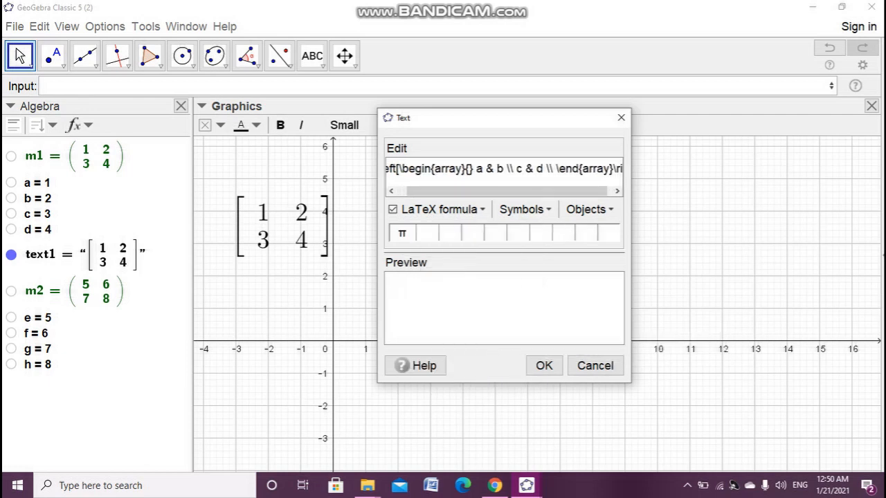
{"action": "type", "text": "h"}
{"action": "key", "text": "BackSpace"}
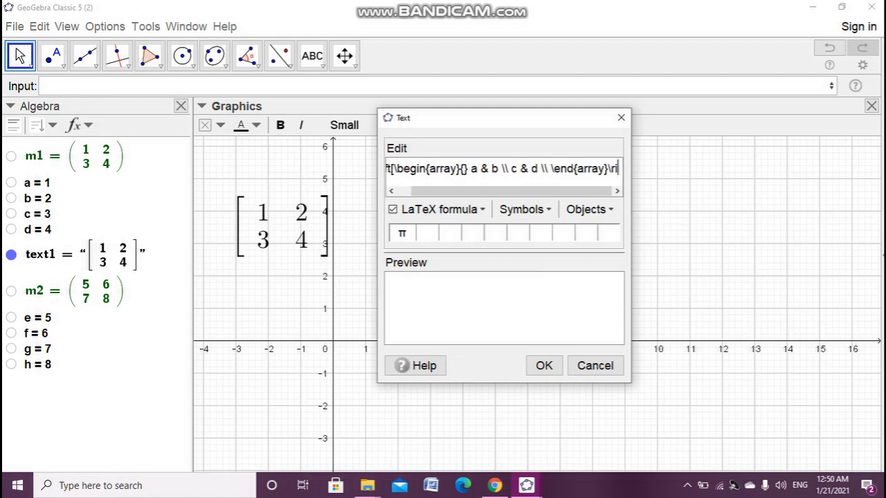
{"action": "type", "text": "ght"}
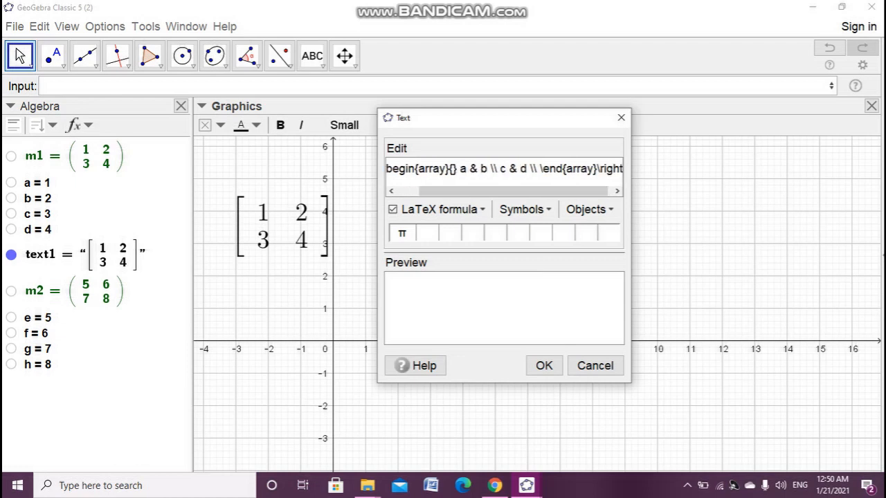
{"action": "type", "text": "]"}
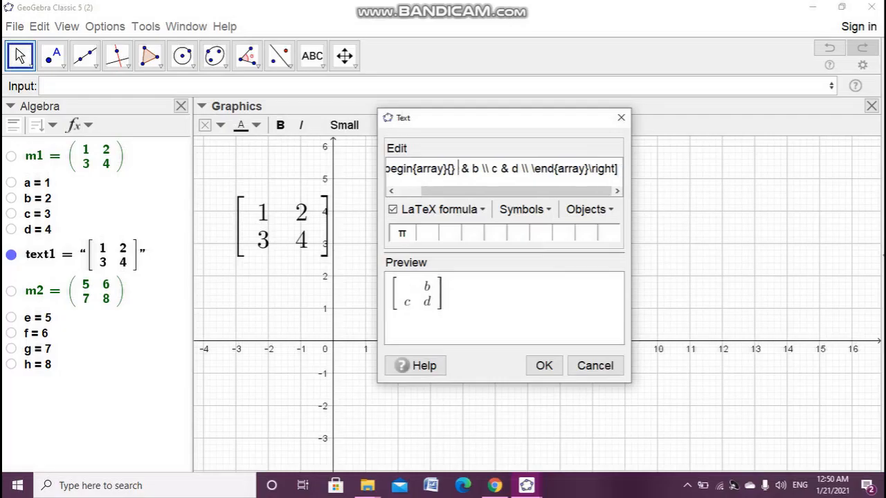
Step: Replace the template's entries a, b, c, d with the linked objects e, f, g, h and create the text
{"action": "left_click", "coordinate": [38, 318]}
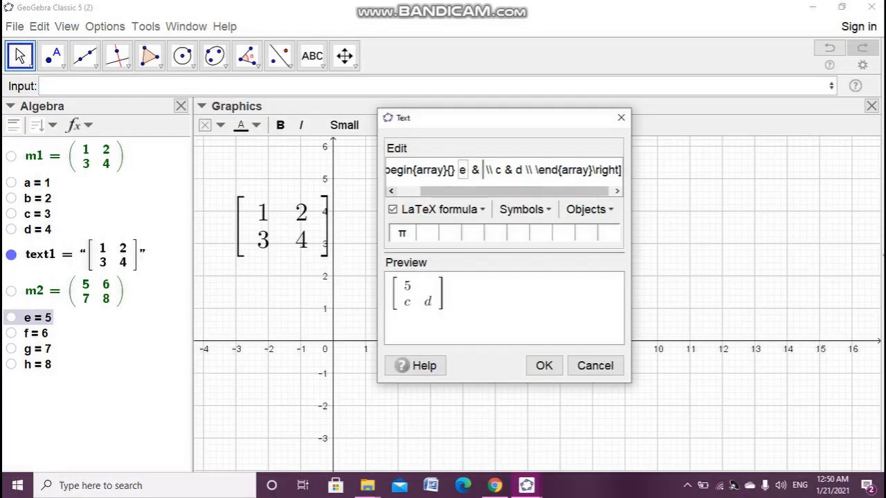
{"action": "left_click", "coordinate": [36, 333]}
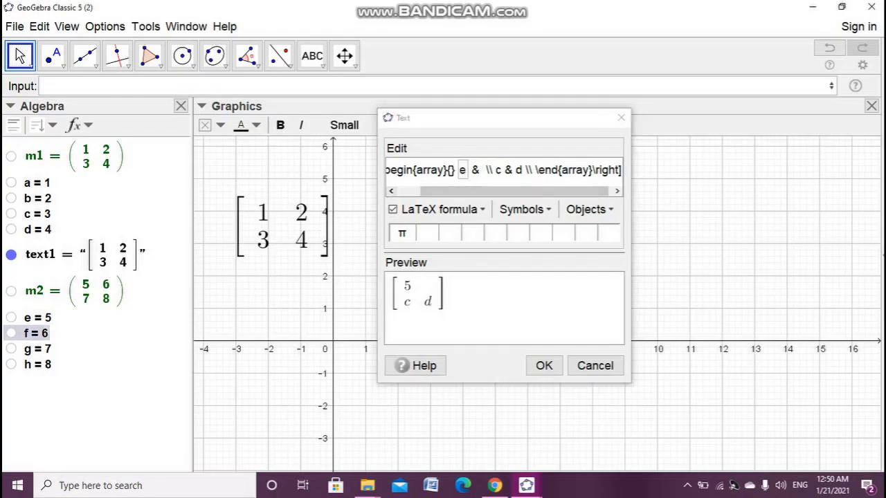
{"action": "left_click", "coordinate": [509, 170]}
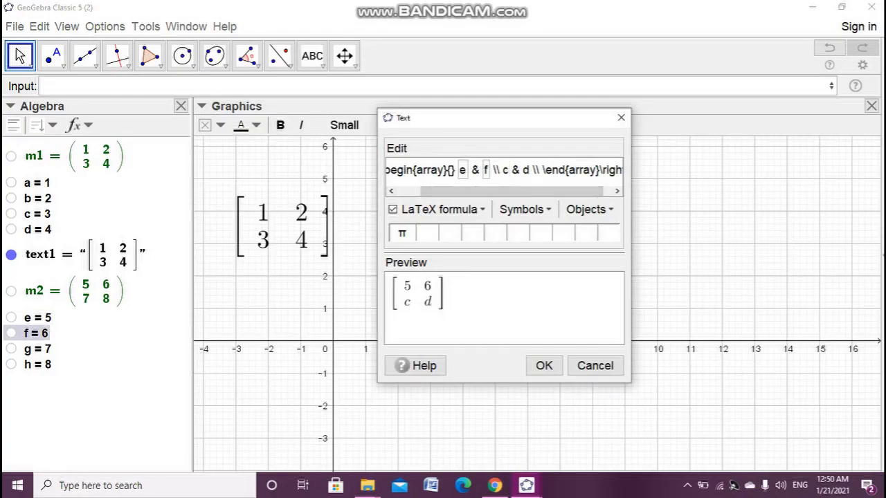
{"action": "key", "text": "BackSpace"}
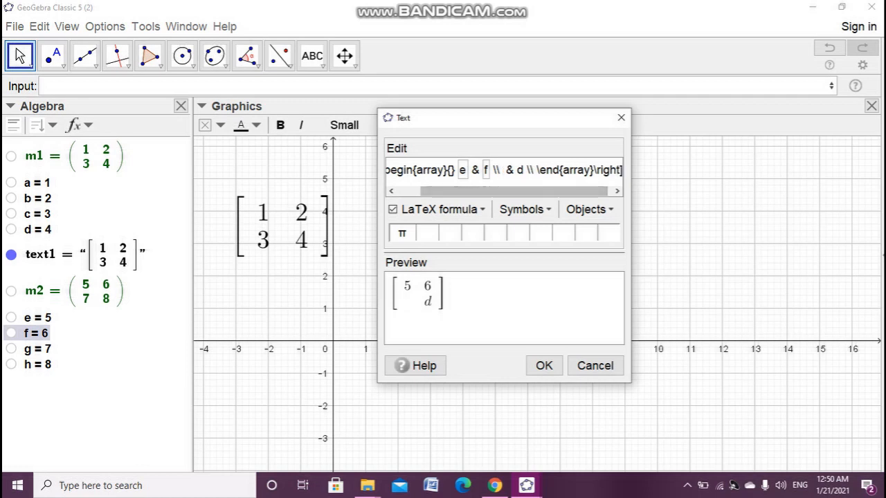
{"action": "left_click", "coordinate": [38, 349]}
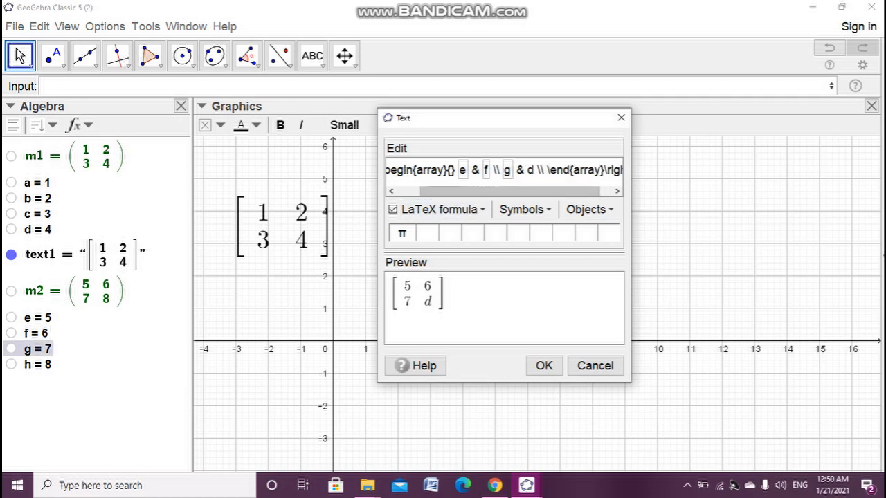
{"action": "left_click", "coordinate": [534, 170]}
{"action": "key", "text": "BackSpace"}
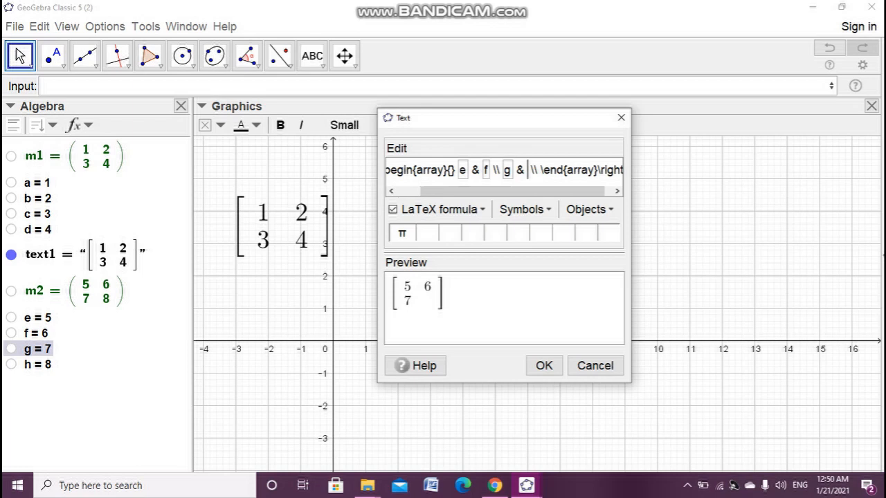
{"action": "left_click", "coordinate": [37, 365]}
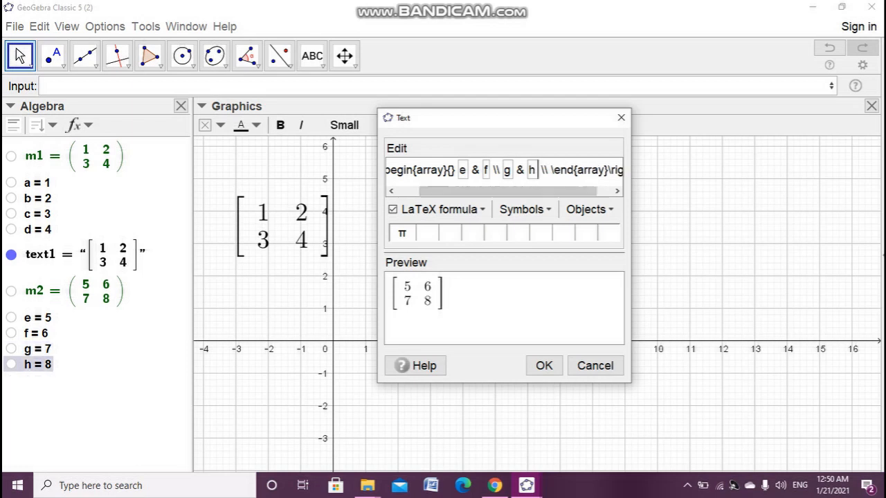
{"action": "left_click", "coordinate": [544, 366]}
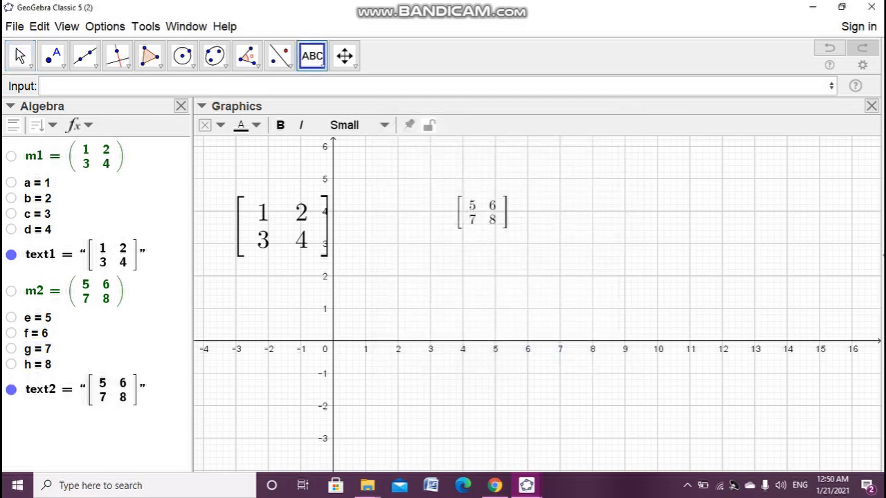
Step: Set the second matrix text's size to Large and place it directly beside the first matrix, aligned in the same row
{"action": "left_click", "coordinate": [19, 56]}
{"action": "left_click", "coordinate": [483, 213]}
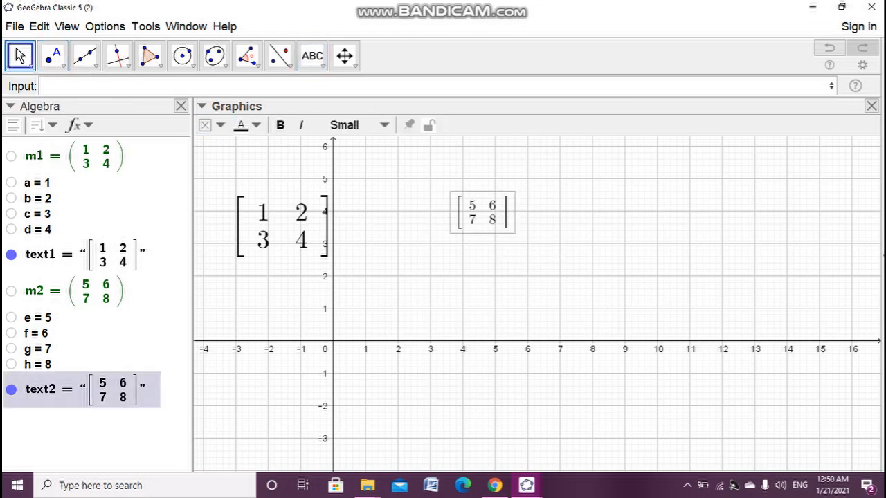
{"action": "left_click", "coordinate": [383, 125]}
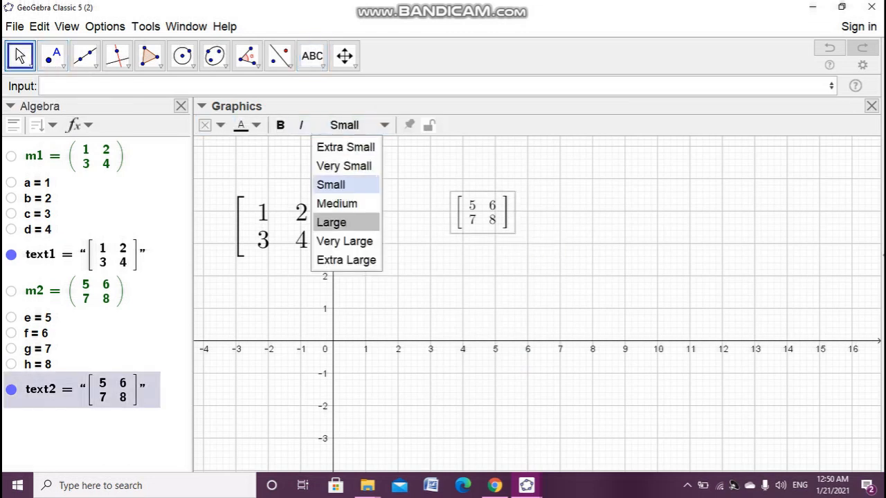
{"action": "left_click", "coordinate": [331, 222]}
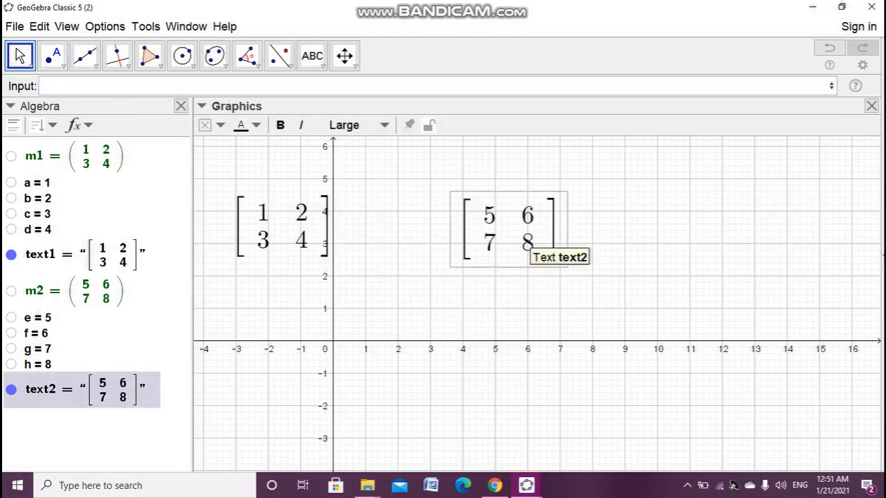
{"action": "left_click_drag", "start_coordinate": [523, 235], "coordinate": [402, 252]}
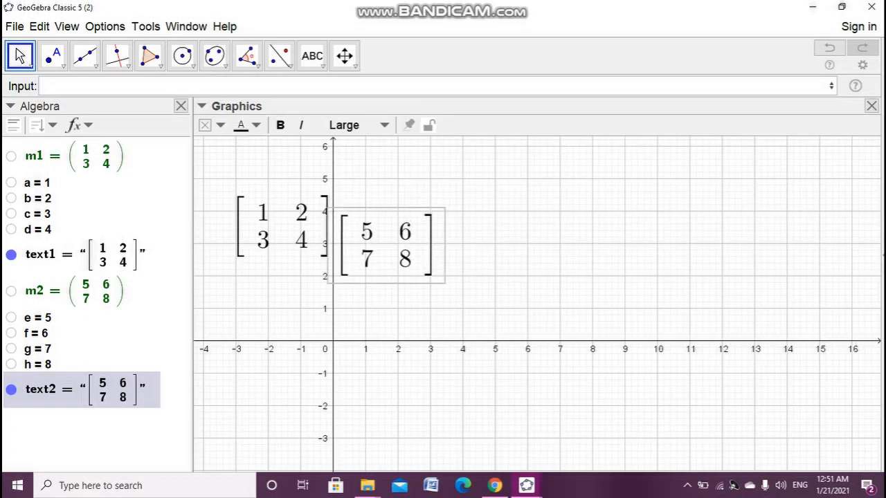
{"action": "left_click", "coordinate": [282, 227]}
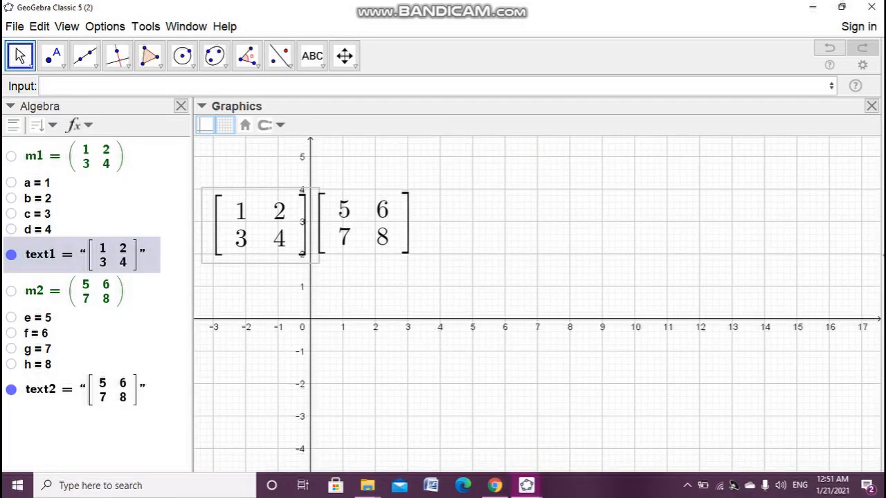
{"action": "left_click_drag", "start_coordinate": [485, 291], "coordinate": [486, 287]}
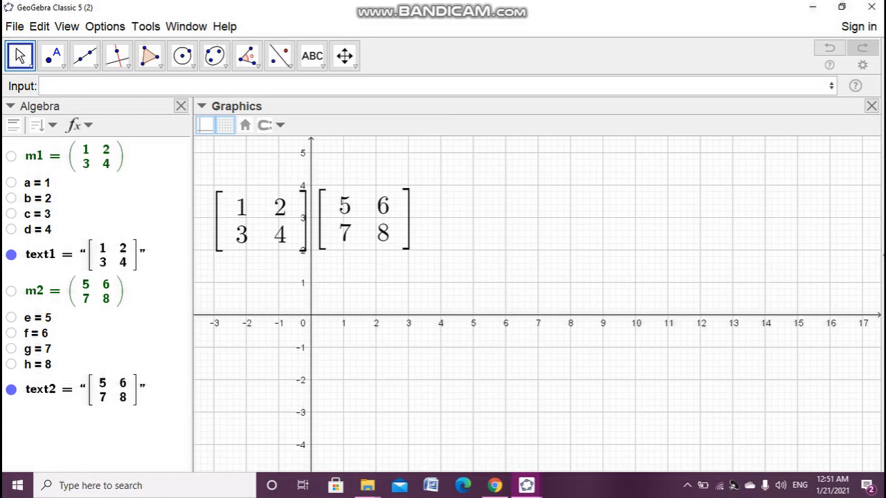
Step: Add the LaTeX text "=[" in Very Large size just after the second matrix
{"action": "left_click", "coordinate": [312, 55]}
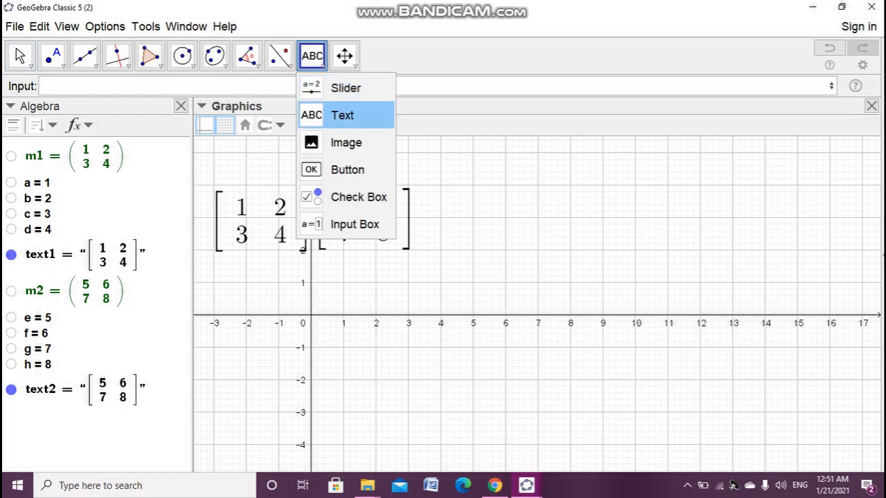
{"action": "left_click", "coordinate": [342, 115]}
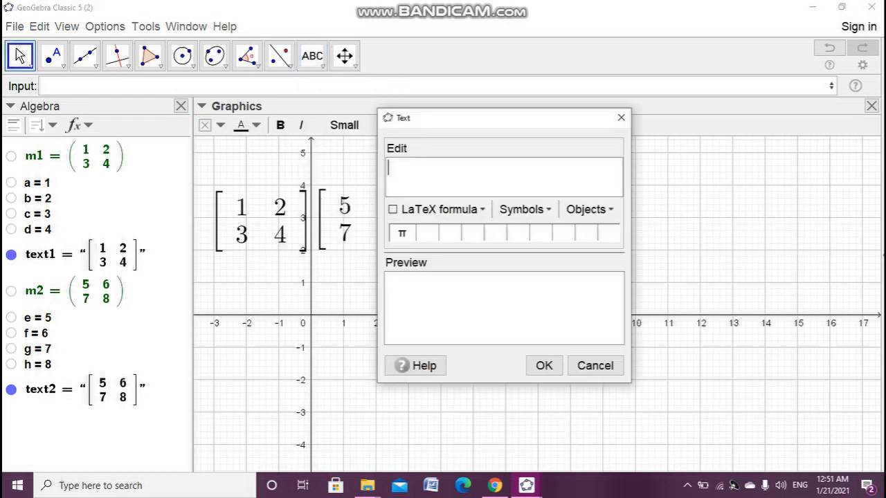
{"action": "type", "text": "=["}
{"action": "left_click", "coordinate": [393, 210]}
{"action": "left_click", "coordinate": [344, 125]}
{"action": "left_click", "coordinate": [346, 242]}
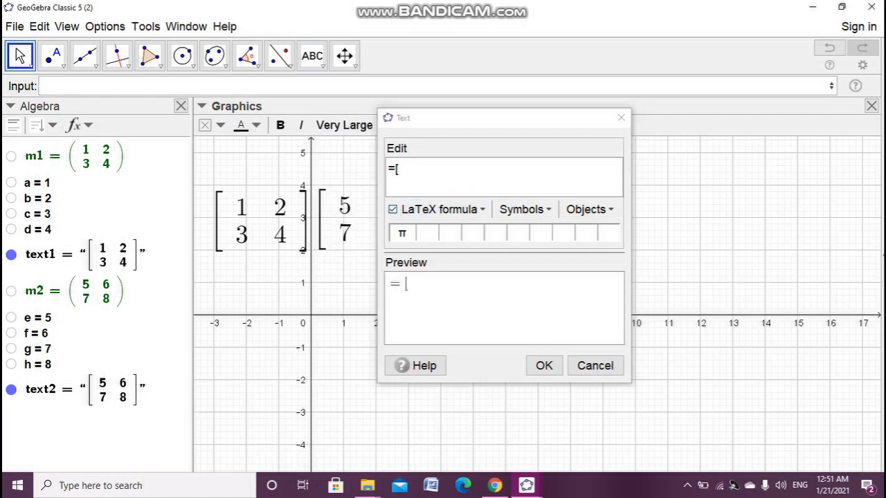
{"action": "left_click", "coordinate": [544, 366]}
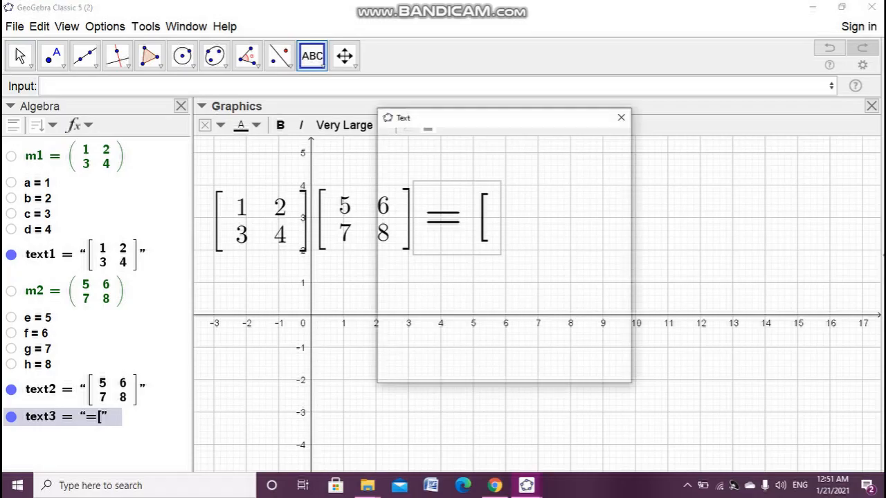
{"action": "left_click", "coordinate": [621, 118]}
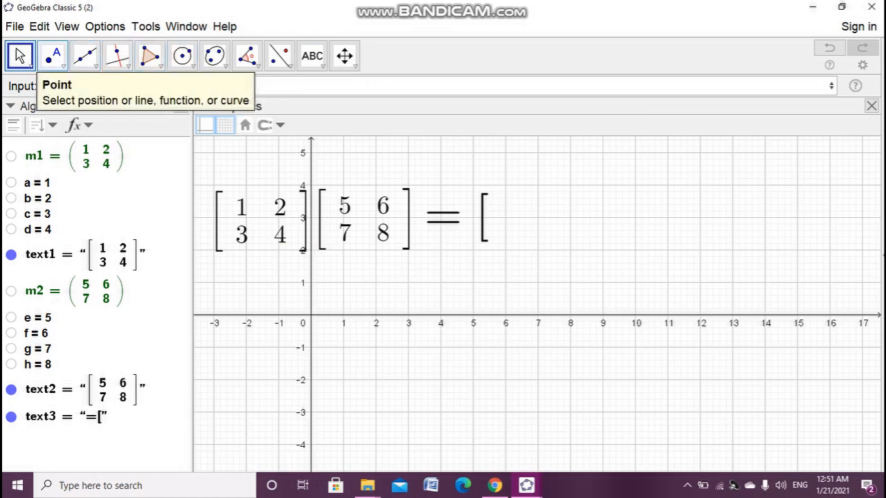
Step: Place points around the first matrix's top row, at about (-2.38, 3.68) above the 1 and (-0.62, 3) beside the 2
{"action": "left_click", "coordinate": [52, 55]}
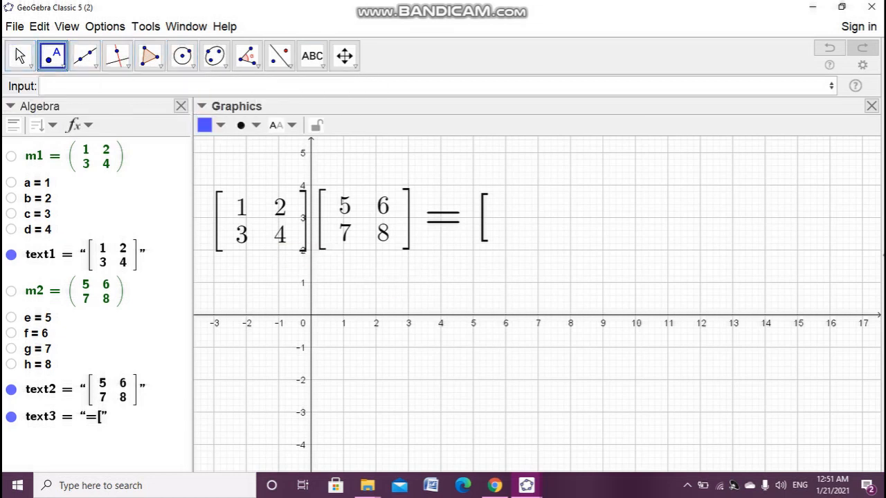
{"action": "left_click", "coordinate": [233, 195]}
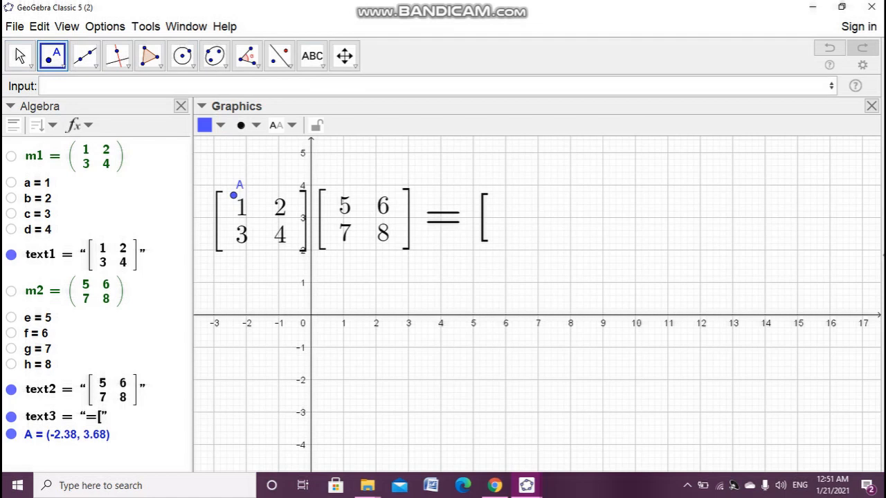
{"action": "left_click", "coordinate": [290, 217]}
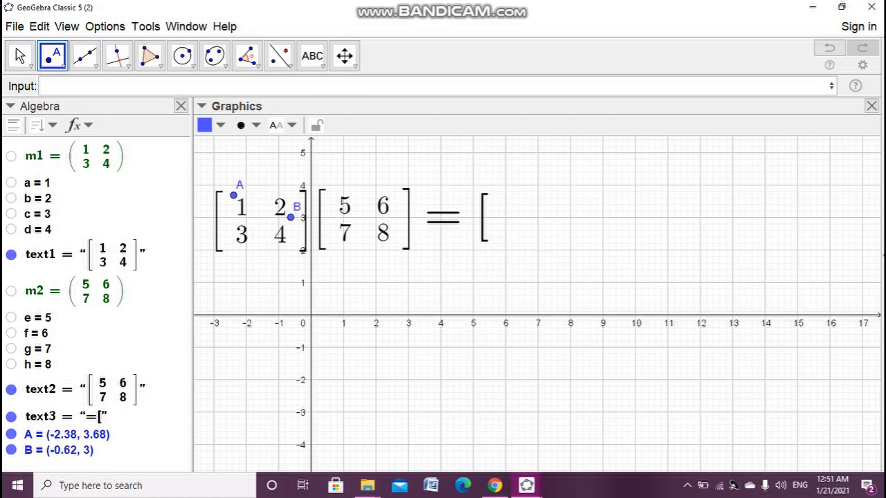
Step: Place two points around the second matrix's first column, one at about (0.72, 3.64) above the 5 and one beside the 7
{"action": "left_click", "coordinate": [334, 196]}
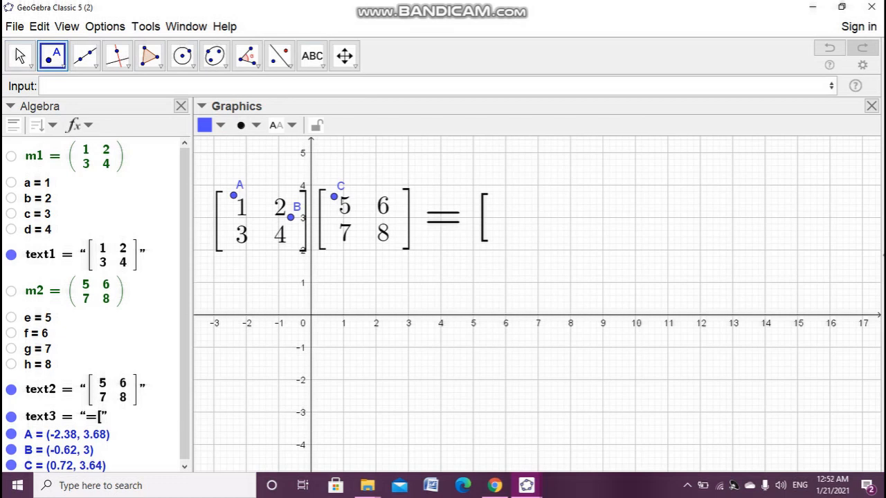
{"action": "left_click", "coordinate": [357, 240]}
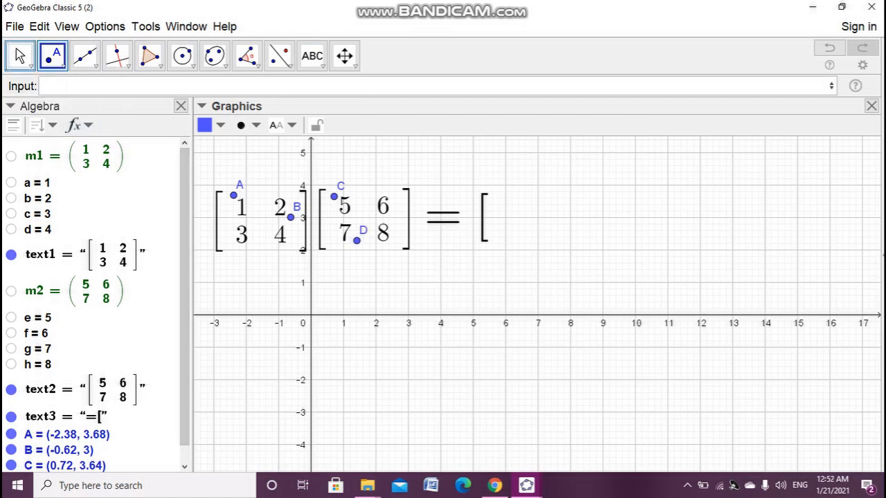
{"action": "left_click", "coordinate": [19, 55]}
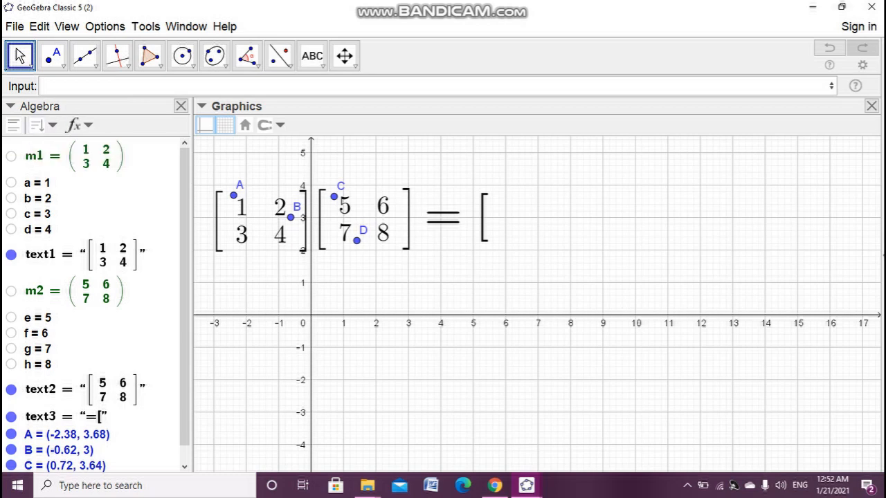
Step: Start a Polygon command with point A as its first vertex
{"action": "left_click", "coordinate": [90, 86]}
{"action": "type", "text": "poly"}
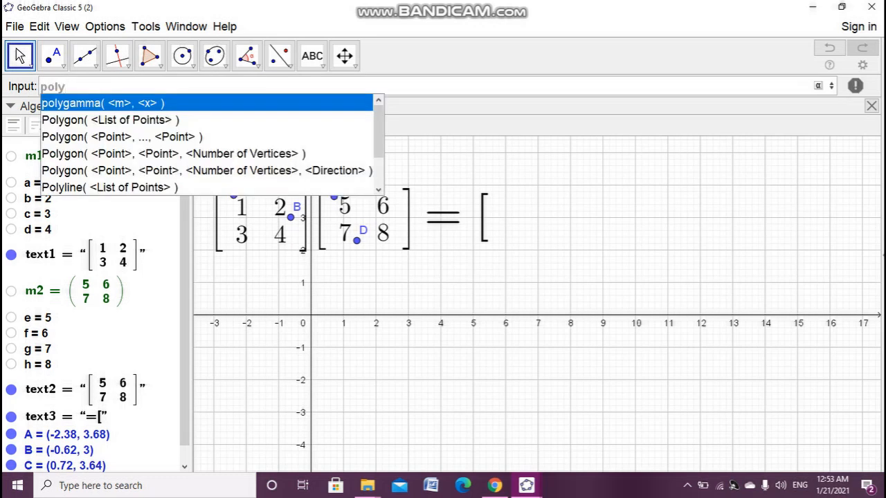
{"action": "key", "text": "Down"}
{"action": "key", "text": "Down"}
{"action": "key", "text": "Down"}
{"action": "key", "text": "Down"}
{"action": "key", "text": "Return"}
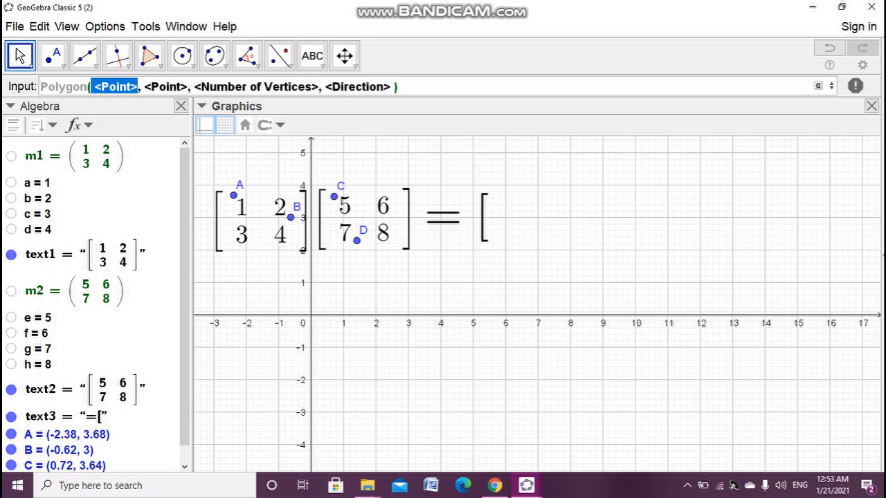
{"action": "type", "text": "A"}
{"action": "key", "text": "Tab"}
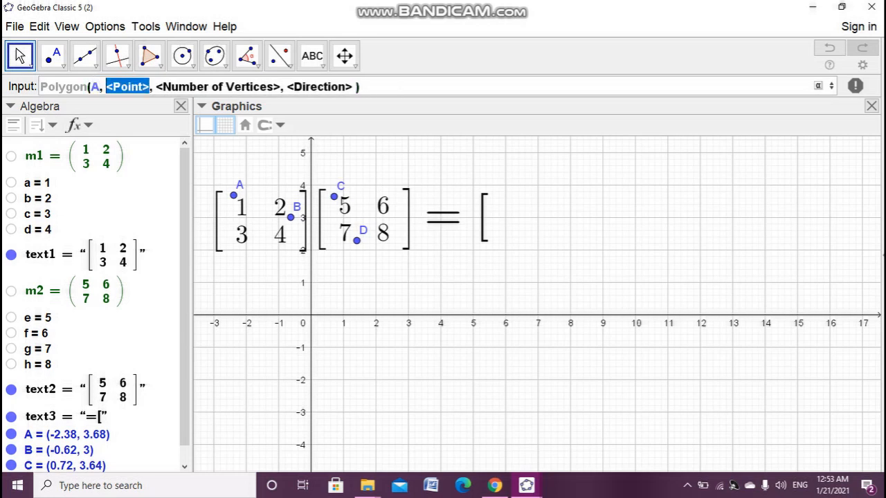
Step: Enter (x(A), y(B)) as the polygon's second vertex
{"action": "type", "text": "("}
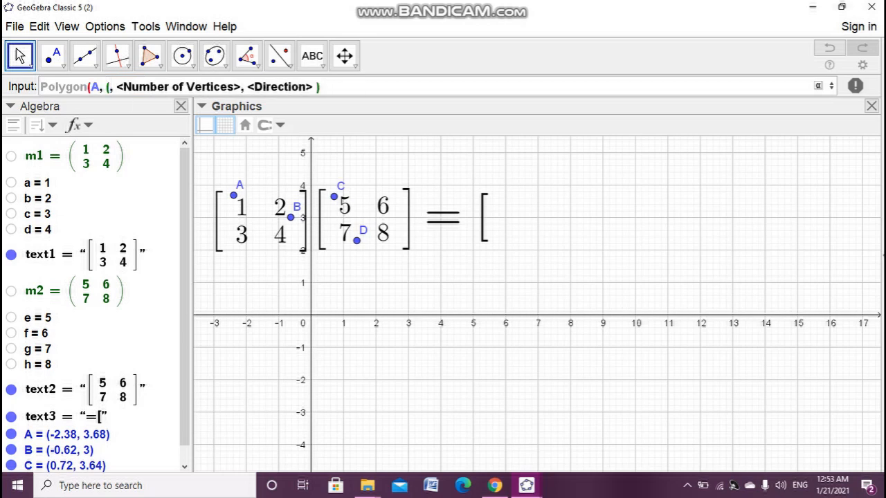
{"action": "type", "text": "x"}
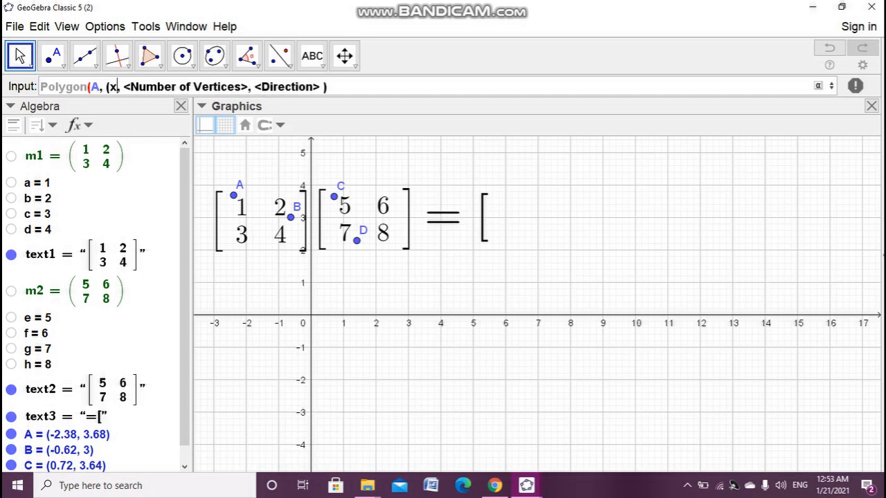
{"action": "type", "text": "(A"}
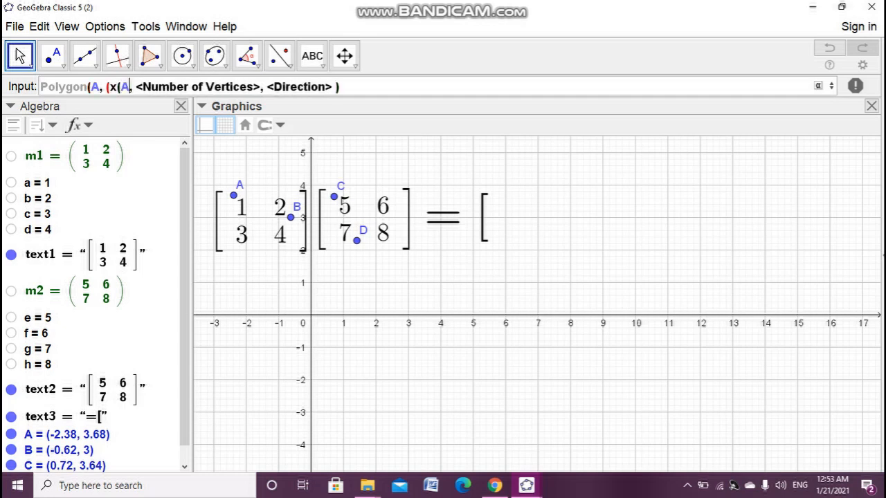
{"action": "type", "text": ")"}
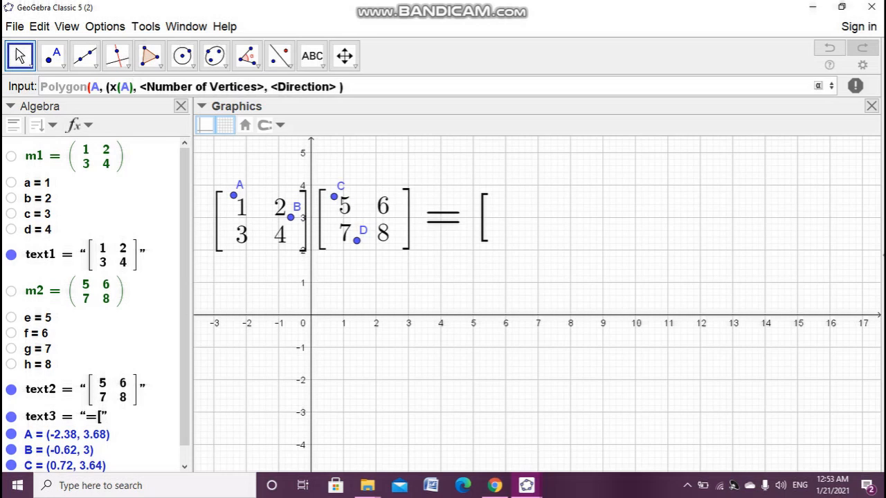
{"action": "key", "text": "Tab"}
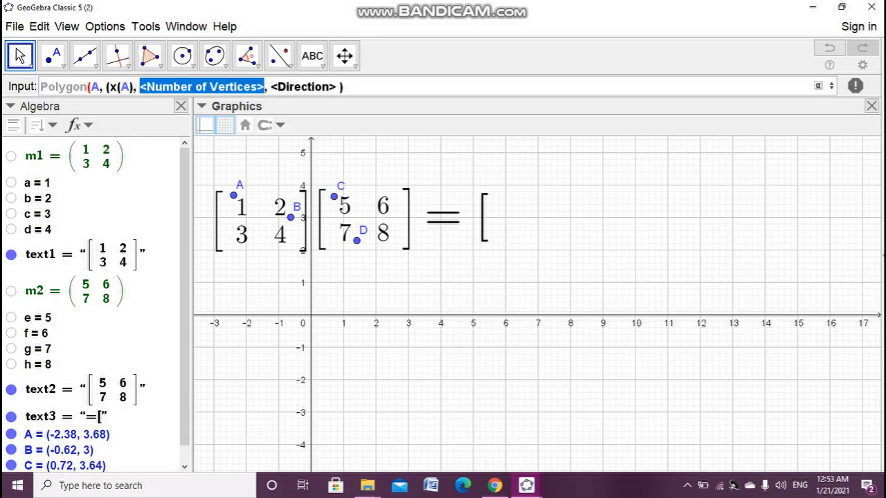
{"action": "type", "text": "y"}
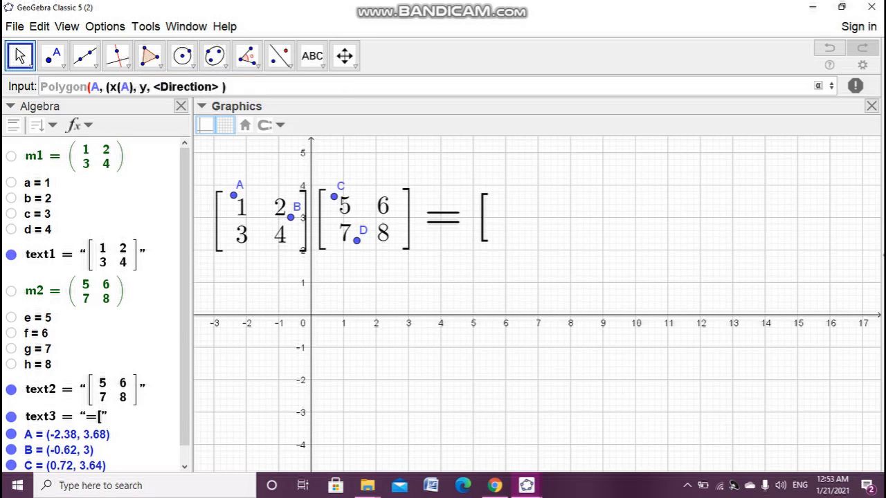
{"action": "type", "text": "("}
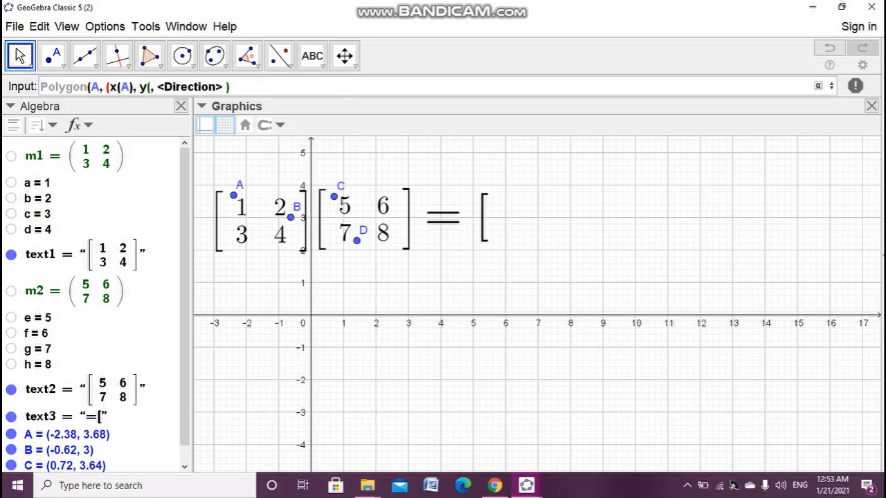
{"action": "type", "text": "B"}
{"action": "type", "text": ")"}
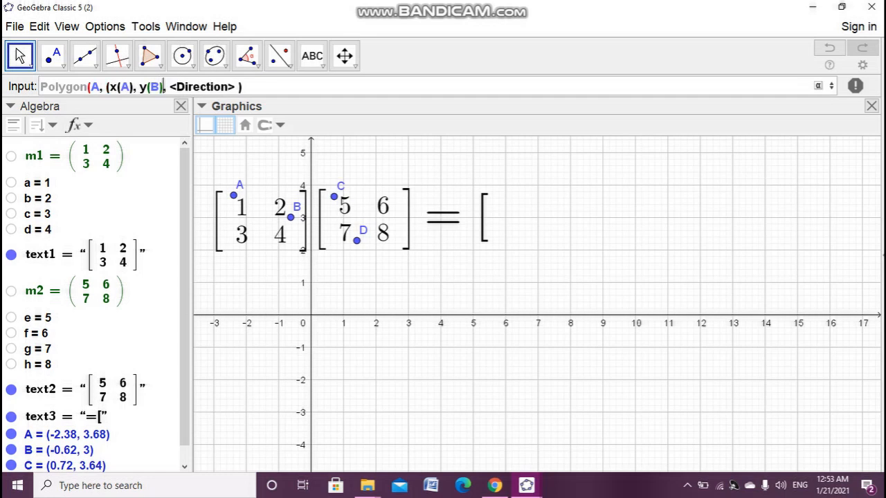
{"action": "type", "text": ")"}
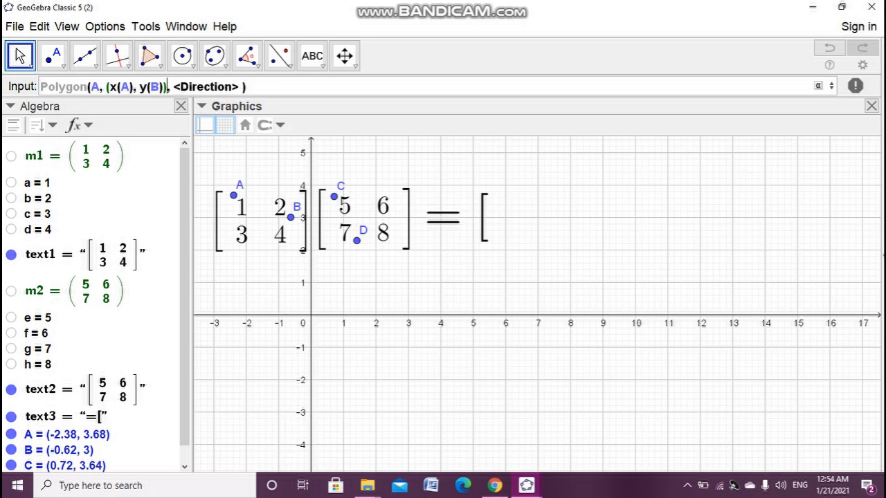
{"action": "key", "text": "Tab"}
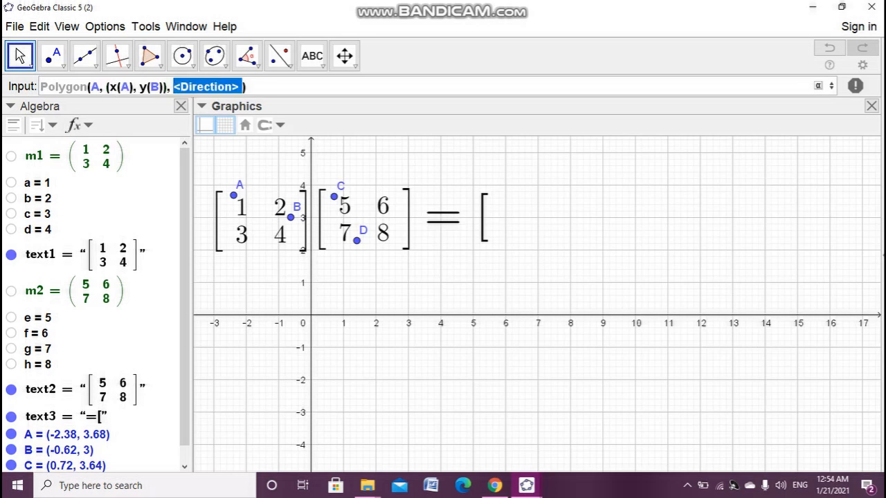
Step: Complete the polygon with the vertices B and (x(B),y(A)), copying the full definition before creating it
{"action": "type", "text": "B"}
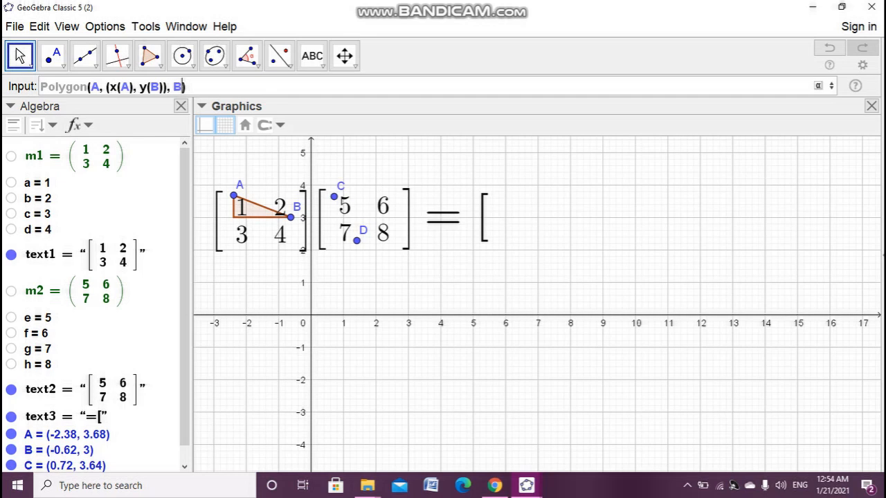
{"action": "type", "text": ",(x"}
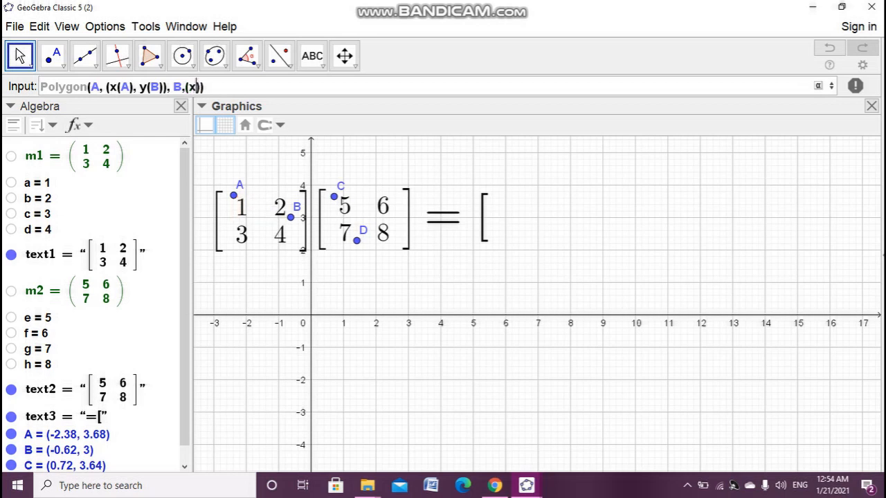
{"action": "type", "text": "(B"}
{"action": "key", "text": "Right"}
{"action": "type", "text": ",y(A"}
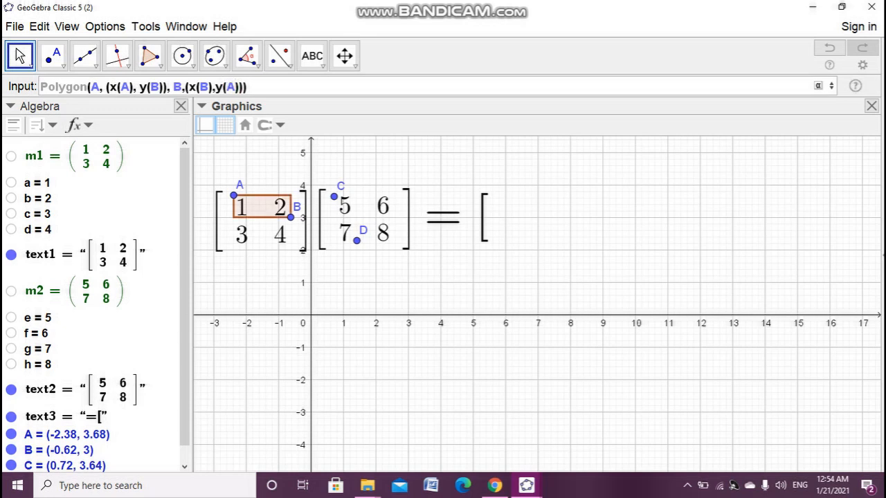
{"action": "key", "text": "ctrl+a"}
{"action": "key", "text": "ctrl+c"}
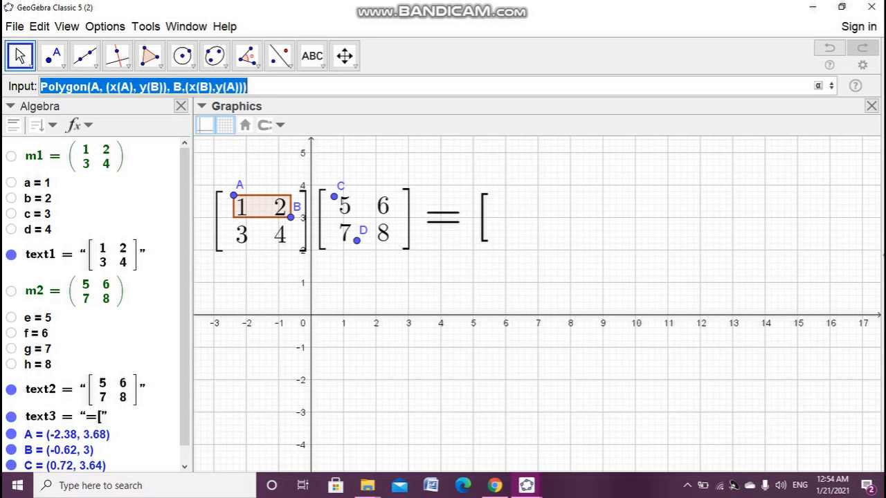
{"action": "key", "text": "Return"}
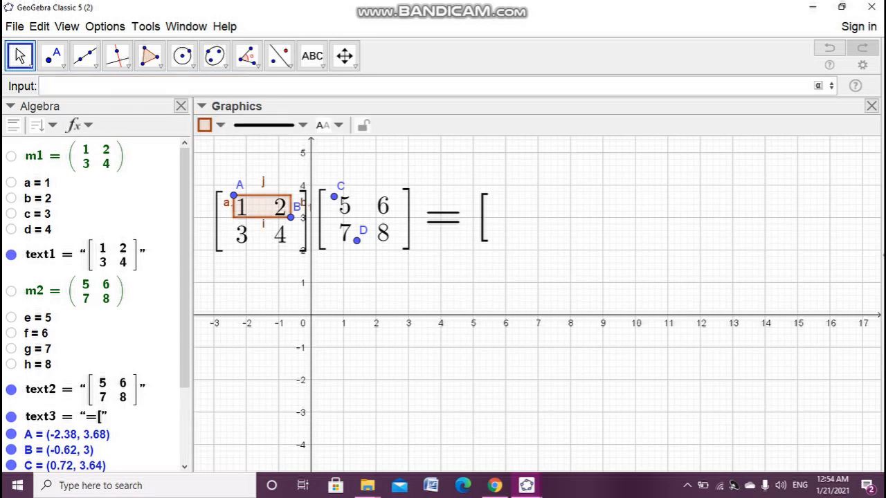
{"action": "key", "text": "Escape"}
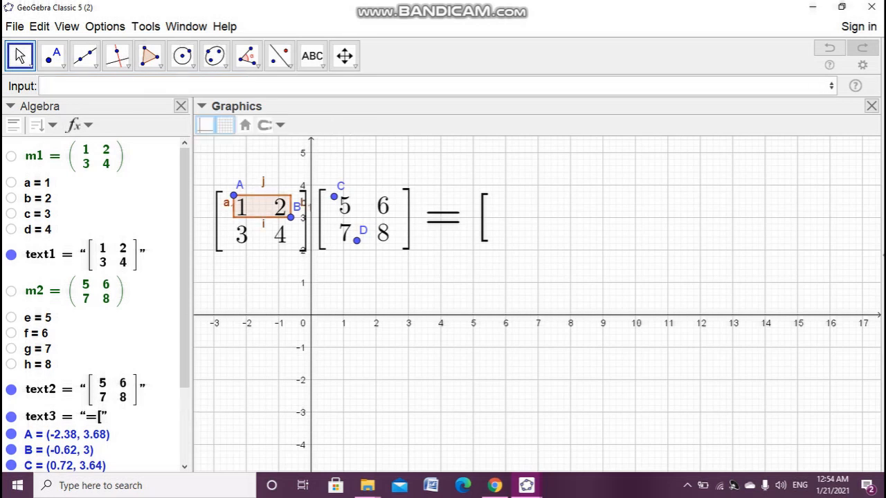
Step: Enlarge the rectangle around the first matrix's top row by moving B to about (-0.4, 2.94) and A to about (-2.54, 3.72)
{"action": "double_click", "coordinate": [290, 217]}
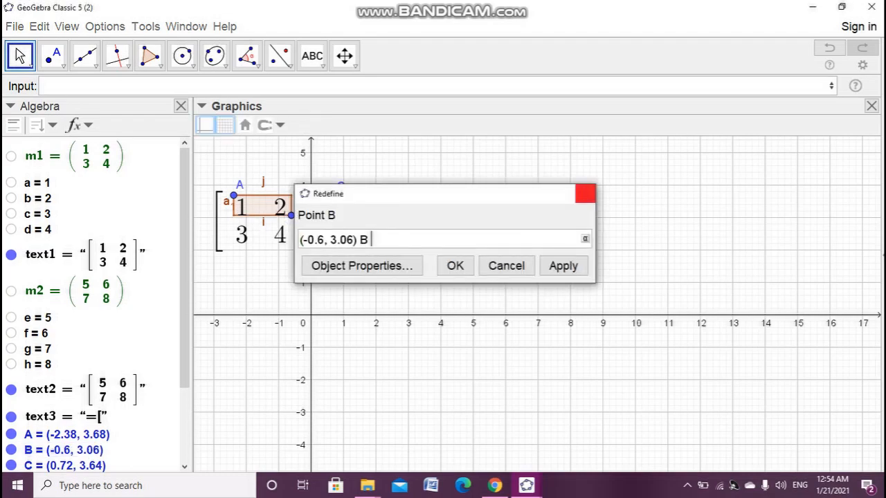
{"action": "left_click", "coordinate": [586, 194]}
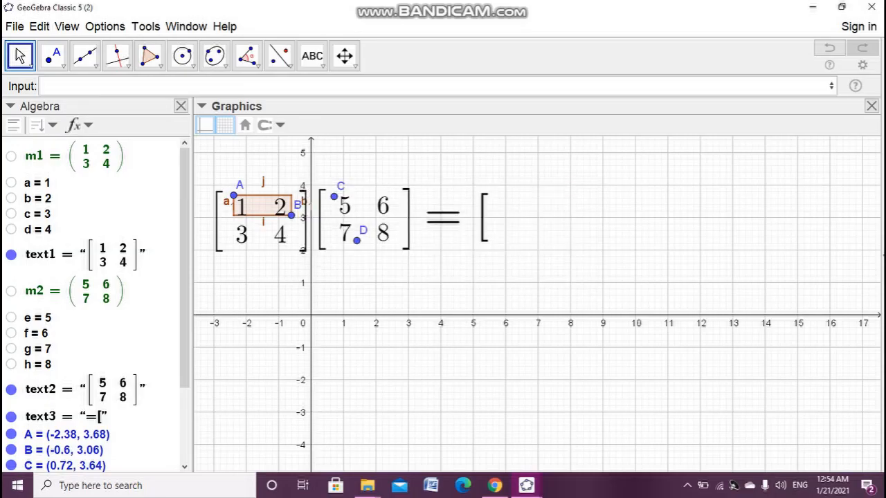
{"action": "left_click_drag", "start_coordinate": [291, 216], "coordinate": [297, 220]}
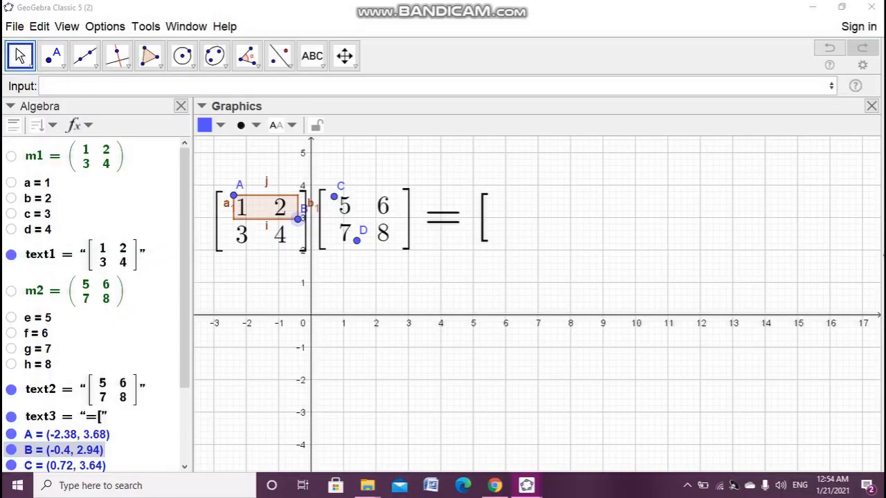
{"action": "double_click", "coordinate": [297, 220]}
{"action": "left_click", "coordinate": [585, 194]}
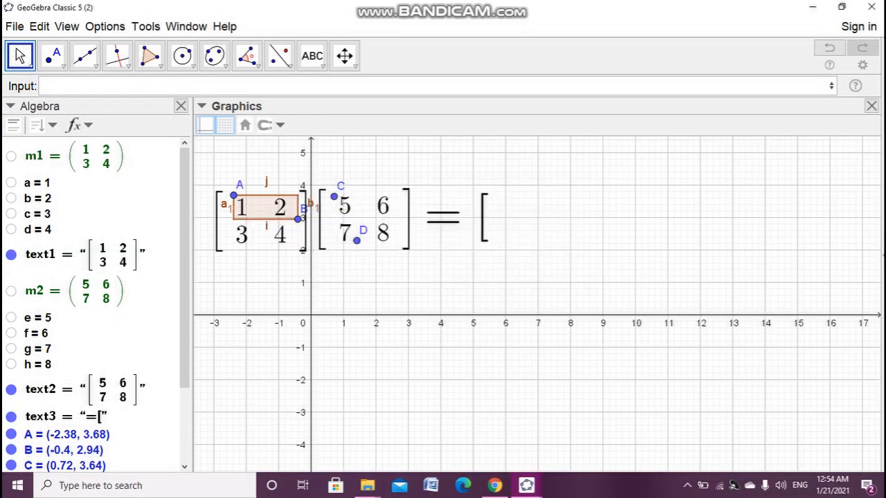
{"action": "left_click_drag", "start_coordinate": [233, 195], "coordinate": [228, 194]}
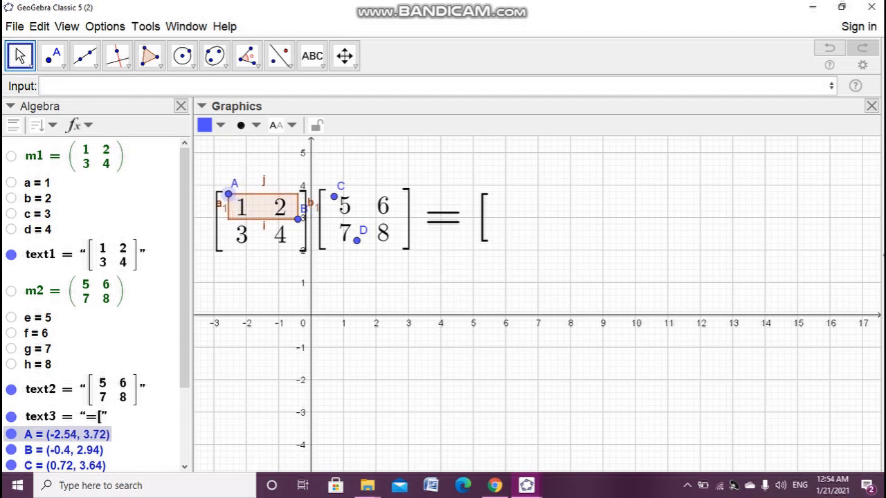
{"action": "key", "text": "Escape"}
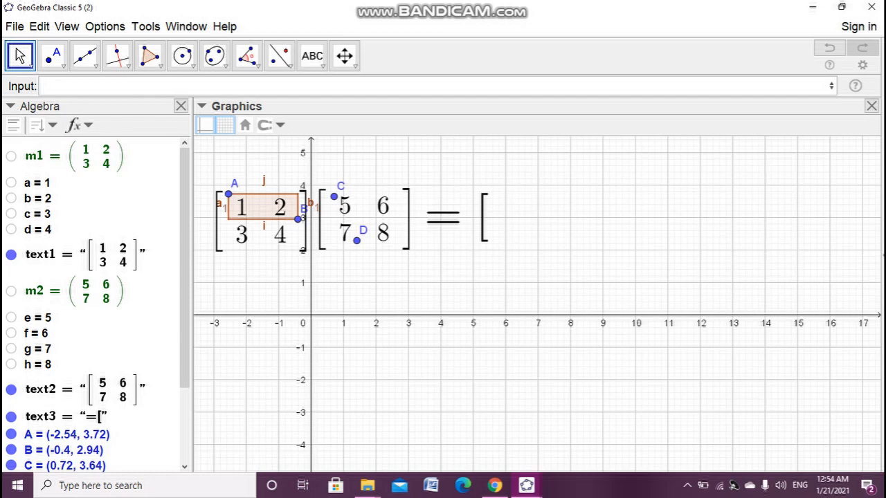
Step: Paste the copied polygon definition as a new command and change its first vertex to C
{"action": "left_click", "coordinate": [104, 85]}
{"action": "key", "text": "ctrl+v"}
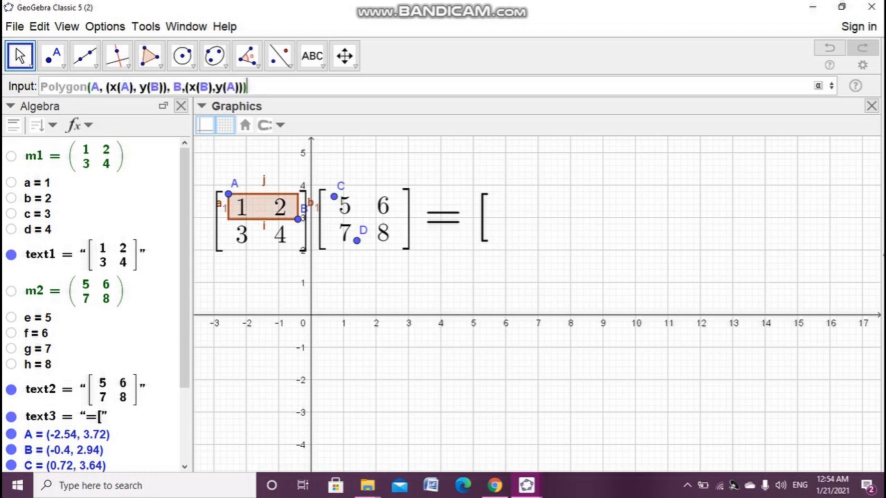
{"action": "left_click", "coordinate": [101, 86]}
{"action": "key", "text": "BackSpace"}
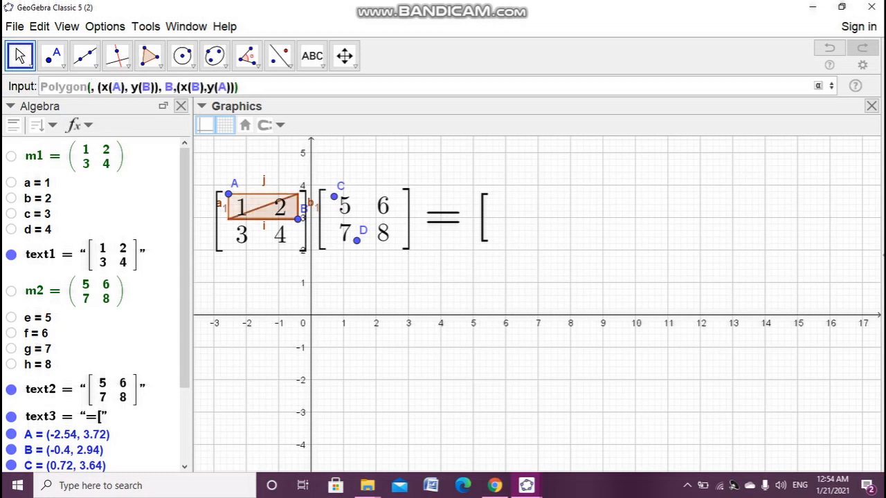
{"action": "type", "text": "C"}
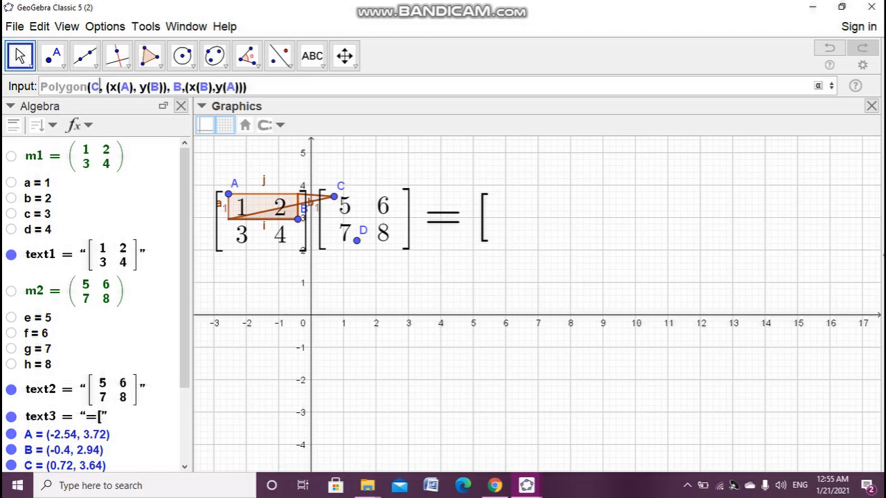
Step: Change the second vertex of the pasted polygon definition to (x(C), y(D))
{"action": "left_click", "coordinate": [130, 86]}
{"action": "key", "text": "BackSpace"}
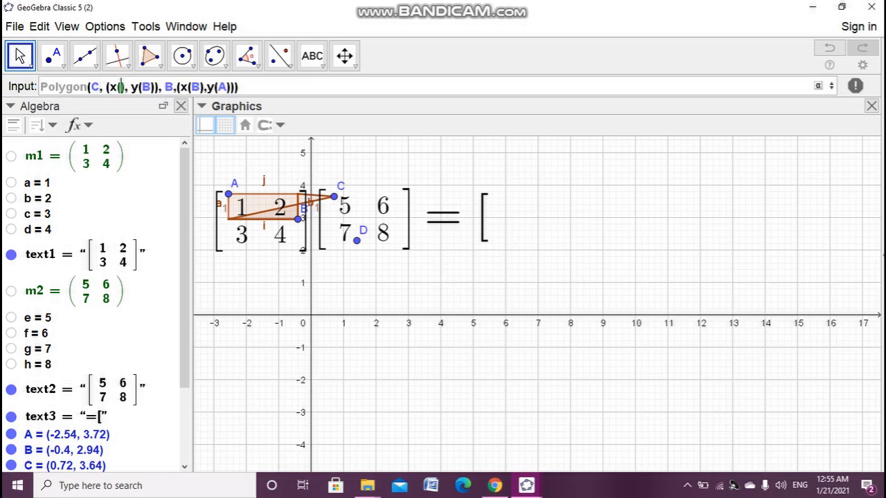
{"action": "type", "text": "C"}
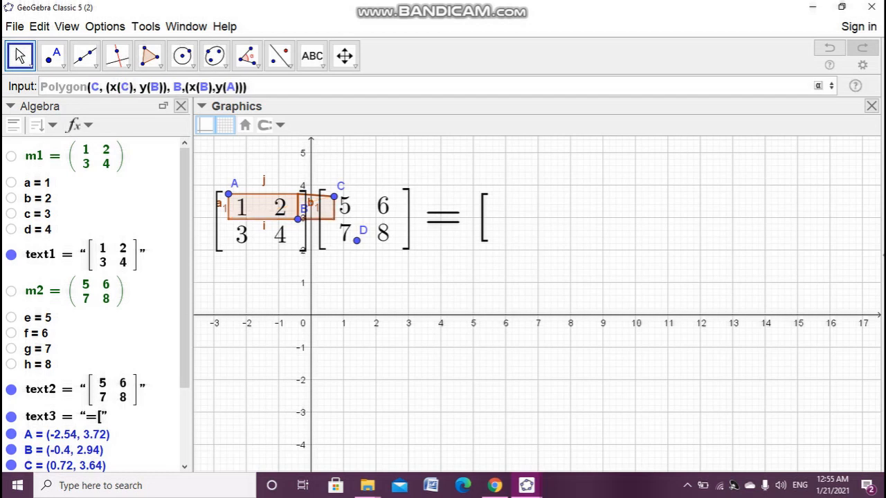
{"action": "key", "text": "BackSpace"}
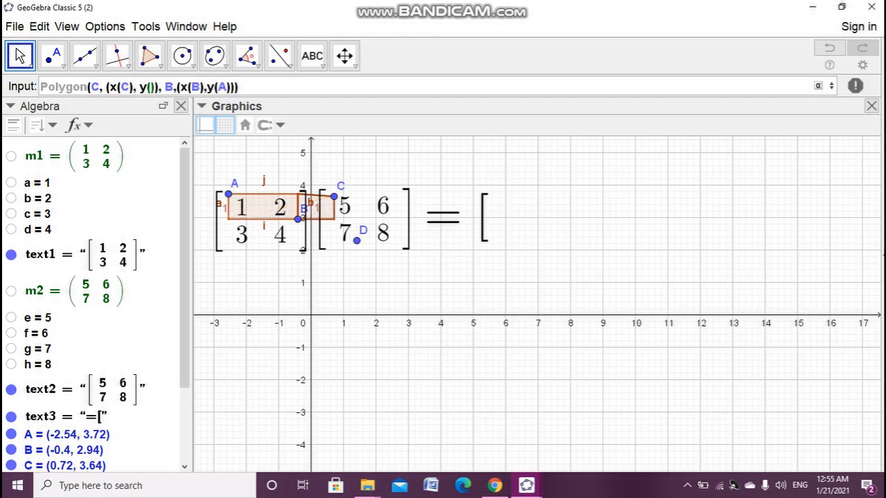
{"action": "type", "text": "D"}
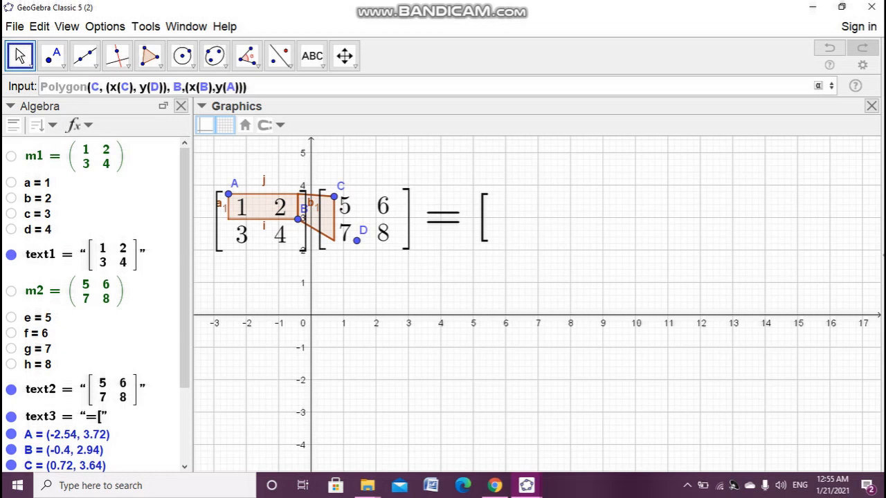
Step: Complete the pasted polygon definition with the vertices D and (x(D),y(C)), and create the polygon
{"action": "key", "text": "BackSpace"}
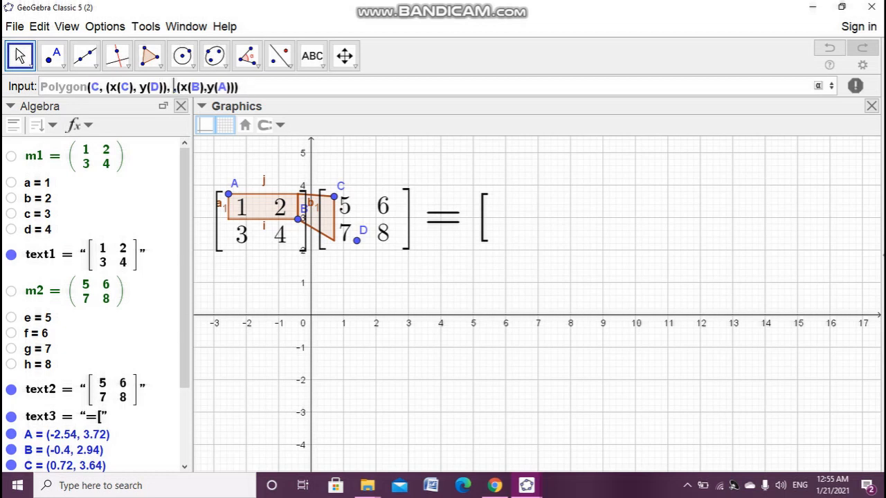
{"action": "type", "text": "D"}
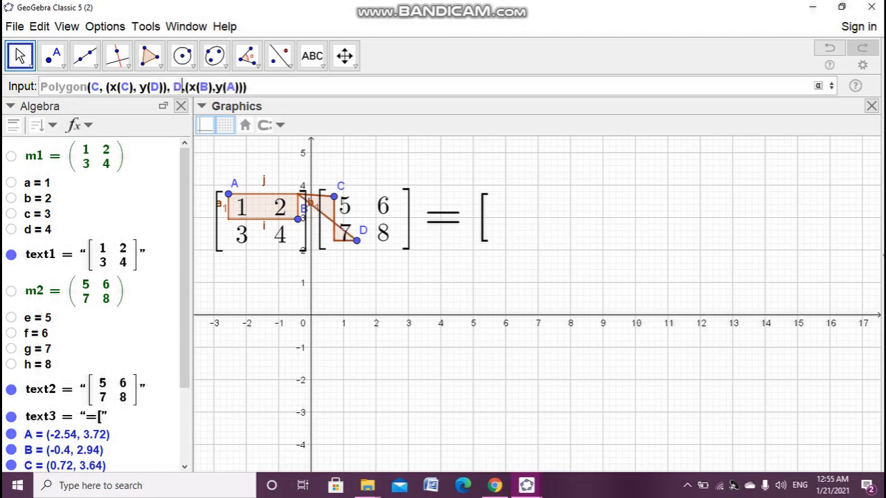
{"action": "left_click", "coordinate": [209, 86]}
{"action": "key", "text": "BackSpace"}
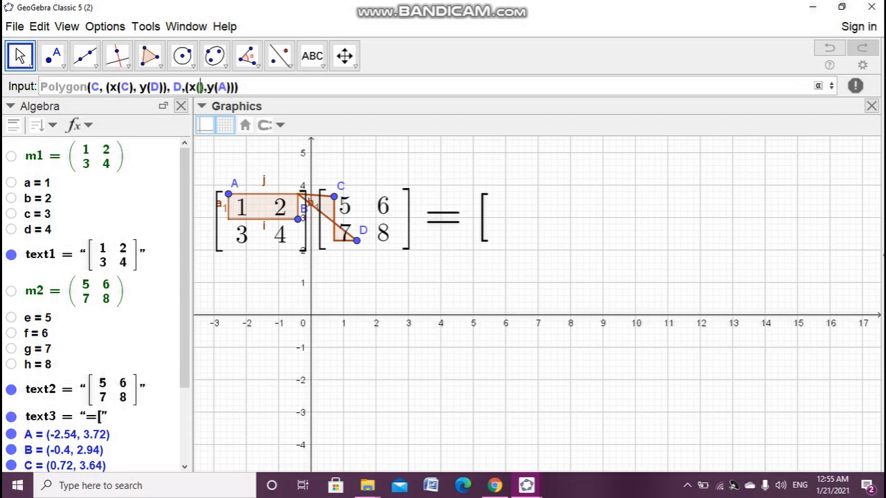
{"action": "type", "text": "D"}
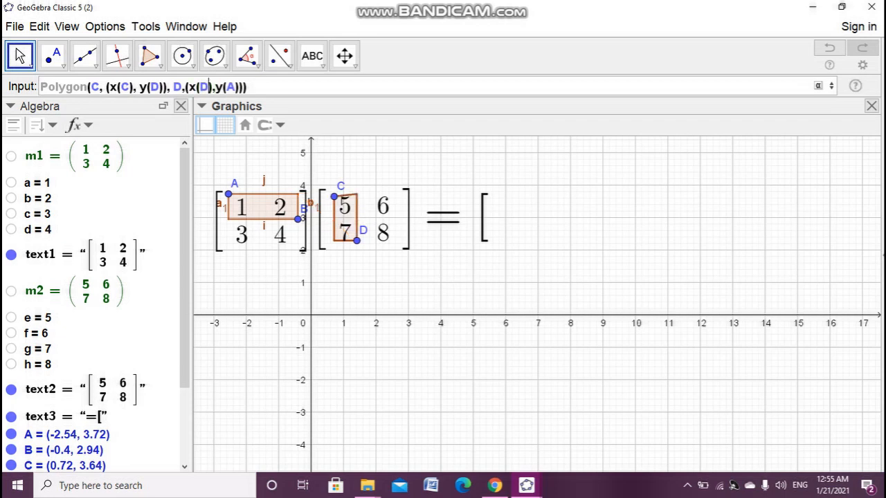
{"action": "left_click", "coordinate": [236, 87]}
{"action": "key", "text": "BackSpace"}
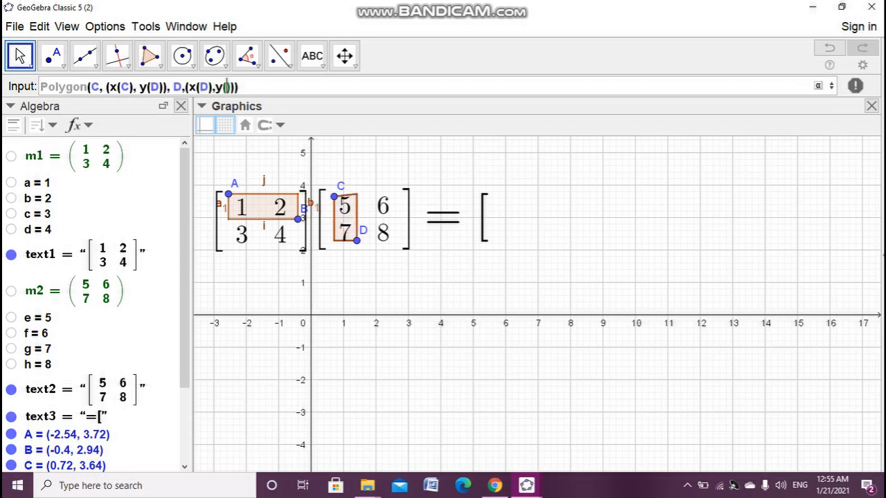
{"action": "type", "text": "C"}
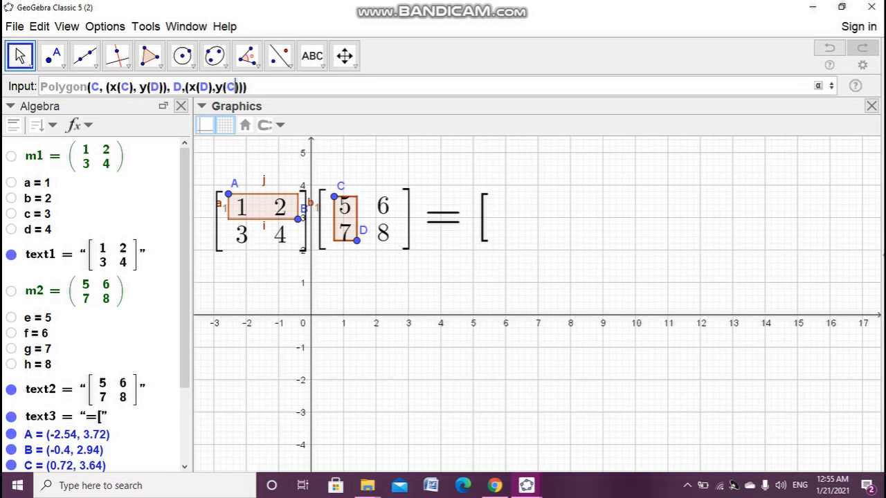
{"action": "key", "text": "Return"}
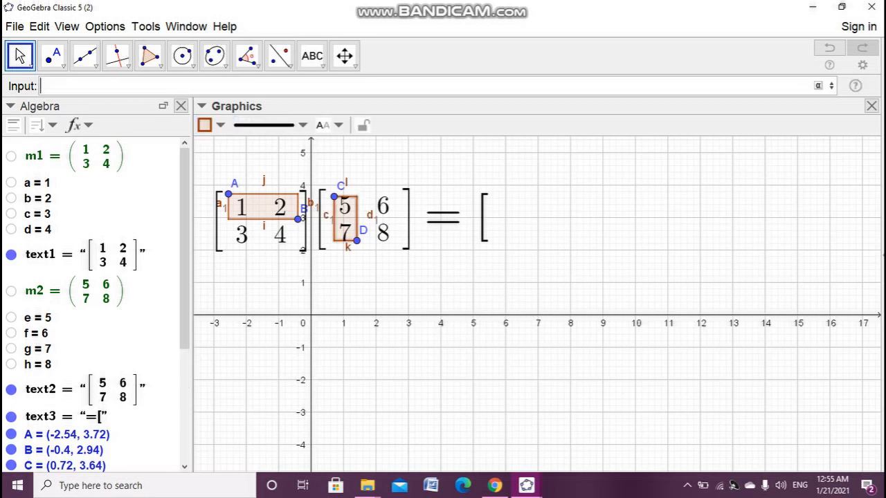
{"action": "key", "text": "Escape"}
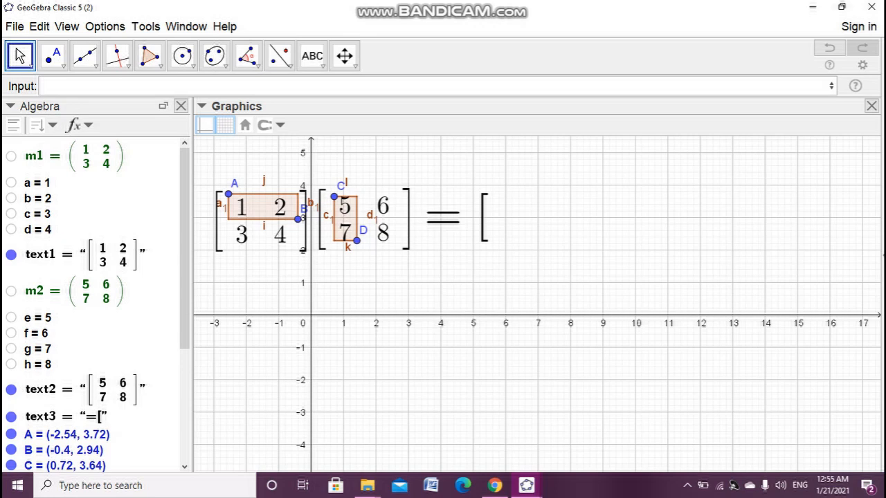
Step: Enlarge the rectangle around the second matrix's first column by moving D to about (1.38, 2.02) and C to about (0.64, 3.84)
{"action": "double_click", "coordinate": [357, 241]}
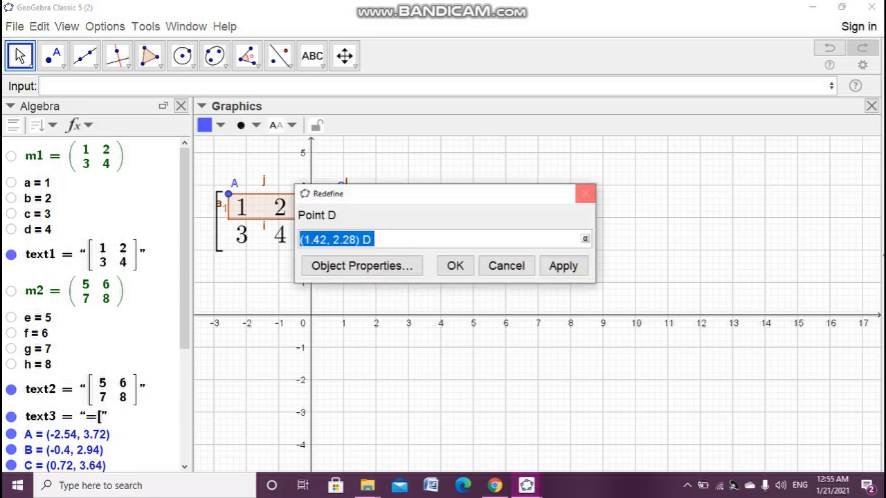
{"action": "left_click", "coordinate": [586, 193]}
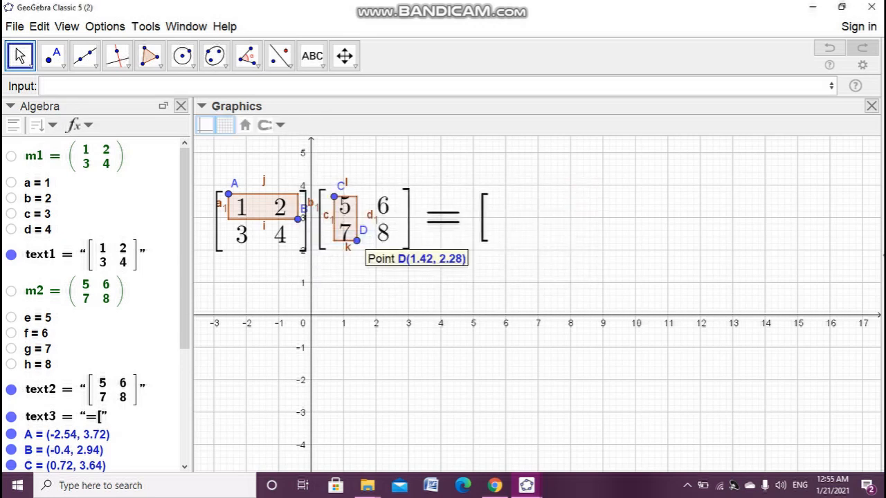
{"action": "left_click_drag", "start_coordinate": [357, 241], "coordinate": [354, 248]}
{"action": "double_click", "coordinate": [355, 248]}
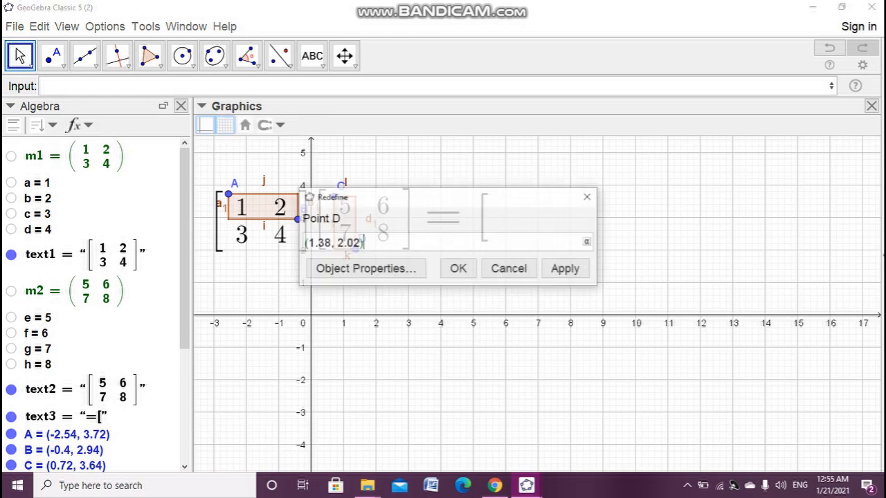
{"action": "left_click", "coordinate": [588, 196]}
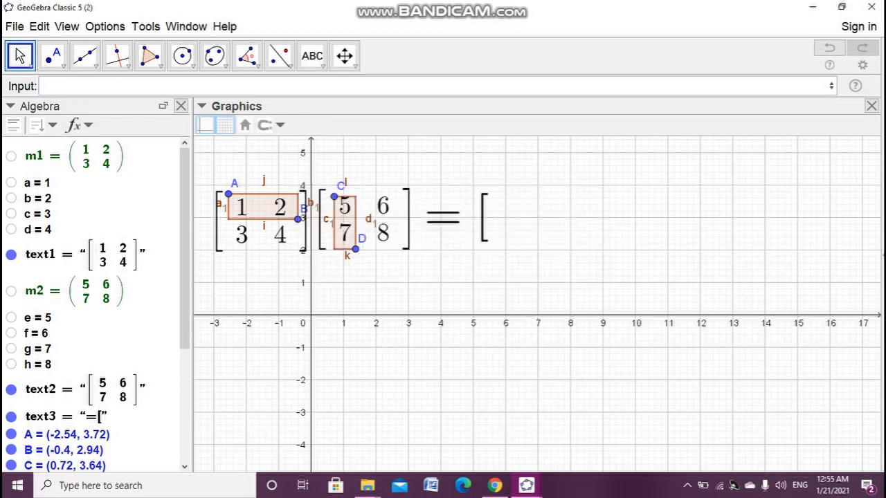
{"action": "left_click_drag", "start_coordinate": [334, 197], "coordinate": [332, 190]}
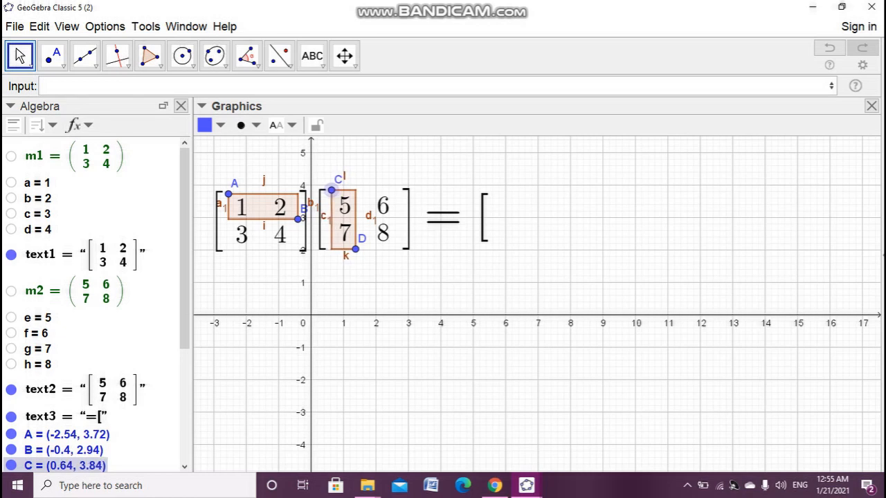
{"action": "left_click", "coordinate": [609, 229]}
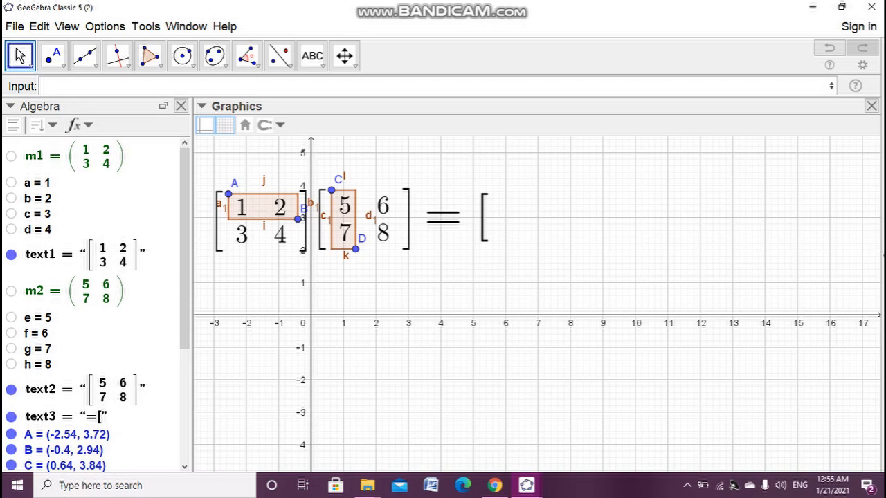
{"action": "left_click", "coordinate": [445, 218]}
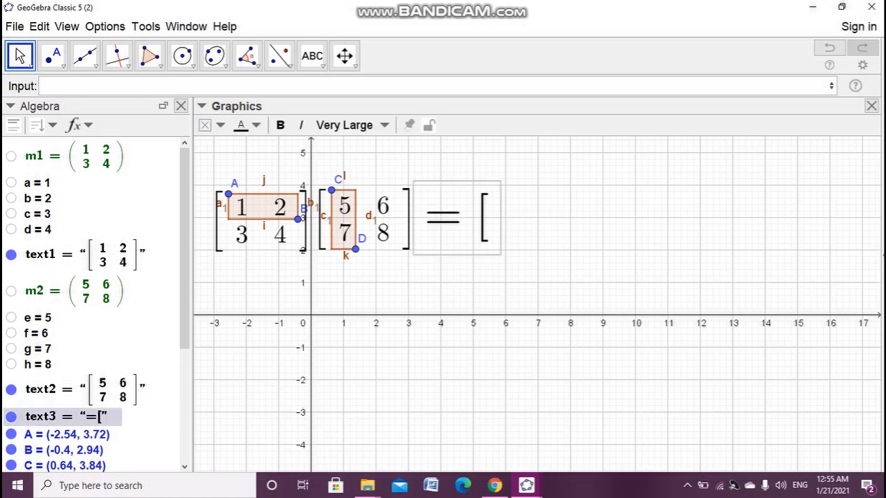
{"action": "key", "text": "Escape"}
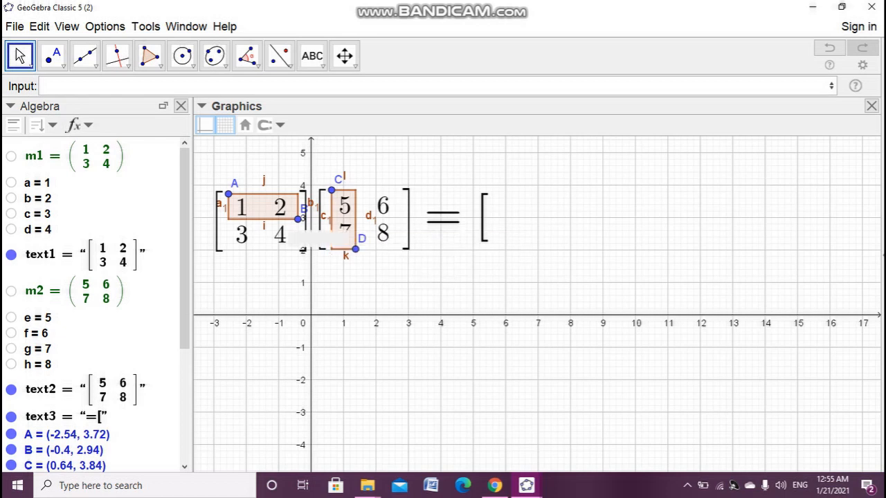
{"action": "left_click", "coordinate": [312, 56]}
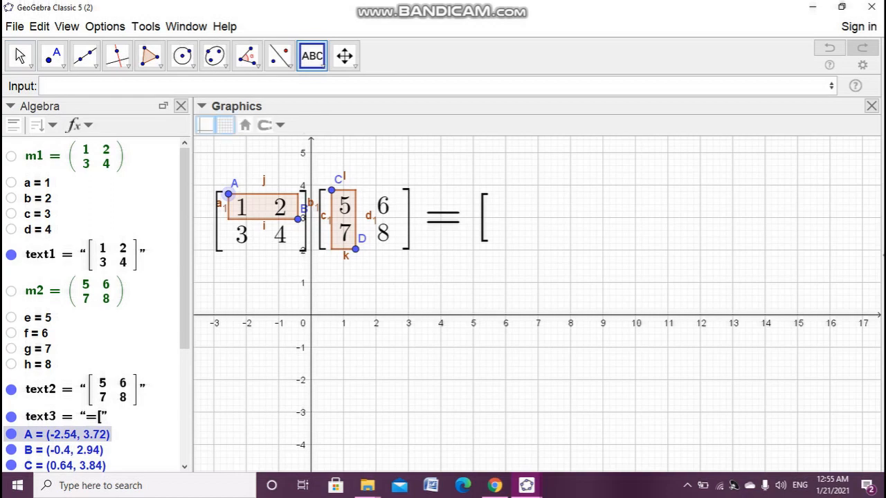
Step: Style the first matrix's row rectangle q1 with zero line thickness and a more opaque red fill
{"action": "scroll", "coordinate": [97, 305], "scroll_direction": "down", "scroll_amount": 5}
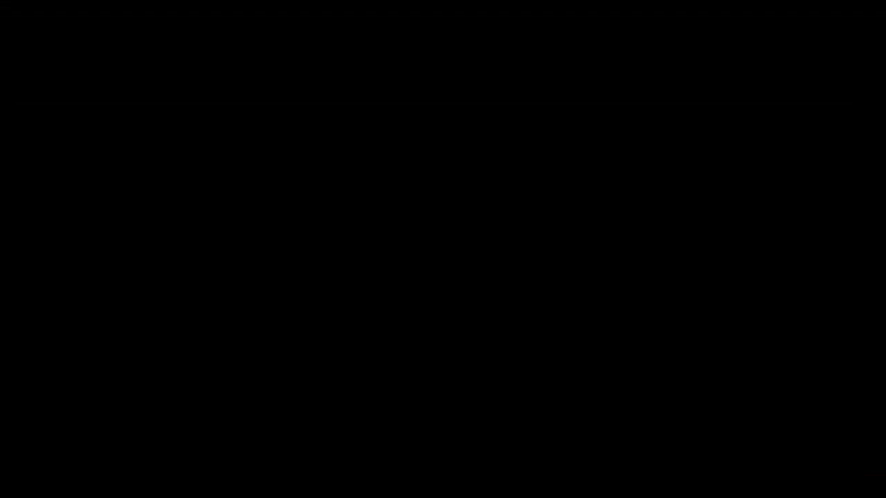
{"action": "left_click", "coordinate": [49, 379]}
{"action": "left_click", "coordinate": [204, 125]}
{"action": "left_click", "coordinate": [303, 125]}
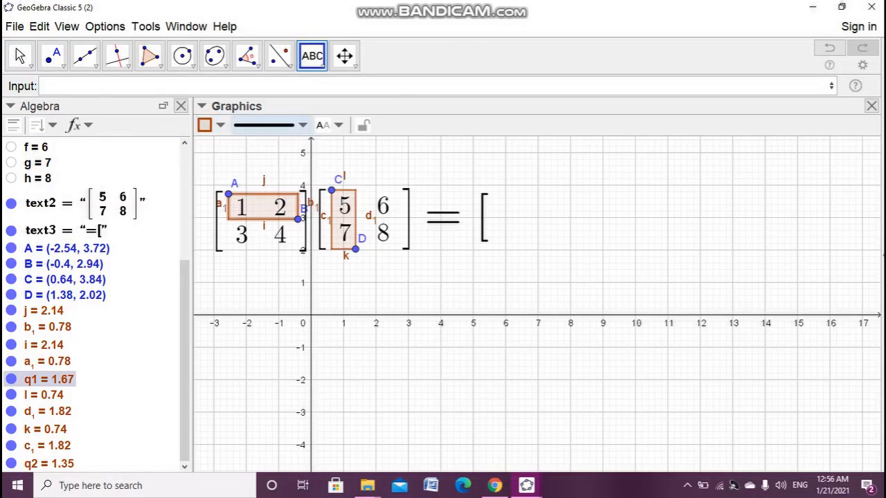
{"action": "left_click_drag", "start_coordinate": [259, 252], "coordinate": [238, 252]}
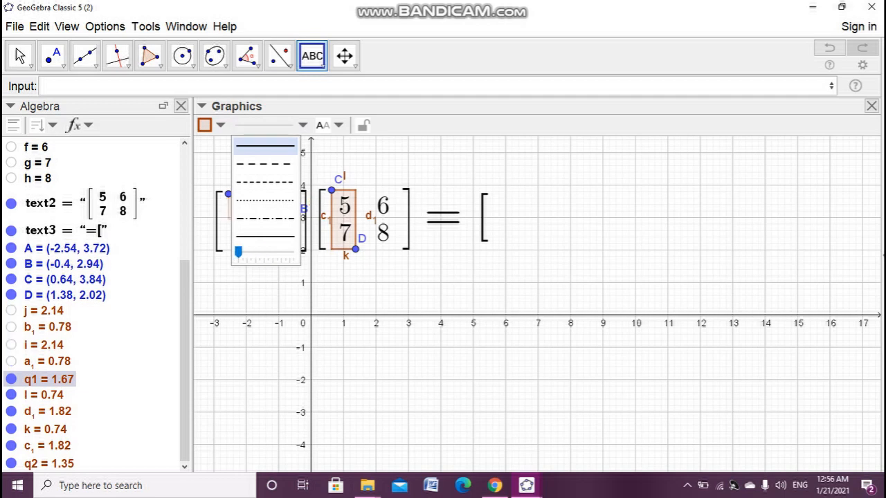
{"action": "left_click", "coordinate": [205, 125]}
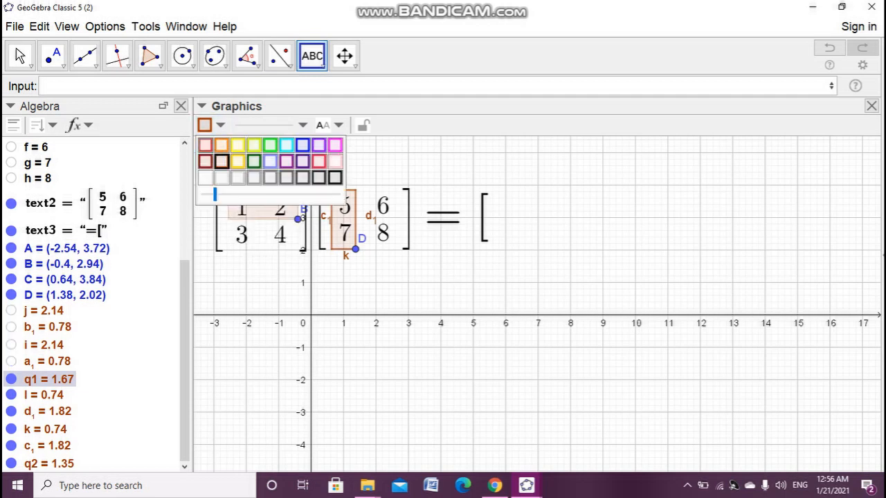
{"action": "left_click_drag", "start_coordinate": [215, 196], "coordinate": [256, 195]}
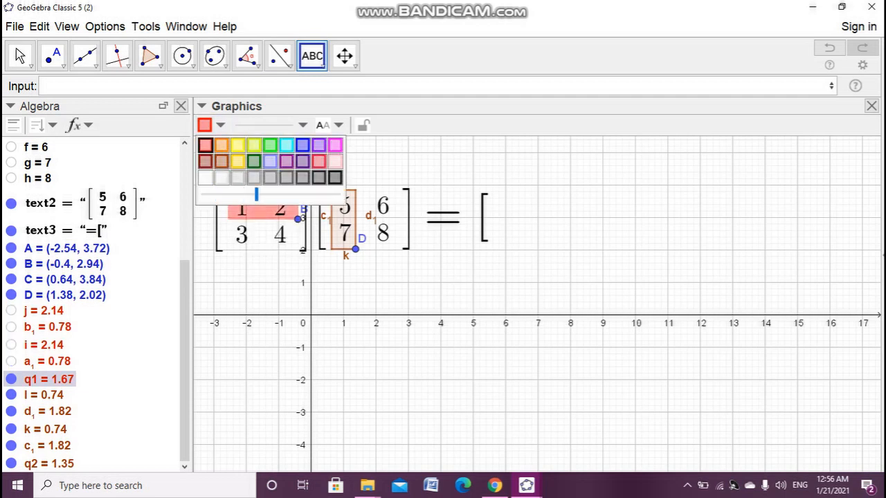
{"action": "key", "text": "Escape"}
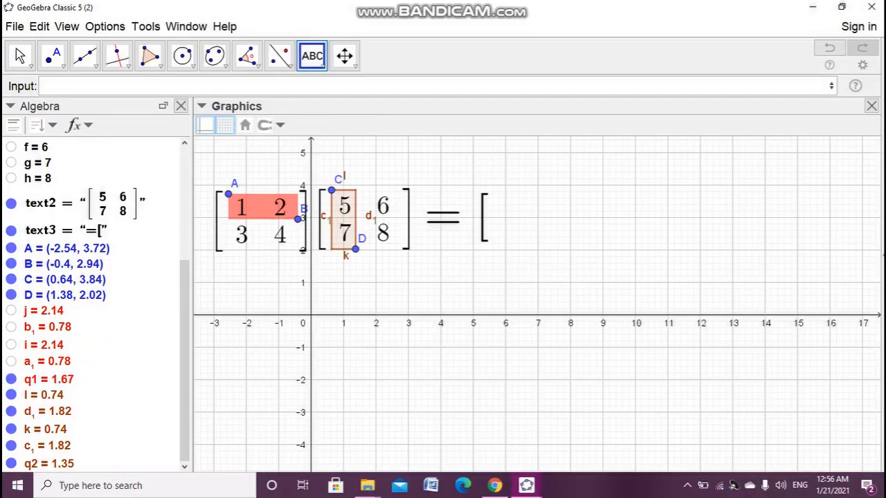
Step: Make the text of both the first and second matrices bold
{"action": "left_click", "coordinate": [261, 235]}
{"action": "left_click", "coordinate": [280, 125]}
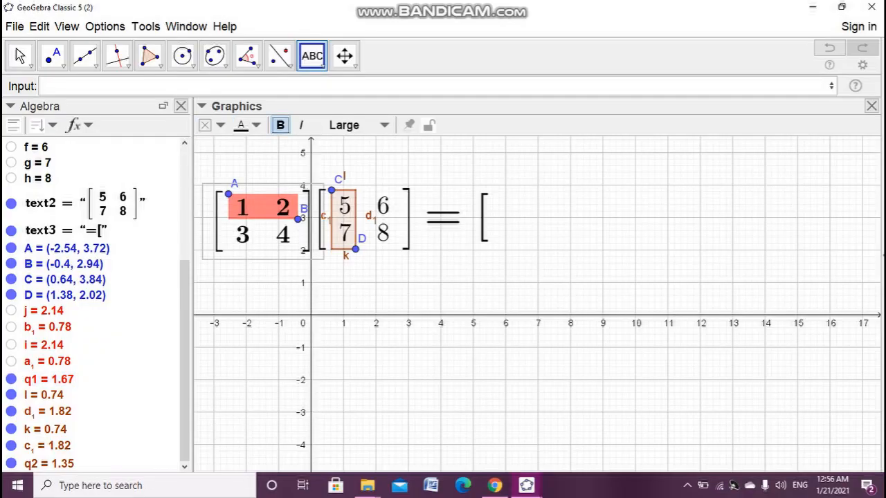
{"action": "left_click", "coordinate": [375, 235]}
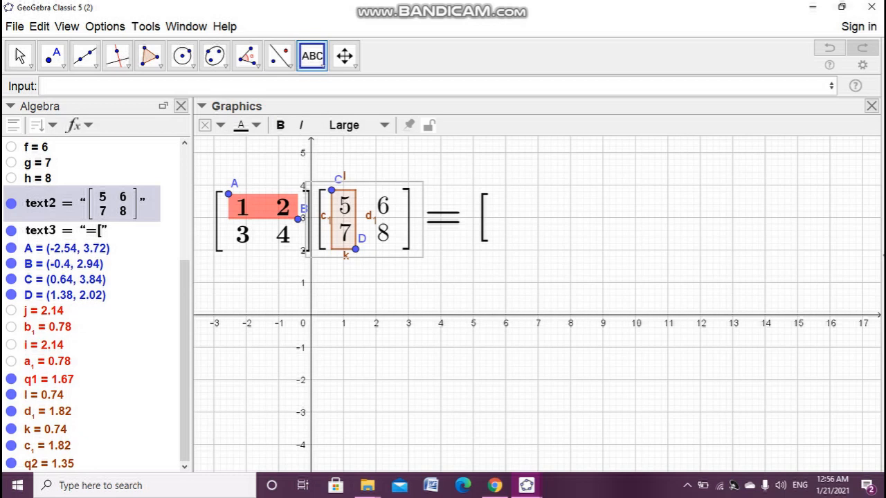
{"action": "left_click", "coordinate": [280, 126]}
{"action": "key", "text": "Escape"}
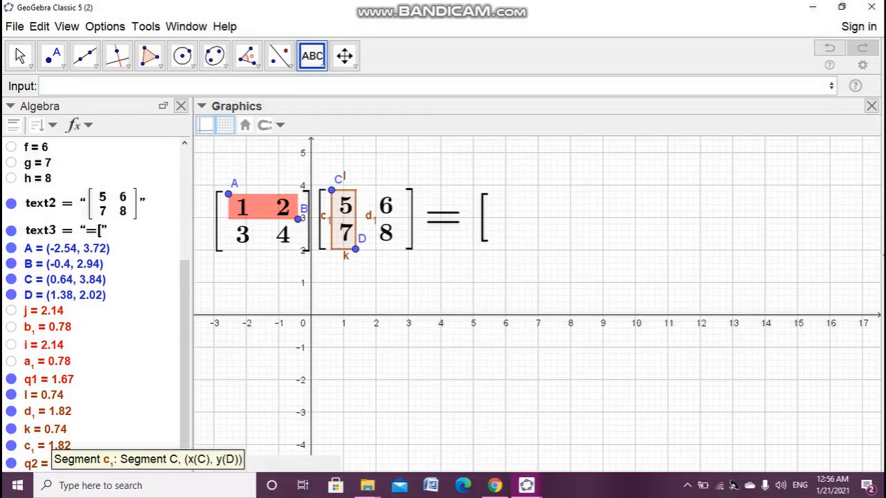
Step: Style the second matrix's column rectangle q2 with zero line thickness and a more opaque blue fill
{"action": "left_click", "coordinate": [49, 463]}
{"action": "left_click", "coordinate": [266, 125]}
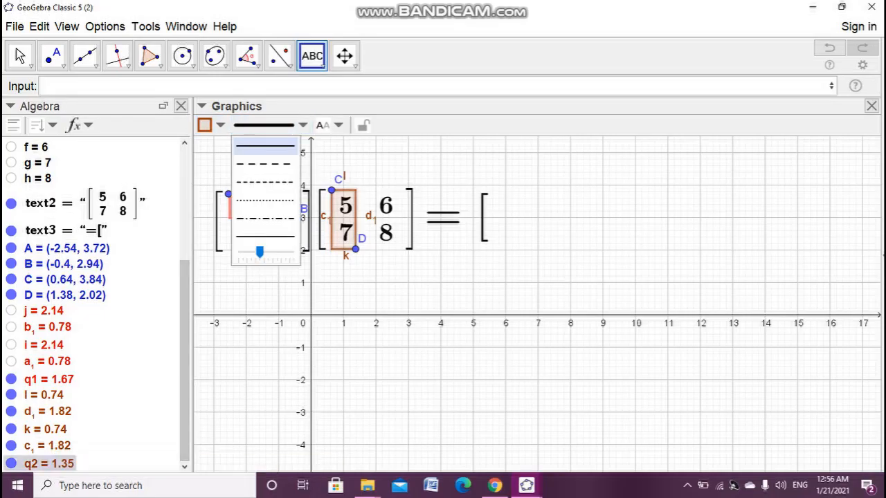
{"action": "left_click_drag", "start_coordinate": [260, 253], "coordinate": [238, 252]}
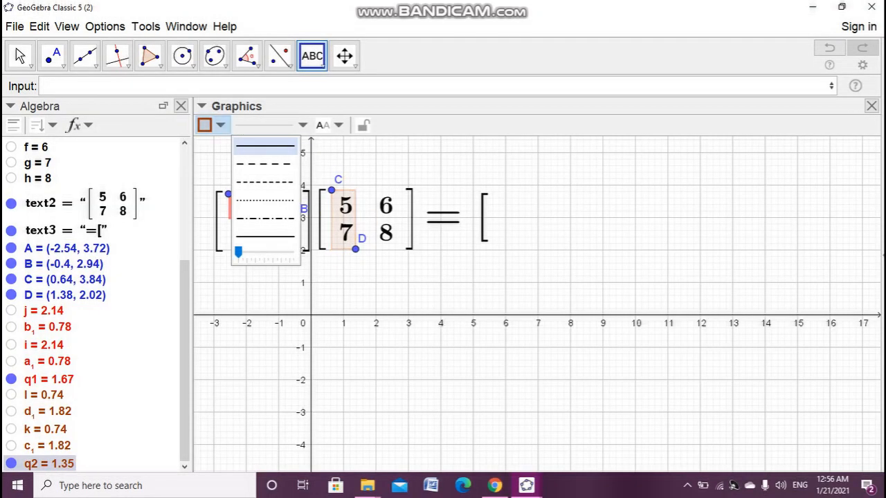
{"action": "left_click", "coordinate": [212, 124]}
{"action": "left_click", "coordinate": [302, 144]}
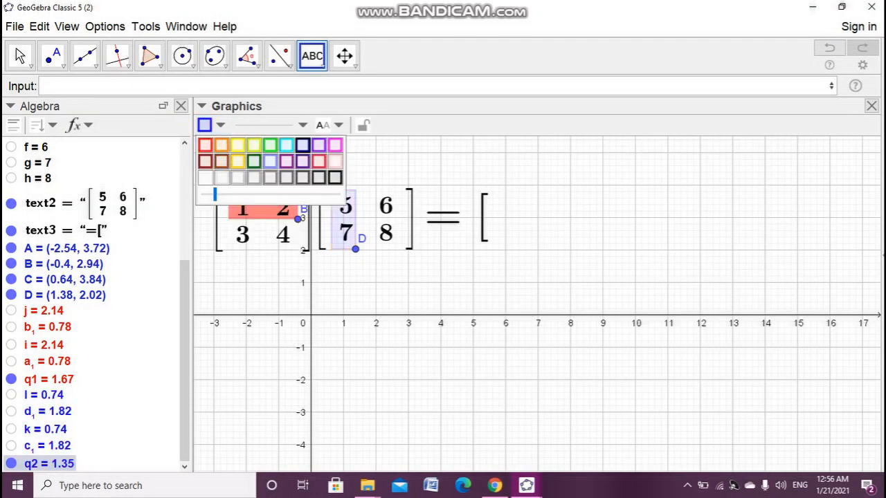
{"action": "left_click_drag", "start_coordinate": [214, 195], "coordinate": [284, 195]}
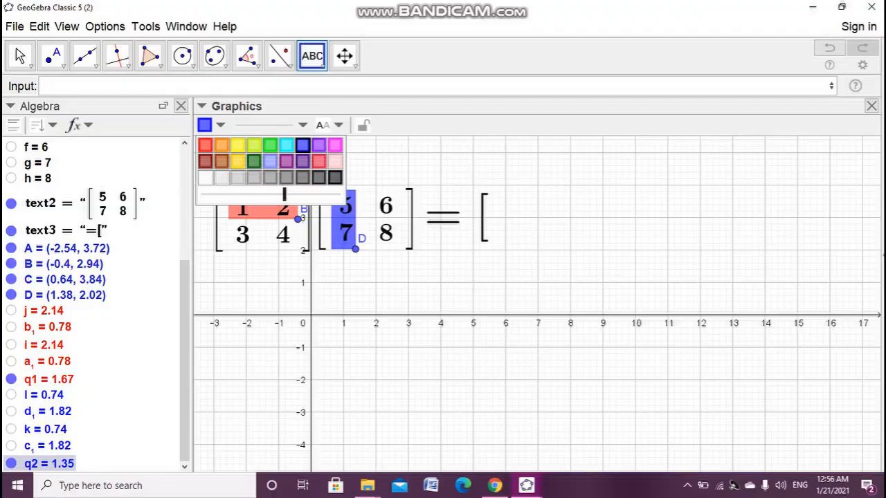
{"action": "left_click", "coordinate": [443, 284]}
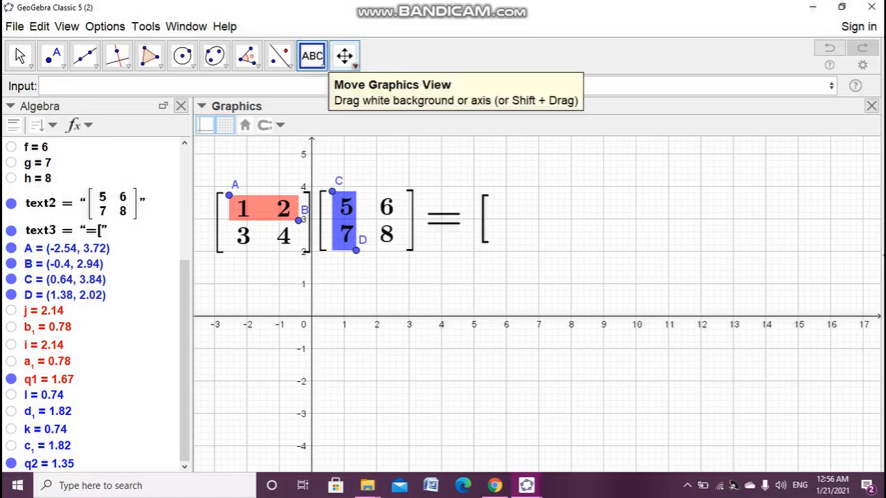
Step: Start a LaTeX text for the first product entry with \text{\textcolor{red} followed by the linked object a
{"action": "left_click", "coordinate": [312, 55]}
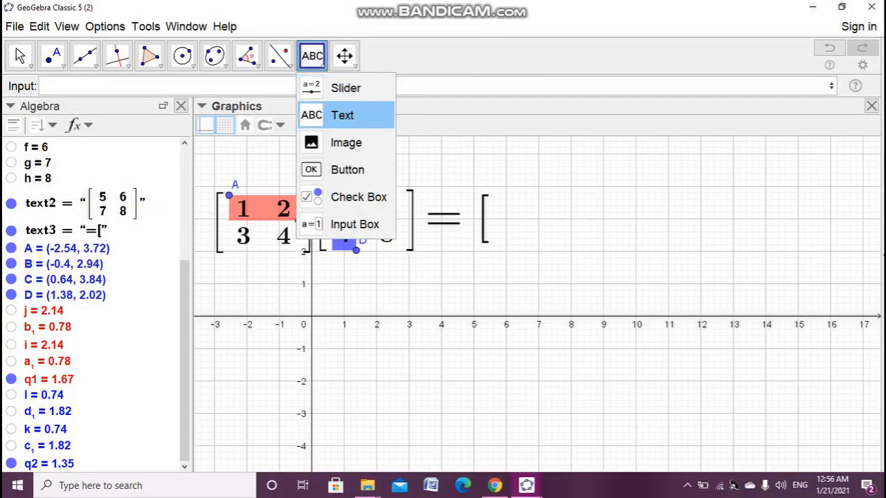
{"action": "left_click", "coordinate": [343, 115]}
{"action": "left_click", "coordinate": [497, 213]}
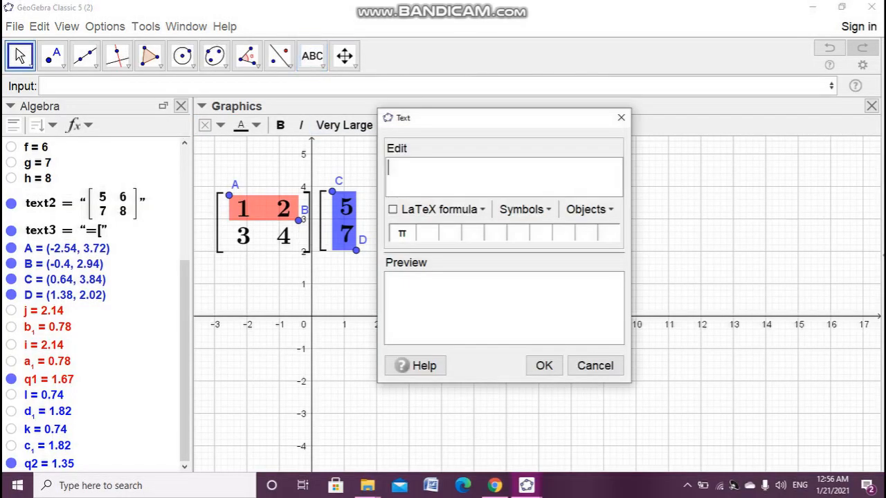
{"action": "type", "text": "\\text{\\tex"}
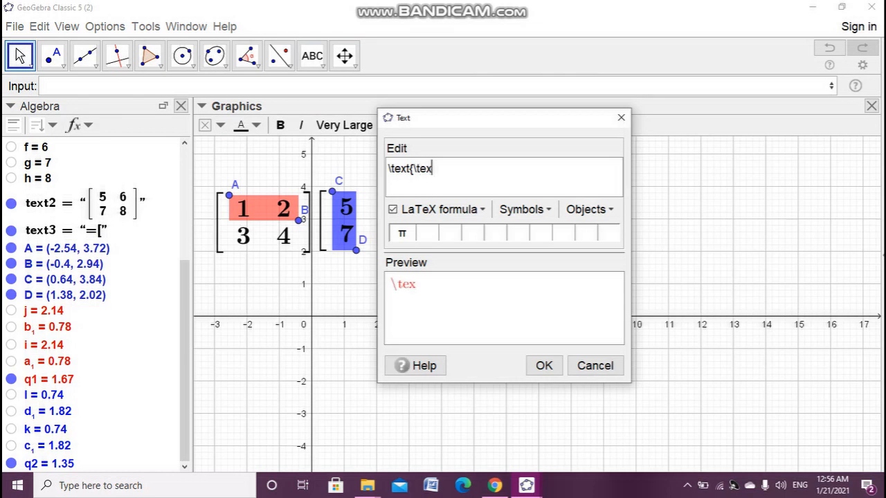
{"action": "type", "text": "tcolor{red"}
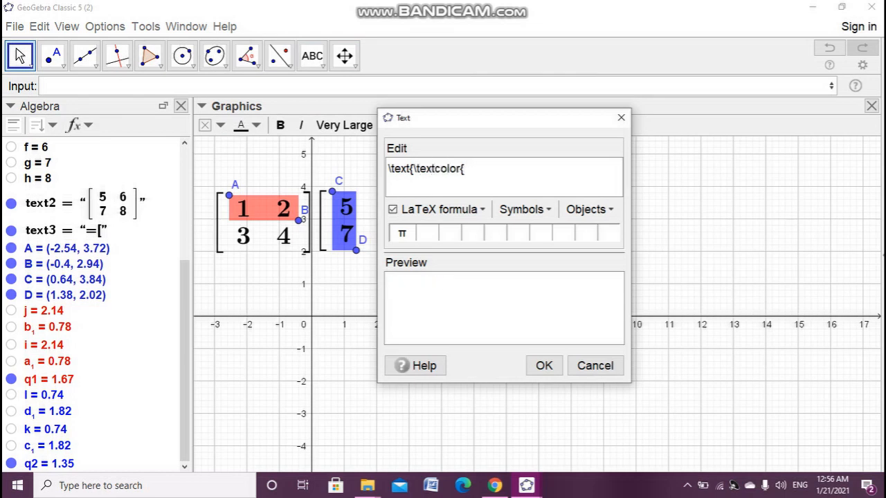
{"action": "type", "text": "}"}
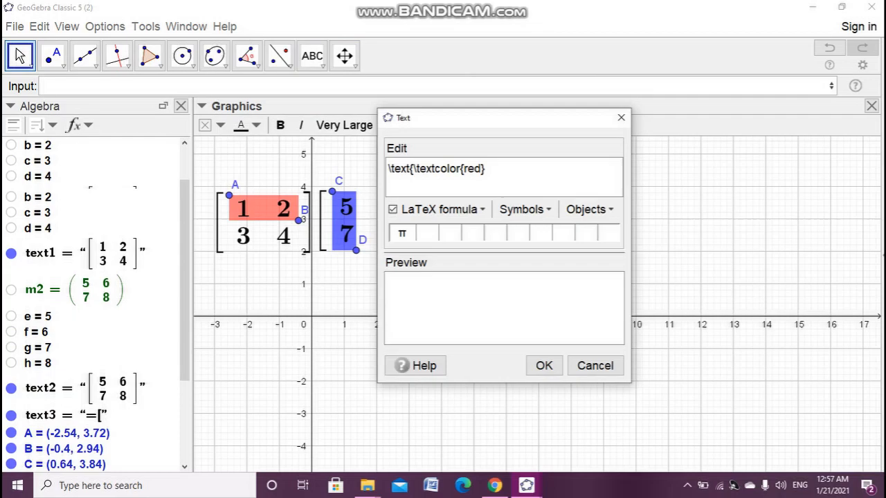
{"action": "scroll", "coordinate": [93, 305], "scroll_direction": "up", "scroll_amount": 2}
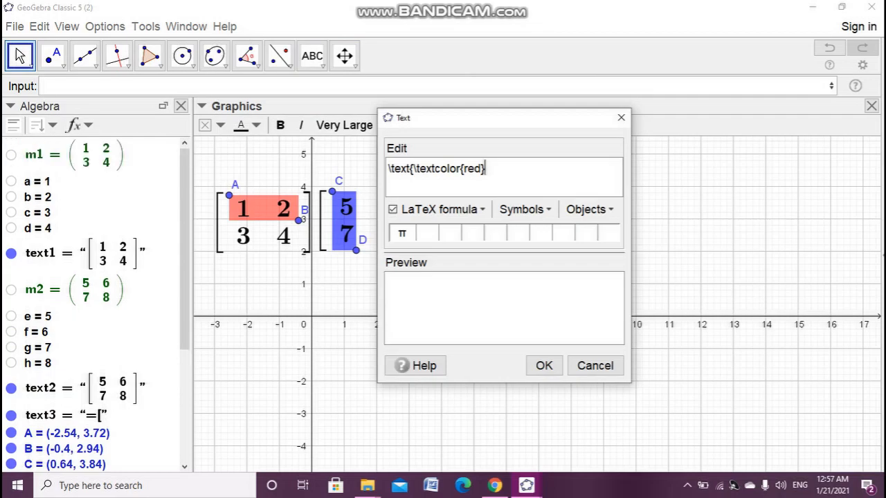
{"action": "left_click", "coordinate": [37, 182]}
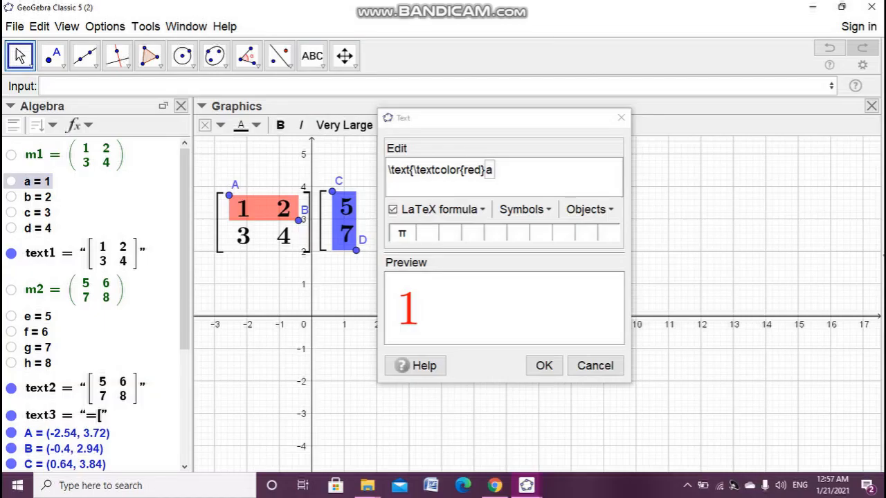
Step: Continue the formula with a × sign and \textcolor{blue} followed by the linked object e
{"action": "left_click", "coordinate": [525, 209]}
{"action": "mouse_move", "coordinate": [534, 245]}
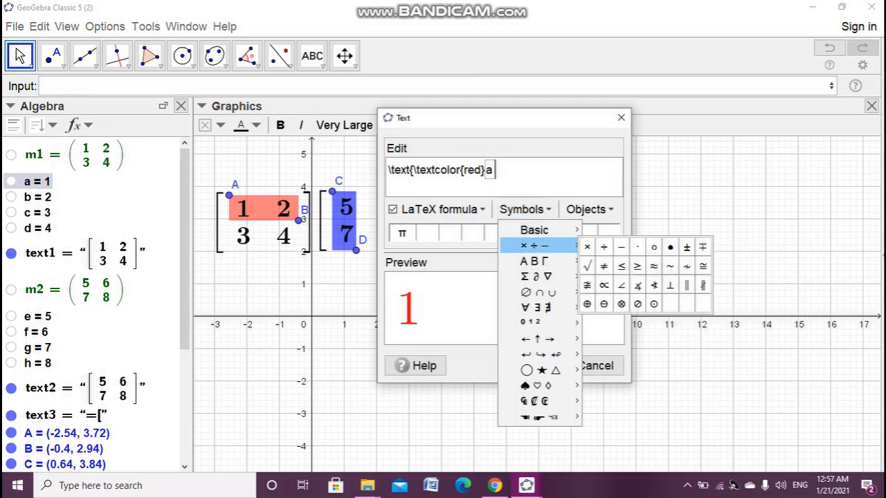
{"action": "left_click", "coordinate": [587, 247]}
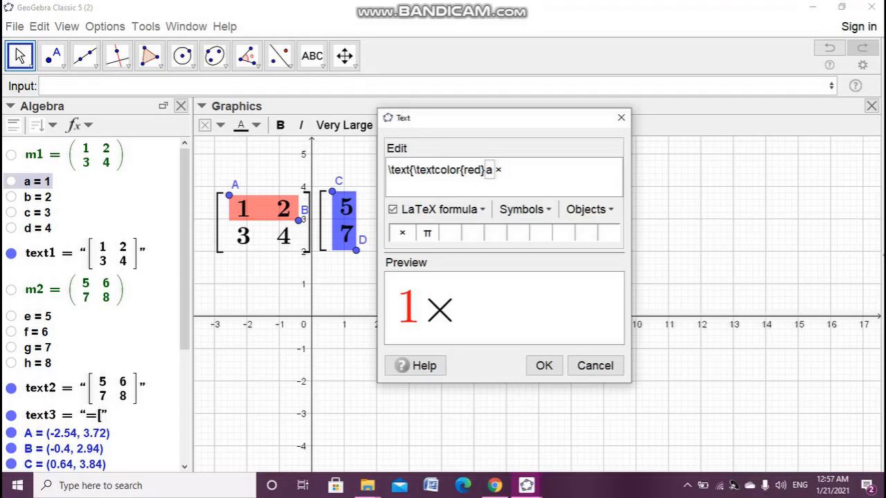
{"action": "type", "text": "\\tex"}
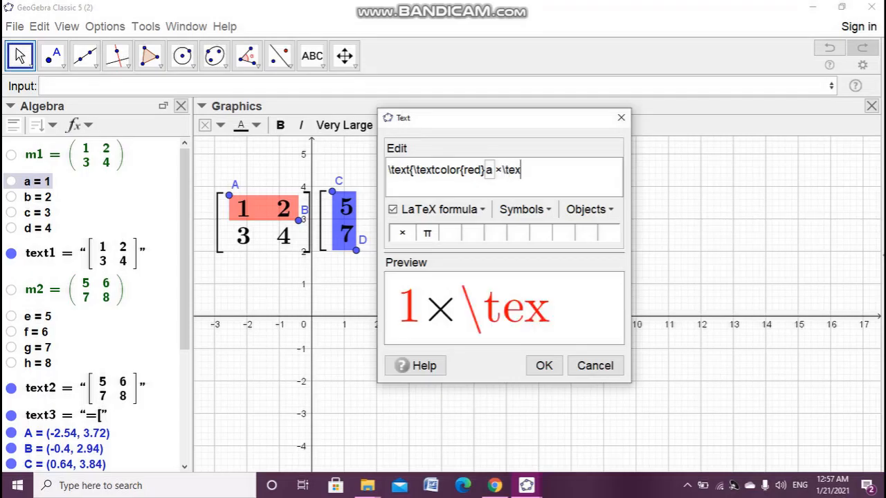
{"action": "type", "text": "tcolo"}
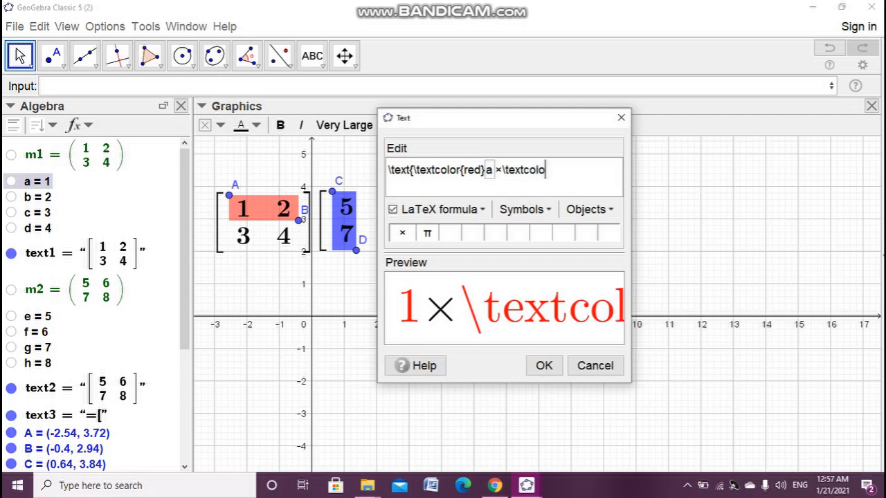
{"action": "type", "text": "r{b"}
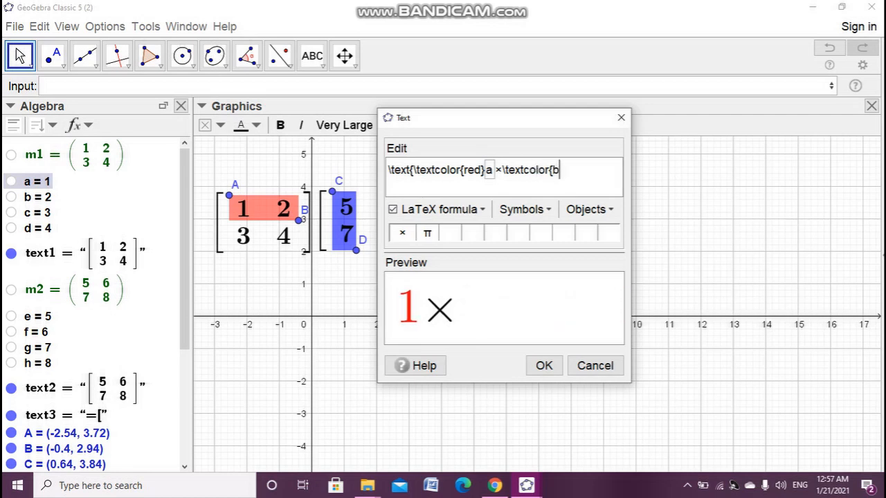
{"action": "type", "text": "lue}"}
{"action": "left_click", "coordinate": [37, 316]}
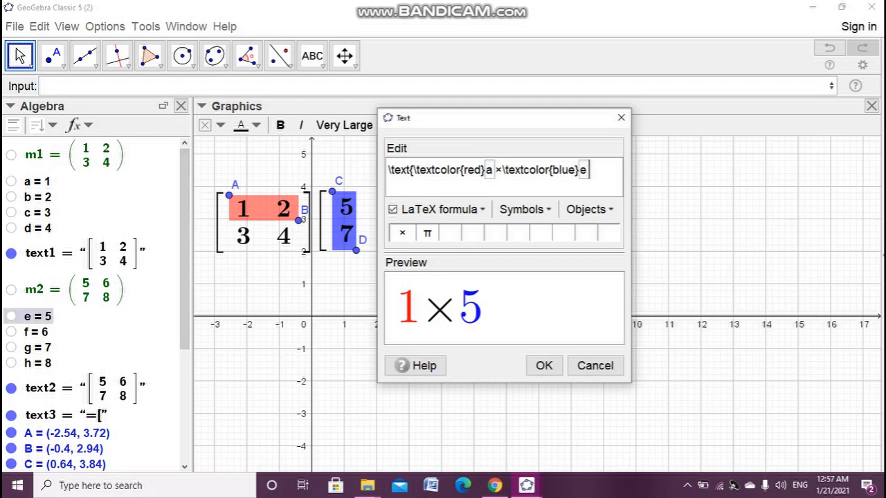
Step: Add + and \textcolor{red} with the linked object b to the formula, and set the text size to Large
{"action": "type", "text": "+"}
{"action": "left_click", "coordinate": [344, 124]}
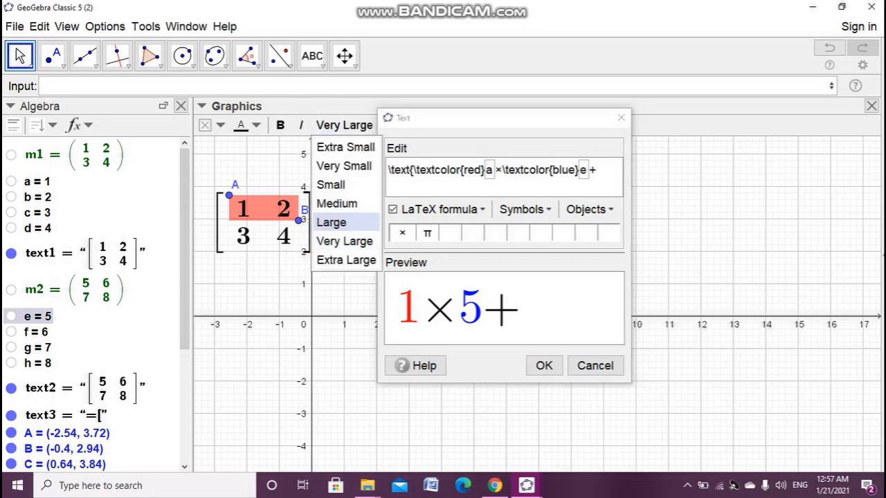
{"action": "left_click", "coordinate": [331, 222]}
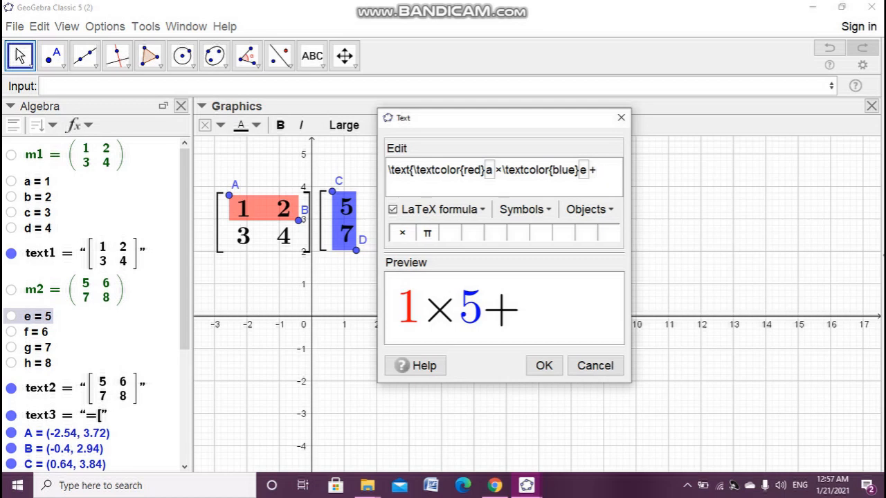
{"action": "type", "text": "\\"}
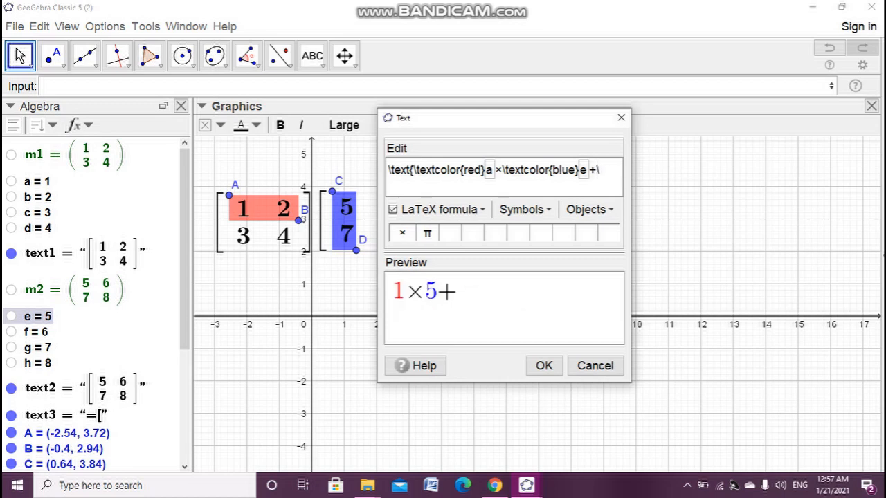
{"action": "type", "text": "textcolor"}
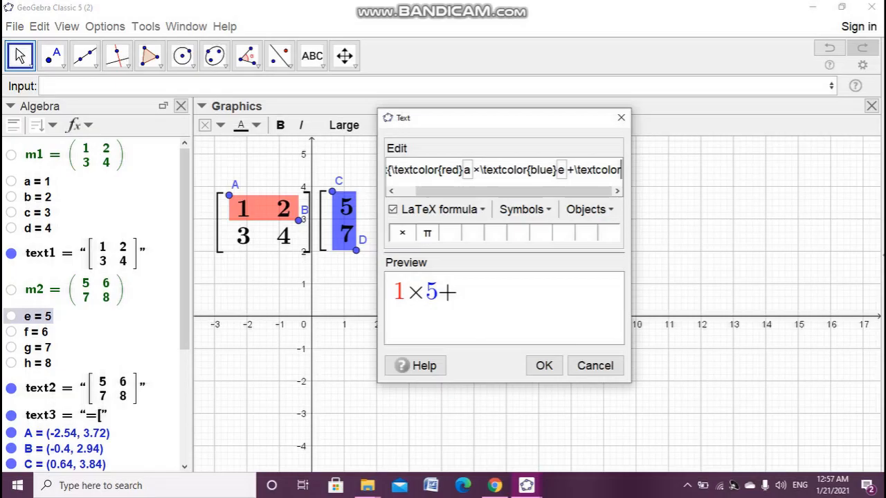
{"action": "type", "text": "{red"}
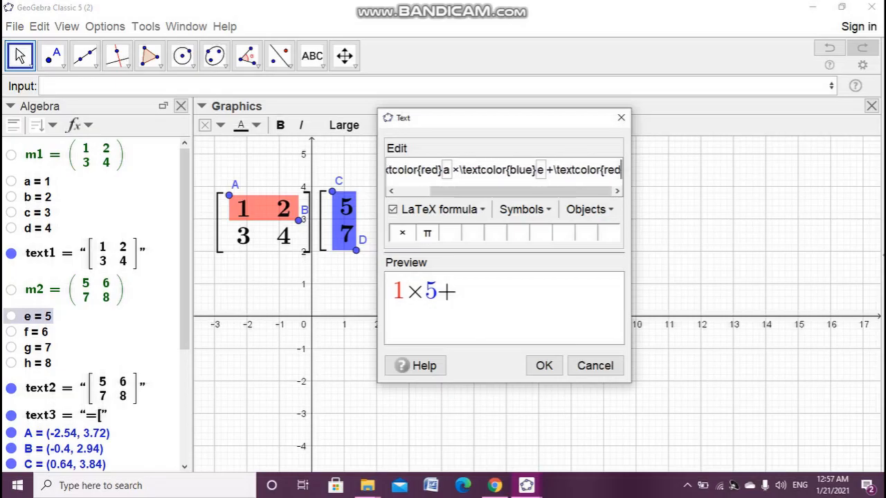
{"action": "type", "text": "}{"}
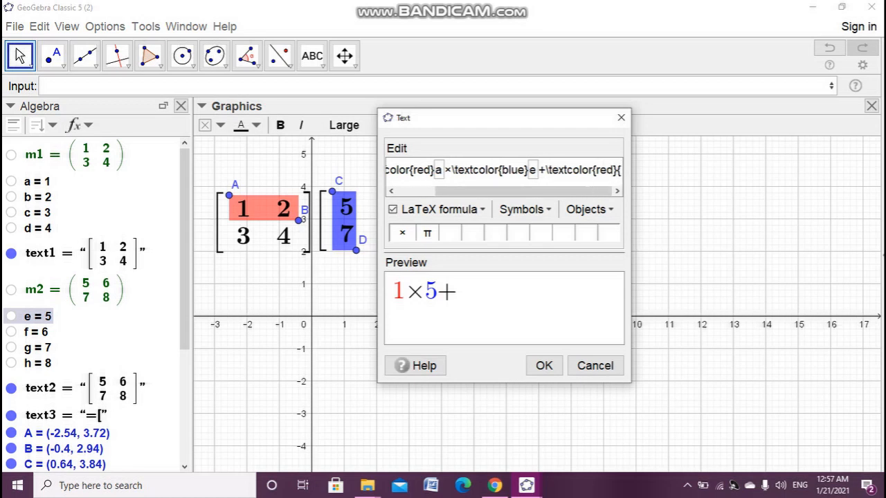
{"action": "key", "text": "BackSpace"}
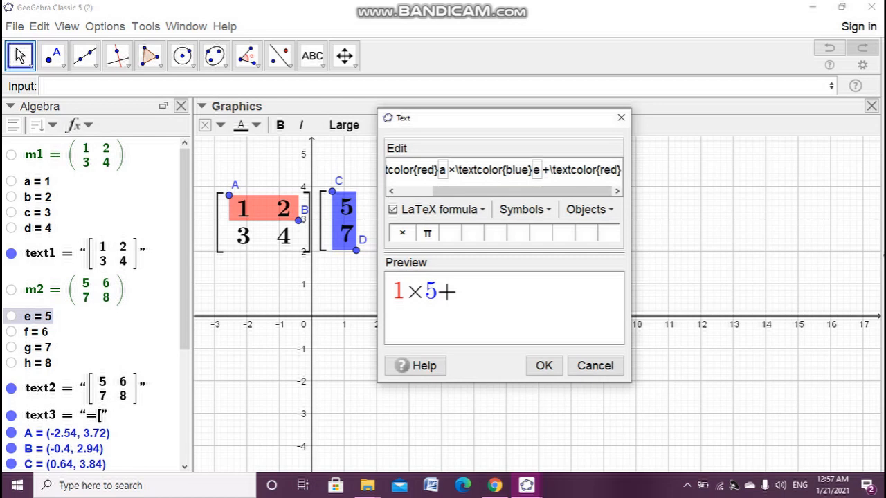
{"action": "left_click", "coordinate": [38, 197]}
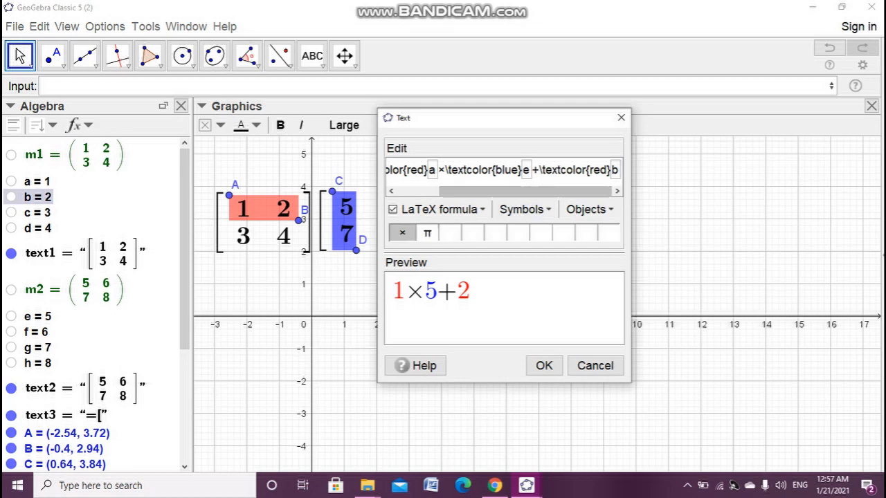
Step: Complete the formula with a × sign and \textcolor{blue} followed by the linked object g, and create the text
{"action": "left_click", "coordinate": [402, 233]}
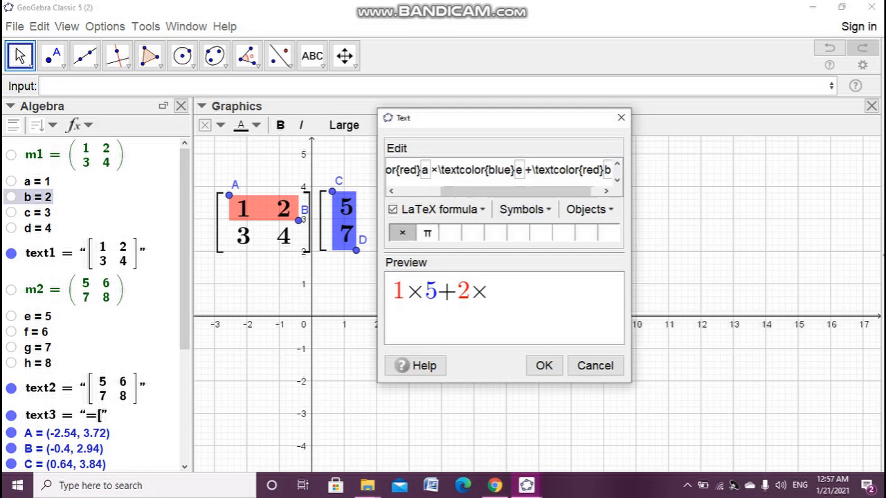
{"action": "type", "text": "\\textcolo"}
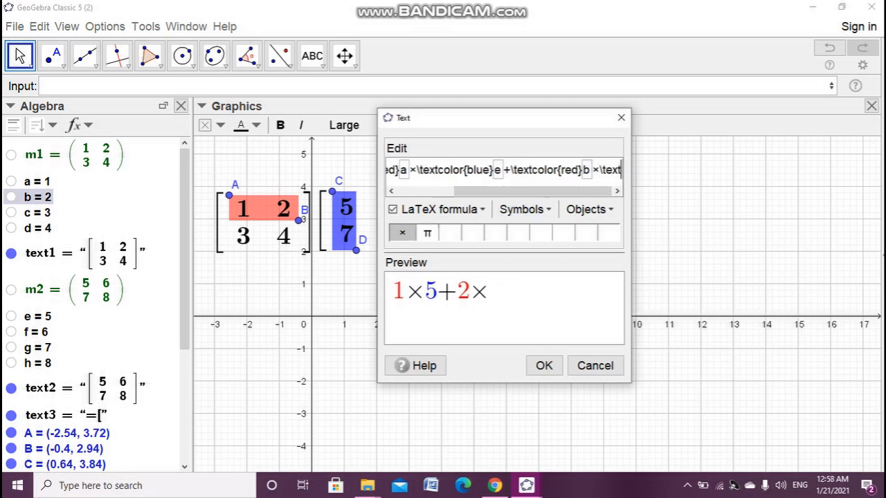
{"action": "type", "text": "r{b"}
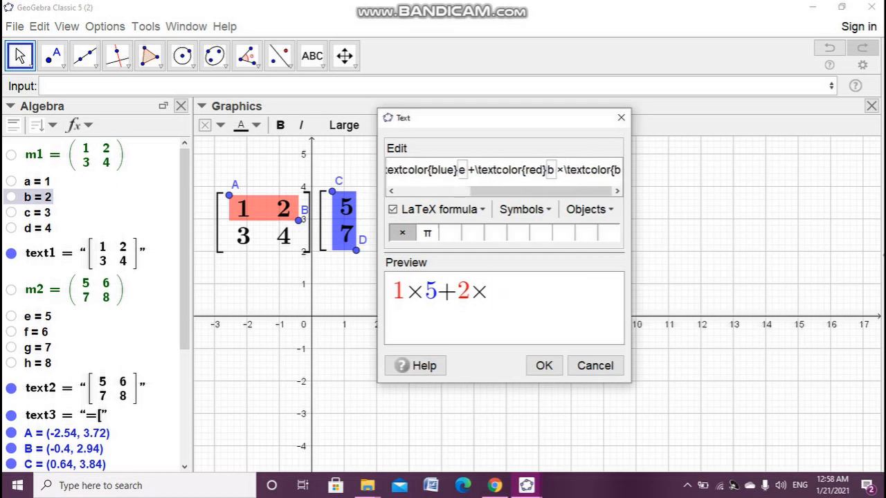
{"action": "type", "text": "lue"}
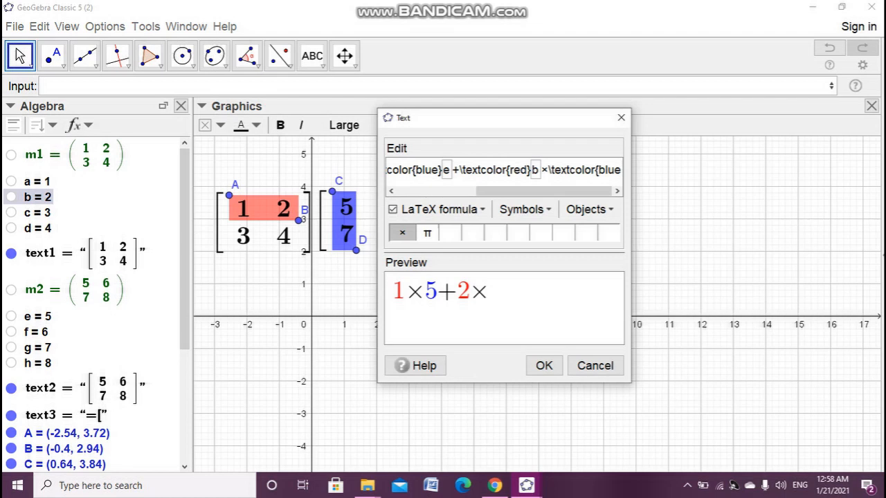
{"action": "type", "text": "}"}
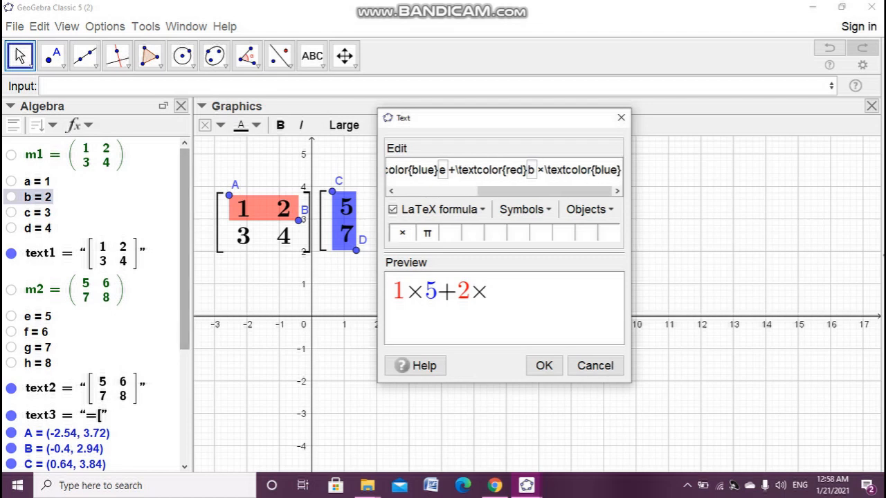
{"action": "type", "text": "g"}
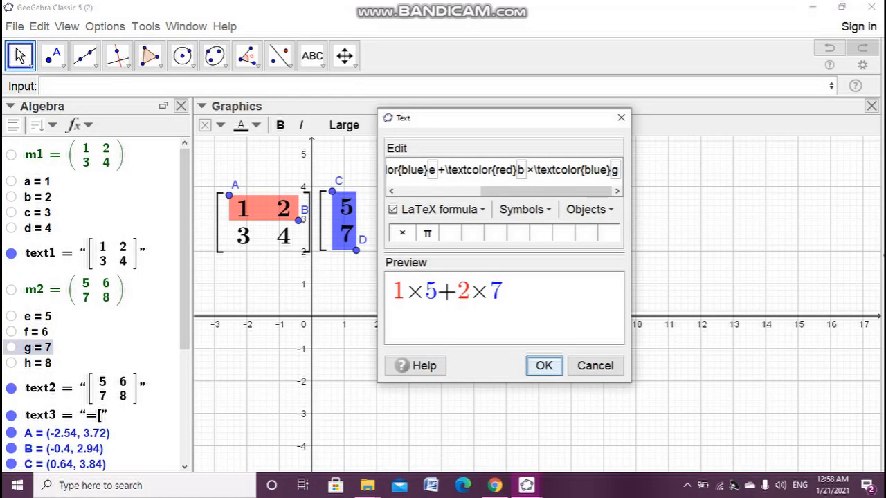
{"action": "left_click", "coordinate": [545, 366]}
Step: Move the coloured product text to the first row just inside the result's opening bracket and make it bold
{"action": "left_click", "coordinate": [19, 55]}
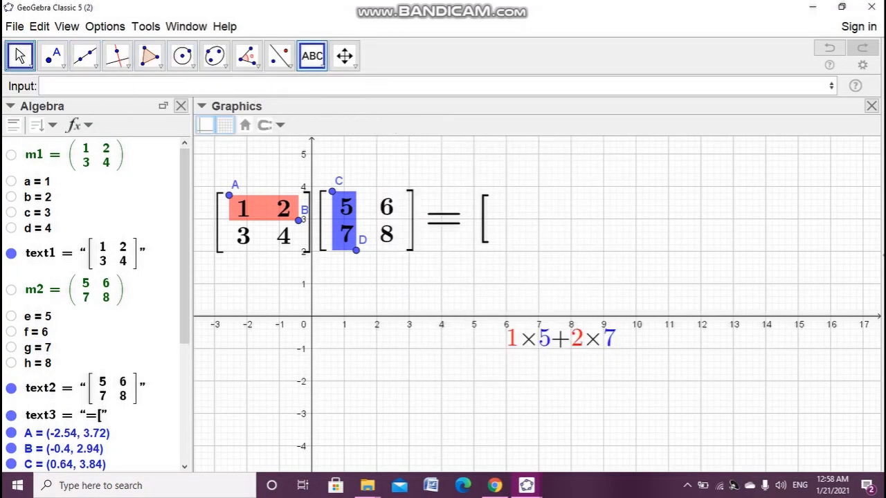
{"action": "left_click_drag", "start_coordinate": [554, 338], "coordinate": [545, 206]}
{"action": "left_click", "coordinate": [280, 124]}
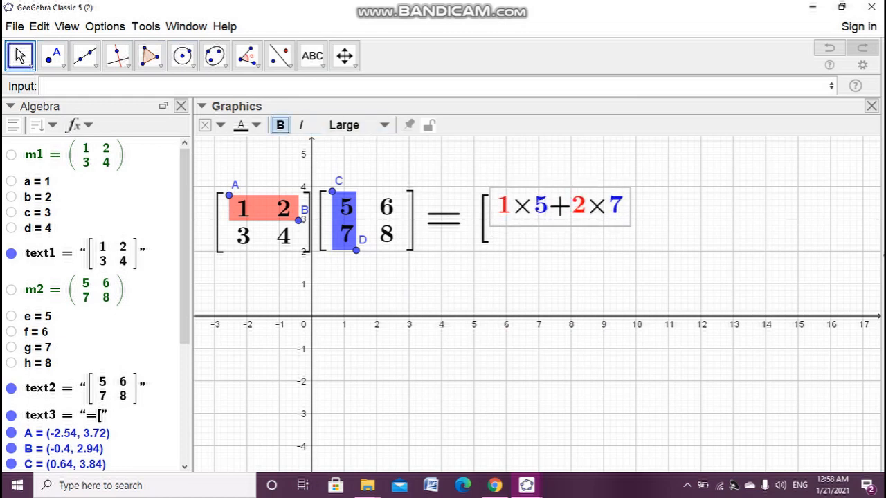
{"action": "key", "text": "Escape"}
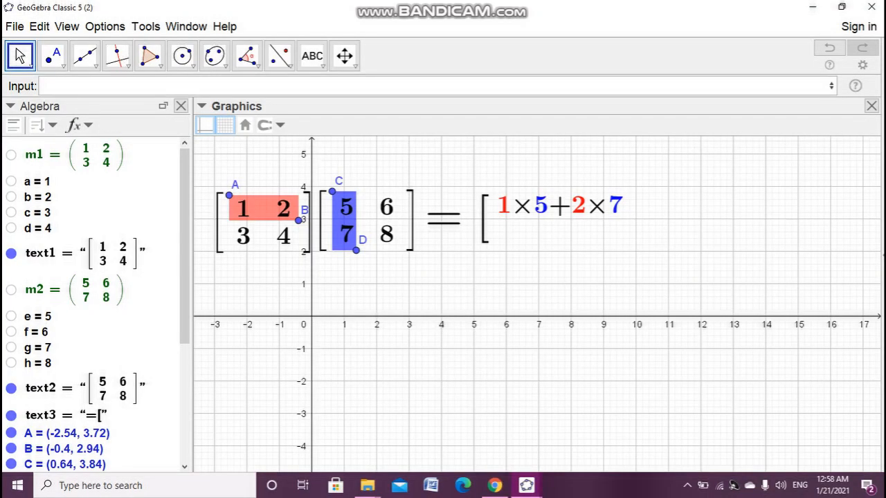
Step: Create another LaTeX text reading =[ in the empty area below the matrices
{"action": "left_click", "coordinate": [312, 56]}
{"action": "left_click", "coordinate": [443, 266]}
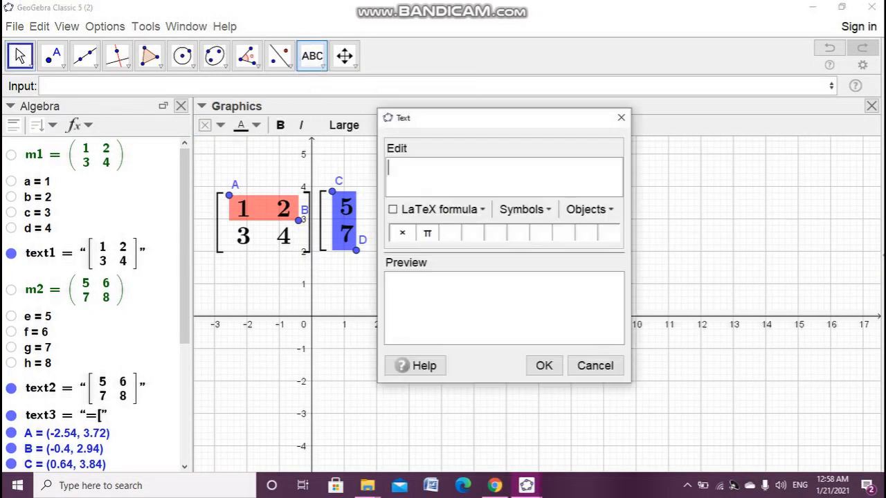
{"action": "type", "text": "\\"}
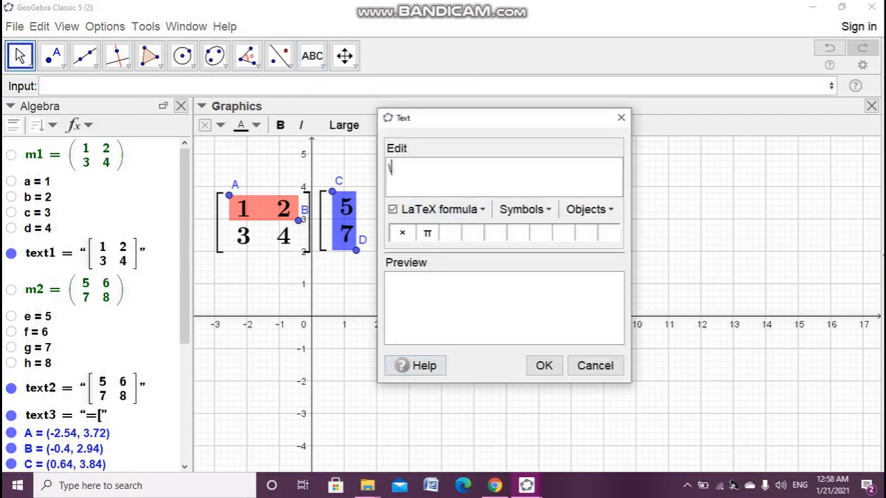
{"action": "type", "text": "text{=["}
{"action": "left_click", "coordinate": [544, 365]}
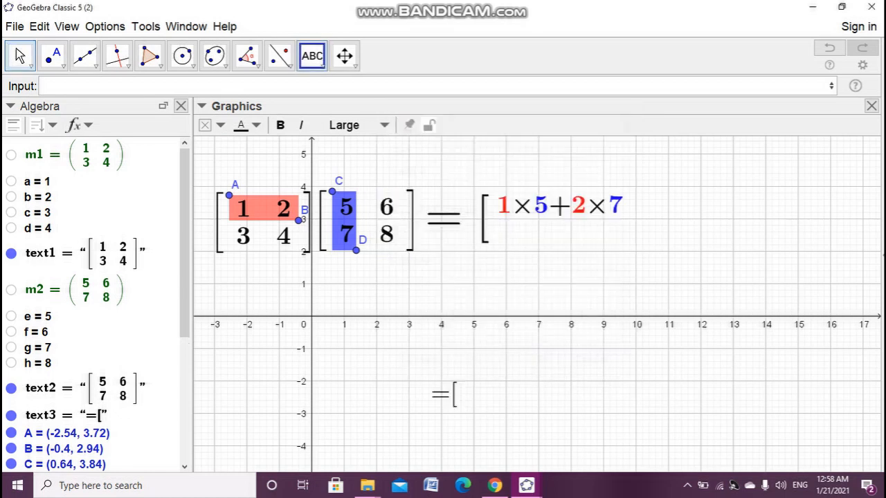
Step: Set the lower =[ text to Very Large and move it up beneath the first equals sign and bracket
{"action": "left_click", "coordinate": [20, 57]}
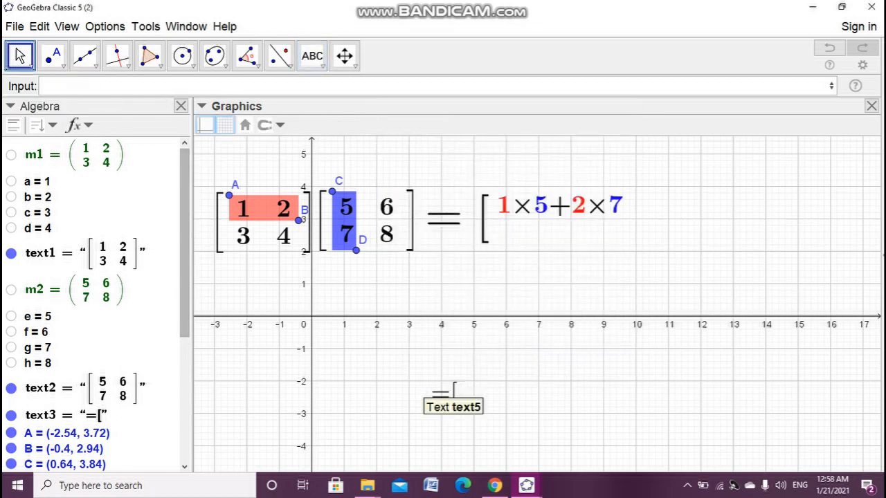
{"action": "left_click", "coordinate": [353, 125]}
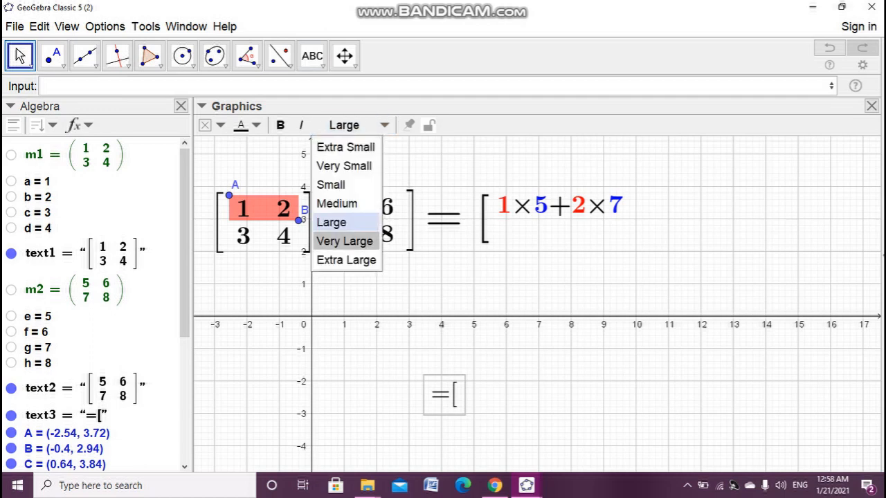
{"action": "left_click", "coordinate": [344, 241]}
{"action": "left_click_drag", "start_coordinate": [455, 412], "coordinate": [452, 324]}
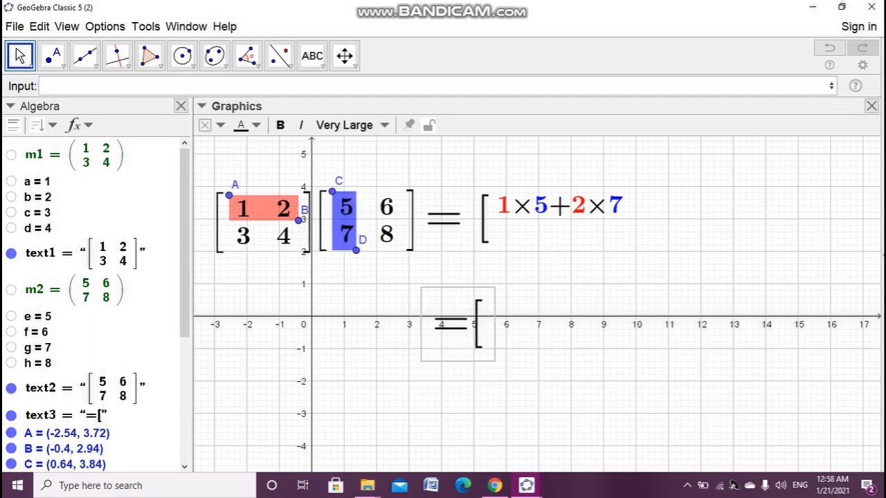
{"action": "left_click", "coordinate": [460, 388]}
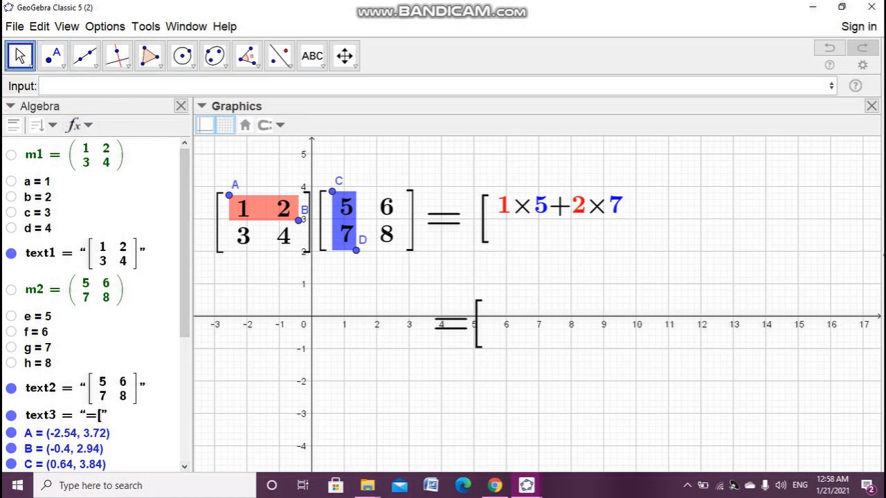
Step: Define the product matrix as m1*m2
{"action": "left_click", "coordinate": [103, 86]}
{"action": "type", "text": "m1"}
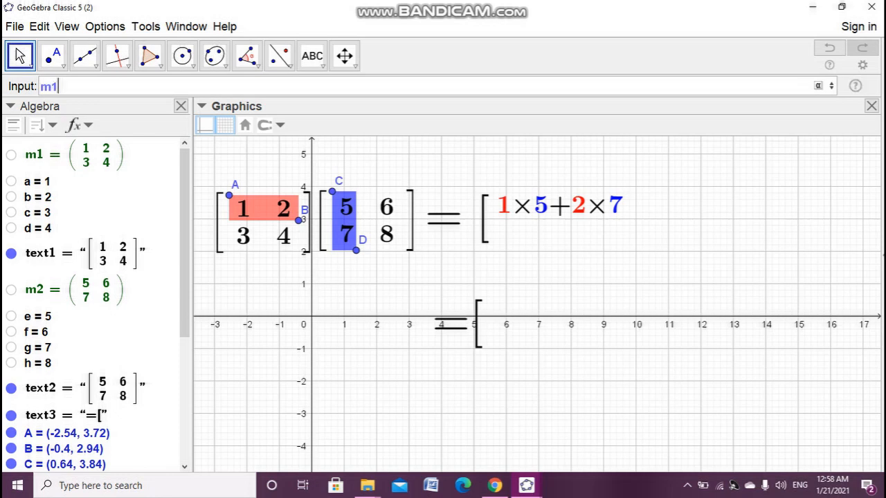
{"action": "type", "text": "*m2"}
{"action": "key", "text": "Return"}
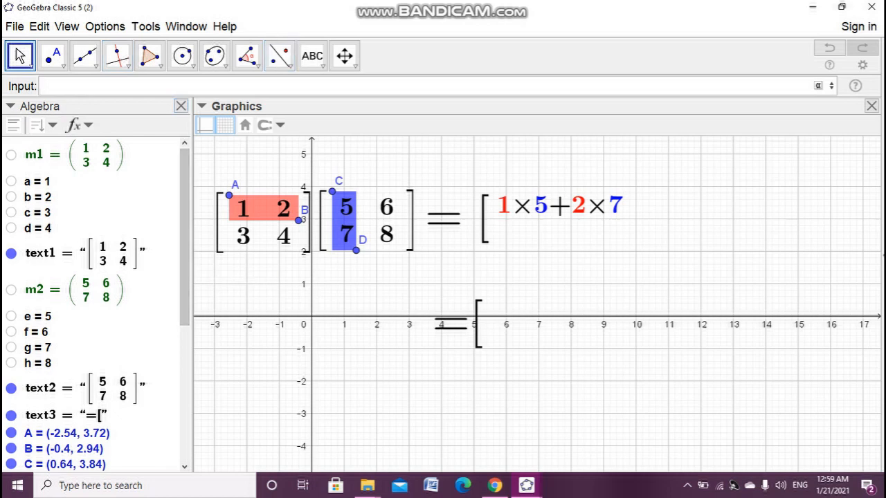
{"action": "left_click_drag", "start_coordinate": [185, 248], "coordinate": [185, 386]}
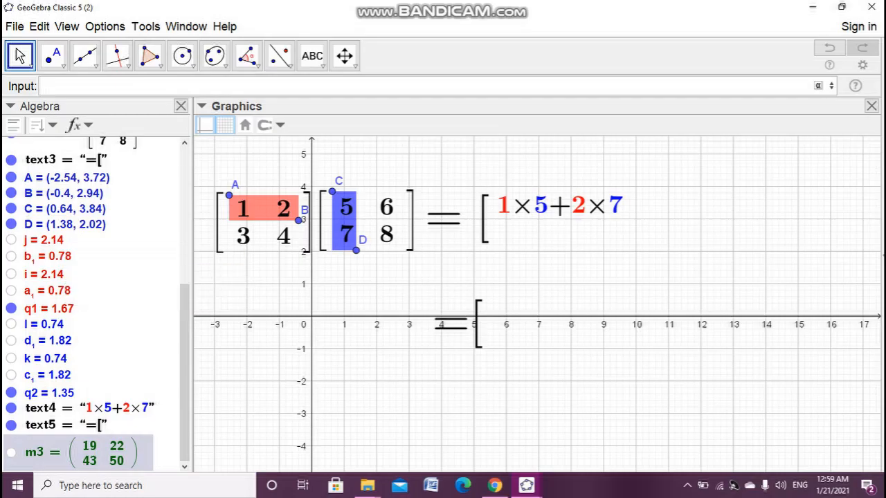
Step: Extract the product matrix's first-row, first-column entry with Element(m3, 1, 1)
{"action": "type", "text": "Ele"}
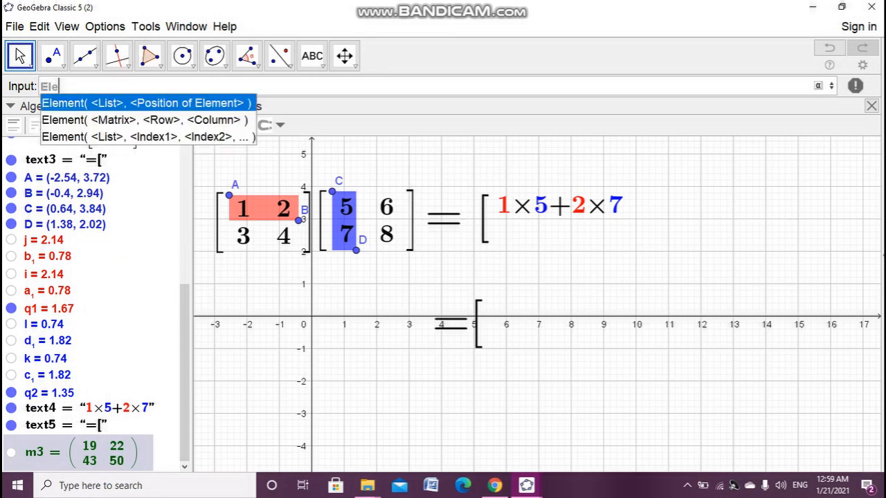
{"action": "type", "text": "m"}
{"action": "key", "text": "Down"}
{"action": "key", "text": "Return"}
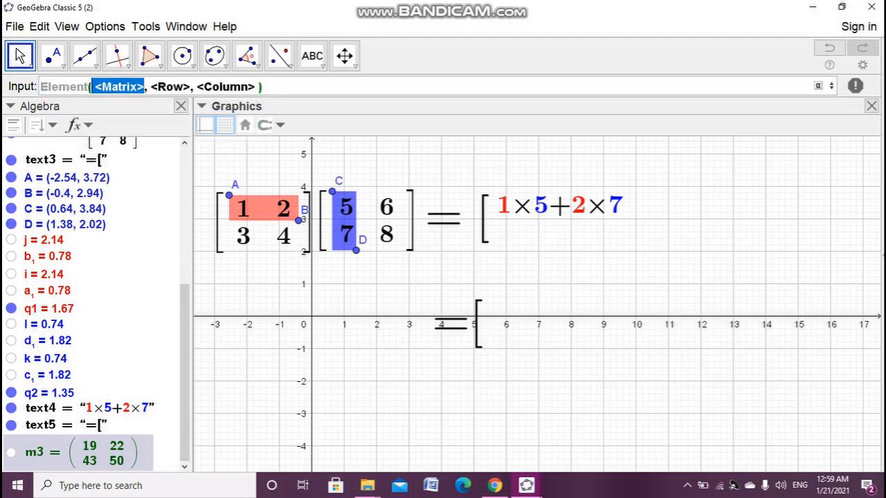
{"action": "type", "text": "m3"}
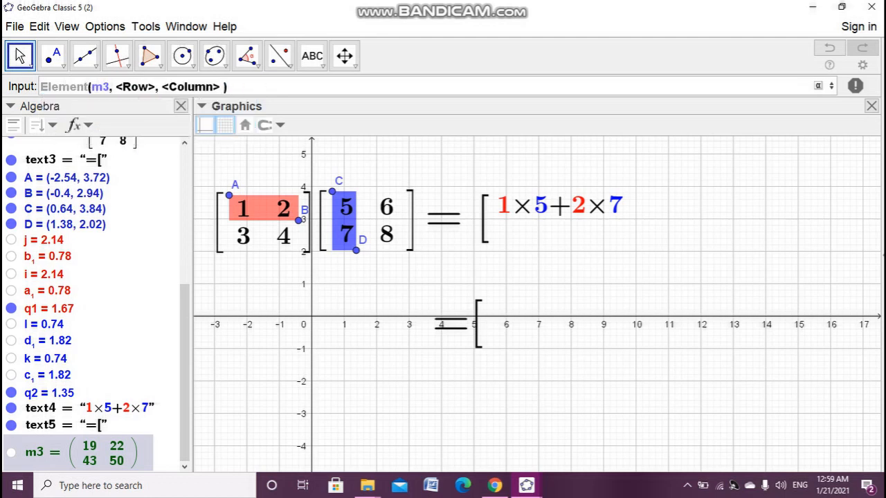
{"action": "key", "text": "Tab"}
{"action": "type", "text": "1"}
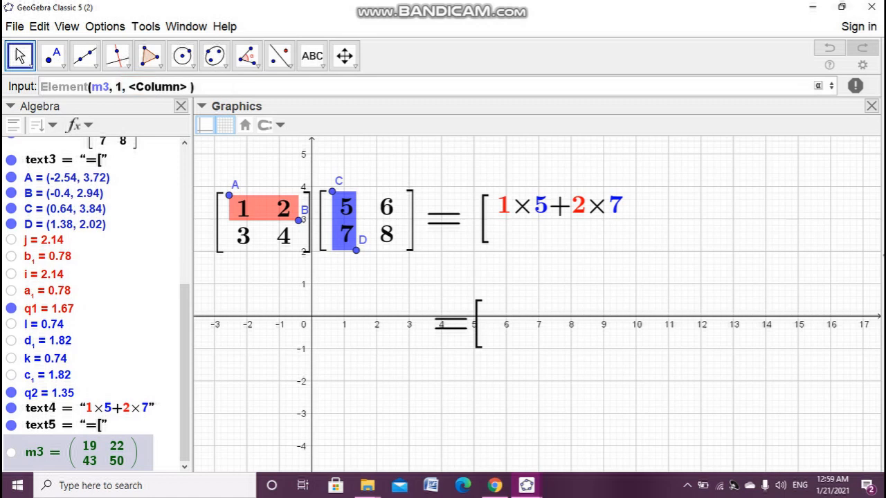
{"action": "key", "text": "Tab"}
{"action": "type", "text": "1"}
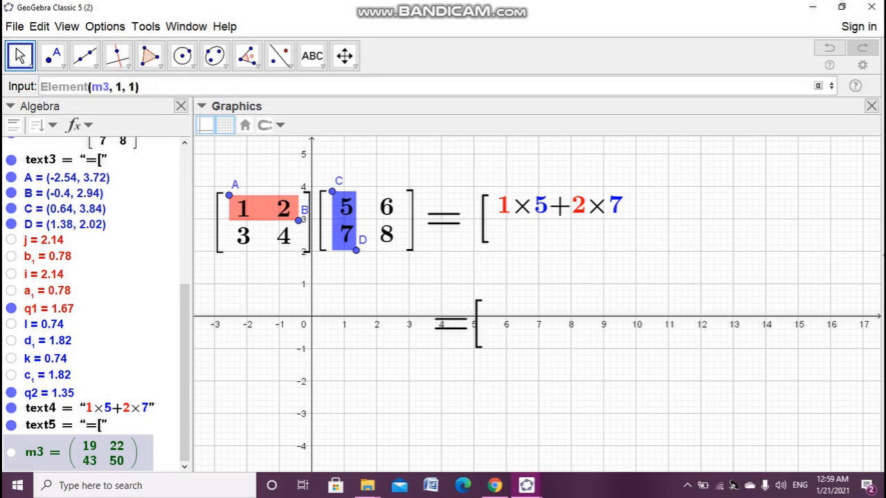
{"action": "key", "text": "Return"}
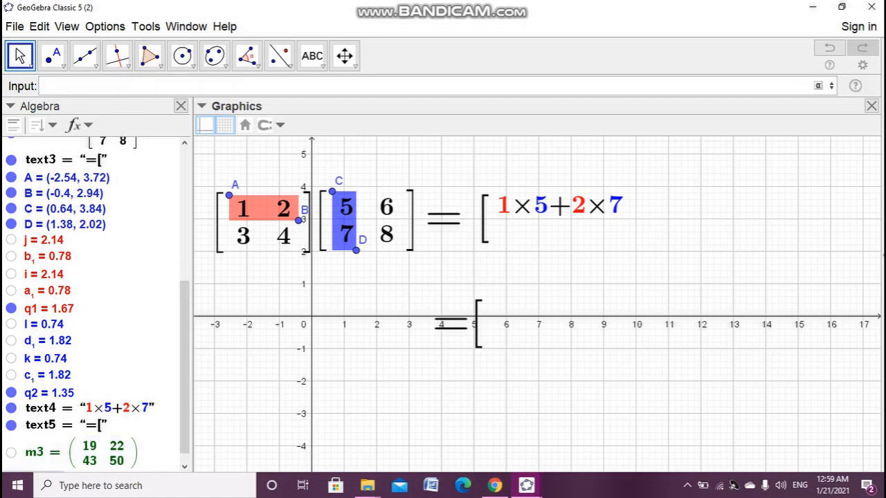
Step: Copy the definition of m and reuse it to create the first-row, second-column entry as Element(m3, 1, 2)
{"action": "left_click", "coordinate": [43, 464]}
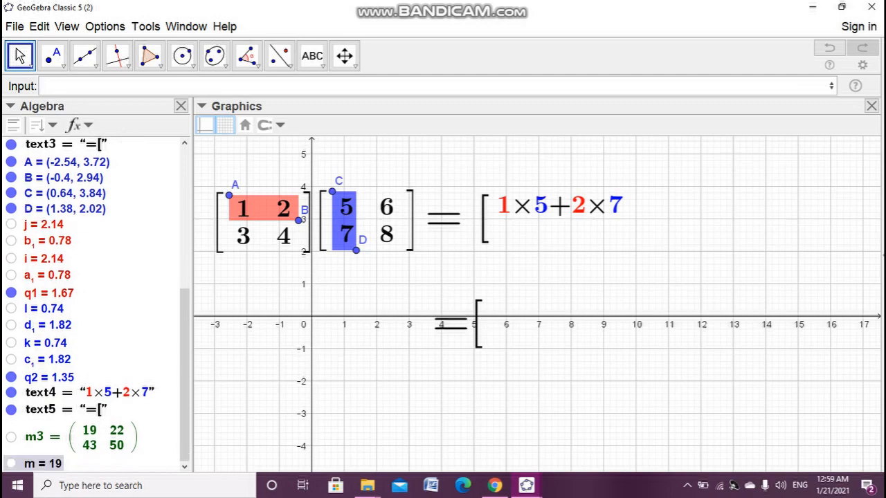
{"action": "double_click", "coordinate": [43, 464]}
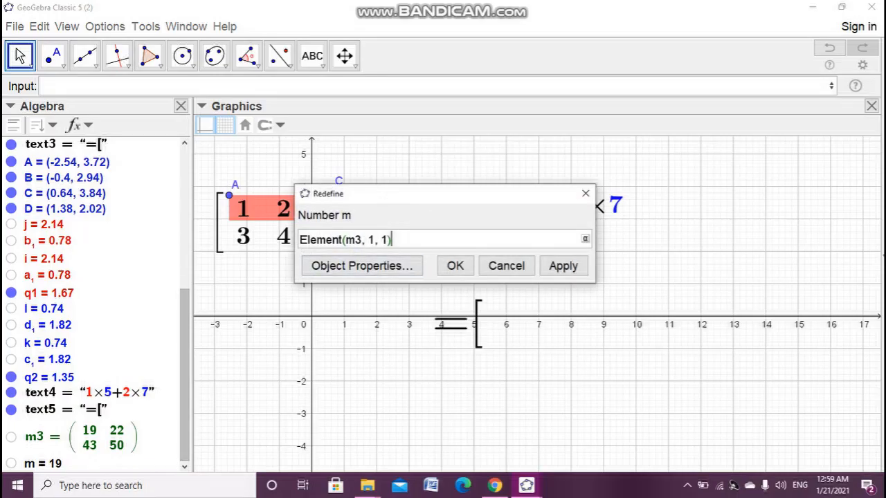
{"action": "left_click", "coordinate": [362, 241]}
{"action": "key", "text": "ctrl+a"}
{"action": "key", "text": "ctrl+c"}
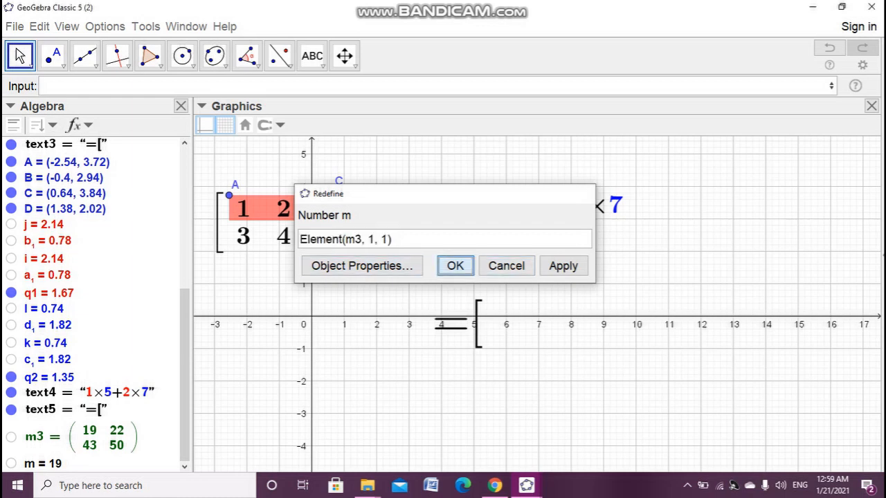
{"action": "left_click", "coordinate": [455, 266]}
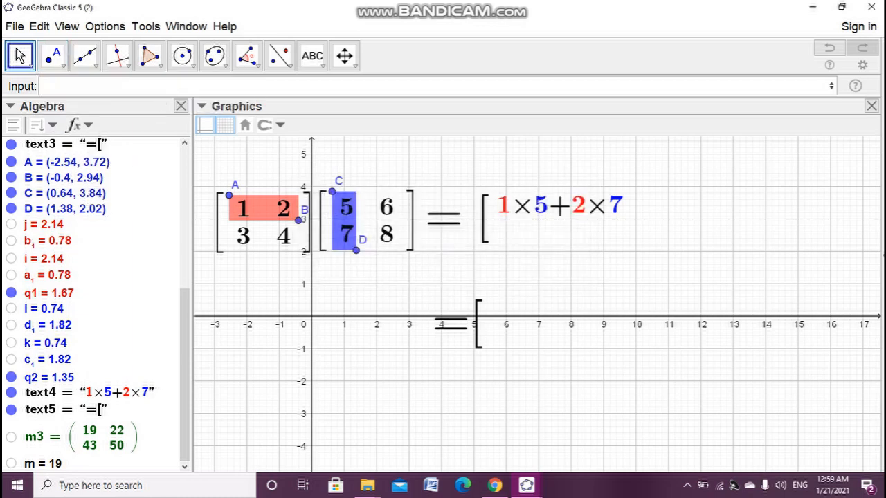
{"action": "key", "text": "ctrl+v"}
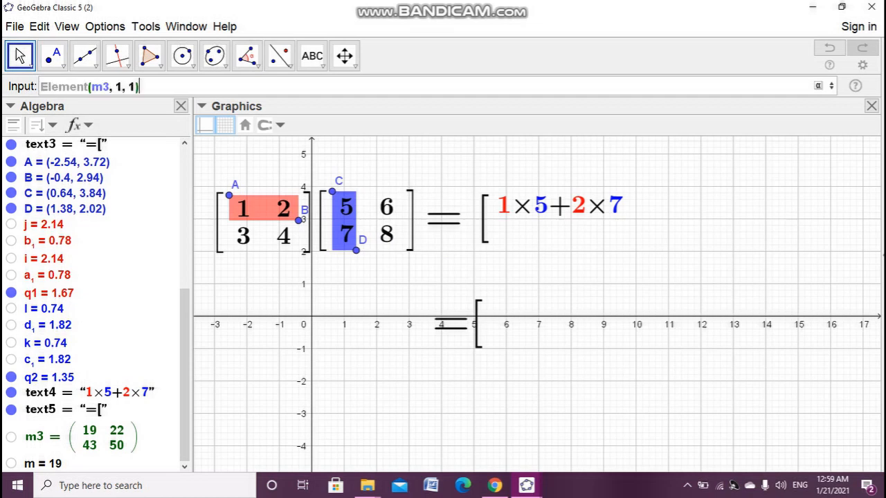
{"action": "key", "text": "Left"}
{"action": "key", "text": "BackSpace"}
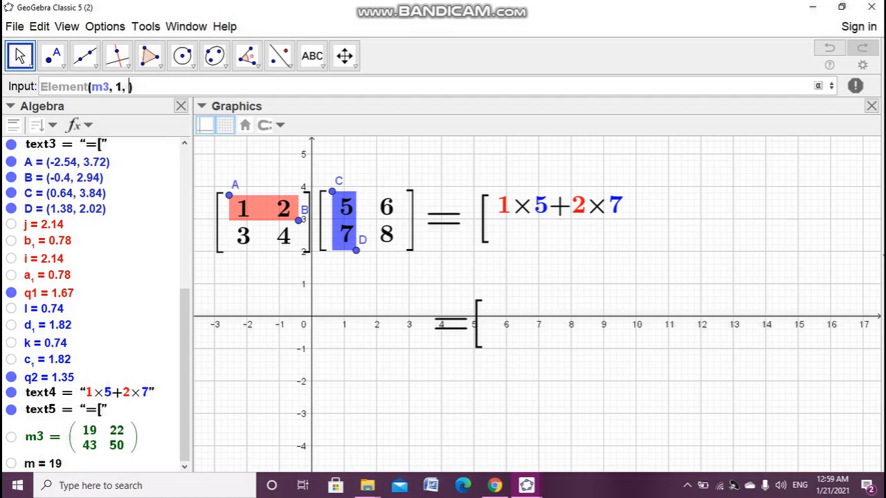
{"action": "type", "text": "2"}
{"action": "key", "text": "Return"}
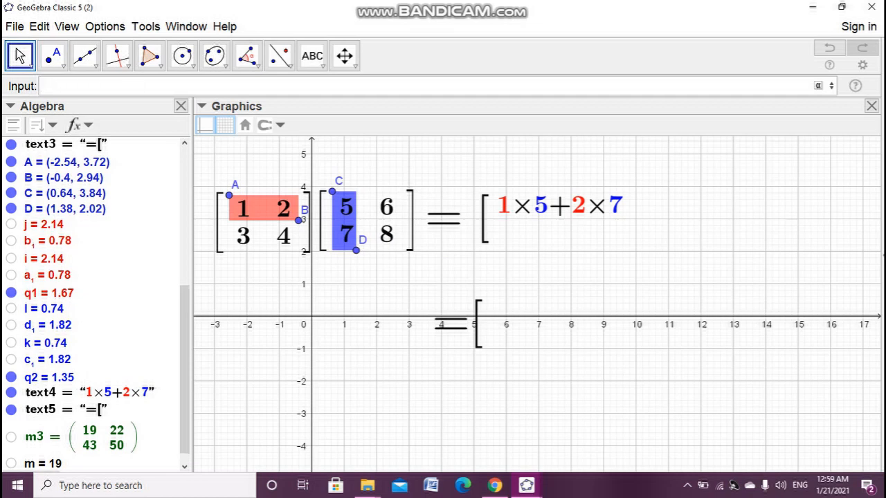
Step: Reuse the earlier Element command to create the second-row, first-column entry as Element(m3, 2, 1)
{"action": "key", "text": "Up"}
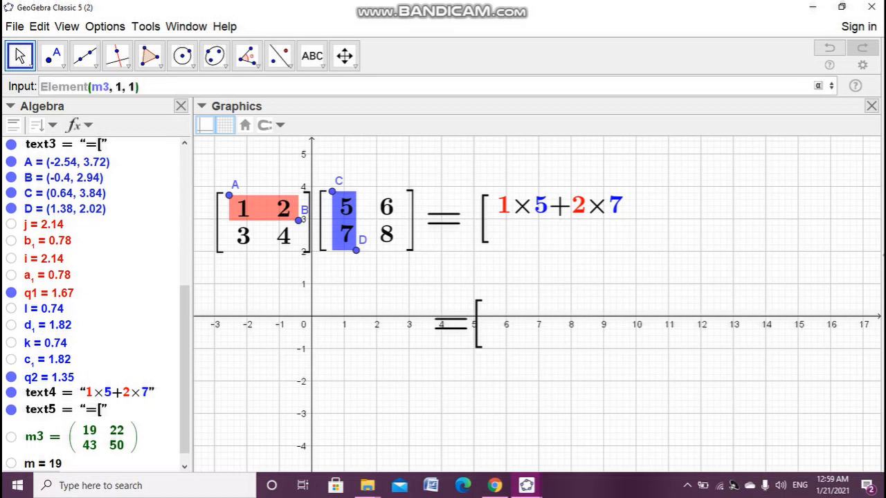
{"action": "key", "text": "Left"}
{"action": "key", "text": "Left"}
{"action": "key", "text": "Left"}
{"action": "key", "text": "Left"}
{"action": "key", "text": "BackSpace"}
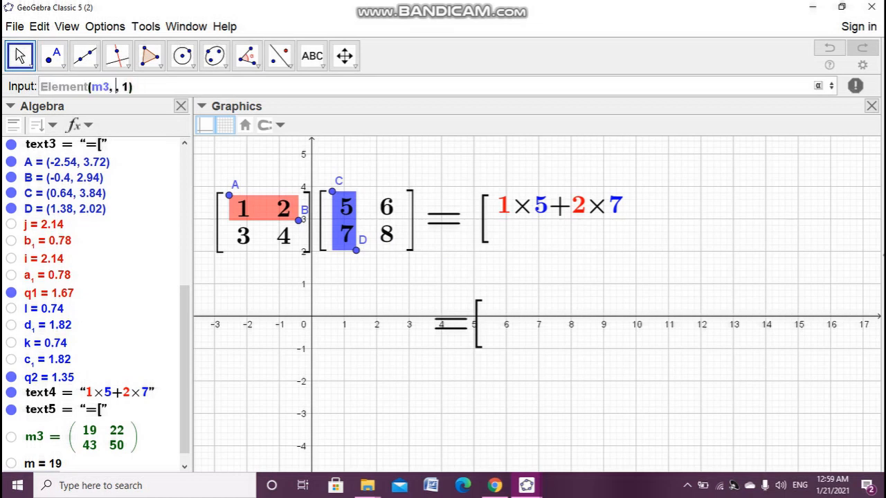
{"action": "type", "text": "2"}
{"action": "key", "text": "Return"}
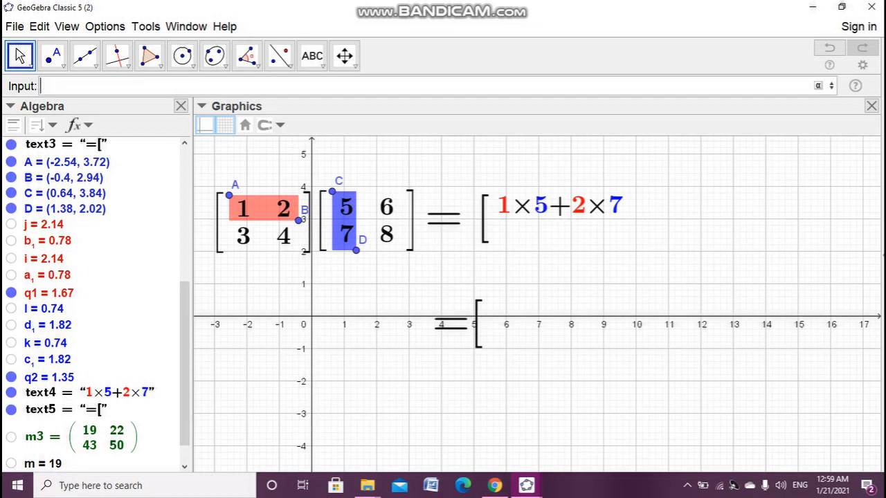
Step: Reuse the Element command again to create the second-row, second-column entry as Element(m3, 2, 2)
{"action": "key", "text": "Up"}
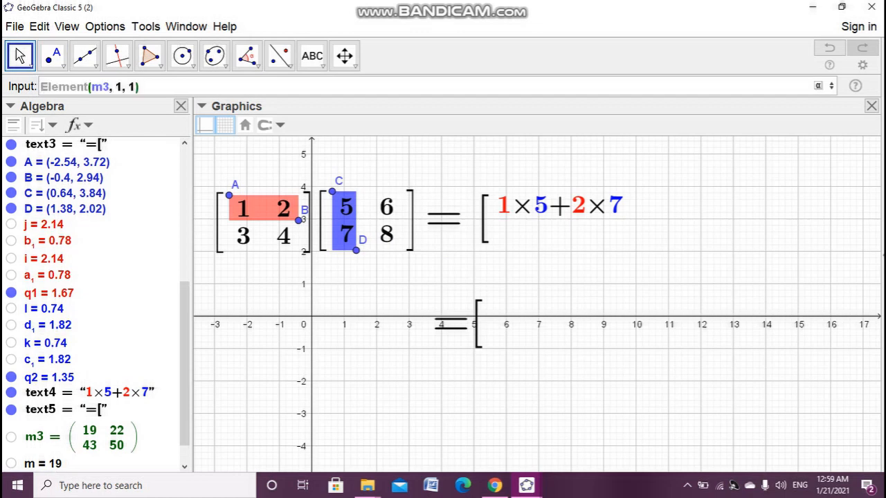
{"action": "key", "text": "Left"}
{"action": "key", "text": "Left"}
{"action": "key", "text": "Left"}
{"action": "key", "text": "Left"}
{"action": "key", "text": "BackSpace"}
{"action": "type", "text": "2"}
{"action": "key", "text": "Right"}
{"action": "key", "text": "Right"}
{"action": "key", "text": "Right"}
{"action": "key", "text": "BackSpace"}
{"action": "type", "text": "2"}
{"action": "key", "text": "Return"}
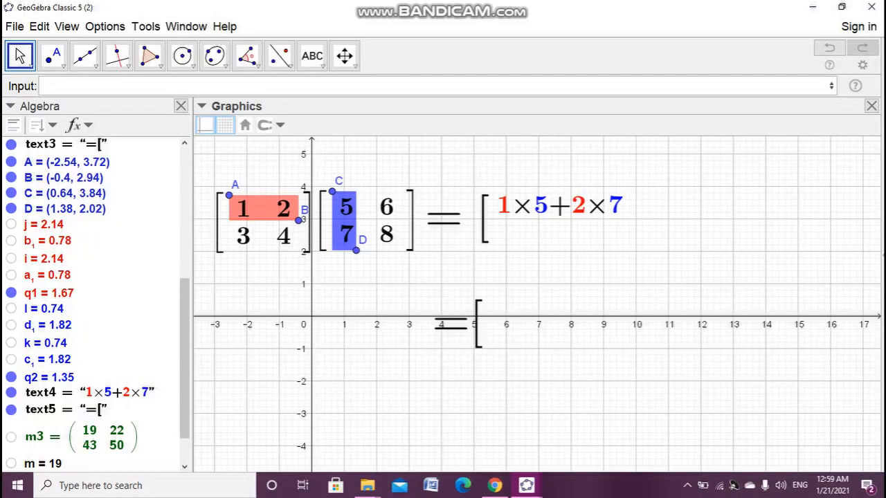
Step: Create a text in the graphics area containing only the linked object m
{"action": "left_click_drag", "start_coordinate": [185, 367], "coordinate": [185, 390]}
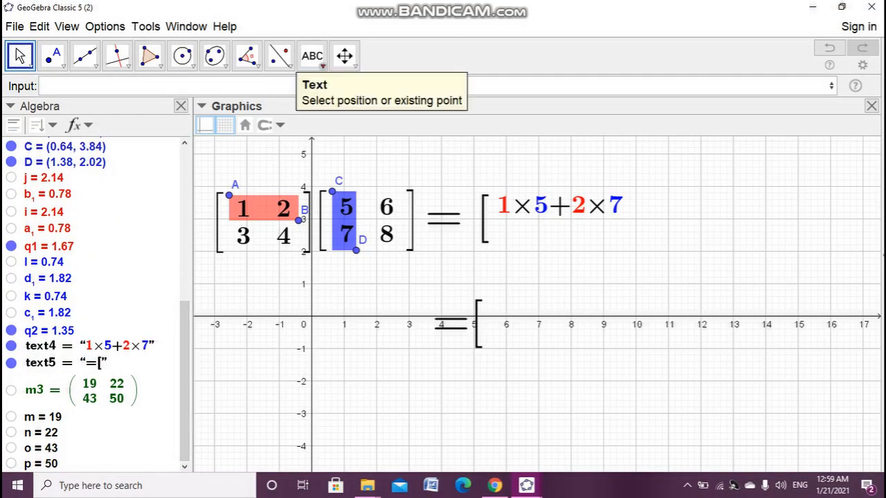
{"action": "left_click", "coordinate": [312, 55]}
{"action": "left_click", "coordinate": [502, 324]}
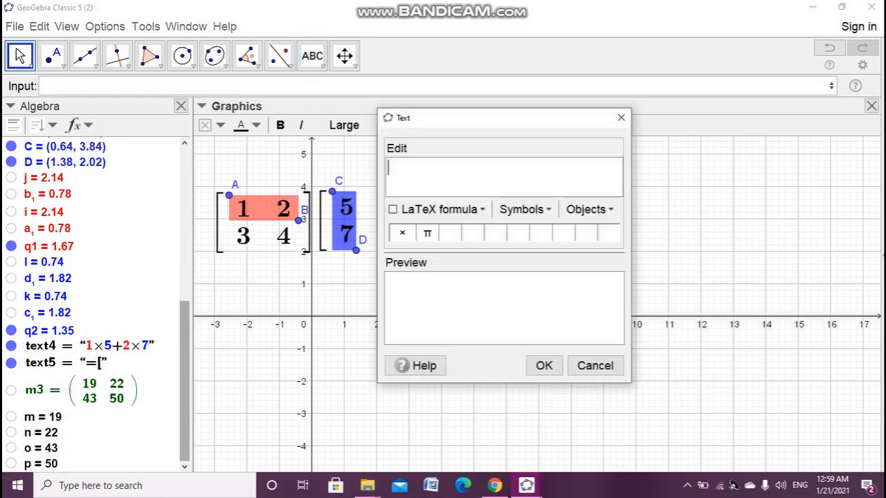
{"action": "left_click", "coordinate": [43, 417]}
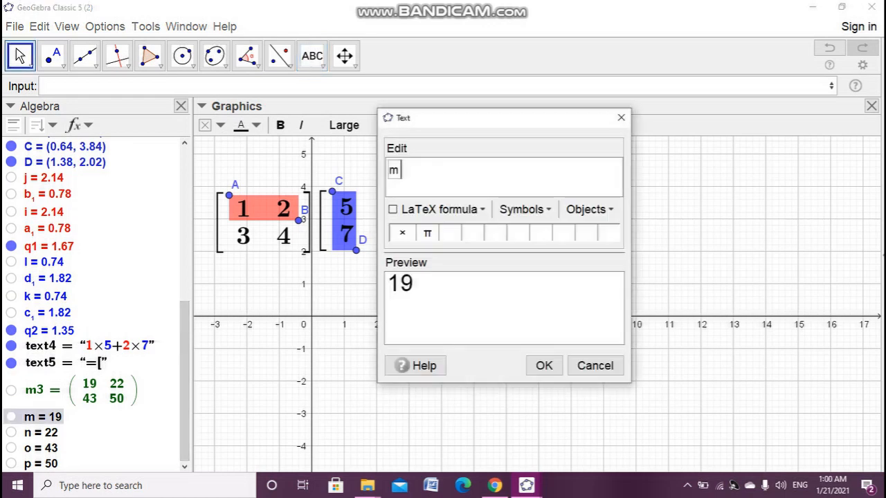
{"action": "left_click", "coordinate": [544, 366]}
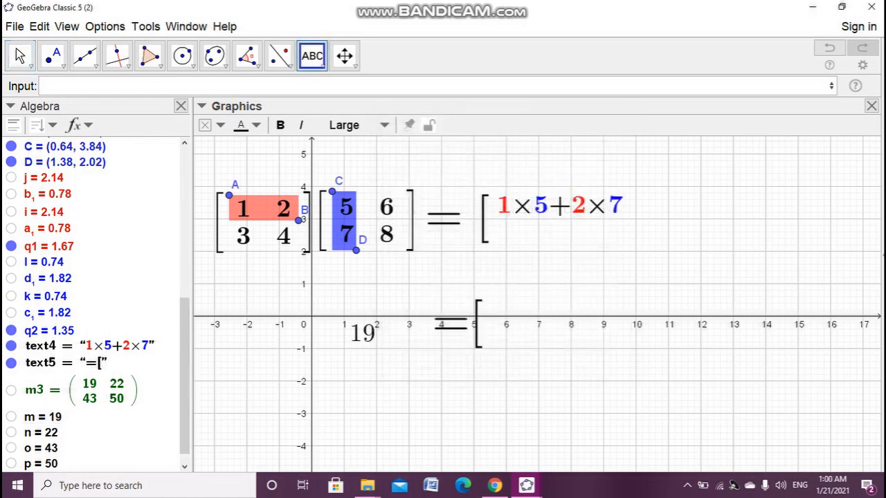
Step: Move the text linked to m to the first row just inside the lower opening bracket and make it bold
{"action": "left_click", "coordinate": [20, 55]}
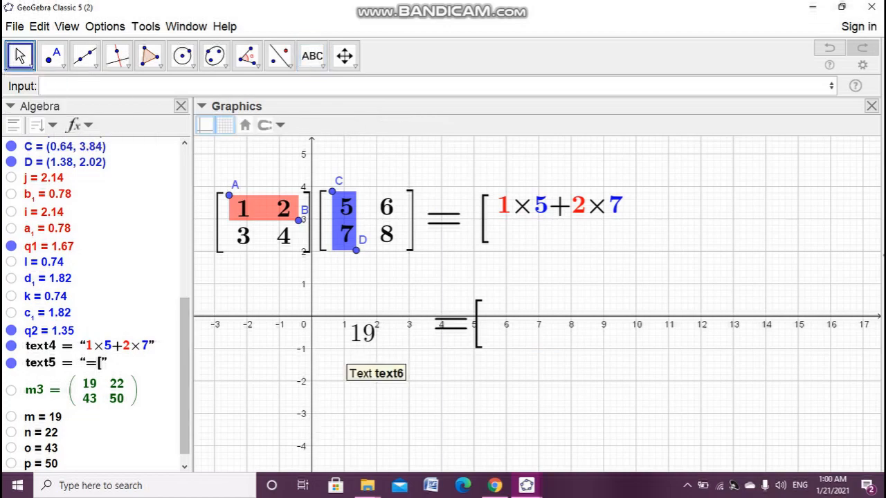
{"action": "left_click_drag", "start_coordinate": [362, 332], "coordinate": [503, 310]}
{"action": "key", "text": "Escape"}
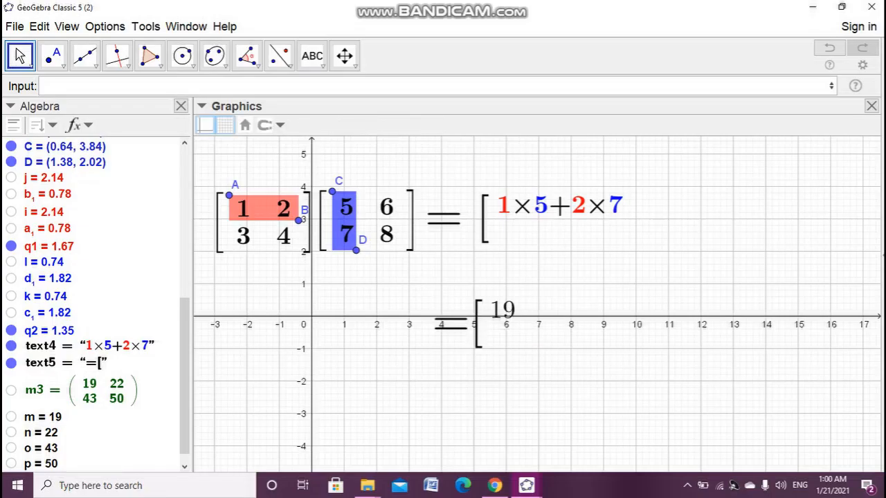
{"action": "left_click", "coordinate": [502, 309]}
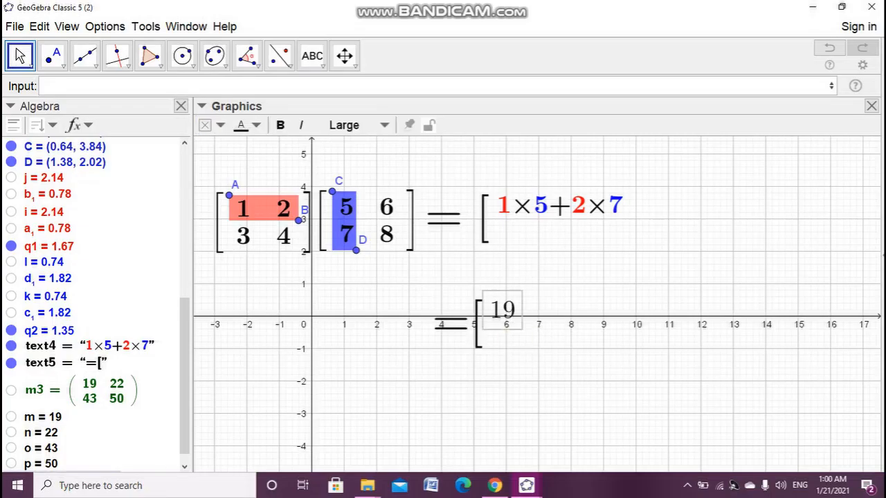
{"action": "left_click", "coordinate": [280, 126]}
{"action": "key", "text": "Escape"}
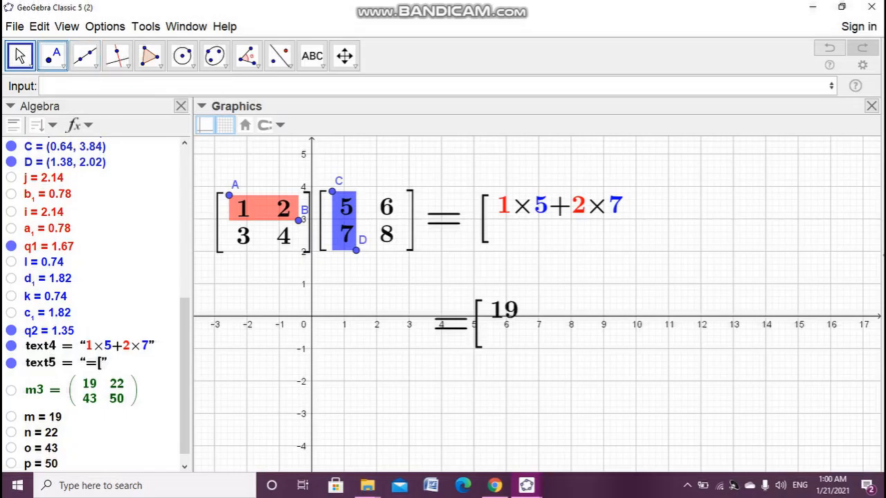
Step: Place two points at opposite corners of the second matrix's second column, one above-left of 6 and one below-right of 8
{"action": "left_click", "coordinate": [53, 56]}
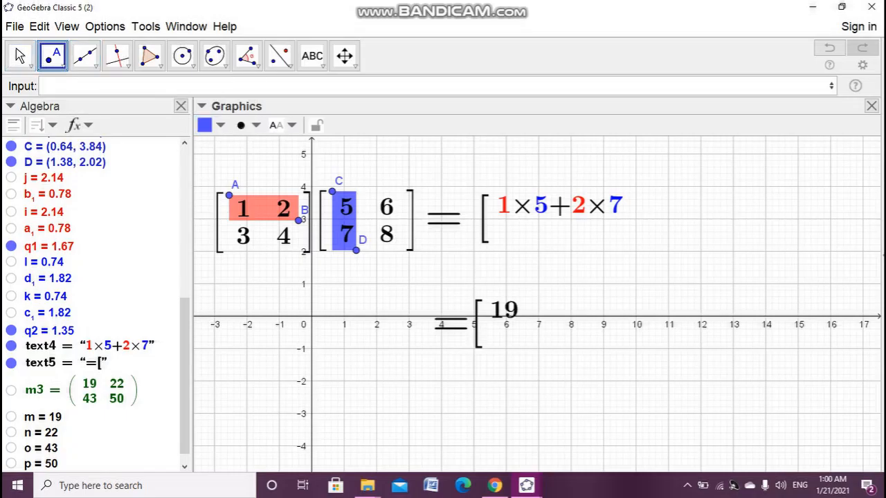
{"action": "left_click", "coordinate": [375, 196]}
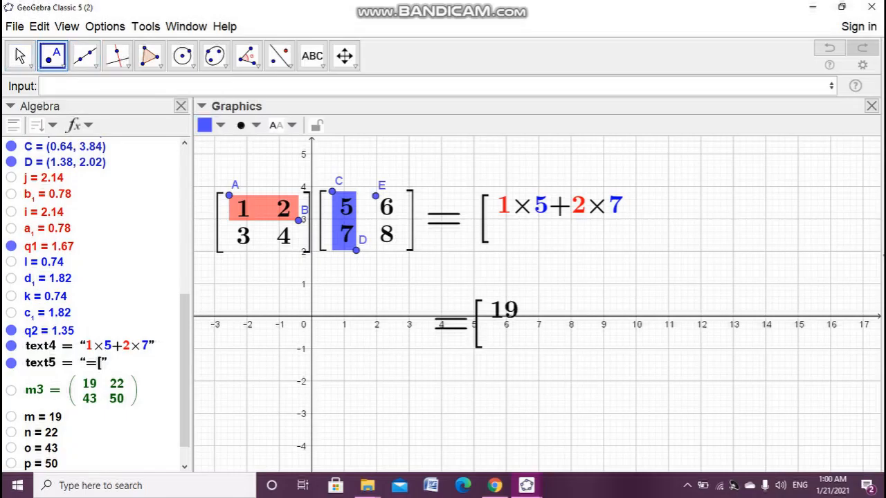
{"action": "left_click", "coordinate": [400, 246]}
{"action": "left_click", "coordinate": [20, 56]}
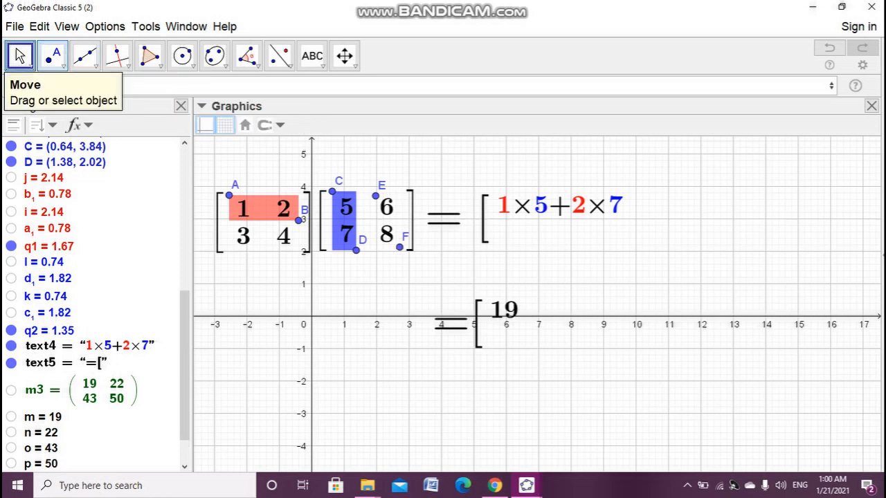
Step: Copy the Polygon definition of the red row rectangle q1 and reuse it as a new input command
{"action": "double_click", "coordinate": [49, 249]}
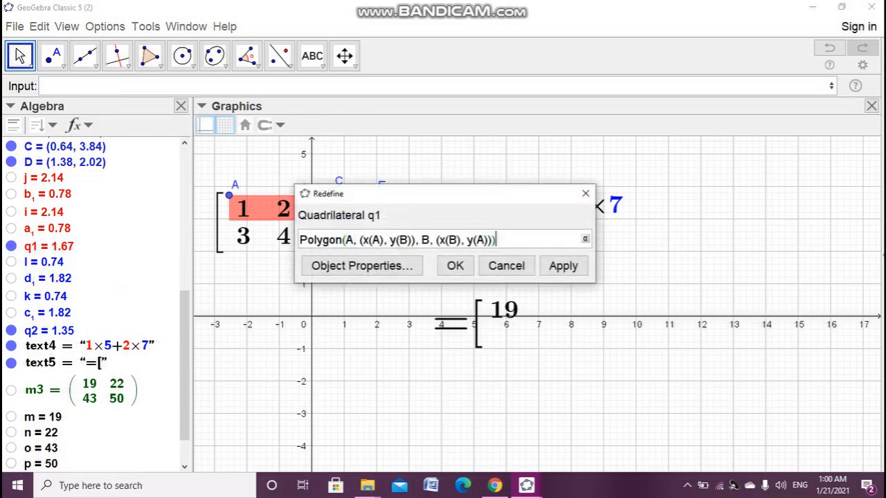
{"action": "left_click_drag", "start_coordinate": [497, 239], "coordinate": [299, 240]}
{"action": "key", "text": "ctrl+c"}
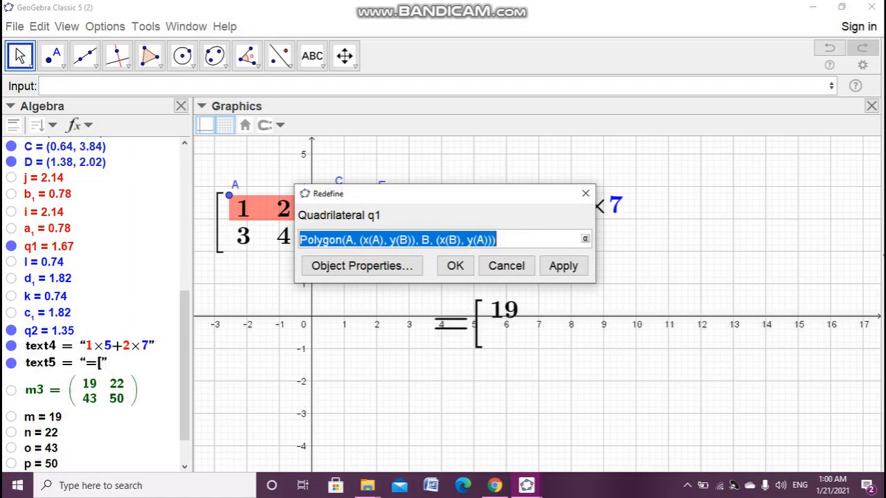
{"action": "left_click", "coordinate": [454, 266]}
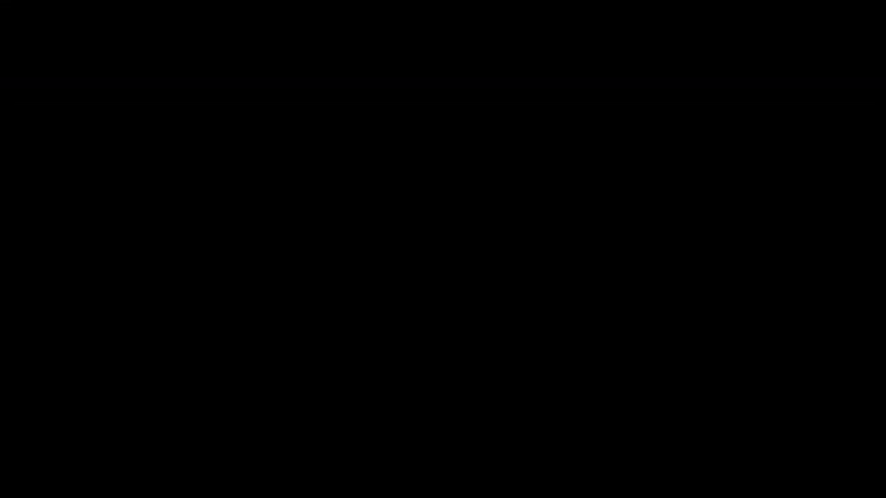
{"action": "left_click", "coordinate": [125, 86]}
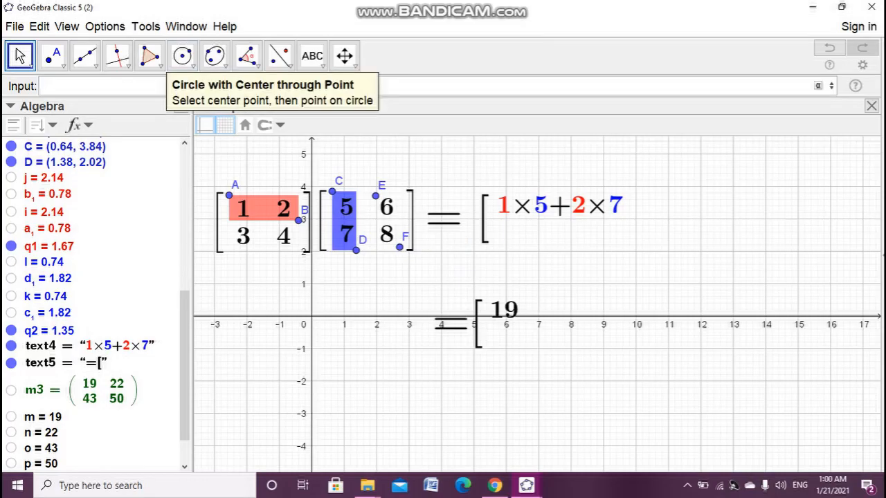
{"action": "key", "text": "ctrl+v"}
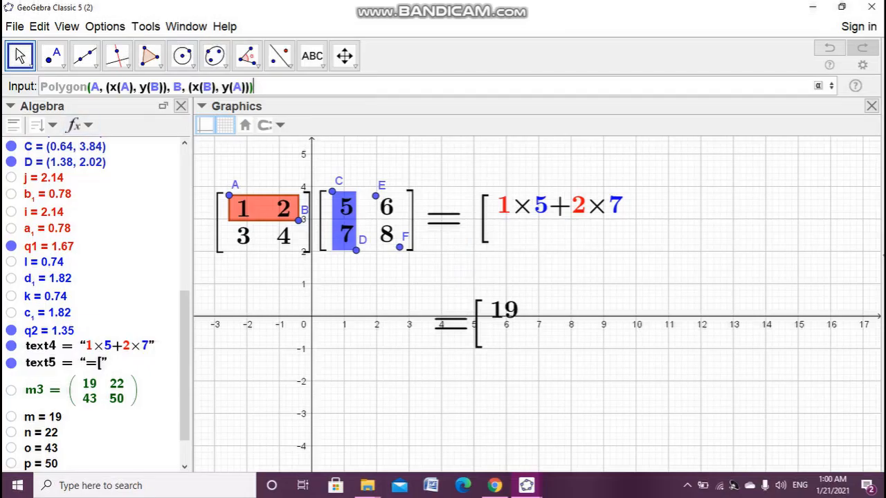
Step: Adapt the copied command to Polygon(E, (x(E), y(F)), F, (x(F), y(E))) and create the rectangle around the second column
{"action": "left_click", "coordinate": [100, 87]}
{"action": "key", "text": "BackSpace"}
{"action": "type", "text": "E"}
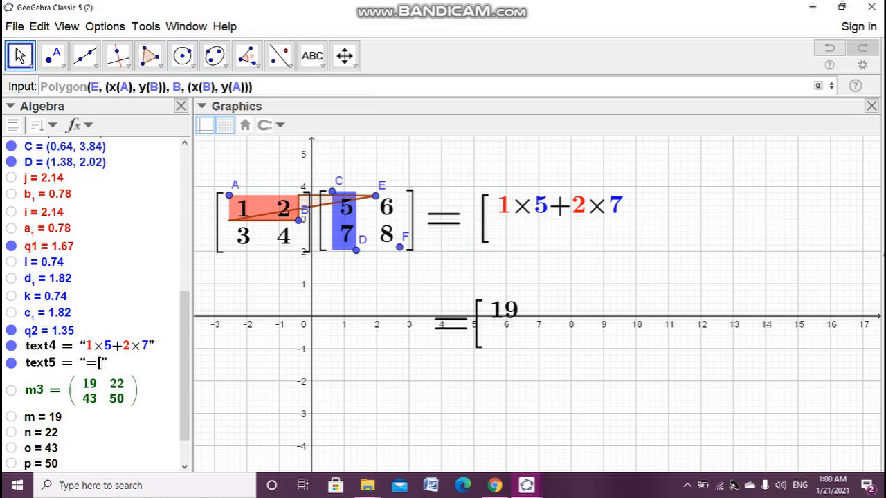
{"action": "key", "text": "BackSpace"}
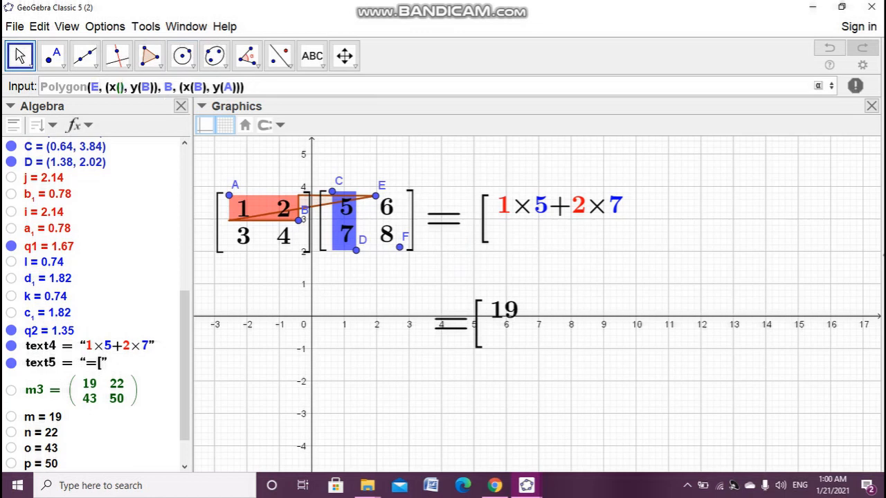
{"action": "type", "text": "E"}
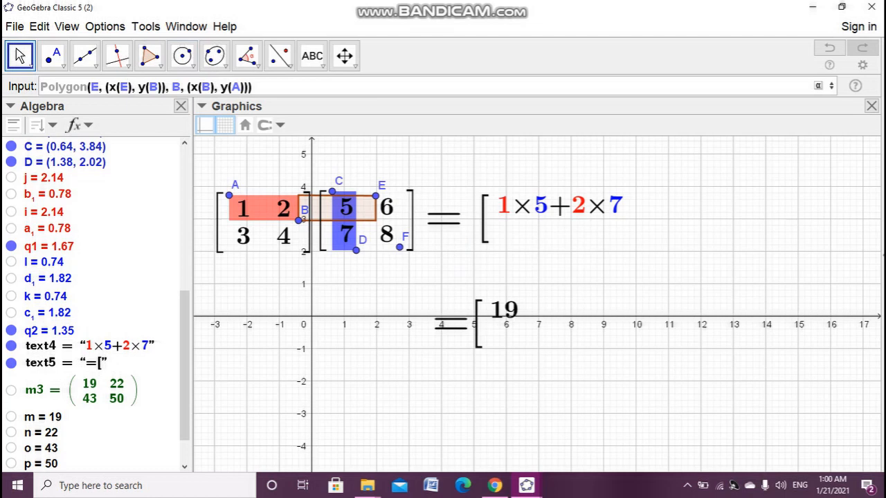
{"action": "left_click_drag", "start_coordinate": [159, 88], "coordinate": [163, 88]}
{"action": "left_click", "coordinate": [158, 87]}
{"action": "key", "text": "BackSpace"}
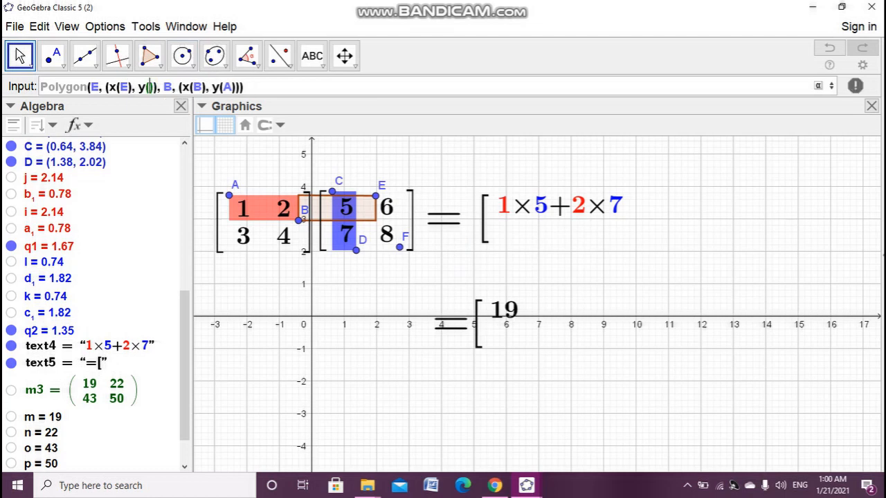
{"action": "type", "text": "F"}
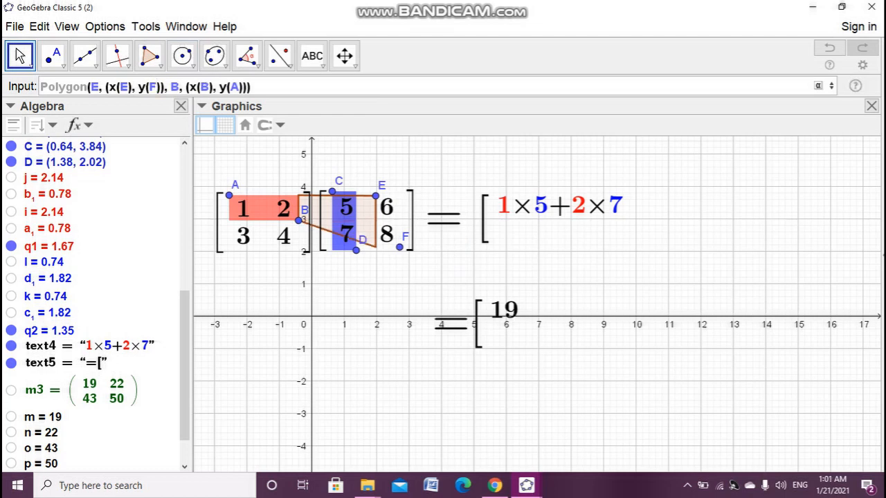
{"action": "key", "text": "BackSpace"}
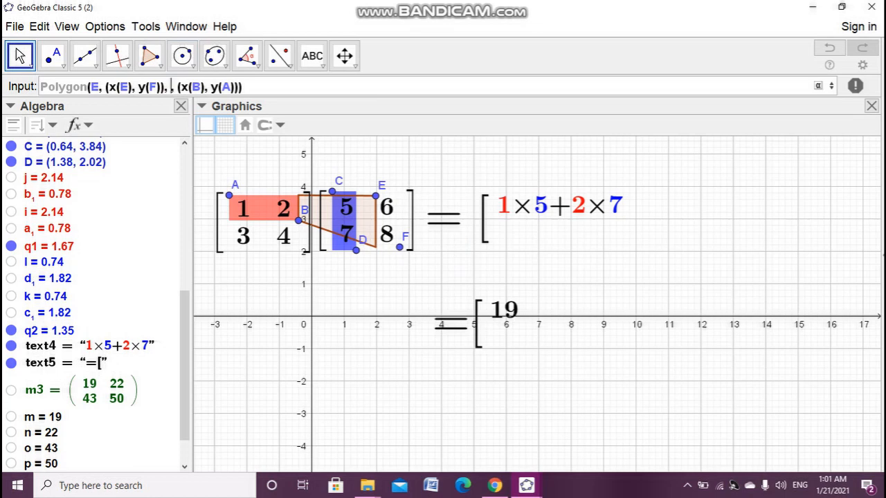
{"action": "type", "text": "F"}
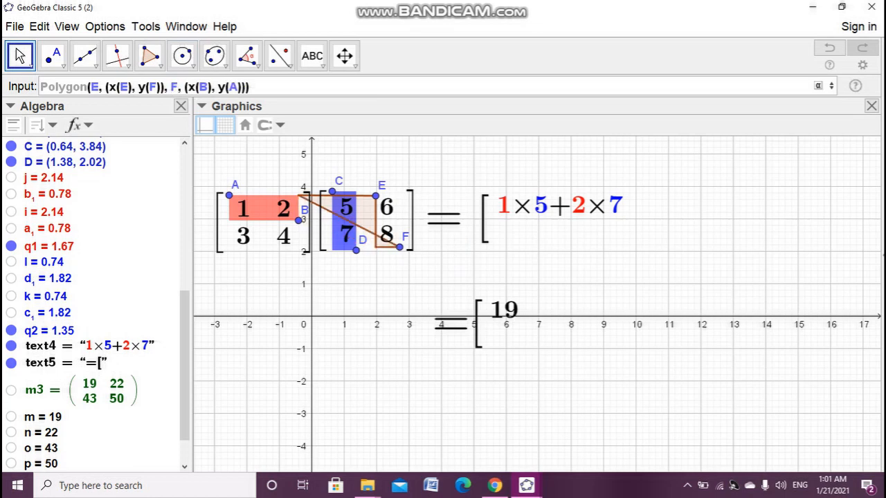
{"action": "key", "text": "BackSpace"}
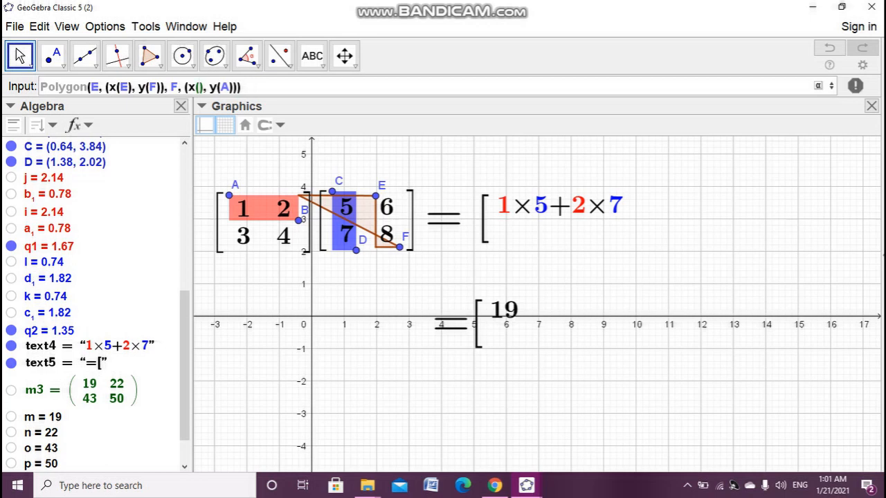
{"action": "type", "text": "F"}
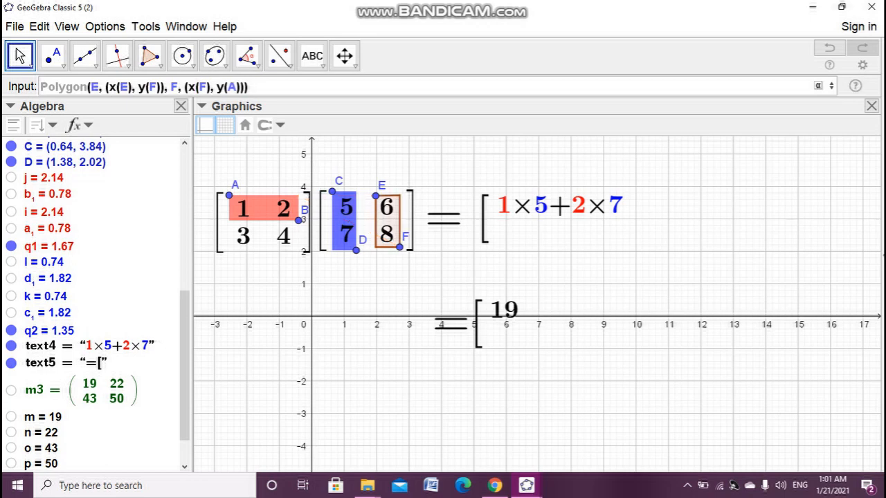
{"action": "key", "text": "BackSpace"}
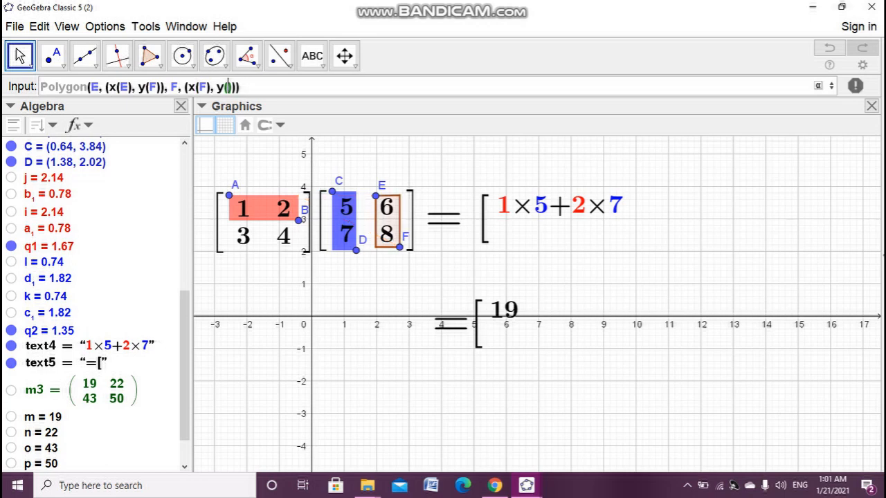
{"action": "type", "text": "E"}
{"action": "key", "text": "Return"}
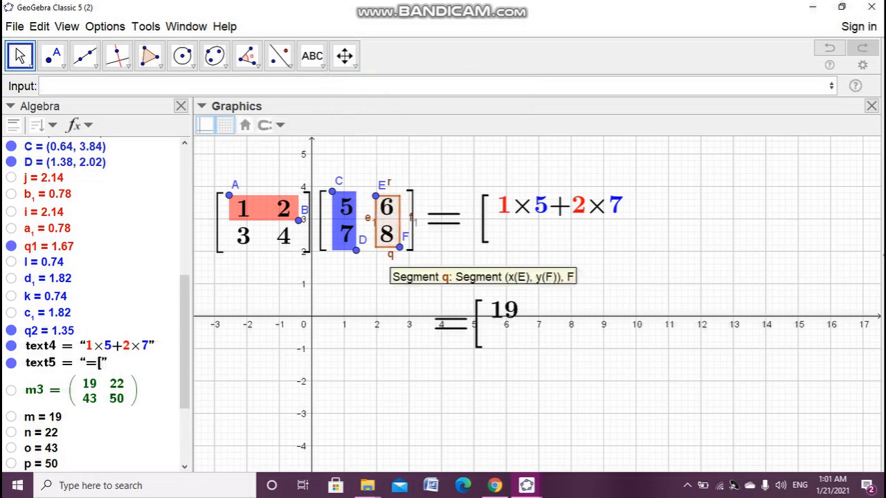
Step: Align the two column rectangles by moving F to about (2.74, 1.98), D to (1.48, 1.96) and E to (1.94, 3.86)
{"action": "left_click", "coordinate": [400, 250]}
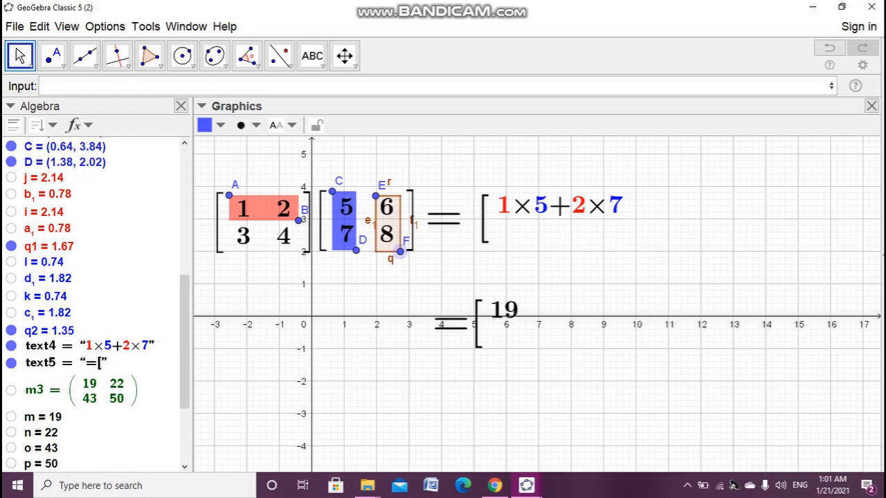
{"action": "left_click_drag", "start_coordinate": [356, 250], "coordinate": [360, 252]}
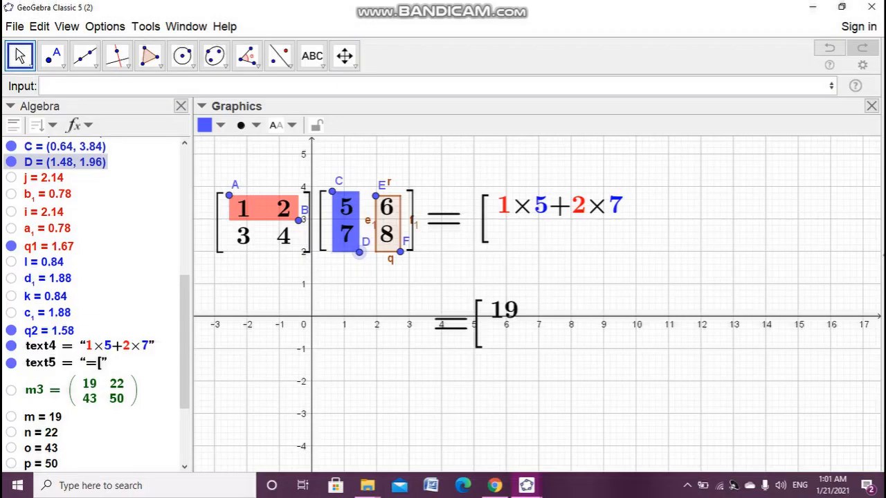
{"action": "key", "text": "Escape"}
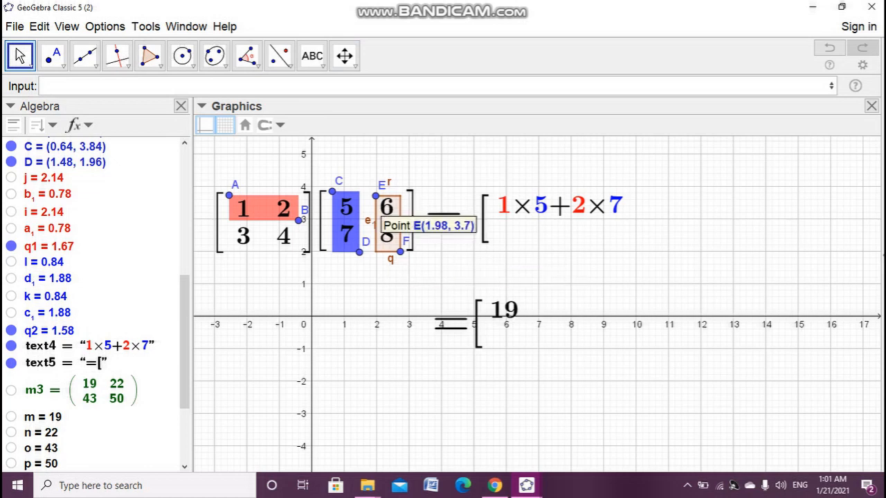
{"action": "left_click_drag", "start_coordinate": [376, 196], "coordinate": [373, 191]}
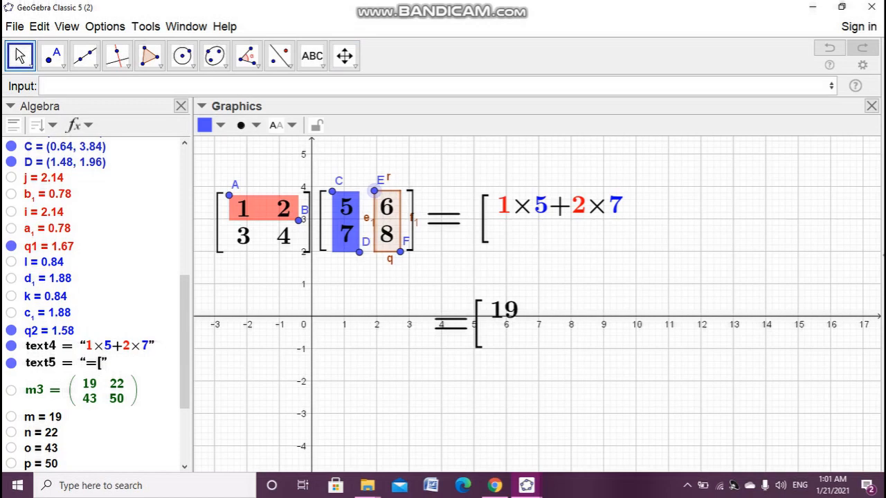
{"action": "key", "text": "Escape"}
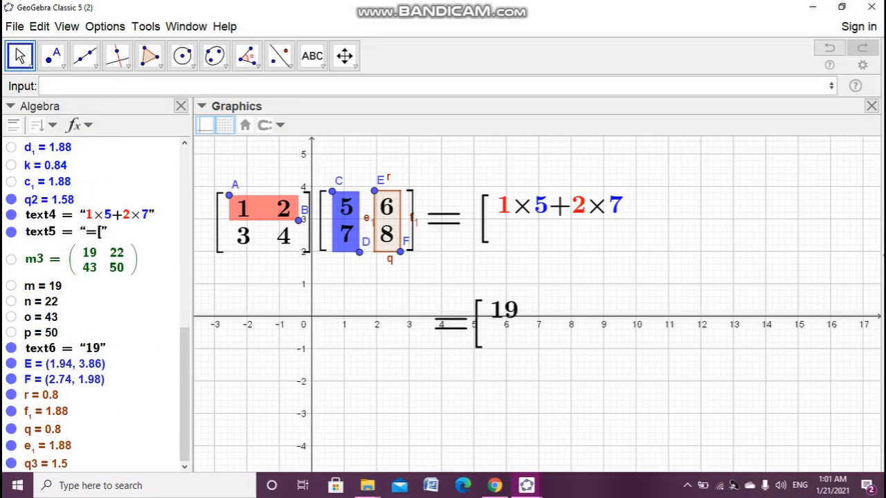
Step: Remove the outline of rectangle q3, colour it blue and raise its opacity to match the first column's rectangle
{"action": "left_click", "coordinate": [45, 463]}
{"action": "left_click", "coordinate": [303, 125]}
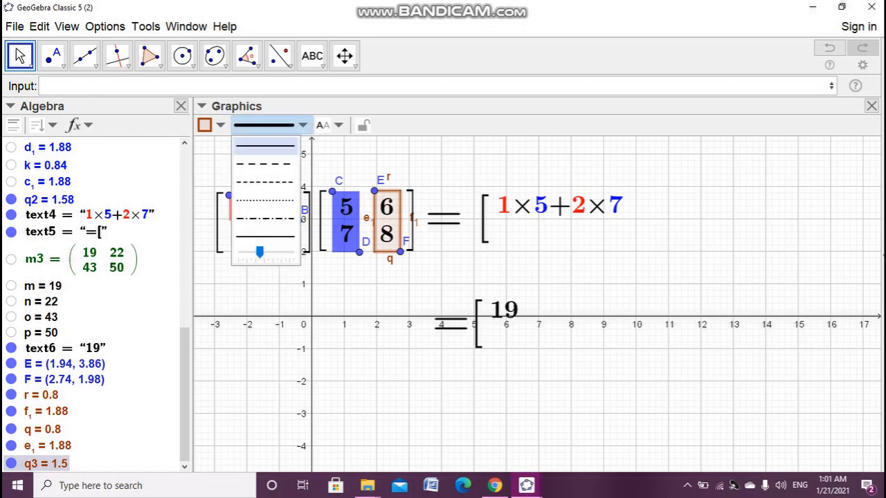
{"action": "left_click_drag", "start_coordinate": [260, 252], "coordinate": [239, 253]}
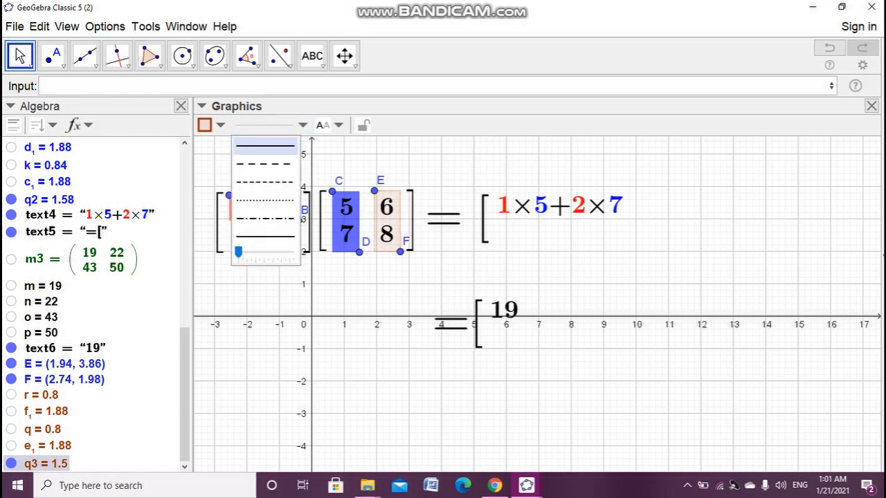
{"action": "left_click", "coordinate": [205, 125]}
{"action": "left_click", "coordinate": [303, 145]}
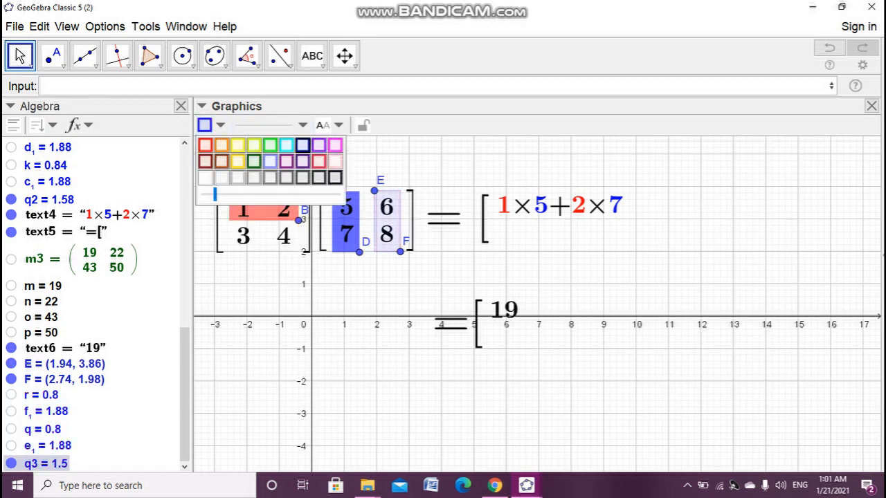
{"action": "left_click_drag", "start_coordinate": [215, 195], "coordinate": [271, 194]}
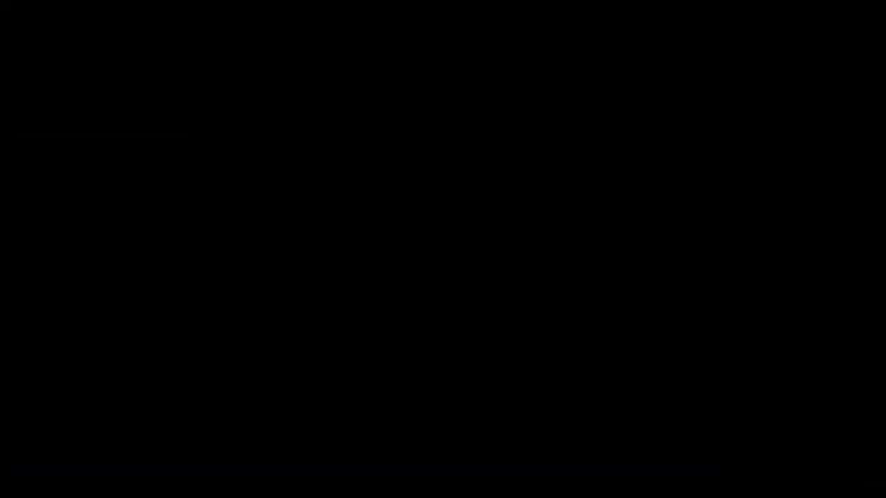
{"action": "key", "text": "Escape"}
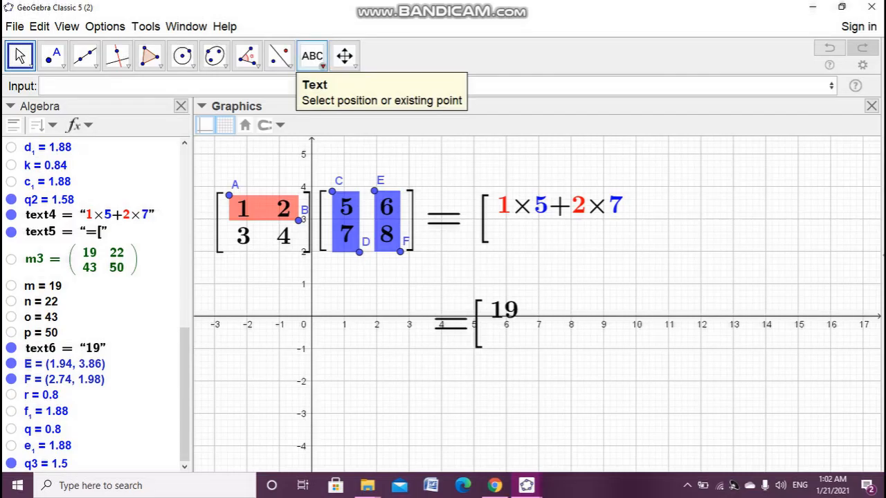
Step: Start a new LaTeX text beside the first product, entering \text{\textcolor{red} followed by the linked value a
{"action": "left_click", "coordinate": [312, 55]}
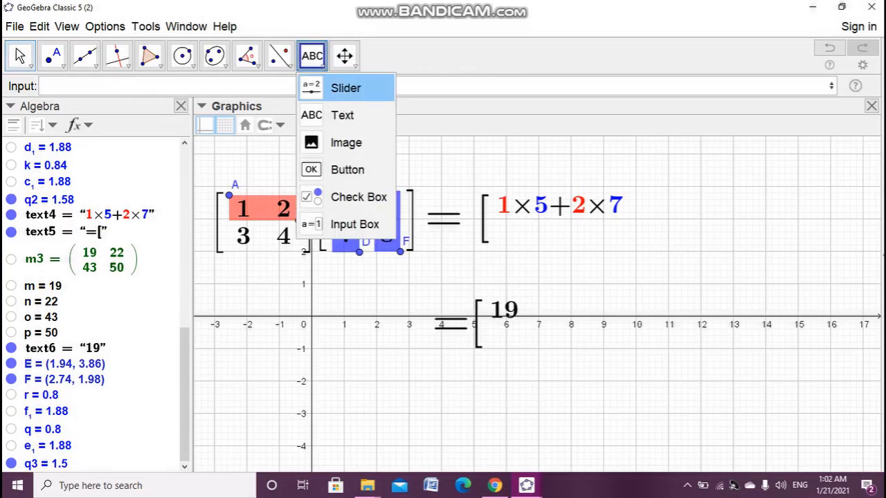
{"action": "left_click", "coordinate": [343, 116]}
{"action": "left_click", "coordinate": [658, 208]}
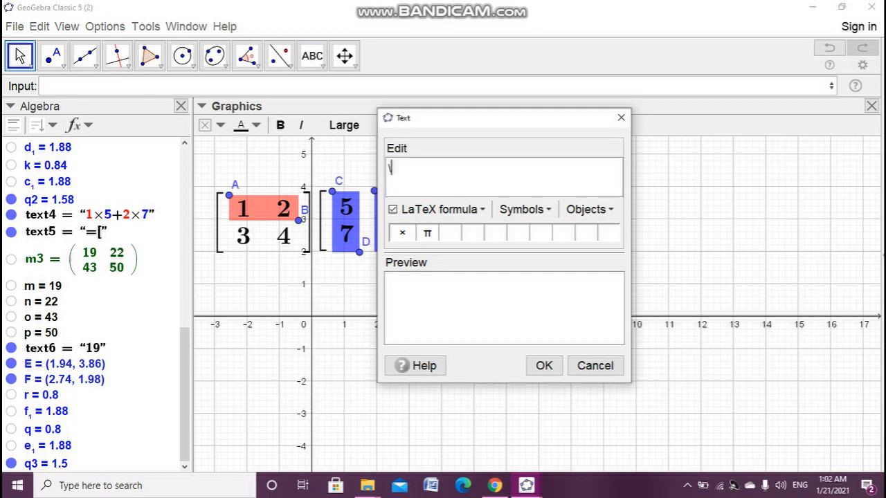
{"action": "type", "text": "ext{\\t\text"}
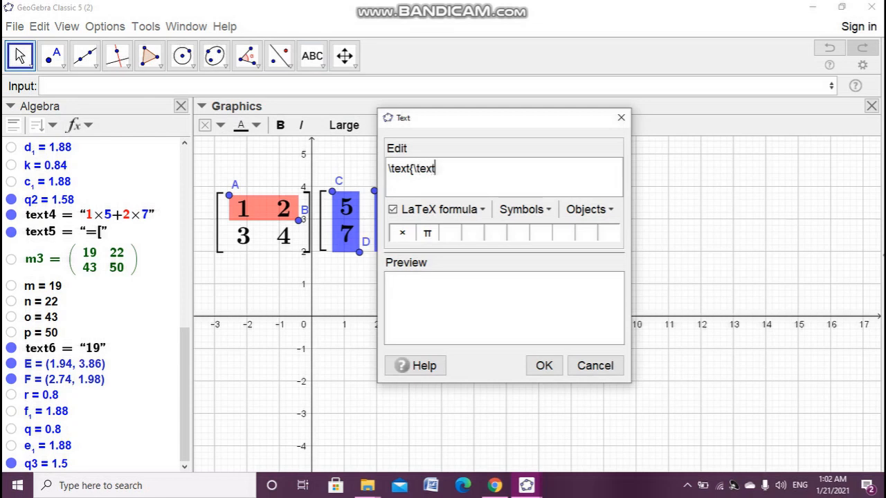
{"action": "type", "text": "color{red}{"}
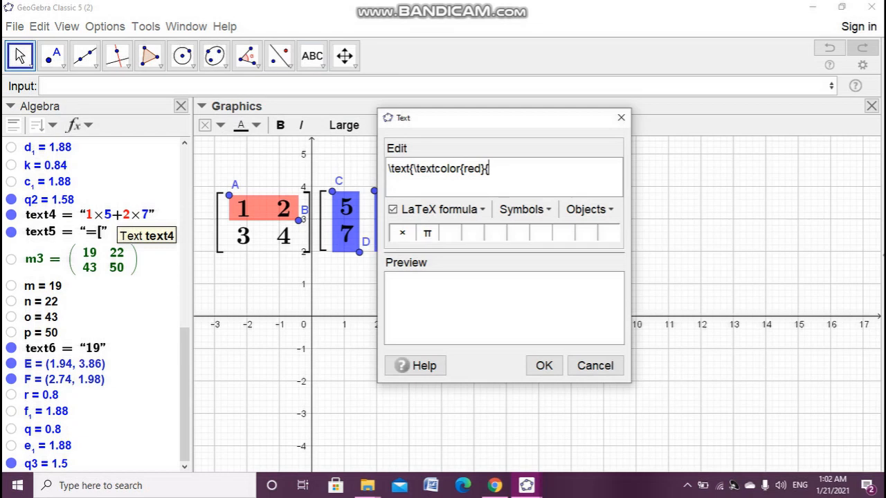
{"action": "key", "text": "BackSpace"}
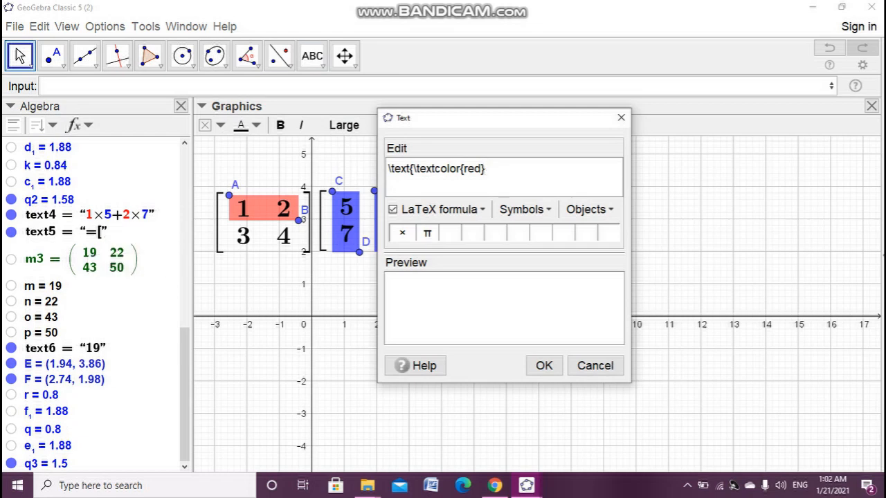
{"action": "scroll", "coordinate": [41, 288], "scroll_direction": "up", "scroll_amount": 5}
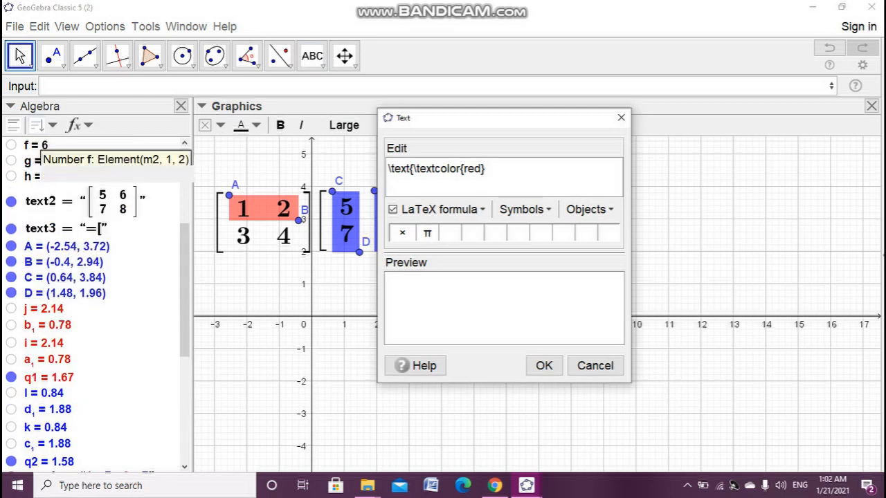
{"action": "scroll", "coordinate": [34, 159], "scroll_direction": "up", "scroll_amount": 3}
{"action": "left_click", "coordinate": [31, 182]}
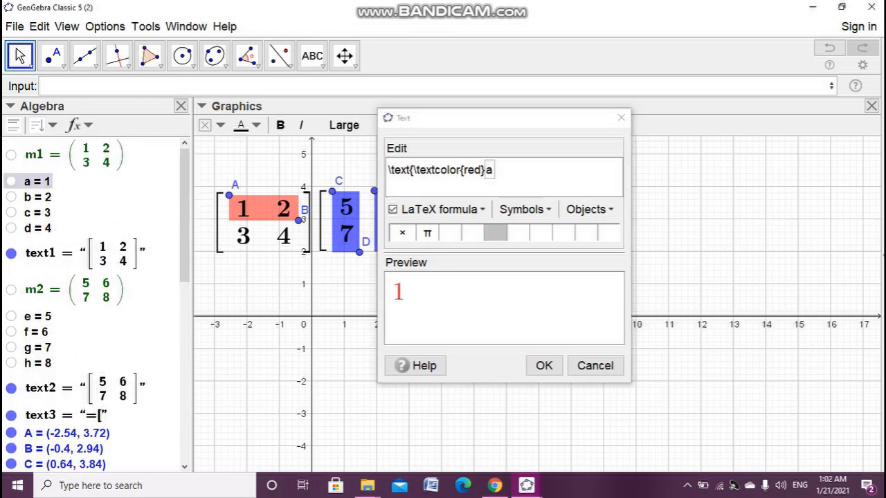
{"action": "left_click", "coordinate": [497, 171]}
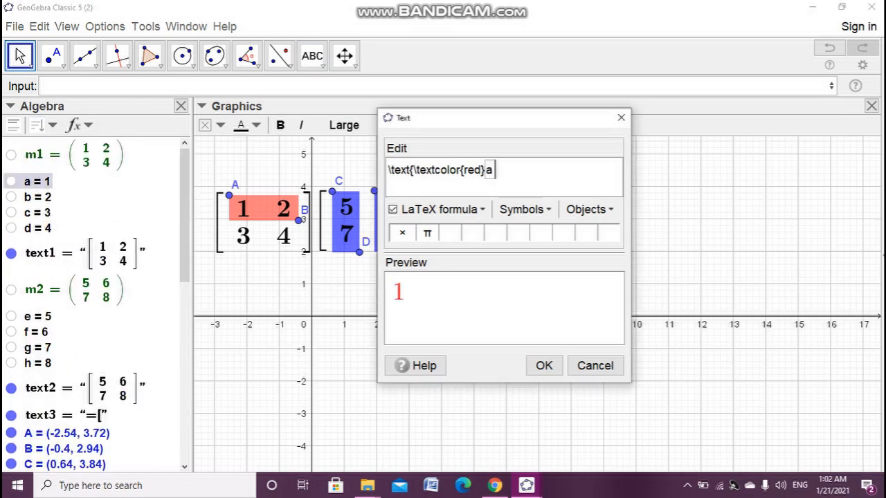
Step: Extend the text formula with a × sign and \textcolor{blue} followed by the linked value f
{"action": "left_click", "coordinate": [402, 234]}
{"action": "type", "text": "\\tex"}
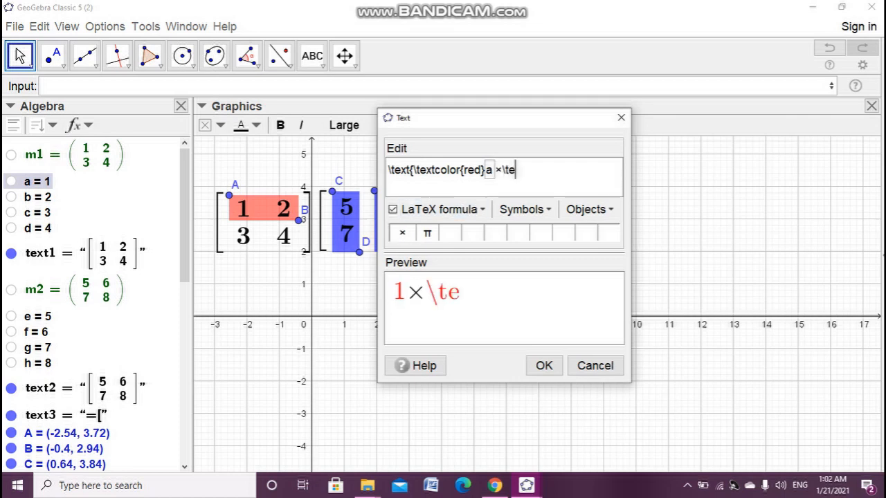
{"action": "type", "text": "tcol"}
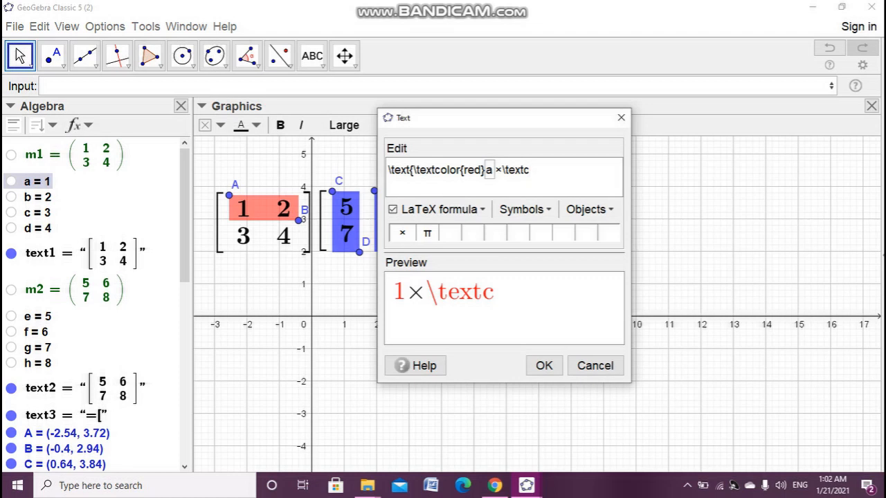
{"action": "type", "text": "or"}
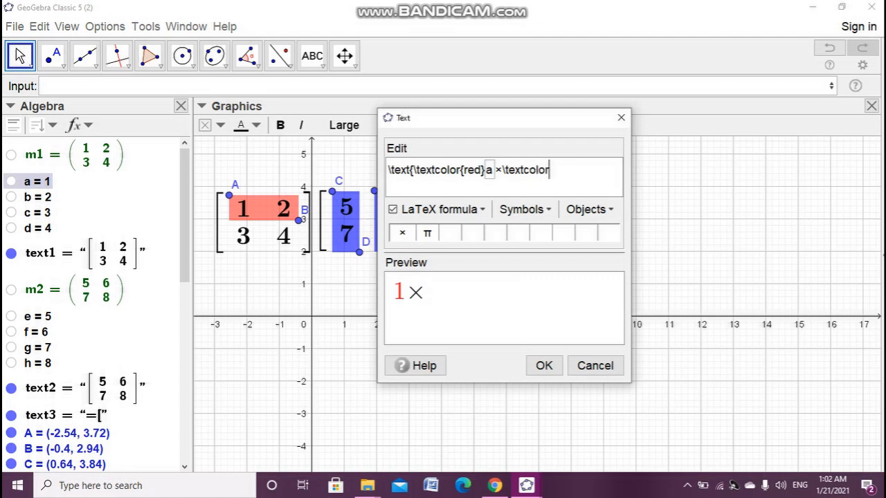
{"action": "type", "text": "{blue}{"}
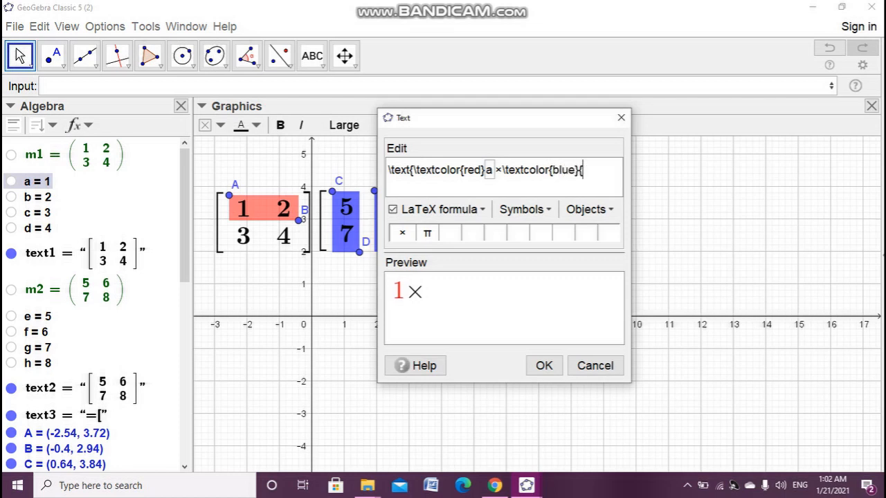
{"action": "key", "text": "BackSpace"}
{"action": "left_click_drag", "start_coordinate": [378, 272], "coordinate": [406, 271]}
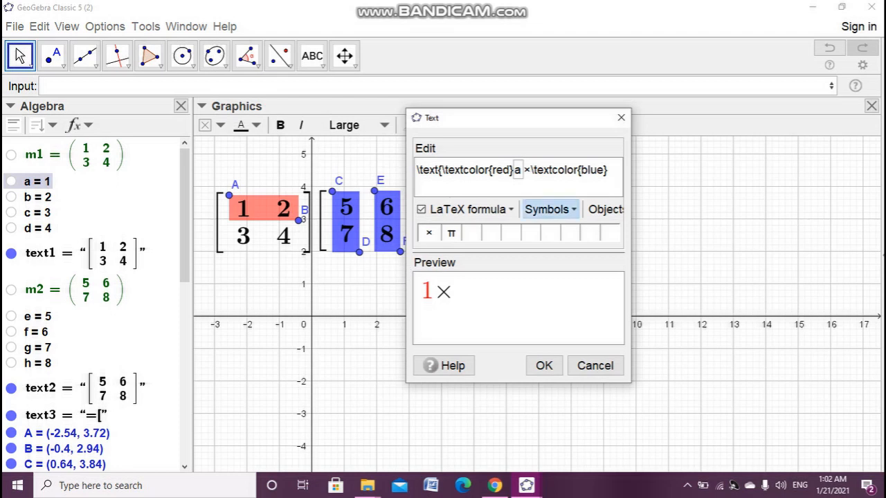
{"action": "left_click", "coordinate": [36, 333]}
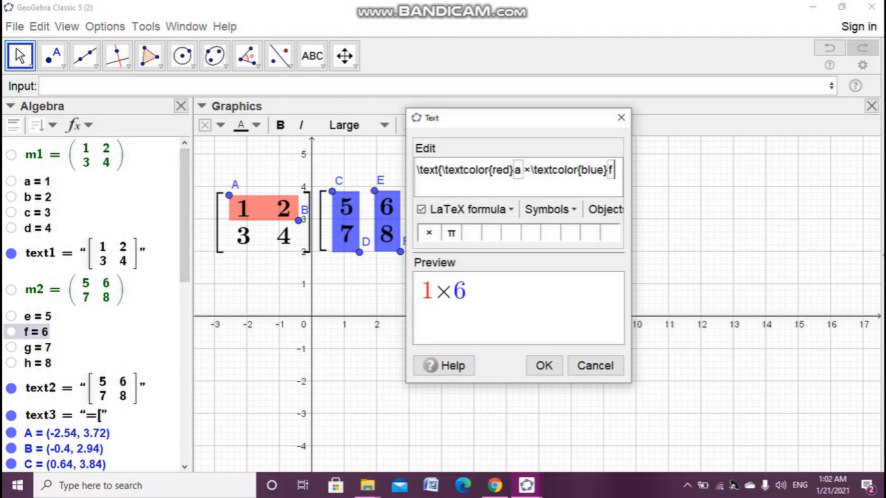
Step: Add a plus sign and \textcolor{red} followed by the linked value b to the text formula
{"action": "type", "text": "+"}
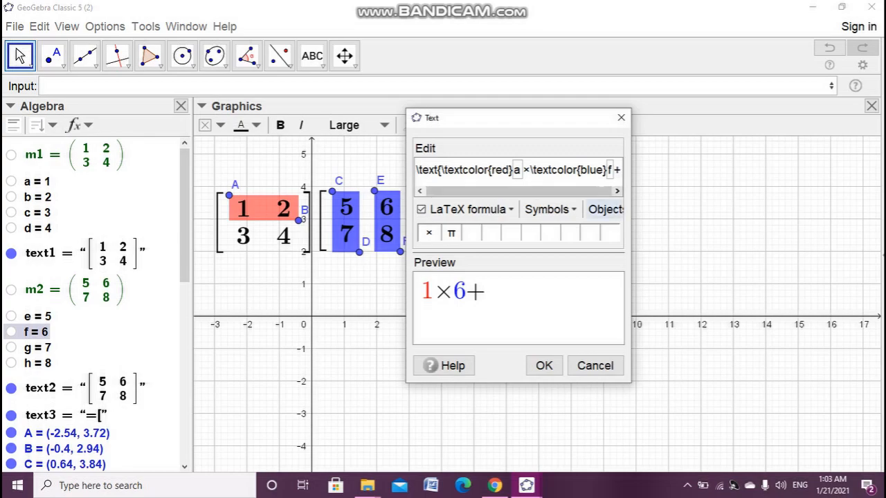
{"action": "type", "text": "\\text"}
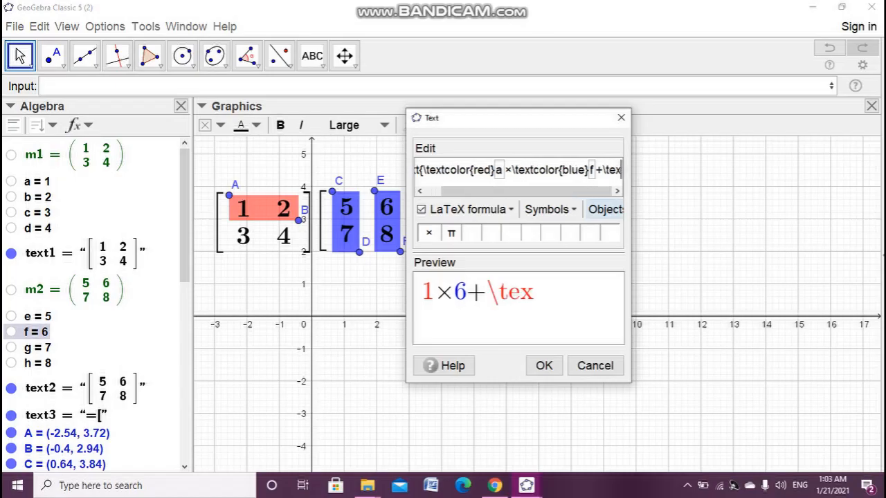
{"action": "type", "text": "colo"}
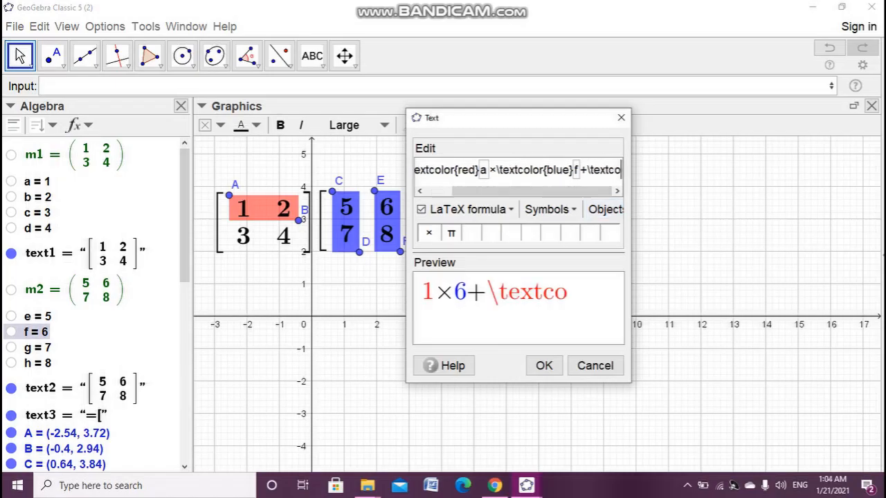
{"action": "type", "text": "r"}
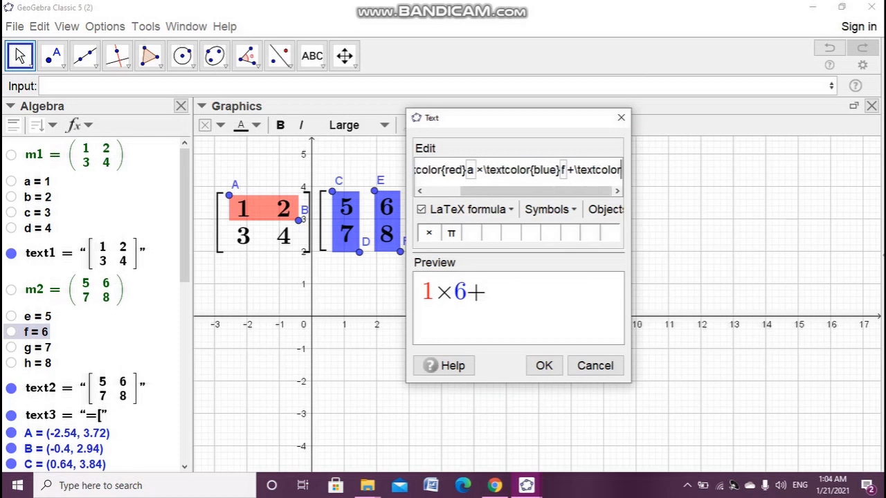
{"action": "type", "text": "{red"}
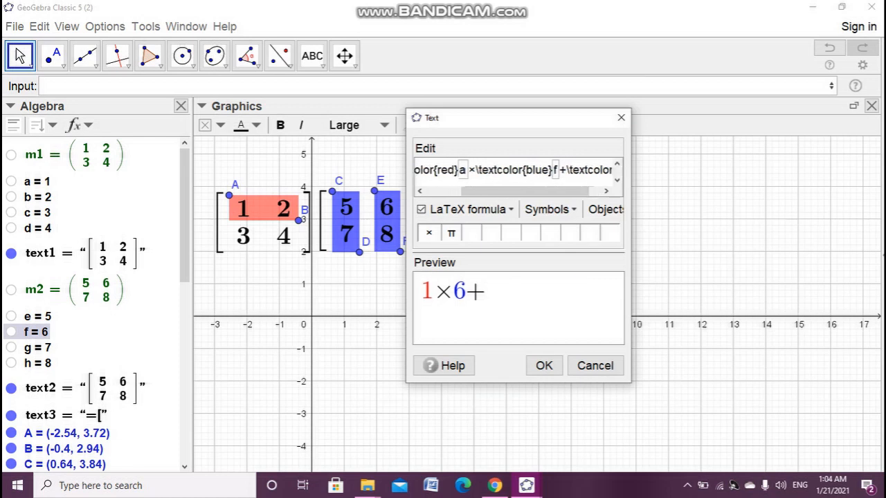
{"action": "type", "text": "}"}
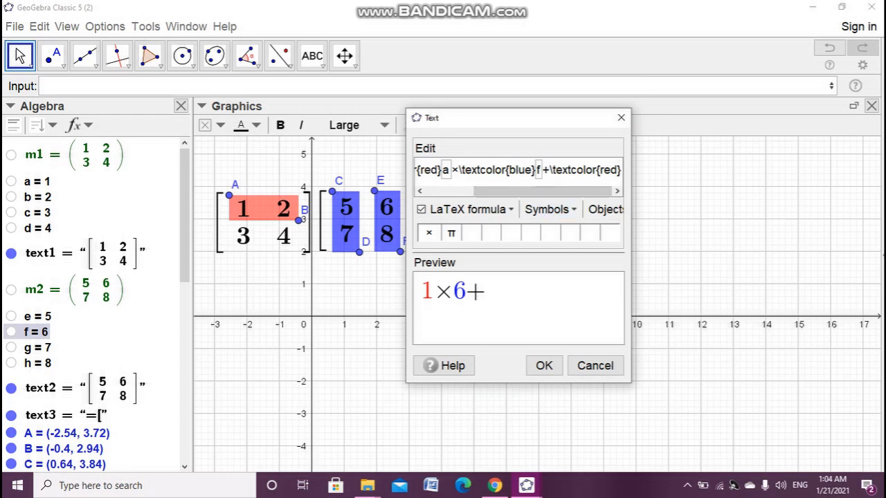
{"action": "left_click", "coordinate": [37, 196]}
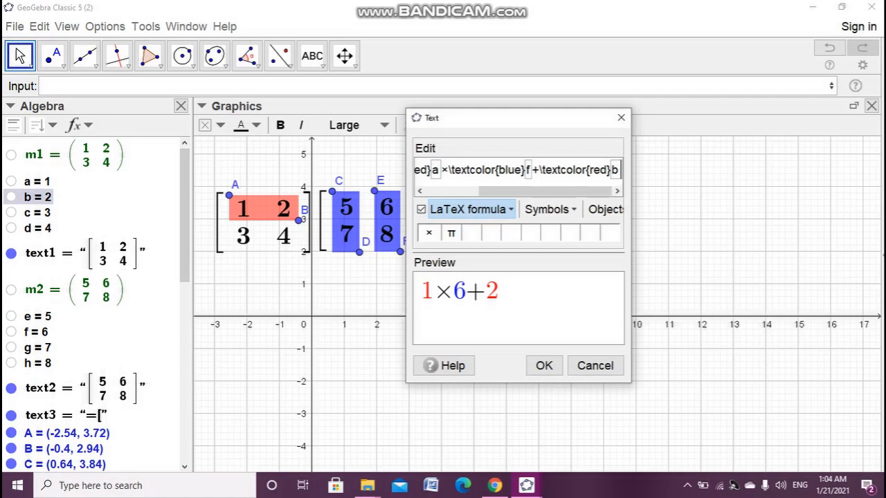
Step: Complete the text formula with a × sign and \textcolor{blue} followed by the linked value h, and create the text
{"action": "left_click", "coordinate": [429, 233]}
{"action": "type", "text": "\\tex"}
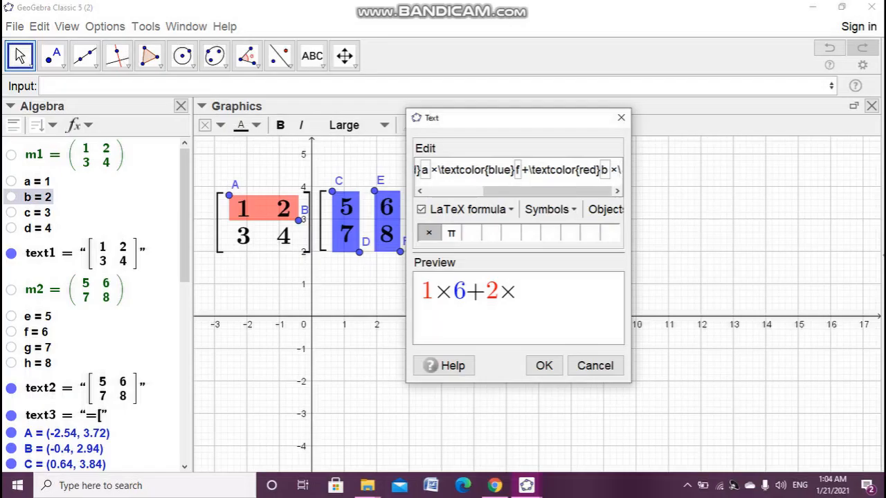
{"action": "type", "text": "tcolo"}
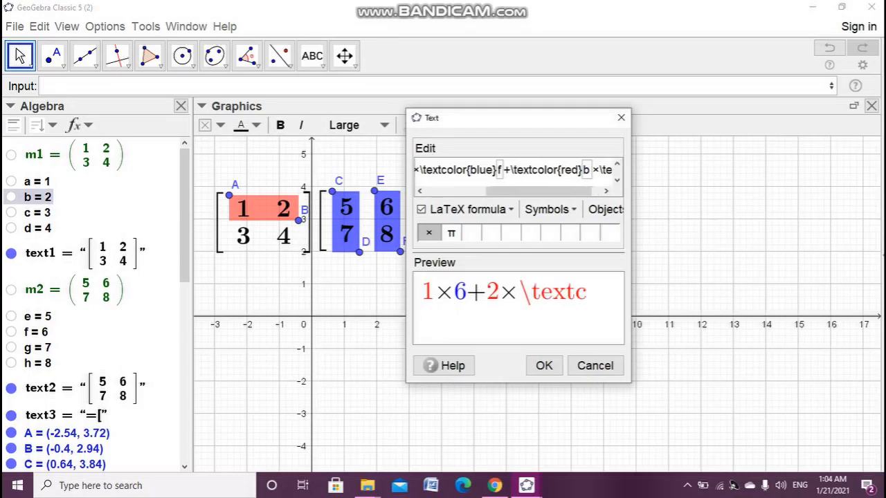
{"action": "type", "text": "r"}
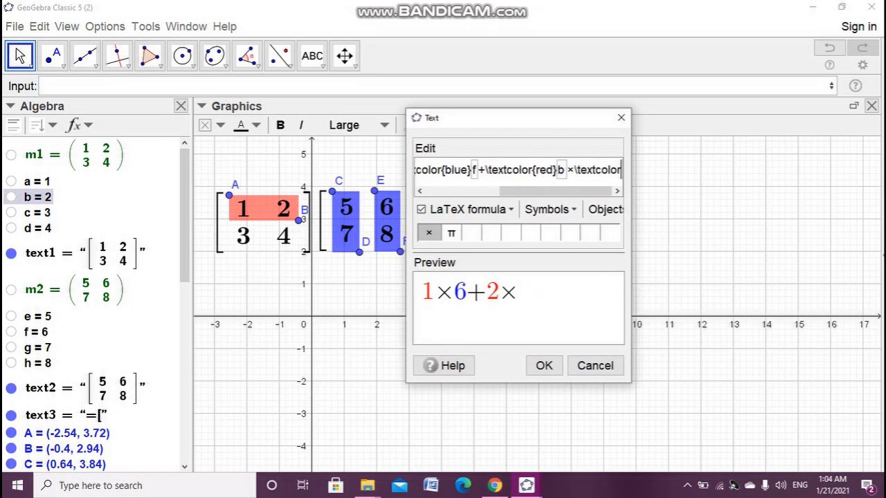
{"action": "type", "text": "{bl"}
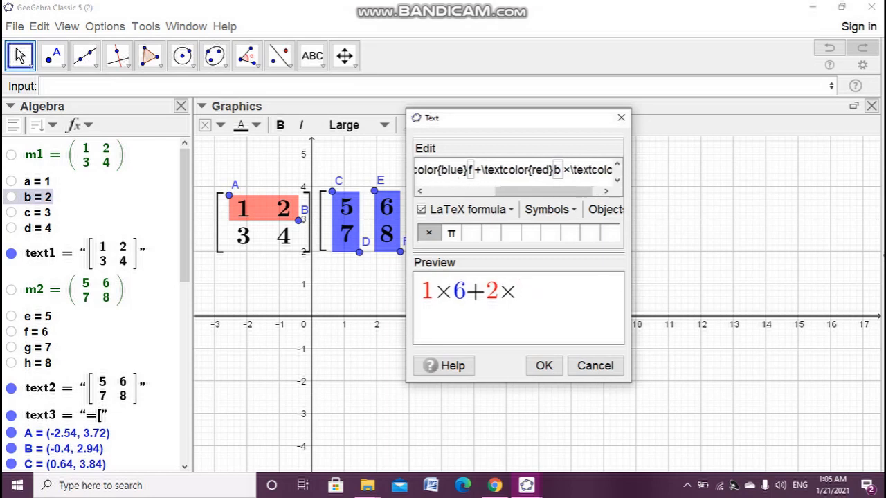
{"action": "type", "text": "ue"}
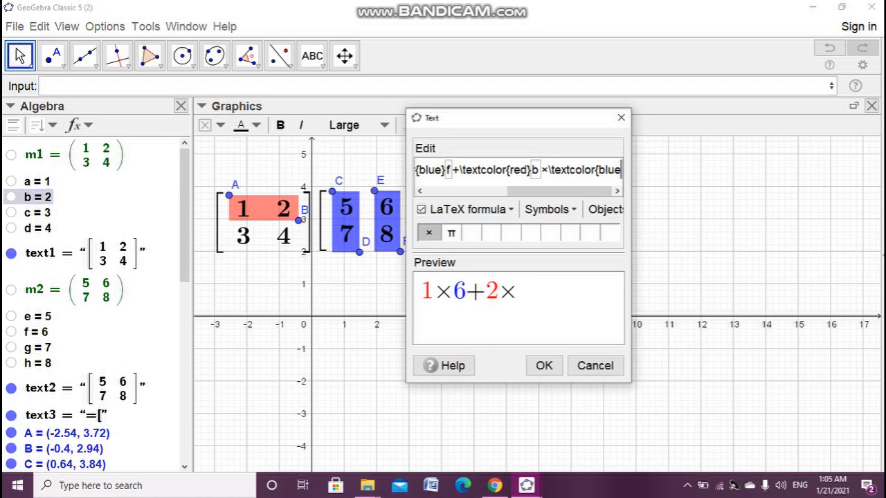
{"action": "type", "text": "}"}
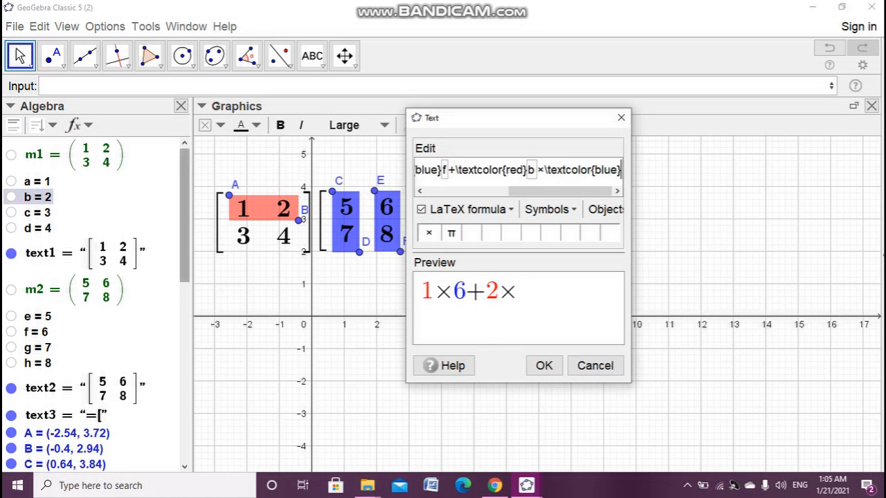
{"action": "left_click", "coordinate": [38, 363]}
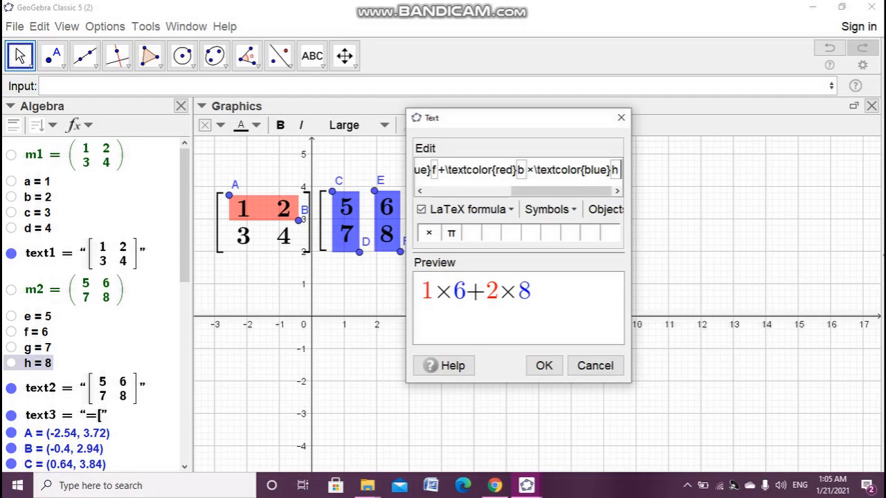
{"action": "left_click", "coordinate": [544, 366]}
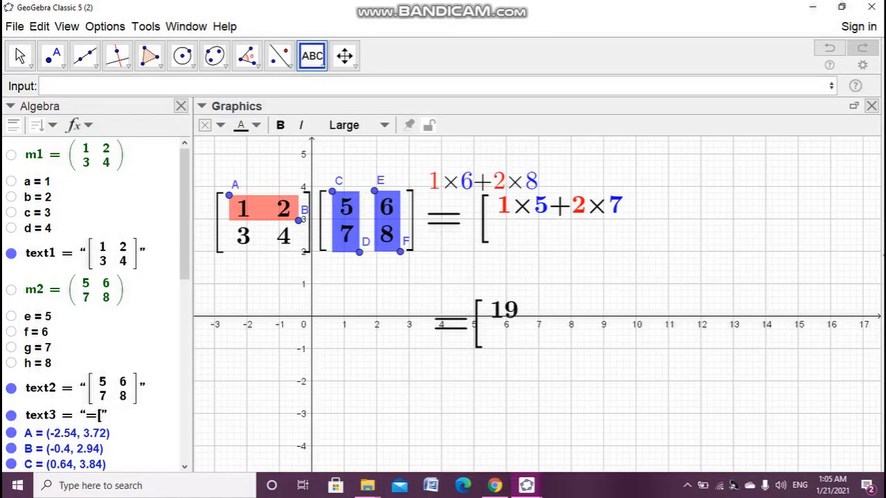
Step: Place the new product text 1×6+2×8 on the same line after 1×5+2×7 and make it bold
{"action": "left_click_drag", "start_coordinate": [483, 181], "coordinate": [713, 207]}
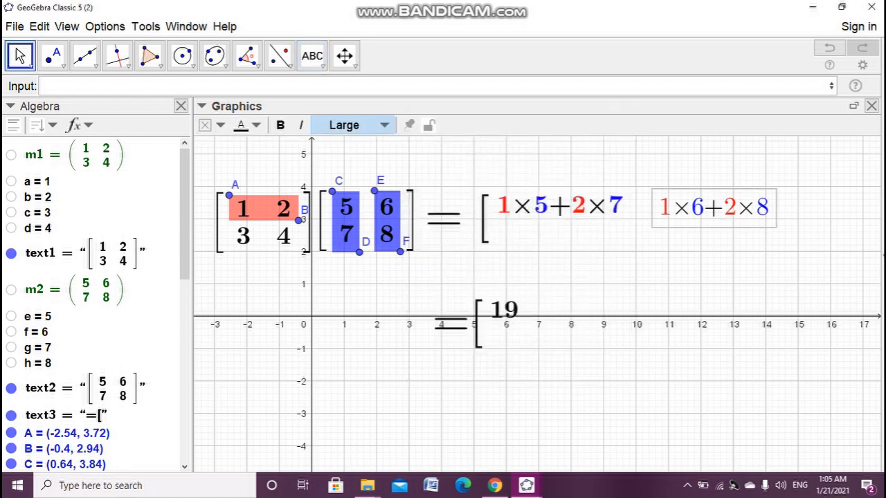
{"action": "left_click", "coordinate": [281, 125]}
{"action": "key", "text": "Escape"}
{"action": "left_click_drag", "start_coordinate": [723, 207], "coordinate": [729, 207]}
{"action": "left_click", "coordinate": [713, 266]}
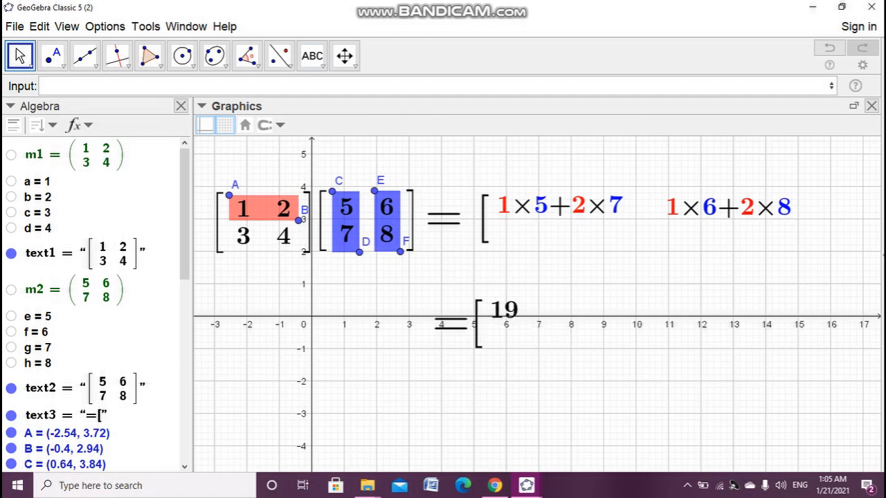
Step: Create a text linked to the value n and place it beside 19 in the result matrix's first row
{"action": "scroll", "coordinate": [111, 415], "scroll_direction": "down", "scroll_amount": 10}
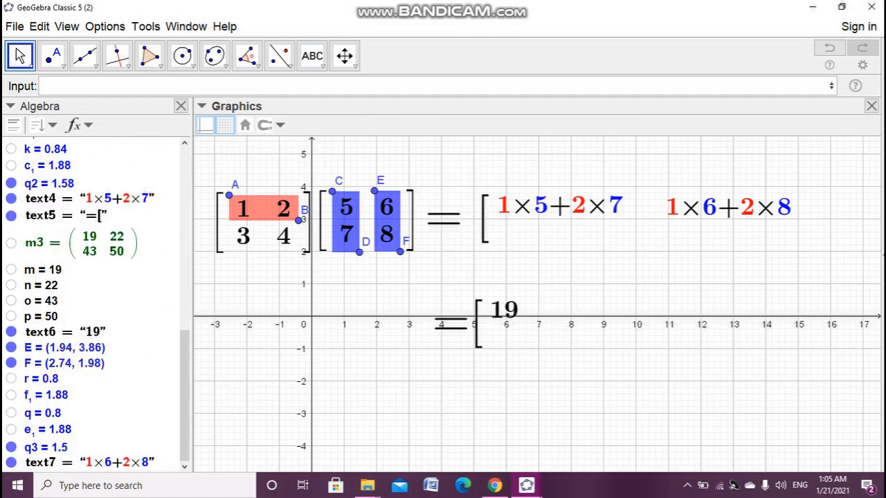
{"action": "left_click", "coordinate": [312, 55]}
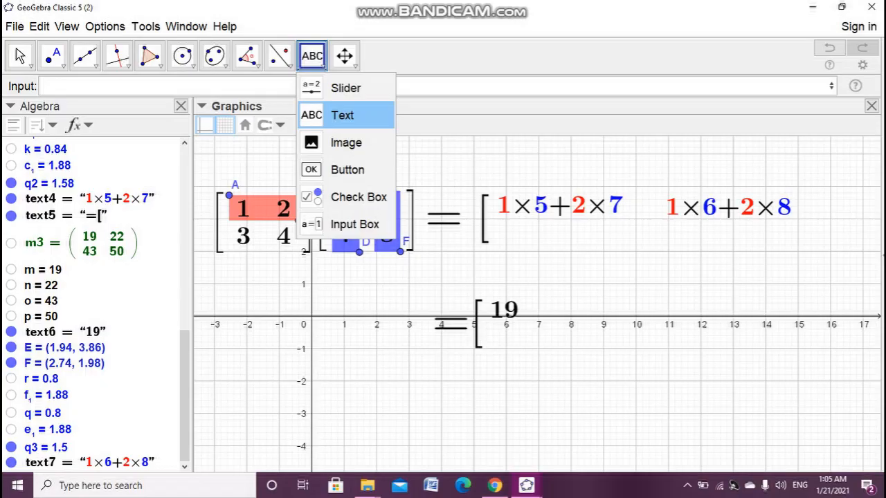
{"action": "left_click", "coordinate": [336, 113]}
{"action": "left_click", "coordinate": [582, 312]}
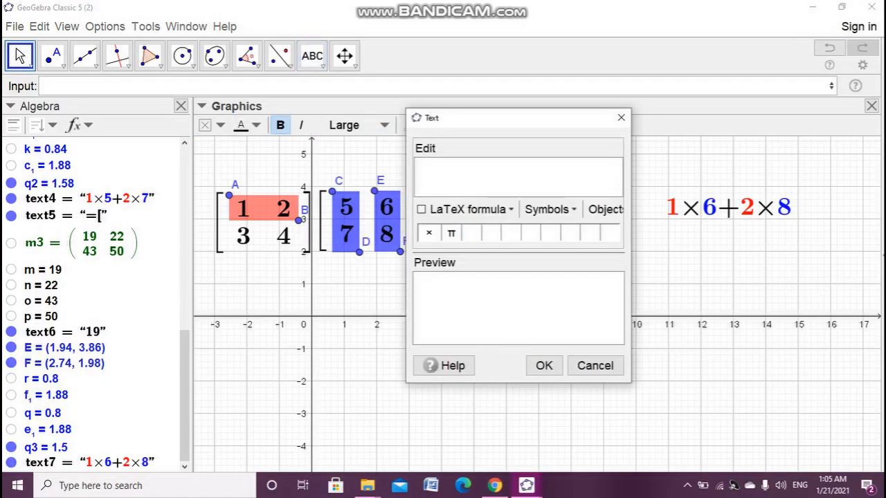
{"action": "left_click", "coordinate": [42, 286]}
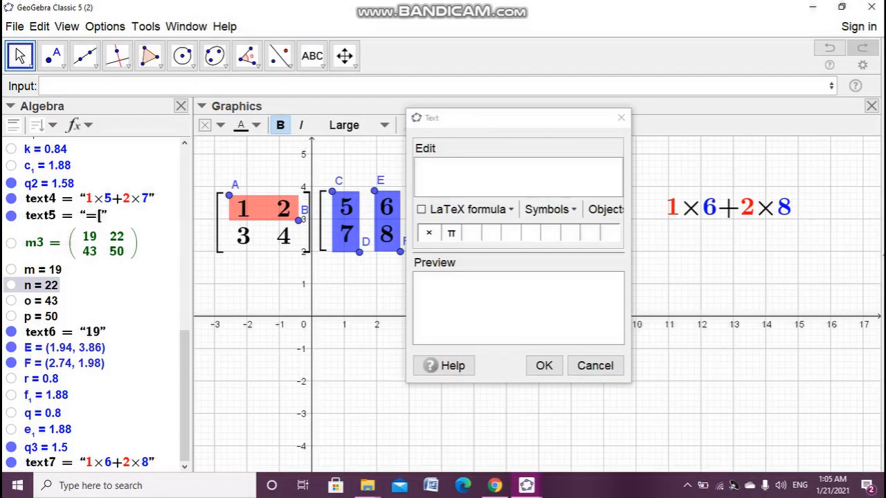
{"action": "left_click", "coordinate": [443, 174]}
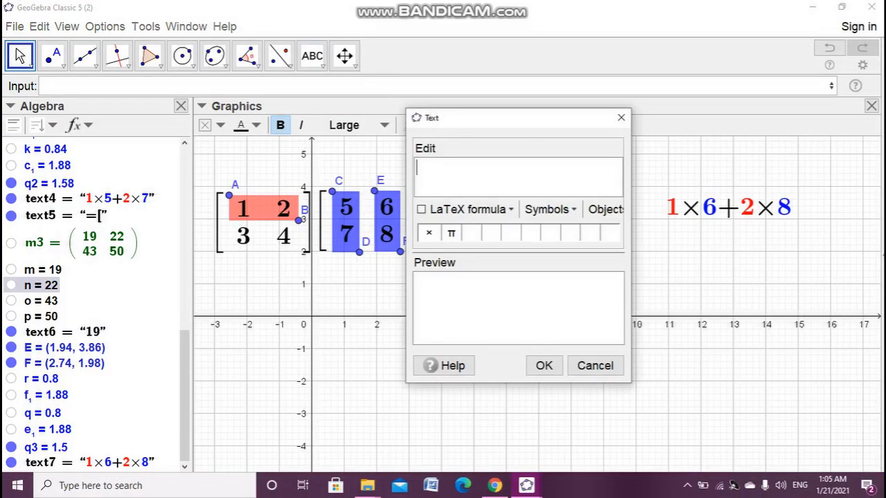
{"action": "left_click", "coordinate": [42, 285]}
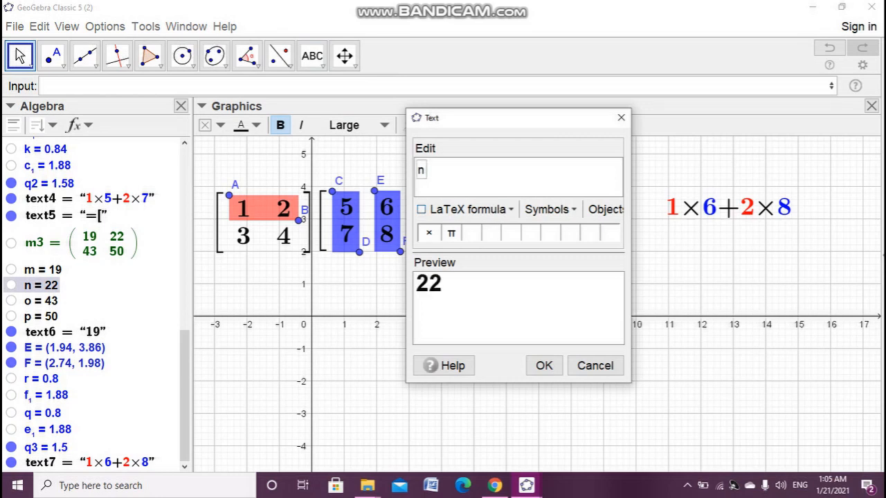
{"action": "left_click", "coordinate": [544, 366]}
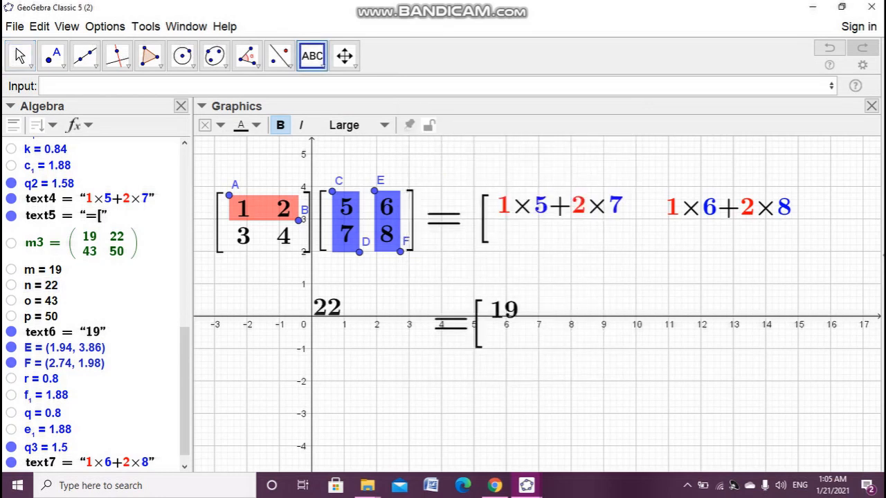
{"action": "left_click", "coordinate": [19, 56]}
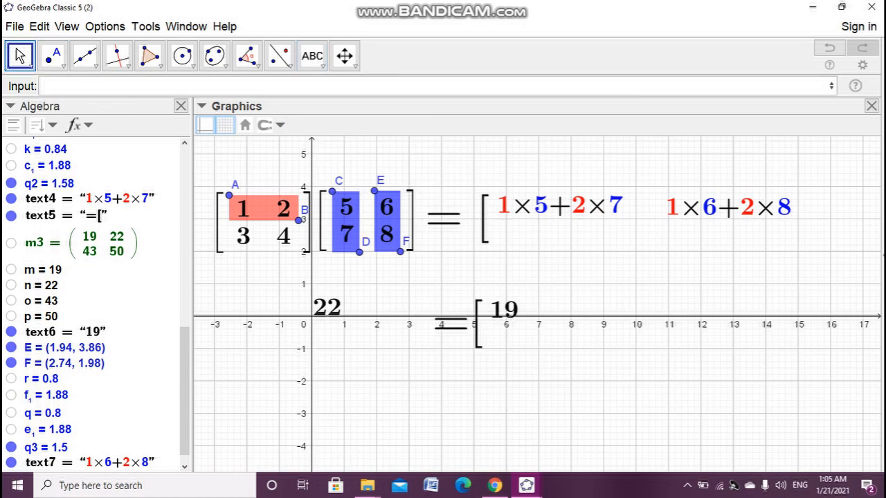
{"action": "left_click_drag", "start_coordinate": [328, 307], "coordinate": [575, 309]}
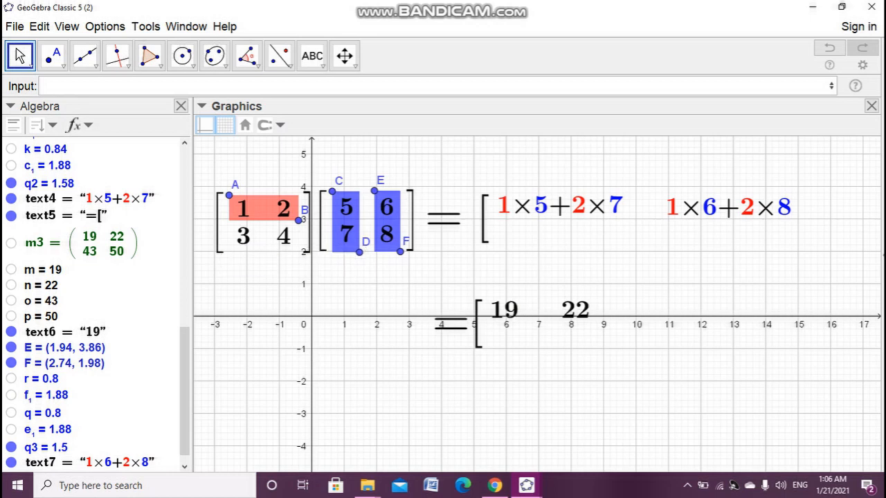
Step: Place two points at opposite corners around the second row (3 4) of the first matrix
{"action": "left_click", "coordinate": [53, 55]}
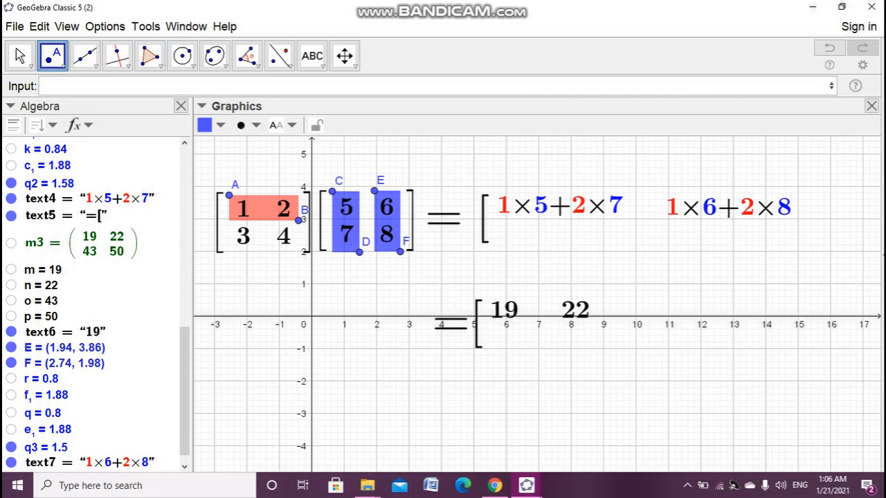
{"action": "left_click", "coordinate": [228, 227]}
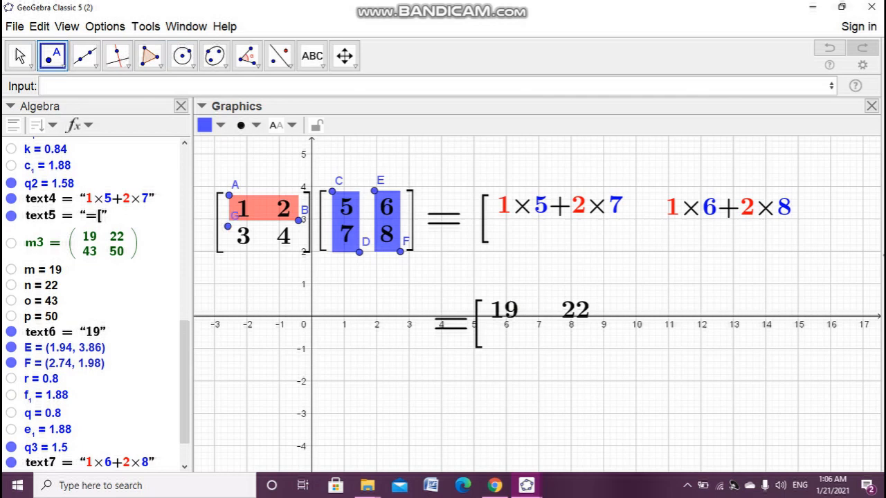
{"action": "left_click", "coordinate": [297, 248]}
{"action": "left_click", "coordinate": [20, 55]}
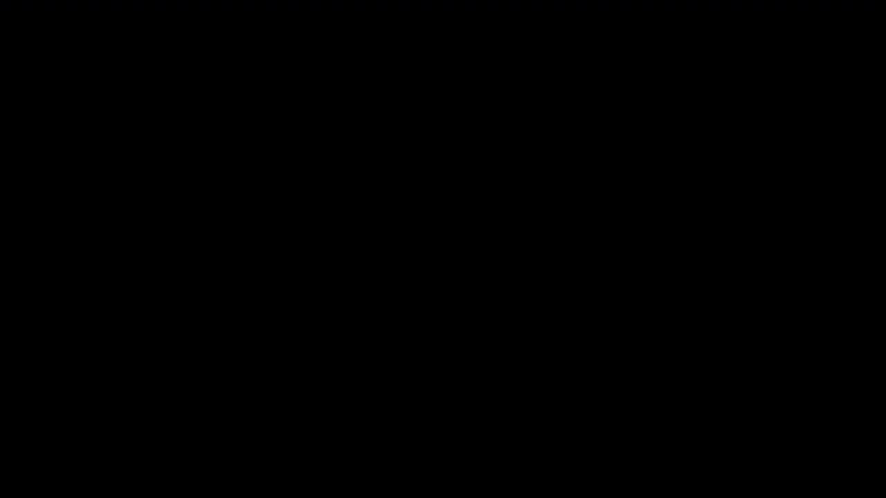
Step: Copy the Polygon definition of the red rectangle q1 and close its redefinition without changes
{"action": "scroll", "coordinate": [69, 405], "scroll_direction": "down", "scroll_amount": 2}
{"action": "scroll", "coordinate": [65, 400], "scroll_direction": "up", "scroll_amount": 5}
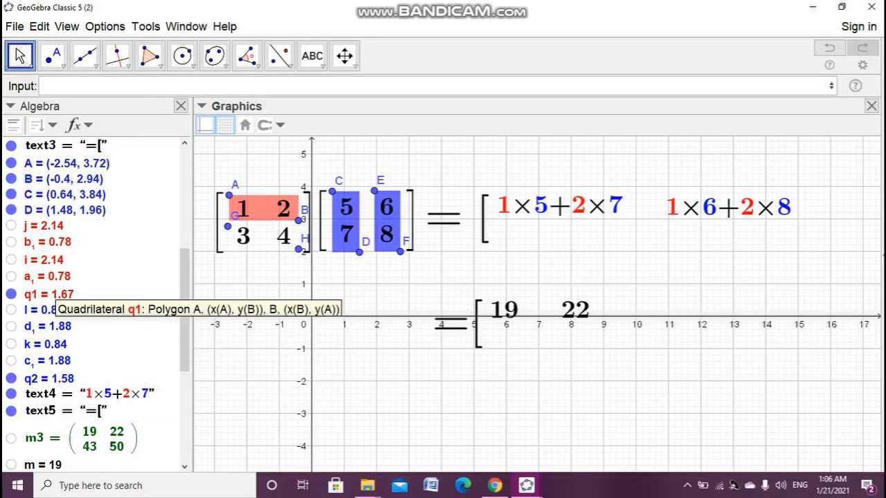
{"action": "scroll", "coordinate": [48, 304], "scroll_direction": "up", "scroll_amount": 2}
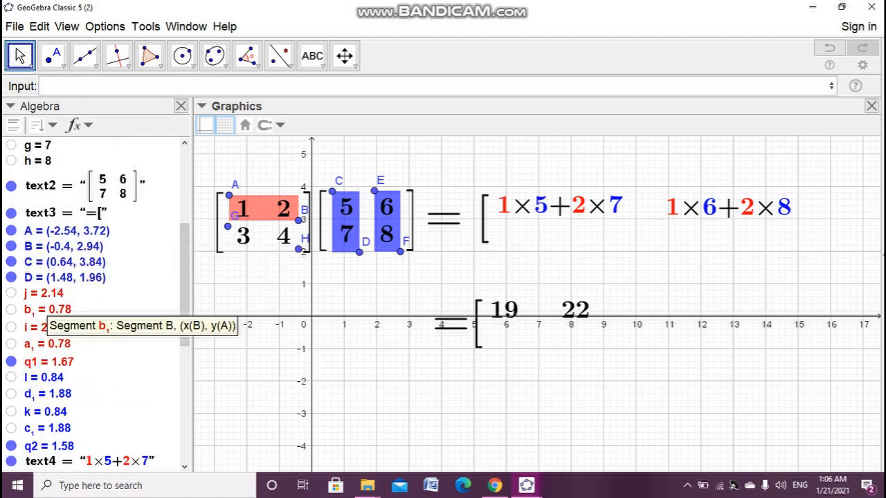
{"action": "double_click", "coordinate": [44, 362]}
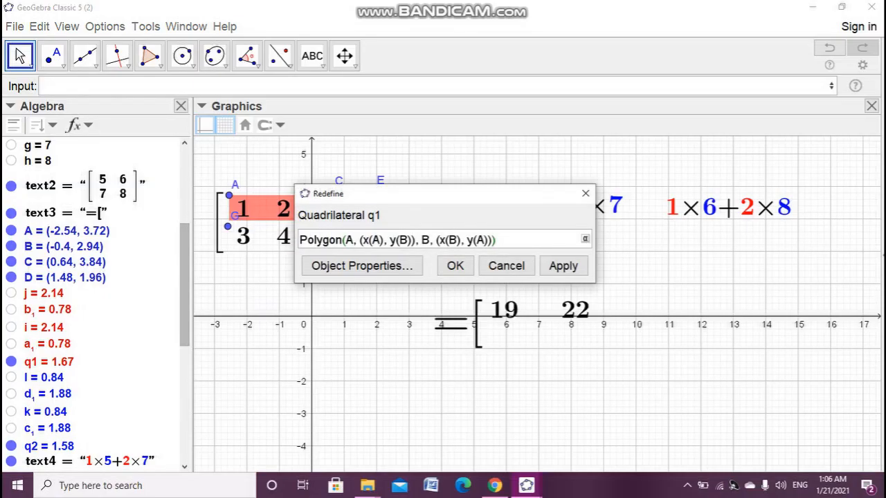
{"action": "key", "text": "ctrl+a"}
{"action": "key", "text": "ctrl+c"}
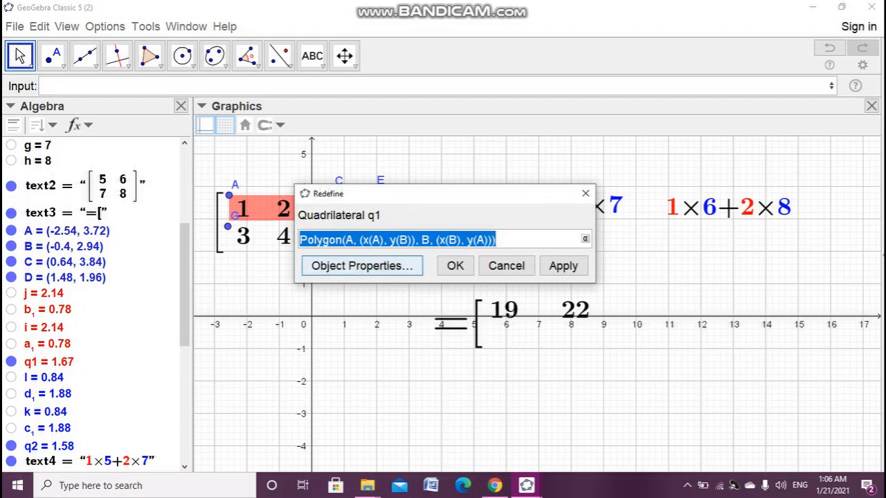
{"action": "left_click", "coordinate": [455, 266]}
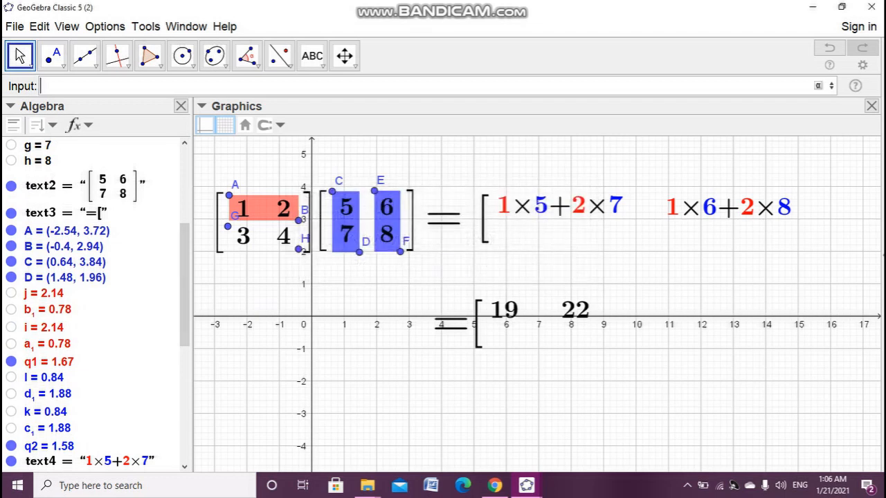
Step: Enter the copied rectangle Polygon command in the input bar and replace each point A reference with G
{"action": "key", "text": "ctrl+v"}
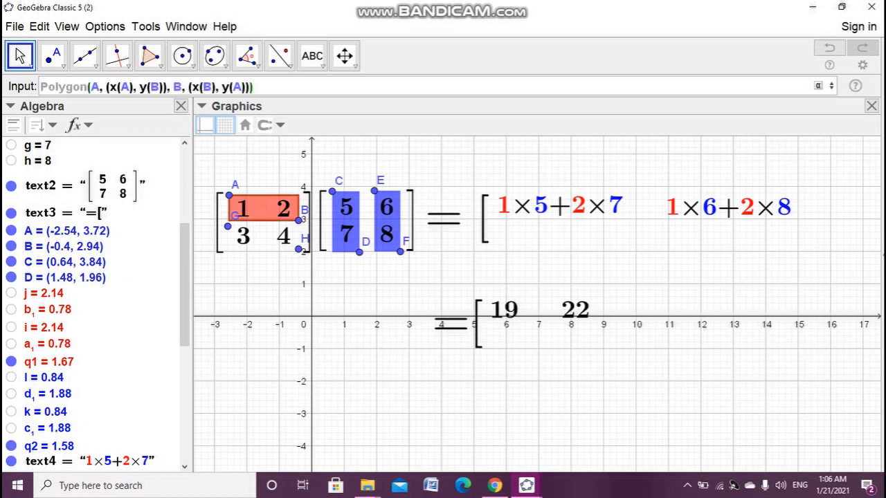
{"action": "left_click", "coordinate": [99, 87]}
{"action": "key", "text": "BackSpace"}
{"action": "type", "text": "G"}
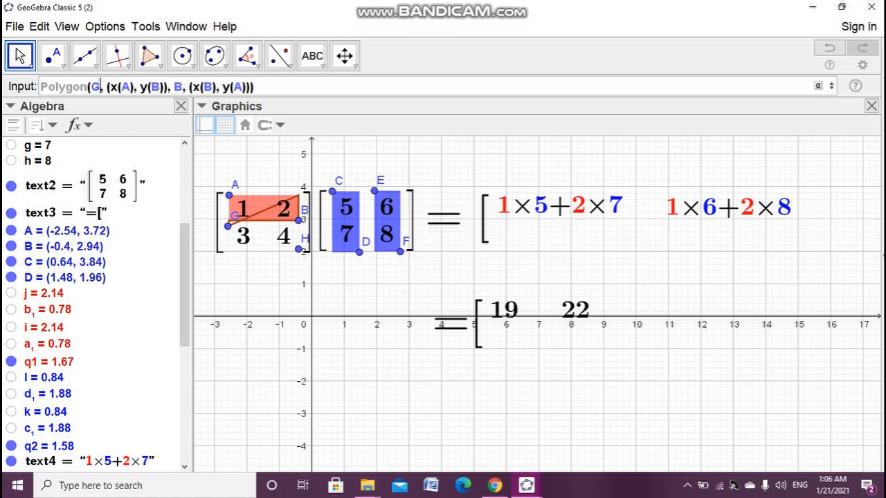
{"action": "left_click", "coordinate": [130, 86]}
{"action": "key", "text": "BackSpace"}
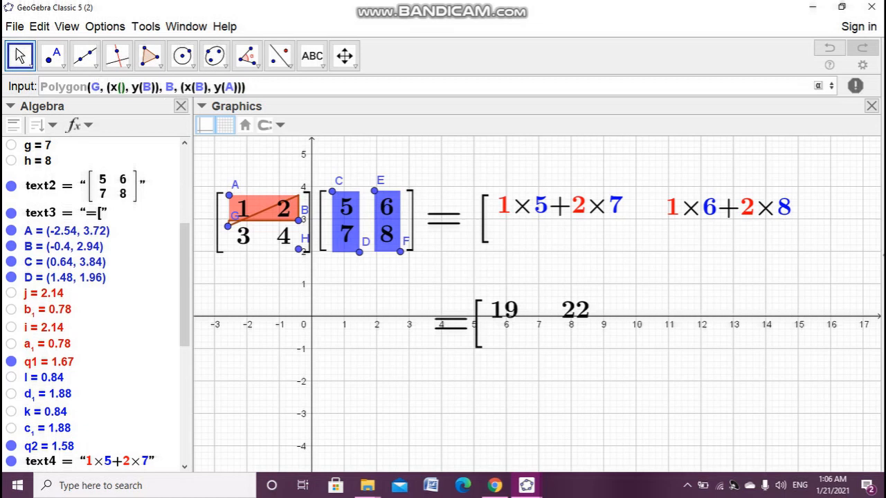
{"action": "type", "text": "G"}
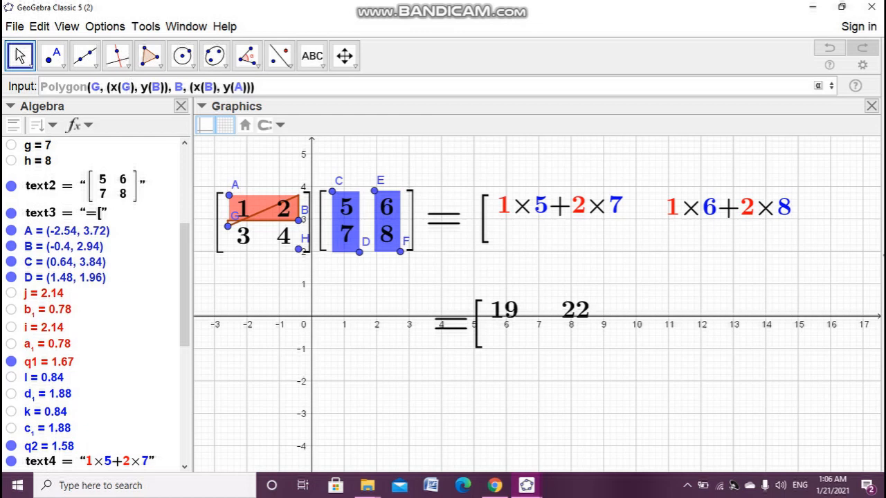
{"action": "left_click", "coordinate": [243, 87]}
{"action": "key", "text": "BackSpace"}
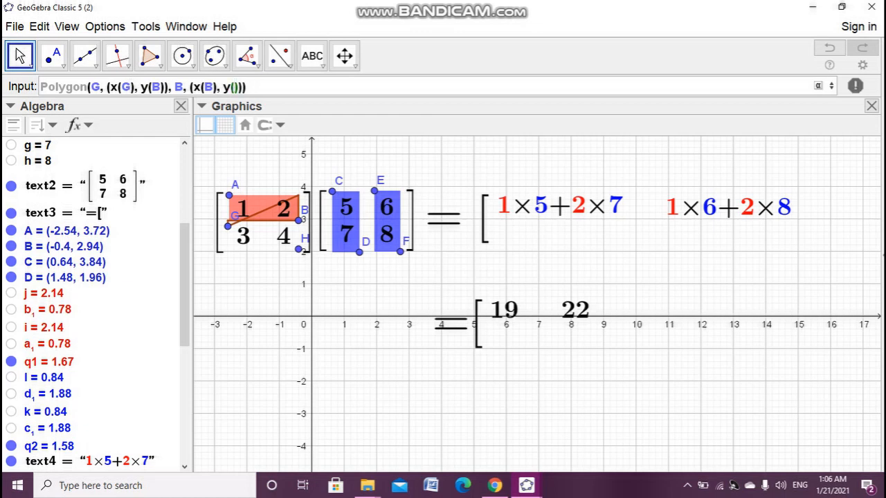
{"action": "type", "text": "G"}
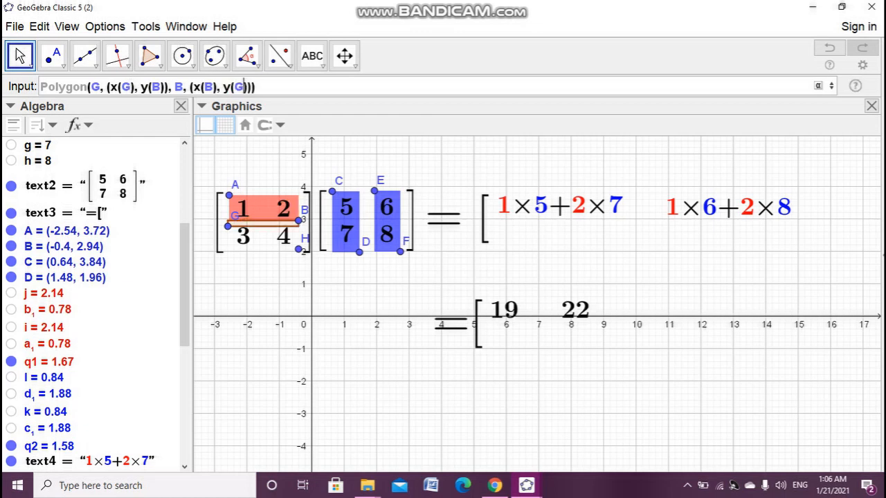
Step: Replace each B with H and create Polygon(G, (x(G), y(H)), H, (x(H), y(G))) around the first matrix's second row
{"action": "left_click", "coordinate": [205, 87]}
{"action": "left_click", "coordinate": [213, 87]}
{"action": "key", "text": "BackSpace"}
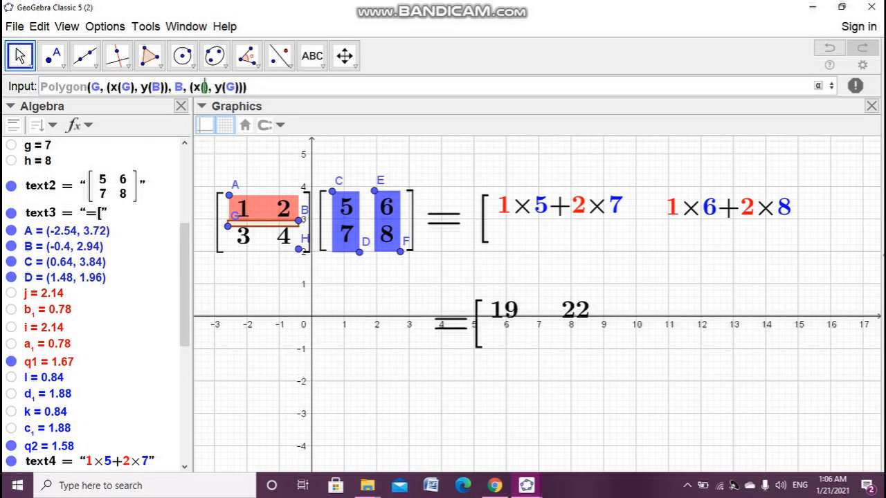
{"action": "type", "text": "H"}
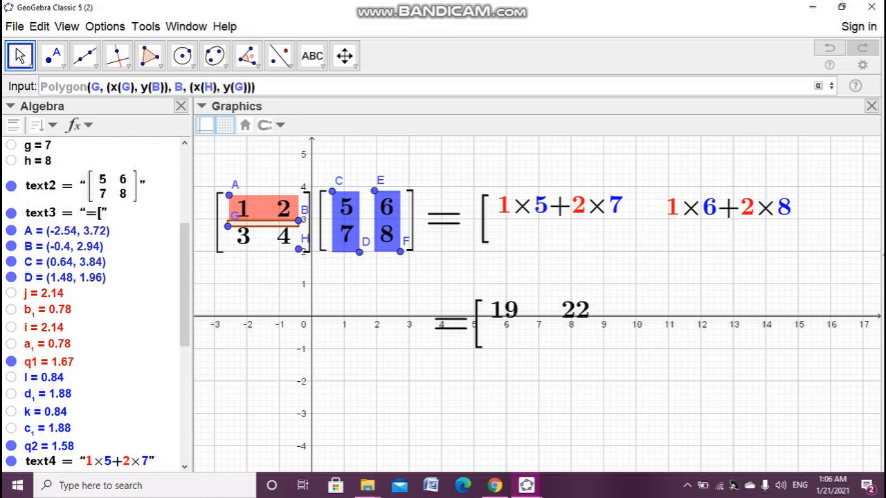
{"action": "left_click", "coordinate": [184, 86]}
{"action": "key", "text": "BackSpace"}
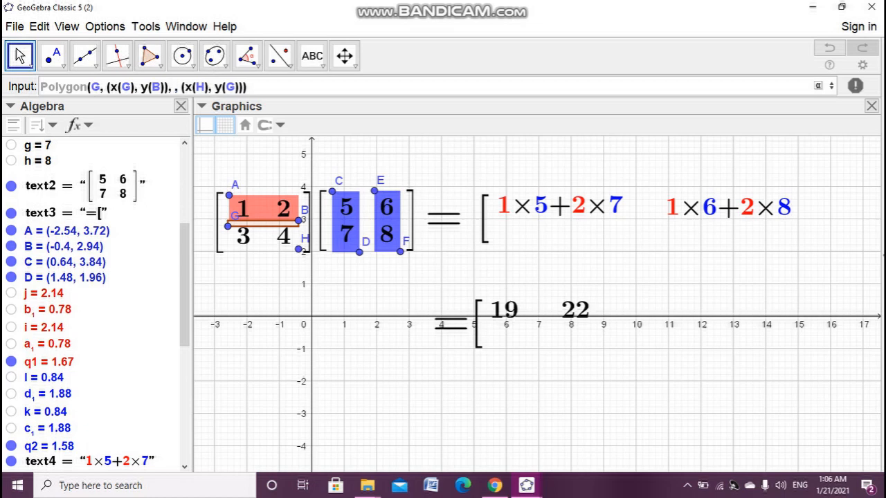
{"action": "type", "text": "H"}
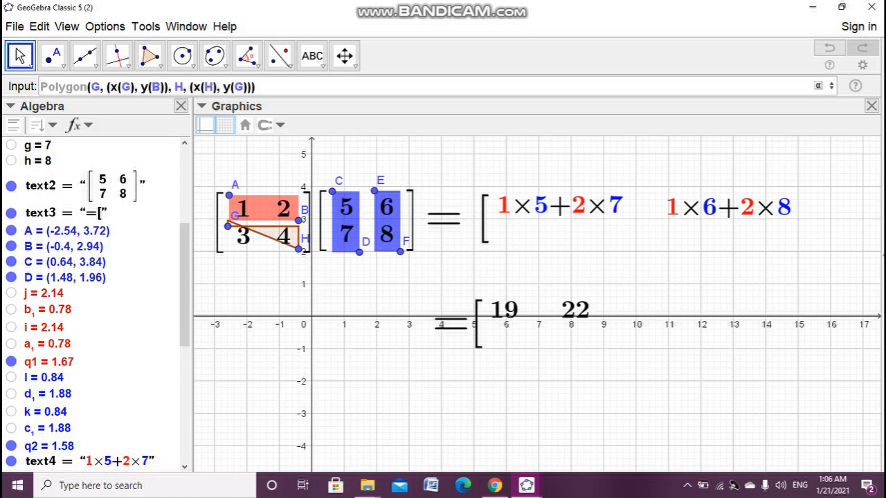
{"action": "key", "text": "BackSpace"}
{"action": "type", "text": "H"}
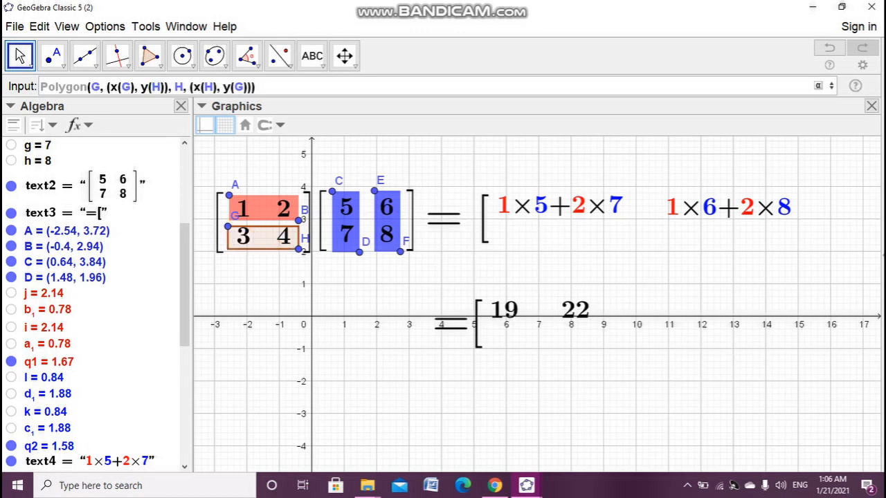
{"action": "key", "text": "Return"}
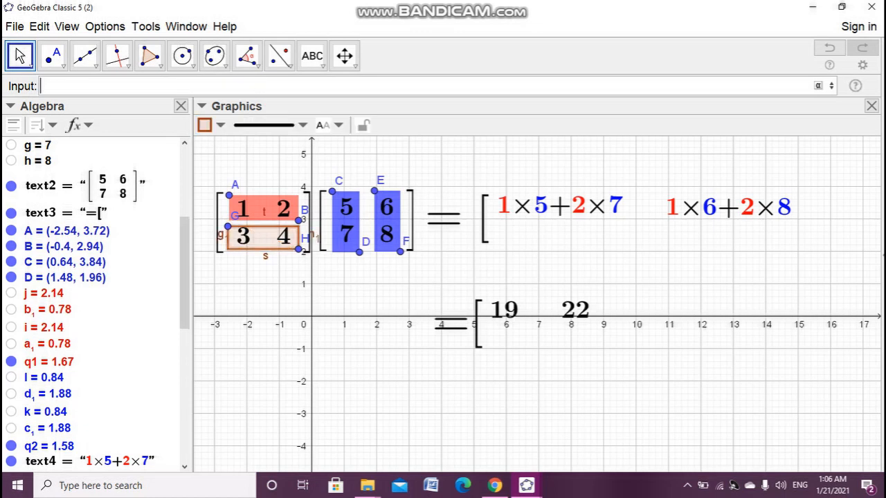
Step: Move point G to about (-2.5, 2.84) so the second-row rectangle lines up with the first-row one
{"action": "key", "text": "Escape"}
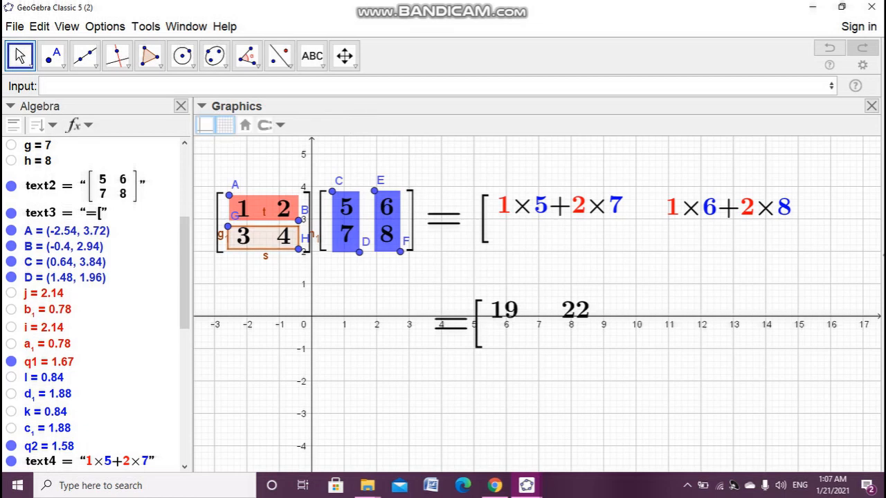
{"action": "left_click", "coordinate": [222, 234]}
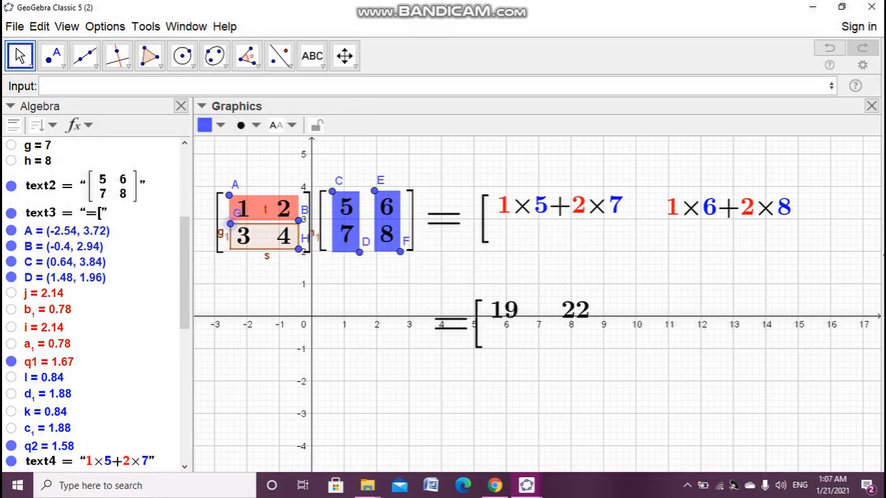
{"action": "key", "text": "Escape"}
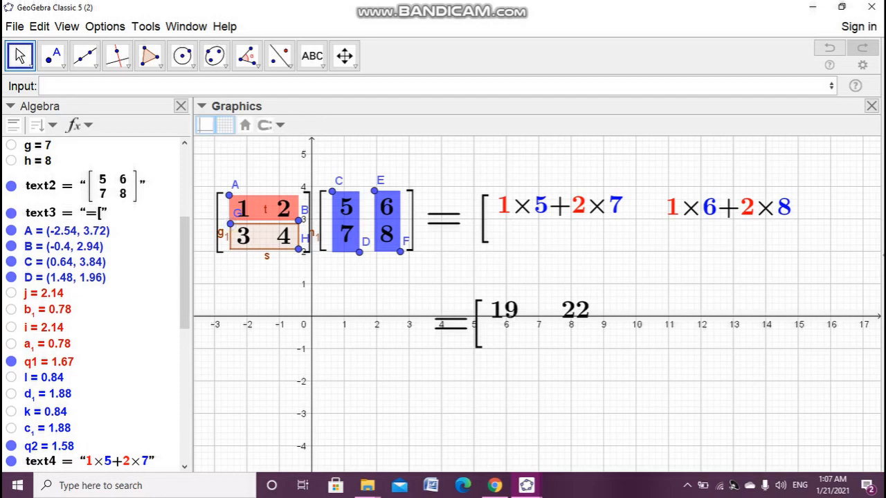
Step: Reduce the line thickness of the new second-row rectangle q4 to the minimum so its outline disappears
{"action": "left_click_drag", "start_coordinate": [184, 273], "coordinate": [184, 407]}
{"action": "left_click", "coordinate": [49, 464]}
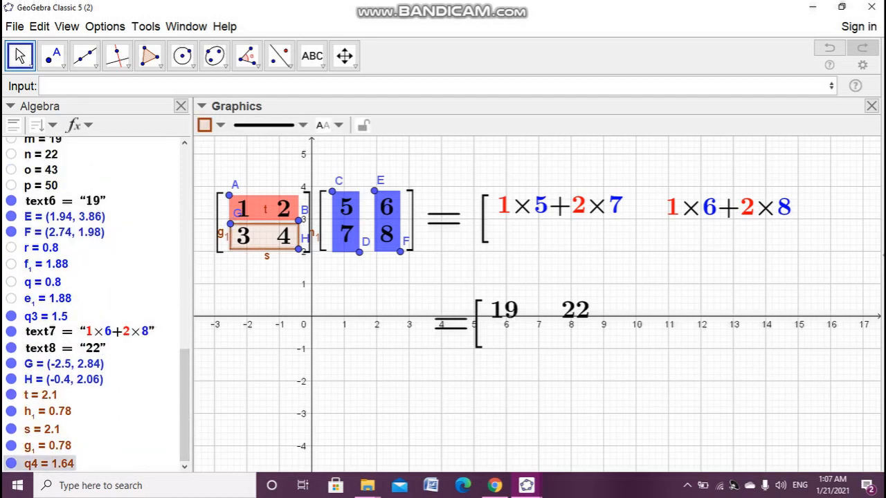
{"action": "left_click", "coordinate": [267, 124]}
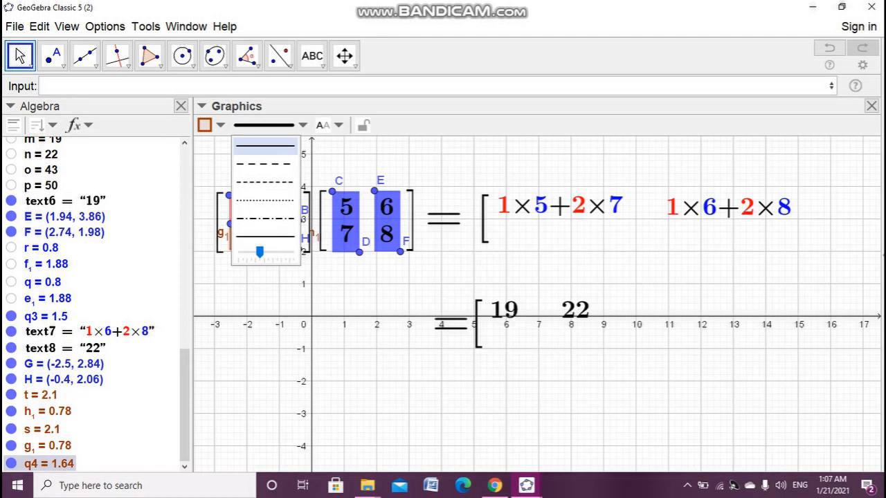
{"action": "left_click_drag", "start_coordinate": [258, 252], "coordinate": [235, 253]}
{"action": "left_click", "coordinate": [239, 290]}
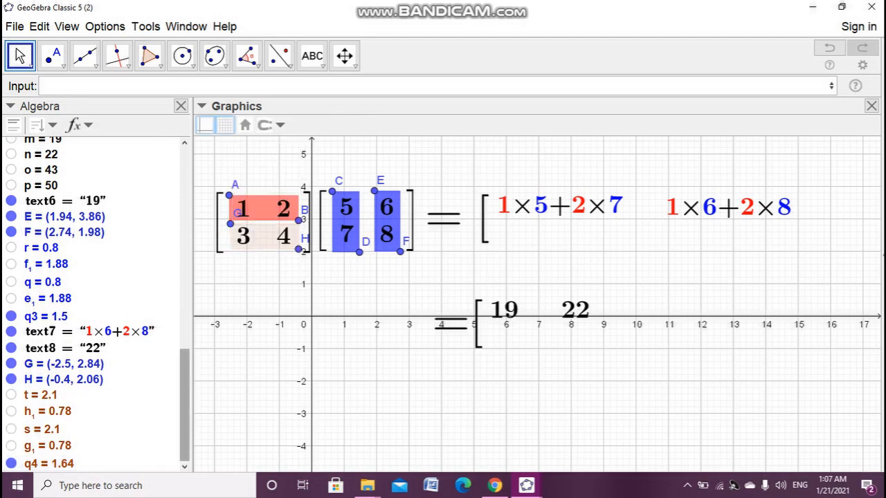
Step: Color the second-row rectangle q4 red and adjust its fill opacity to match the first-row rectangle
{"action": "left_click", "coordinate": [49, 464]}
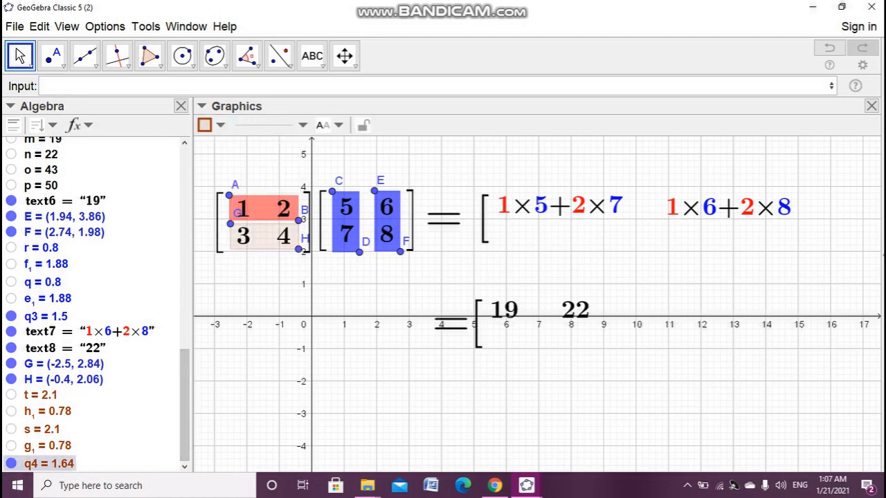
{"action": "left_click", "coordinate": [204, 125]}
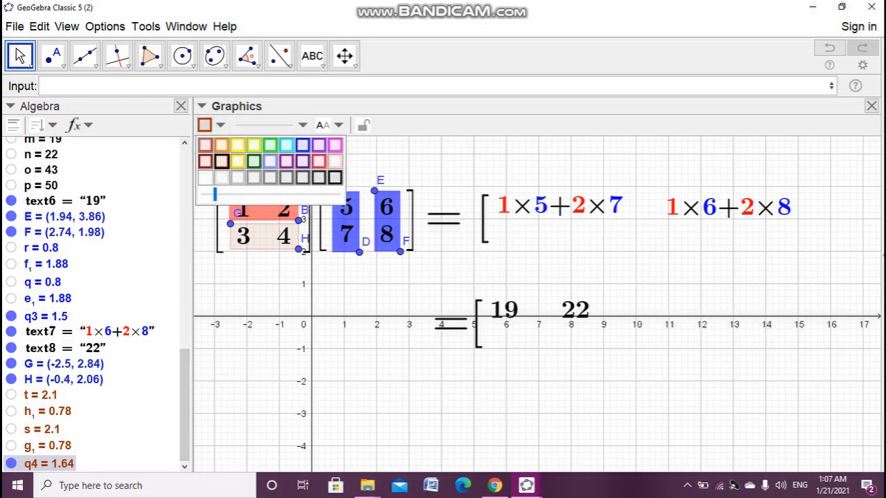
{"action": "left_click_drag", "start_coordinate": [215, 195], "coordinate": [285, 194]}
{"action": "left_click", "coordinate": [377, 291]}
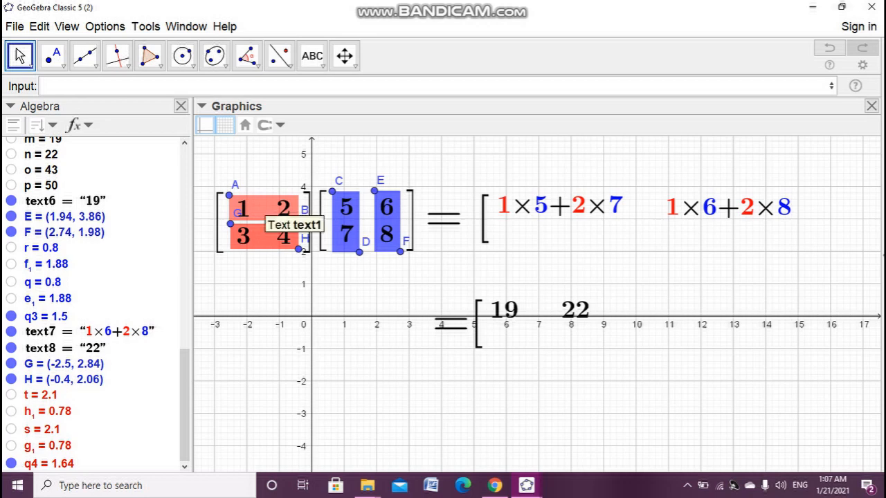
{"action": "left_click", "coordinate": [48, 464]}
{"action": "left_click", "coordinate": [211, 125]}
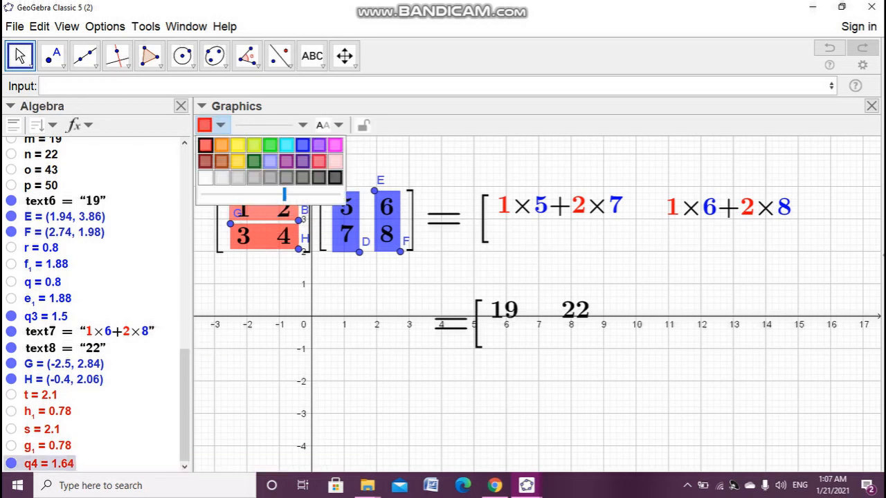
{"action": "left_click", "coordinate": [377, 291]}
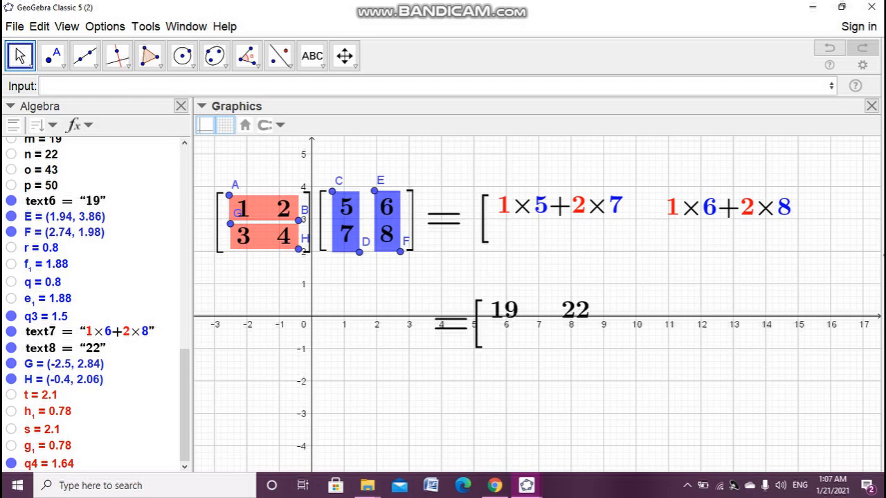
Step: Start a new LaTeX text with \text{\textcolor{red} followed by the inserted object c
{"action": "left_click", "coordinate": [312, 56]}
{"action": "left_click", "coordinate": [317, 113]}
{"action": "left_click", "coordinate": [410, 117]}
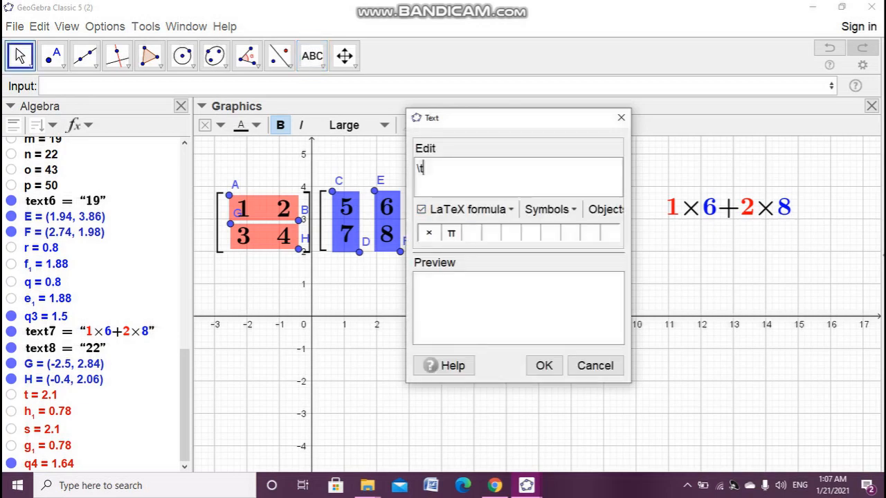
{"action": "type", "text": "ext{\\textc"}
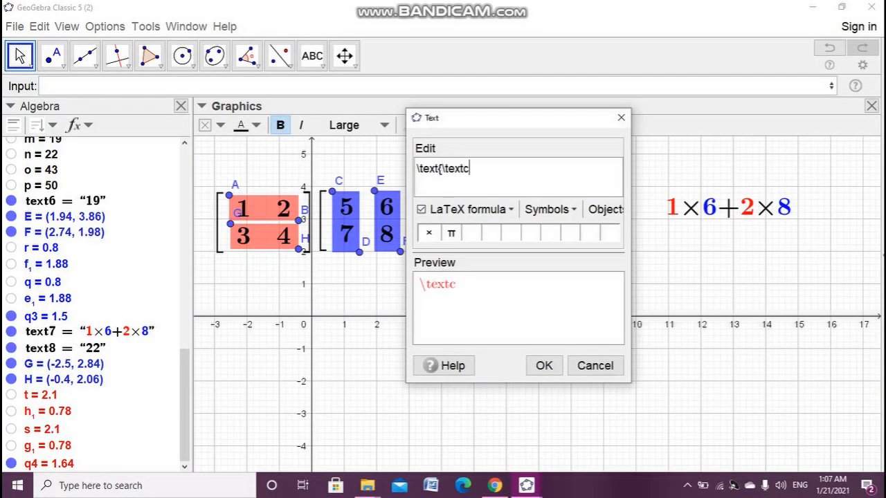
{"action": "type", "text": "olor"}
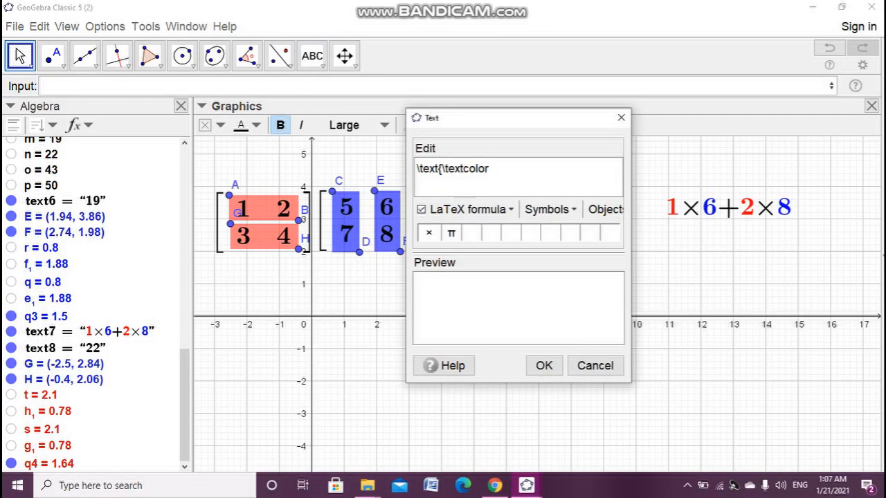
{"action": "type", "text": "{red}"}
{"action": "scroll", "coordinate": [41, 277], "scroll_direction": "up", "scroll_amount": 10}
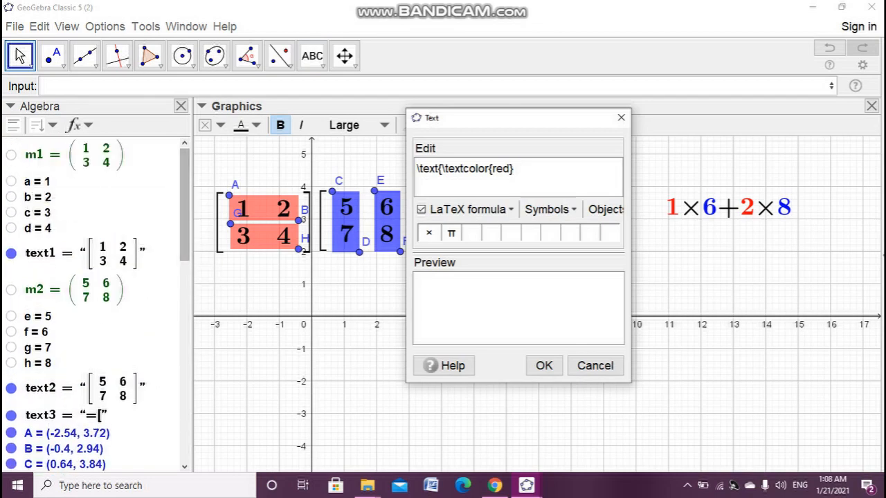
{"action": "left_click", "coordinate": [35, 212]}
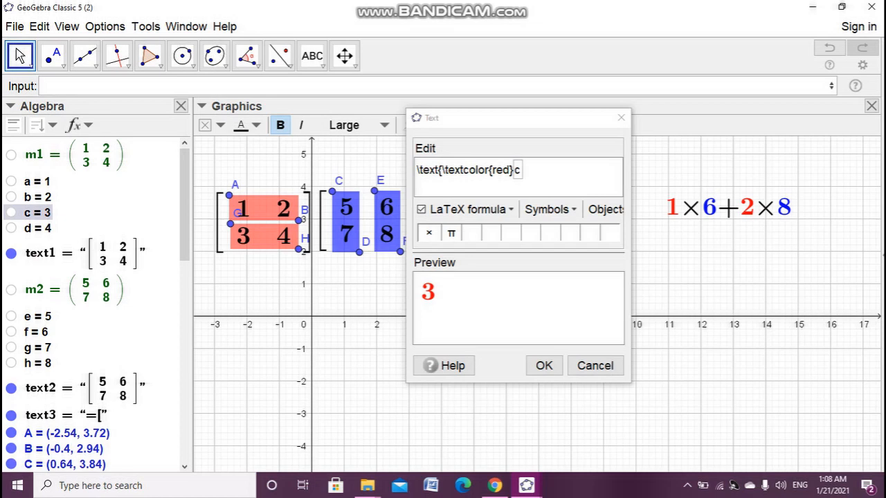
Step: Continue the LaTeX text with a × symbol and \textcolor{blue} followed by the inserted object e
{"action": "left_click", "coordinate": [429, 232]}
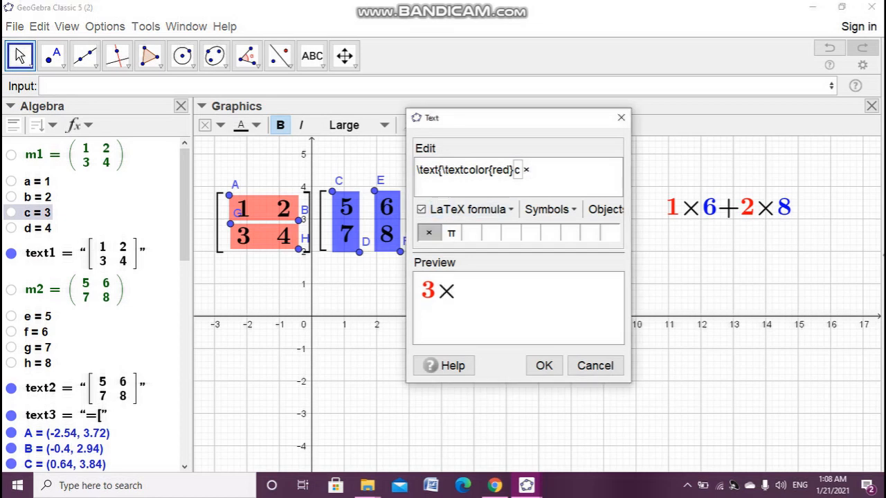
{"action": "type", "text": "\\textc"}
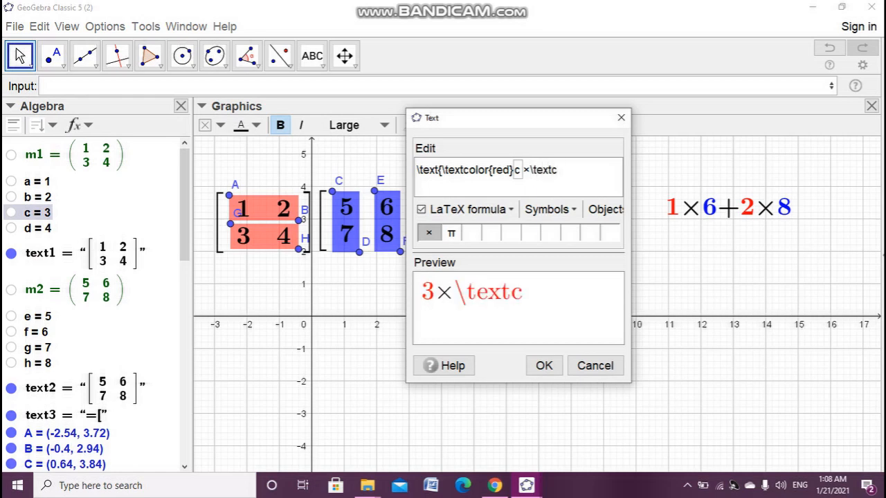
{"action": "type", "text": "olor"}
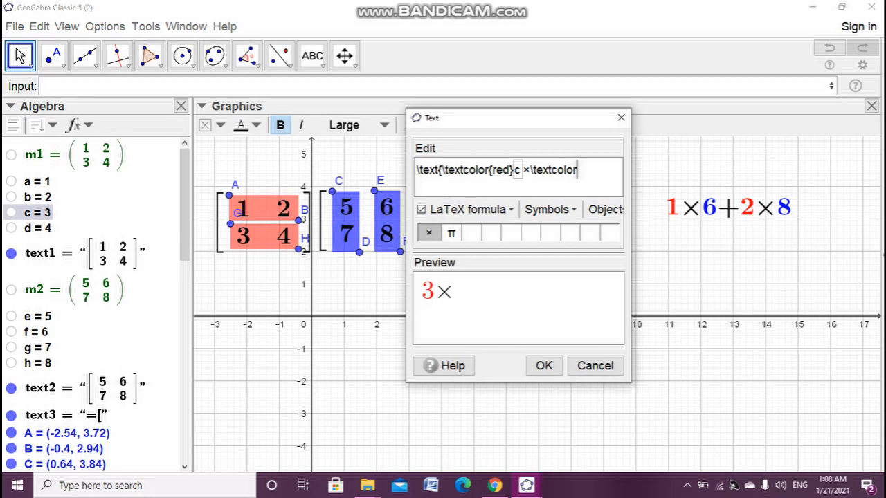
{"action": "type", "text": "{blu"}
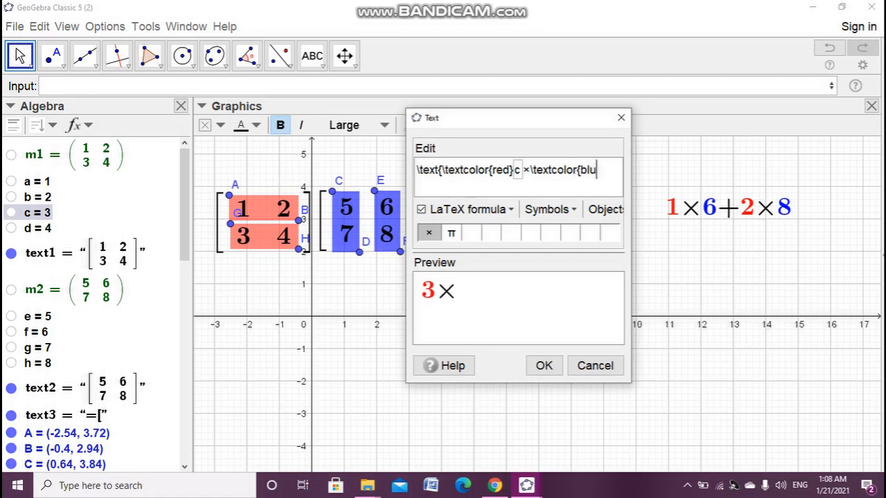
{"action": "type", "text": "e}"}
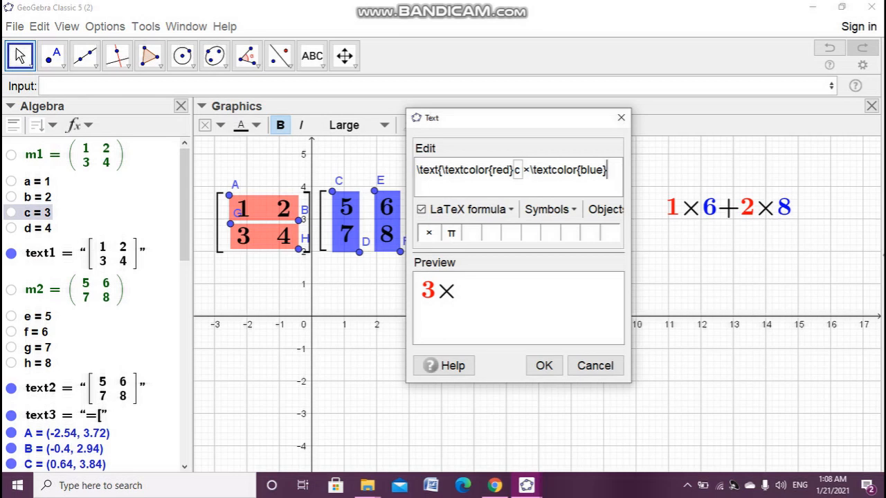
{"action": "left_click", "coordinate": [37, 316]}
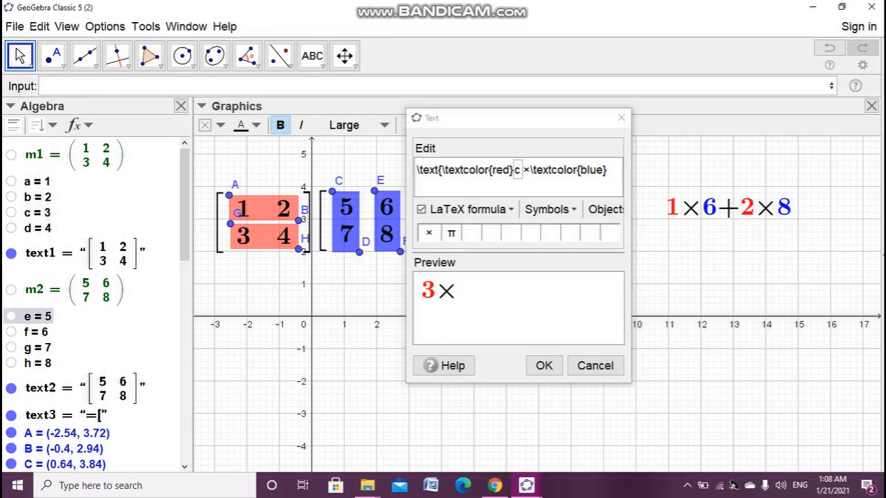
Step: Continue the formula with +\textcolor{red} followed by the inserted object d
{"action": "type", "text": "+"}
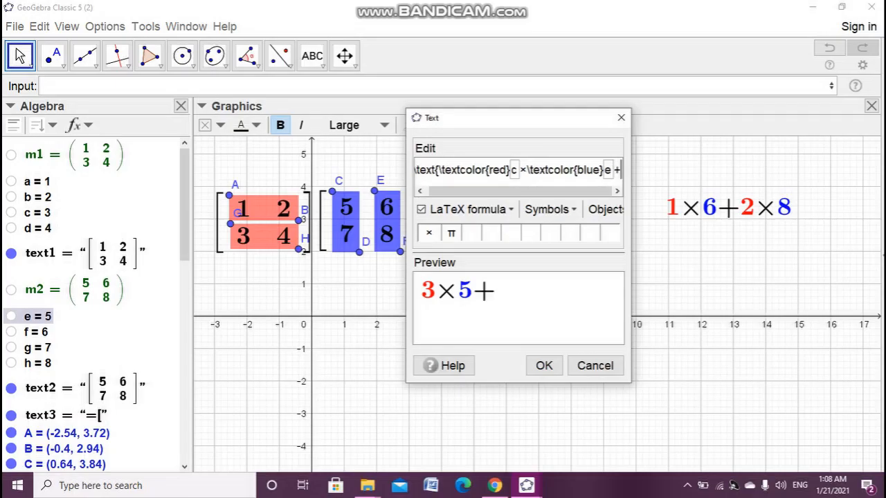
{"action": "type", "text": "\tex"}
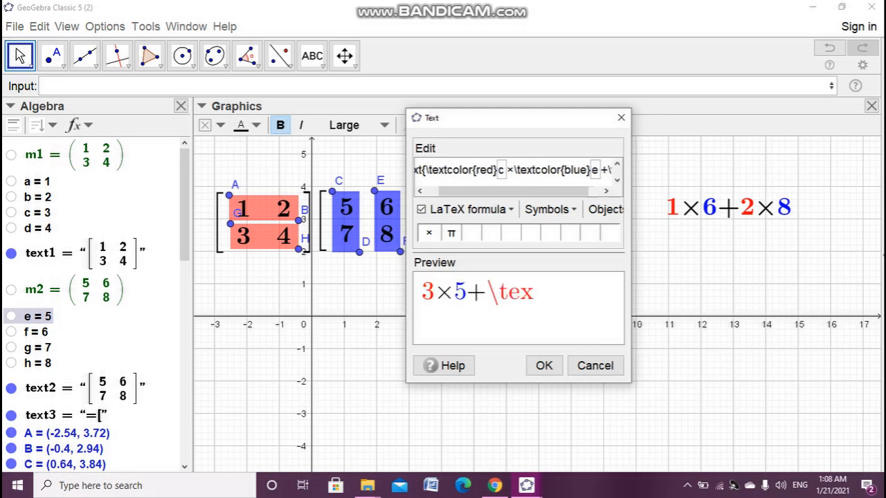
{"action": "type", "text": "tcol"}
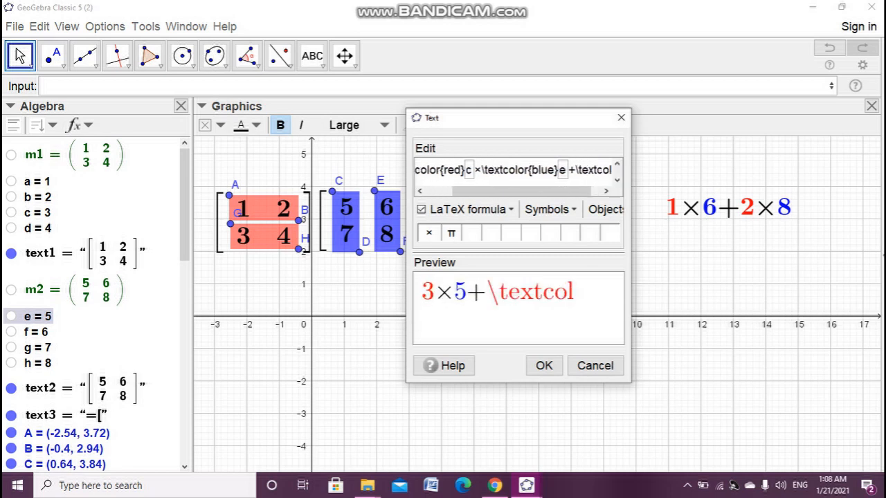
{"action": "type", "text": "or{"}
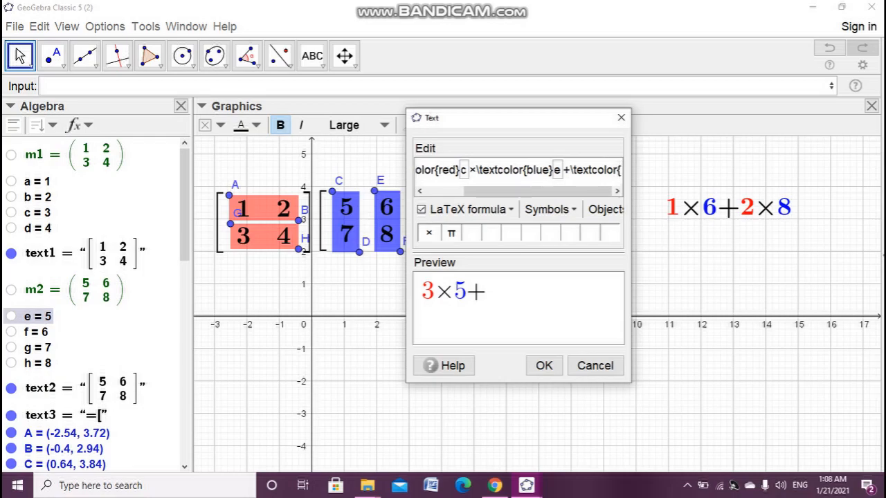
{"action": "type", "text": "red}"}
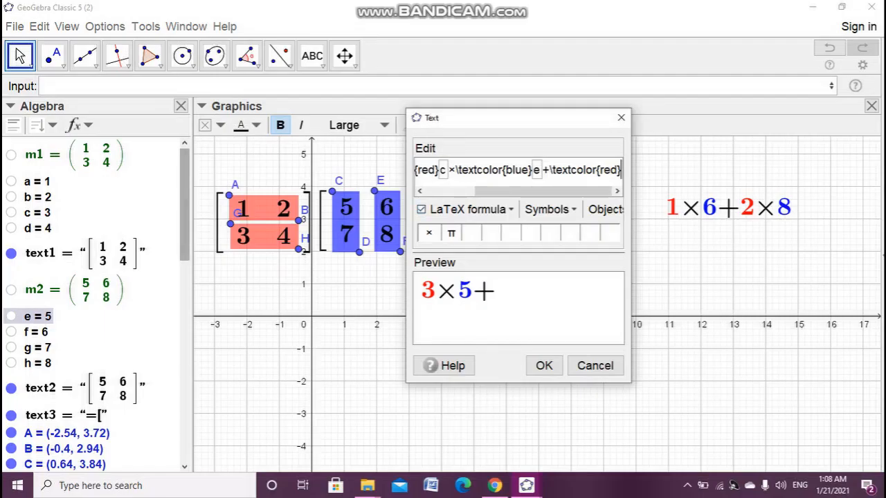
{"action": "left_click", "coordinate": [39, 227]}
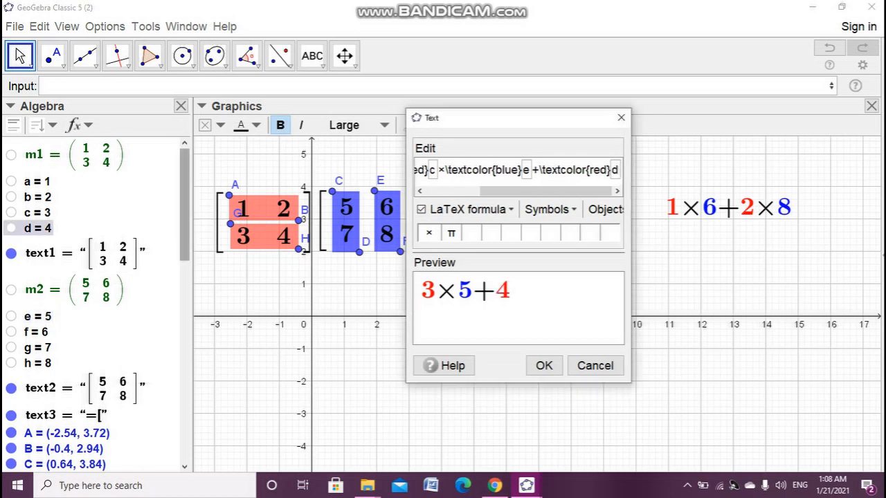
Step: Complete the formula with ×\textcolor{blue} and the inserted object g, then copy its full code and create the text
{"action": "left_click", "coordinate": [428, 232]}
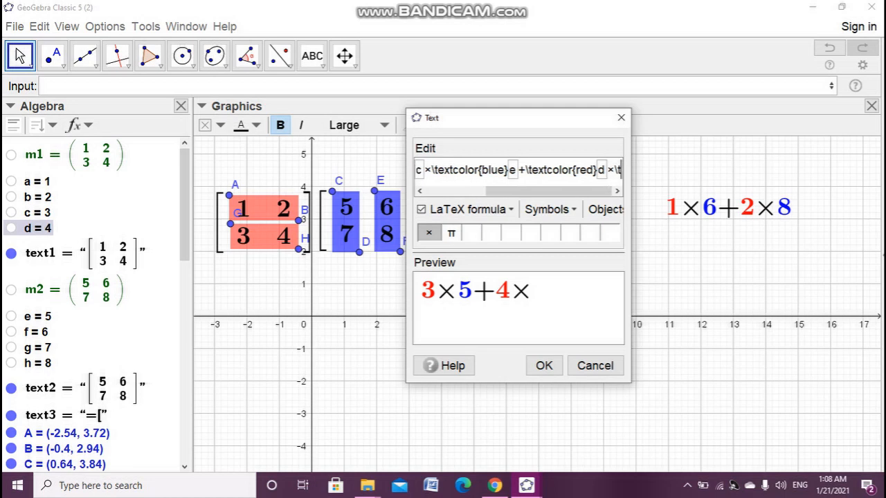
{"action": "type", "text": "extc"}
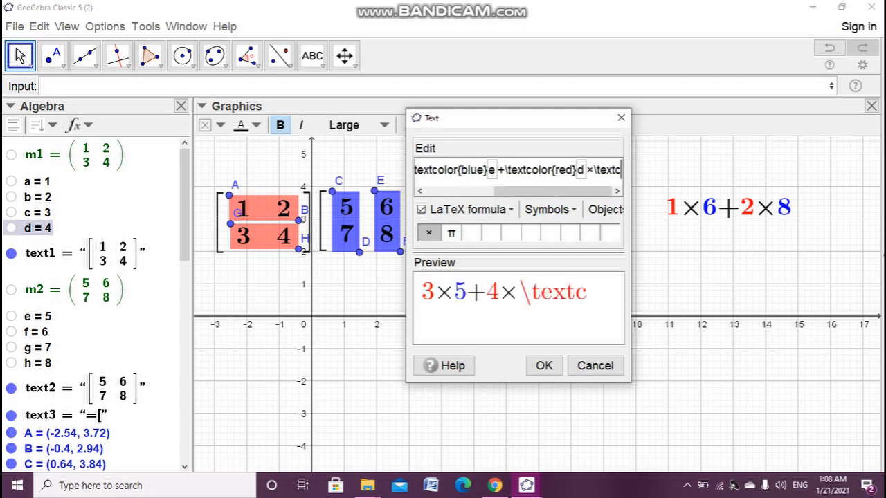
{"action": "type", "text": "olo"}
{"action": "type", "text": "r"}
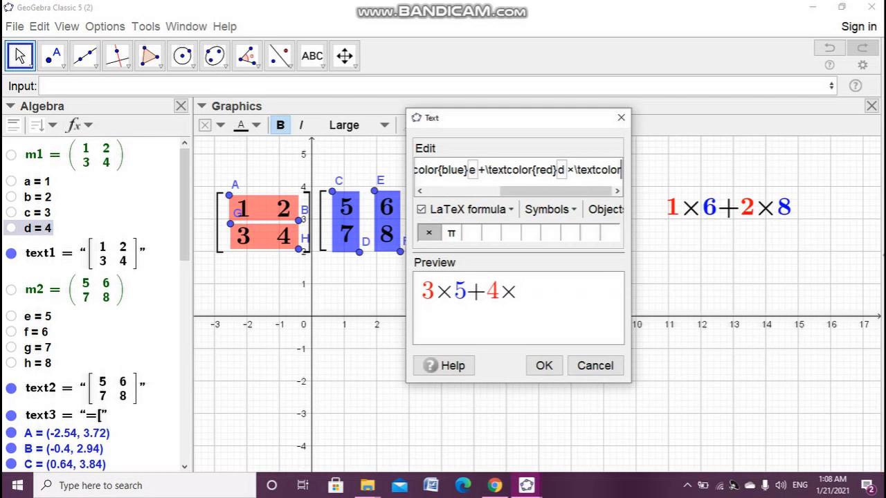
{"action": "type", "text": "{bl"}
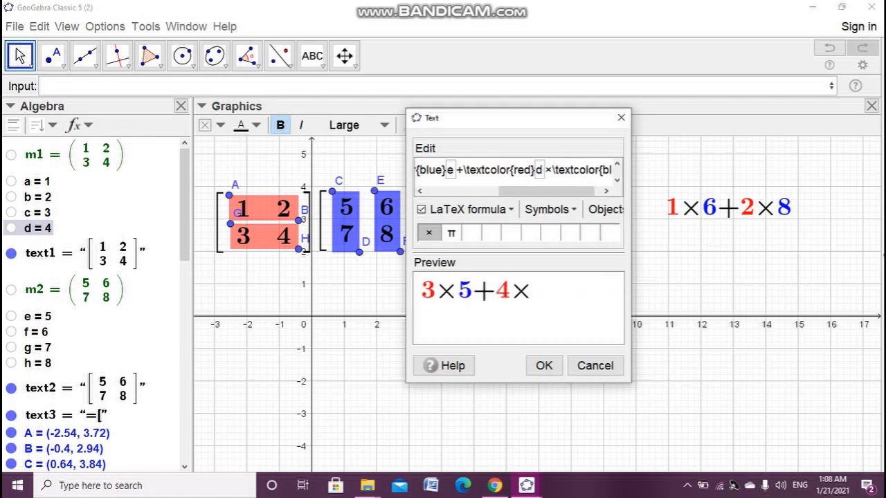
{"action": "type", "text": "ue"}
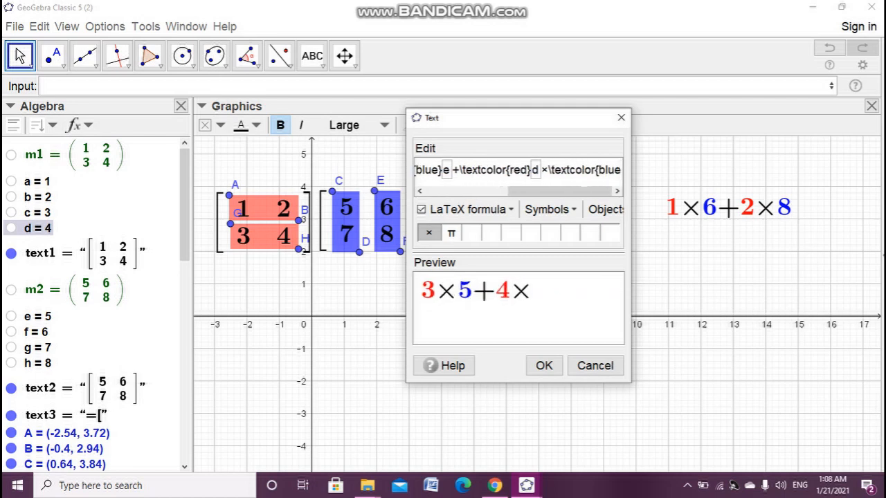
{"action": "type", "text": "}"}
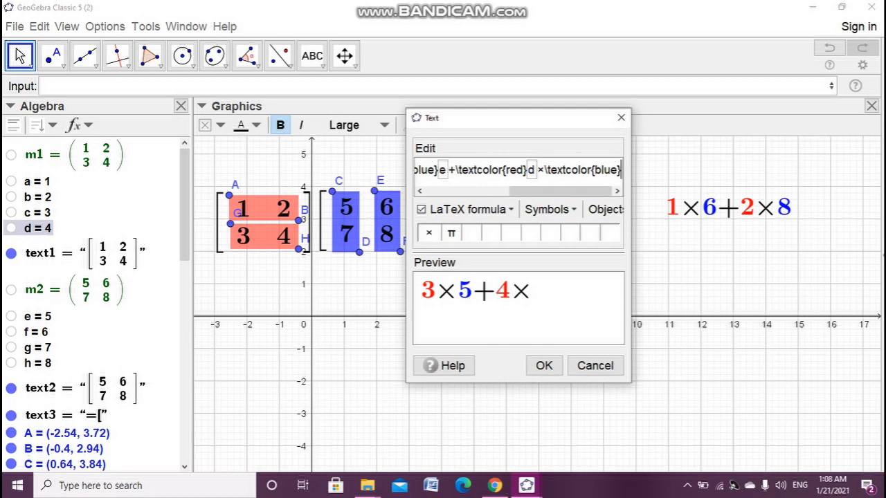
{"action": "left_click", "coordinate": [38, 348]}
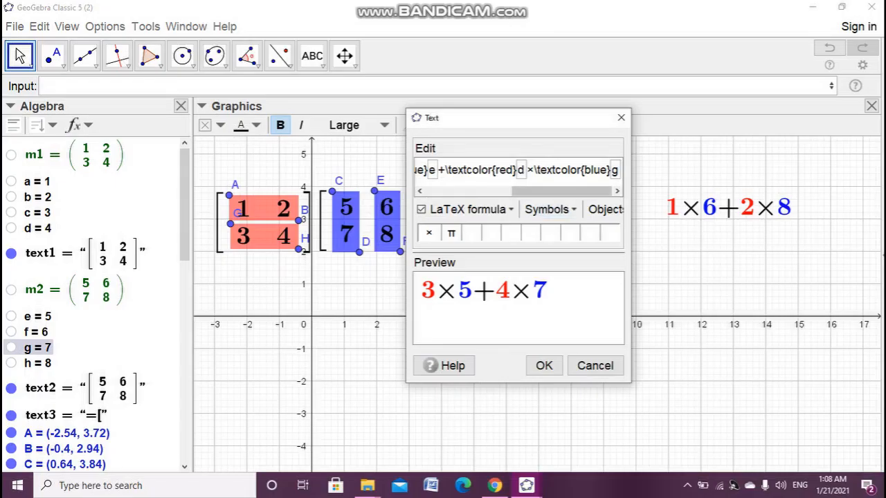
{"action": "key", "text": "ctrl+a"}
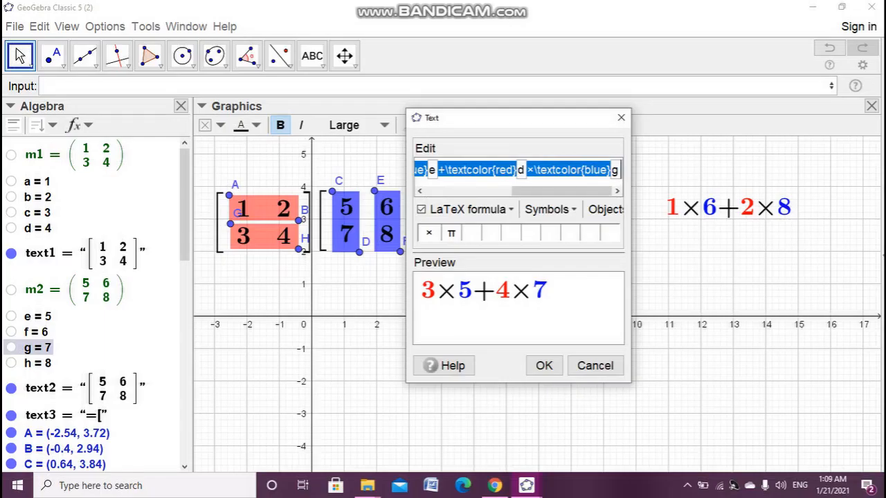
{"action": "left_click", "coordinate": [544, 366]}
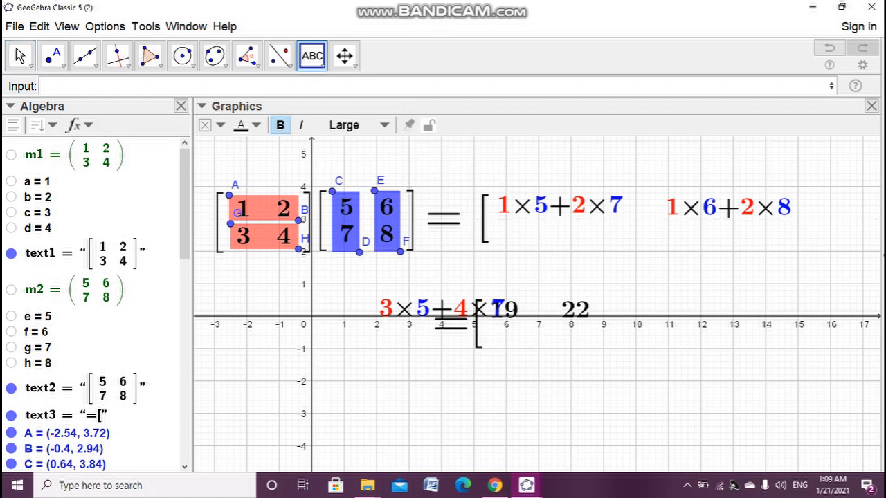
Step: Nudge the 22 text up and to the right, and place the new 3×5+4×7 text directly below 1×5+2×7
{"action": "left_click", "coordinate": [19, 55]}
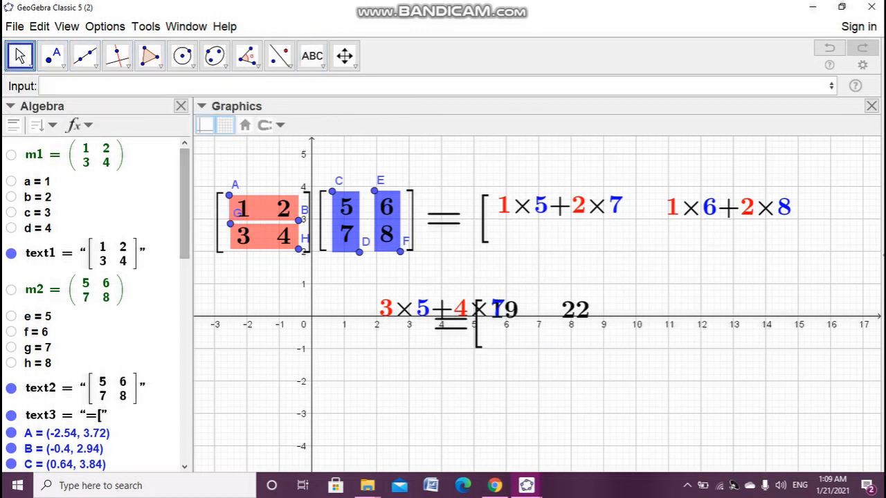
{"action": "left_click_drag", "start_coordinate": [443, 387], "coordinate": [412, 388]}
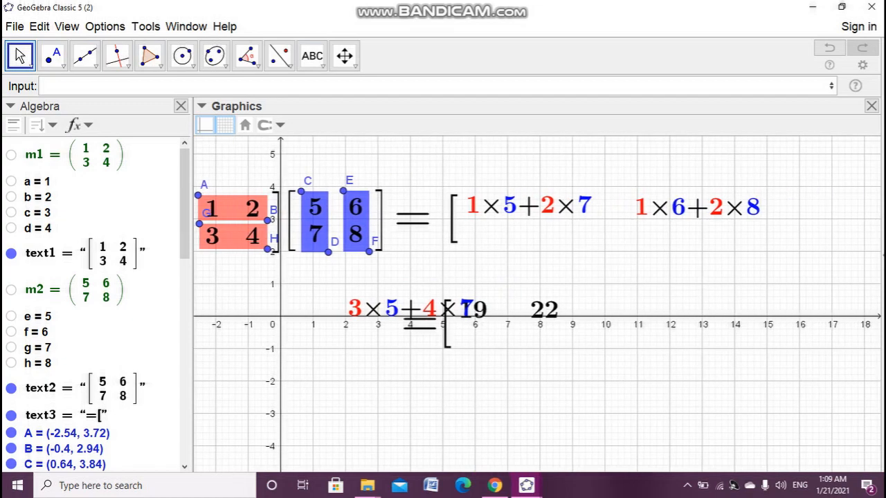
{"action": "left_click_drag", "start_coordinate": [544, 310], "coordinate": [559, 292]}
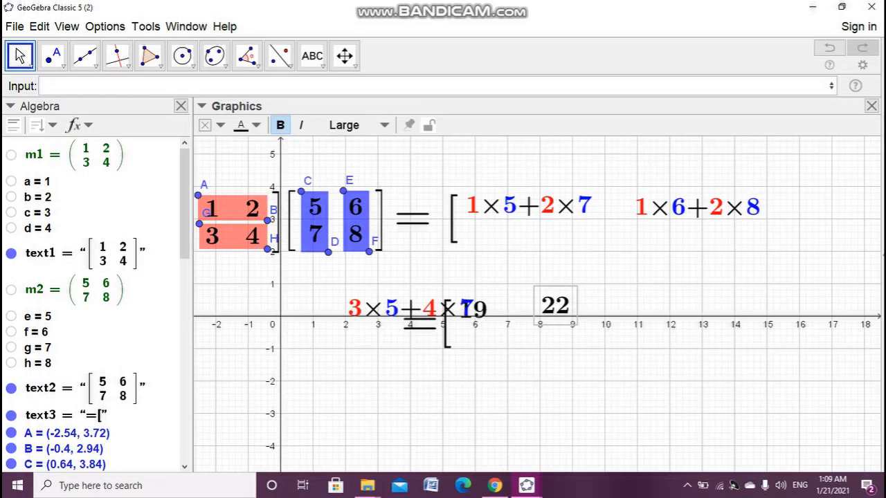
{"action": "left_click_drag", "start_coordinate": [414, 306], "coordinate": [528, 240]}
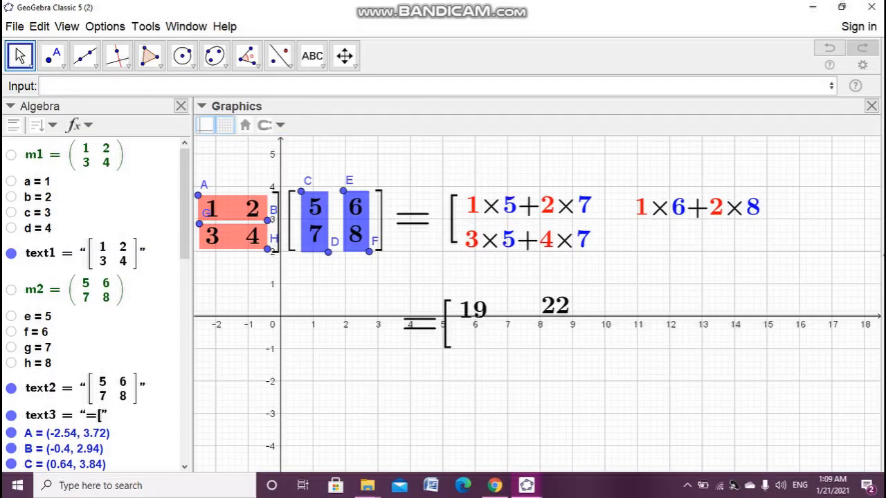
Step: Create a LaTeX-formatted text containing the inserted object o, the second-row first-column entry of m3
{"action": "scroll", "coordinate": [94, 304], "scroll_direction": "down", "scroll_amount": 10}
{"action": "scroll", "coordinate": [93, 305], "scroll_direction": "up", "scroll_amount": 2}
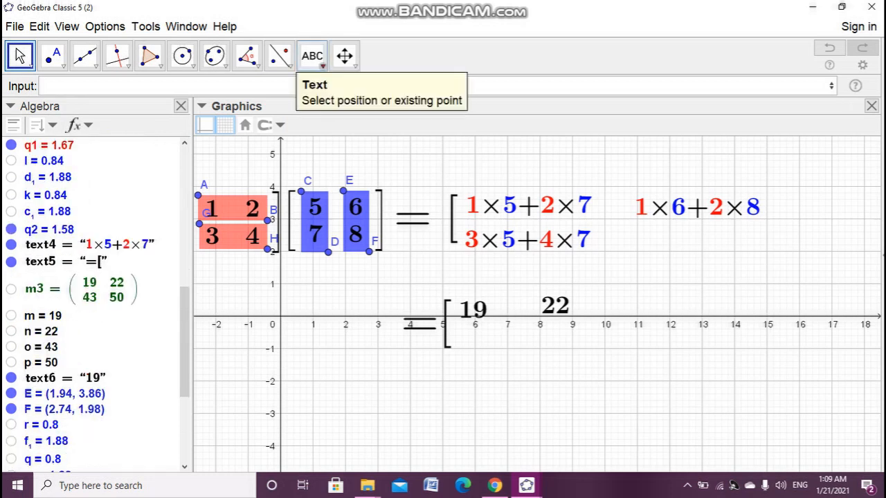
{"action": "left_click", "coordinate": [312, 55]}
{"action": "left_click", "coordinate": [342, 116]}
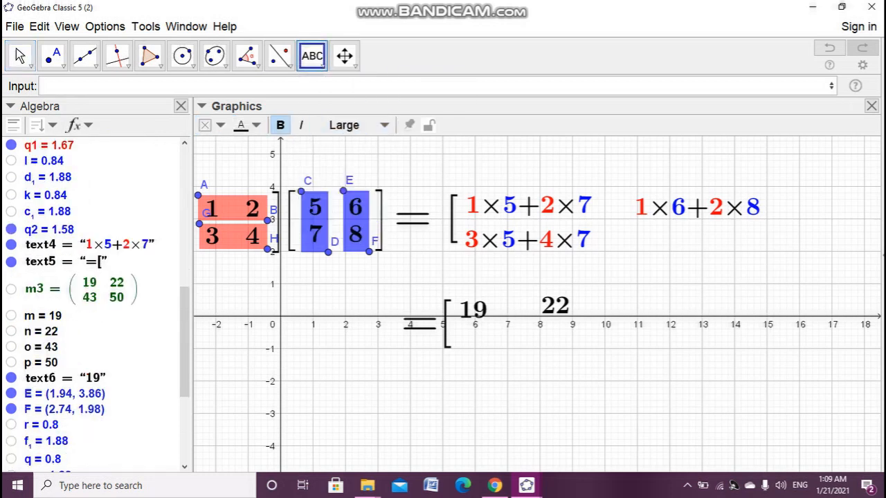
{"action": "left_click", "coordinate": [647, 241]}
{"action": "left_click", "coordinate": [41, 347]}
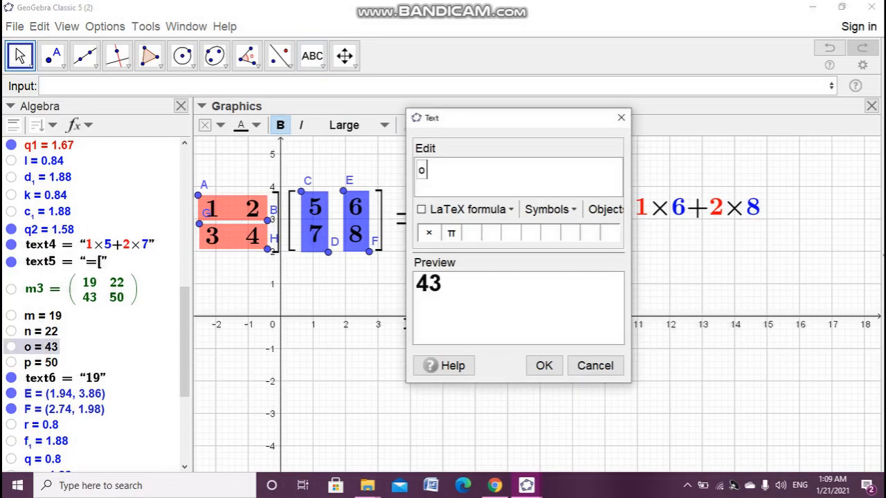
{"action": "left_click", "coordinate": [421, 210]}
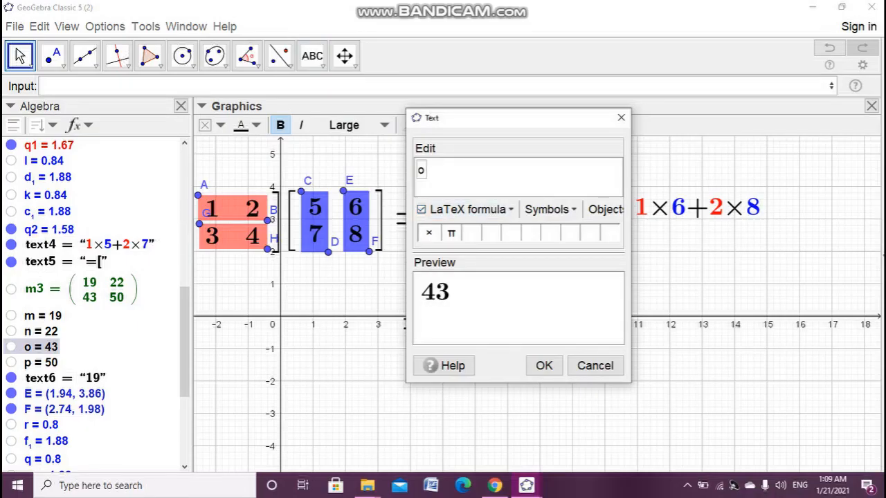
{"action": "left_click", "coordinate": [544, 365]}
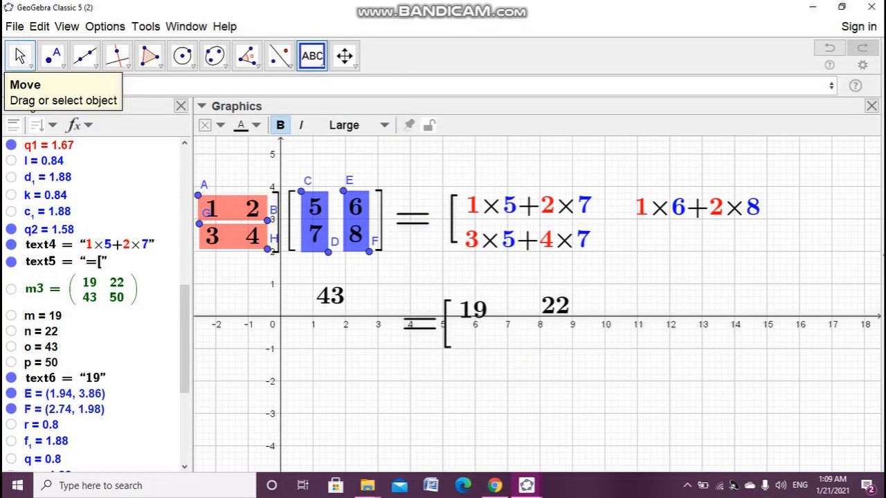
Step: Move the new 43 text directly below 19 inside the result matrix bracket
{"action": "left_click", "coordinate": [19, 56]}
{"action": "left_click_drag", "start_coordinate": [330, 296], "coordinate": [473, 339]}
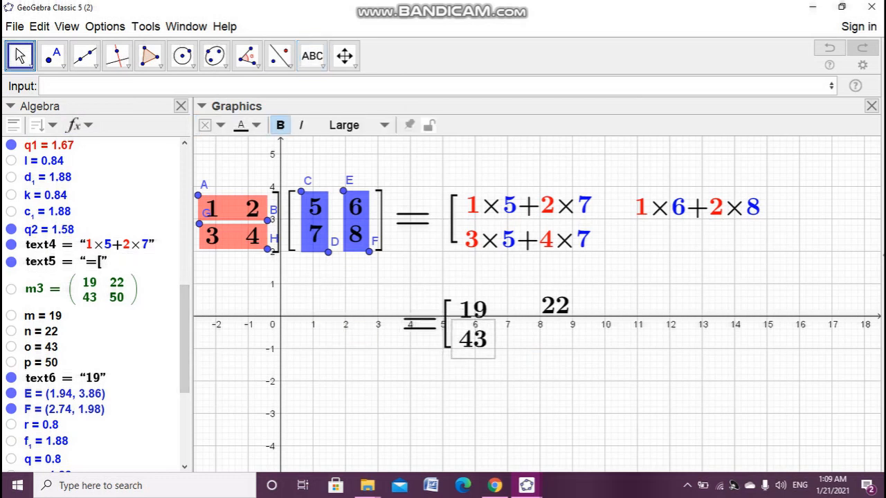
{"action": "key", "text": "Escape"}
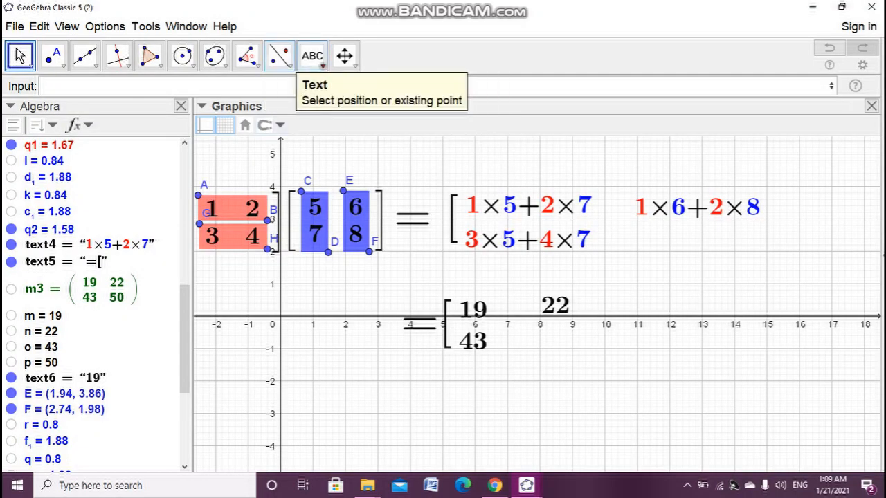
Step: Start a new text and paste the copied LaTeX formula template with the red and blue \textcolor placeholders
{"action": "left_click", "coordinate": [312, 55]}
{"action": "left_click", "coordinate": [340, 115]}
{"action": "left_click", "coordinate": [644, 244]}
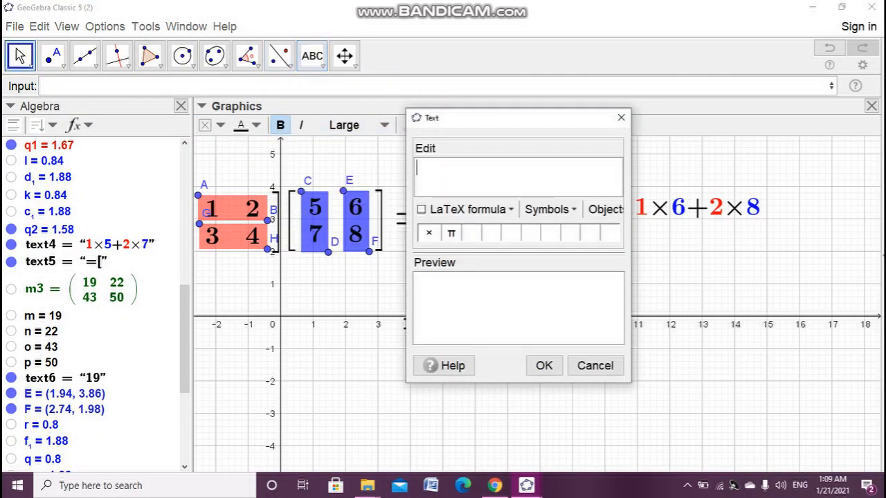
{"action": "key", "text": "ctrl+v"}
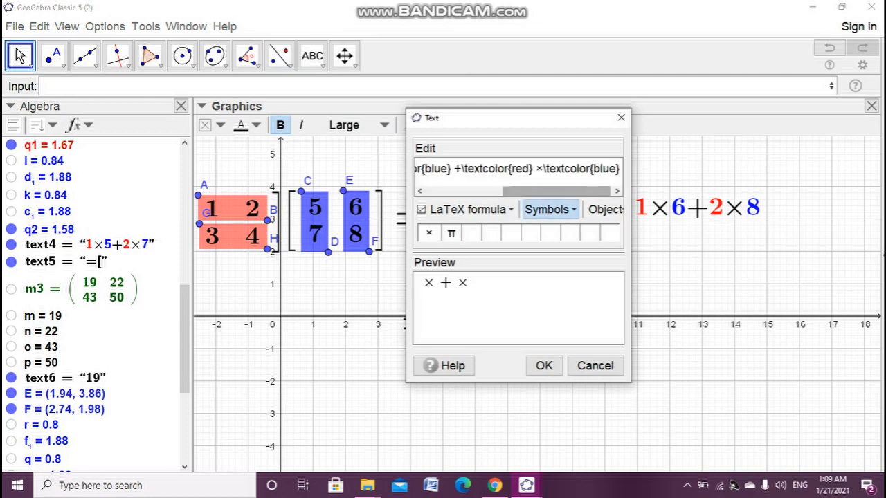
Step: Insert object c right after the formula's first \textcolor{red}, with no space between them
{"action": "left_click_drag", "start_coordinate": [550, 191], "coordinate": [421, 191]}
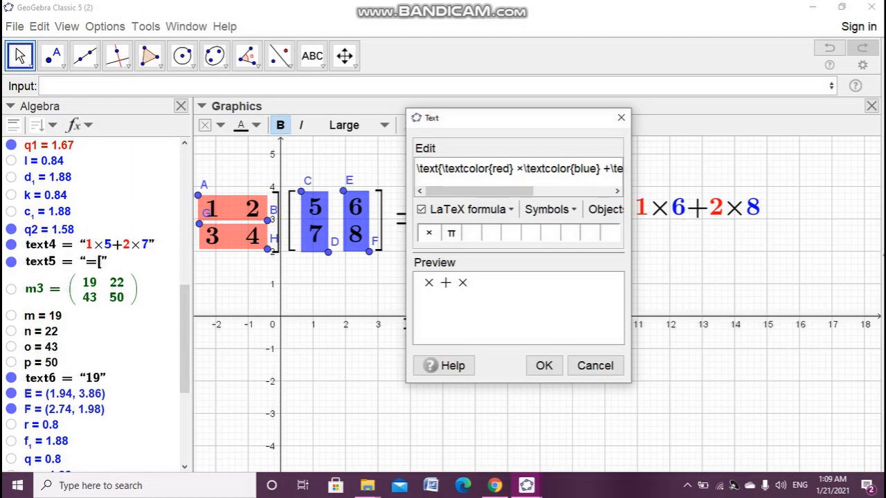
{"action": "scroll", "coordinate": [213, 241], "scroll_direction": "up", "scroll_amount": 2}
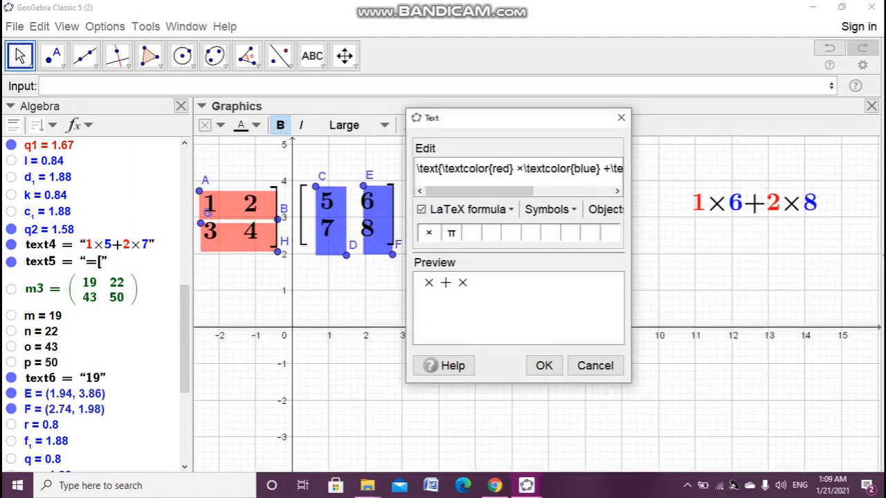
{"action": "scroll", "coordinate": [327, 310], "scroll_direction": "down", "scroll_amount": 2}
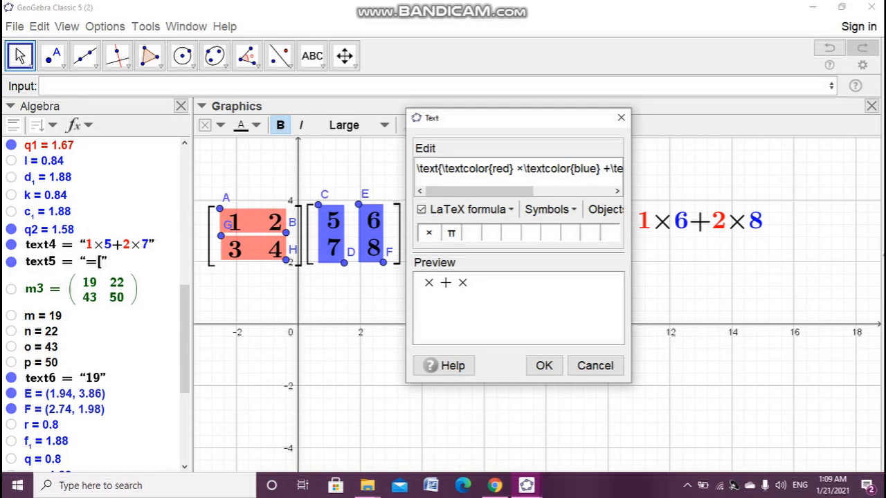
{"action": "scroll", "coordinate": [97, 453], "scroll_direction": "up", "scroll_amount": 5}
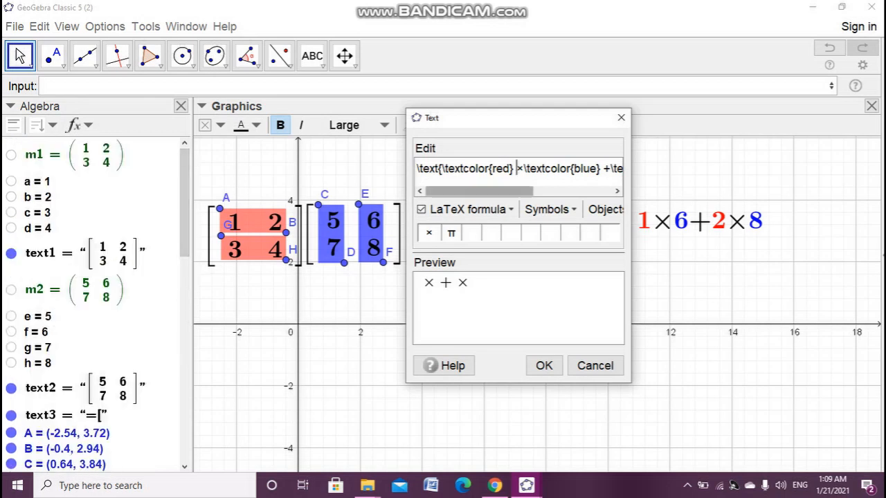
{"action": "left_click", "coordinate": [38, 213]}
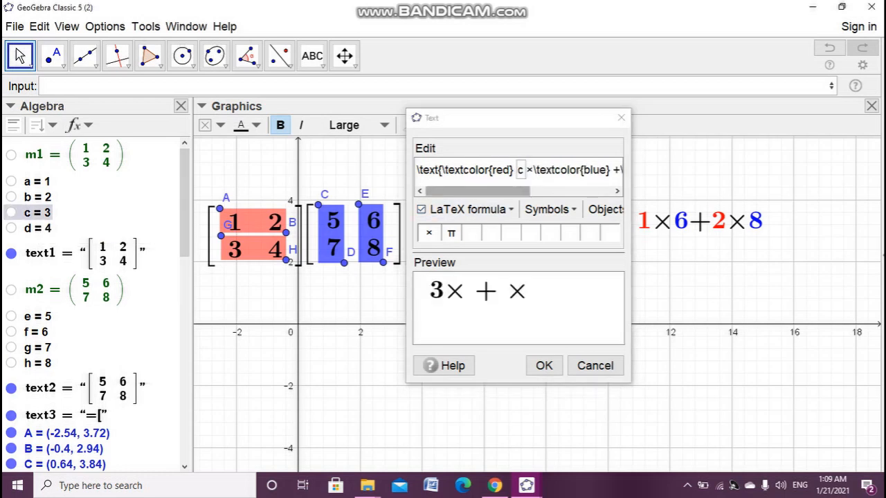
{"action": "left_click", "coordinate": [519, 170]}
{"action": "key", "text": "Left"}
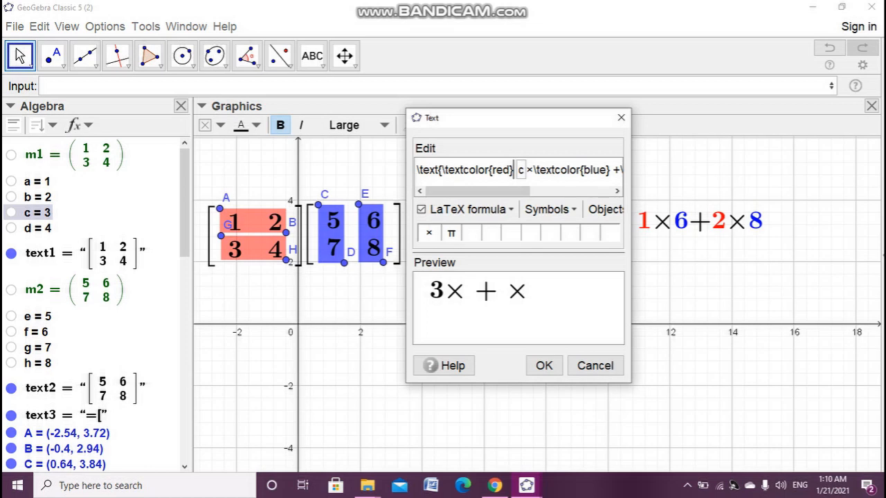
{"action": "key", "text": "Delete"}
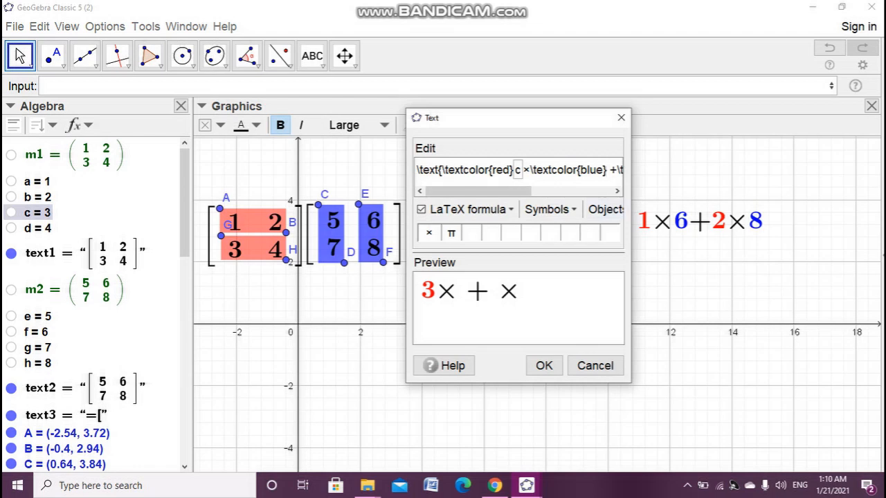
Step: Insert f after the first \textcolor{blue}, d after the second \textcolor{red} and h after the last \textcolor{blue}, and create the text
{"action": "left_click", "coordinate": [36, 332]}
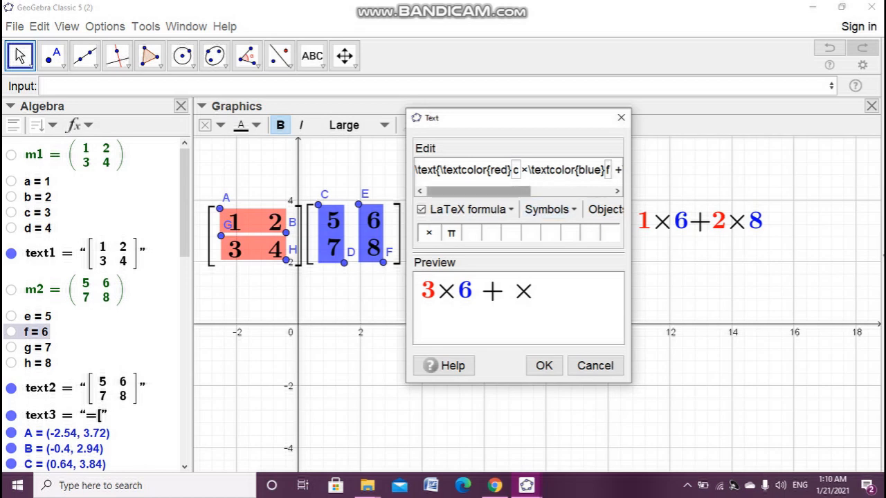
{"action": "left_click_drag", "start_coordinate": [485, 192], "coordinate": [549, 204]}
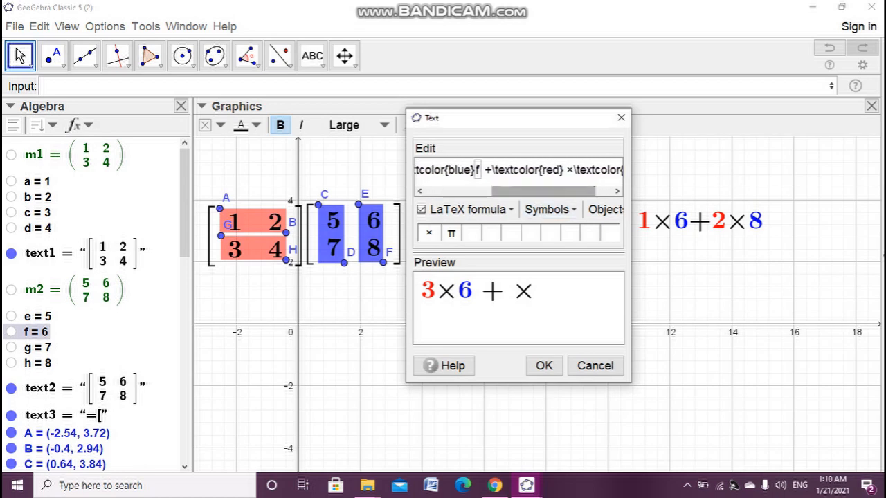
{"action": "left_click", "coordinate": [564, 170]}
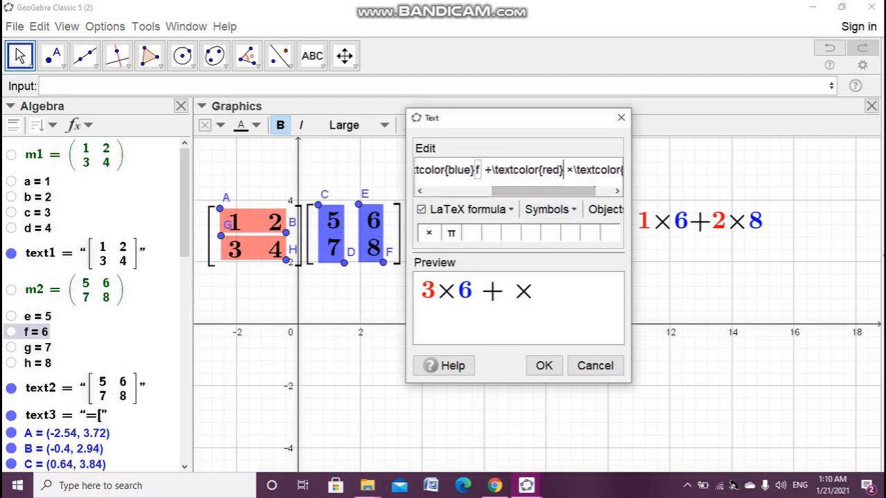
{"action": "left_click", "coordinate": [37, 229]}
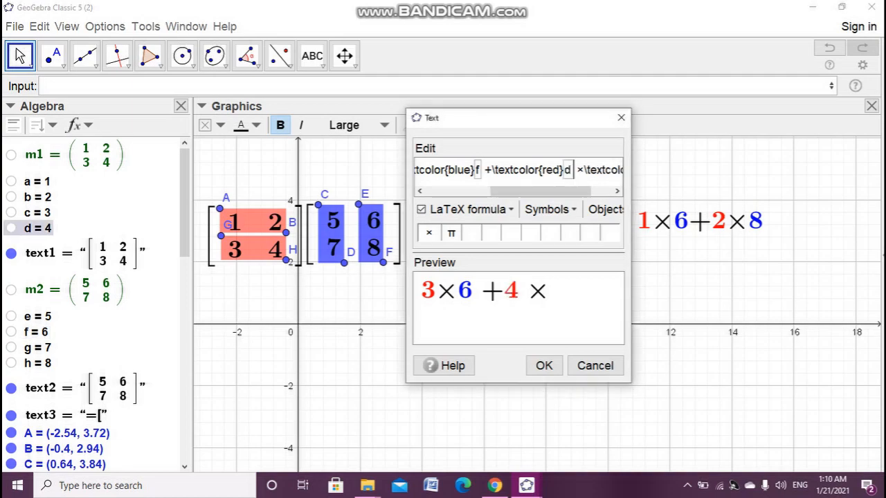
{"action": "left_click_drag", "start_coordinate": [552, 192], "coordinate": [576, 193]}
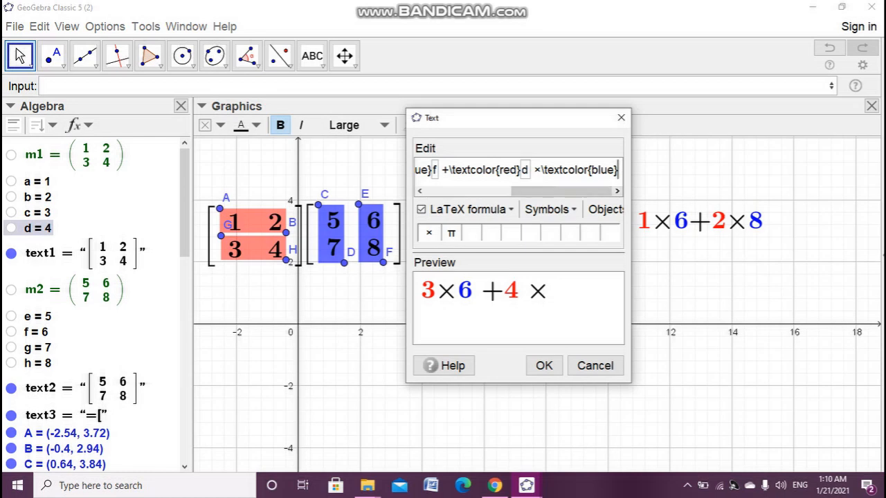
{"action": "left_click", "coordinate": [37, 363]}
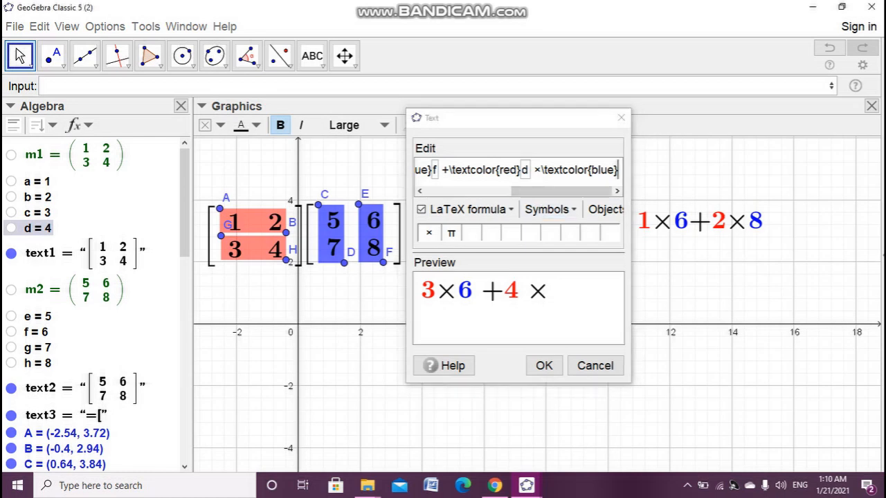
{"action": "left_click", "coordinate": [544, 365]}
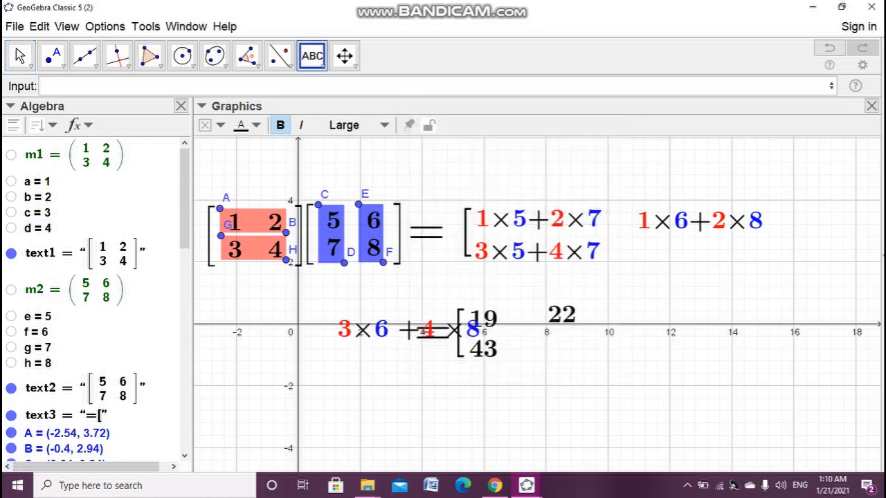
Step: Move the new 3×6+4×8 text directly below 1×6+2×8, and delete the extra spaces before + and the second × in its formula
{"action": "left_click", "coordinate": [19, 57]}
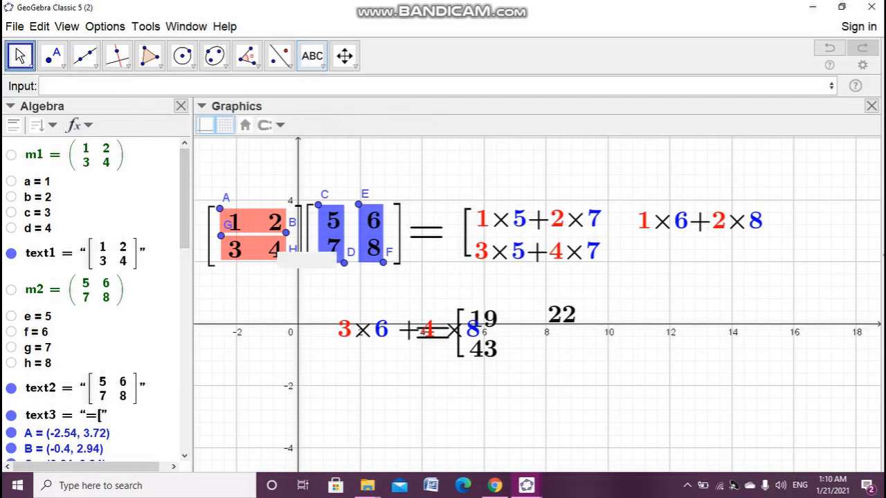
{"action": "left_click_drag", "start_coordinate": [374, 340], "coordinate": [670, 261]}
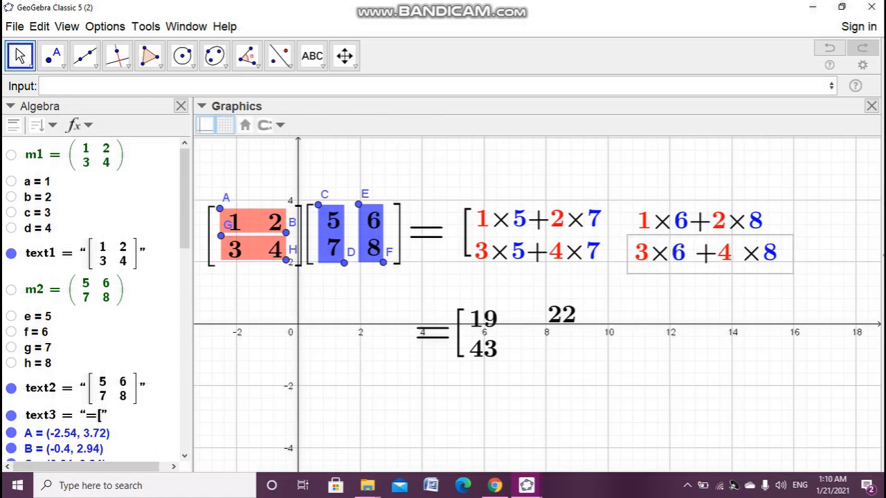
{"action": "right_click", "coordinate": [678, 251]}
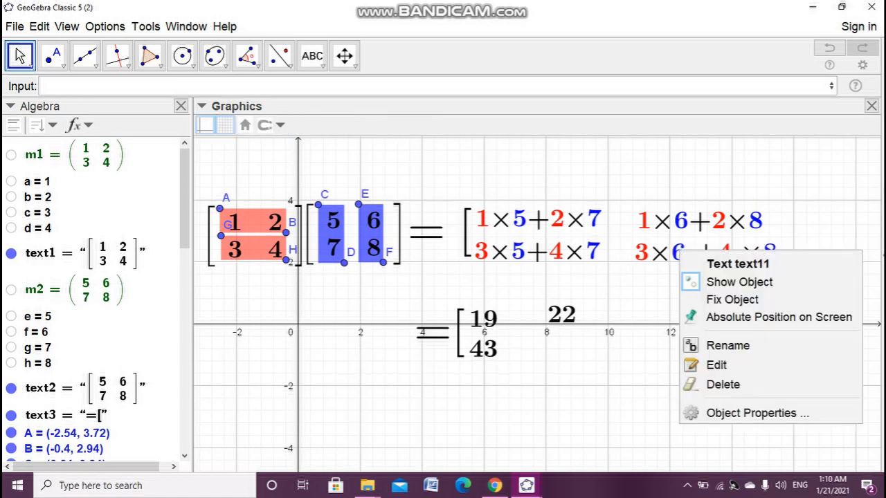
{"action": "left_click", "coordinate": [715, 365]}
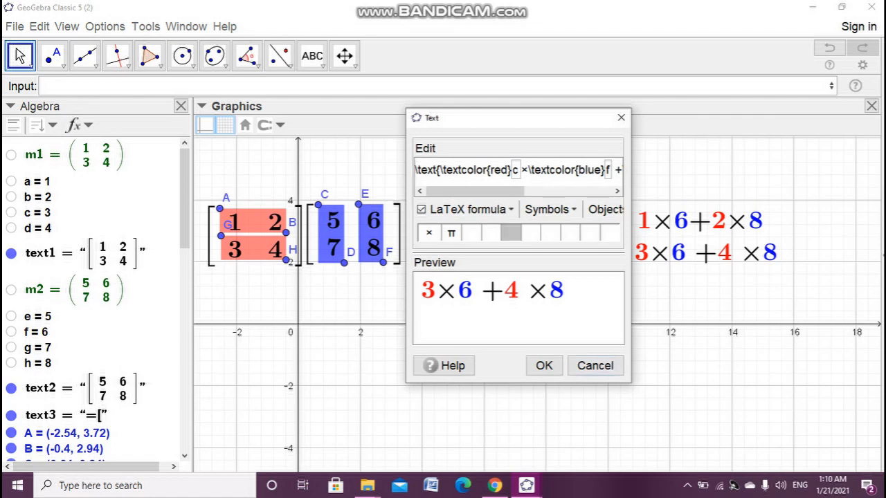
{"action": "left_click_drag", "start_coordinate": [501, 191], "coordinate": [536, 191]}
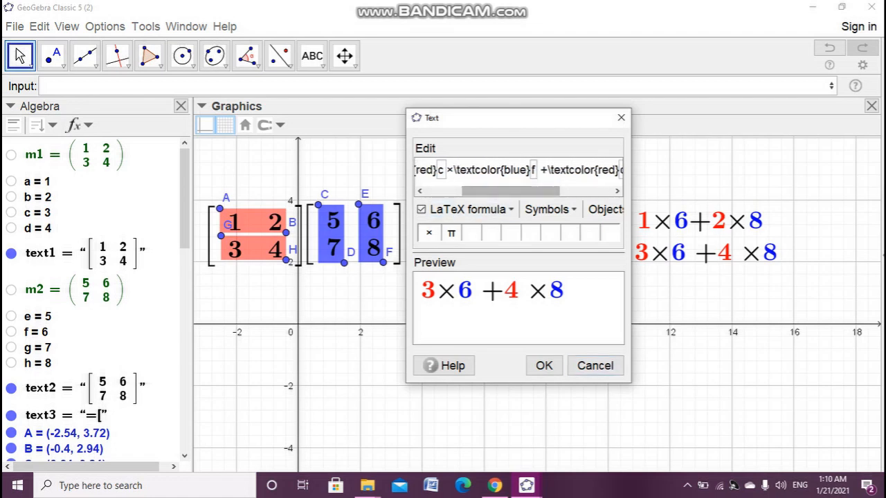
{"action": "left_click", "coordinate": [541, 170]}
{"action": "key", "text": "BackSpace"}
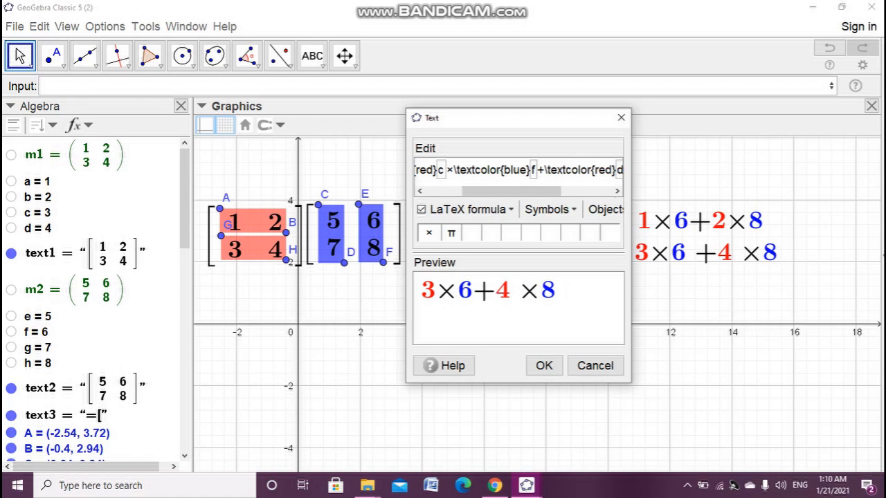
{"action": "left_click_drag", "start_coordinate": [512, 191], "coordinate": [540, 191]}
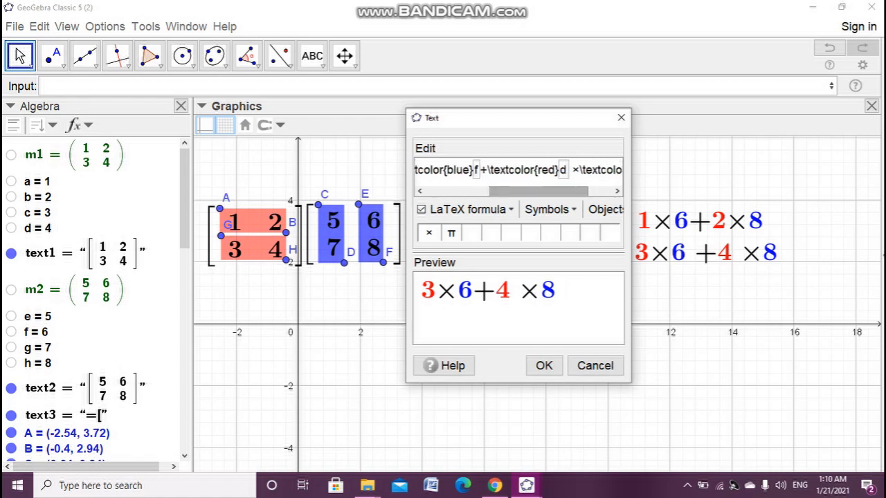
{"action": "left_click", "coordinate": [573, 170]}
{"action": "key", "text": "BackSpace"}
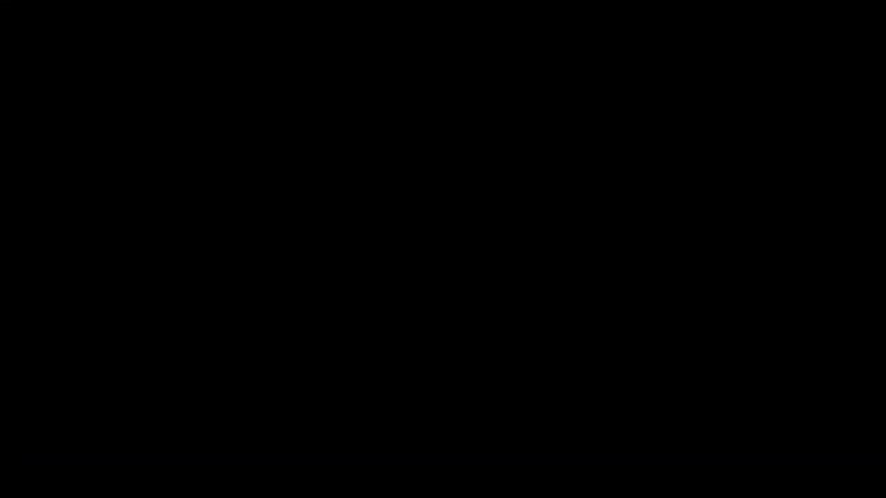
{"action": "left_click", "coordinate": [544, 366]}
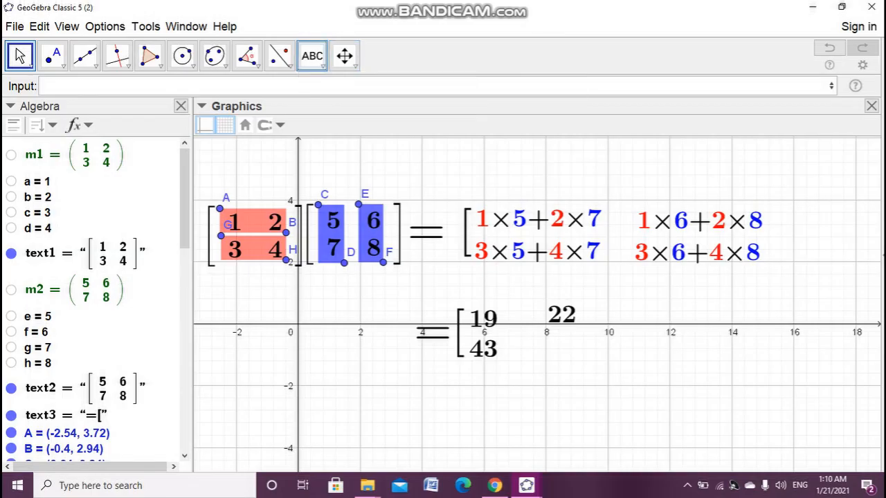
Step: Create a LaTeX-formatted text containing the inserted object p, the second-row second-column entry of m3
{"action": "left_click", "coordinate": [312, 56]}
{"action": "left_click", "coordinate": [558, 349]}
{"action": "scroll", "coordinate": [76, 318], "scroll_direction": "down", "scroll_amount": 7}
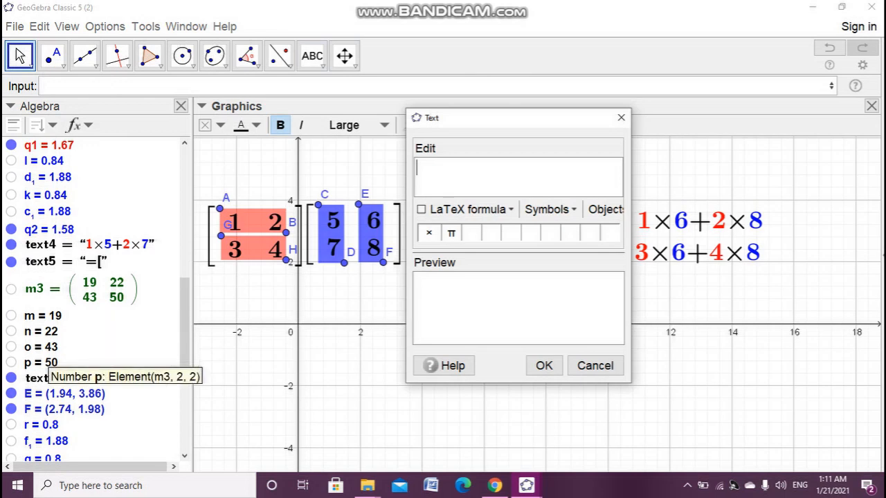
{"action": "left_click", "coordinate": [41, 363]}
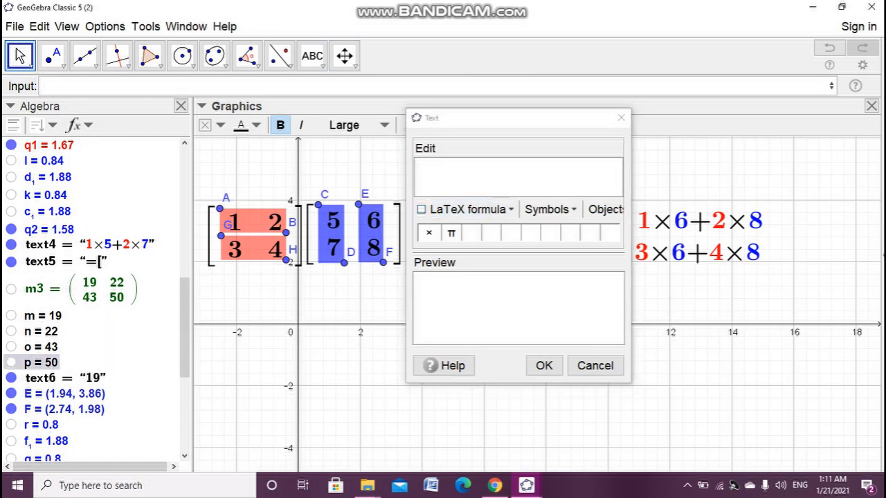
{"action": "left_click", "coordinate": [421, 209]}
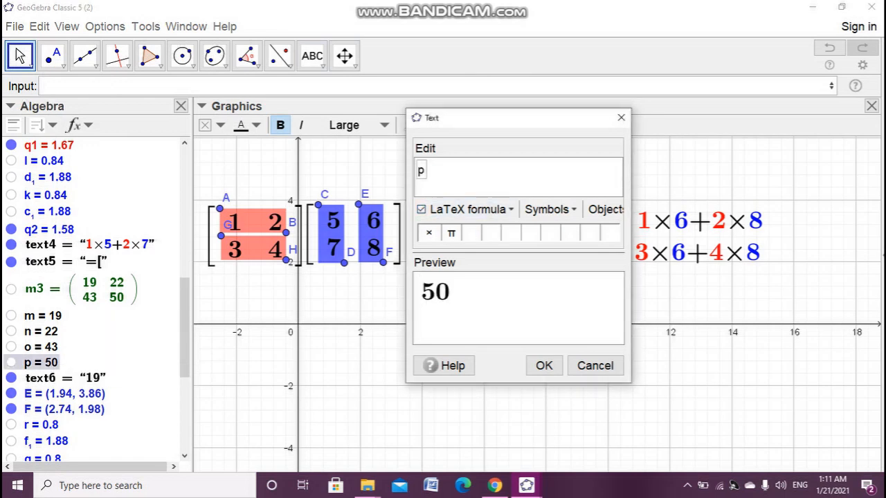
{"action": "left_click", "coordinate": [544, 365]}
Step: Move the new 50 text directly below 22 in the result matrix
{"action": "left_click", "coordinate": [19, 57]}
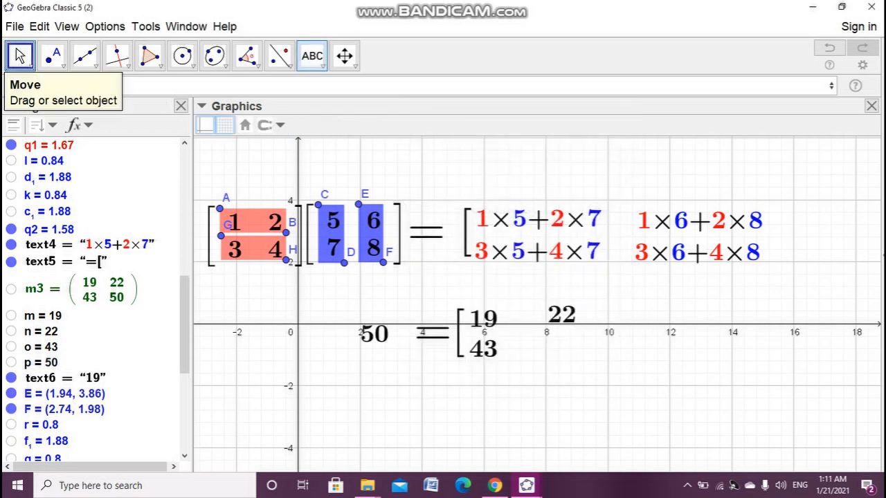
{"action": "left_click_drag", "start_coordinate": [374, 334], "coordinate": [562, 352]}
{"action": "key", "text": "Escape"}
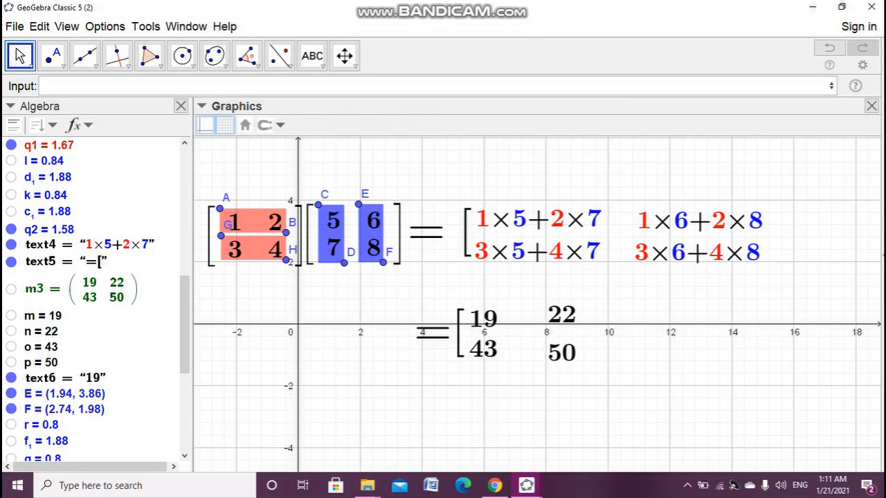
Step: Create two separate LaTeX-formatted closing bracket texts, each containing ]
{"action": "left_click", "coordinate": [312, 56]}
{"action": "left_click", "coordinate": [498, 285]}
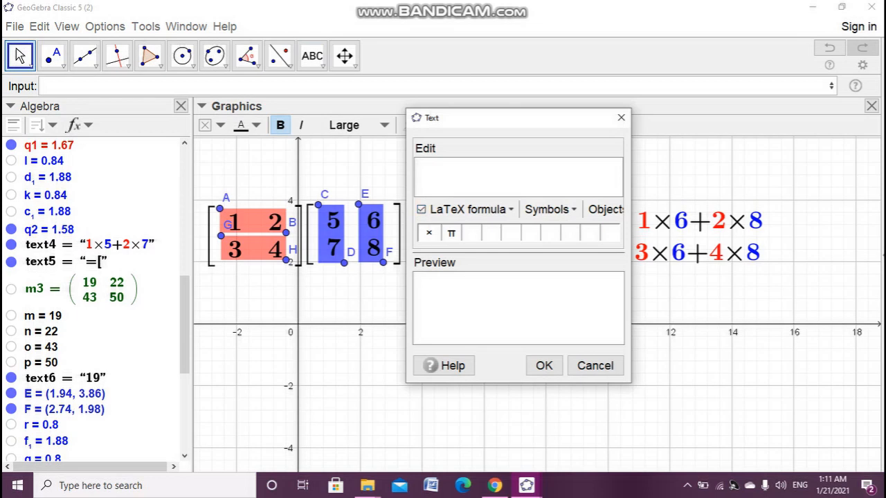
{"action": "type", "text": "]"}
{"action": "left_click", "coordinate": [544, 365]}
{"action": "left_click", "coordinate": [544, 366]}
{"action": "type", "text": "]"}
{"action": "left_click", "coordinate": [421, 209]}
{"action": "left_click", "coordinate": [544, 365]}
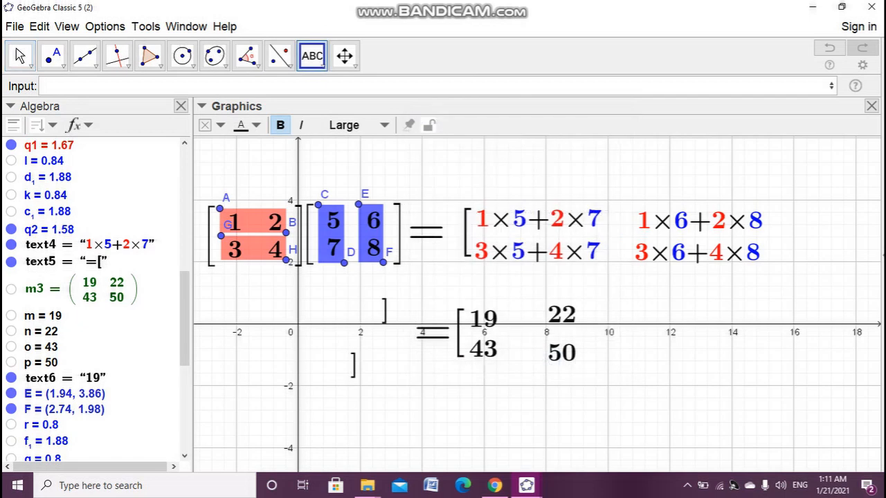
Step: Set the upper closing bracket's text size to Very Large and place it at the end of the product-sum matrix, after the ×8 terms
{"action": "left_click", "coordinate": [20, 56]}
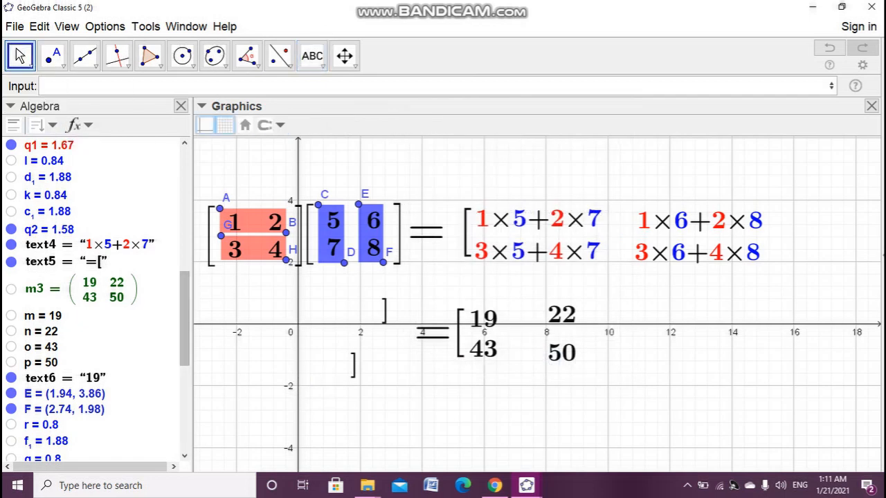
{"action": "left_click", "coordinate": [382, 313]}
{"action": "left_click", "coordinate": [346, 124]}
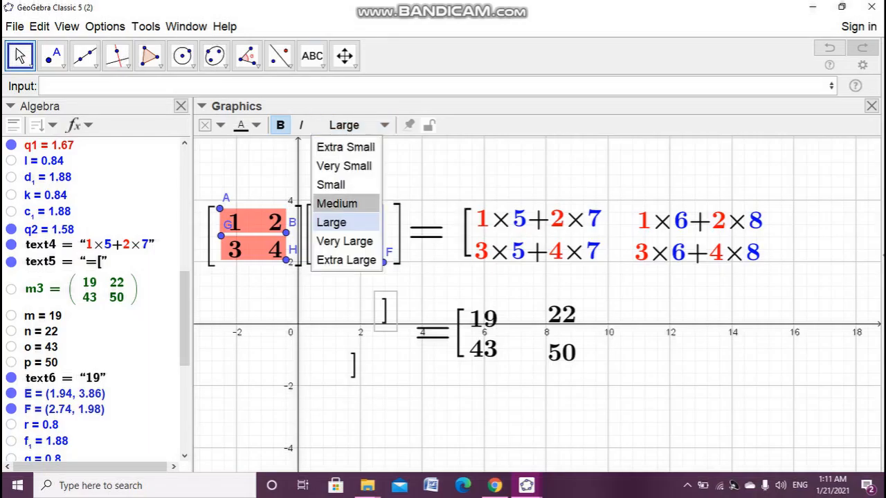
{"action": "left_click", "coordinate": [346, 240]}
{"action": "left_click_drag", "start_coordinate": [393, 328], "coordinate": [783, 238]}
{"action": "left_click", "coordinate": [699, 325]}
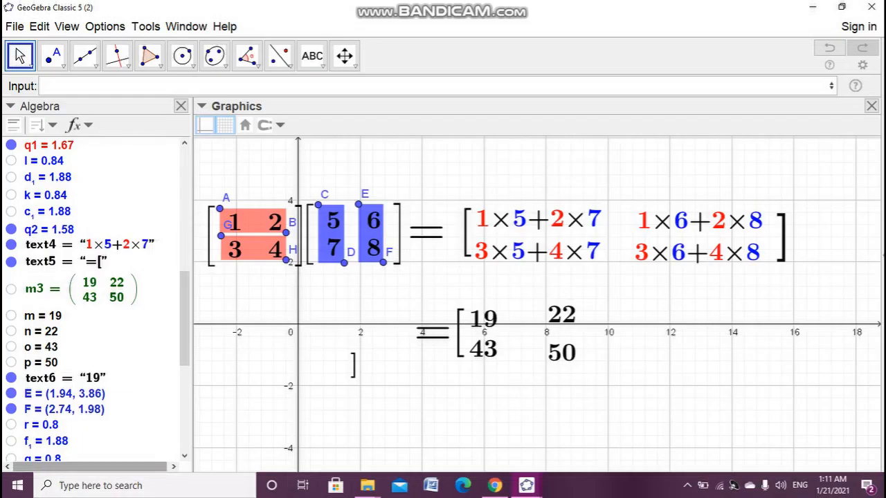
Step: Set the remaining closing bracket's text size to Very Large and place it at the end of the result matrix, after 22 and 50
{"action": "left_click", "coordinate": [354, 365]}
{"action": "left_click", "coordinate": [346, 125]}
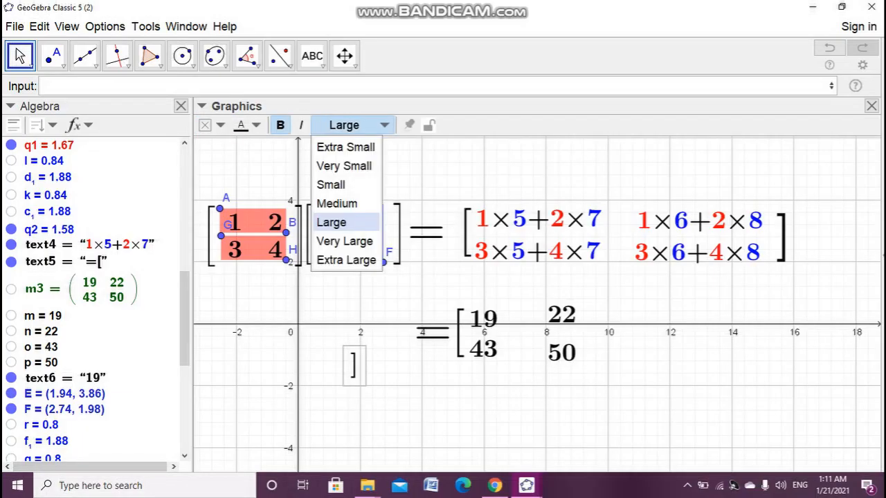
{"action": "left_click", "coordinate": [346, 240]}
{"action": "left_click_drag", "start_coordinate": [362, 383], "coordinate": [600, 335]}
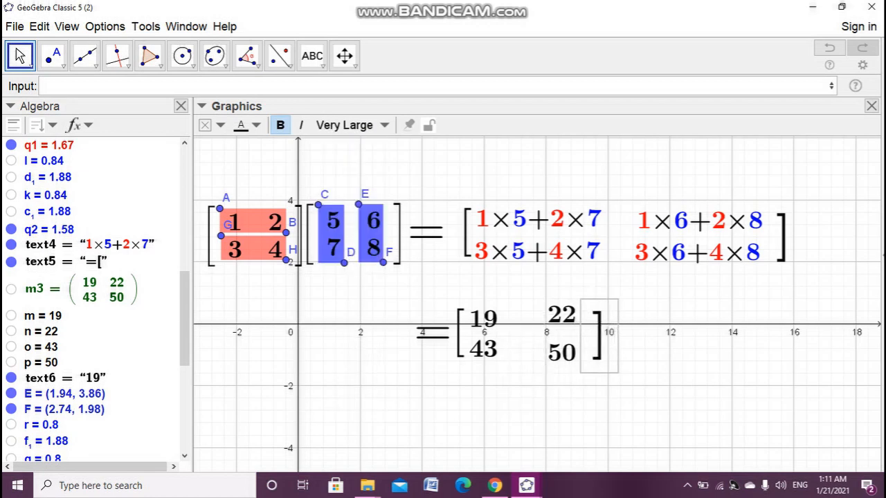
{"action": "left_click", "coordinate": [574, 405]}
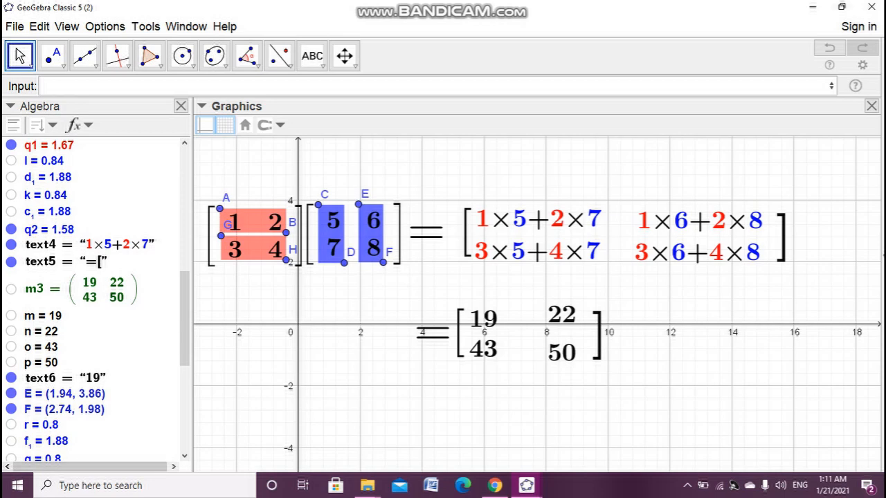
Step: Shift the result matrix's =[ text slightly left and lower the 22 text to line up with 19
{"action": "left_click_drag", "start_coordinate": [434, 333], "coordinate": [428, 332]}
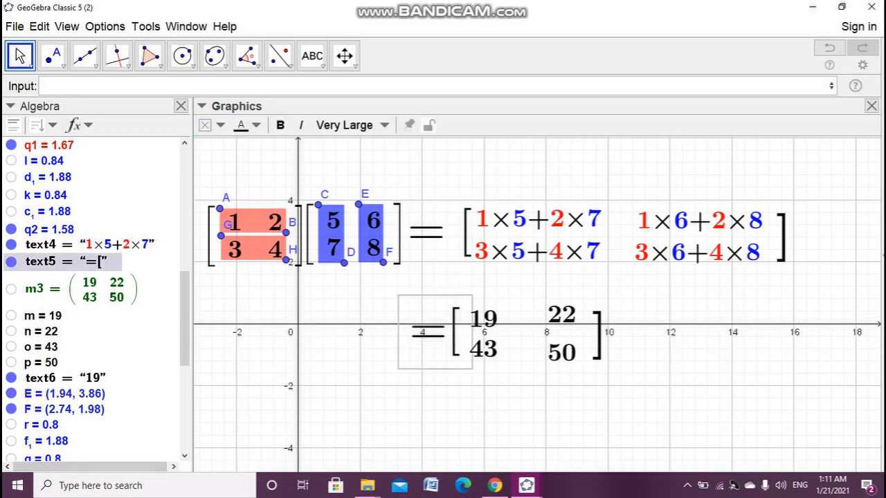
{"action": "left_click", "coordinate": [420, 405]}
{"action": "left_click_drag", "start_coordinate": [562, 315], "coordinate": [561, 322]}
{"action": "left_click", "coordinate": [562, 352]}
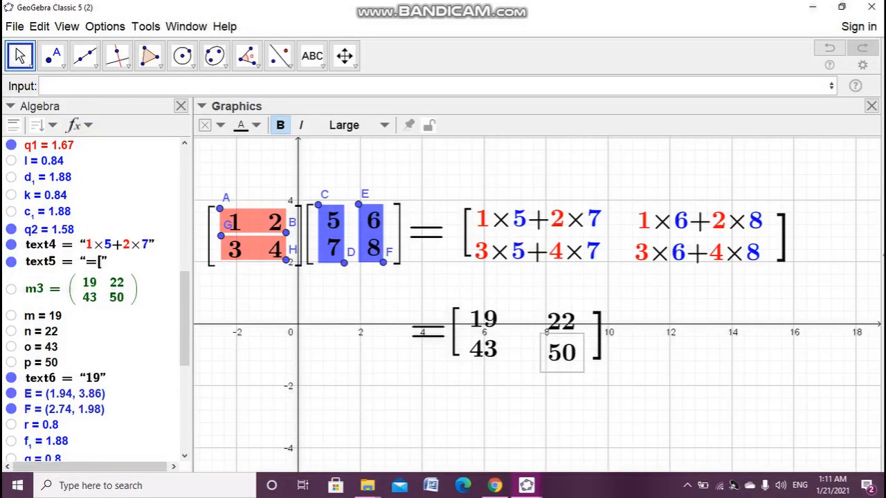
{"action": "left_click", "coordinate": [562, 409]}
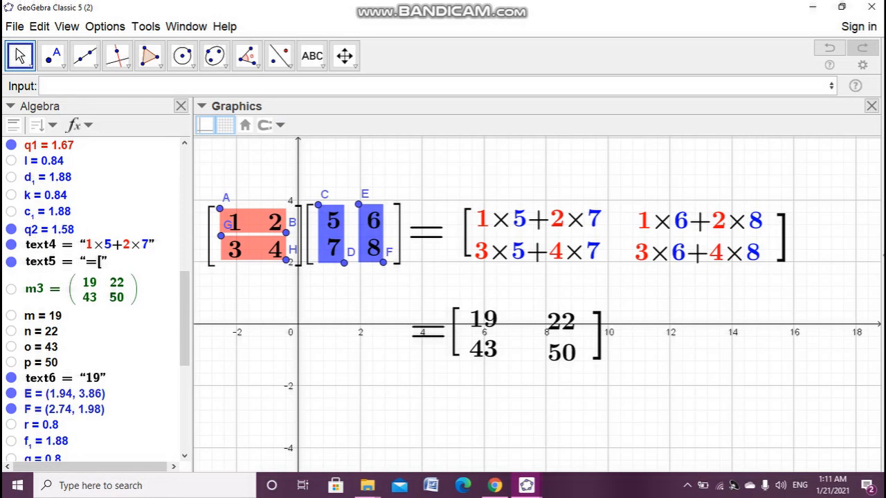
Step: Place two points at opposite corners of the result matrix's first row, above-left of 19 and below-right of 22
{"action": "left_click", "coordinate": [52, 56]}
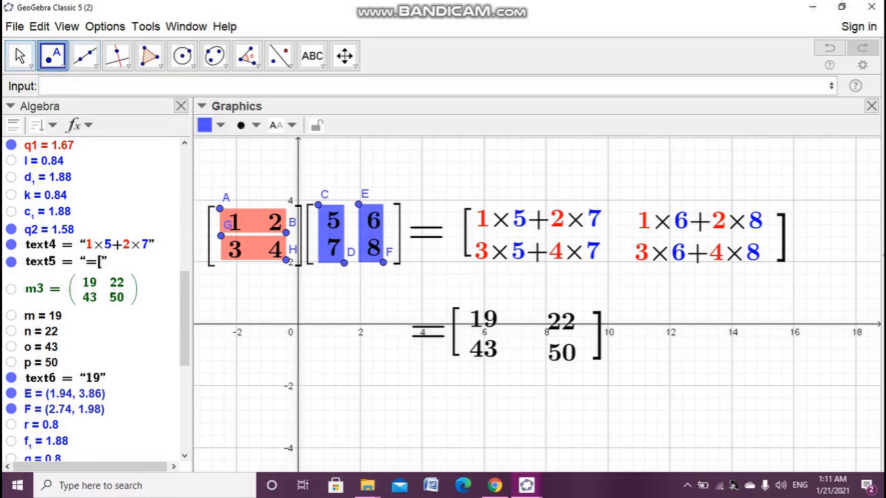
{"action": "left_click", "coordinate": [468, 306]}
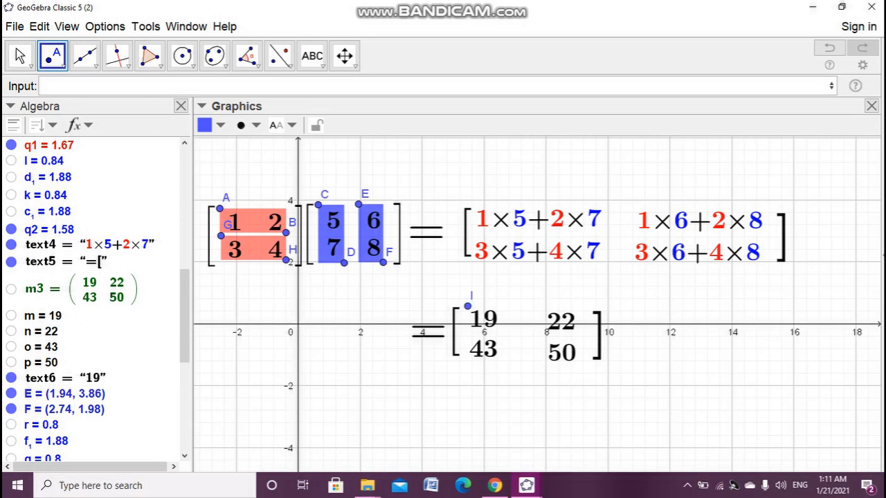
{"action": "left_click", "coordinate": [582, 331]}
{"action": "key", "text": "Escape"}
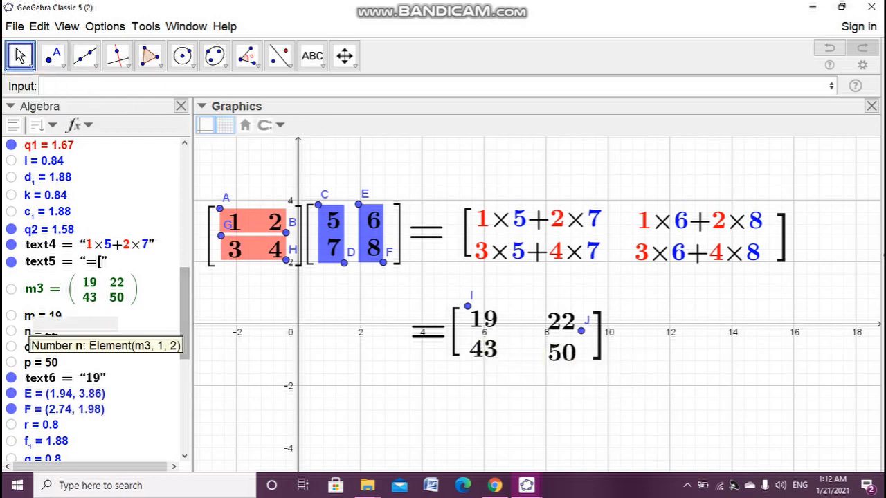
Step: Copy the definition of quadrilateral q1 and paste it into the input line as the basis for a new polygon
{"action": "scroll", "coordinate": [48, 204], "scroll_direction": "up", "scroll_amount": 1}
{"action": "double_click", "coordinate": [45, 198]}
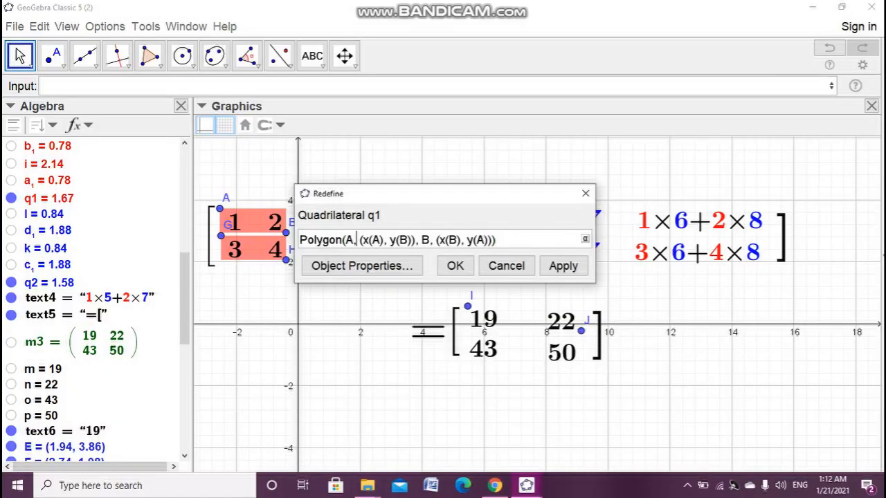
{"action": "key", "text": "ctrl+a"}
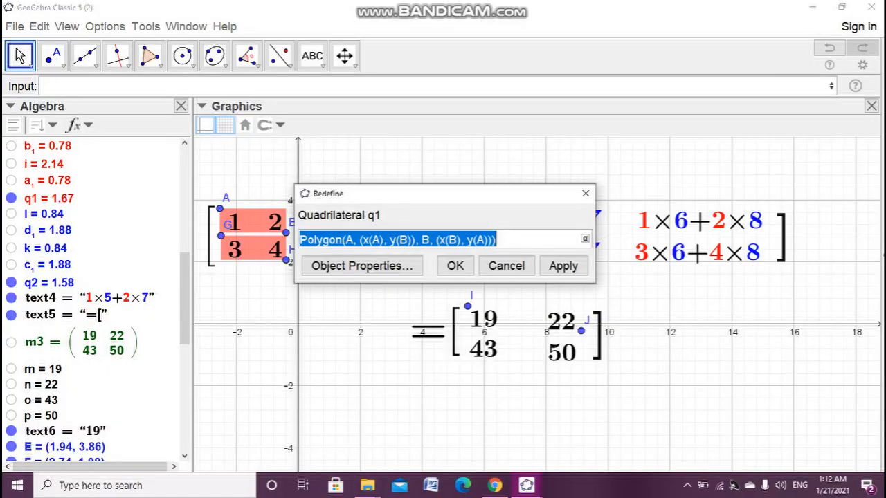
{"action": "left_click", "coordinate": [506, 266]}
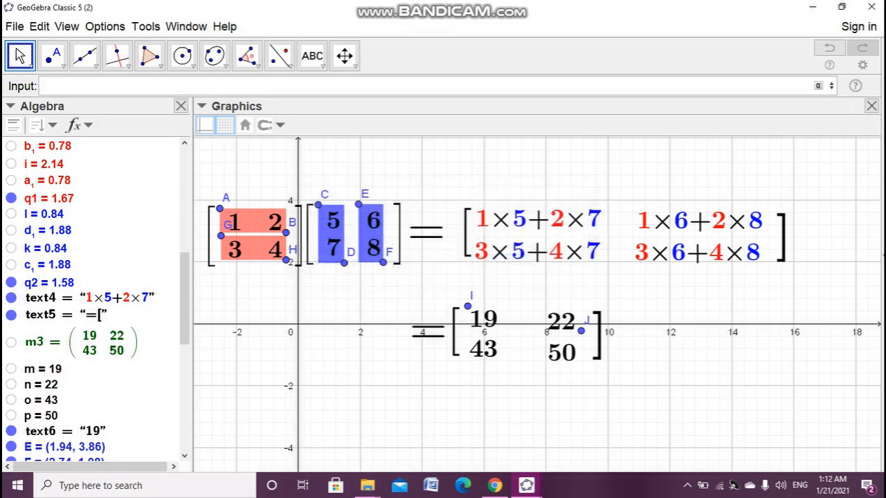
{"action": "left_click", "coordinate": [253, 221]}
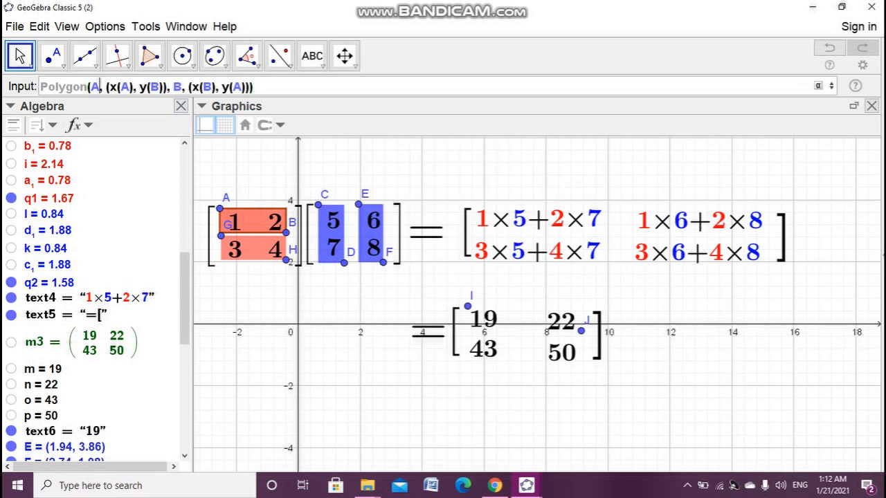
Step: Replace every reference to point A in the pasted Polygon definition with I
{"action": "key", "text": "BackSpace"}
{"action": "type", "text": "I"}
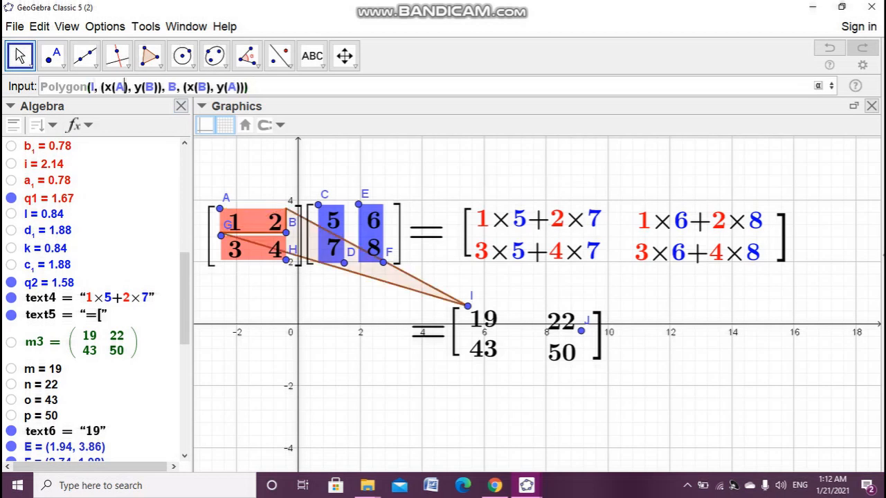
{"action": "key", "text": "BackSpace"}
{"action": "type", "text": "I"}
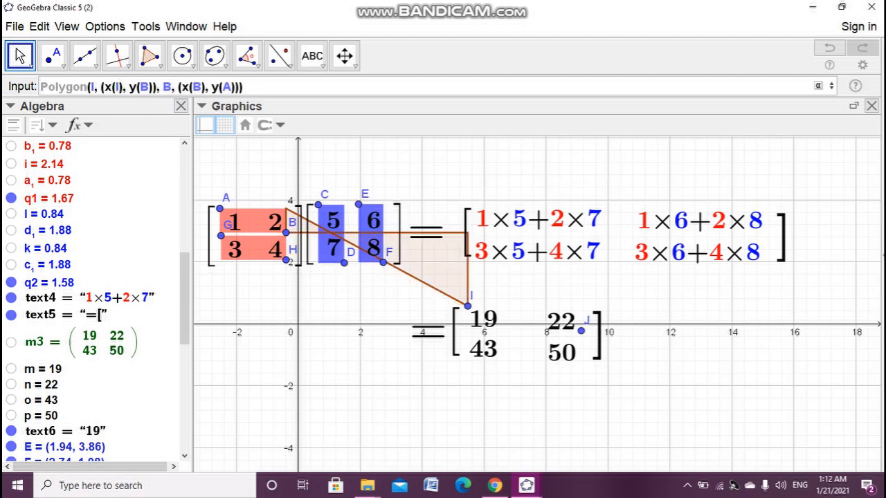
{"action": "left_click", "coordinate": [231, 87]}
{"action": "key", "text": "BackSpace"}
{"action": "type", "text": "I"}
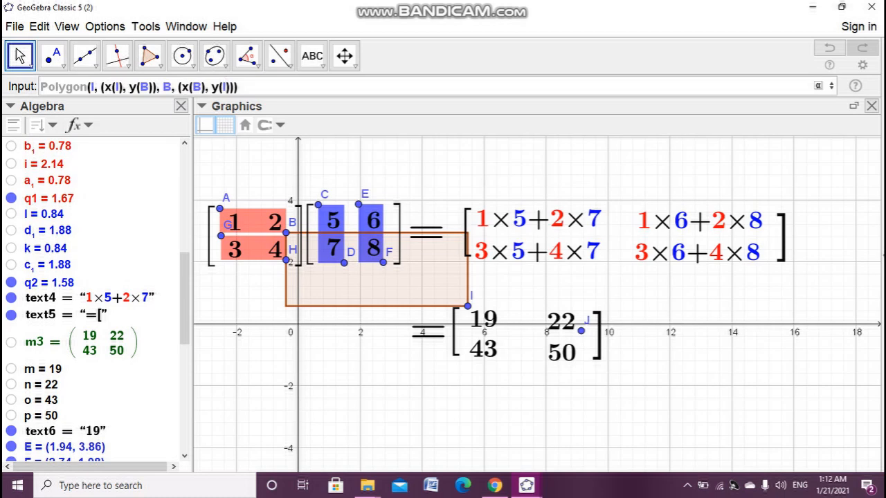
Step: Replace every B in the definition with J and create Polygon(I, (x(I), y(J)), J, (x(J), y(I)))
{"action": "left_click", "coordinate": [201, 87]}
{"action": "key", "text": "BackSpace"}
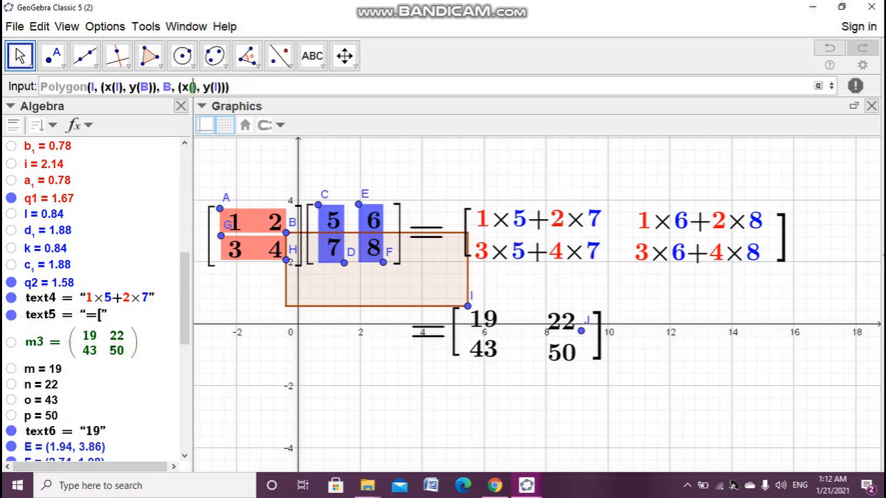
{"action": "type", "text": "J"}
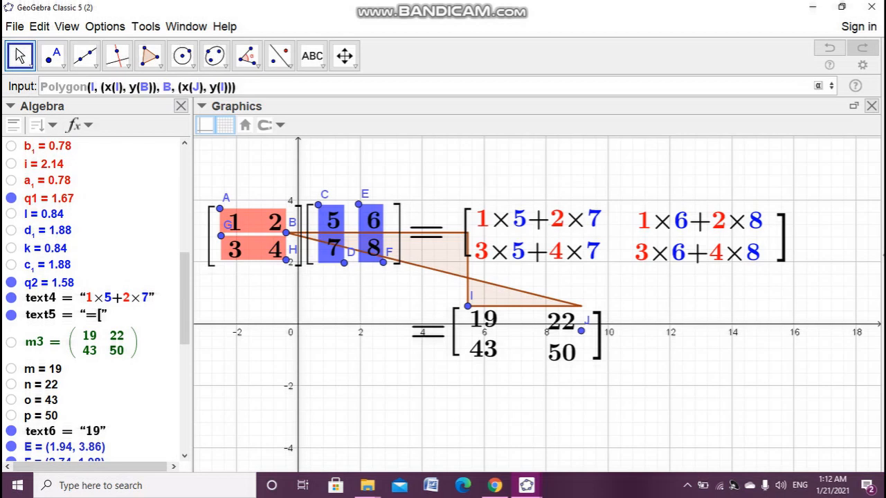
{"action": "left_click", "coordinate": [172, 86]}
{"action": "key", "text": "BackSpace"}
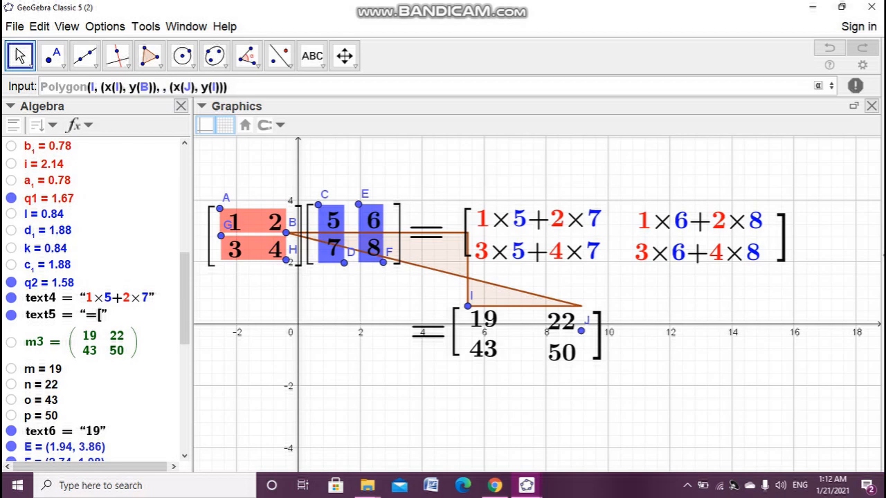
{"action": "type", "text": "J"}
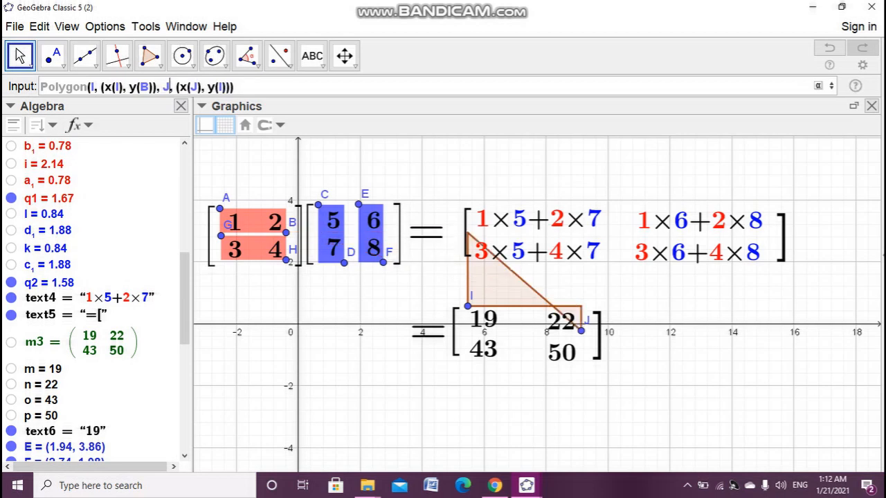
{"action": "left_click", "coordinate": [148, 87]}
{"action": "key", "text": "BackSpace"}
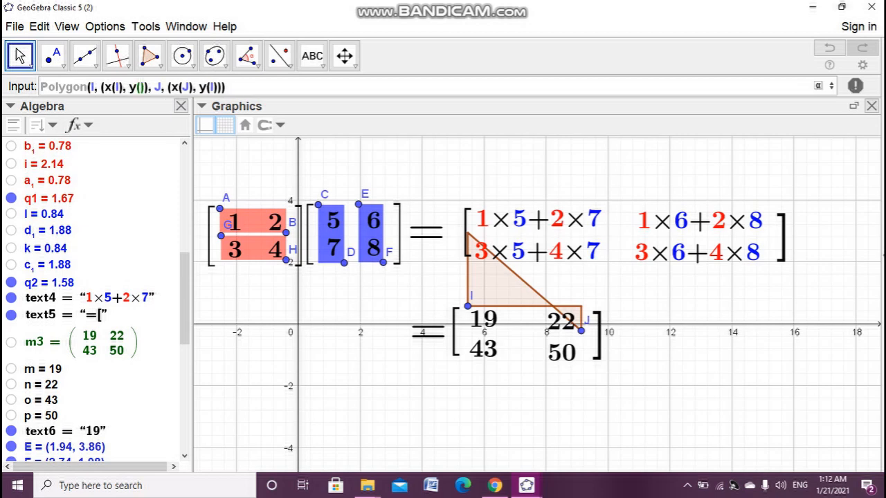
{"action": "type", "text": "J"}
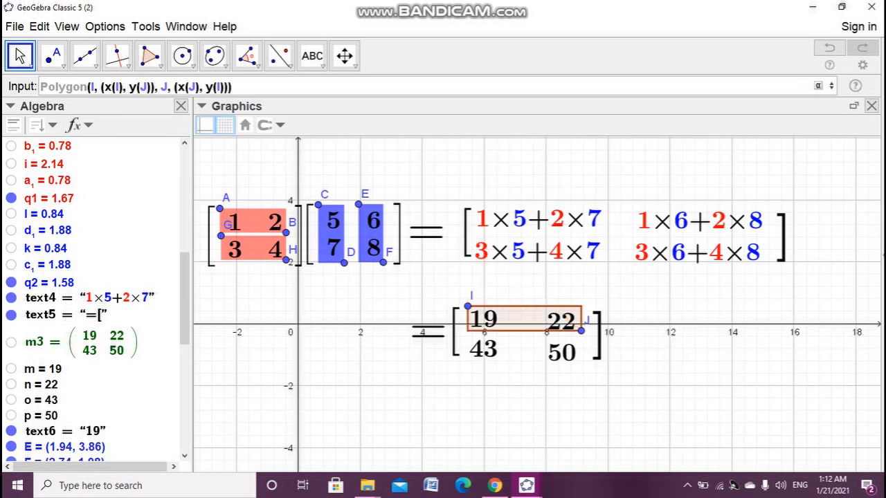
{"action": "key", "text": "Return"}
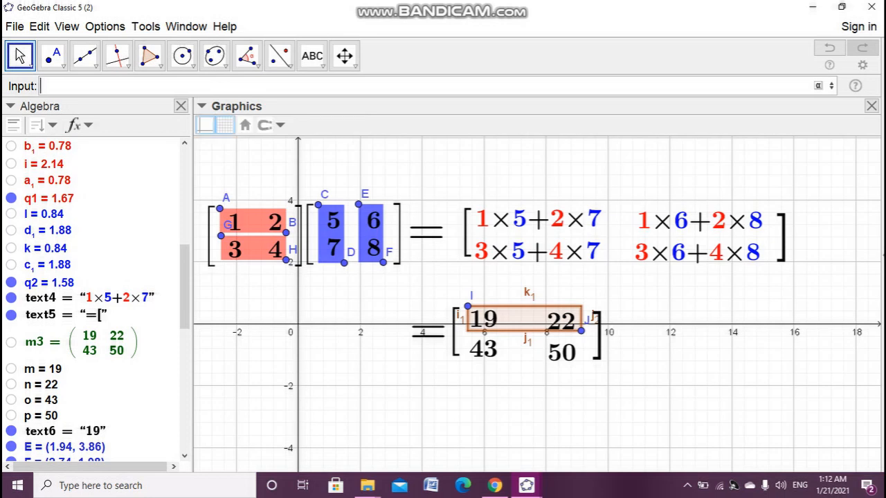
Step: Adjust corner points I and J so the rectangle fits around 19 and 22 between the result matrix's brackets
{"action": "left_click_drag", "start_coordinate": [581, 331], "coordinate": [587, 336]}
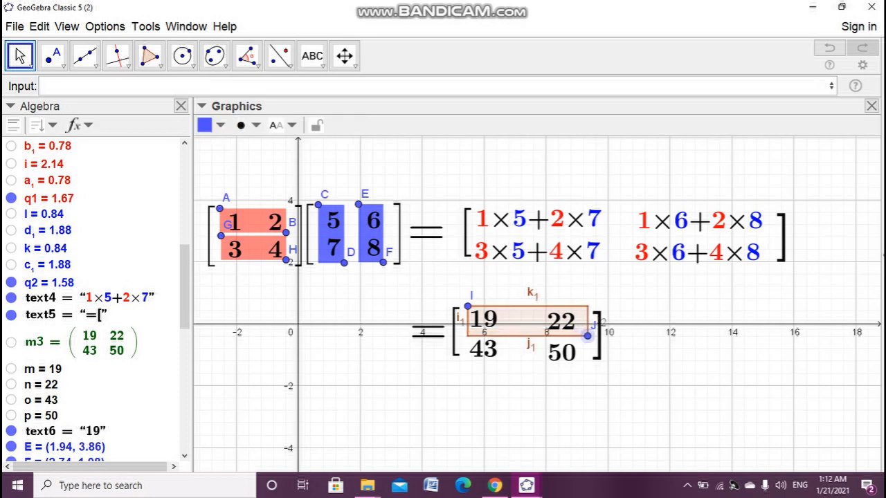
{"action": "left_click_drag", "start_coordinate": [468, 306], "coordinate": [466, 308]}
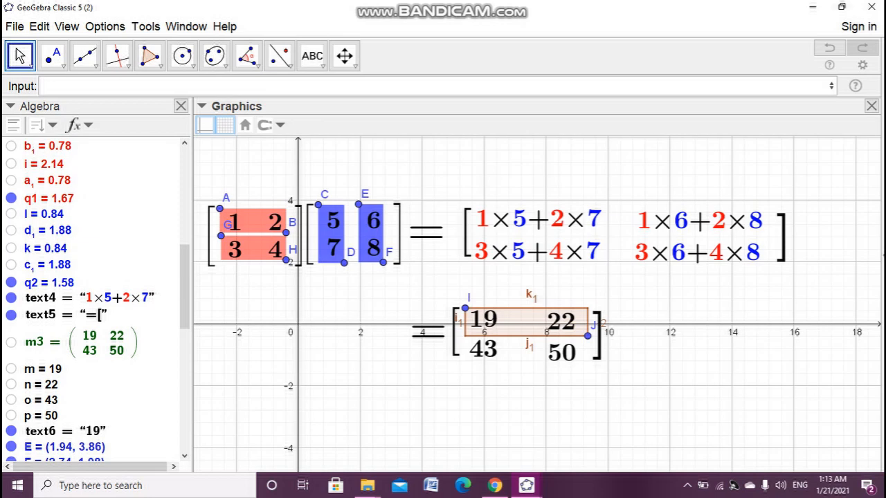
{"action": "left_click_drag", "start_coordinate": [587, 335], "coordinate": [587, 334]}
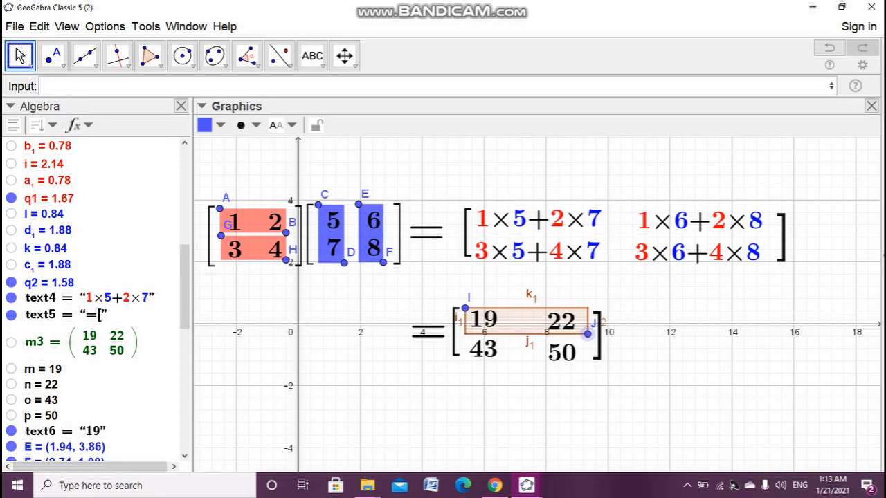
{"action": "mouse_move", "coordinate": [465, 308]}
{"action": "left_mouse_down"}
{"action": "mouse_move", "coordinate": [493, 303]}
{"action": "mouse_move", "coordinate": [482, 311]}
{"action": "mouse_move", "coordinate": [460, 299]}
{"action": "mouse_move", "coordinate": [462, 309]}
{"action": "left_mouse_up"}
{"action": "key", "text": "Escape"}
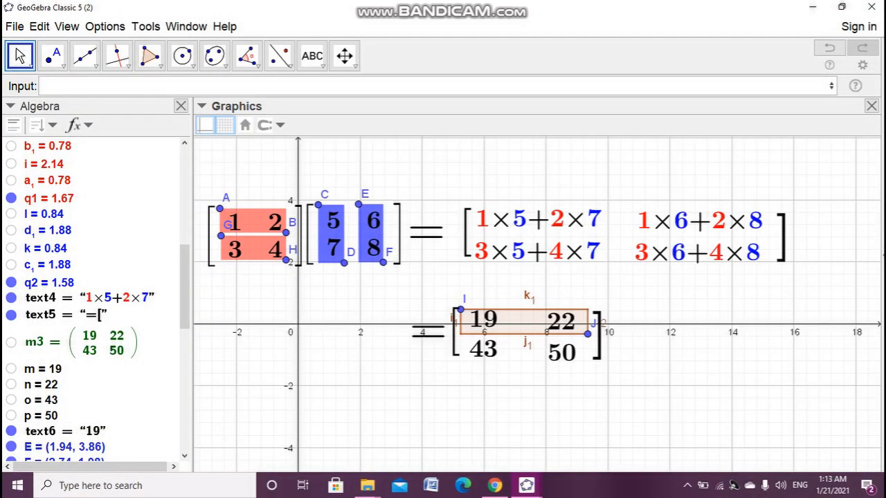
{"action": "left_click_drag", "start_coordinate": [460, 309], "coordinate": [462, 308]}
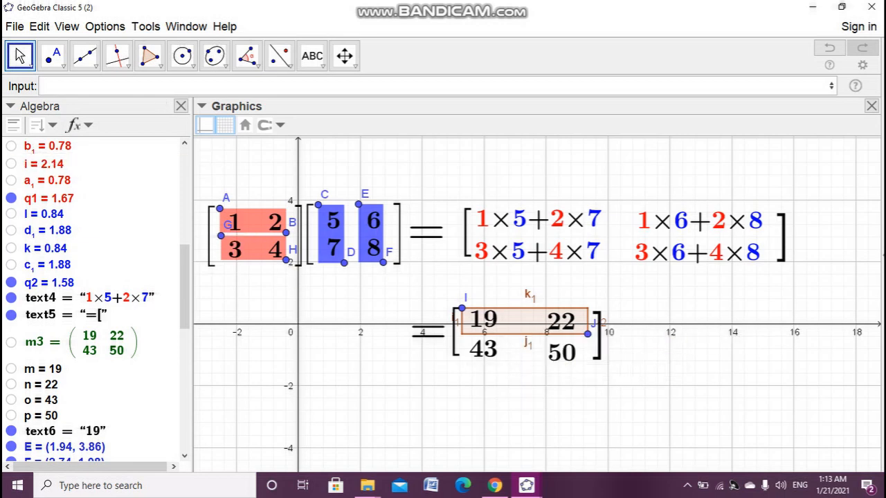
Step: Place two points at opposite corners of the result matrix's second row, above-left of 43 and below-right of 50
{"action": "left_click", "coordinate": [54, 57]}
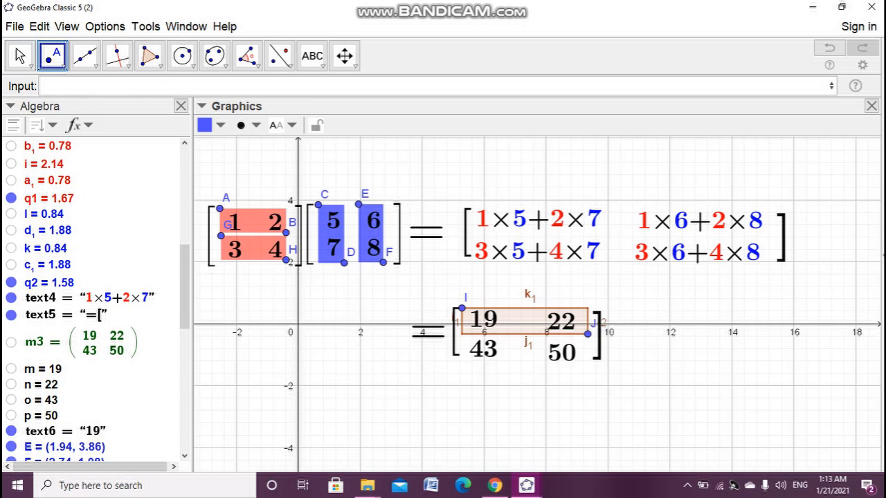
{"action": "left_click", "coordinate": [463, 338]}
{"action": "left_click", "coordinate": [585, 358]}
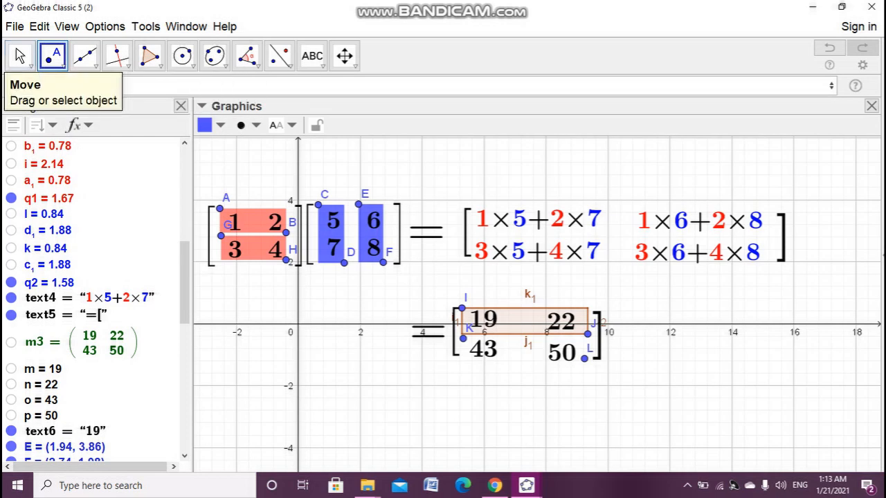
{"action": "left_click", "coordinate": [19, 56]}
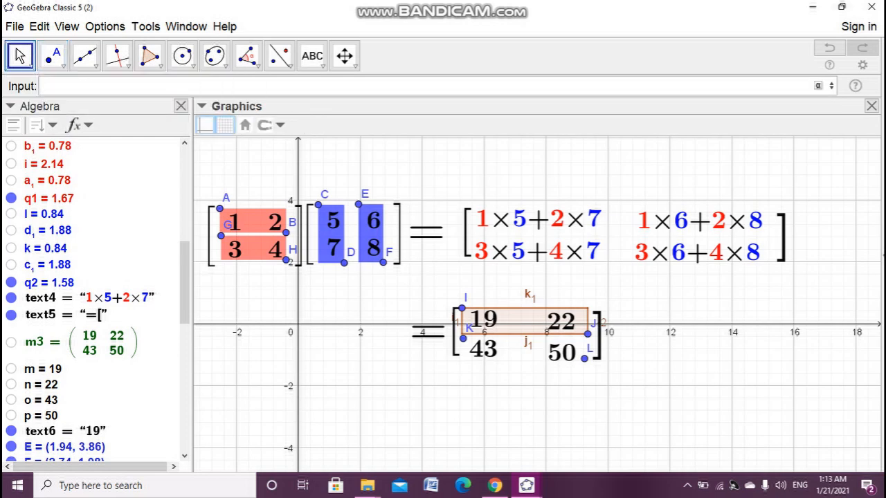
Step: Enter Polygon(A, (x(A), y(B)), B, (x(B), y(A))) in the input line and replace every A with K
{"action": "type", "text": "Polygon(A, (x(A), y(B)), B, (x(B), y(A)))"}
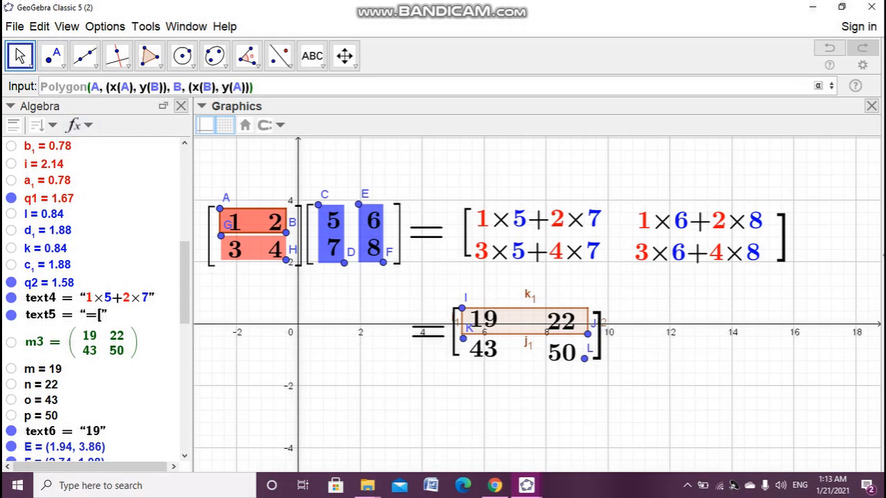
{"action": "left_click", "coordinate": [91, 86]}
{"action": "key", "text": "Right"}
{"action": "key", "text": "BackSpace"}
{"action": "type", "text": "K"}
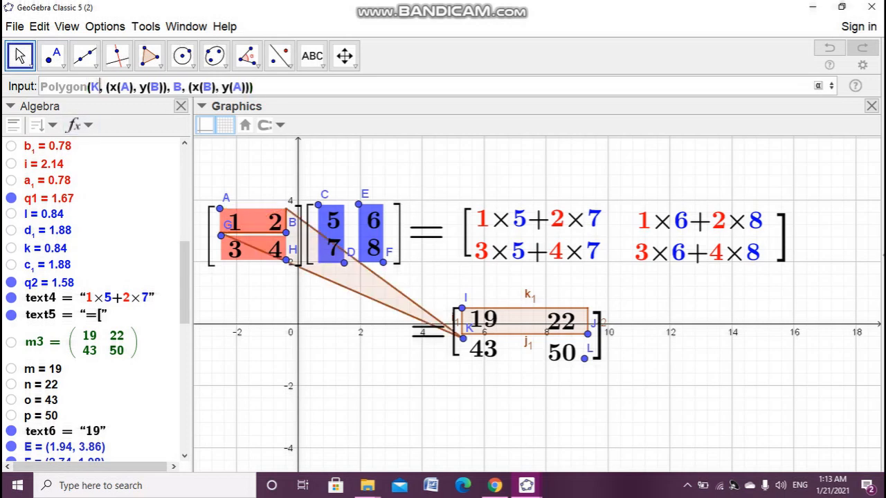
{"action": "left_click", "coordinate": [130, 87]}
{"action": "key", "text": "BackSpace"}
{"action": "type", "text": "K"}
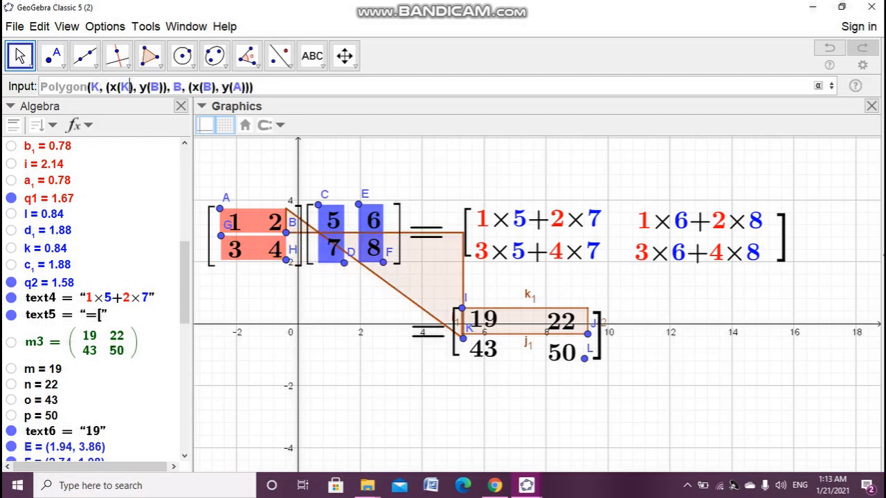
{"action": "left_click", "coordinate": [242, 86]}
{"action": "key", "text": "BackSpace"}
{"action": "type", "text": "K"}
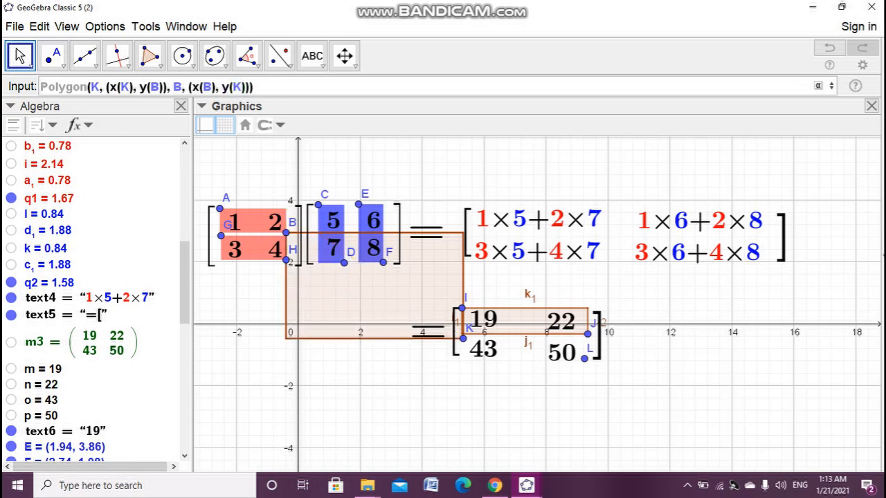
Step: Replace every B in the definition with L and create Polygon(K, (x(K), y(L)), L, (x(L), y(K)))
{"action": "left_click", "coordinate": [213, 87]}
{"action": "key", "text": "BackSpace"}
{"action": "type", "text": "L"}
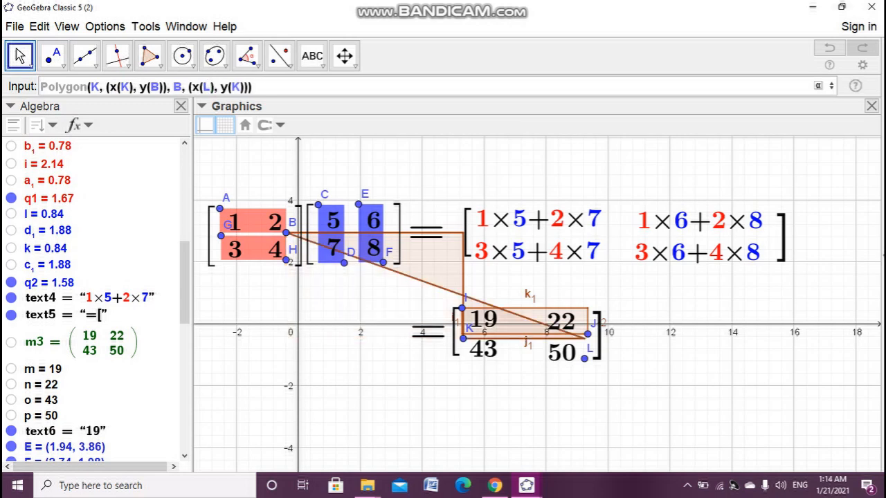
{"action": "key", "text": "BackSpace"}
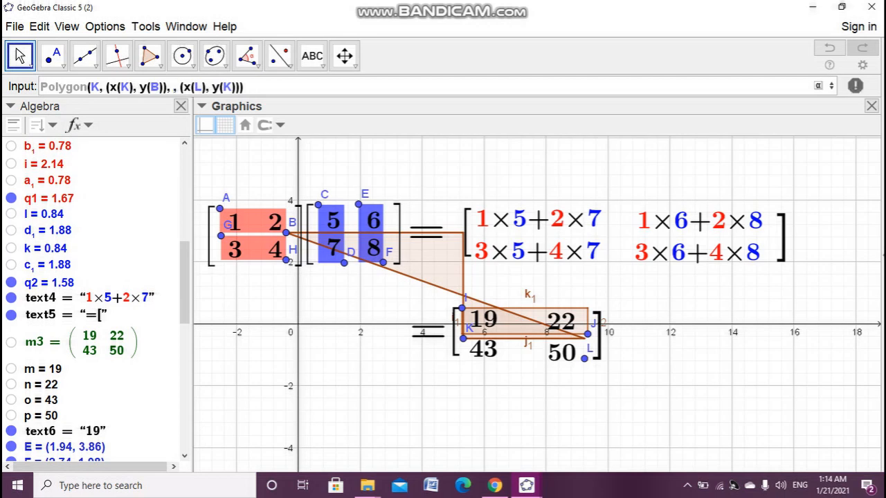
{"action": "type", "text": "L"}
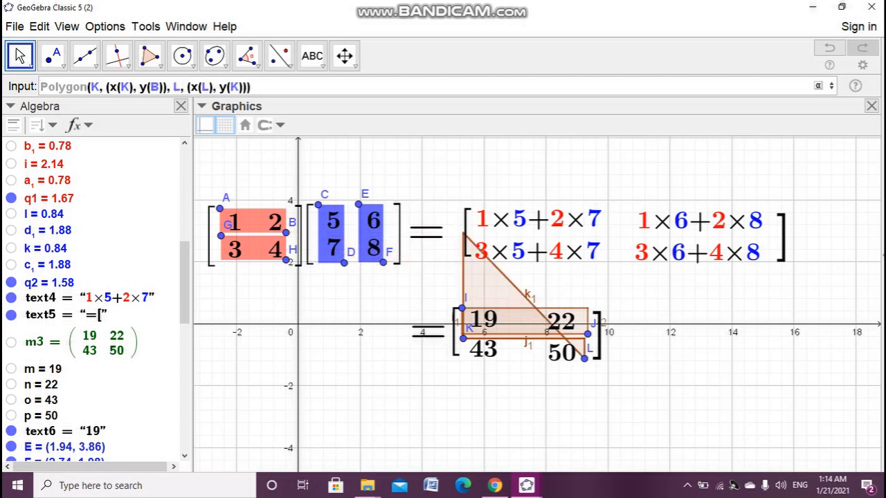
{"action": "key", "text": "BackSpace"}
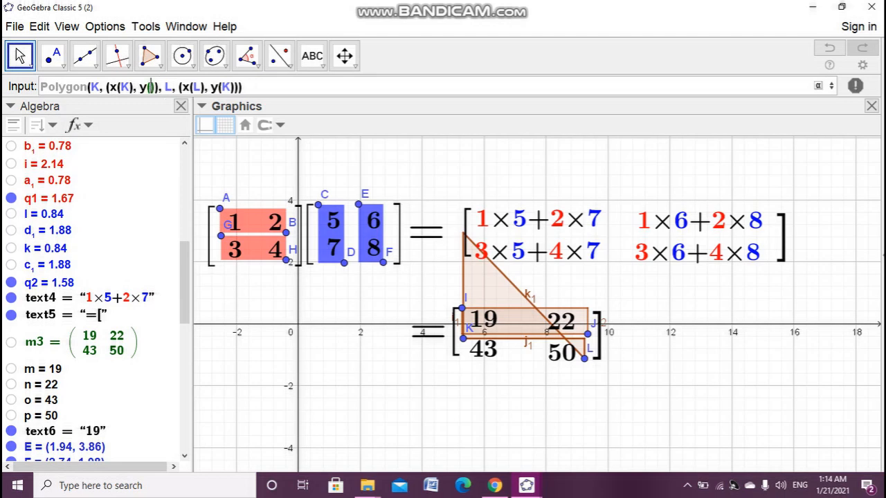
{"action": "type", "text": "L"}
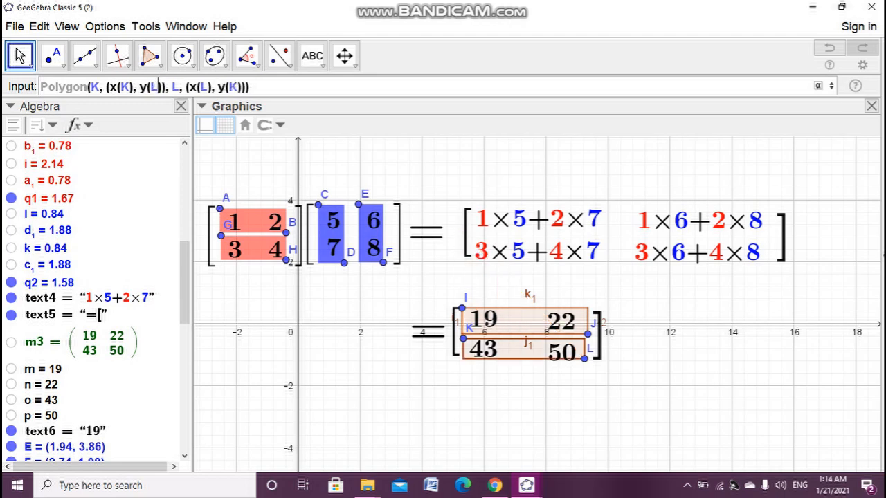
{"action": "key", "text": "ctrl+a"}
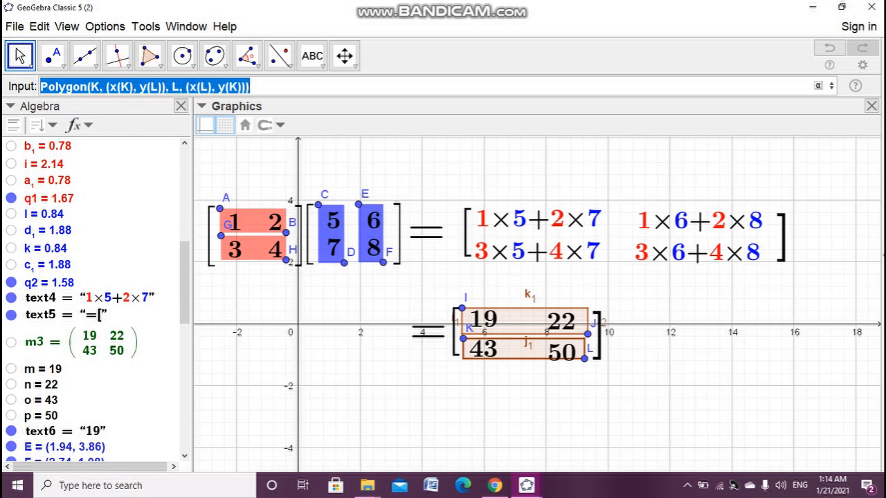
{"action": "key", "text": "Return"}
{"action": "key", "text": "Escape"}
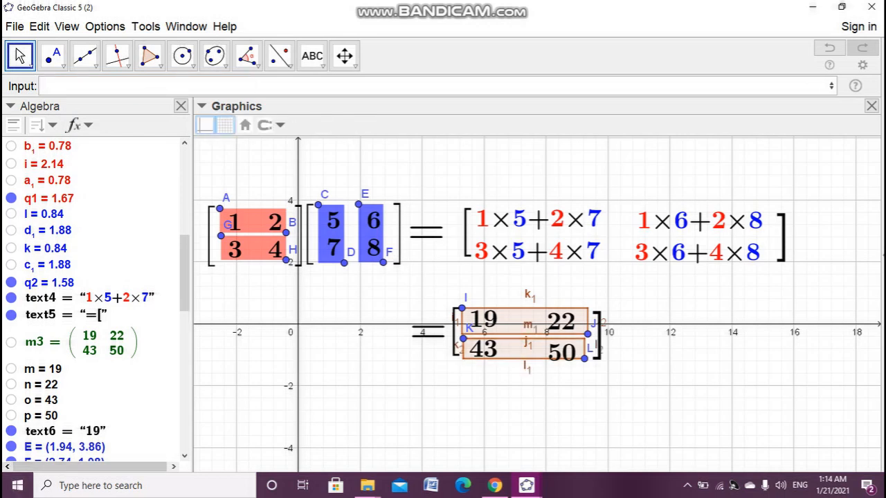
Step: Move corner point L slightly lower so the second-row rectangle fully encloses 43 and 50
{"action": "left_click_drag", "start_coordinate": [584, 358], "coordinate": [586, 364]}
{"action": "key", "text": "Escape"}
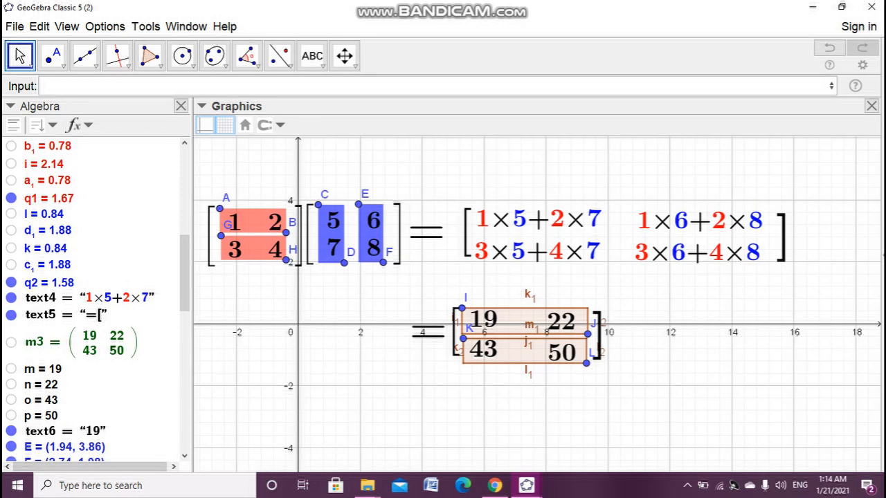
{"action": "left_click", "coordinate": [463, 338]}
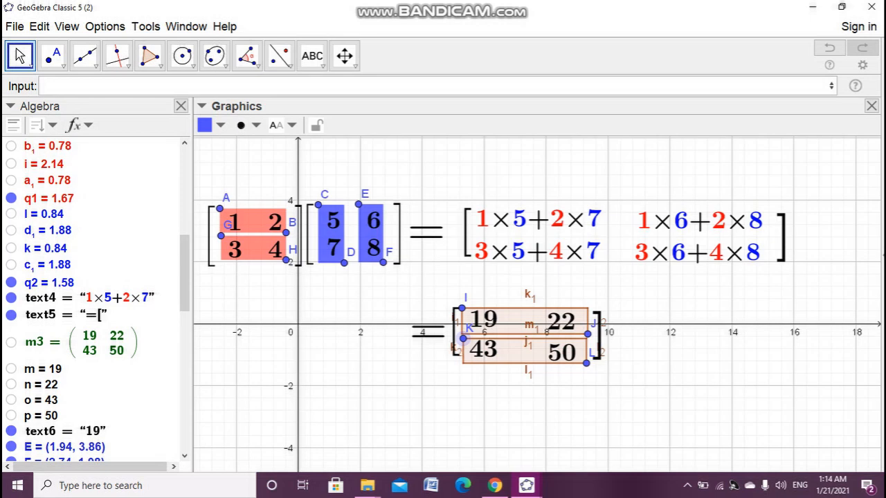
{"action": "key", "text": "Escape"}
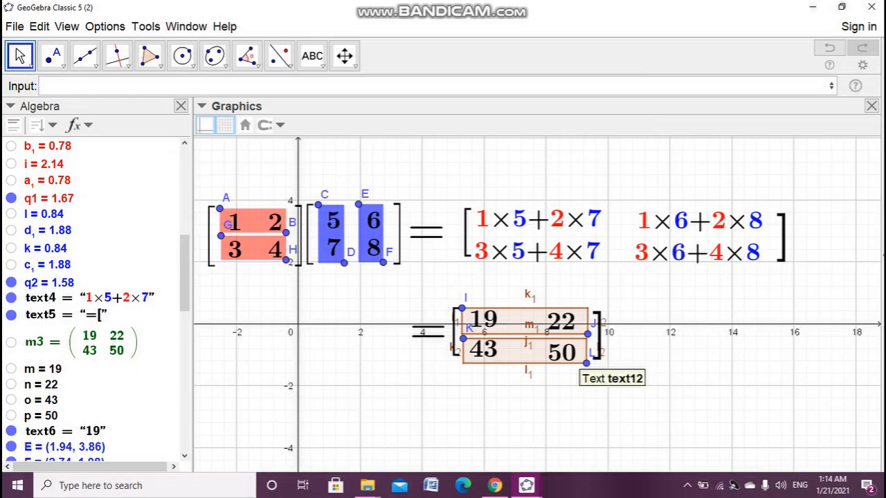
Step: Place two points at opposite corners of the result matrix's first column, above-right of 19 and below-left of 43
{"action": "left_click", "coordinate": [53, 56]}
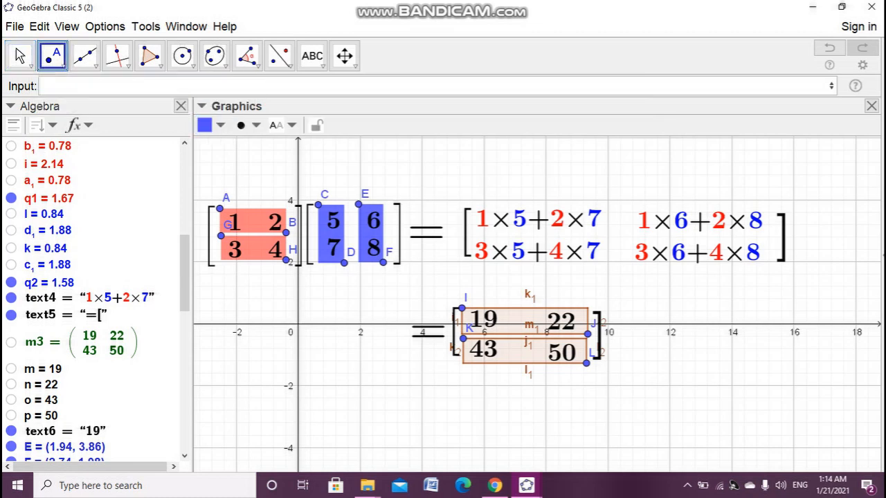
{"action": "left_click", "coordinate": [497, 304]}
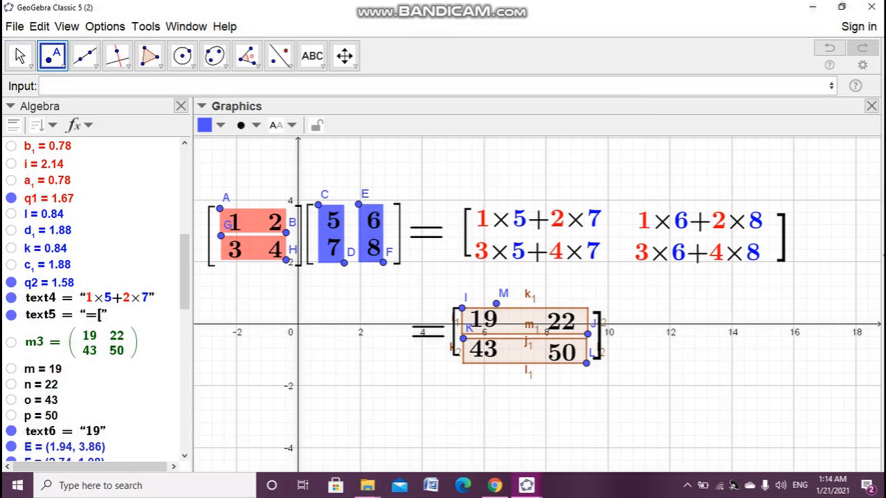
{"action": "left_click", "coordinate": [465, 367]}
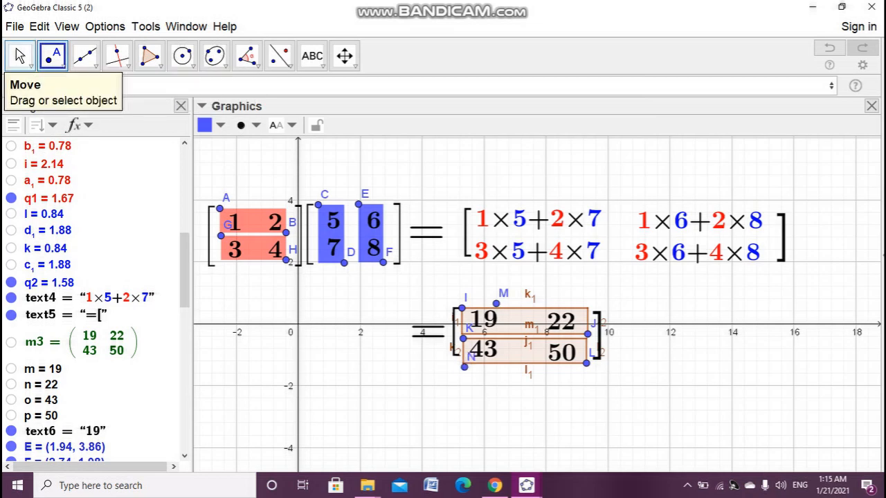
{"action": "left_click", "coordinate": [20, 56]}
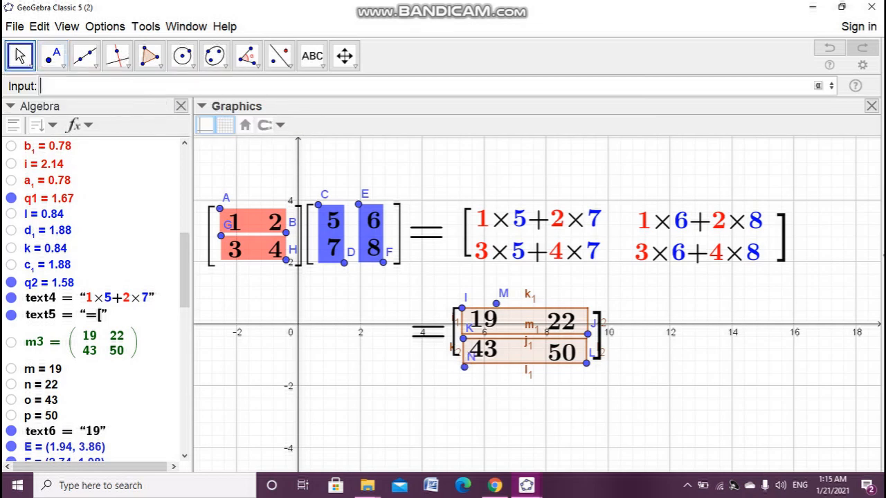
Step: Enter Polygon(K, (x(K), y(L)), L, (x(L), y(K))) in the input line and replace every K with M
{"action": "type", "text": "Polygon(K, (x(K), y(L)), L, (x(L), y(K)))"}
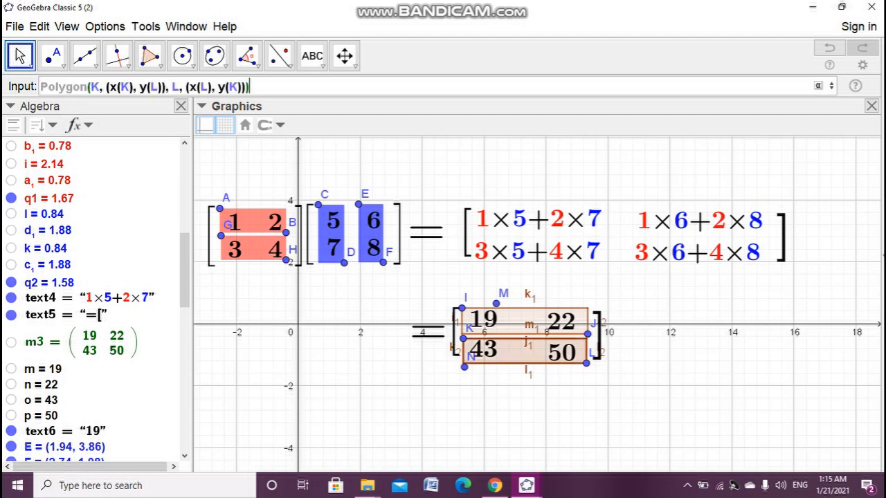
{"action": "left_click", "coordinate": [99, 86]}
{"action": "key", "text": "BackSpace"}
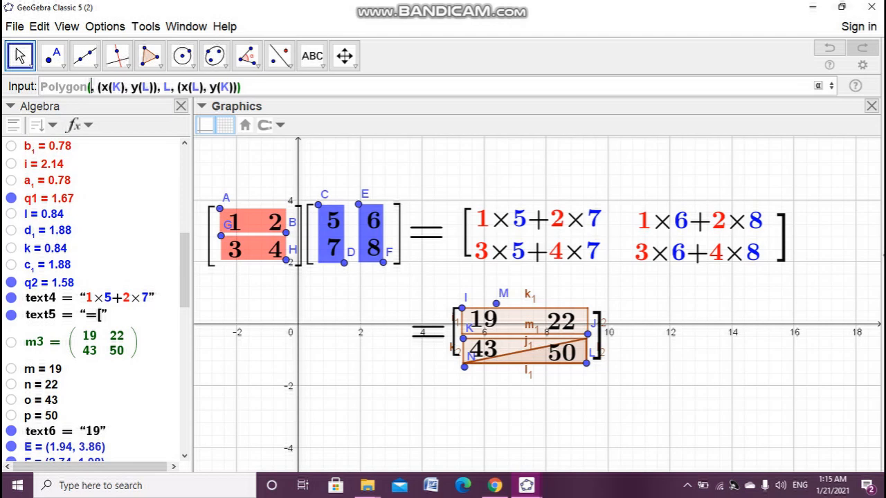
{"action": "type", "text": "M"}
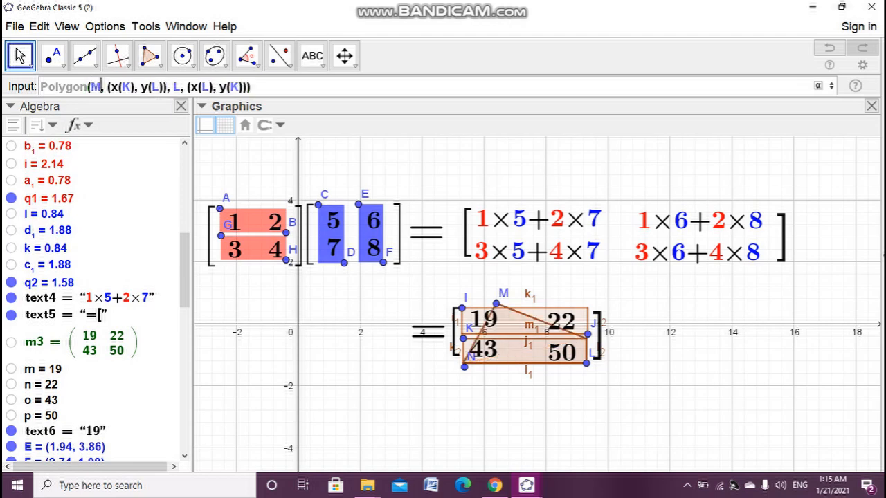
{"action": "left_click", "coordinate": [132, 86]}
{"action": "key", "text": "BackSpace"}
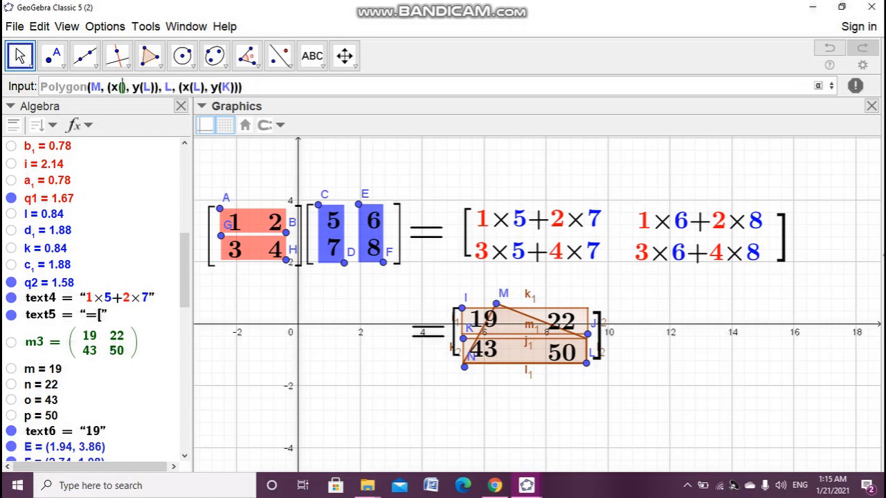
{"action": "type", "text": "M"}
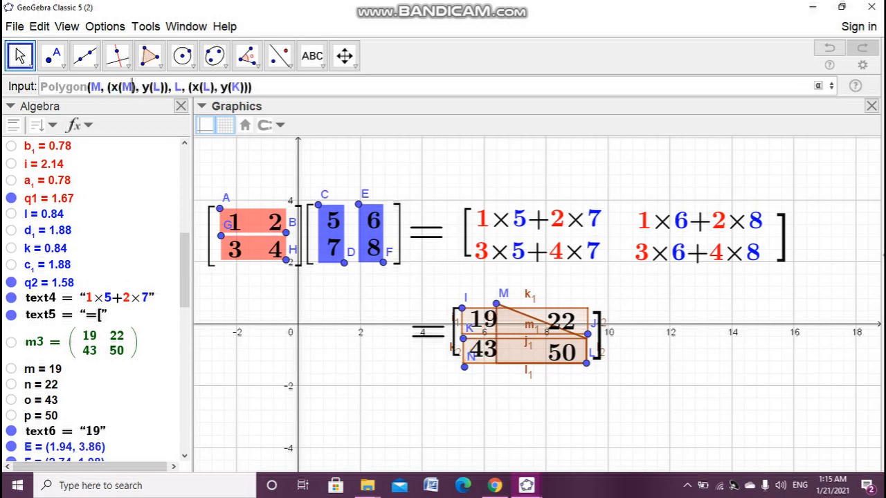
{"action": "left_click", "coordinate": [240, 87]}
{"action": "key", "text": "BackSpace"}
{"action": "type", "text": "M"}
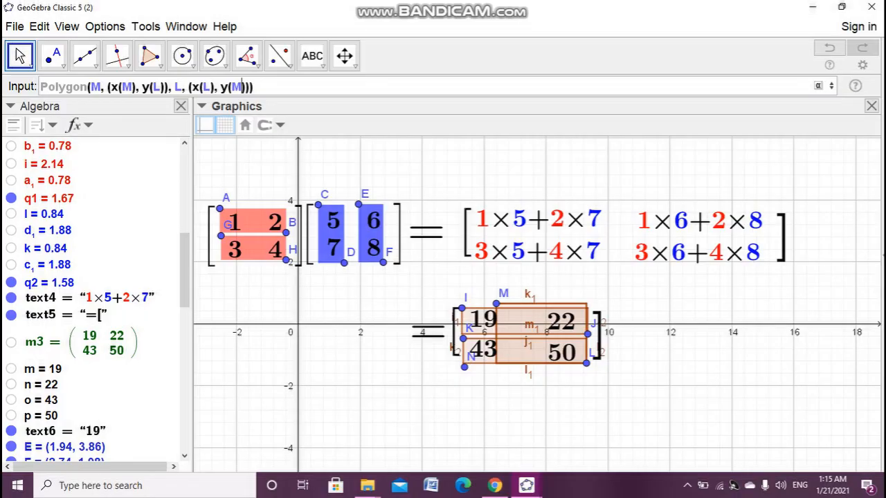
Step: Replace every L in the definition with N and create Polygon(M, (x(M), y(N)), N, (x(N), y(M)))
{"action": "left_click", "coordinate": [210, 87]}
{"action": "key", "text": "BackSpace"}
{"action": "type", "text": "N"}
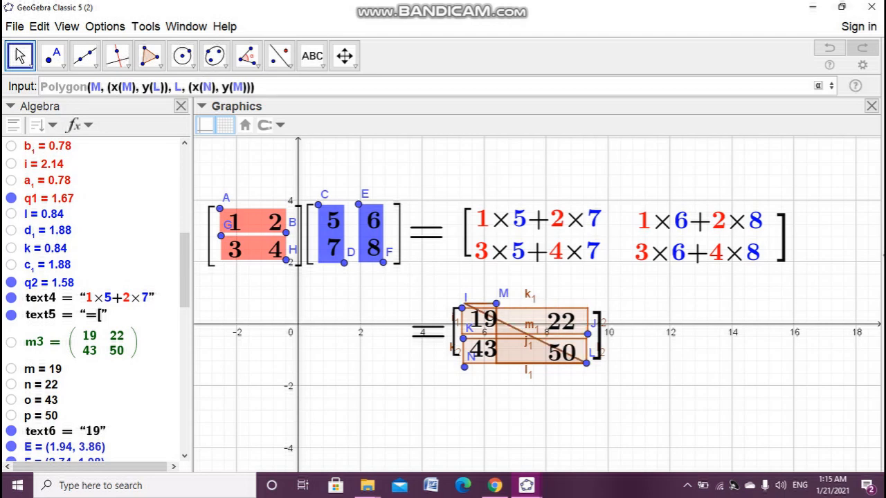
{"action": "left_click", "coordinate": [182, 86]}
{"action": "key", "text": "BackSpace"}
{"action": "type", "text": "N"}
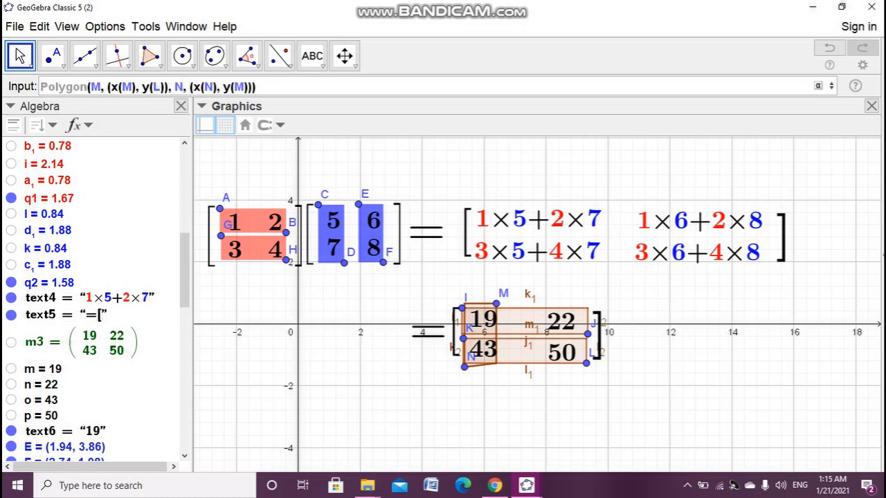
{"action": "left_click", "coordinate": [161, 87]}
{"action": "key", "text": "BackSpace"}
{"action": "type", "text": "N"}
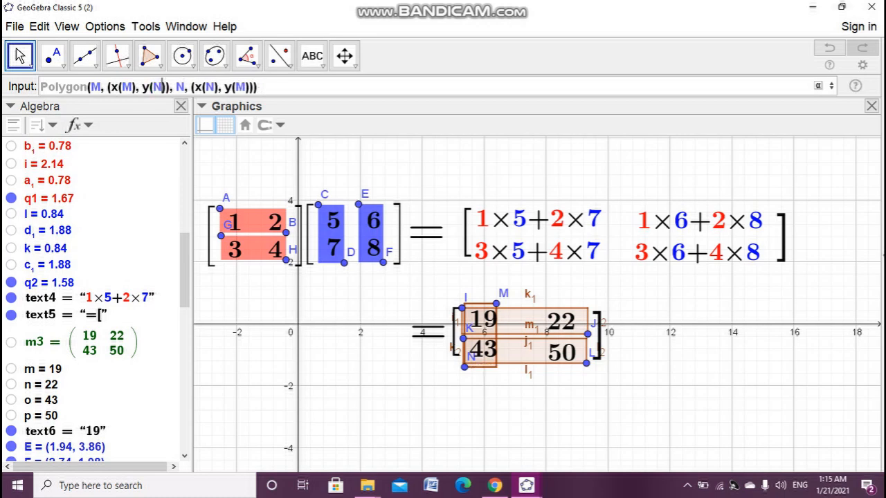
{"action": "key", "text": "Return"}
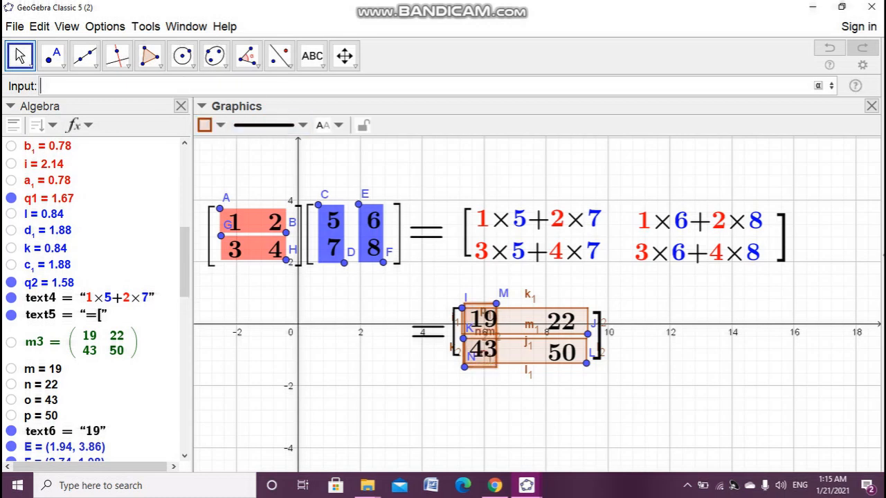
{"action": "key", "text": "Escape"}
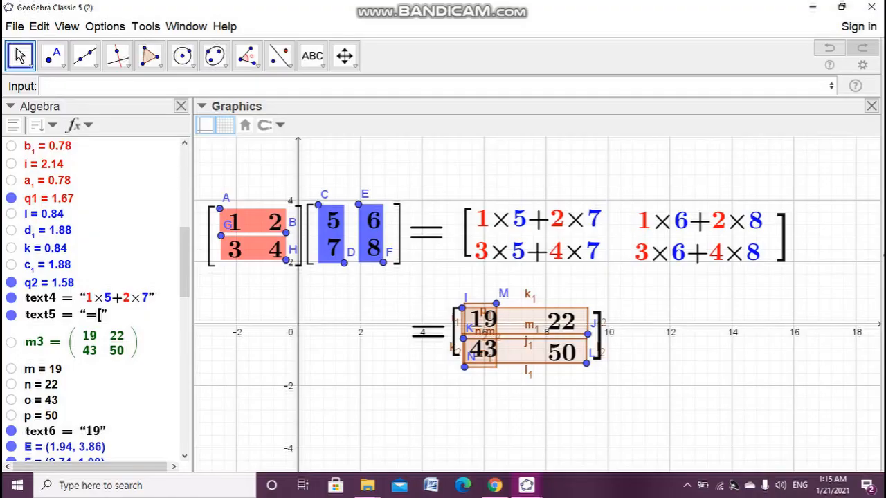
Step: Adjust corner points N and M so the first-column rectangle fits around 19 and 43 and aligns with the row rectangles
{"action": "left_click", "coordinate": [464, 366]}
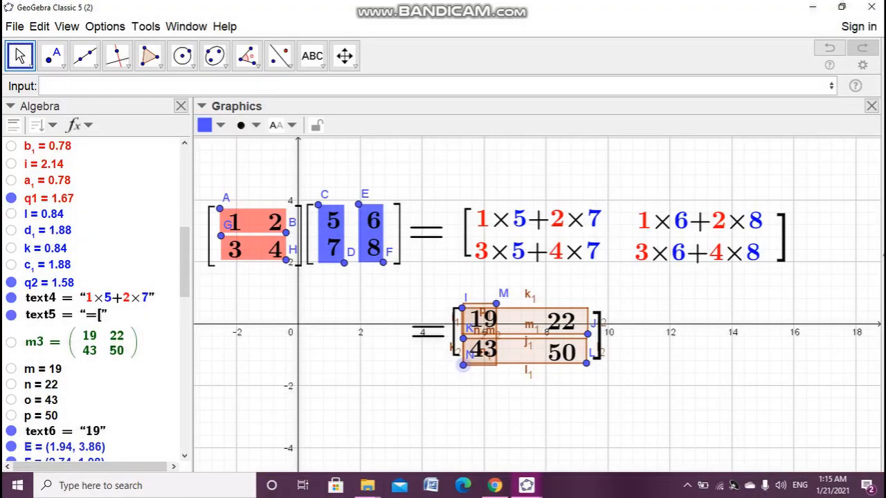
{"action": "left_click_drag", "start_coordinate": [463, 365], "coordinate": [463, 364]}
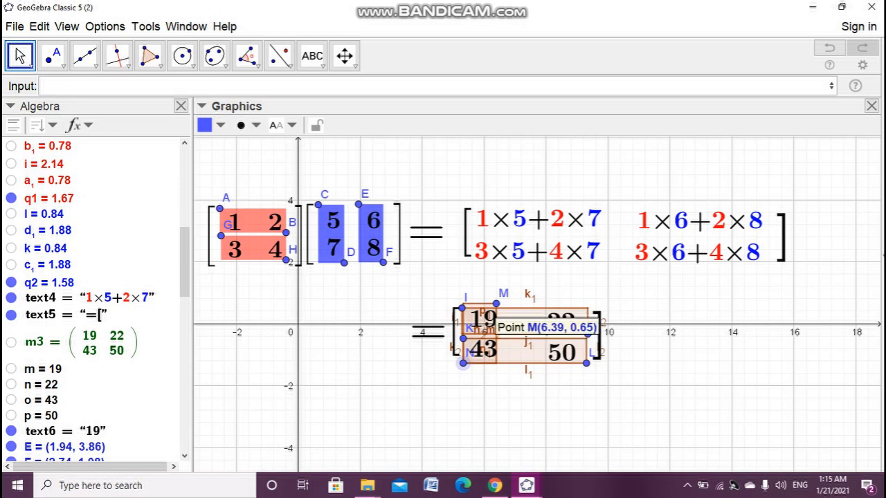
{"action": "left_click_drag", "start_coordinate": [495, 303], "coordinate": [503, 309]}
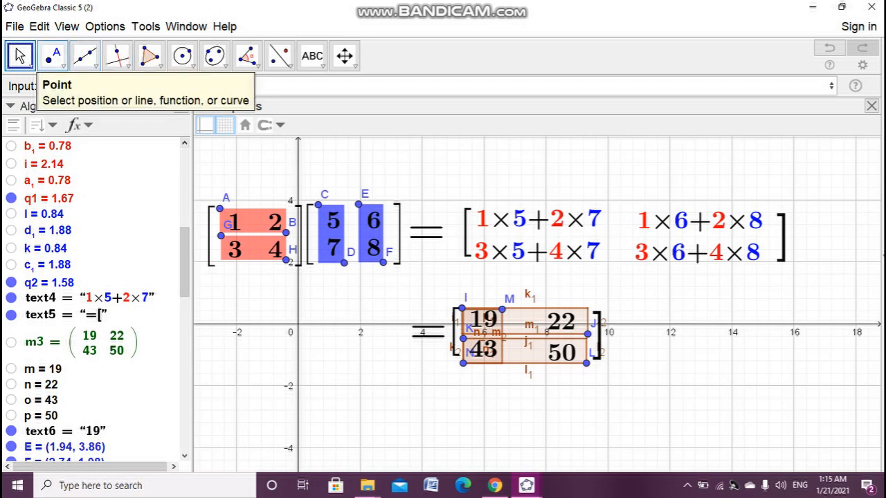
Step: Place two points above 22 and below-left of 50, and move the upper one to the above-right corner of 22
{"action": "left_click", "coordinate": [53, 55]}
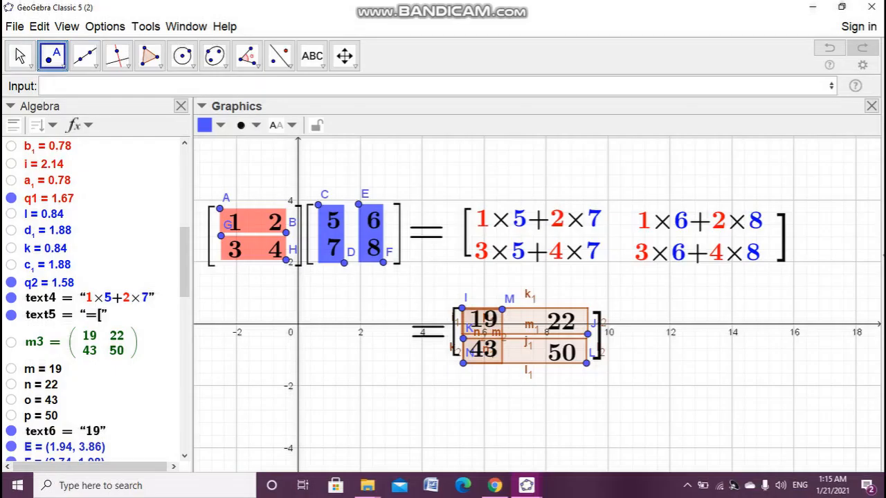
{"action": "left_click", "coordinate": [548, 301]}
{"action": "left_click", "coordinate": [550, 368]}
{"action": "left_click", "coordinate": [20, 55]}
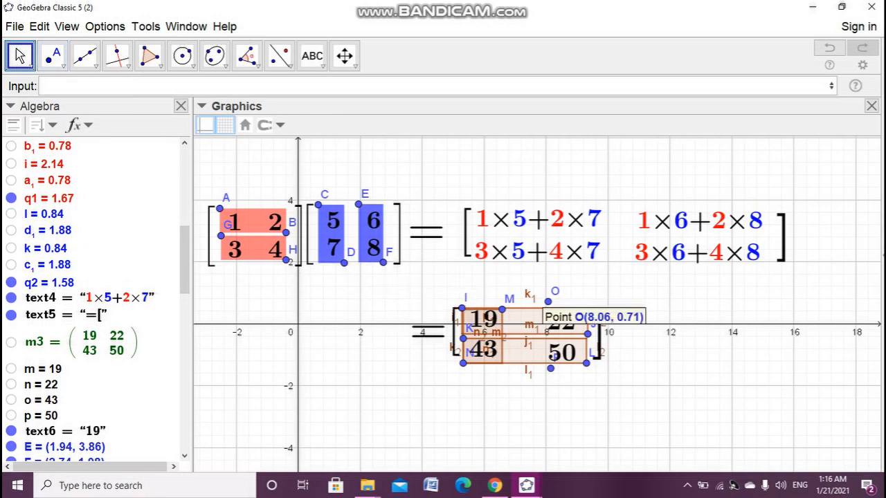
{"action": "left_click_drag", "start_coordinate": [548, 301], "coordinate": [584, 305]}
{"action": "left_click", "coordinate": [149, 56]}
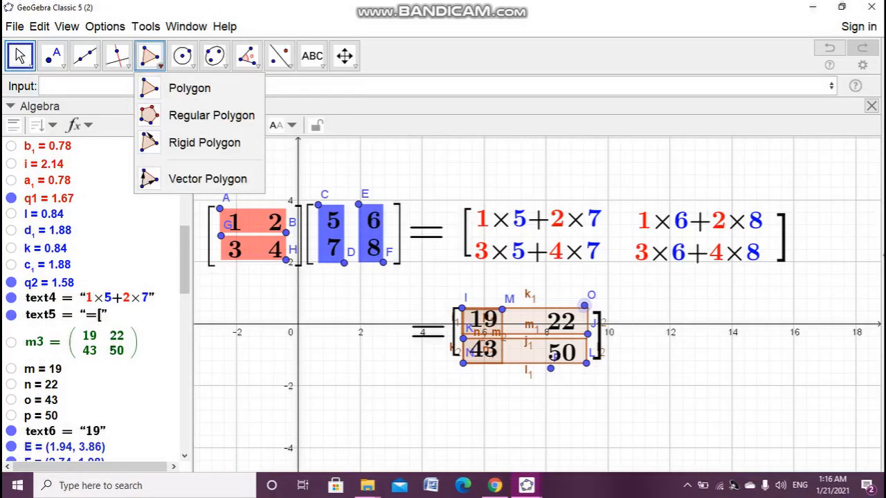
{"action": "left_click", "coordinate": [176, 87]}
{"action": "key", "text": "Escape"}
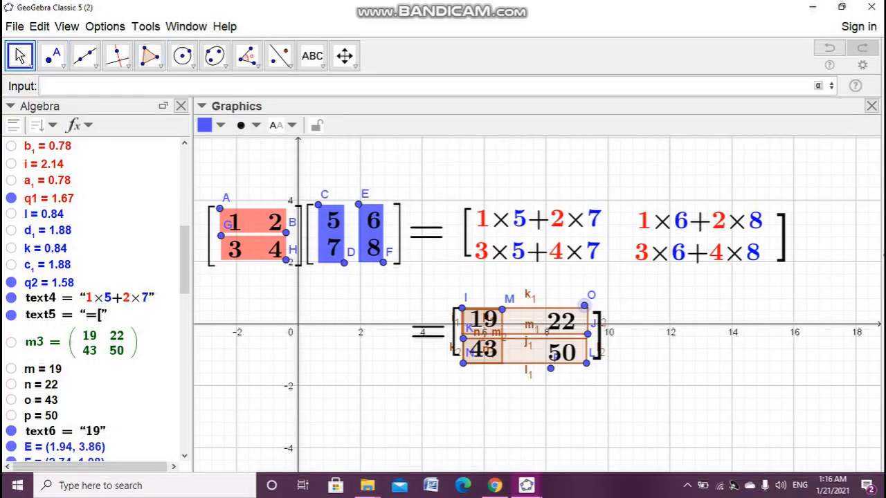
Step: Enter Polygon(K, (x(K), y(L)), L, (x(L), y(K))) in the input line and replace every K with O
{"action": "type", "text": "Polygon(K, (x(K), y(L)), L, (x(L), y(K)))"}
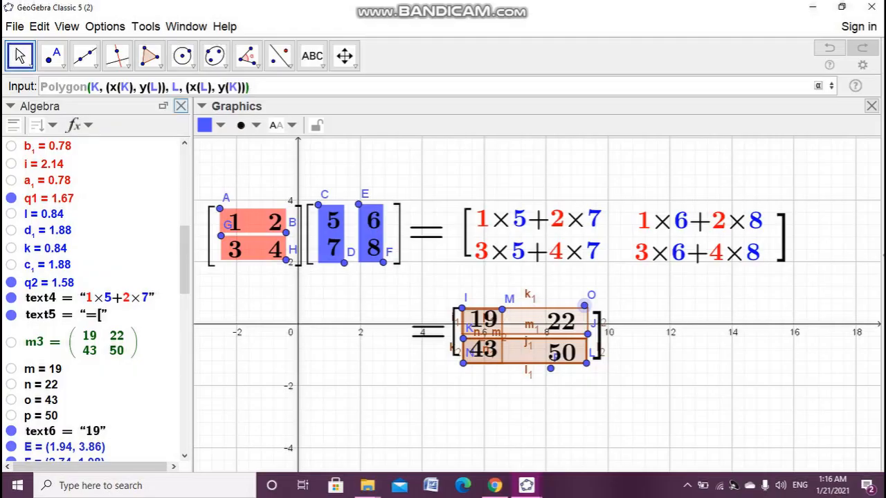
{"action": "left_click", "coordinate": [100, 87]}
{"action": "key", "text": "BackSpace"}
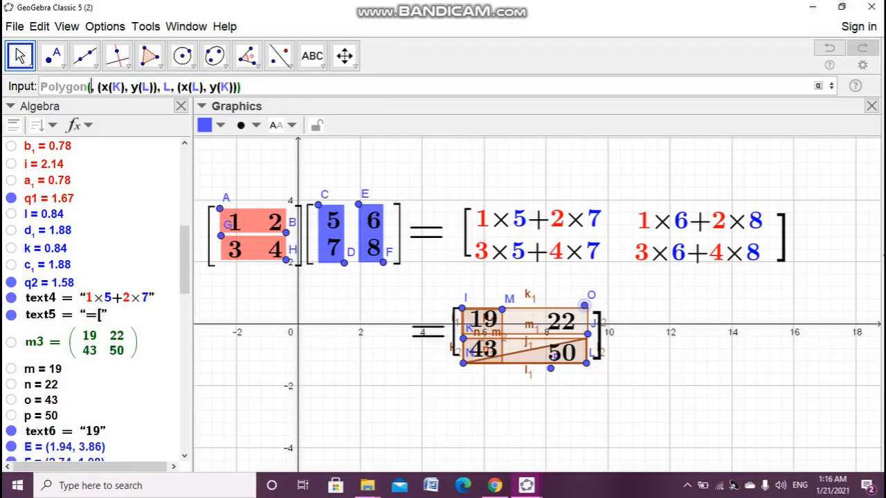
{"action": "type", "text": "O"}
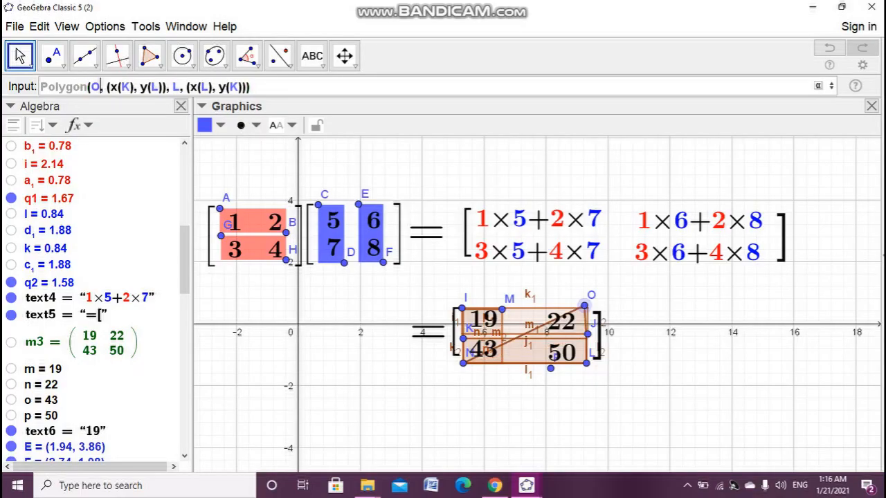
{"action": "left_click", "coordinate": [130, 87]}
{"action": "key", "text": "BackSpace"}
{"action": "type", "text": "O"}
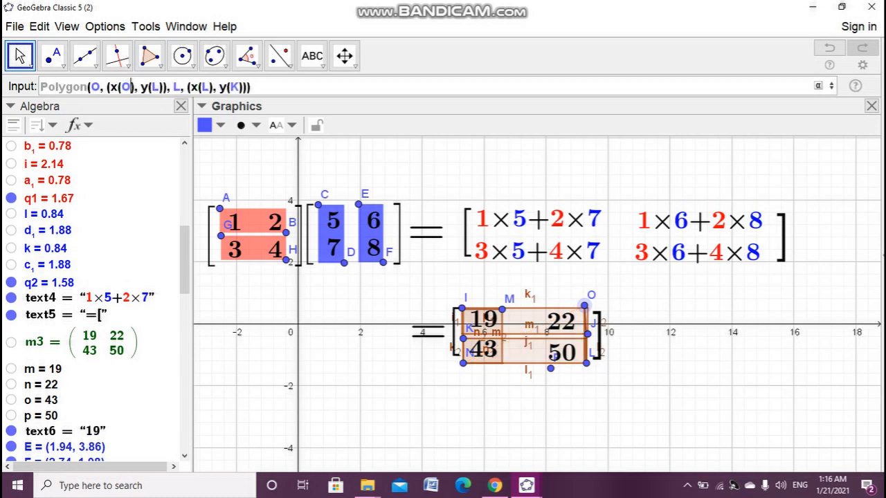
{"action": "left_click", "coordinate": [240, 87]}
{"action": "key", "text": "BackSpace"}
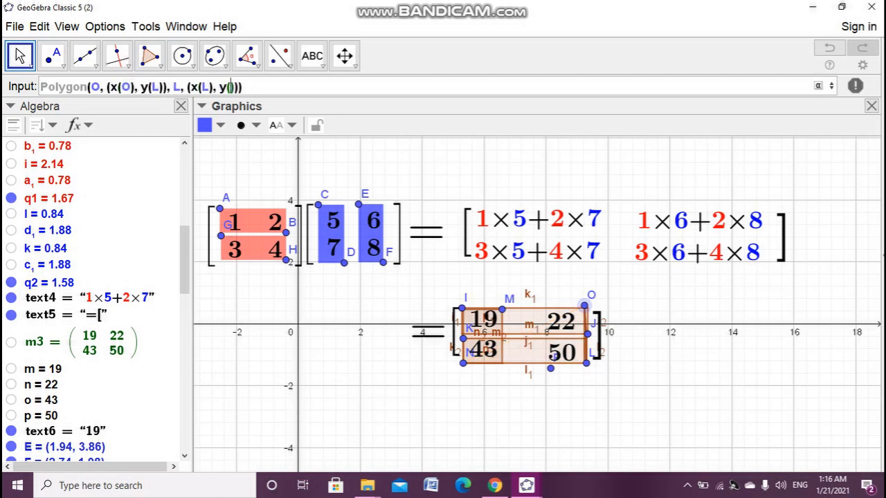
{"action": "type", "text": "O"}
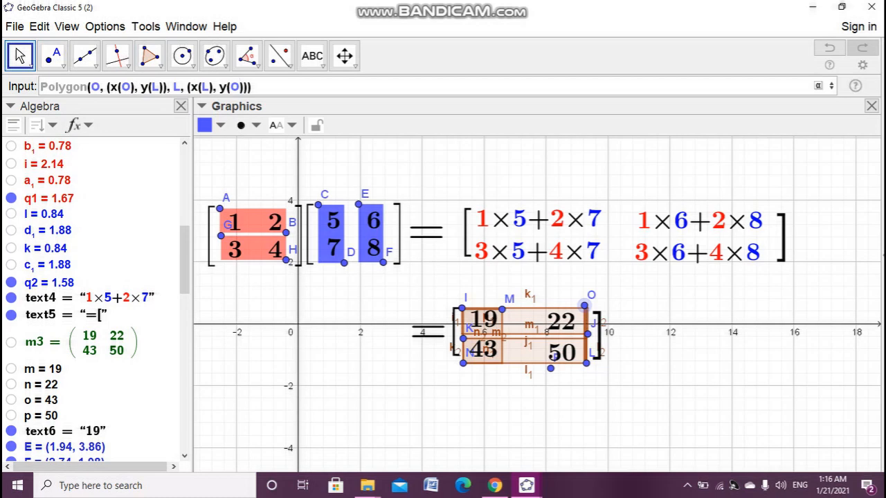
Step: Replace every L in the definition with P and create Polygon(O, (x(O), y(P)), P, (x(P), y(O)))
{"action": "left_click", "coordinate": [209, 88]}
{"action": "key", "text": "BackSpace"}
{"action": "type", "text": "P"}
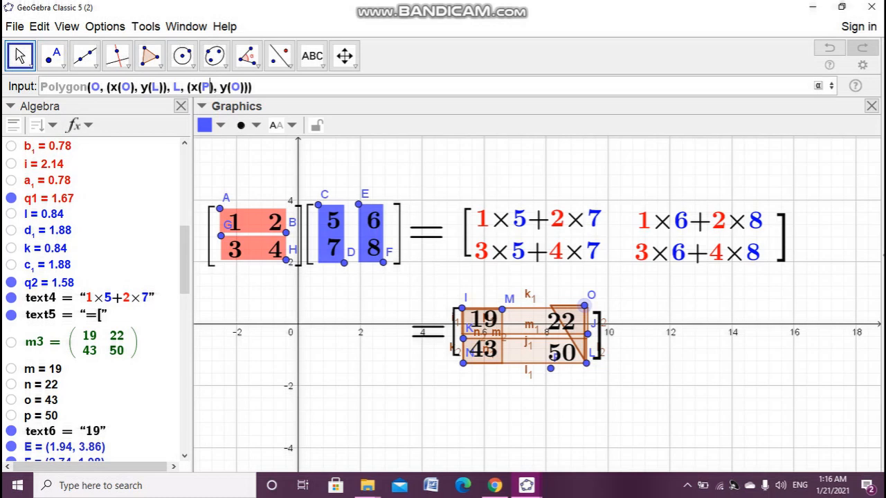
{"action": "left_click", "coordinate": [180, 87]}
{"action": "key", "text": "BackSpace"}
{"action": "type", "text": "P"}
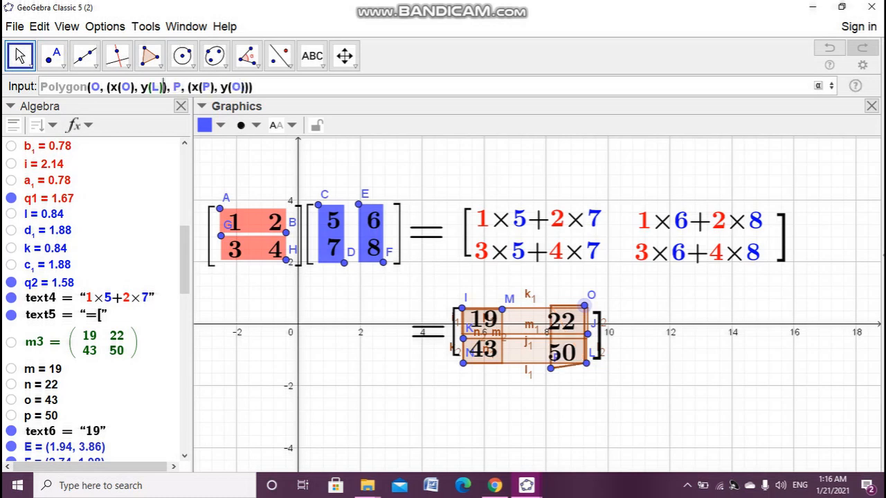
{"action": "key", "text": "Left"}
{"action": "key", "text": "BackSpace"}
{"action": "type", "text": "P"}
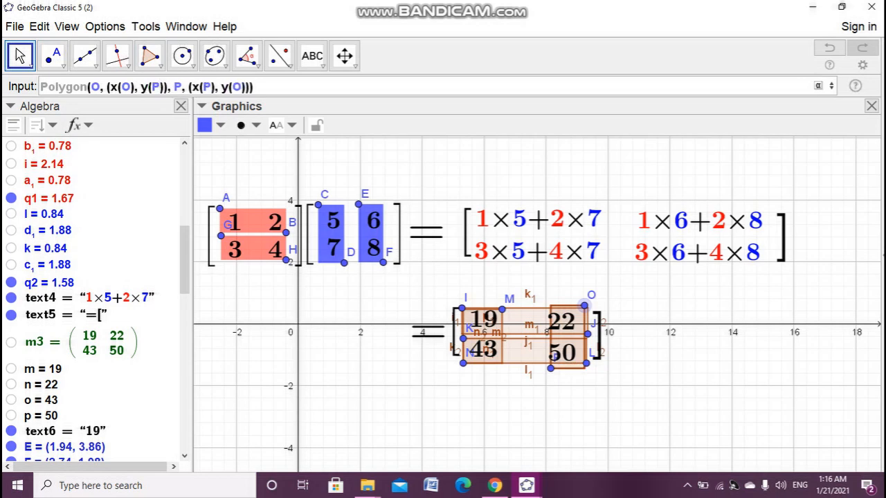
{"action": "key", "text": "Return"}
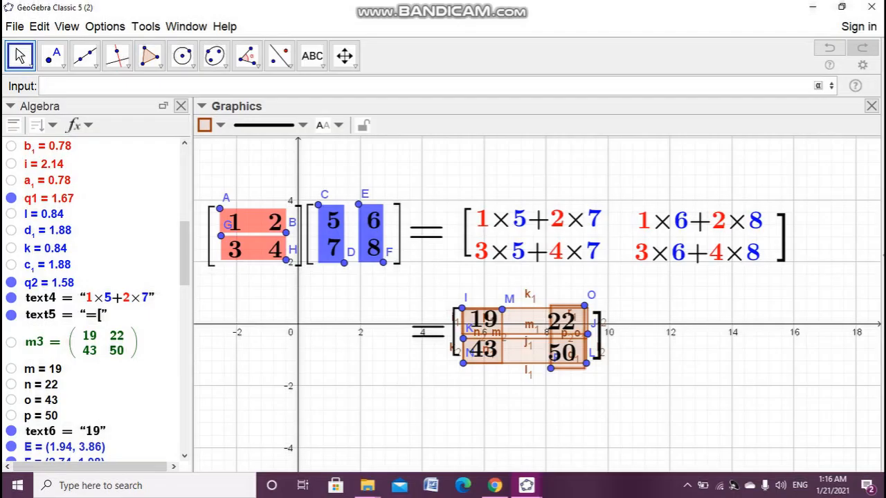
Step: Adjust corner points P and O so the second-column rectangle around 22 and 50 aligns with the row rectangles
{"action": "left_click", "coordinate": [132, 408]}
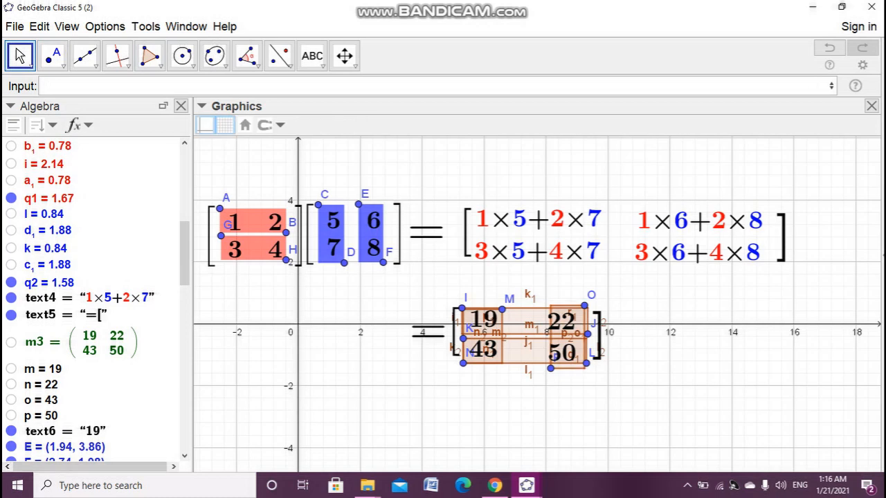
{"action": "left_click_drag", "start_coordinate": [551, 368], "coordinate": [551, 364]}
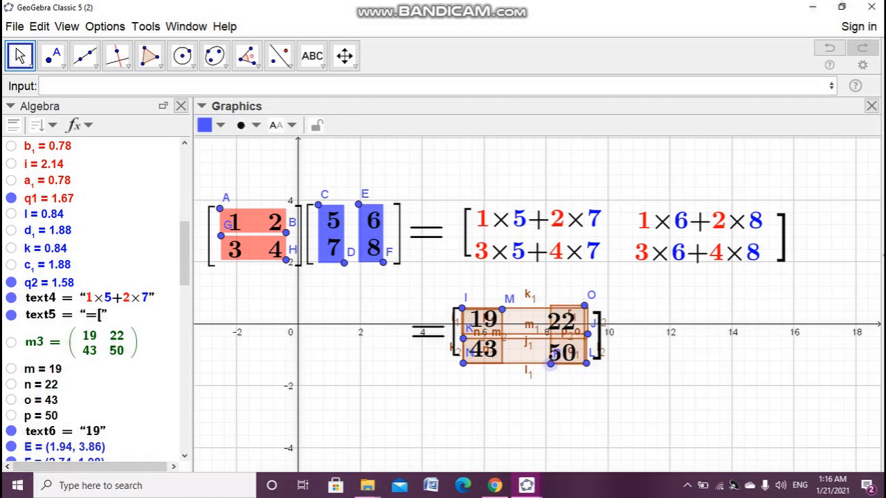
{"action": "left_click_drag", "start_coordinate": [584, 306], "coordinate": [586, 305]}
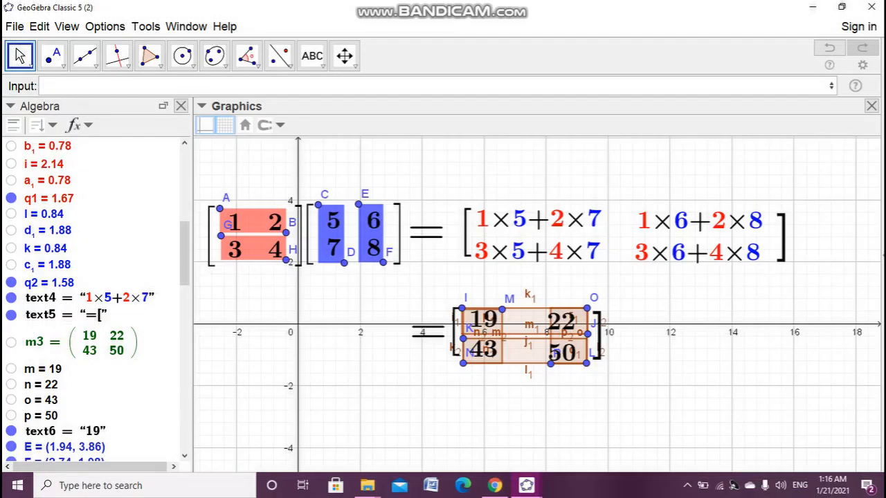
Step: Color the second-column rectangle around 22 and 50 blue, with a stronger fill opacity and the line thickness at minimum
{"action": "scroll", "coordinate": [97, 298], "scroll_direction": "down", "scroll_amount": 10}
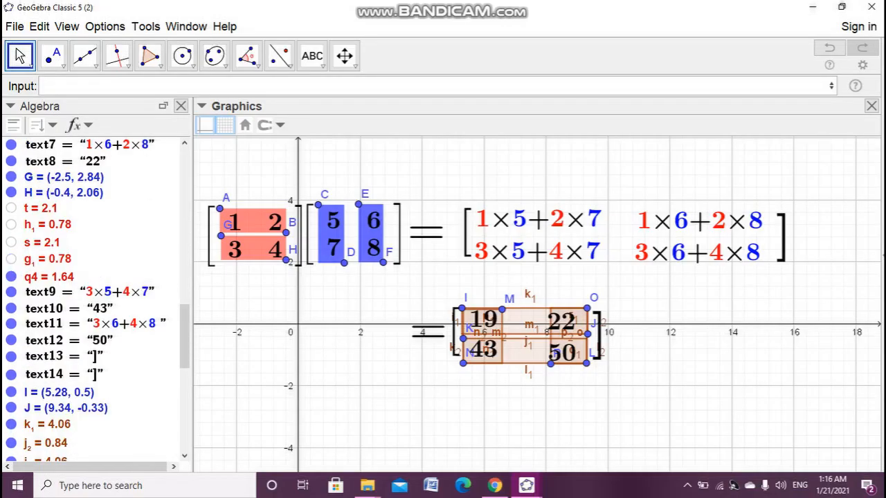
{"action": "left_click", "coordinate": [49, 453]}
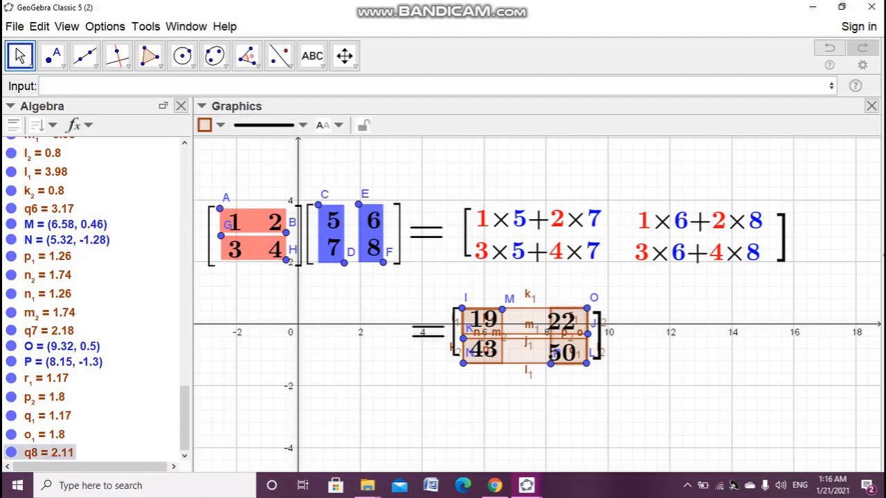
{"action": "left_click", "coordinate": [205, 124]}
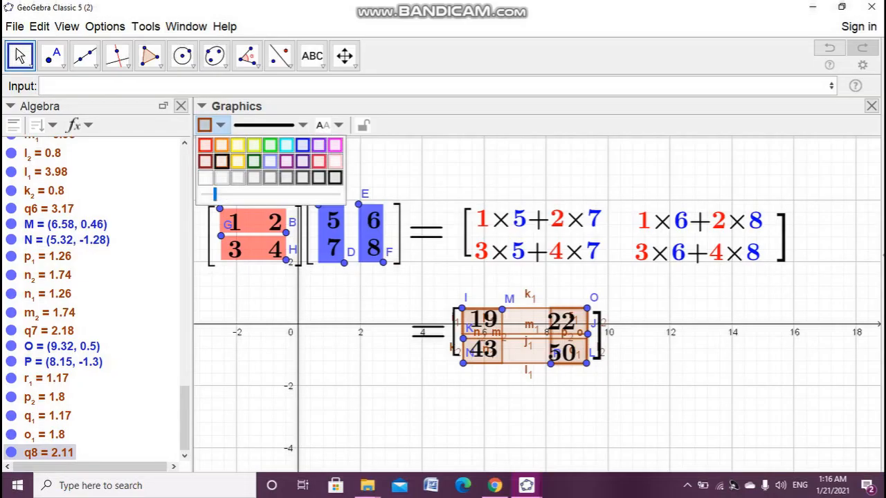
{"action": "left_click", "coordinate": [303, 145]}
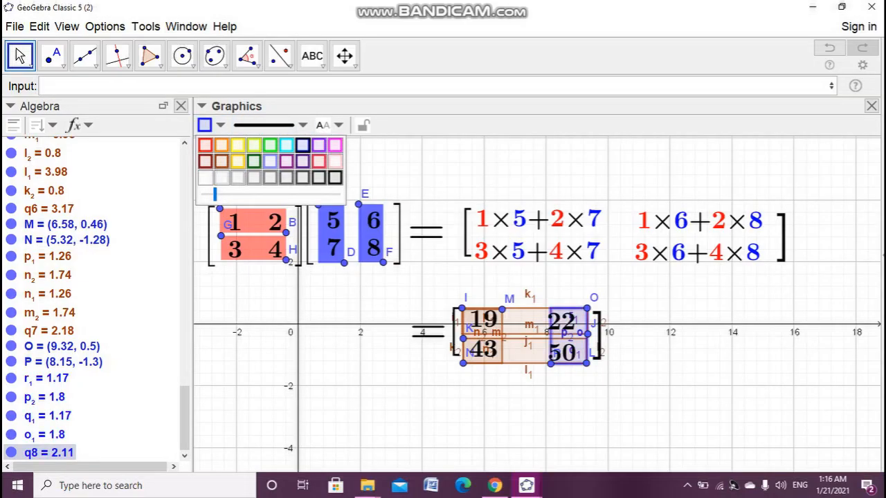
{"action": "left_click_drag", "start_coordinate": [215, 195], "coordinate": [284, 194]}
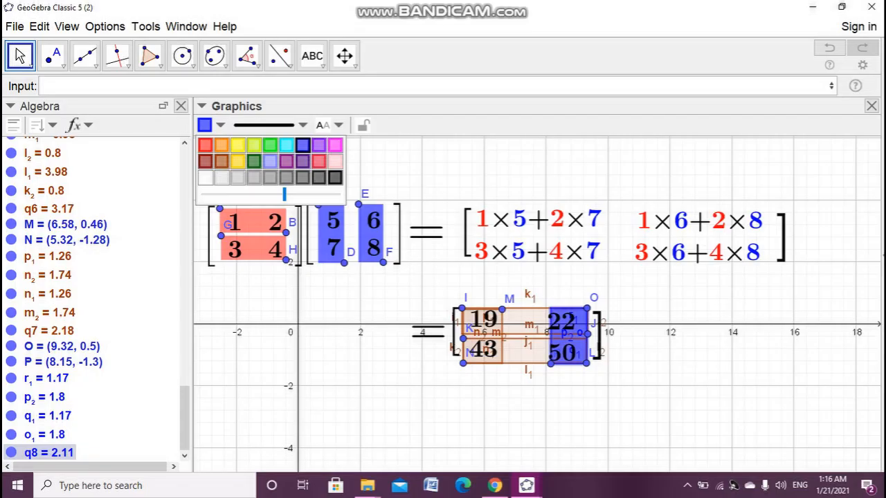
{"action": "left_click_drag", "start_coordinate": [283, 195], "coordinate": [270, 194]}
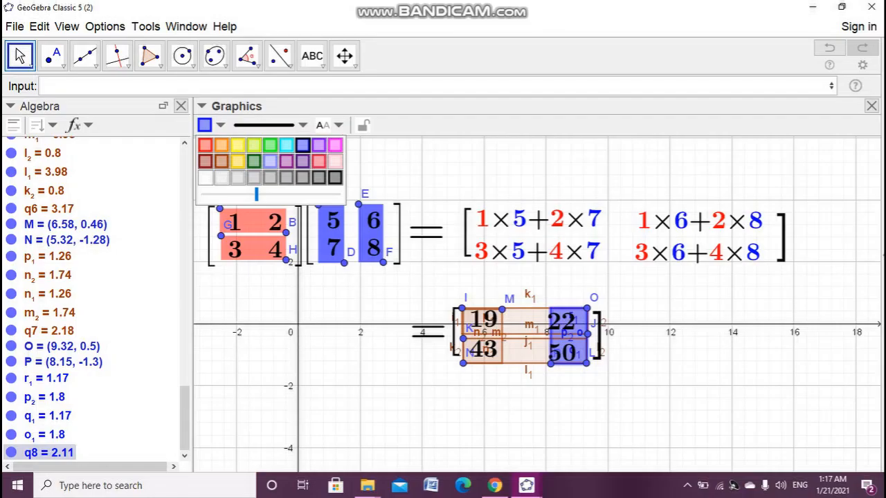
{"action": "left_click", "coordinate": [267, 124]}
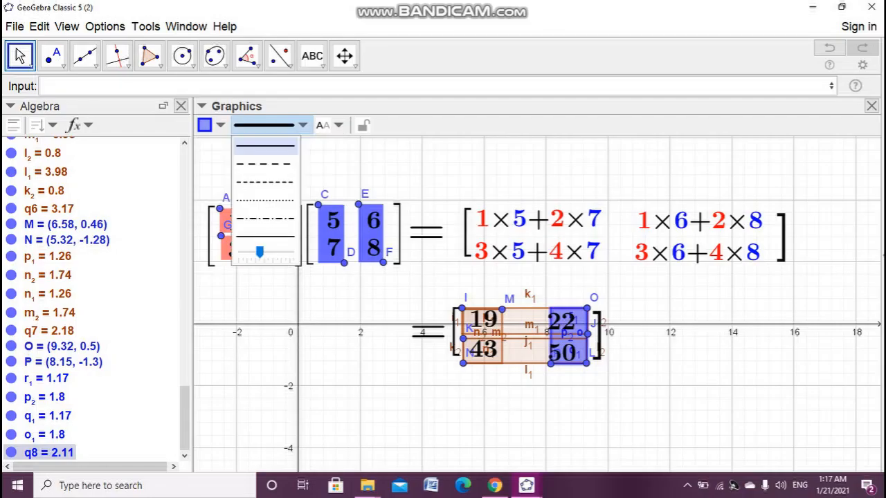
{"action": "left_click_drag", "start_coordinate": [259, 252], "coordinate": [238, 252]}
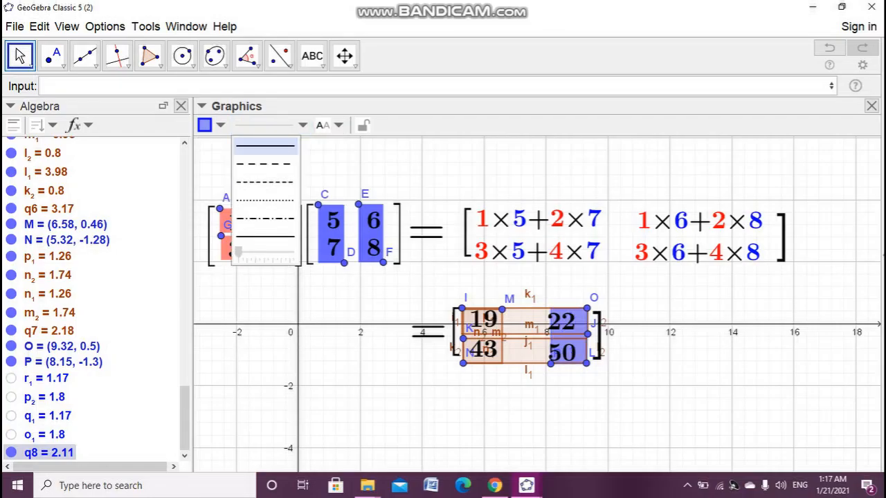
{"action": "left_click", "coordinate": [211, 125]}
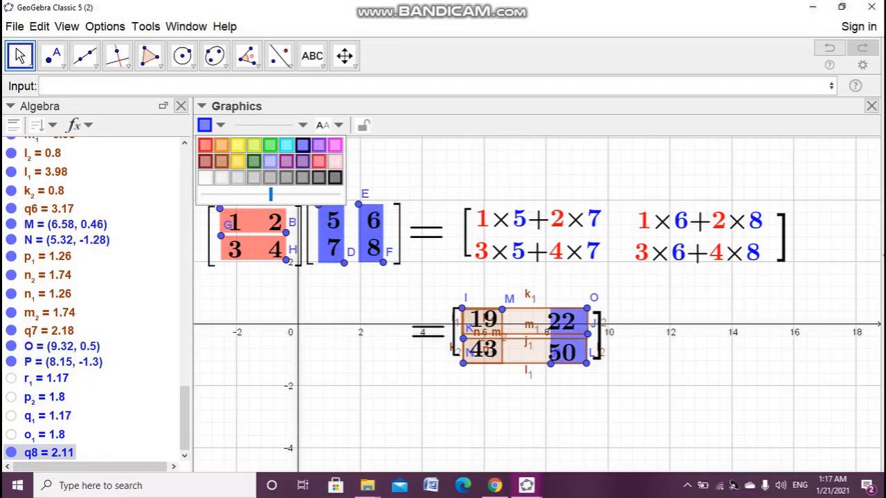
{"action": "key", "text": "Escape"}
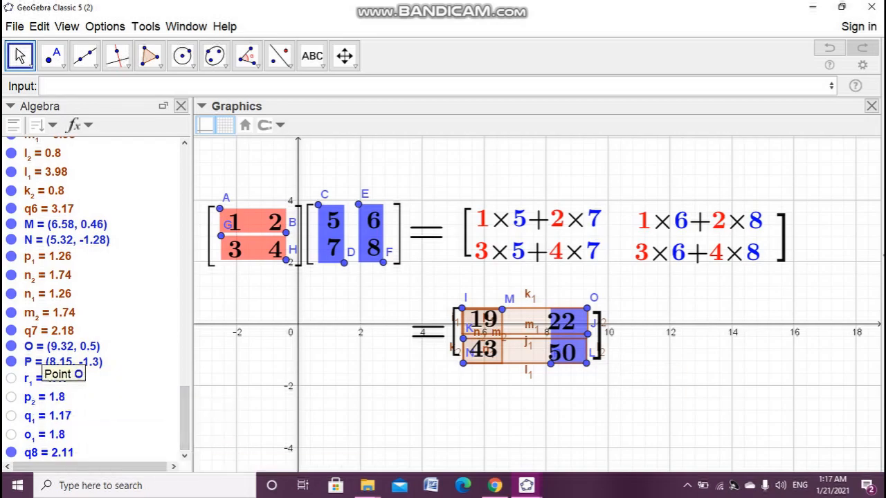
Step: Reduce the first-column rectangle's line thickness to the minimum and color it blue with a stronger fill opacity
{"action": "left_click", "coordinate": [48, 331]}
{"action": "left_click", "coordinate": [303, 125]}
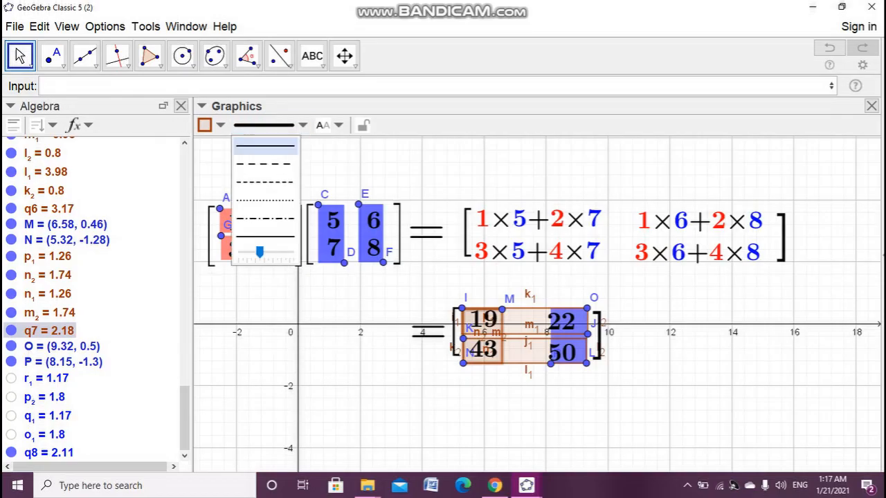
{"action": "left_click_drag", "start_coordinate": [259, 253], "coordinate": [238, 252]}
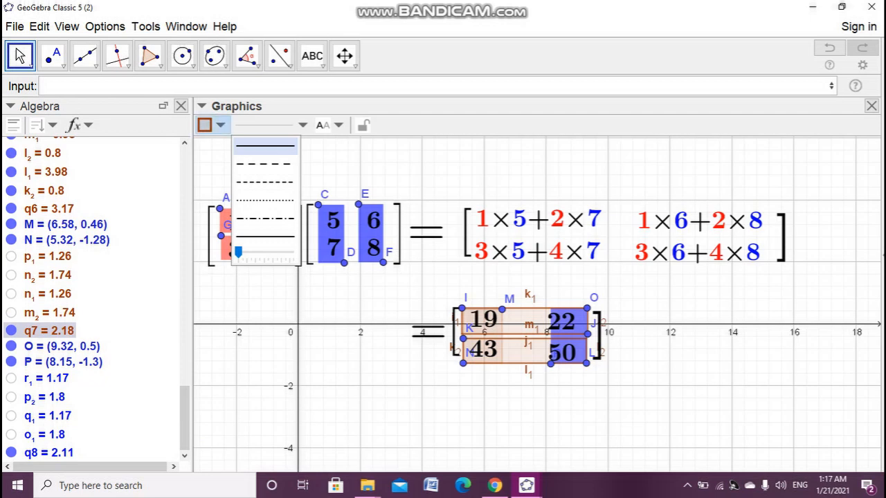
{"action": "left_click", "coordinate": [204, 125]}
{"action": "left_click", "coordinate": [303, 145]}
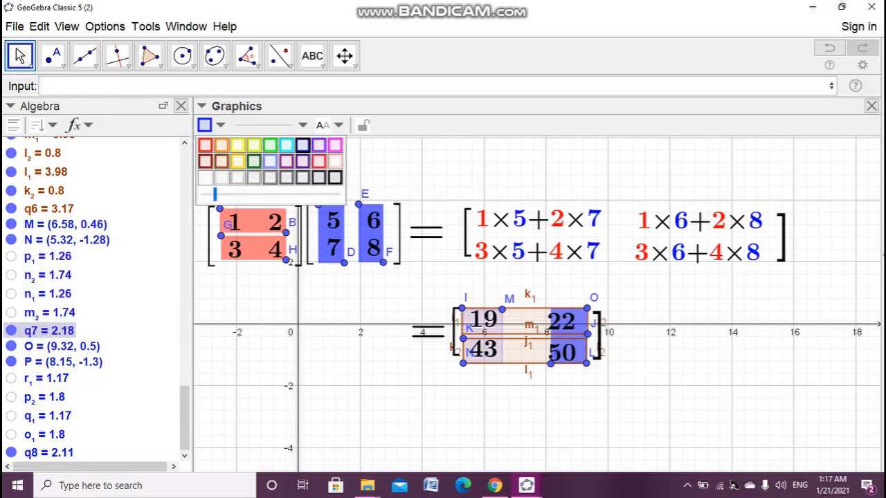
{"action": "left_click_drag", "start_coordinate": [215, 195], "coordinate": [284, 195]}
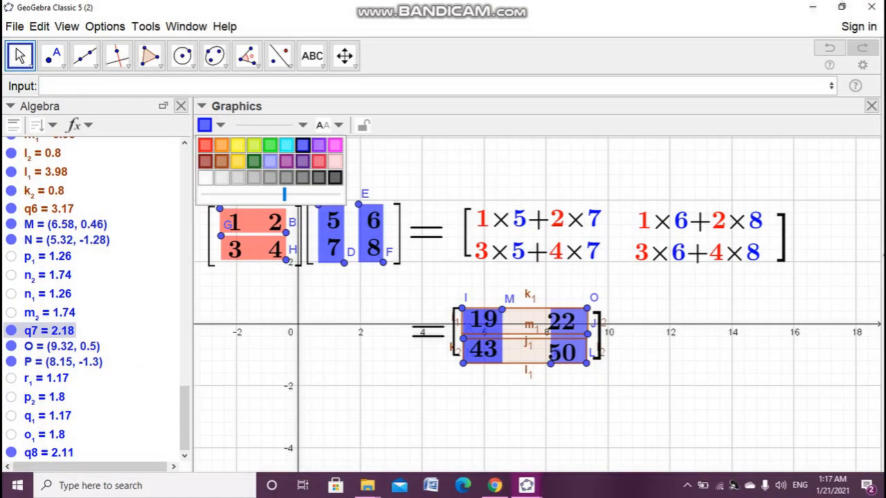
{"action": "key", "text": "Escape"}
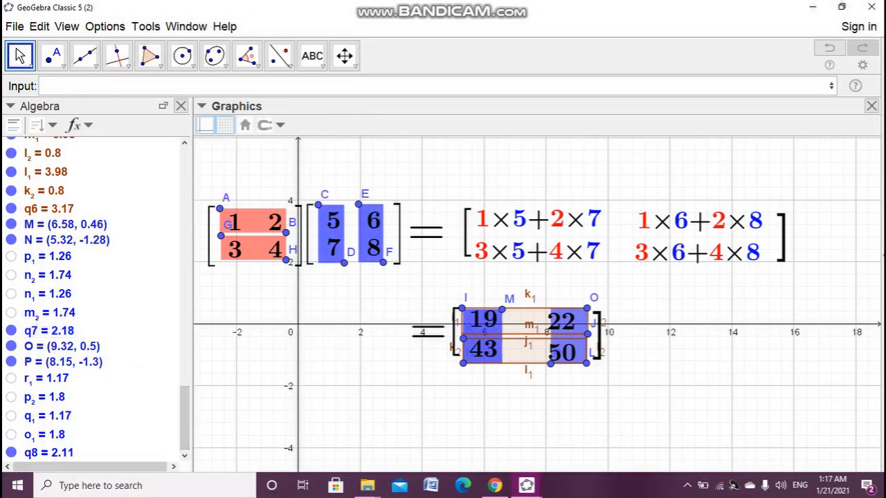
Step: Reduce the line thickness of the second-row rectangle around 43 and 50 to the minimum and fill it red with stronger opacity
{"action": "scroll", "coordinate": [66, 329], "scroll_direction": "up", "scroll_amount": 1}
{"action": "left_click", "coordinate": [44, 253]}
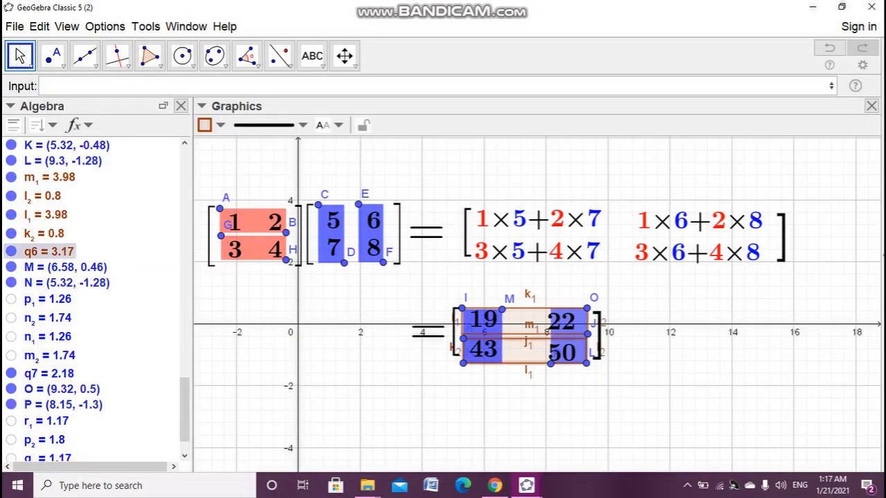
{"action": "left_click", "coordinate": [302, 126]}
{"action": "left_click_drag", "start_coordinate": [260, 252], "coordinate": [239, 252]}
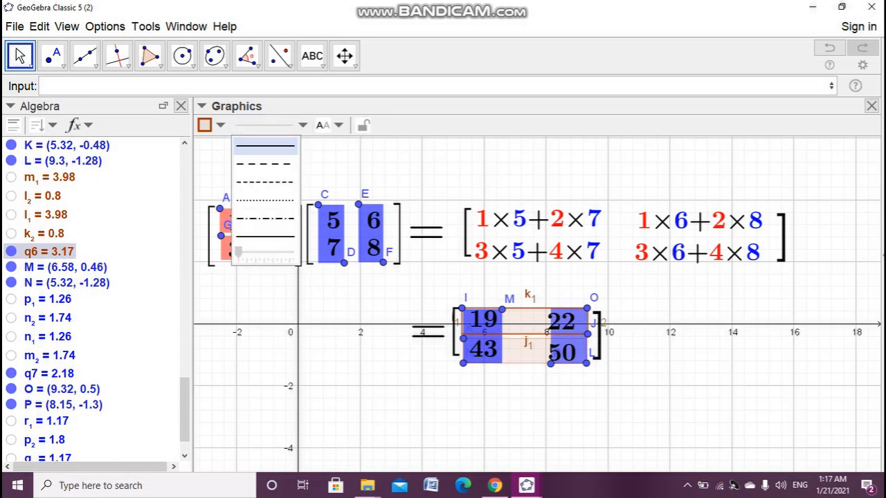
{"action": "left_click", "coordinate": [205, 126]}
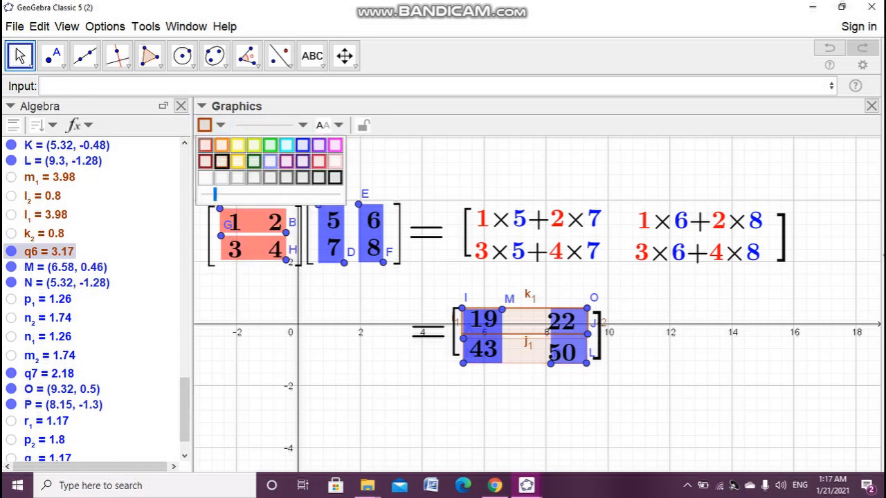
{"action": "left_click_drag", "start_coordinate": [215, 194], "coordinate": [284, 194]}
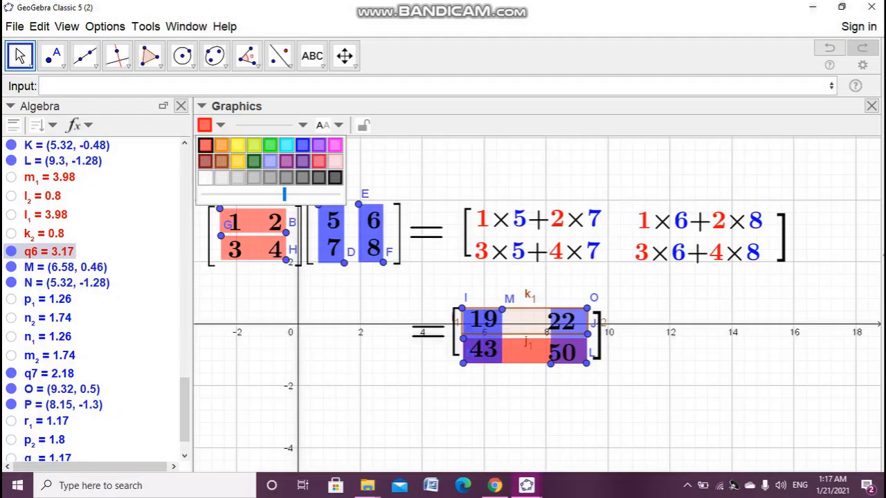
{"action": "left_click", "coordinate": [325, 402]}
Step: Reduce the line thickness of the first-row rectangle around 19 and 22 to the minimum and fill it red with stronger opacity
{"action": "scroll", "coordinate": [86, 440], "scroll_direction": "up", "scroll_amount": 4}
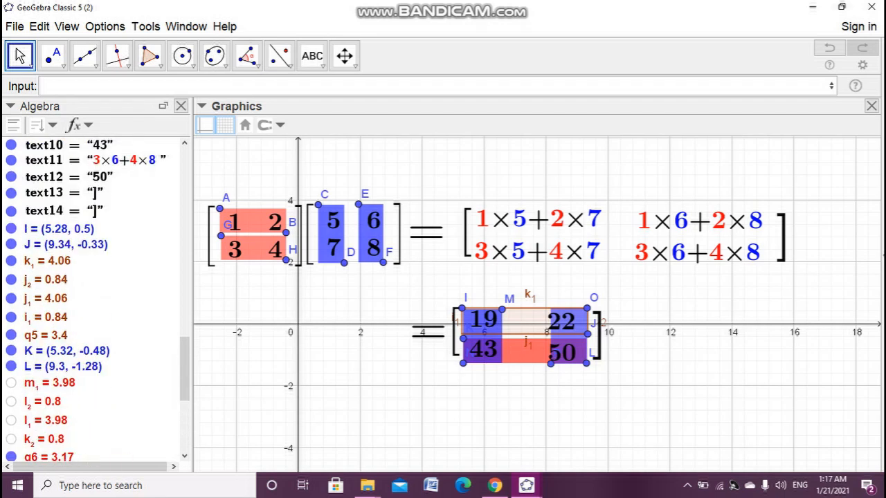
{"action": "left_click", "coordinate": [45, 335]}
{"action": "left_click", "coordinate": [220, 126]}
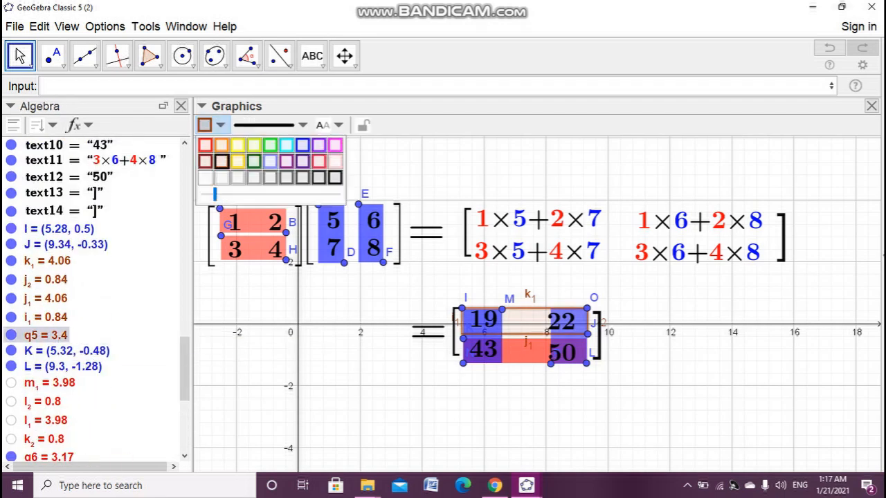
{"action": "left_click", "coordinate": [220, 125]}
{"action": "left_click", "coordinate": [303, 126]}
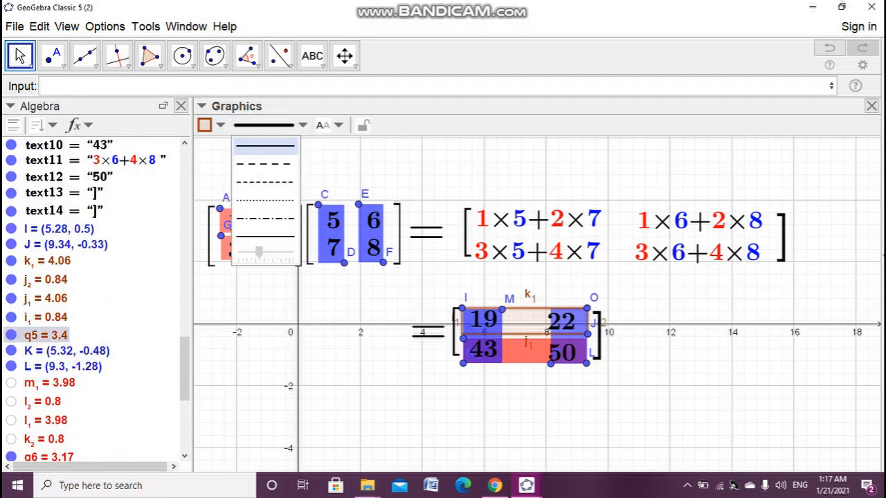
{"action": "left_click_drag", "start_coordinate": [260, 253], "coordinate": [238, 253]}
{"action": "left_click", "coordinate": [220, 125]}
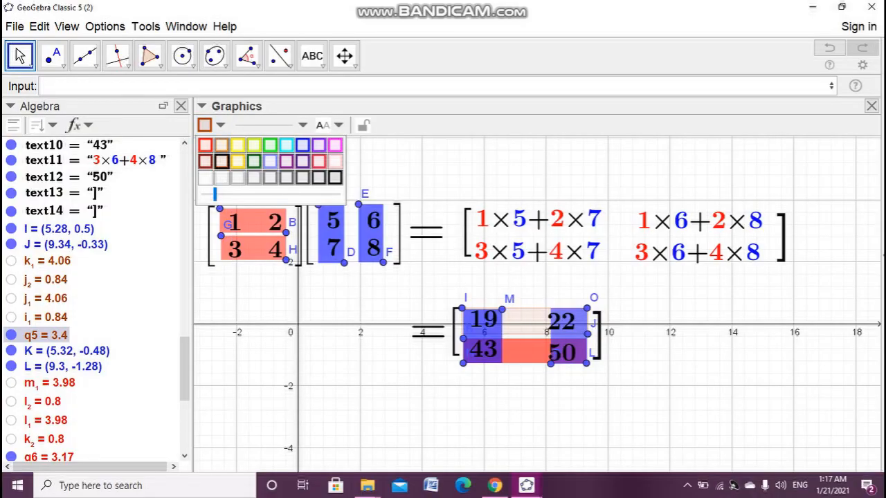
{"action": "left_click", "coordinate": [206, 145]}
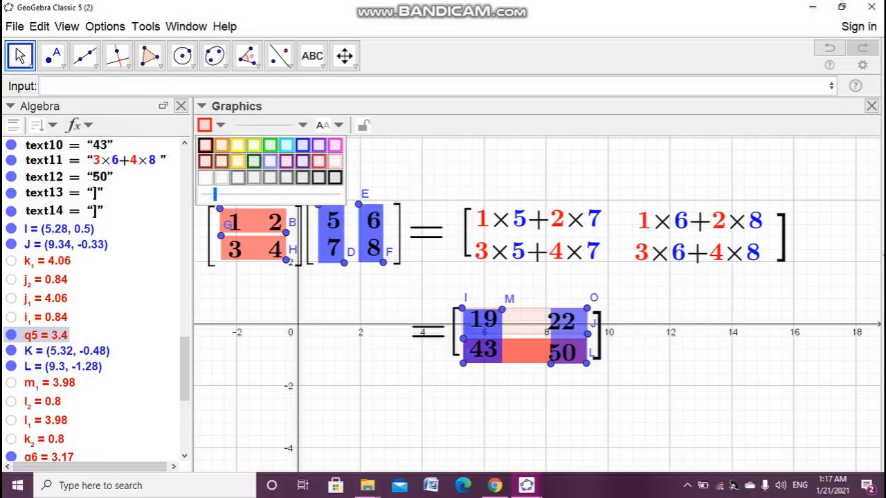
{"action": "left_click_drag", "start_coordinate": [215, 194], "coordinate": [284, 195]}
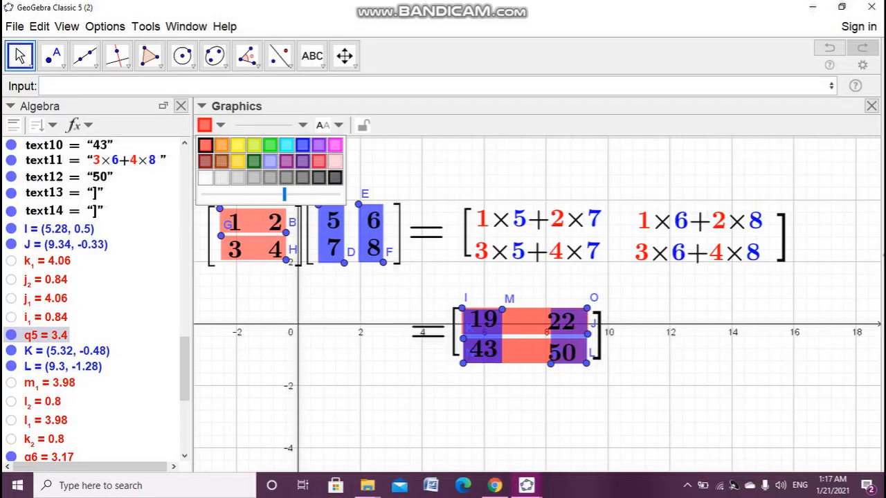
{"action": "key", "text": "Escape"}
{"action": "key", "text": "Escape"}
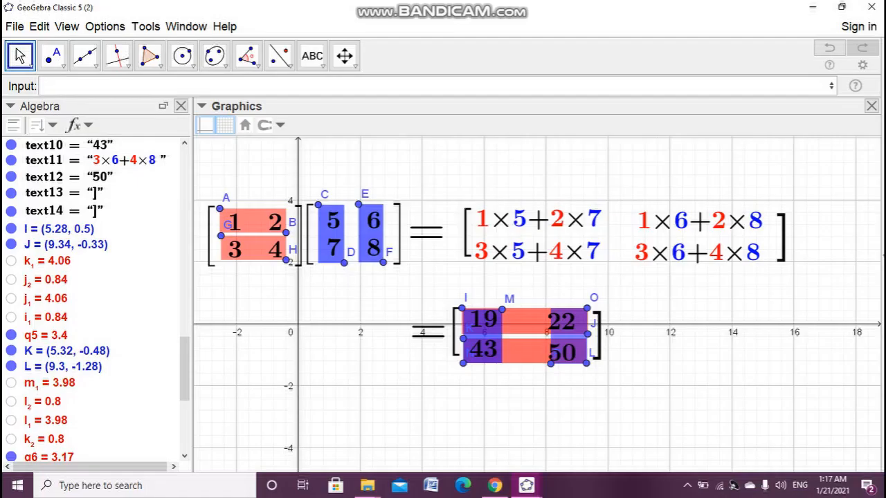
Step: Nudge corner points M, K, I and N so the left and upper edges of the result rectangles line up
{"action": "left_click_drag", "start_coordinate": [502, 310], "coordinate": [503, 307]}
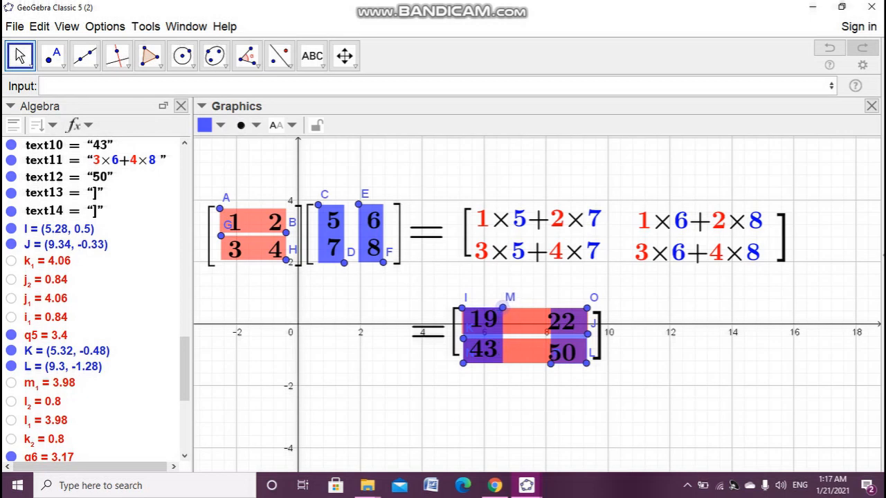
{"action": "key", "text": "Escape"}
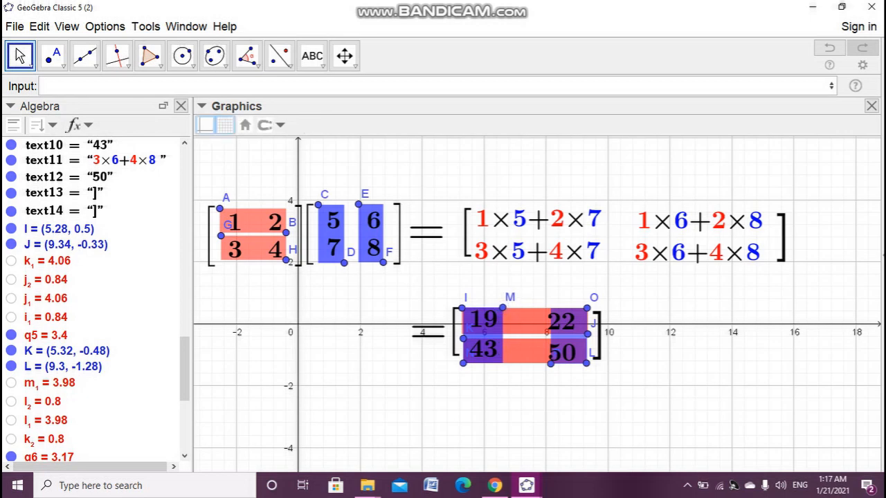
{"action": "left_click_drag", "start_coordinate": [460, 340], "coordinate": [459, 339]}
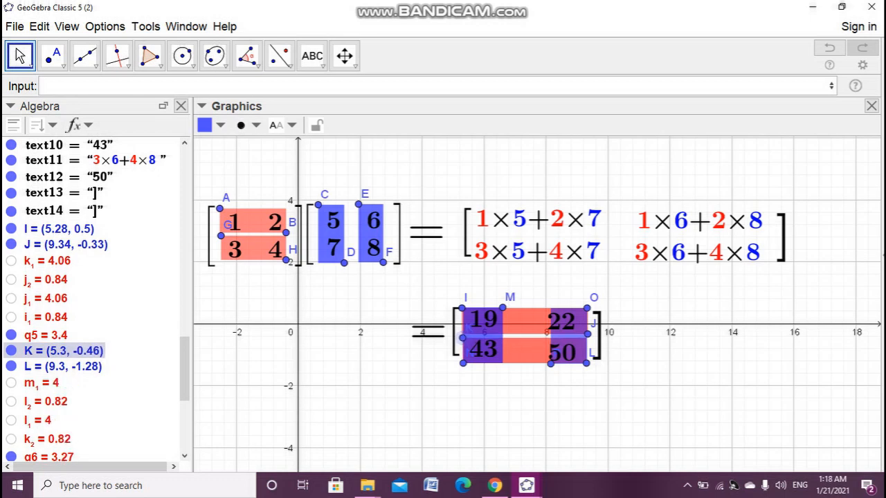
{"action": "left_click_drag", "start_coordinate": [463, 307], "coordinate": [465, 307]}
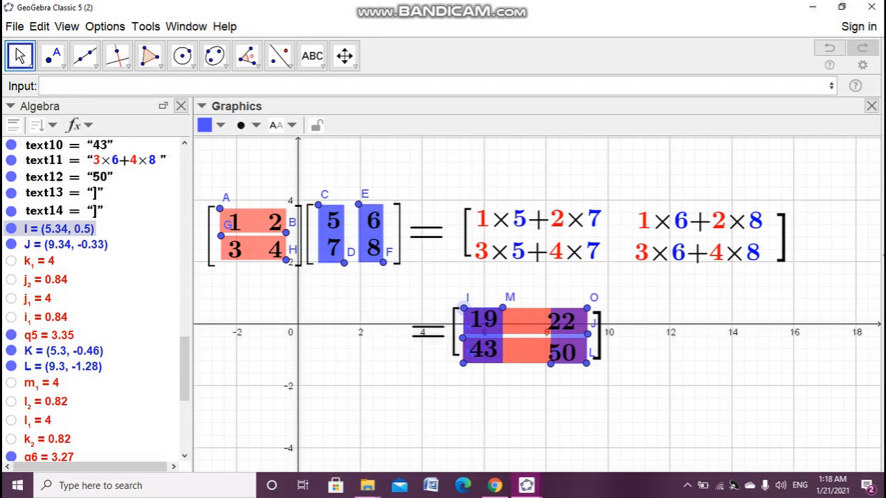
{"action": "key", "text": "Escape"}
{"action": "left_click", "coordinate": [463, 364]}
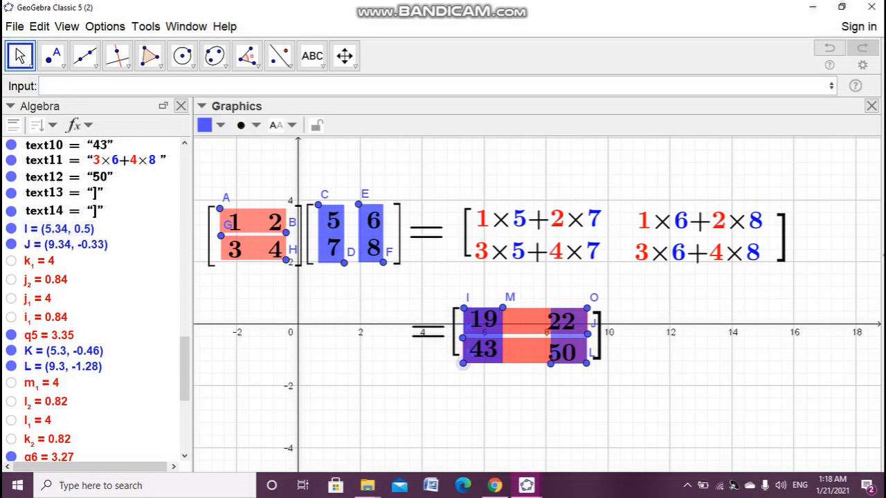
{"action": "left_click_drag", "start_coordinate": [463, 364], "coordinate": [462, 364]}
{"action": "key", "text": "Escape"}
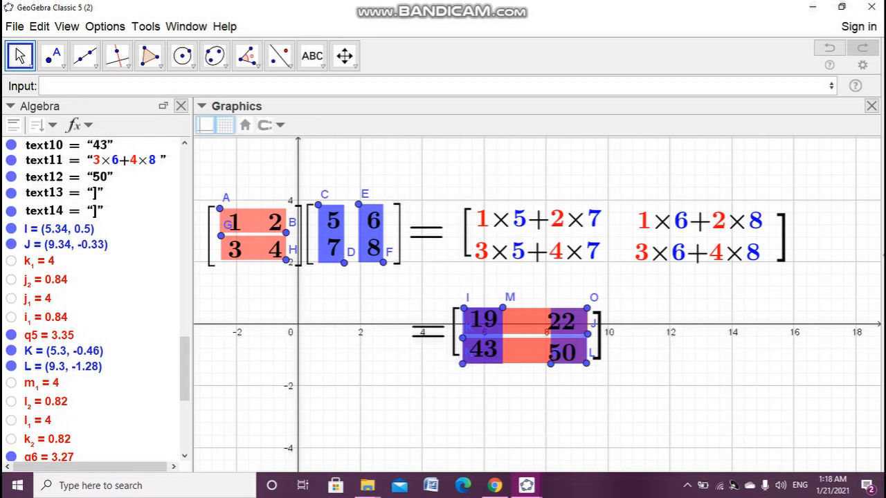
Step: Move corner J to about (9.3, -0.37) and corner P to about (7.94, -1.3), widening the rectangle around 22 and 50
{"action": "left_click_drag", "start_coordinate": [588, 335], "coordinate": [587, 336]}
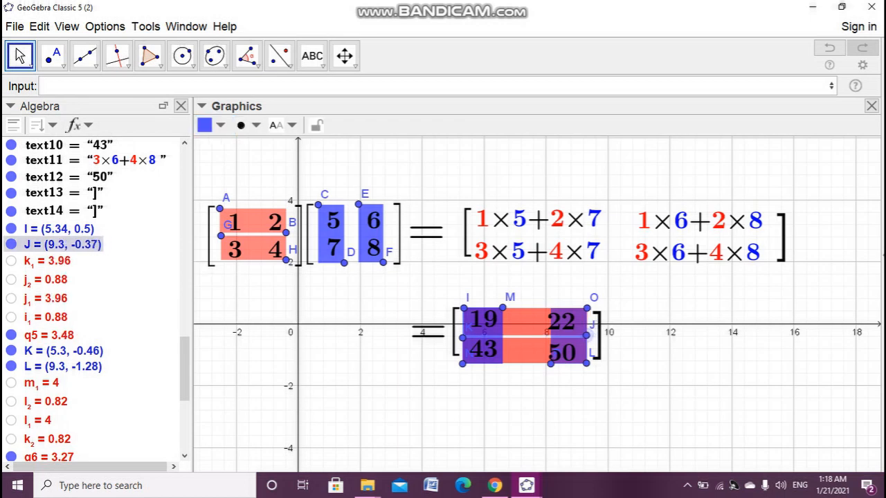
{"action": "key", "text": "Escape"}
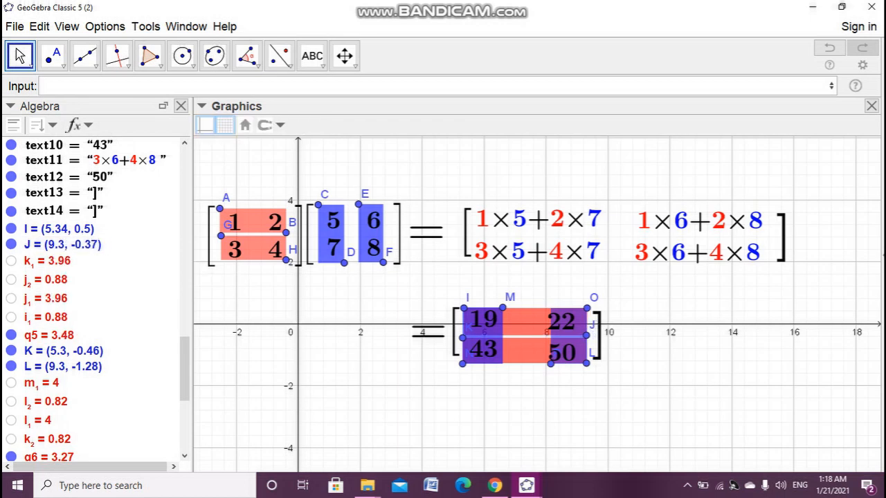
{"action": "left_click_drag", "start_coordinate": [551, 364], "coordinate": [545, 365]}
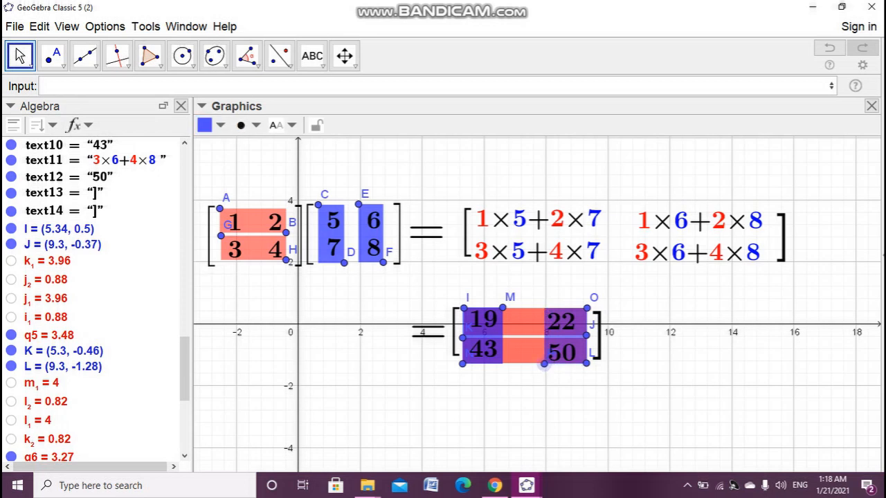
{"action": "key", "text": "Escape"}
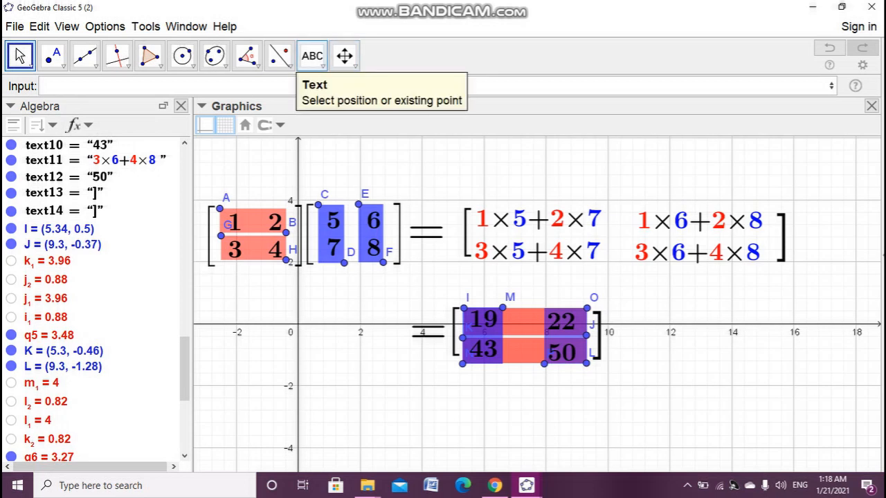
Step: Create a number slider named t with minimum 1, maximum 26 and increment 1
{"action": "left_click", "coordinate": [313, 56]}
{"action": "left_click", "coordinate": [325, 88]}
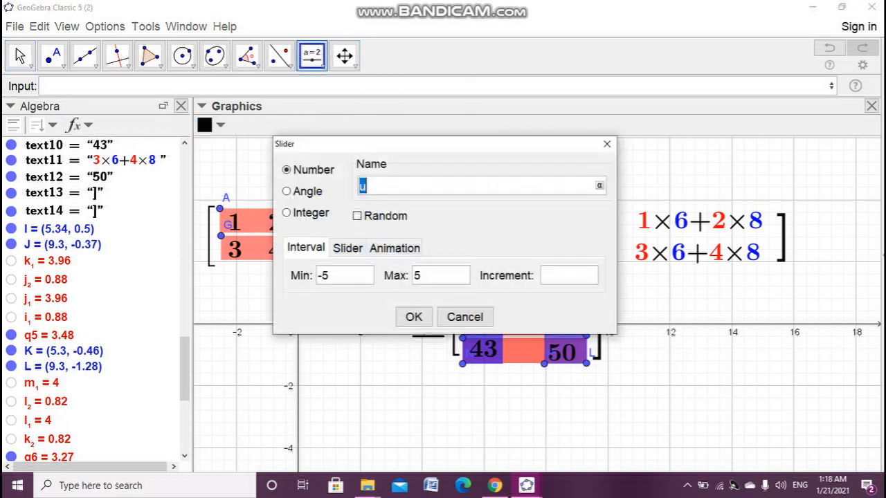
{"action": "type", "text": "T"}
{"action": "key", "text": "BackSpace"}
{"action": "scroll", "coordinate": [97, 297], "scroll_direction": "down", "scroll_amount": 5}
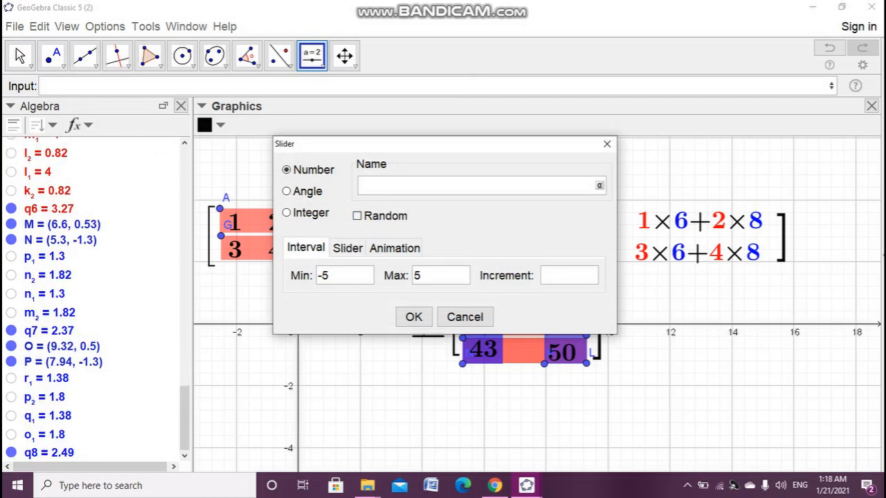
{"action": "scroll", "coordinate": [83, 443], "scroll_direction": "up", "scroll_amount": 5}
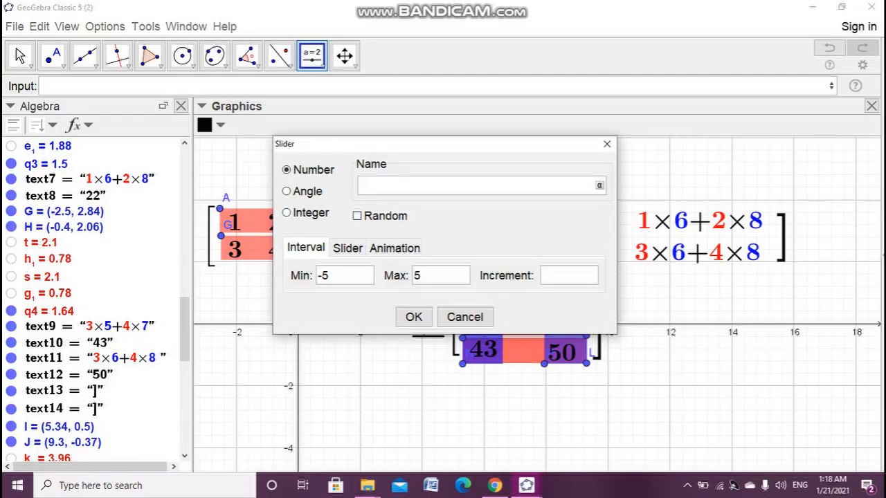
{"action": "type", "text": "T"}
{"action": "key", "text": "BackSpace"}
{"action": "type", "text": "t"}
{"action": "left_click_drag", "start_coordinate": [332, 276], "coordinate": [316, 277]}
{"action": "type", "text": "1"}
{"action": "key", "text": "Tab"}
{"action": "type", "text": "26"}
{"action": "left_click", "coordinate": [568, 276]}
{"action": "type", "text": "1"}
{"action": "left_click", "coordinate": [414, 317]}
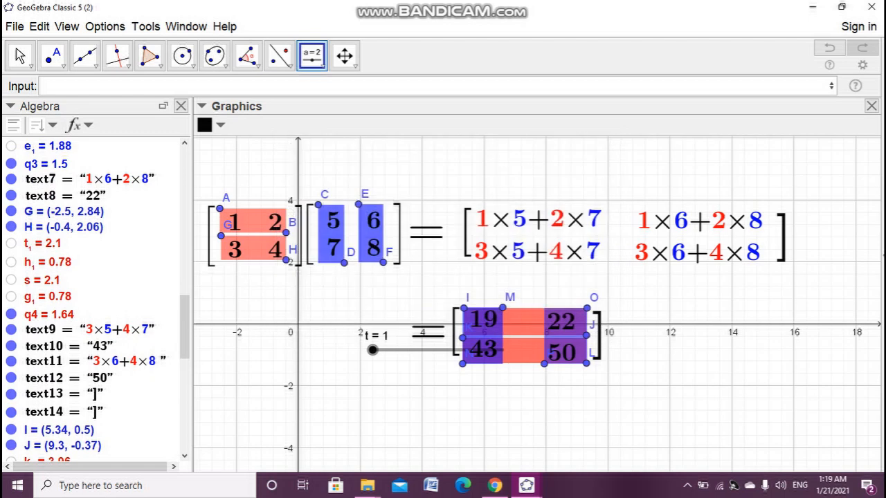
Step: Shift the equals sign and opening bracket of the result matrix slightly left, and place slider t in the empty area below it
{"action": "left_click", "coordinate": [19, 55]}
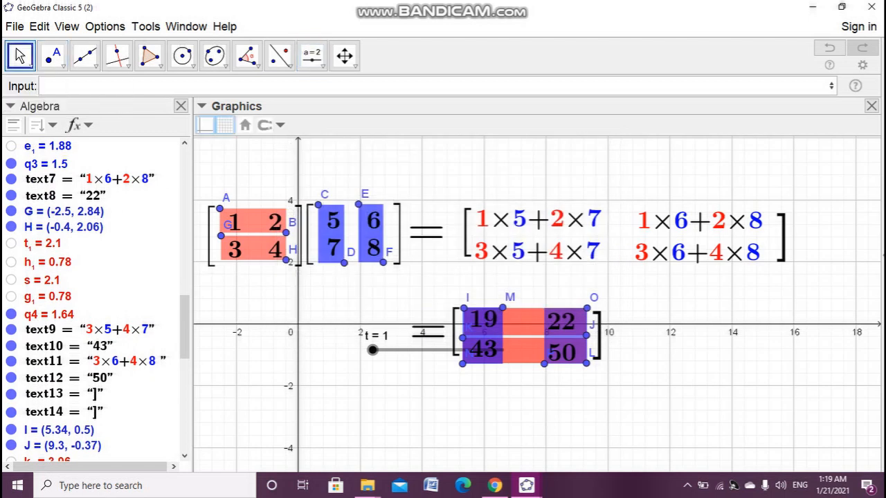
{"action": "mouse_move", "coordinate": [427, 333]}
{"action": "left_mouse_down"}
{"action": "mouse_move", "coordinate": [395, 376]}
{"action": "mouse_move", "coordinate": [406, 346]}
{"action": "mouse_move", "coordinate": [424, 333]}
{"action": "left_mouse_up"}
{"action": "left_click", "coordinate": [420, 400]}
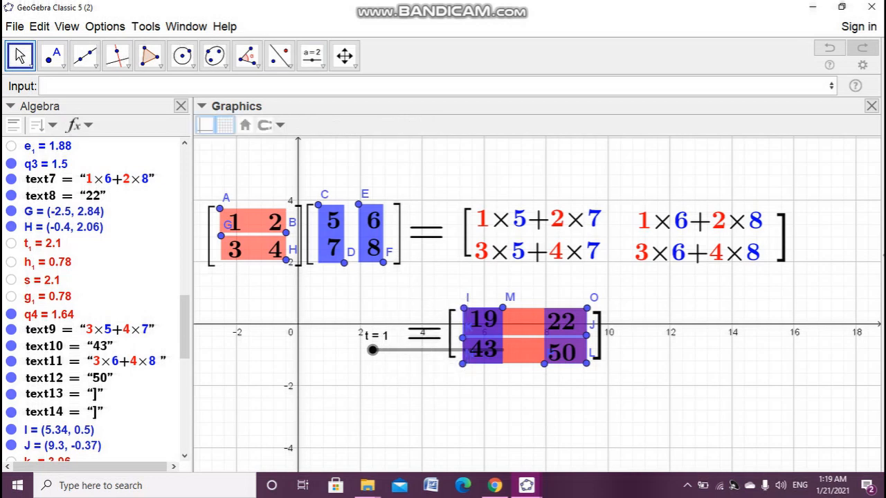
{"action": "left_click_drag", "start_coordinate": [372, 350], "coordinate": [304, 411]}
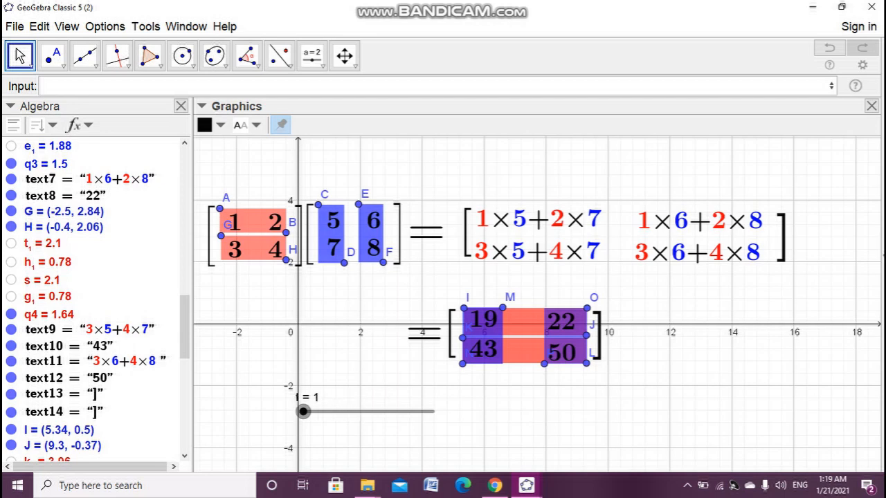
{"action": "left_click", "coordinate": [255, 236]}
{"action": "left_click", "coordinate": [239, 300]}
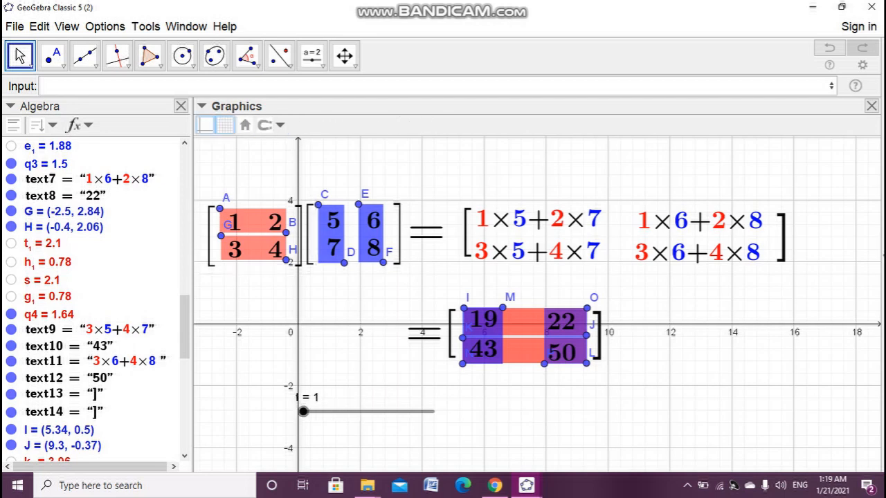
Step: Set the condition to show quadrilateral q1, the first-row highlight around 1 and 2, to t ≤ 11
{"action": "left_click_drag", "start_coordinate": [184, 327], "coordinate": [184, 179]}
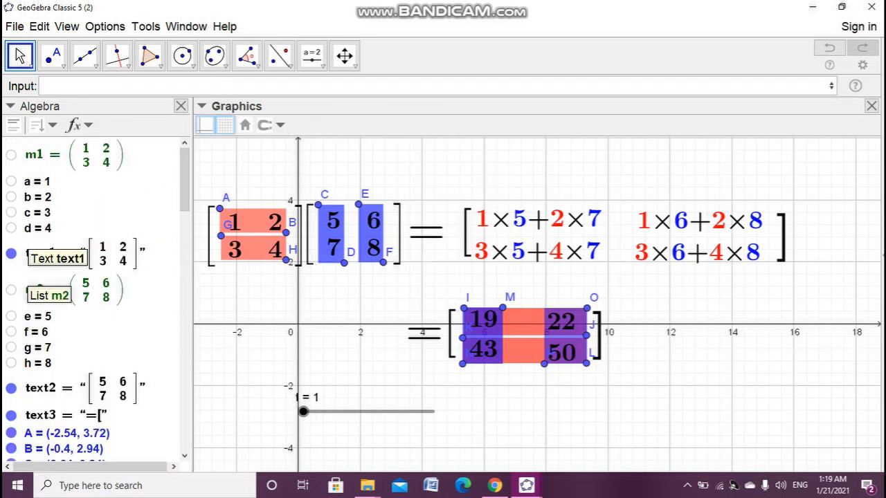
{"action": "scroll", "coordinate": [42, 235], "scroll_direction": "down", "scroll_amount": 5}
{"action": "double_click", "coordinate": [43, 248]}
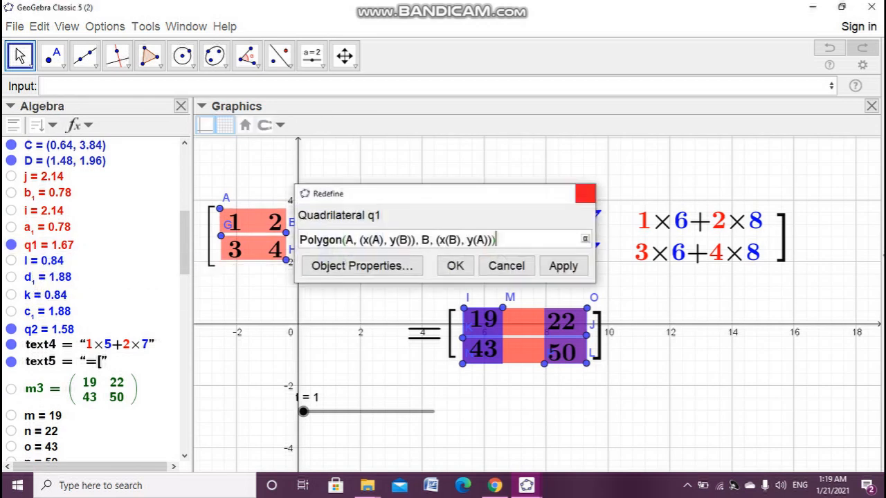
{"action": "left_click", "coordinate": [585, 193]}
{"action": "right_click", "coordinate": [52, 246]}
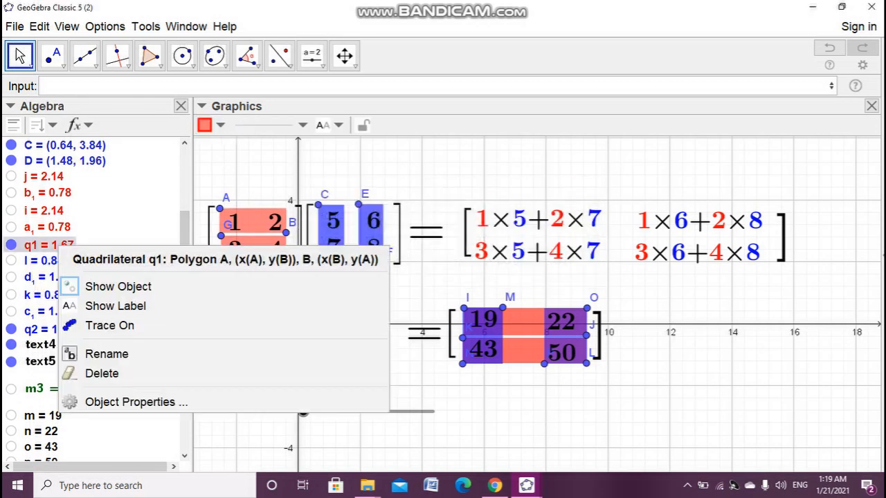
{"action": "left_click", "coordinate": [125, 403]}
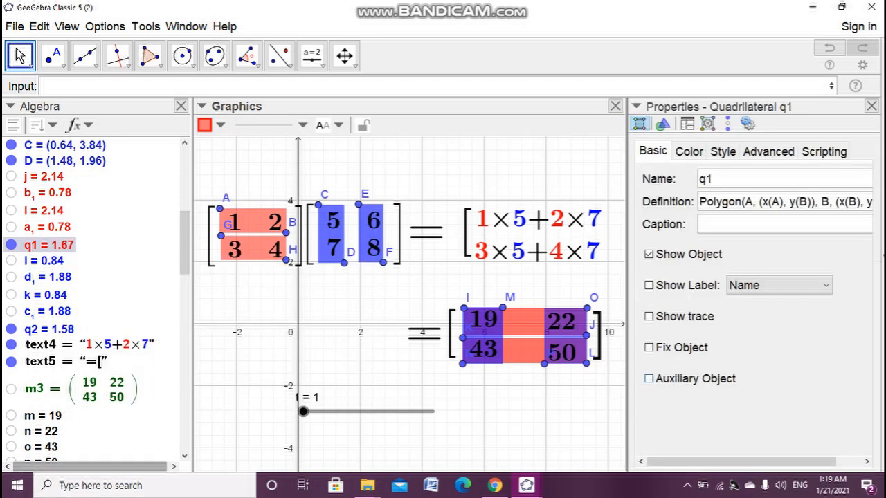
{"action": "left_click", "coordinate": [769, 151]}
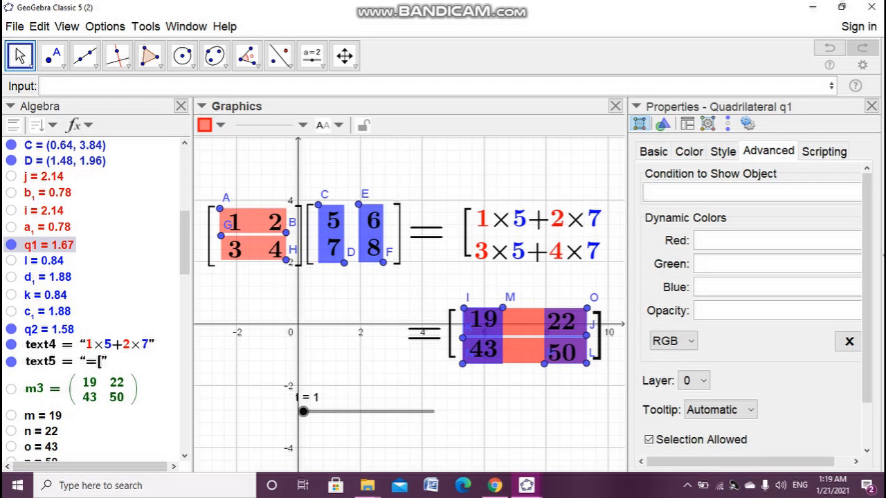
{"action": "type", "text": "t<=11"}
{"action": "key", "text": "Return"}
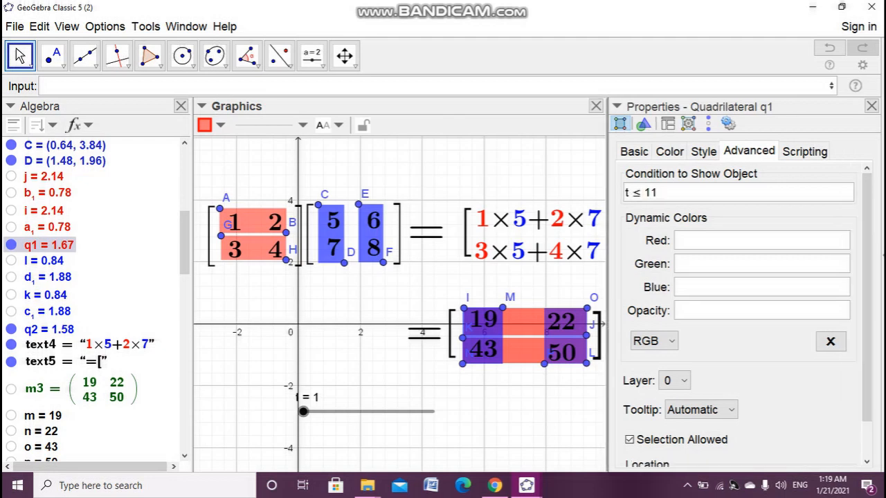
Step: Extend the condition to show quadrilateral q1 with ∧Mod(t,6)≠1, dismissing the accidental rename
{"action": "left_click", "coordinate": [845, 192]}
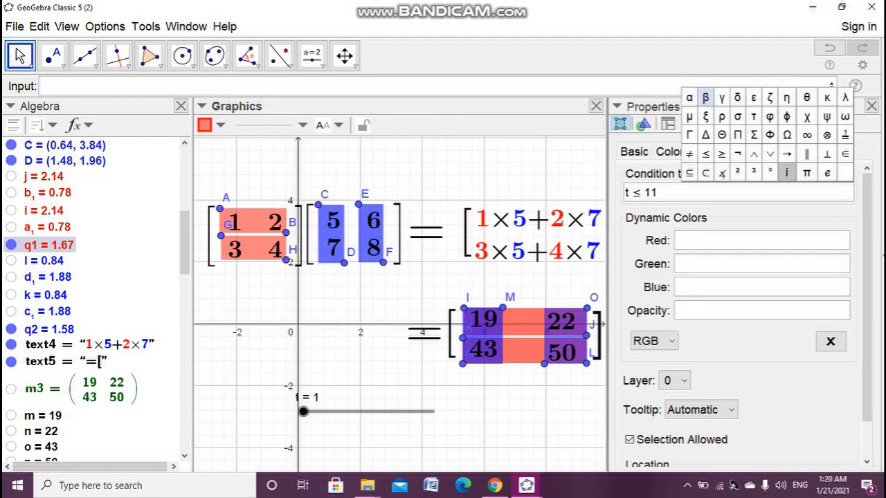
{"action": "left_click", "coordinate": [754, 154]}
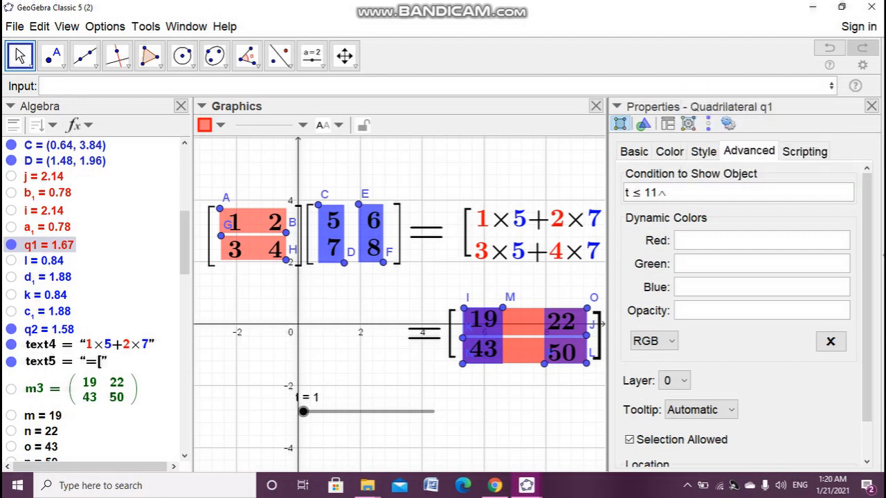
{"action": "type", "text": "mo"}
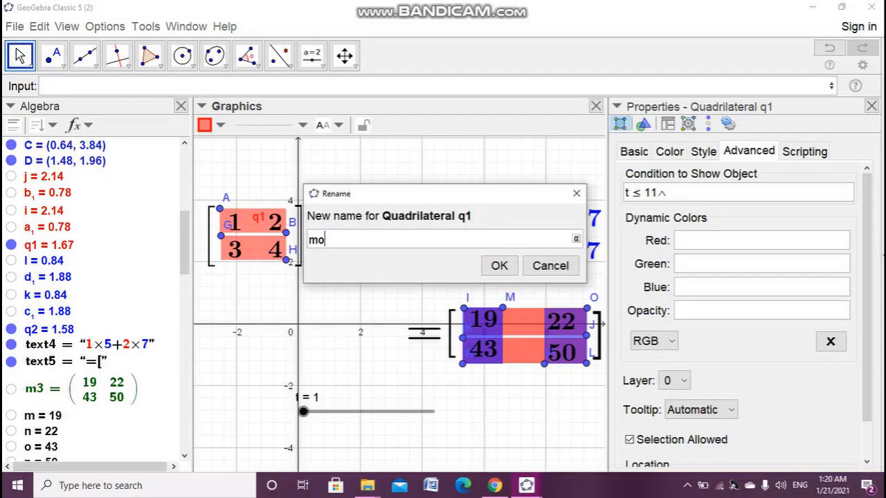
{"action": "left_click", "coordinate": [577, 194]}
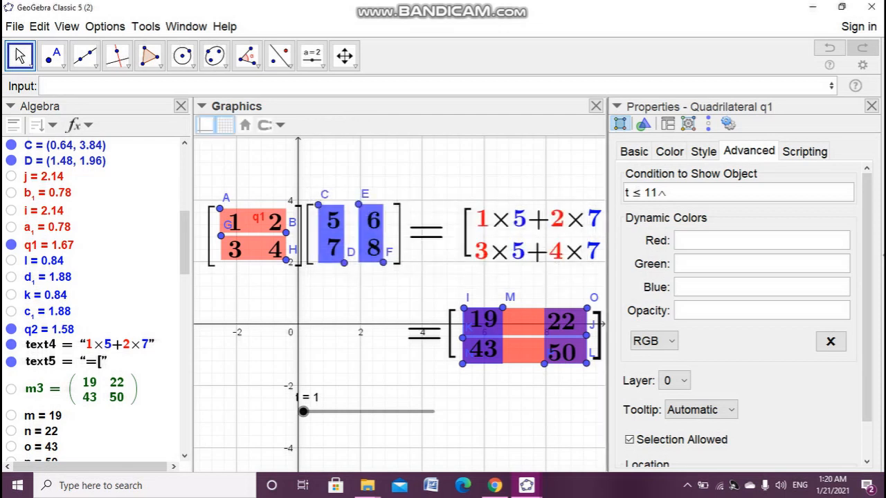
{"action": "left_click", "coordinate": [699, 193]}
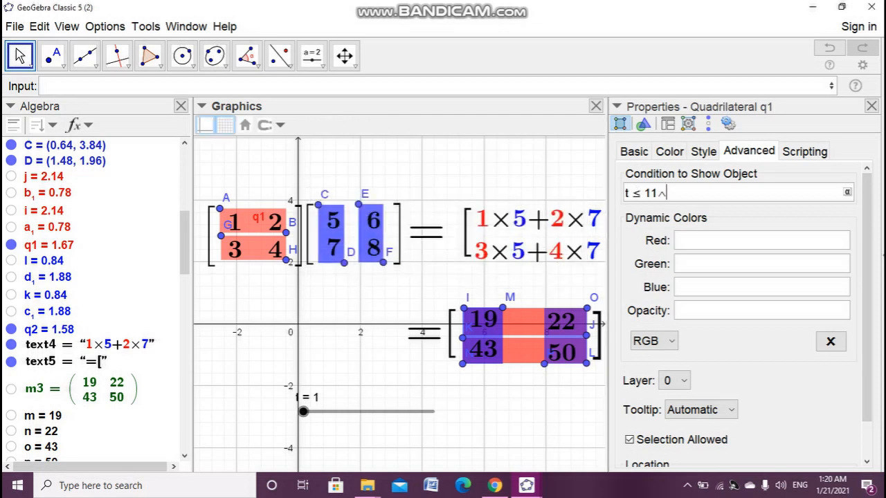
{"action": "type", "text": "Mod(t,6"}
{"action": "key", "text": "Right"}
{"action": "type", "text": "!"}
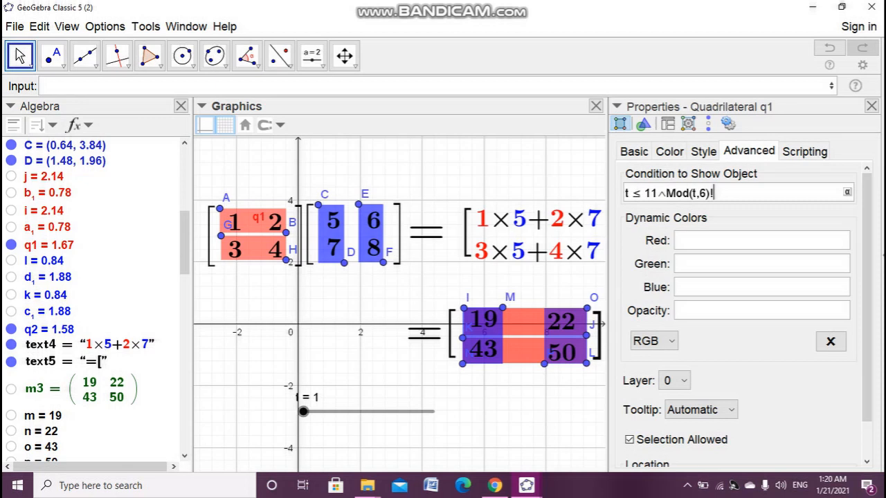
{"action": "type", "text": "="}
{"action": "key", "text": "BackSpace"}
{"action": "key", "text": "BackSpace"}
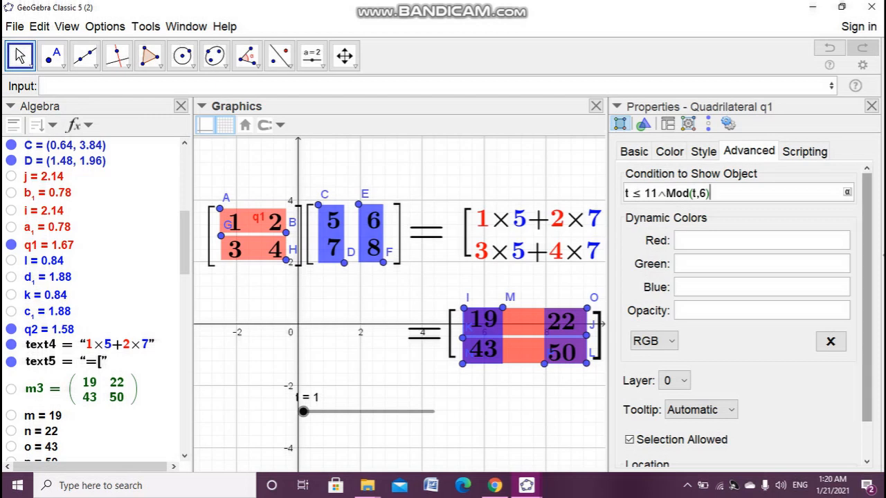
{"action": "left_click", "coordinate": [847, 192]}
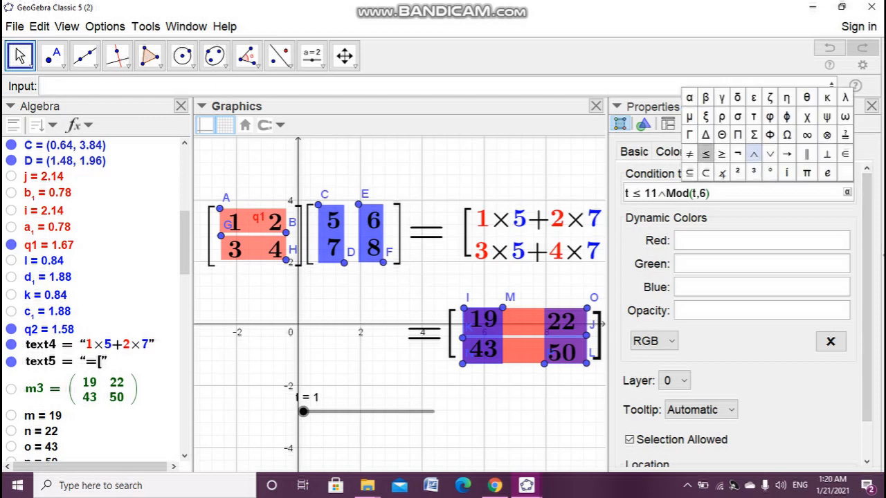
{"action": "left_click", "coordinate": [690, 154]}
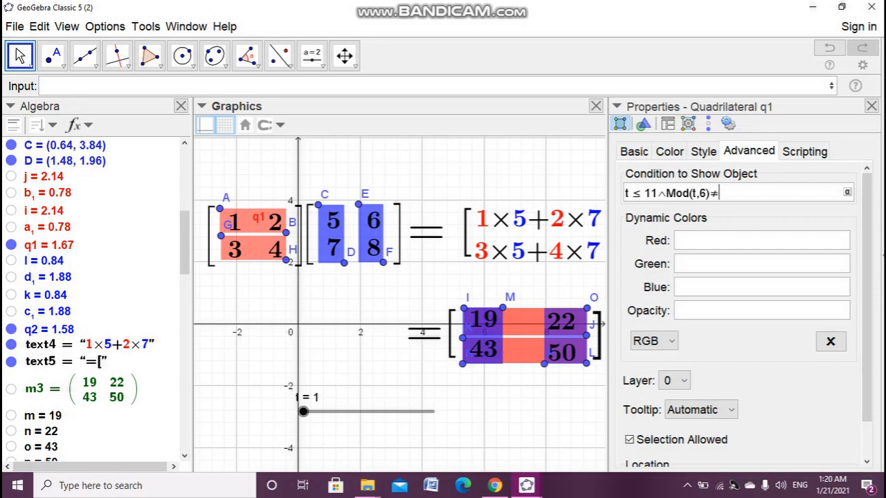
{"action": "type", "text": "1"}
Step: Append ∧Mod(t,6)≠2 to the condition to show quadrilateral q1
{"action": "left_click", "coordinate": [848, 192]}
{"action": "left_click", "coordinate": [754, 154]}
{"action": "type", "text": "Mod(1"}
{"action": "key", "text": "BackSpace"}
{"action": "type", "text": "t,"}
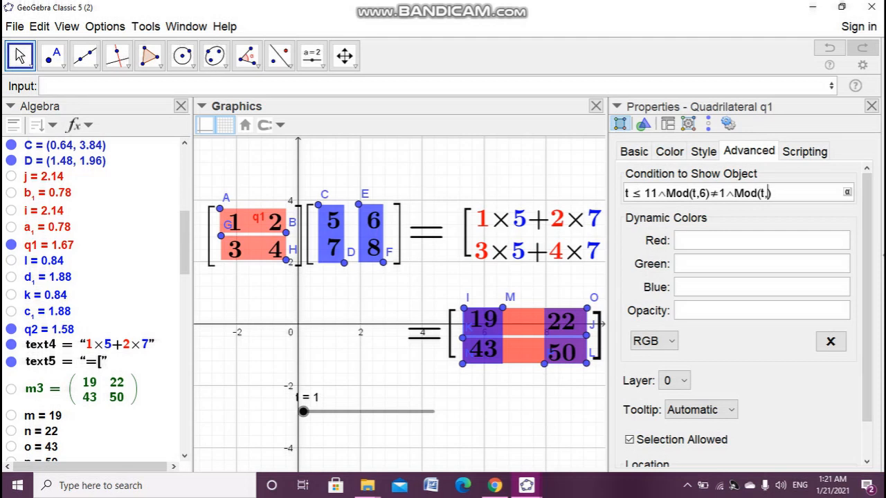
{"action": "type", "text": "6"}
{"action": "left_click", "coordinate": [847, 193]}
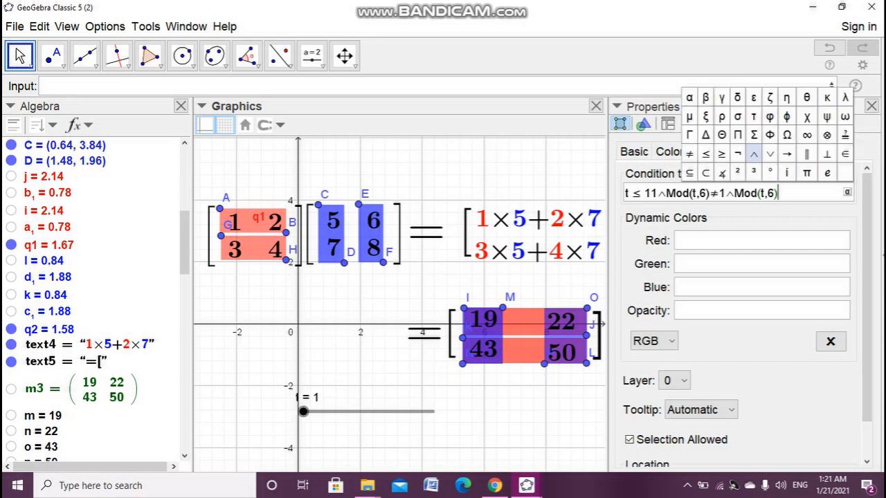
{"action": "left_click", "coordinate": [706, 154]}
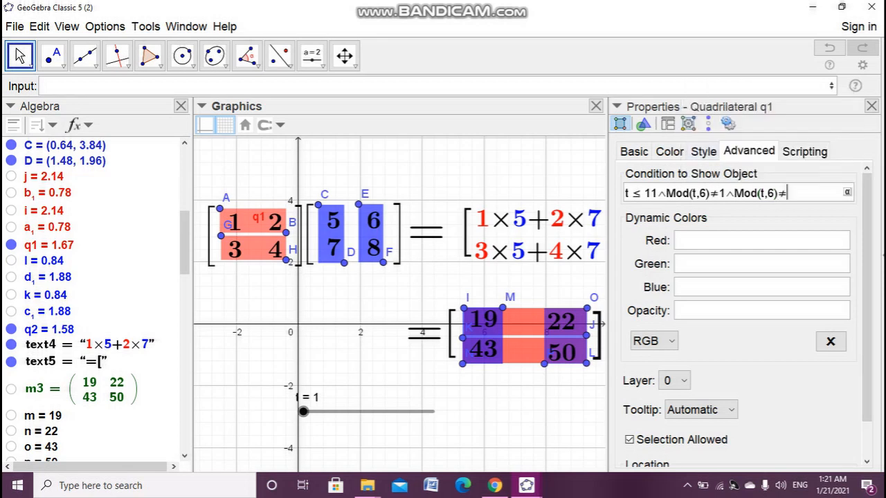
{"action": "type", "text": "2"}
Step: Copy the complete condition of quadrilateral q1, close its properties and set slider t to 3
{"action": "key", "text": "ctrl+a"}
{"action": "key", "text": "ctrl+c"}
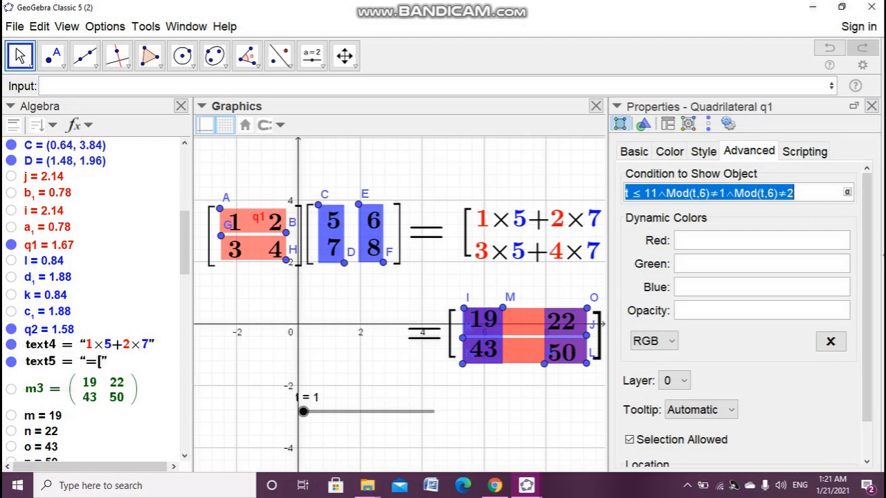
{"action": "left_click", "coordinate": [871, 106]}
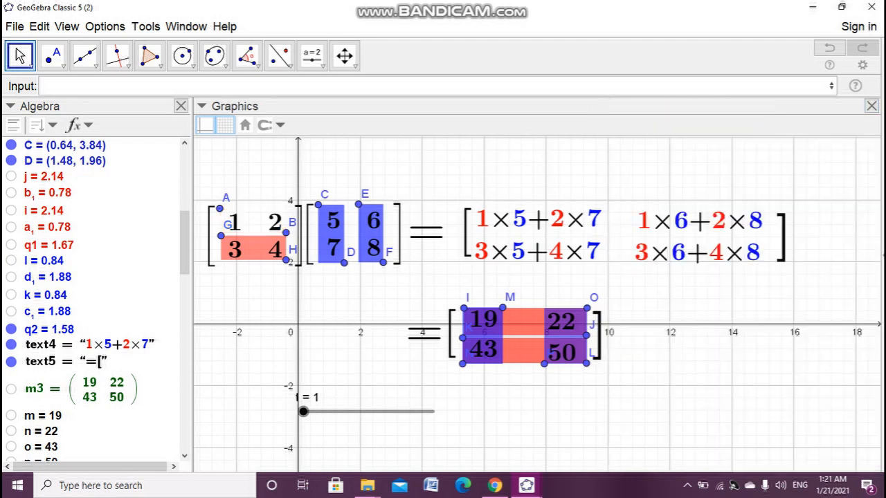
{"action": "mouse_move", "coordinate": [303, 411]}
{"action": "left_mouse_down"}
{"action": "mouse_move", "coordinate": [432, 411]}
{"action": "mouse_move", "coordinate": [303, 411]}
{"action": "mouse_move", "coordinate": [313, 411]}
{"action": "left_mouse_up"}
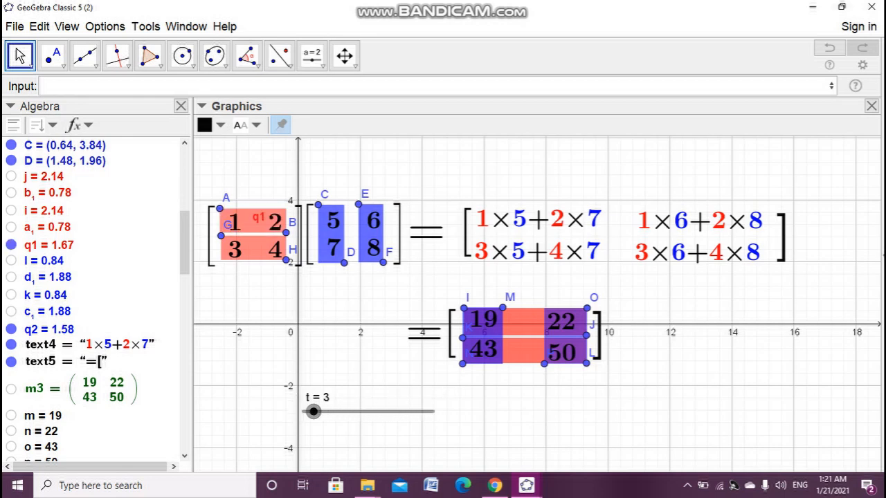
Step: Set the condition to show quadrilateral q5, the highlight around 19 and 22, to the copied t ≤ 11∧Mod(t,6)≠1∧Mod(t,6)≠2
{"action": "scroll", "coordinate": [41, 412], "scroll_direction": "down", "scroll_amount": 12}
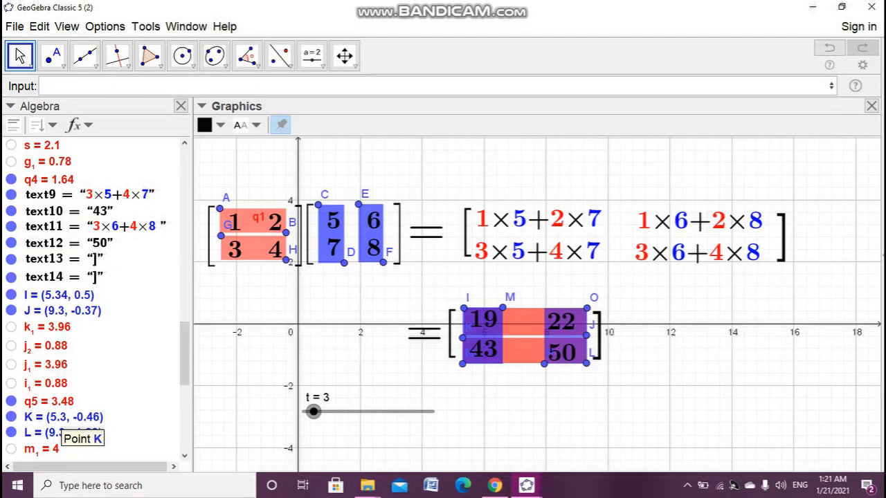
{"action": "double_click", "coordinate": [48, 403]}
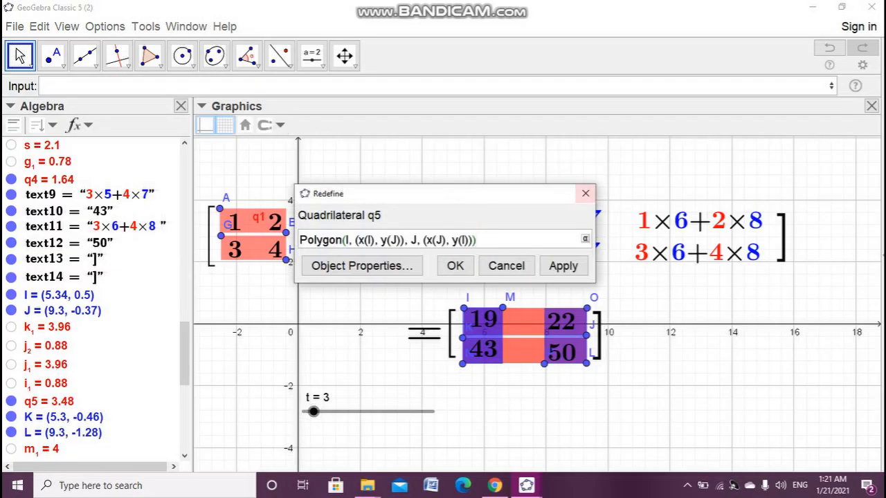
{"action": "left_click", "coordinate": [585, 194]}
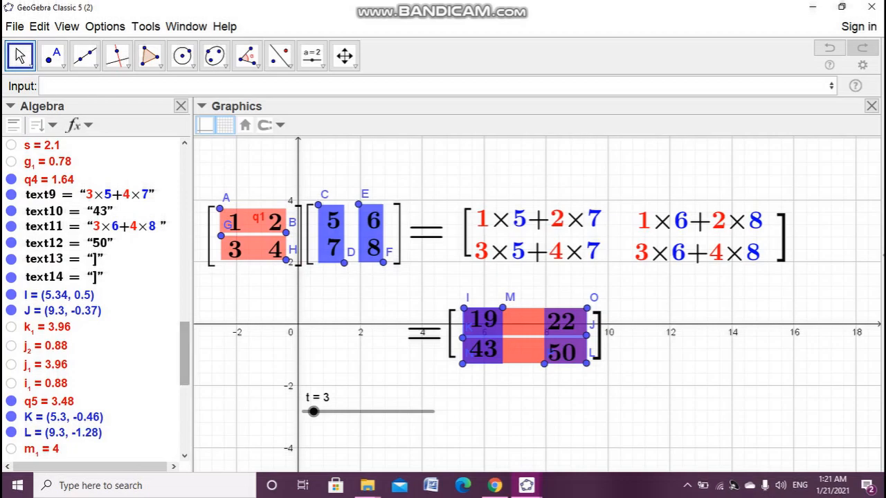
{"action": "left_click", "coordinate": [11, 402]}
{"action": "left_click", "coordinate": [12, 402]}
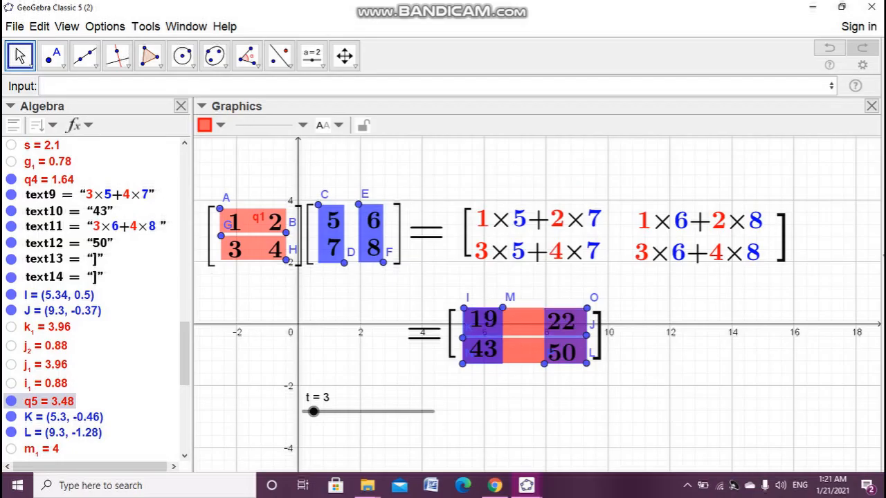
{"action": "right_click", "coordinate": [33, 402]}
{"action": "left_click", "coordinate": [83, 483]}
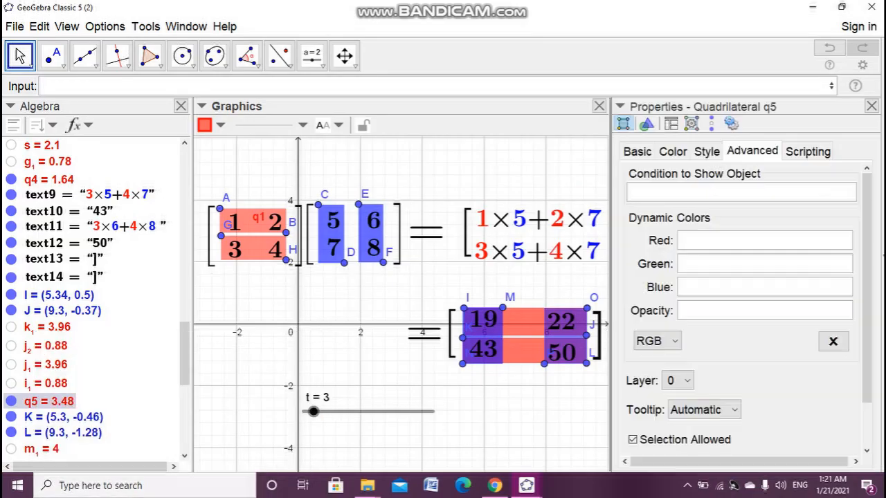
{"action": "left_click", "coordinate": [740, 193]}
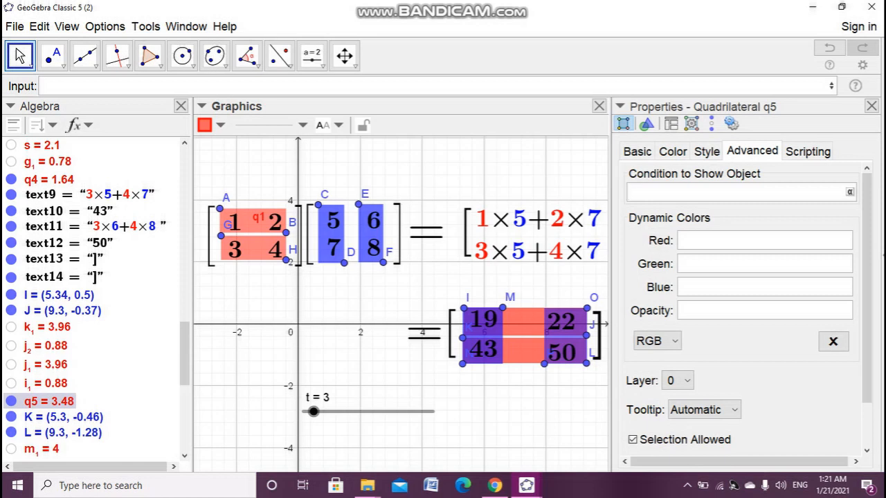
{"action": "key", "text": "ctrl+v"}
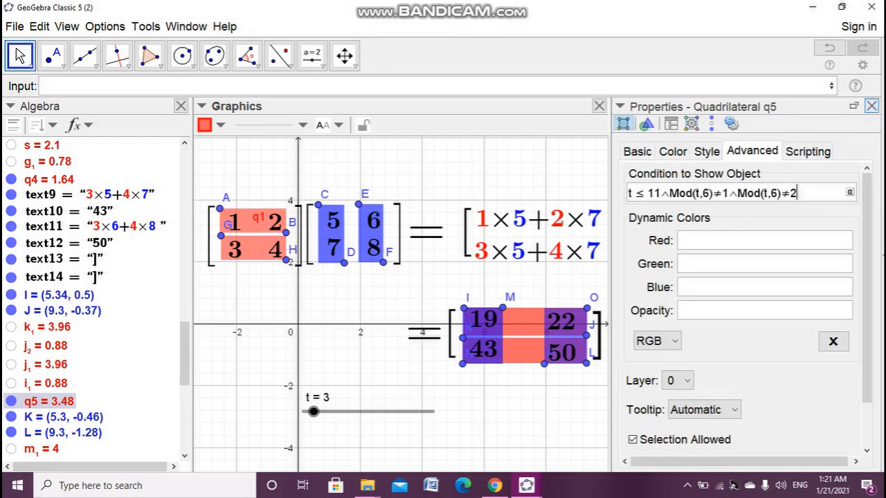
{"action": "left_click", "coordinate": [872, 106]}
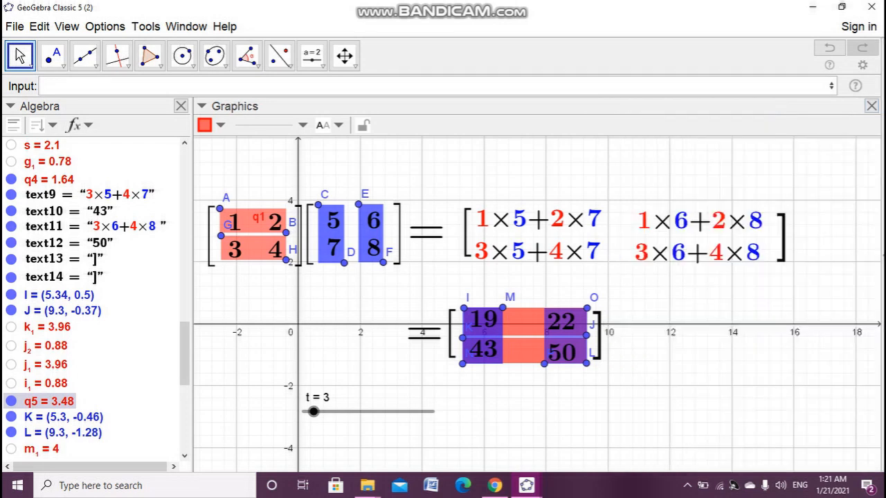
Step: Identify quadrilateral q4, the highlight around 3 and 4, by toggling its visibility, and paste the copied condition as its condition to show
{"action": "scroll", "coordinate": [104, 415], "scroll_direction": "up", "scroll_amount": 4}
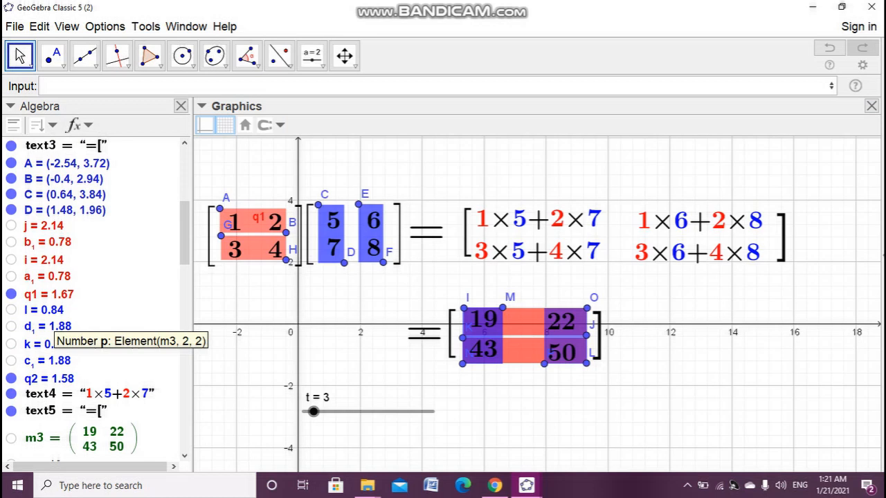
{"action": "scroll", "coordinate": [51, 336], "scroll_direction": "down", "scroll_amount": 10}
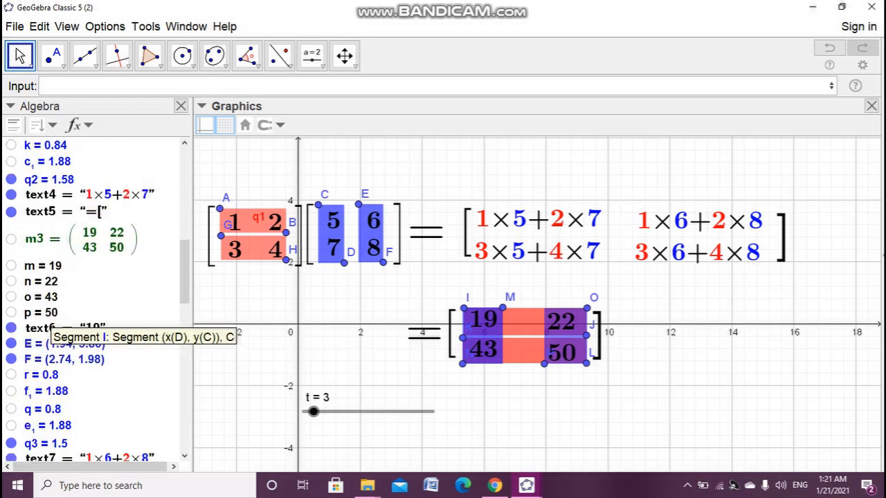
{"action": "left_click", "coordinate": [49, 330]}
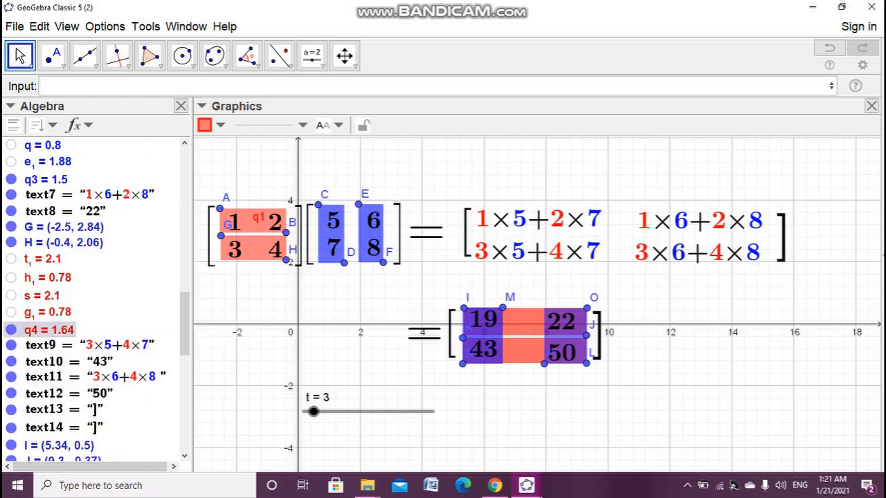
{"action": "left_click", "coordinate": [11, 330]}
{"action": "left_click", "coordinate": [11, 330]}
{"action": "left_click", "coordinate": [11, 330]}
{"action": "left_click", "coordinate": [11, 331]}
{"action": "left_click", "coordinate": [11, 330]}
{"action": "left_click", "coordinate": [11, 330]}
{"action": "right_click", "coordinate": [23, 330]}
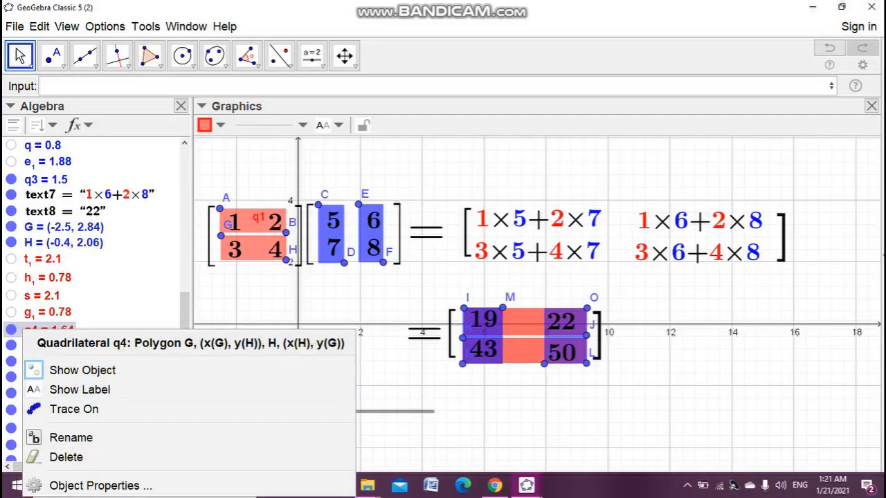
{"action": "left_click", "coordinate": [70, 484]}
{"action": "left_click", "coordinate": [741, 193]}
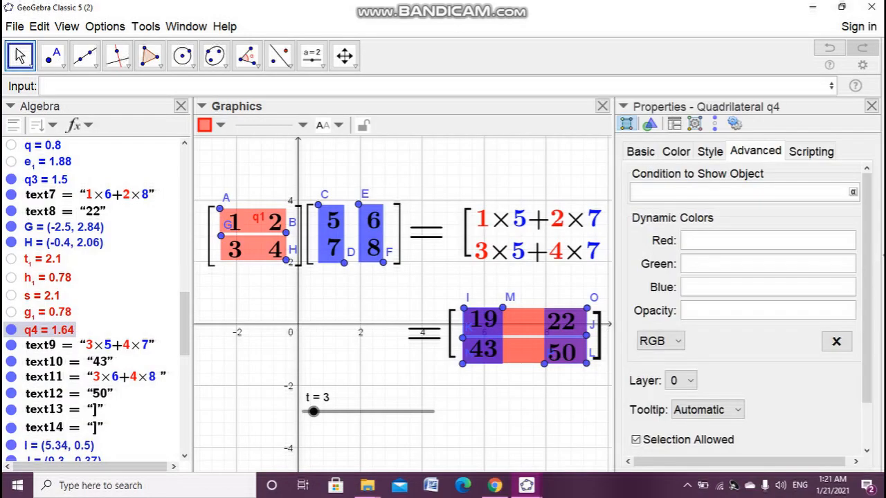
{"action": "key", "text": "ctrl+v"}
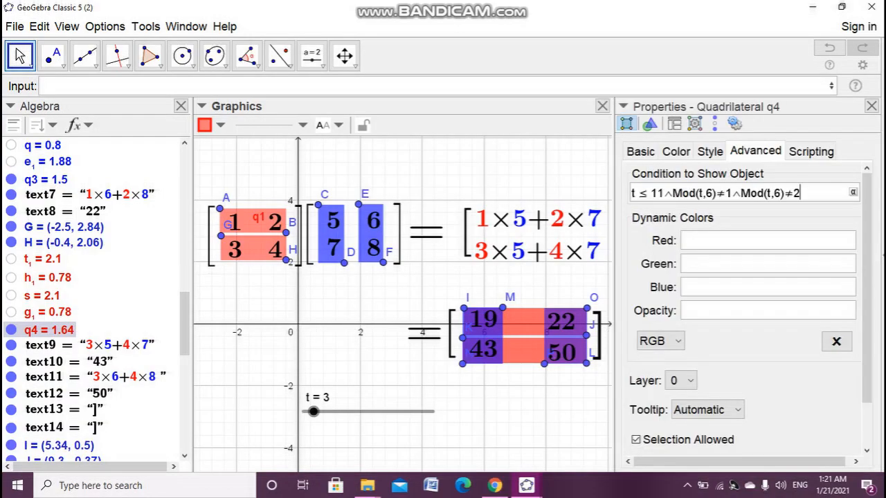
Step: Change the first comparison in q4's condition to t > 11, keeping the two Mod terms, and close its properties
{"action": "left_click", "coordinate": [648, 193]}
{"action": "key", "text": "BackSpace"}
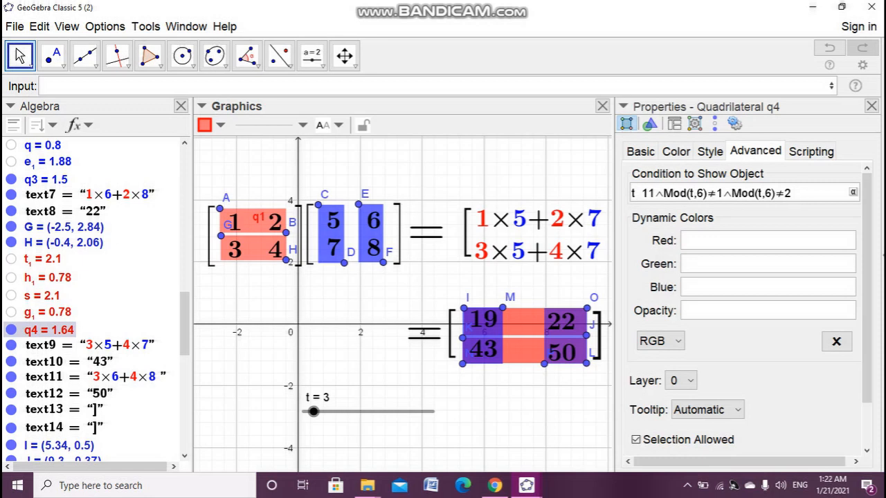
{"action": "type", "text": ">"}
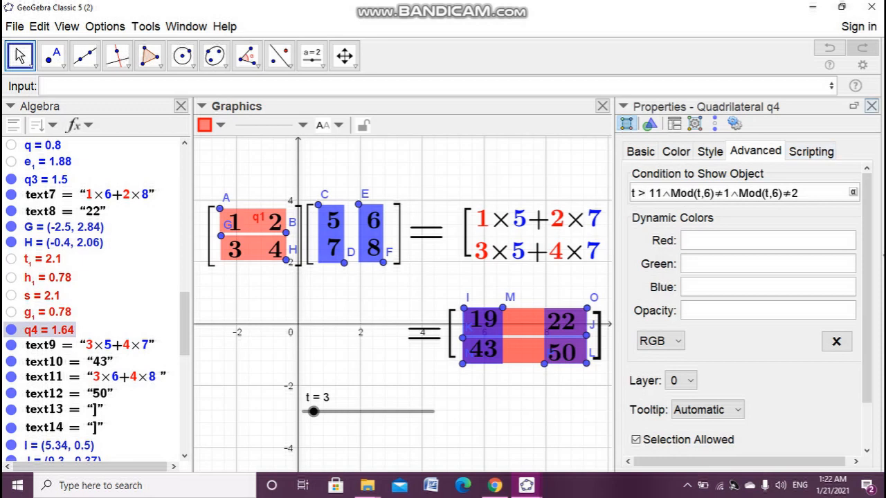
{"action": "left_click", "coordinate": [871, 106]}
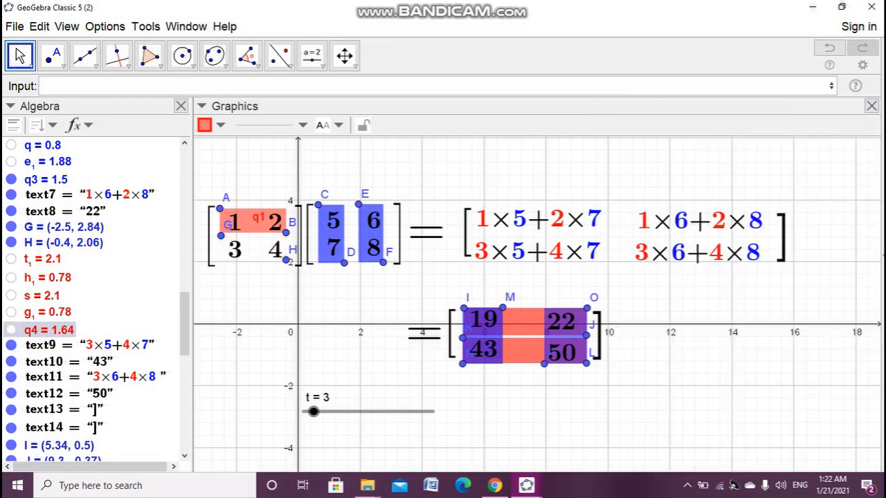
Step: Set slider t to 1 and identify quadrilateral q6, the highlight around 43 and 50, by toggling its visibility
{"action": "left_click_drag", "start_coordinate": [314, 411], "coordinate": [304, 412]}
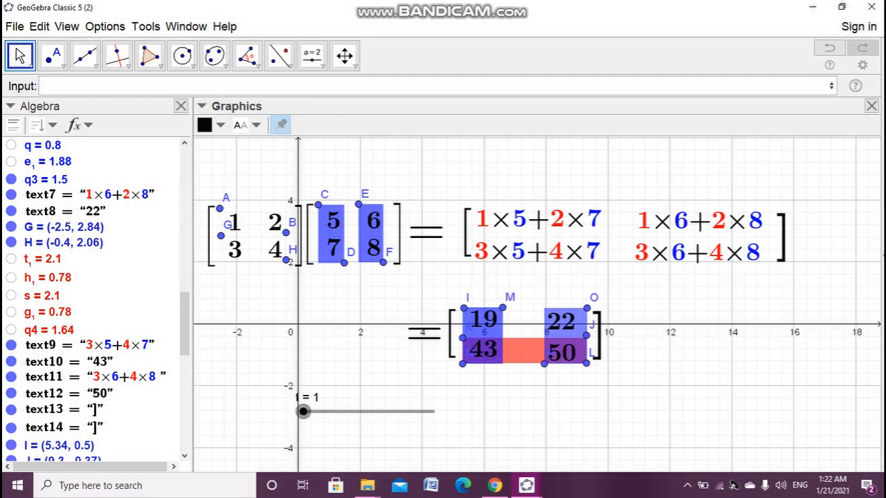
{"action": "scroll", "coordinate": [83, 414], "scroll_direction": "down", "scroll_amount": 5}
{"action": "left_click", "coordinate": [49, 374]}
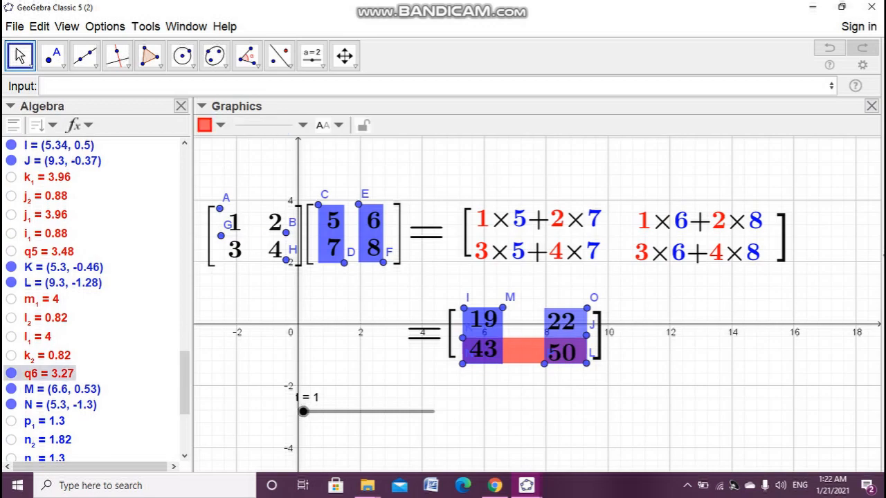
{"action": "left_click", "coordinate": [11, 374]}
{"action": "left_click", "coordinate": [11, 374]}
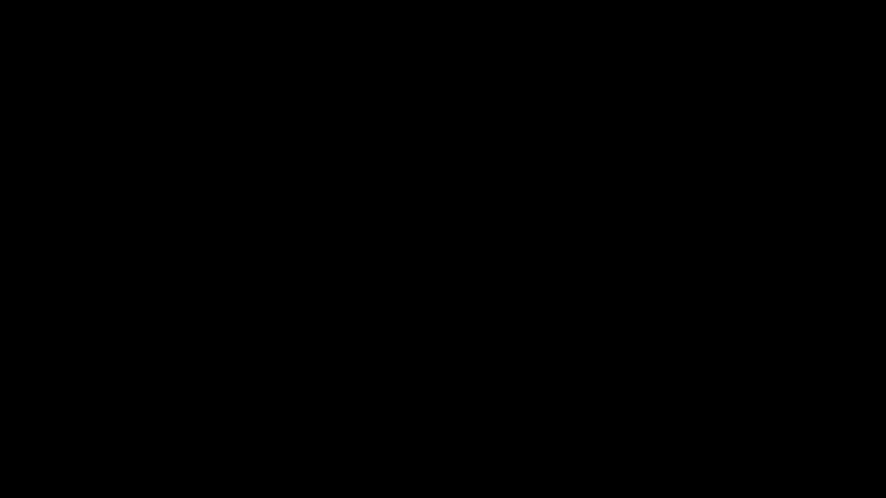
Step: Set q6's condition to show to the copied t ≤ 11∧Mod(t,6)≠1∧Mod(t,6)≠2 and close its properties
{"action": "right_click", "coordinate": [27, 373]}
{"action": "left_click", "coordinate": [76, 485]}
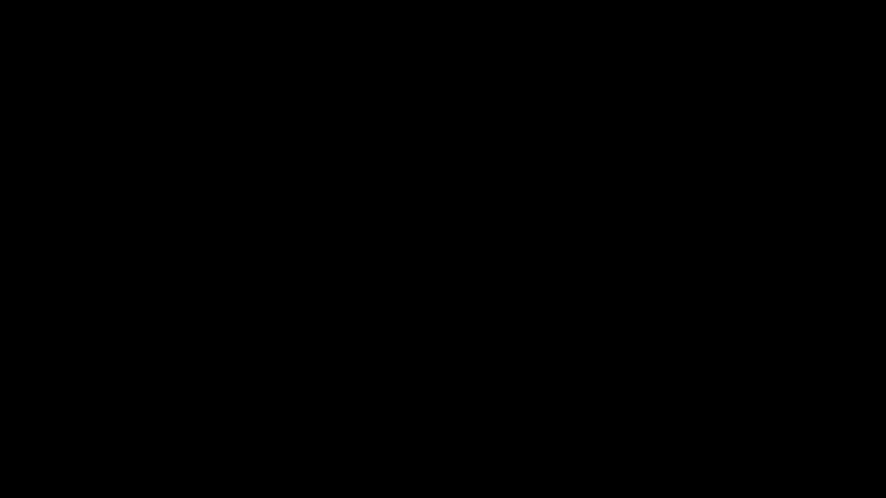
{"action": "left_click", "coordinate": [746, 193]}
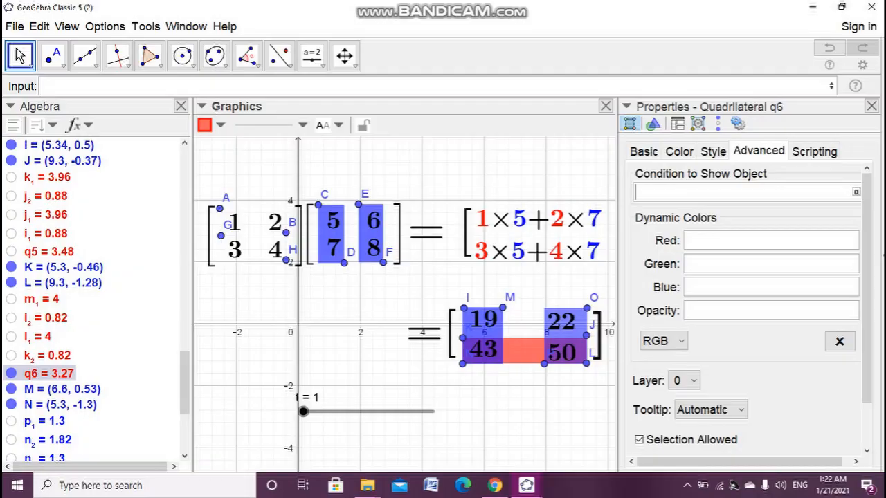
{"action": "type", "text": "t ≤ 11∧Mod(t,6)≠1∧Mod(t,6)≠2"}
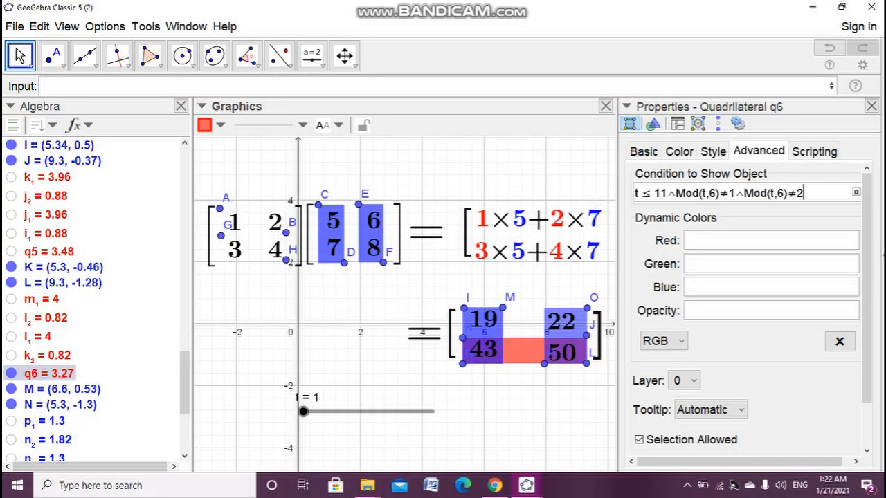
{"action": "left_click", "coordinate": [872, 106]}
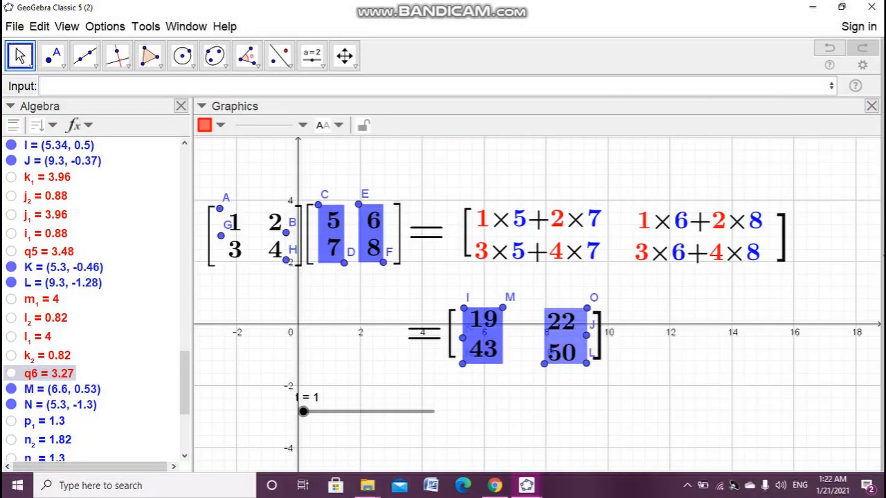
Step: Set slider t to 3 and change the first comparison in q6's condition to t > 11, keeping the two Mod terms
{"action": "mouse_move", "coordinate": [303, 411]}
{"action": "left_mouse_down"}
{"action": "mouse_move", "coordinate": [432, 411]}
{"action": "mouse_move", "coordinate": [303, 411]}
{"action": "mouse_move", "coordinate": [428, 411]}
{"action": "mouse_move", "coordinate": [304, 411]}
{"action": "mouse_move", "coordinate": [314, 411]}
{"action": "left_mouse_up"}
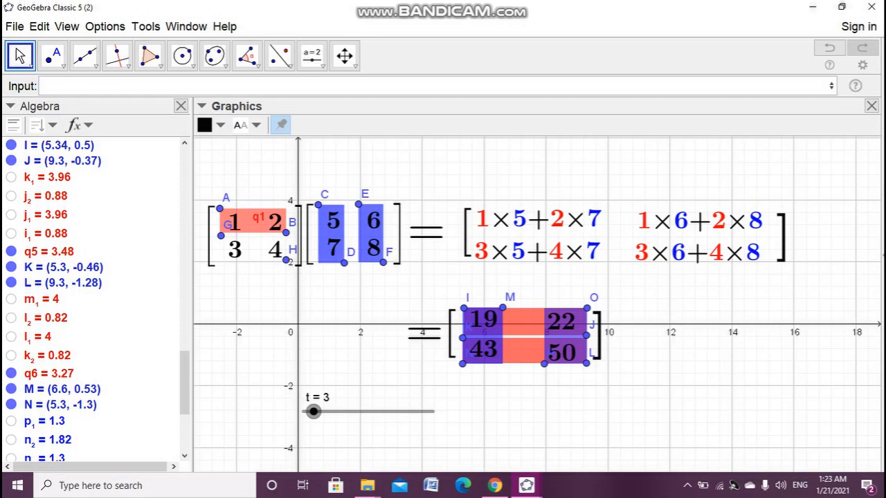
{"action": "left_click", "coordinate": [42, 373]}
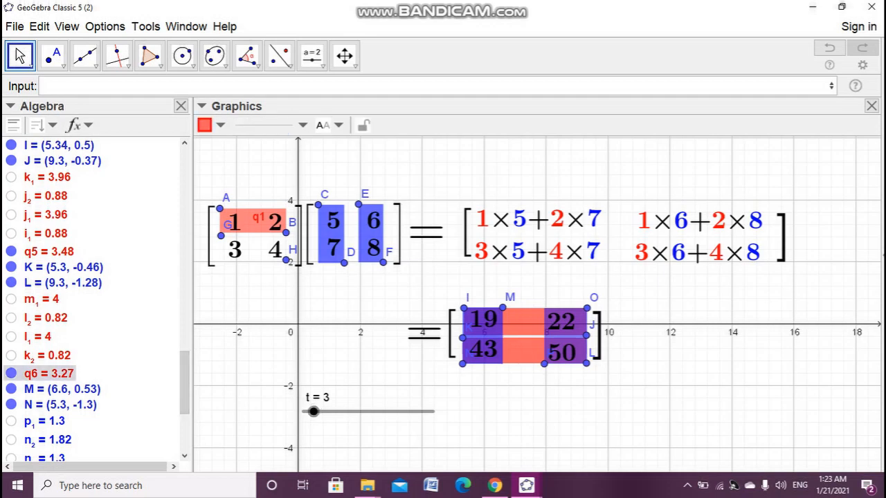
{"action": "right_click", "coordinate": [41, 373]}
{"action": "left_click", "coordinate": [111, 487]}
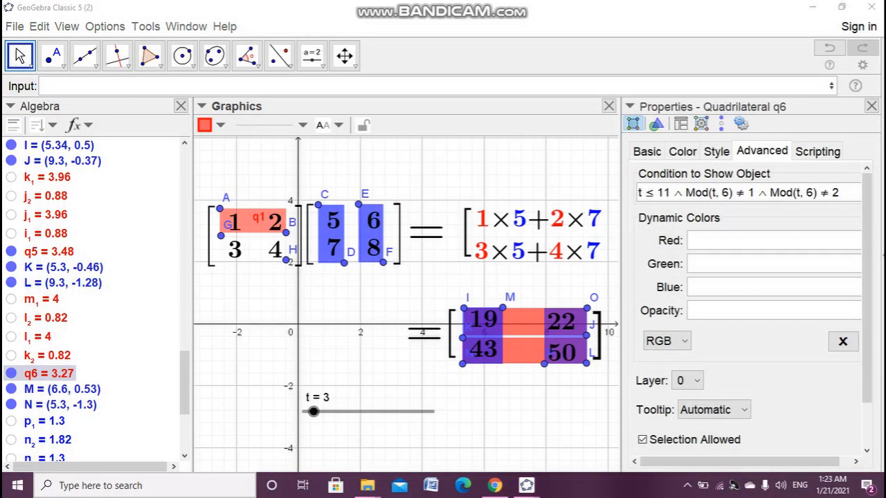
{"action": "left_click", "coordinate": [657, 193]}
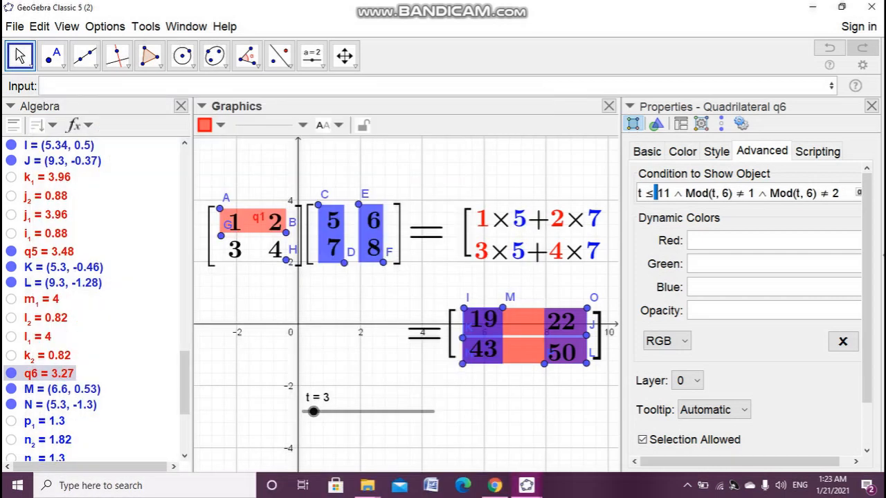
{"action": "key", "text": "BackSpace"}
{"action": "key", "text": "BackSpace"}
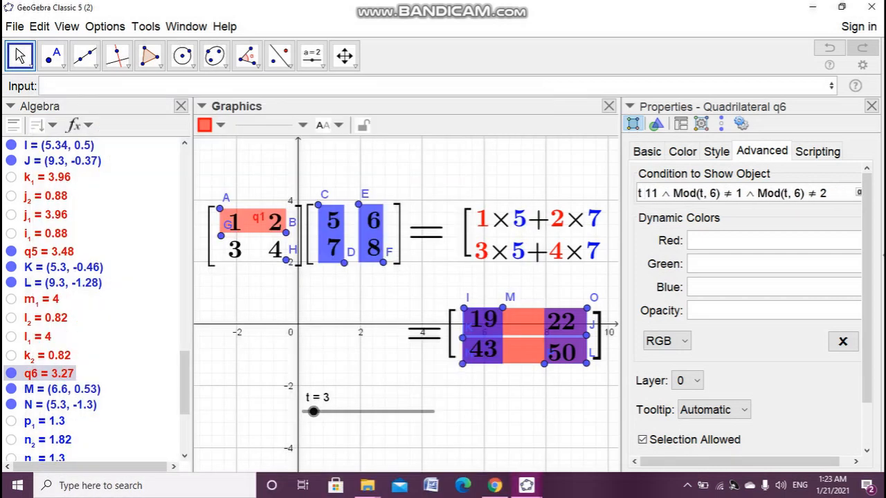
{"action": "type", "text": ">"}
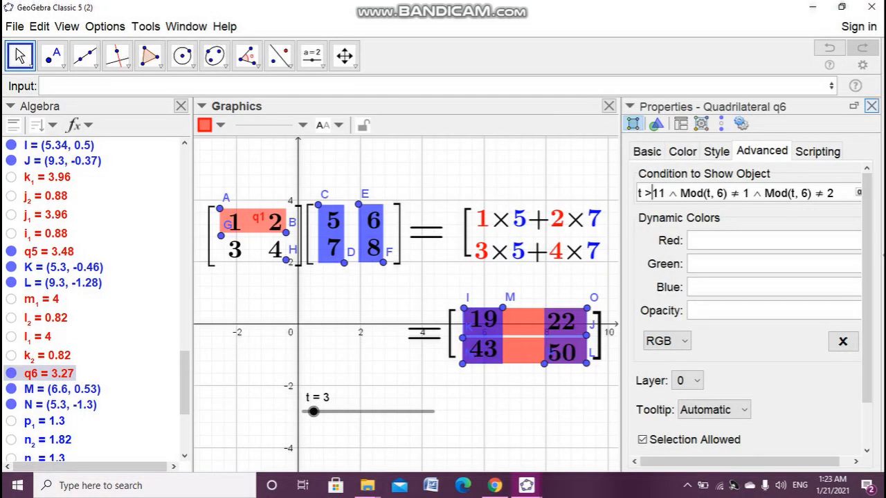
{"action": "left_click", "coordinate": [871, 106]}
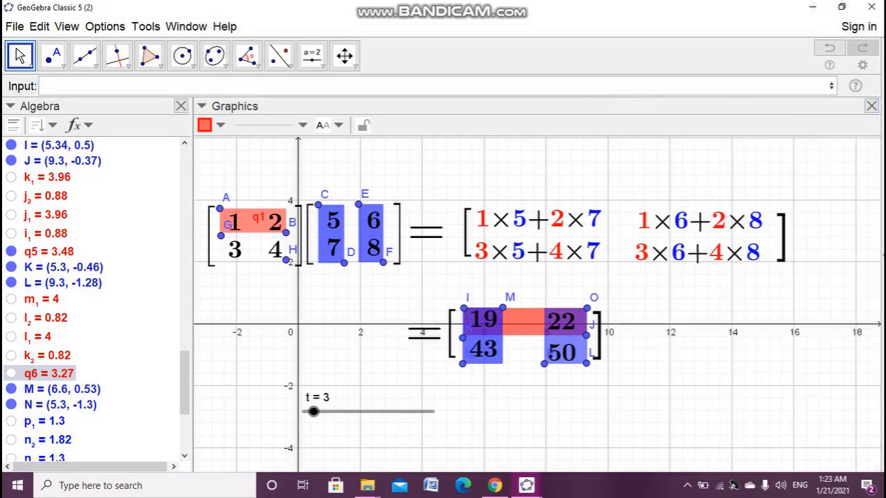
Step: Set slider t to 15 and change the first comparison in q6's condition to t > 12
{"action": "left_click", "coordinate": [678, 388]}
{"action": "left_click_drag", "start_coordinate": [314, 411], "coordinate": [375, 411]}
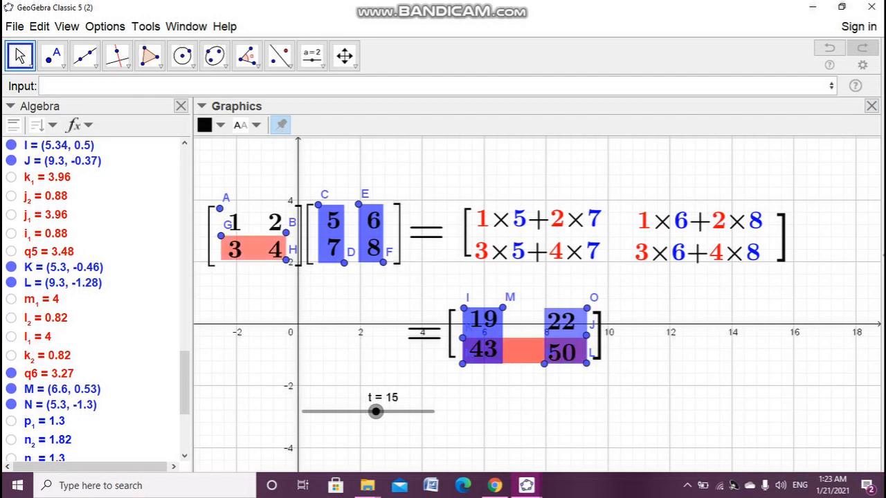
{"action": "right_click", "coordinate": [41, 373]}
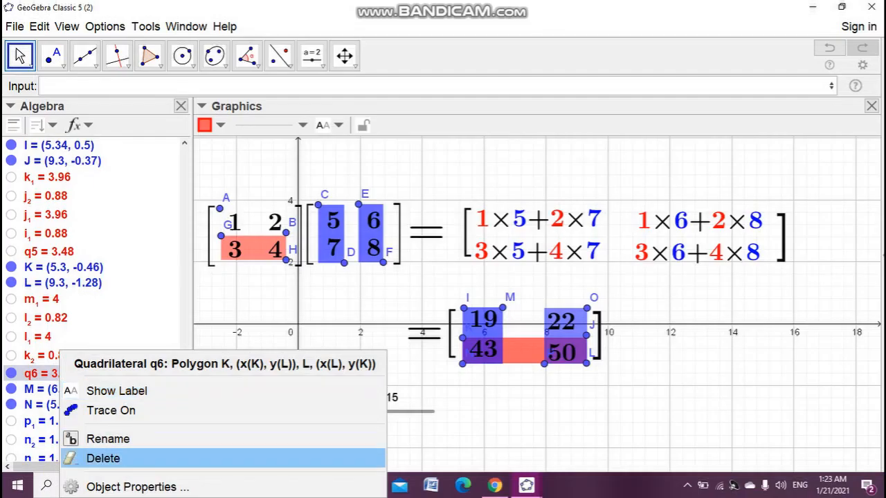
{"action": "left_click", "coordinate": [104, 484]}
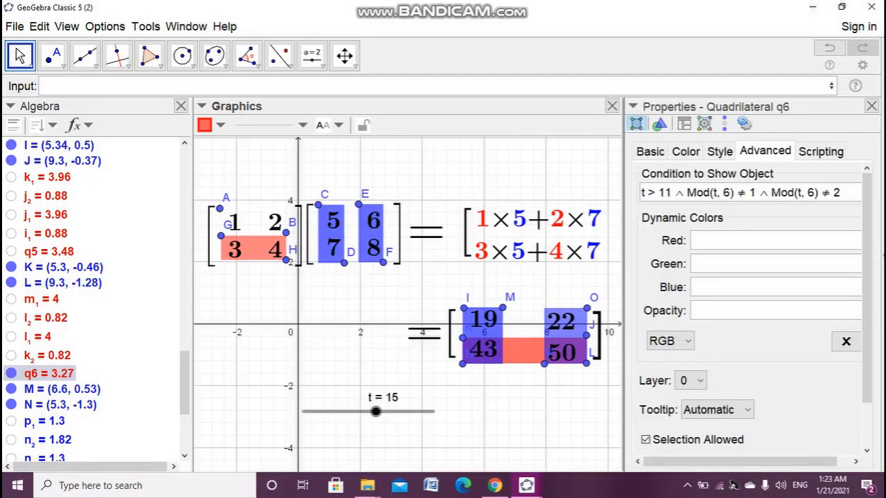
{"action": "left_click", "coordinate": [673, 193]}
{"action": "key", "text": "BackSpace"}
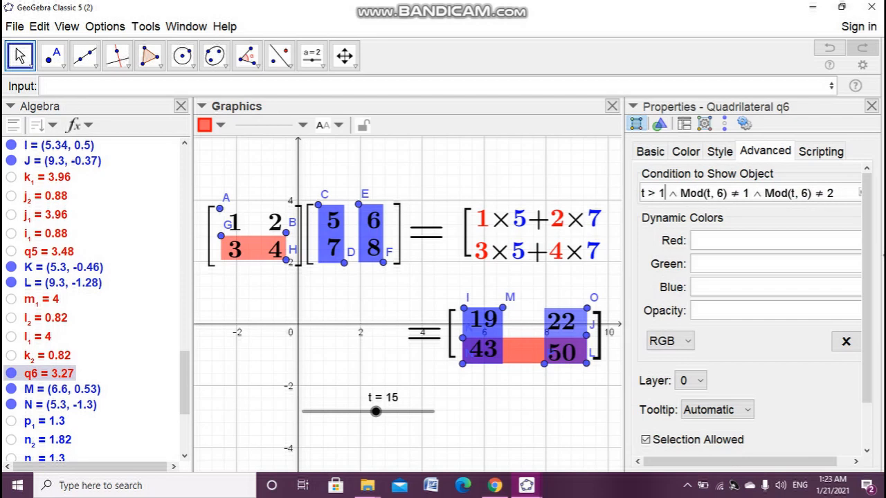
{"action": "type", "text": "2"}
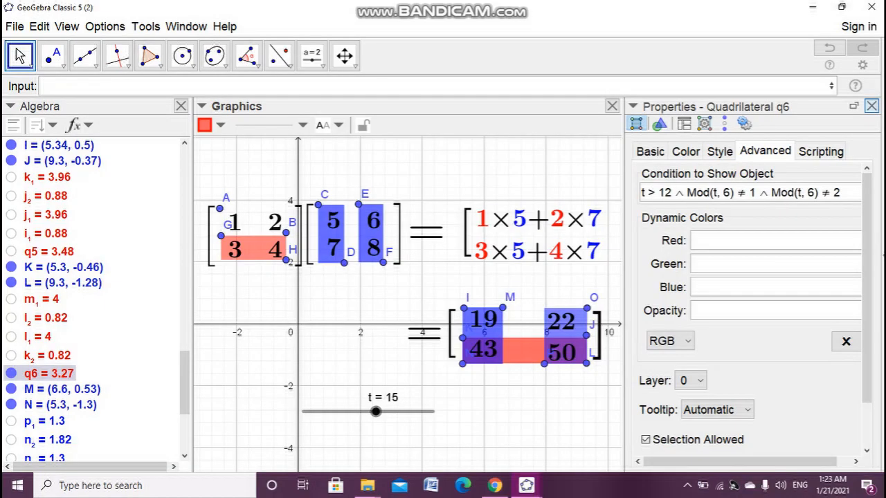
{"action": "left_click", "coordinate": [871, 106]}
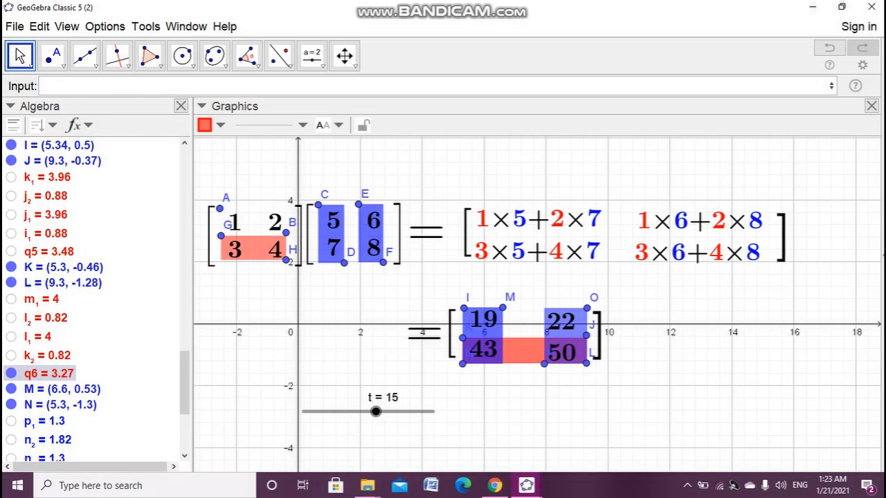
Step: Set slider t to 12 and change the first comparison in the condition of q4, the highlight around 3 and 4, to t > 12
{"action": "mouse_move", "coordinate": [375, 411]}
{"action": "left_mouse_down"}
{"action": "mouse_move", "coordinate": [303, 411]}
{"action": "mouse_move", "coordinate": [360, 411]}
{"action": "left_mouse_up"}
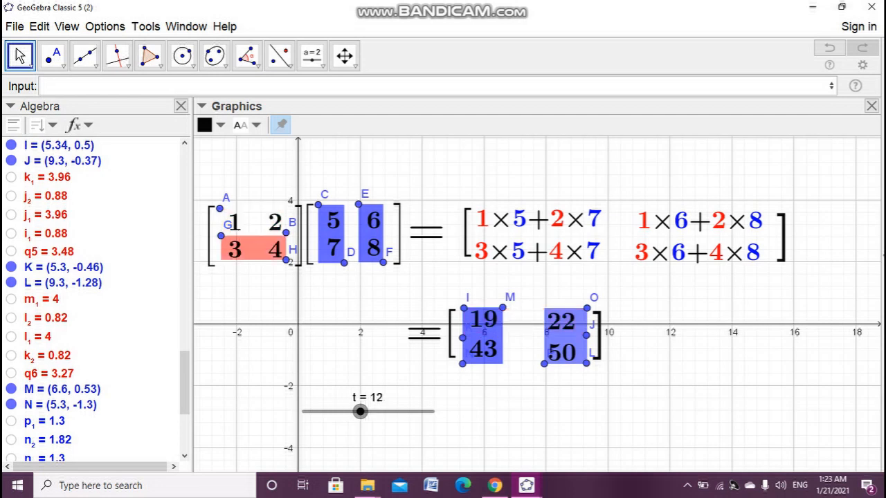
{"action": "left_click", "coordinate": [256, 237]}
{"action": "left_click", "coordinate": [139, 243]}
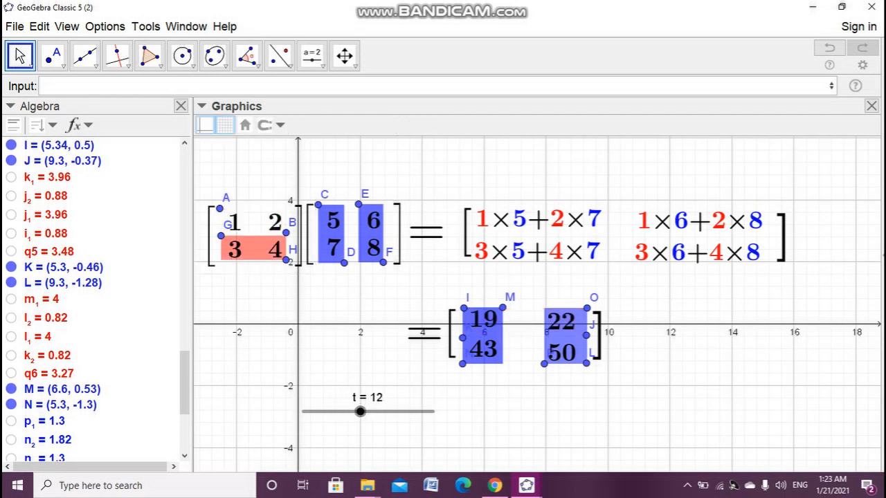
{"action": "scroll", "coordinate": [138, 242], "scroll_direction": "up", "scroll_amount": 5}
{"action": "right_click", "coordinate": [54, 280]}
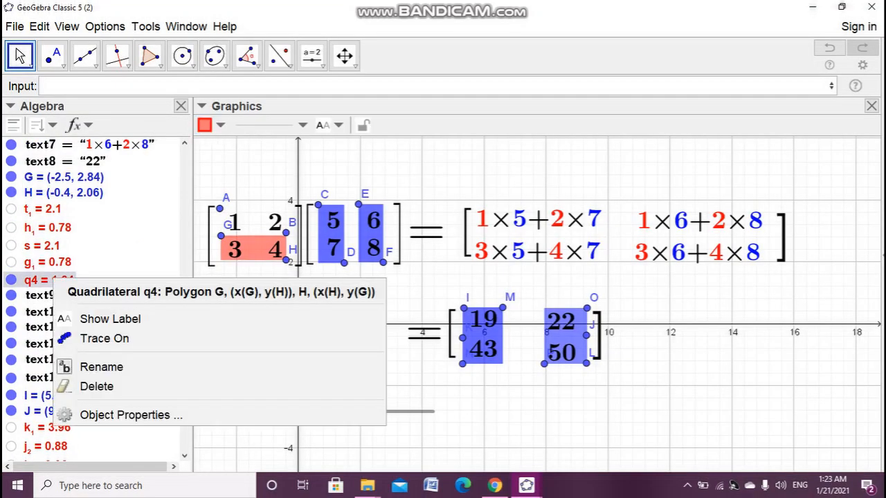
{"action": "left_click", "coordinate": [76, 415]}
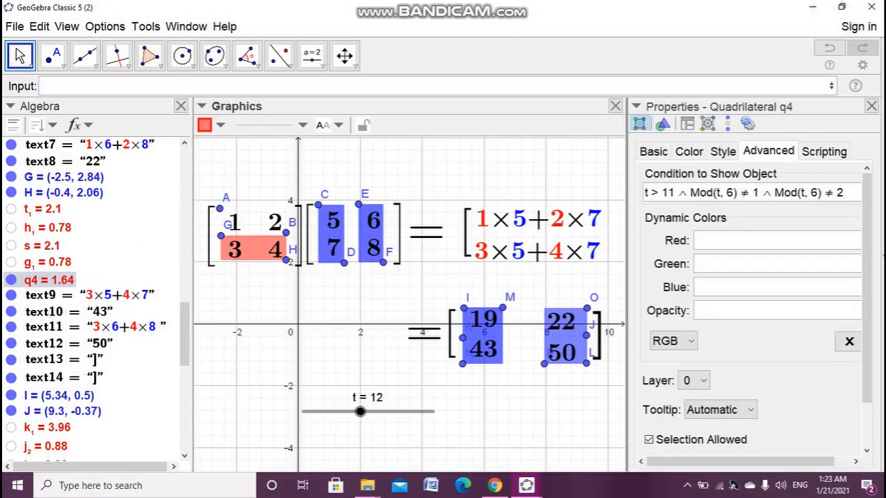
{"action": "left_click", "coordinate": [674, 193]}
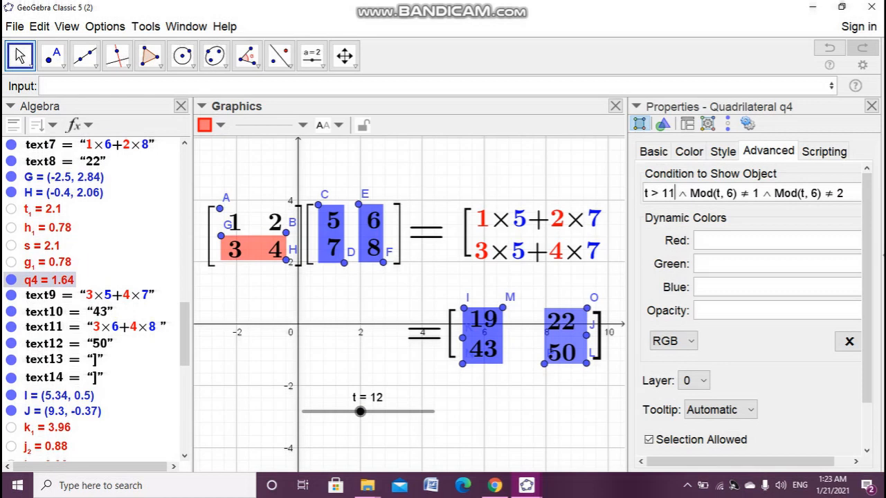
{"action": "key", "text": "BackSpace"}
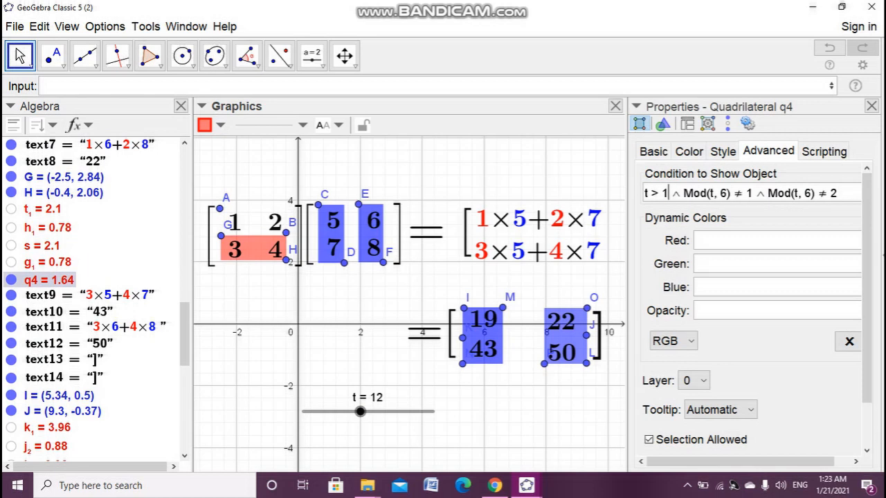
{"action": "type", "text": "2"}
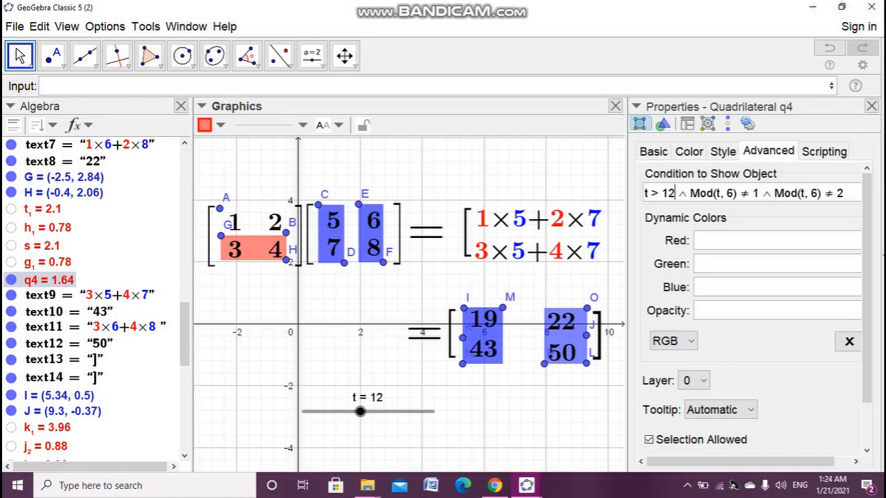
{"action": "left_click", "coordinate": [872, 106]}
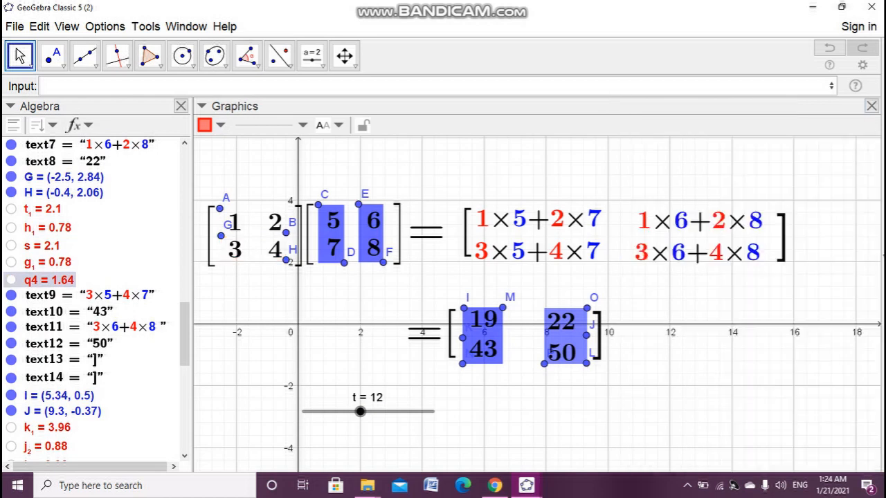
Step: Set slider t to 1 and give quadrilateral q2, the highlight around 5 and 7, the condition to show Mod(t,12) ≥ 3
{"action": "left_click", "coordinate": [394, 378]}
{"action": "left_click_drag", "start_coordinate": [360, 412], "coordinate": [303, 412]}
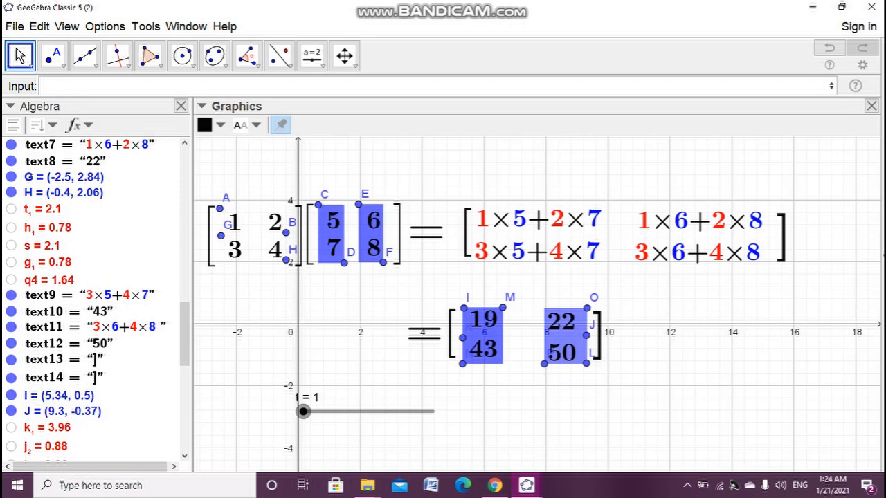
{"action": "scroll", "coordinate": [35, 298], "scroll_direction": "up", "scroll_amount": 5}
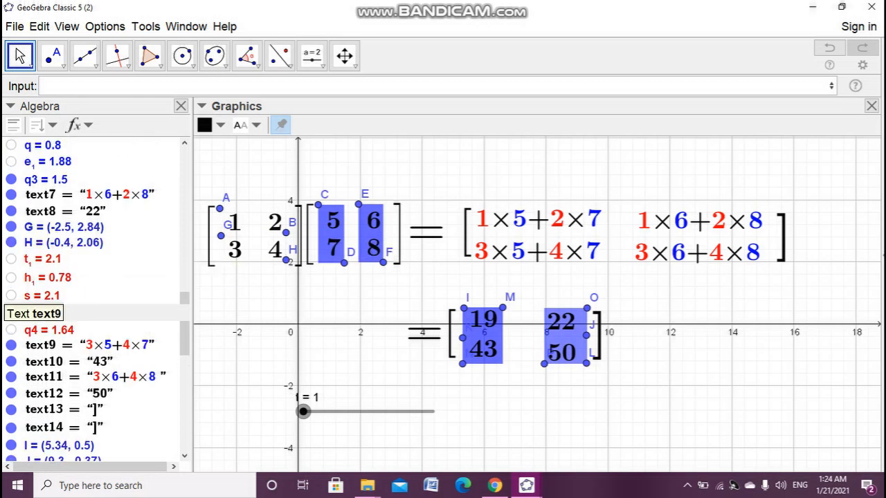
{"action": "scroll", "coordinate": [42, 277], "scroll_direction": "up", "scroll_amount": 3}
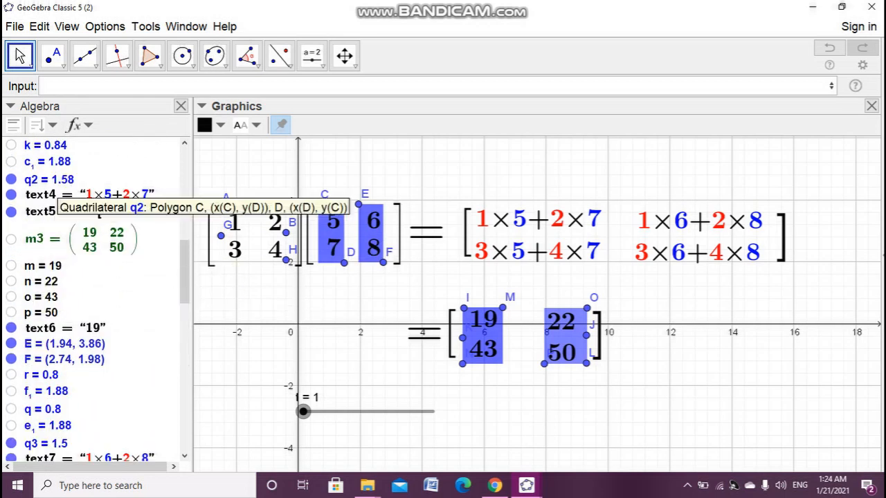
{"action": "left_click", "coordinate": [48, 180]}
{"action": "right_click", "coordinate": [57, 180]}
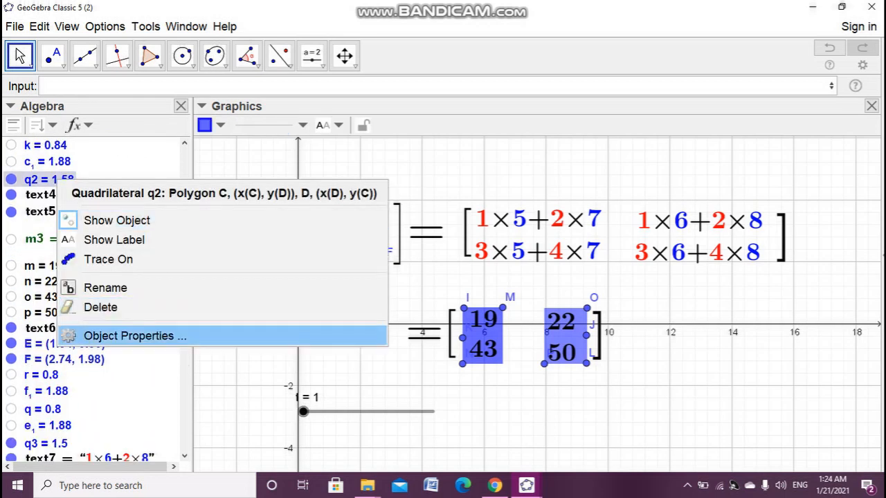
{"action": "left_click", "coordinate": [139, 335]}
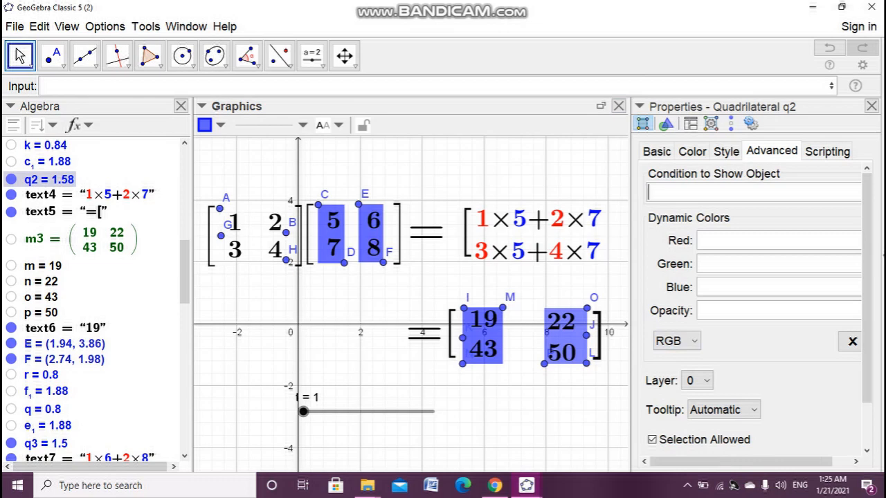
{"action": "type", "text": "Mod(t,12"}
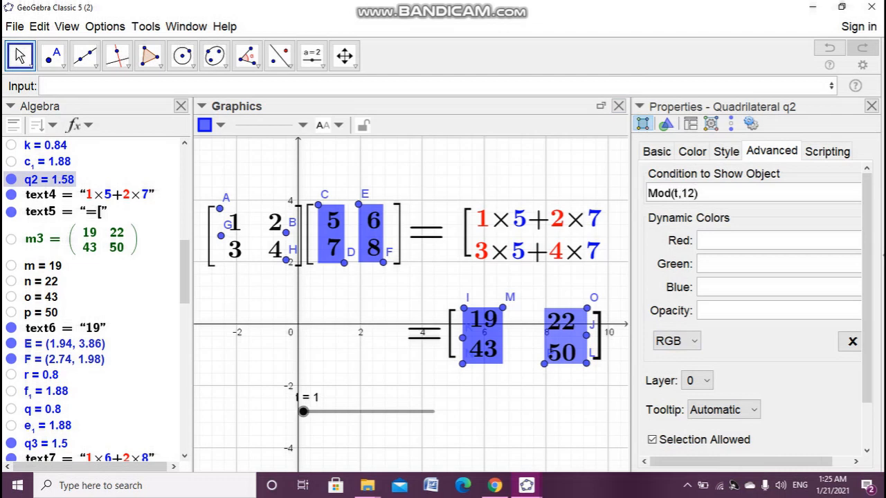
{"action": "key", "text": "Right"}
{"action": "type", "text": ">=3"}
{"action": "key", "text": "Return"}
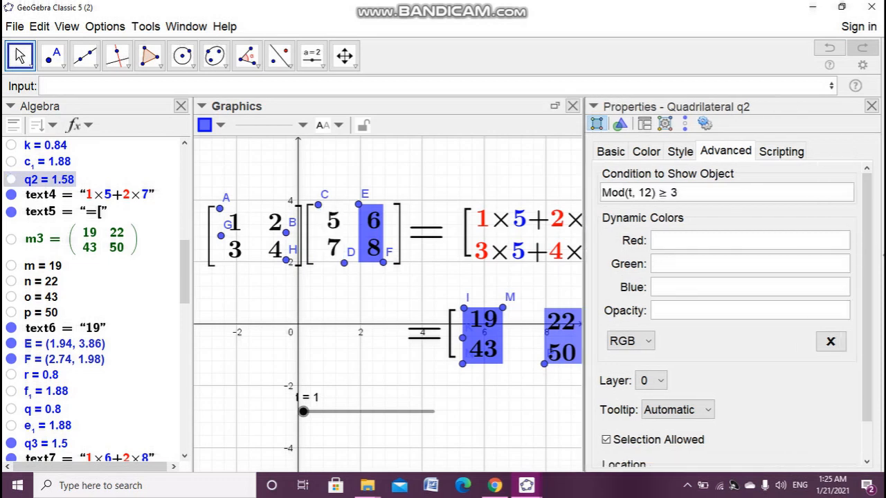
Step: Extend q2's condition to show to Mod(t, 12) ≥ 3 ∧ Mod(t,12) <= 6 and copy the whole condition
{"action": "left_click", "coordinate": [678, 194]}
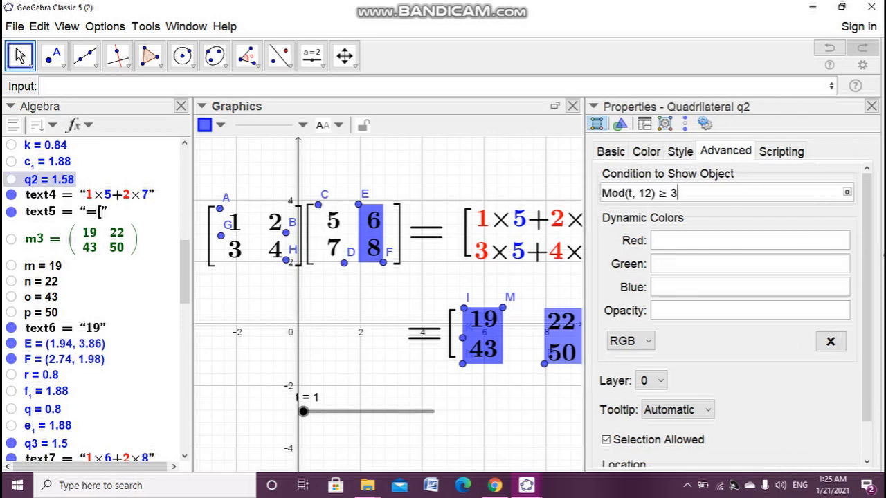
{"action": "left_click", "coordinate": [847, 192]}
{"action": "left_click", "coordinate": [754, 153]}
{"action": "type", "text": "Mod(t,12"}
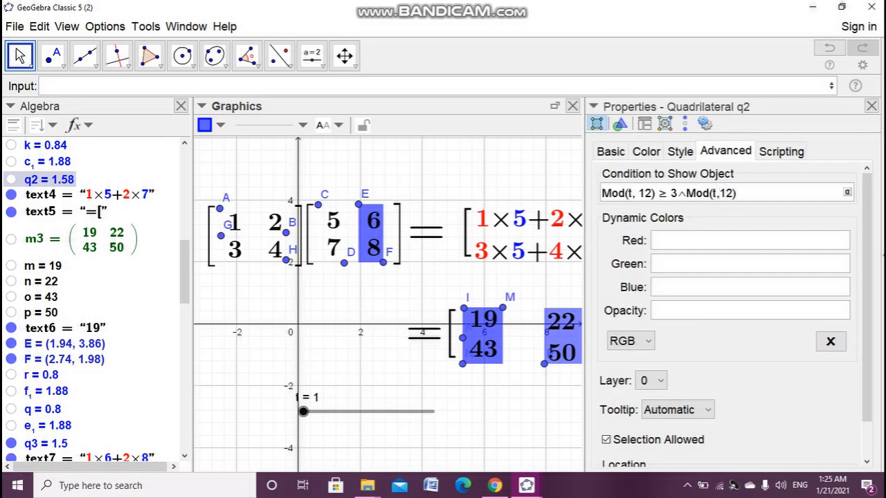
{"action": "key", "text": "Right"}
{"action": "type", "text": "<=6"}
{"action": "key", "text": "ctrl+a"}
{"action": "key", "text": "ctrl+c"}
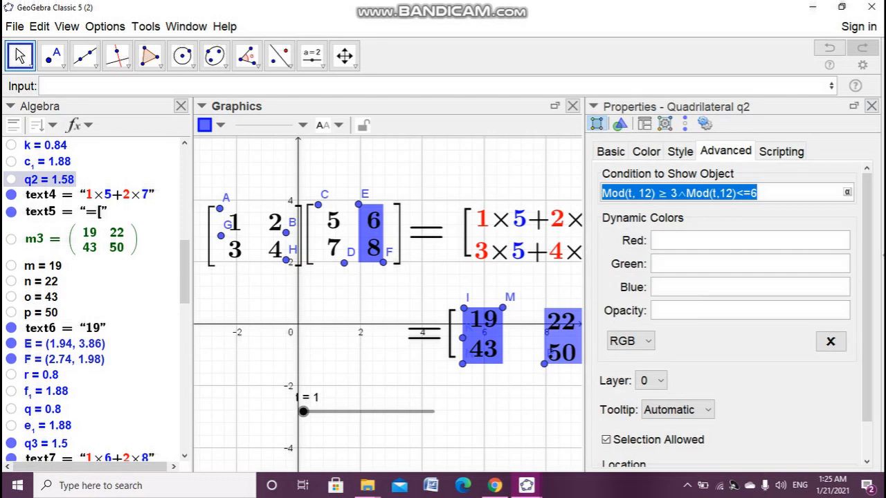
{"action": "left_click", "coordinate": [872, 106]}
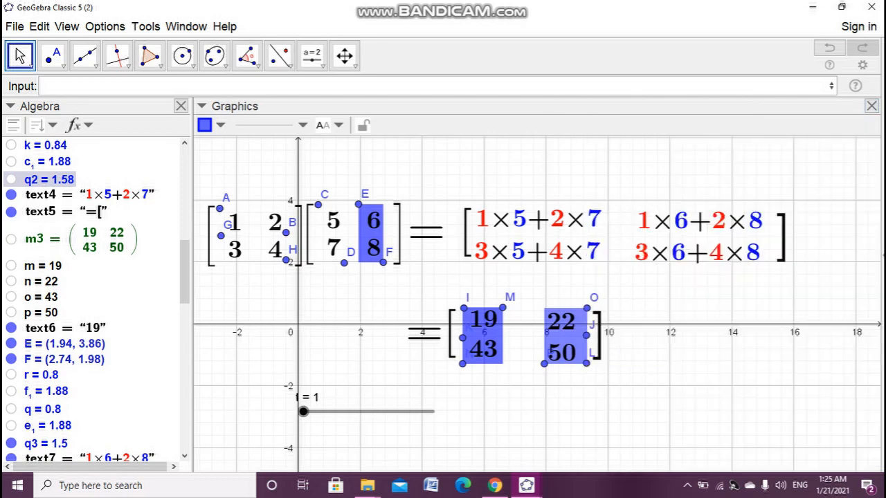
{"action": "key", "text": "Escape"}
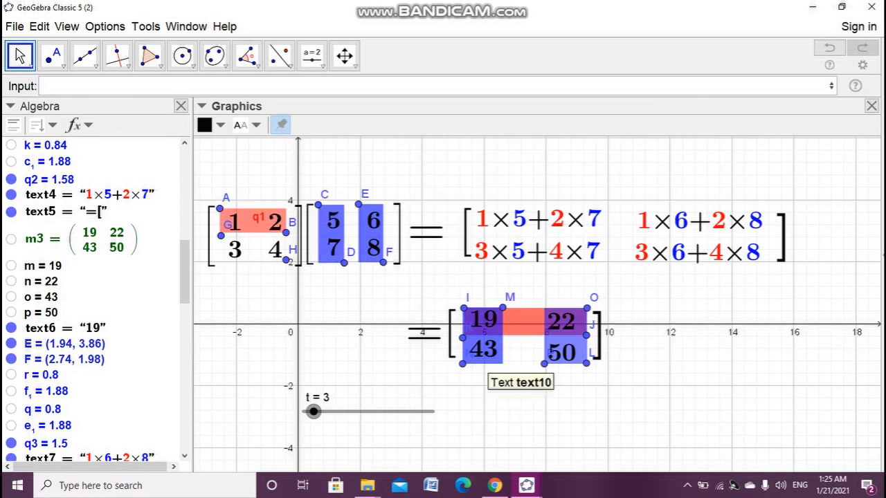
Step: Toggle the visibility of quadrilaterals q8 and q7 to identify which result column each one highlights
{"action": "scroll", "coordinate": [96, 305], "scroll_direction": "down", "scroll_amount": 14}
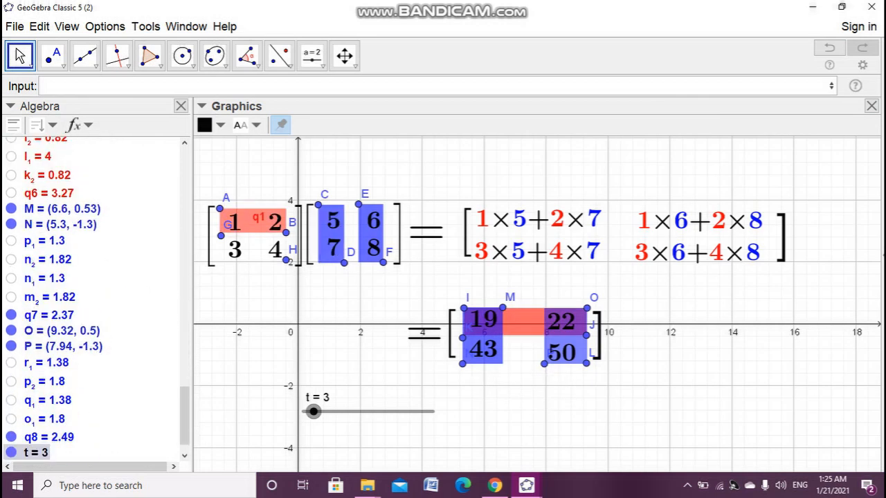
{"action": "left_click", "coordinate": [11, 437]}
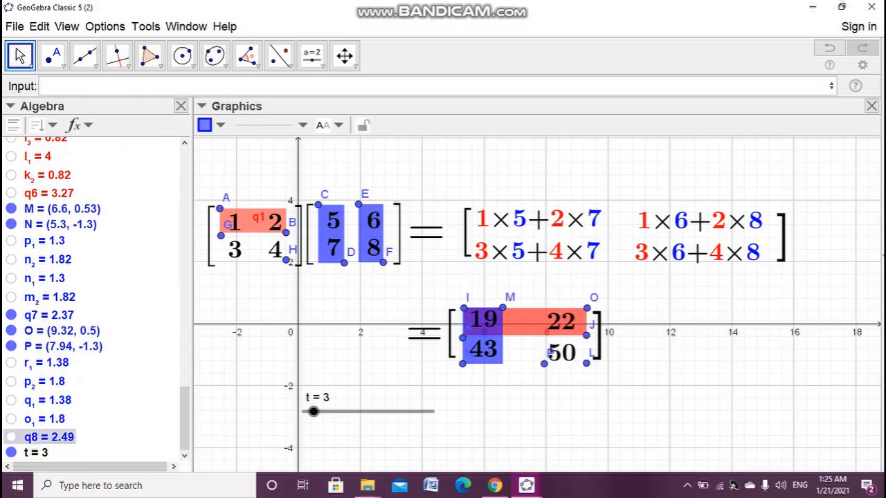
{"action": "left_click", "coordinate": [11, 437]}
{"action": "left_click", "coordinate": [11, 437]}
{"action": "left_click", "coordinate": [11, 437]}
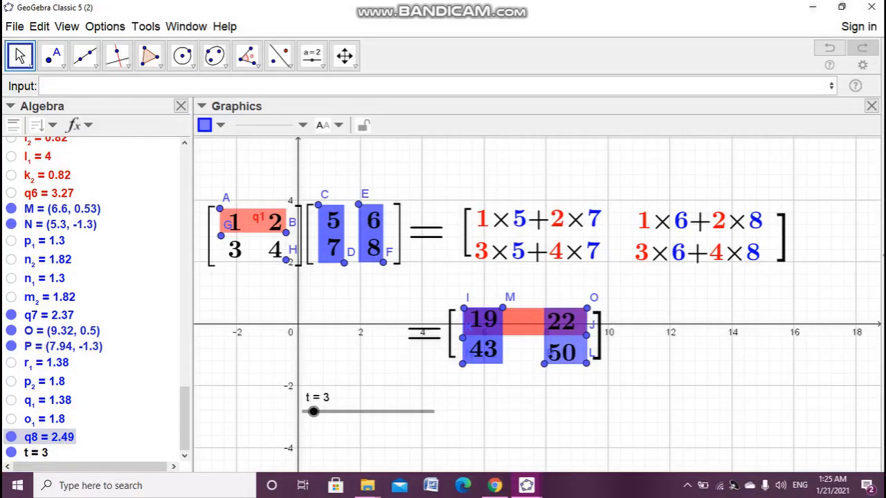
{"action": "left_click", "coordinate": [11, 315]}
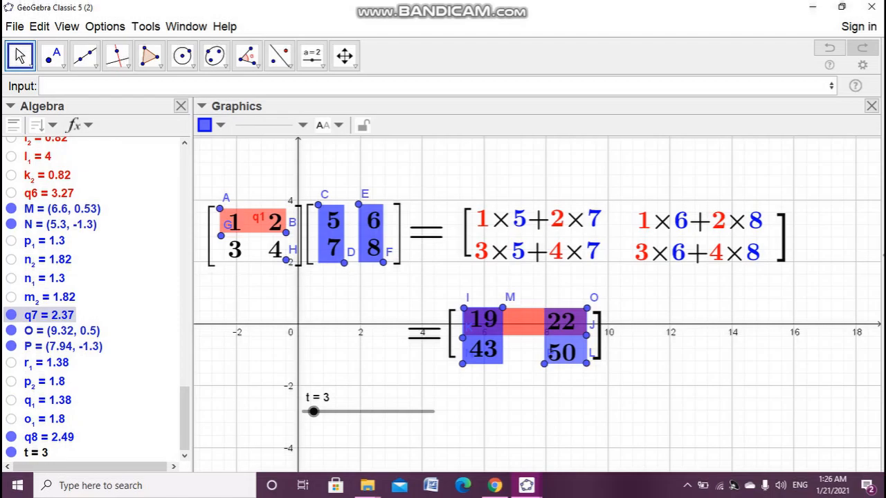
Step: Give q7, the highlight around 19 and 43, the condition Mod(t, 12) ≥ 3 ∧ Mod(t,12) <= 6 and set slider t to 1
{"action": "right_click", "coordinate": [31, 317]}
{"action": "left_click", "coordinate": [109, 471]}
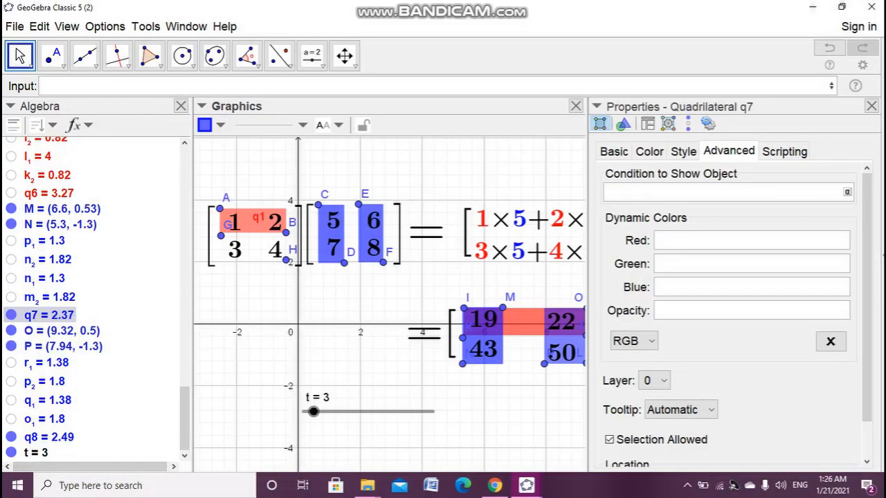
{"action": "type", "text": "Mod(t, 12) ≥ 3∧Mod(t,12)<=6"}
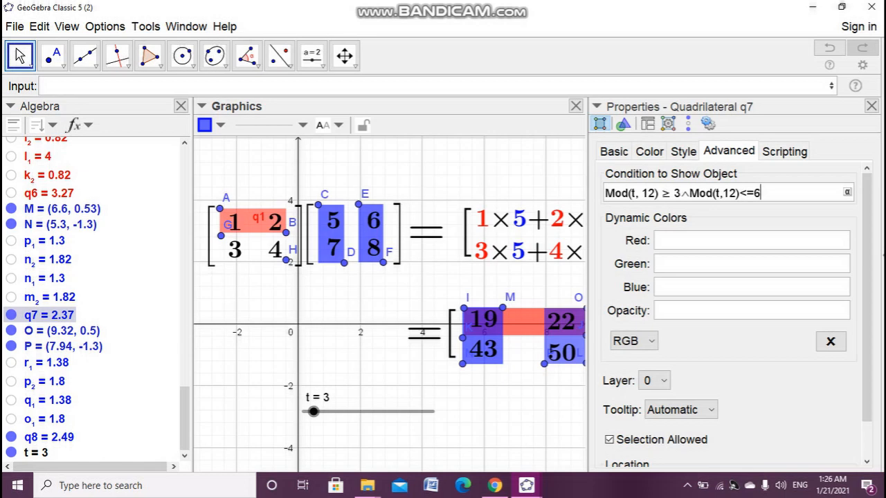
{"action": "left_click", "coordinate": [872, 106]}
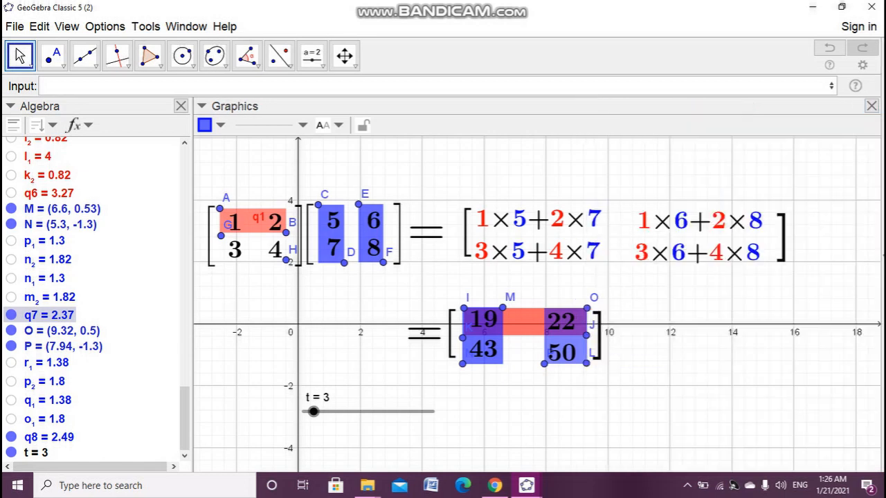
{"action": "left_click", "coordinate": [682, 388]}
{"action": "left_click_drag", "start_coordinate": [314, 412], "coordinate": [303, 411]}
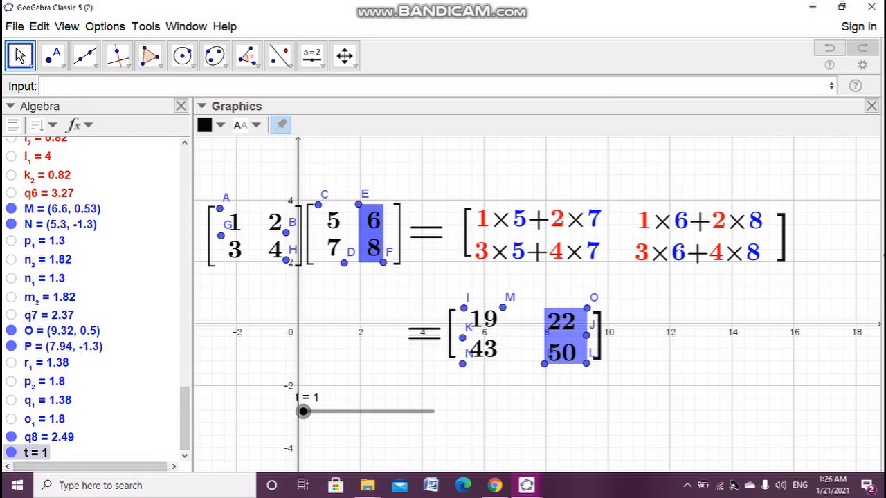
Step: Set quadrilateral q8's condition to show to Mod(t, 12) ≥ 3 ∧ Mod(t, 12) ≤ 6
{"action": "mouse_move", "coordinate": [303, 412]}
{"action": "left_mouse_down"}
{"action": "mouse_move", "coordinate": [422, 412]}
{"action": "mouse_move", "coordinate": [303, 412]}
{"action": "left_mouse_up"}
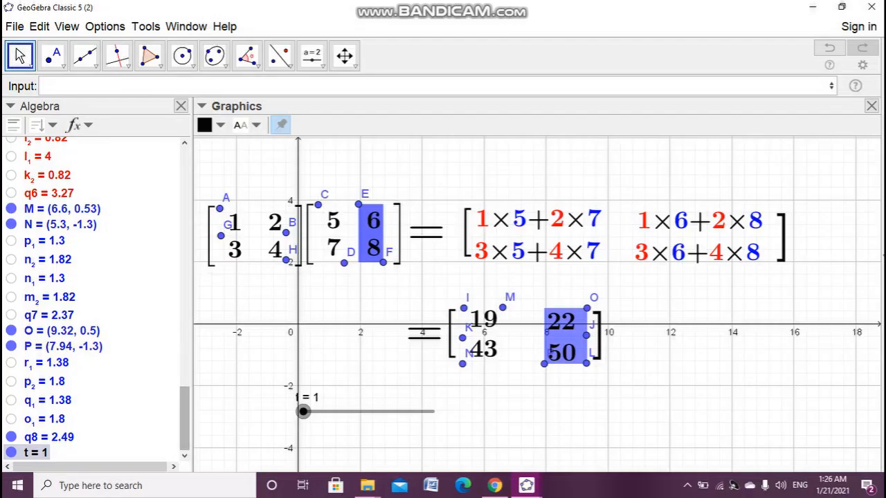
{"action": "double_click", "coordinate": [49, 437]}
{"action": "right_click", "coordinate": [66, 437]}
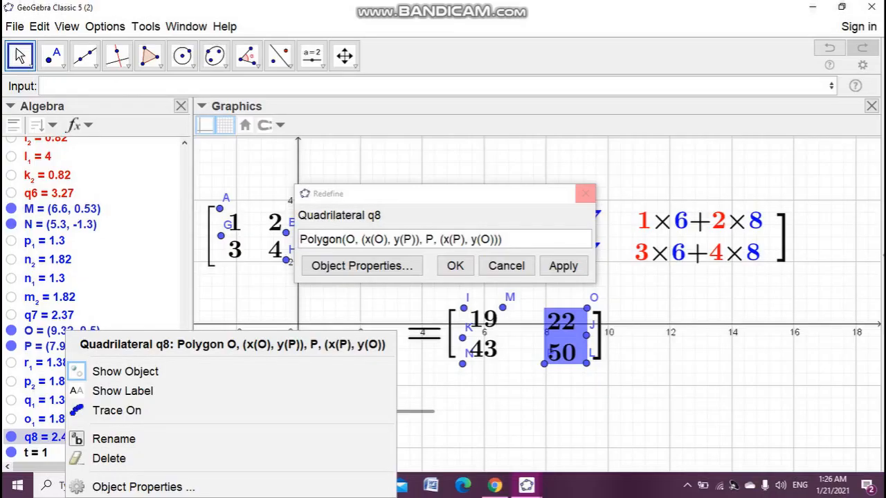
{"action": "left_click", "coordinate": [586, 194]}
{"action": "right_click", "coordinate": [41, 438]}
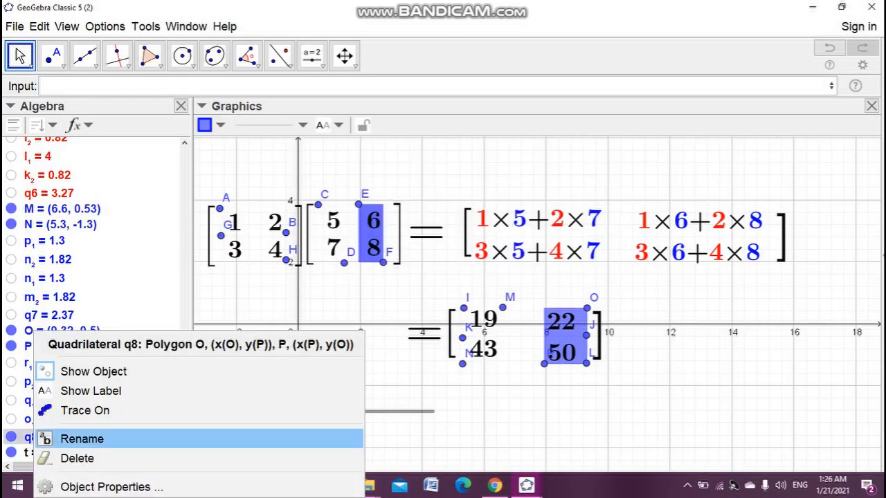
{"action": "left_click", "coordinate": [70, 483]}
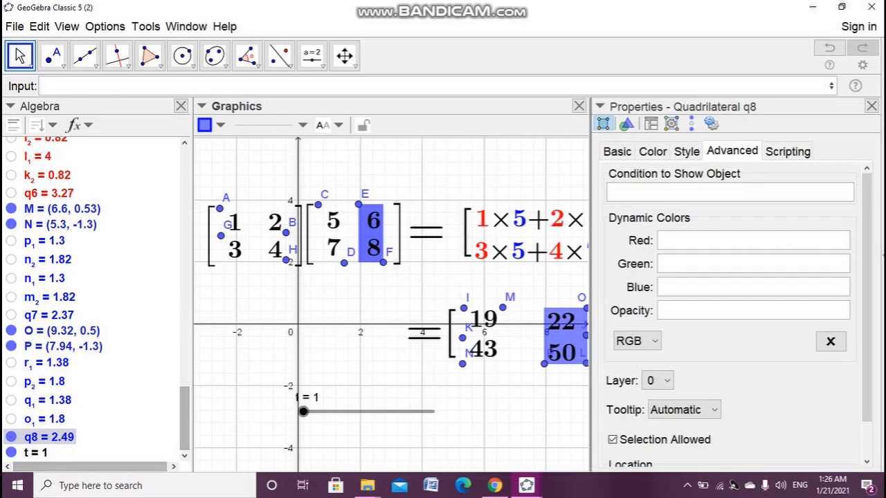
{"action": "left_click", "coordinate": [724, 193]}
{"action": "key", "text": "ctrl+v"}
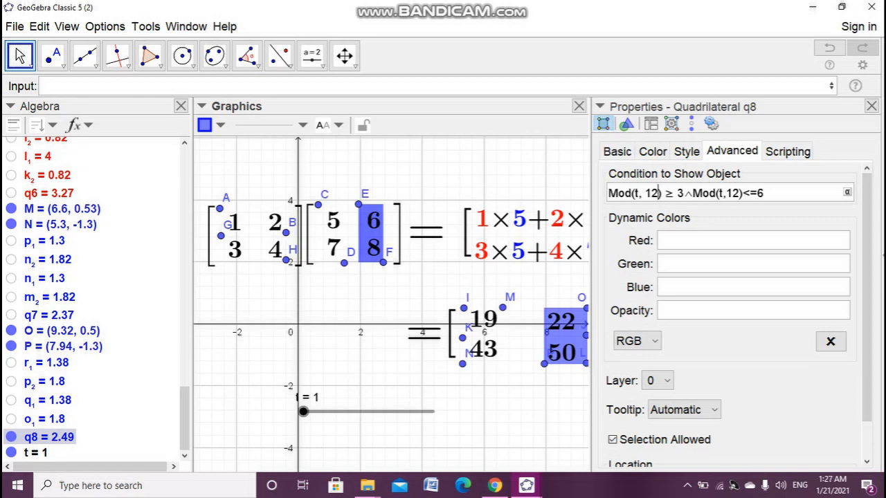
{"action": "left_click", "coordinate": [871, 106]}
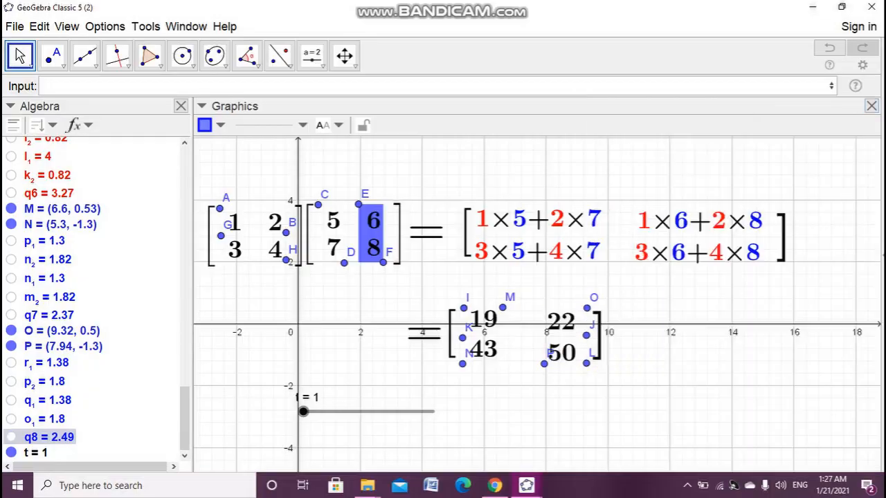
{"action": "mouse_move", "coordinate": [303, 411]}
{"action": "left_mouse_down"}
{"action": "mouse_move", "coordinate": [322, 411]}
{"action": "mouse_move", "coordinate": [303, 411]}
{"action": "left_mouse_up"}
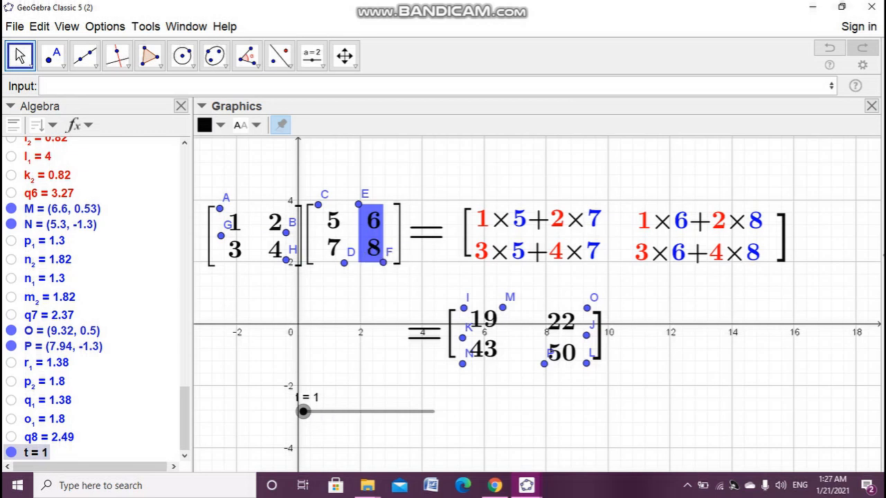
Step: Clear the condition to show object of quadrilateral q8
{"action": "right_click", "coordinate": [70, 438]}
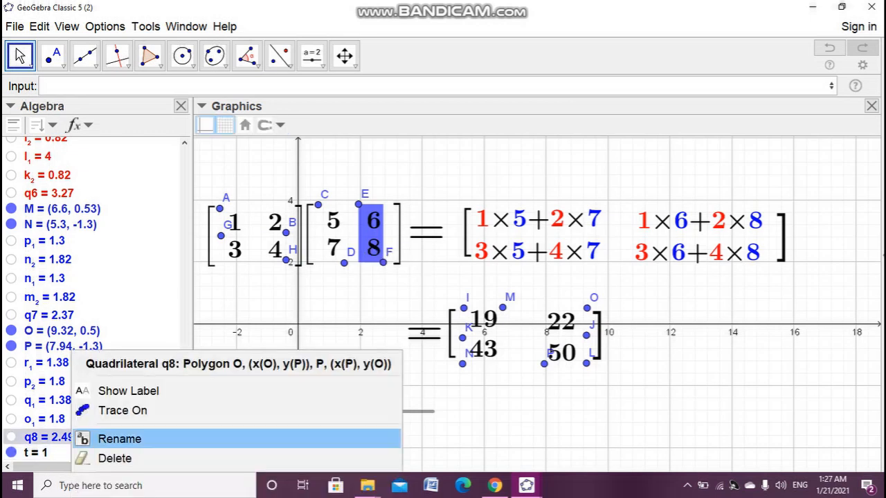
{"action": "key", "text": "Escape"}
{"action": "right_click", "coordinate": [70, 437]}
{"action": "left_click", "coordinate": [99, 485]}
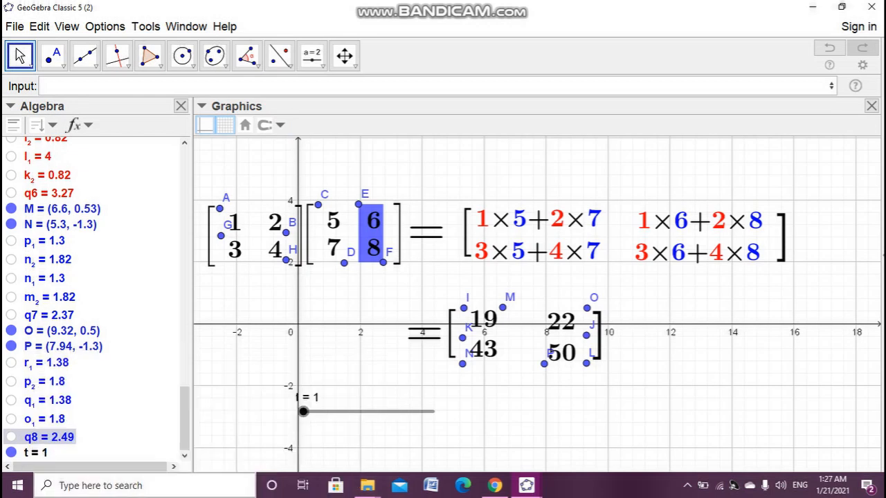
{"action": "key", "text": "ctrl+a"}
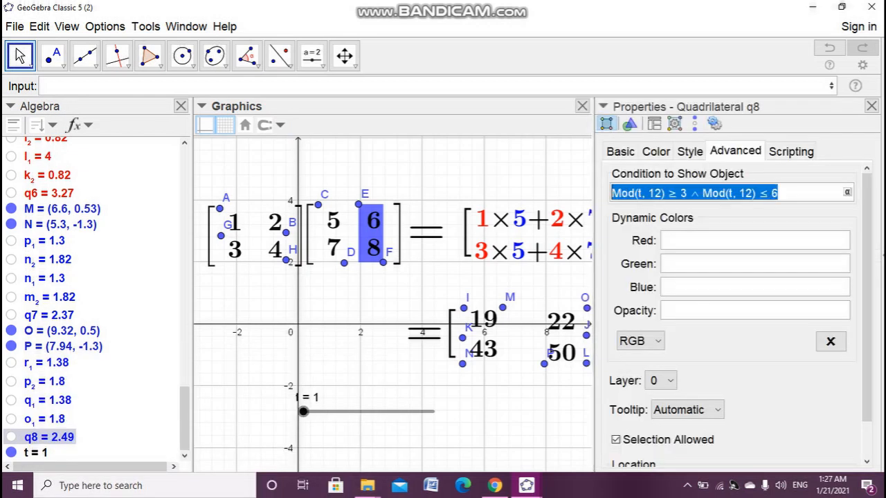
{"action": "key", "text": "BackSpace"}
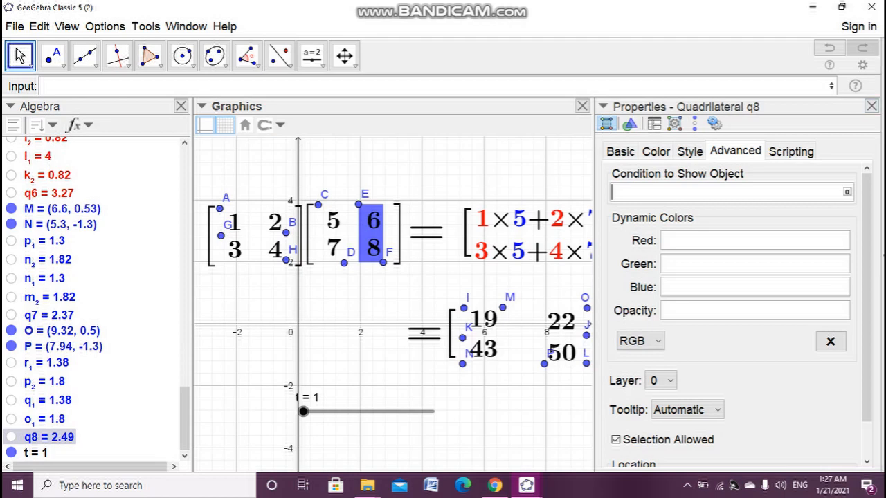
{"action": "left_click", "coordinate": [872, 106]}
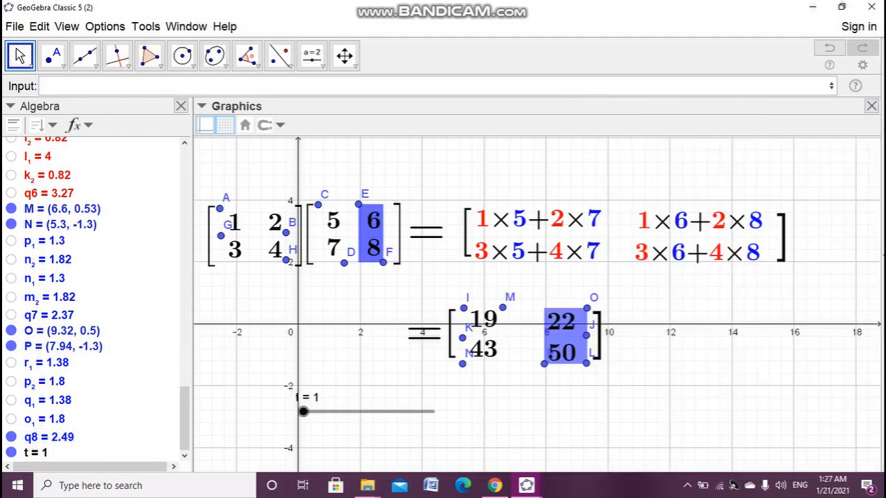
{"action": "left_click", "coordinate": [11, 437]}
{"action": "left_click", "coordinate": [11, 437]}
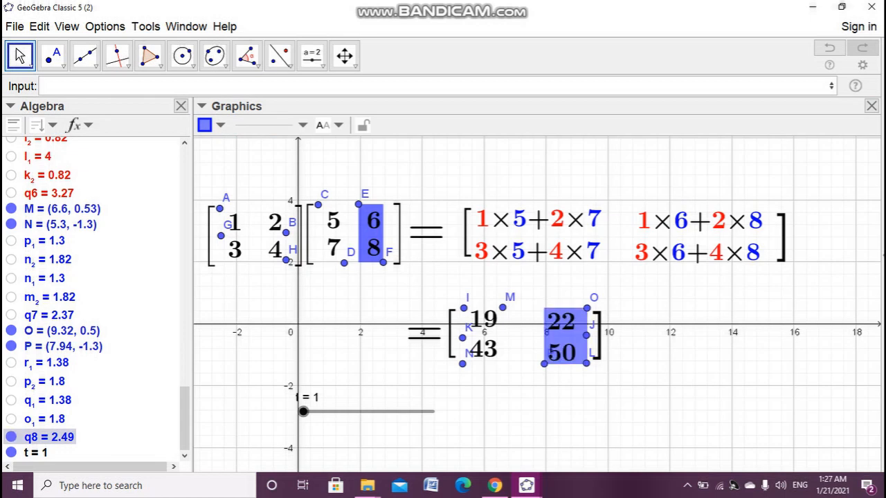
{"action": "left_click", "coordinate": [388, 378]}
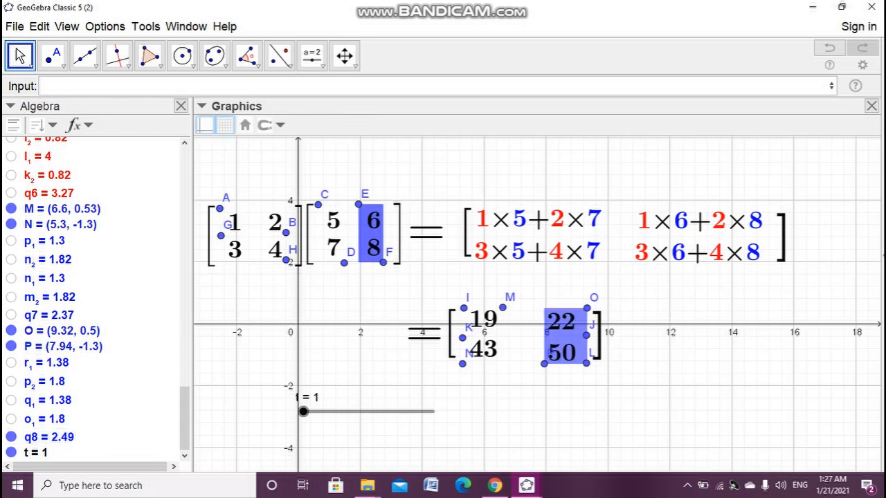
Step: Step slider t back and forth between 4 and 15, ending at 9, to examine when each row and column highlight appears
{"action": "left_click_drag", "start_coordinate": [303, 412], "coordinate": [344, 412]}
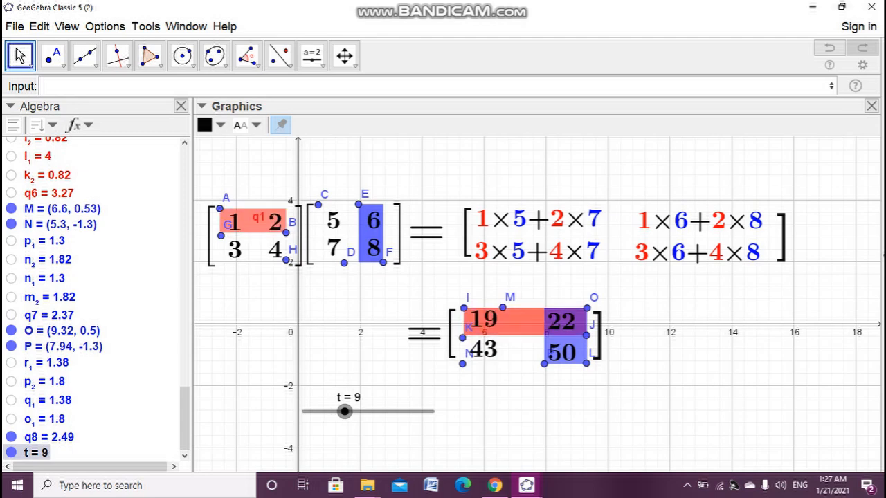
{"action": "left_click_drag", "start_coordinate": [344, 412], "coordinate": [375, 412]}
{"action": "key", "text": "Left"}
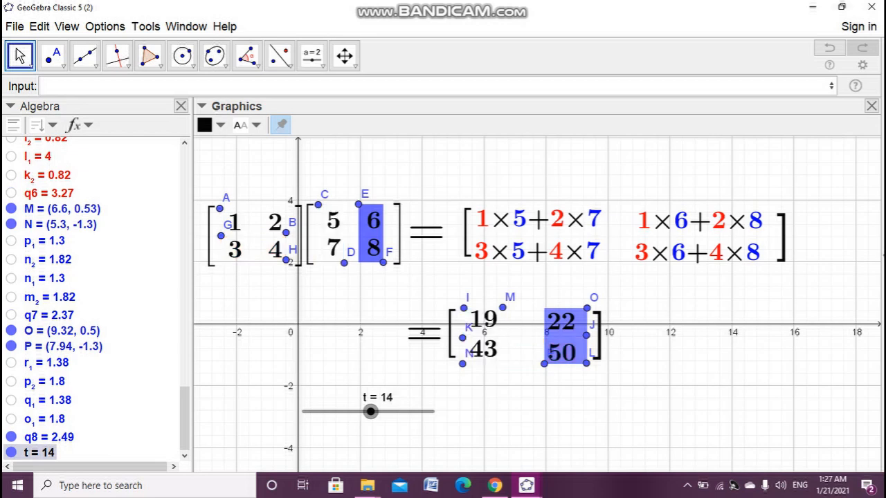
{"action": "key", "text": "Right"}
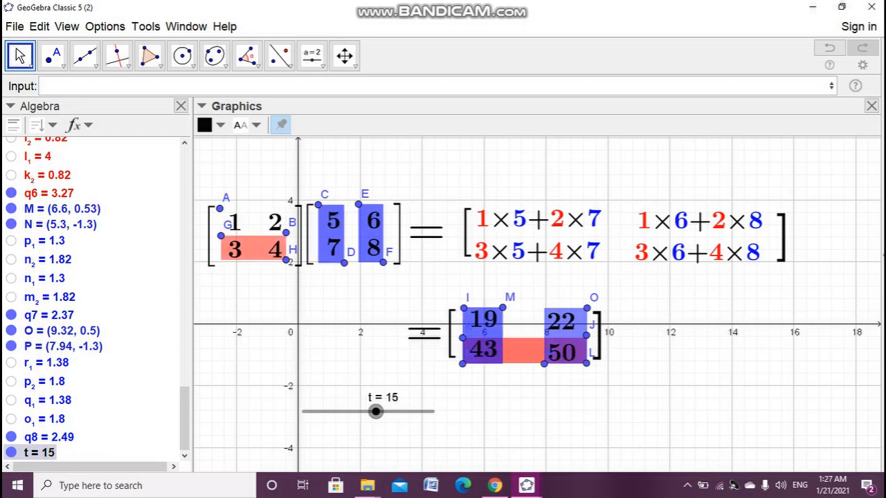
{"action": "key", "text": "Left"}
{"action": "key", "text": "Left"}
{"action": "key", "text": "Left"}
{"action": "key", "text": "Left"}
{"action": "key", "text": "Left"}
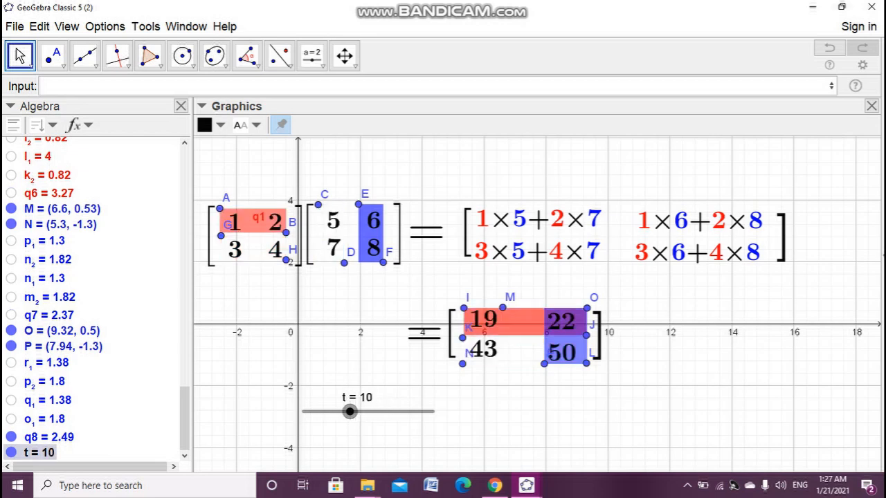
{"action": "key", "text": "Left"}
{"action": "key", "text": "Left"}
{"action": "key", "text": "Left"}
{"action": "key", "text": "Left"}
{"action": "key", "text": "Left"}
{"action": "key", "text": "Left"}
{"action": "key", "text": "Left"}
{"action": "key", "text": "Left"}
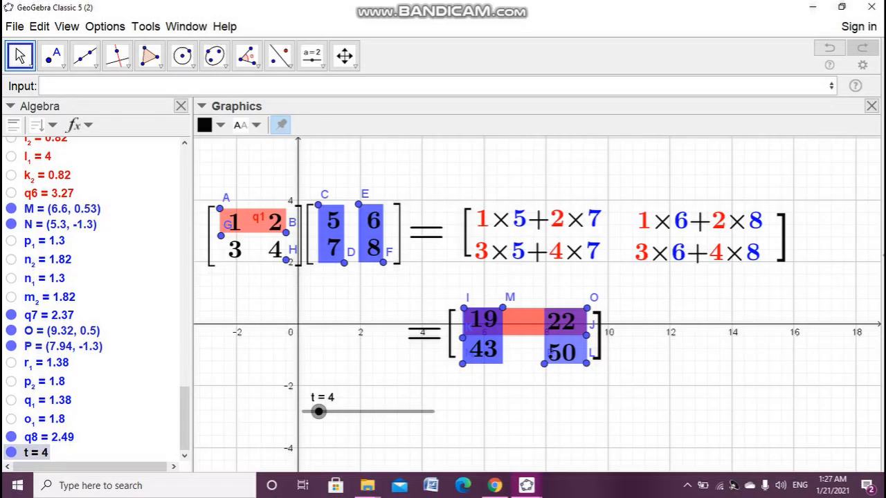
{"action": "key", "text": "Right"}
{"action": "key", "text": "Right"}
{"action": "key", "text": "Right"}
{"action": "key", "text": "Right"}
{"action": "key", "text": "Right"}
{"action": "key", "text": "Right"}
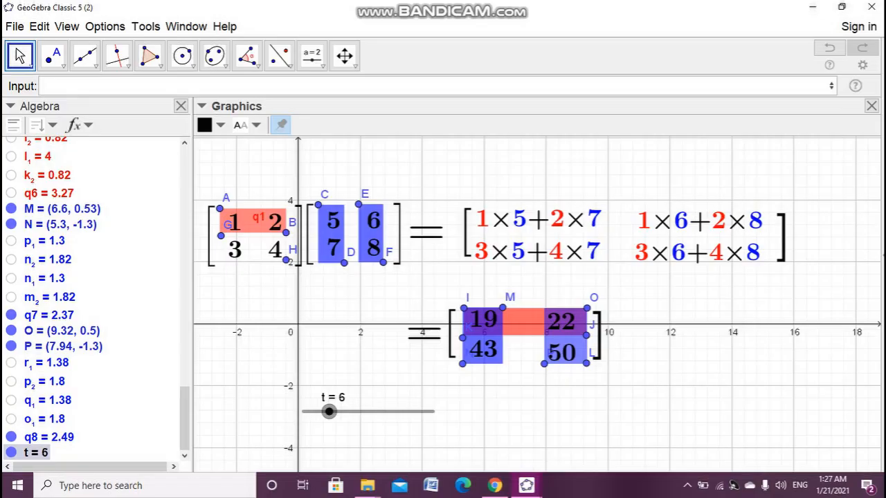
{"action": "key", "text": "Right"}
{"action": "key", "text": "Right"}
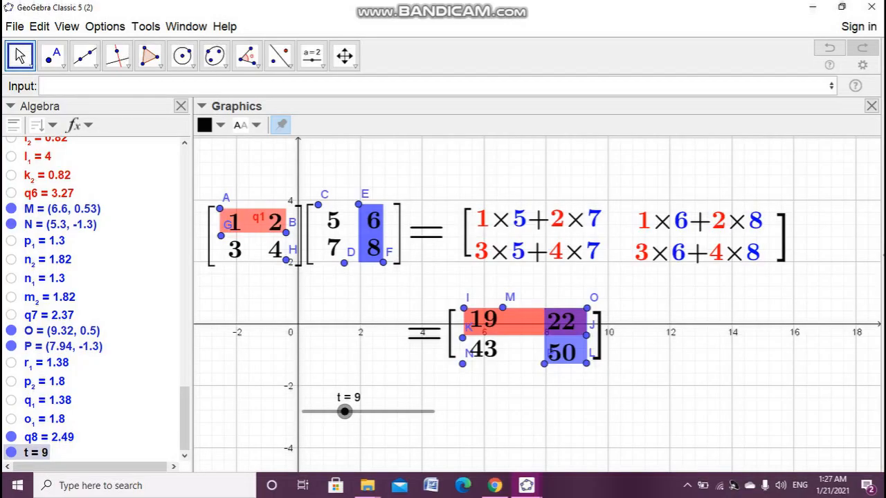
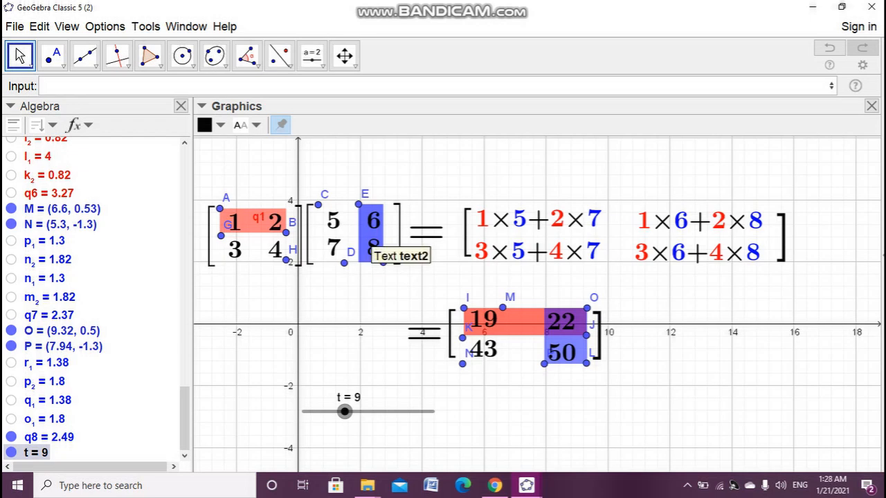
Step: Set quadrilateral q8's condition to show to Mod(t, 12) ≥ 9 ∧ Mod(t, 12) ≤ 12
{"action": "left_click", "coordinate": [374, 239]}
{"action": "key", "text": "Escape"}
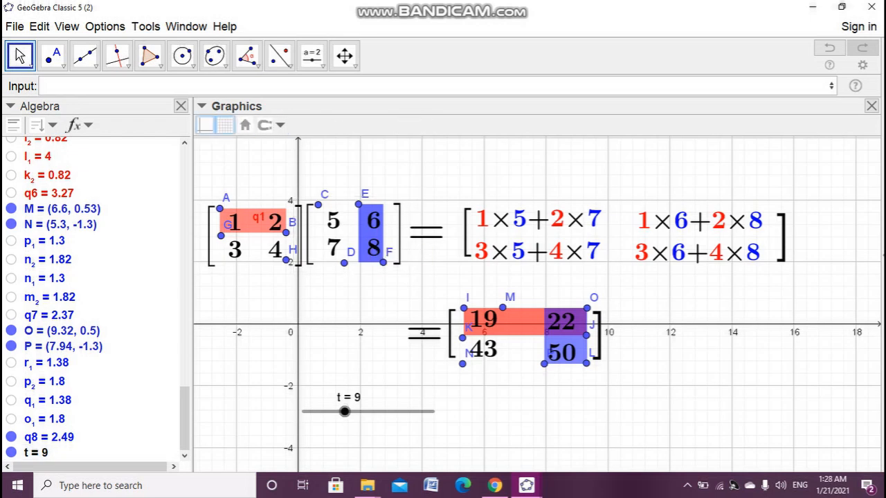
{"action": "right_click", "coordinate": [61, 437]}
{"action": "left_click", "coordinate": [90, 484]}
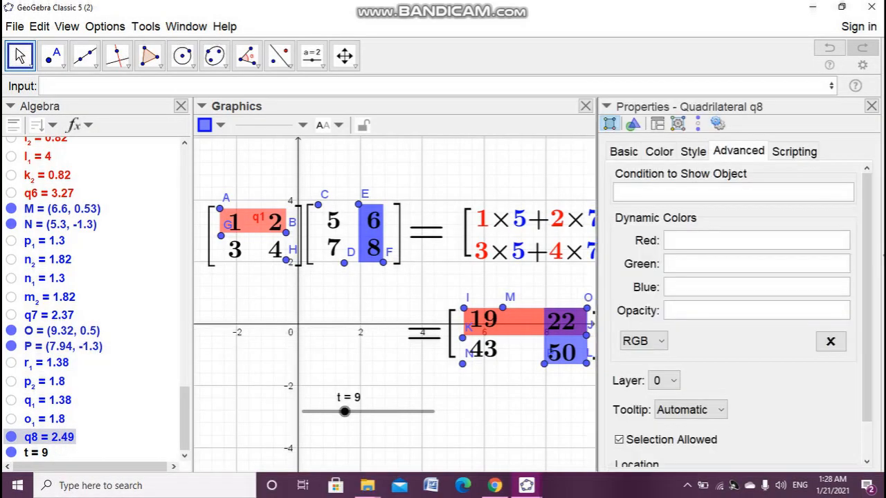
{"action": "left_click", "coordinate": [720, 193]}
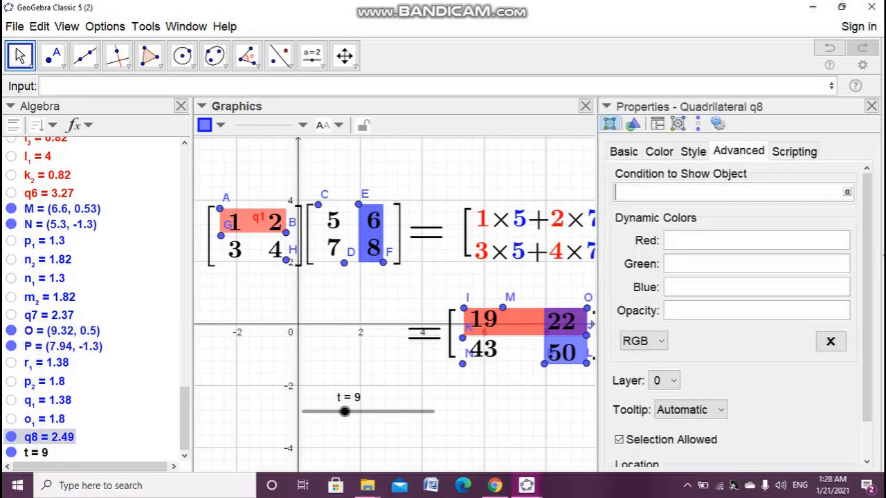
{"action": "type", "text": "Mod(t, 12) ≥ 3∧Mod(t,12)<=6"}
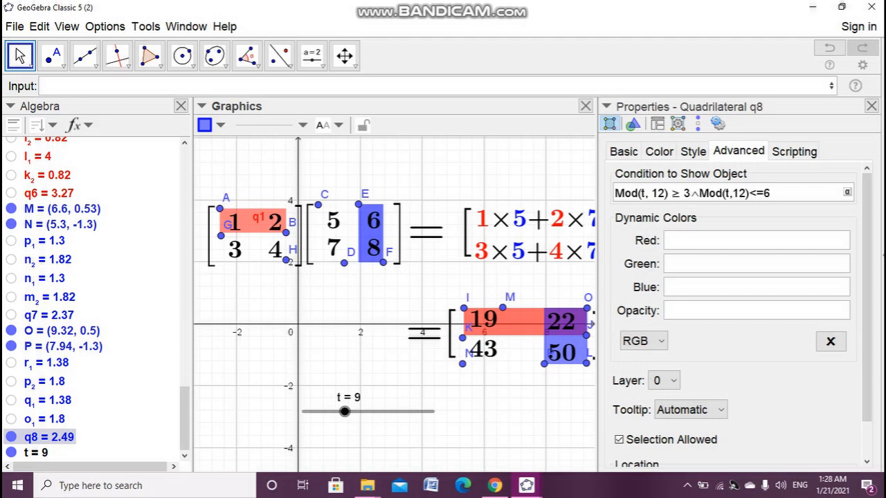
{"action": "left_click", "coordinate": [691, 193]}
{"action": "key", "text": "BackSpace"}
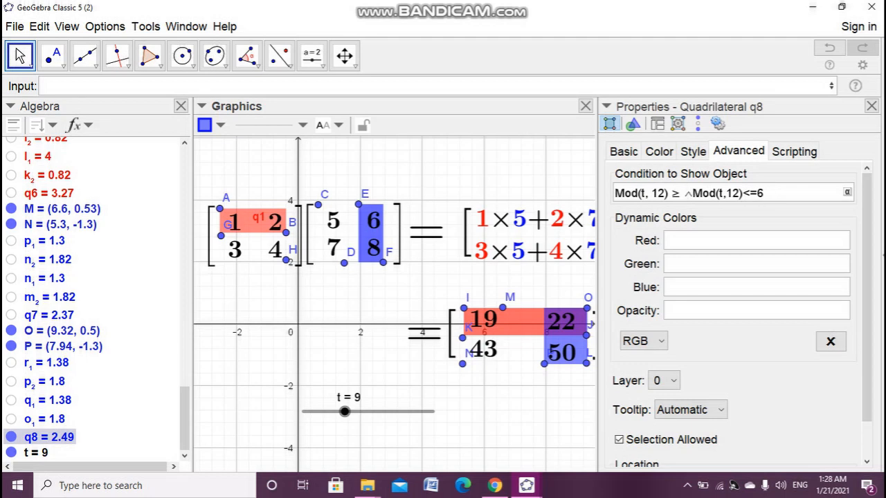
{"action": "type", "text": "9"}
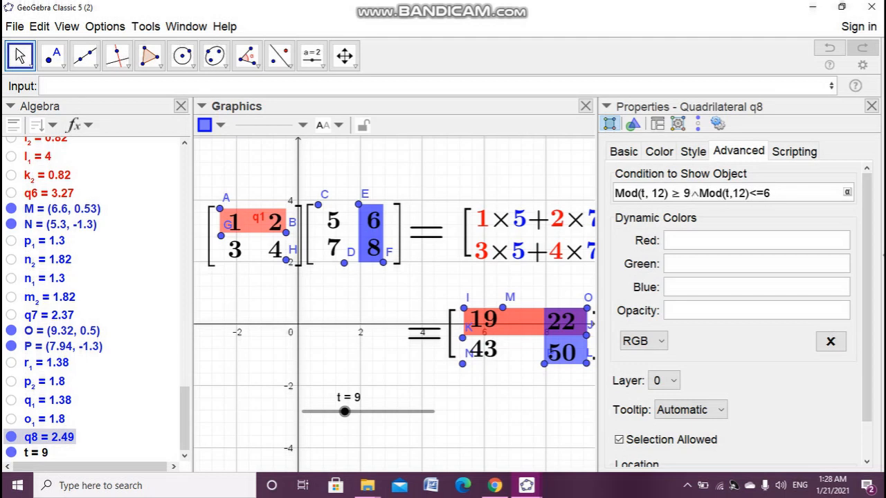
{"action": "left_click", "coordinate": [771, 193]}
{"action": "key", "text": "BackSpace"}
{"action": "type", "text": "12"}
{"action": "left_click", "coordinate": [871, 106]}
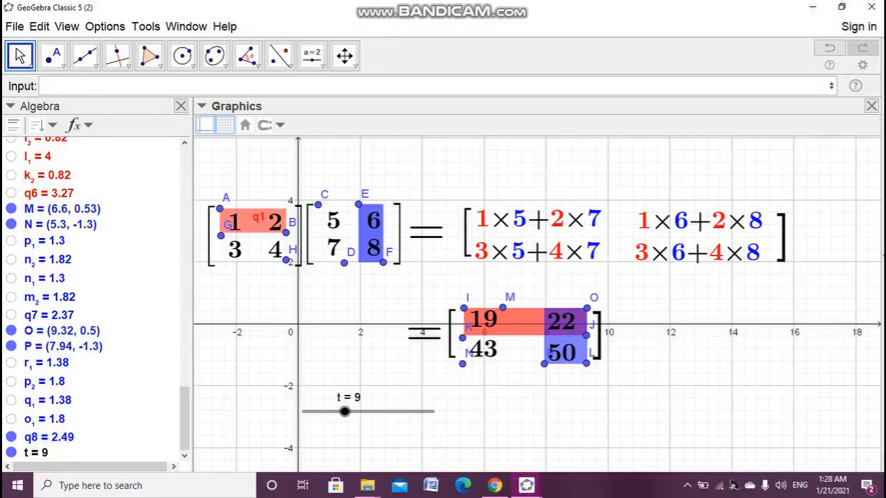
Step: Return slider t to 1 and advance it through 7 to 9 to check q8's highlight over the 22 and 50 column
{"action": "left_click_drag", "start_coordinate": [345, 411], "coordinate": [303, 411]}
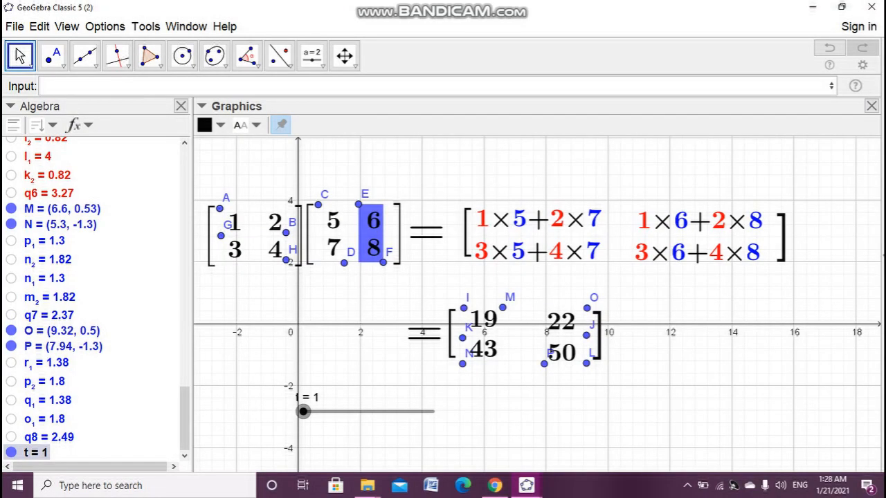
{"action": "left_click_drag", "start_coordinate": [303, 412], "coordinate": [330, 412]}
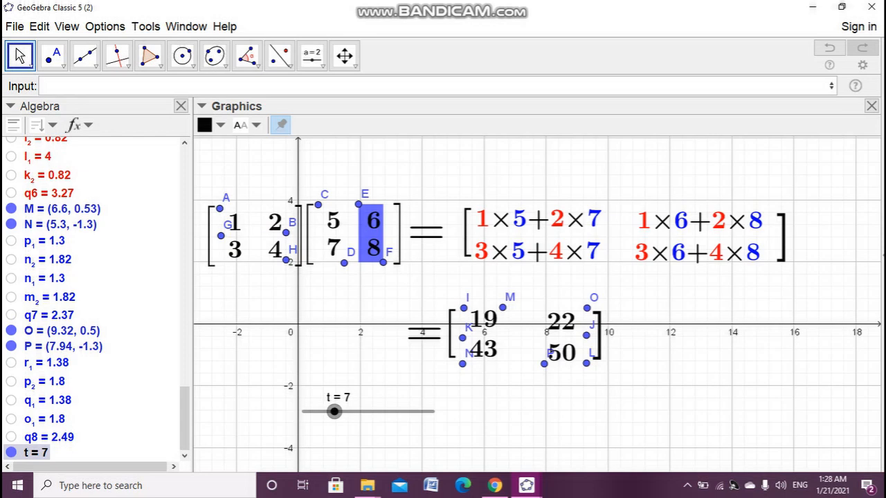
{"action": "left_click_drag", "start_coordinate": [335, 412], "coordinate": [345, 412]}
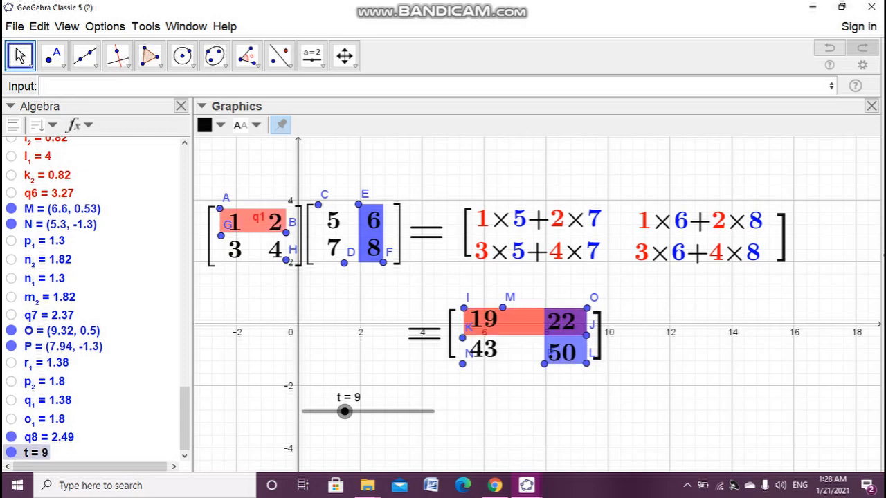
Step: Set quadrilateral q3's condition to show to Mod(t, 12) ≥ 9 ∧ Mod(t, 12) ≤ 12
{"action": "scroll", "coordinate": [52, 284], "scroll_direction": "up", "scroll_amount": 10}
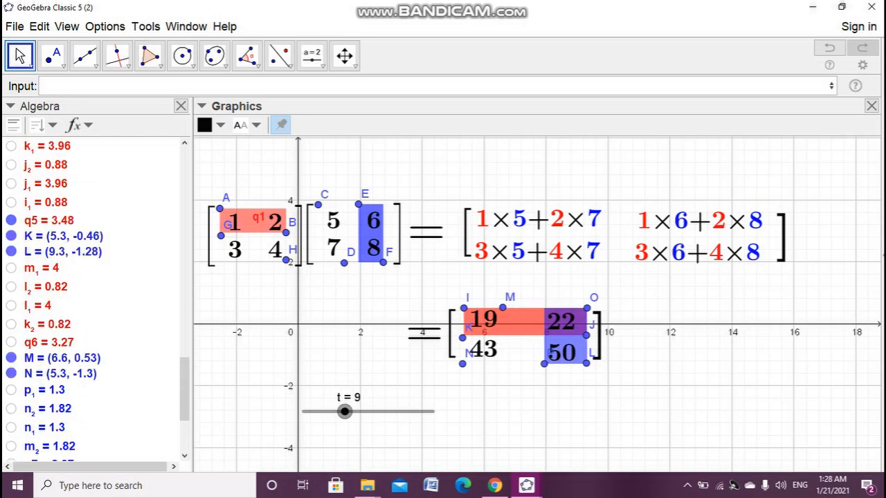
{"action": "scroll", "coordinate": [52, 284], "scroll_direction": "up", "scroll_amount": 8}
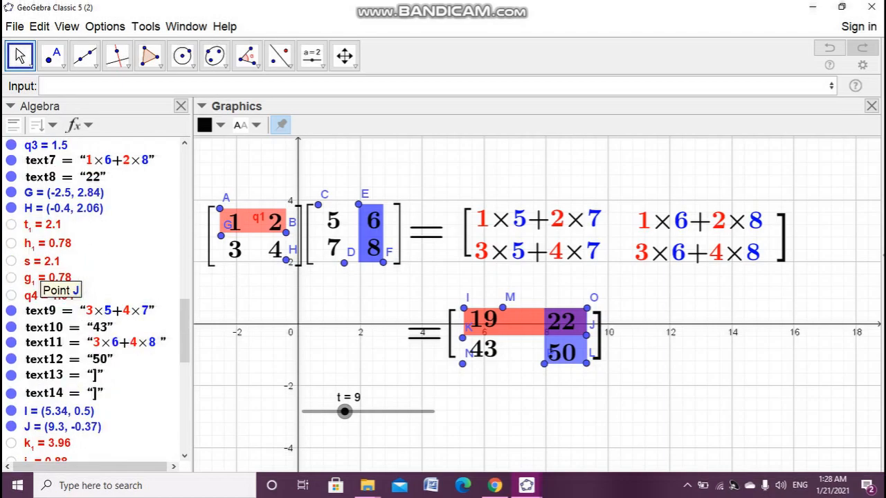
{"action": "left_click", "coordinate": [52, 291]}
{"action": "right_click", "coordinate": [36, 294]}
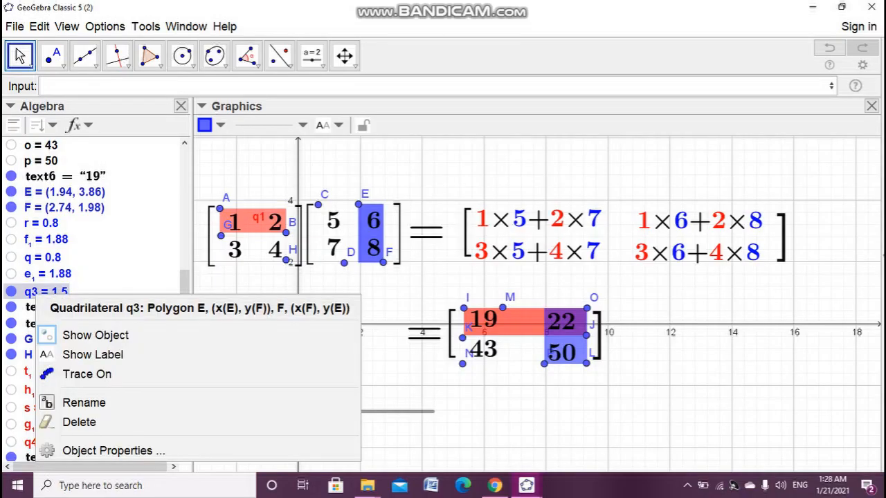
{"action": "left_click", "coordinate": [104, 451]}
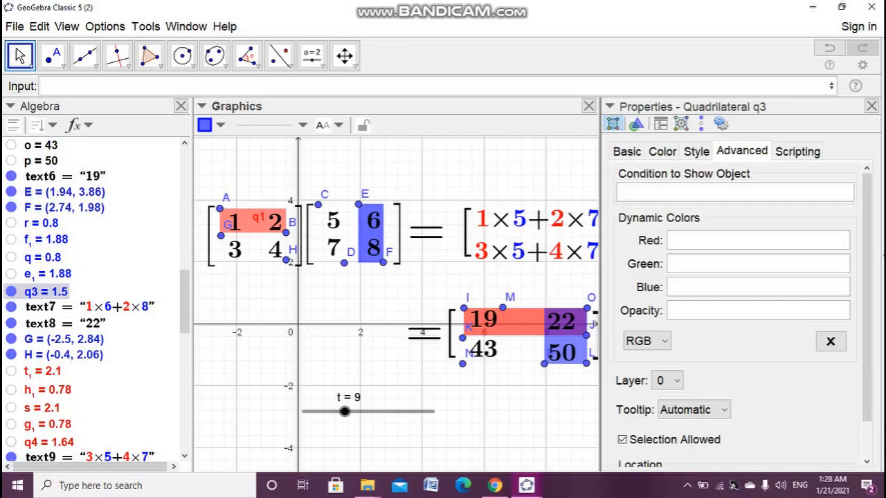
{"action": "type", "text": "Mod(t, 12) ≥ 3∧Mod(t,12)<=6"}
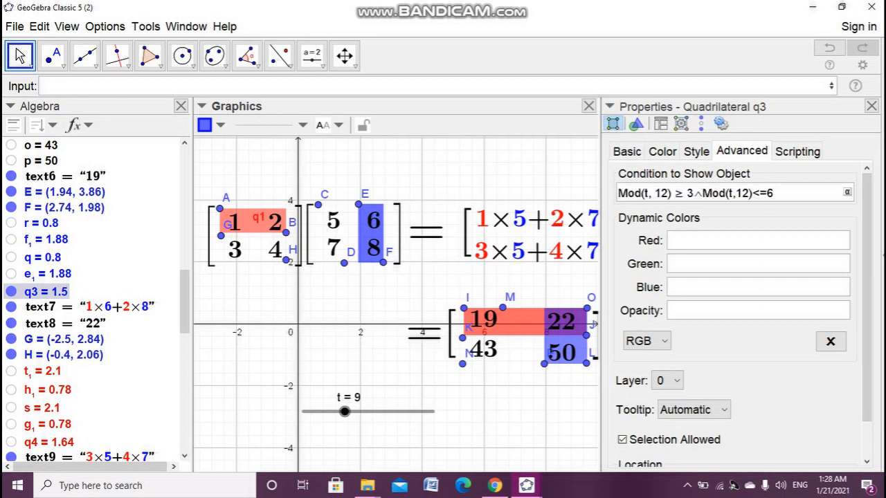
{"action": "key", "text": "BackSpace"}
{"action": "type", "text": "9"}
{"action": "type", "text": "2"}
{"action": "left_click", "coordinate": [871, 106]}
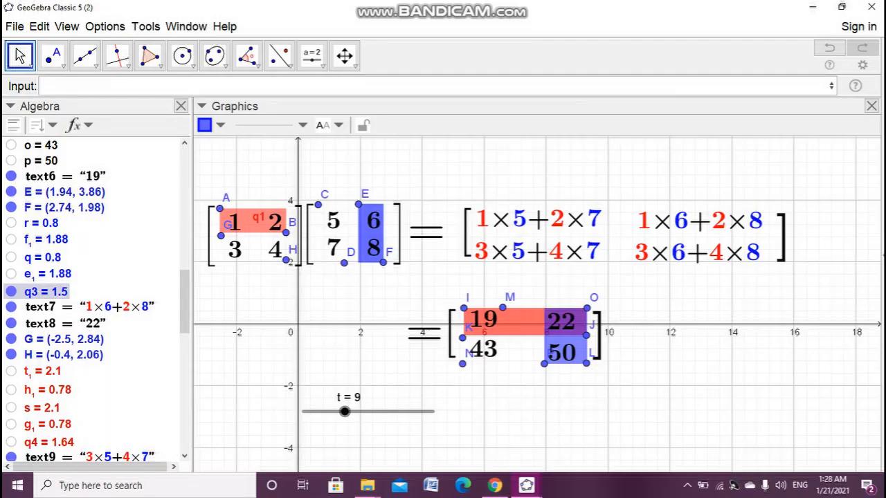
{"action": "left_click", "coordinate": [589, 409]}
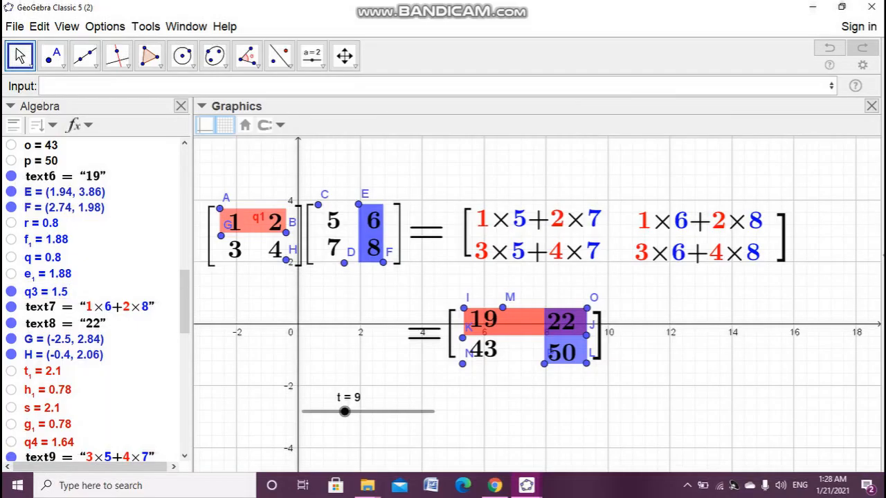
Step: Return slider t to 1 and advance it one value at a time to 26 to examine when each row and column highlight appears
{"action": "left_click_drag", "start_coordinate": [344, 412], "coordinate": [303, 412]}
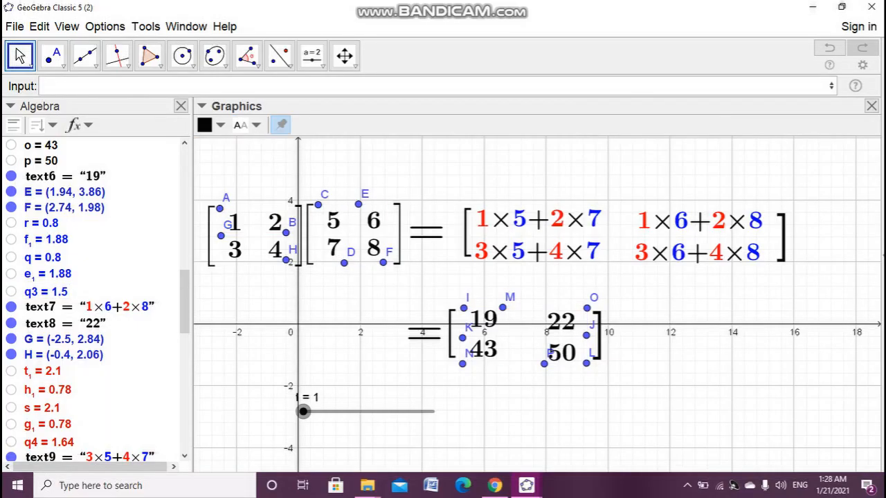
{"action": "key", "text": "Right"}
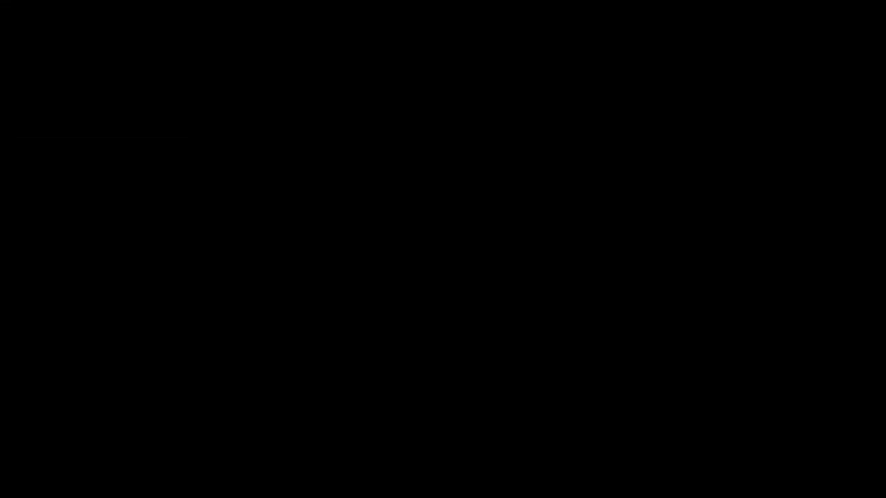
{"action": "key", "text": "Right"}
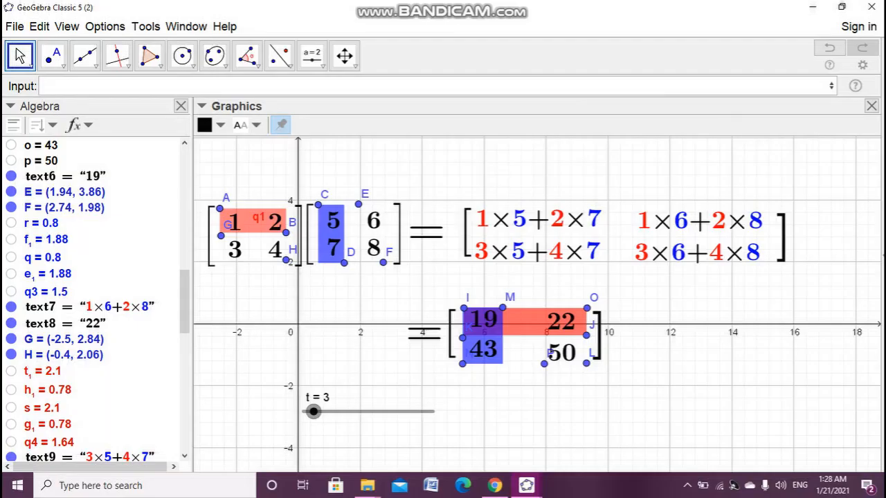
{"action": "key", "text": "Right"}
{"action": "key", "text": "Right"}
{"action": "key", "text": "Right"}
{"action": "key", "text": "Right"}
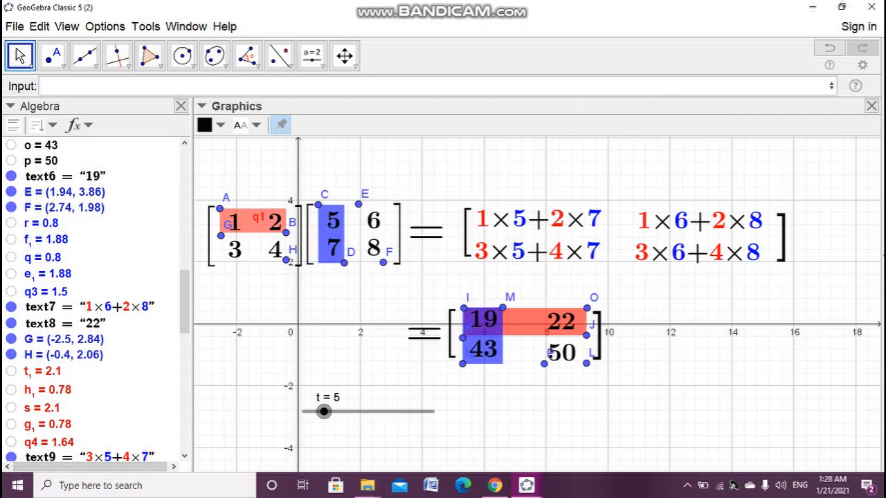
{"action": "key", "text": "Right"}
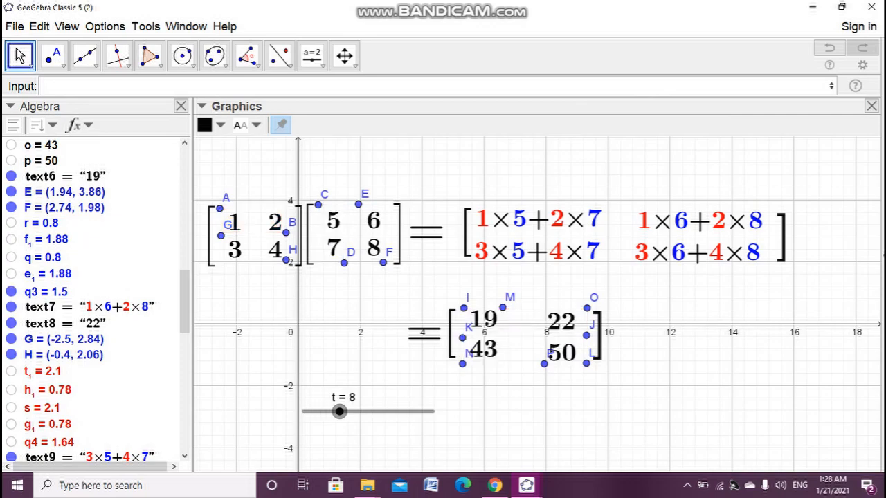
{"action": "key", "text": "Right"}
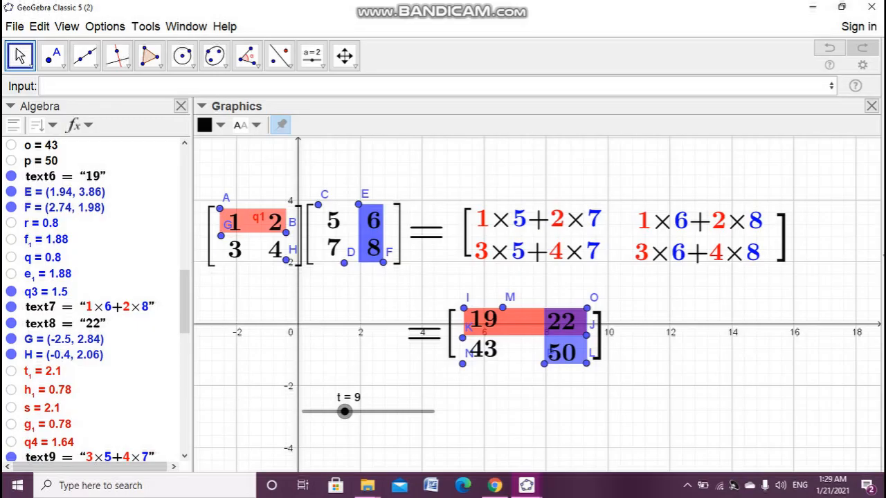
{"action": "key", "text": "Right"}
{"action": "key", "text": "Right"}
{"action": "key", "text": "Right"}
{"action": "key", "text": "Right"}
{"action": "key", "text": "Right"}
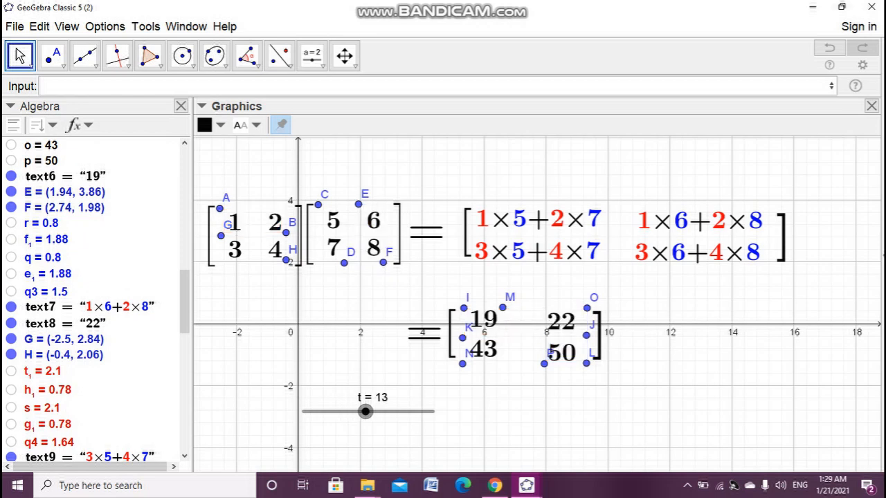
{"action": "key", "text": "Right"}
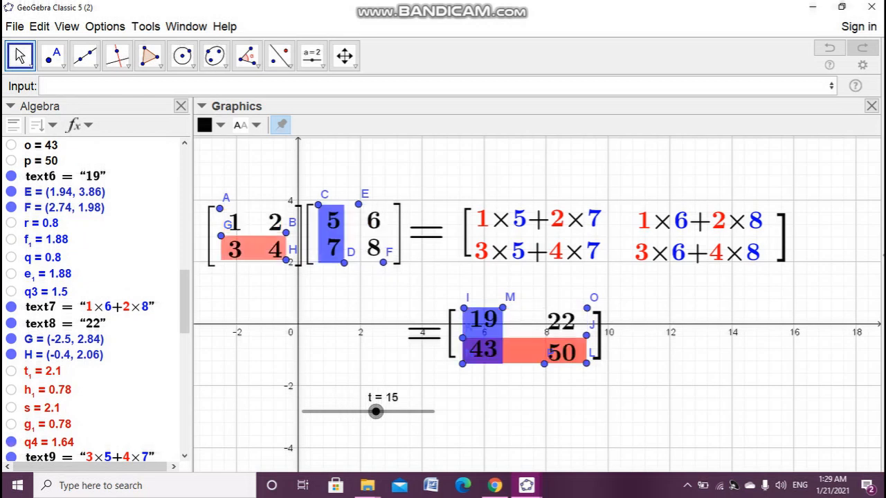
{"action": "key", "text": "Right"}
{"action": "key", "text": "Right"}
{"action": "key", "text": "Right"}
{"action": "key", "text": "Right"}
{"action": "key", "text": "Right"}
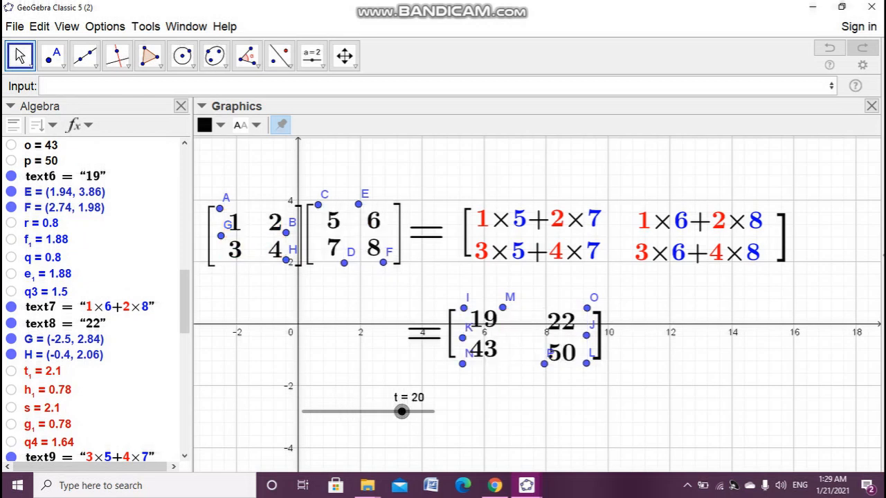
{"action": "key", "text": "Right"}
{"action": "key", "text": "Right"}
{"action": "key", "text": "Right"}
{"action": "key", "text": "Right"}
{"action": "key", "text": "Right"}
{"action": "key", "text": "Right"}
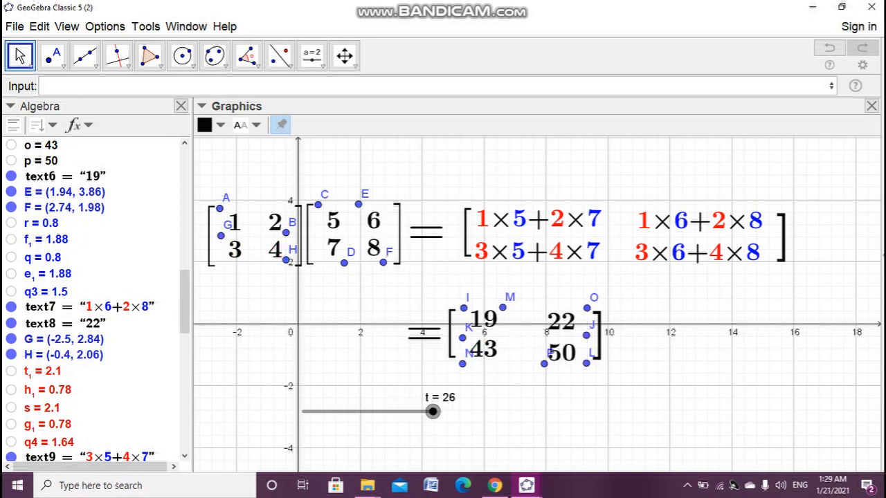
{"action": "left_click_drag", "start_coordinate": [526, 415], "coordinate": [525, 416]}
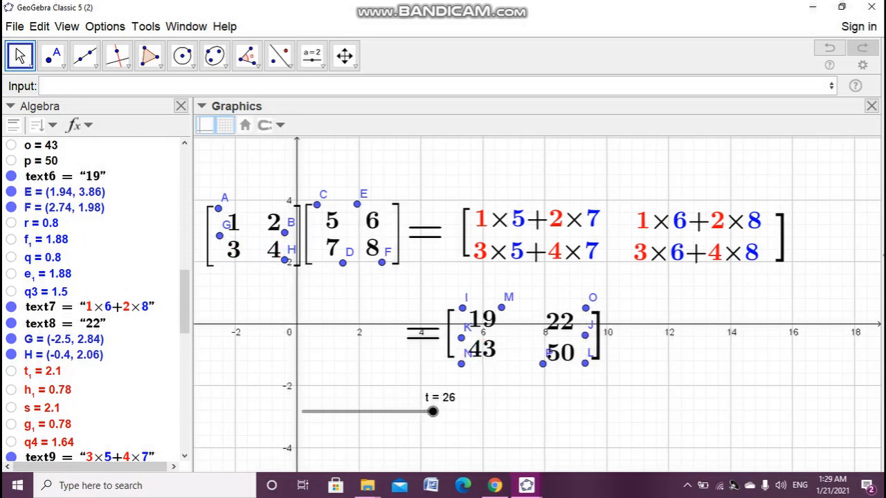
Step: Move slider t to 4 and set the condition to show of the 1×5+2×7 text to t>=4
{"action": "left_click_drag", "start_coordinate": [432, 411], "coordinate": [318, 411]}
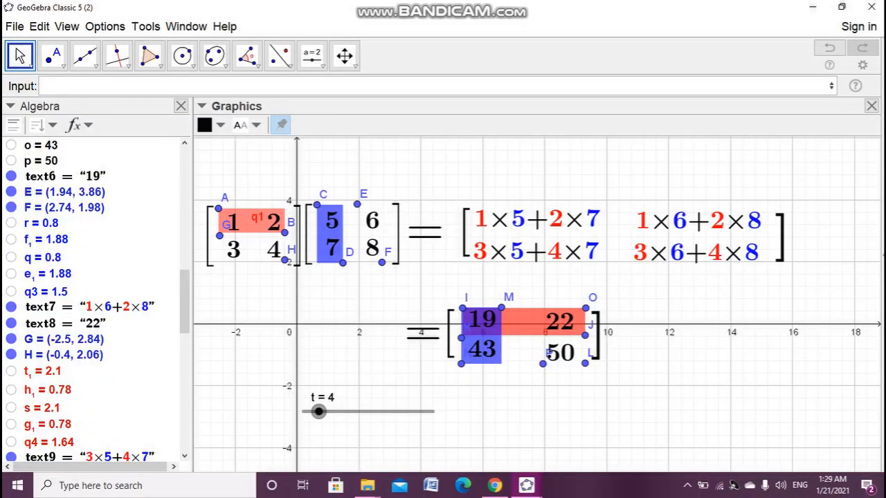
{"action": "right_click", "coordinate": [511, 223]}
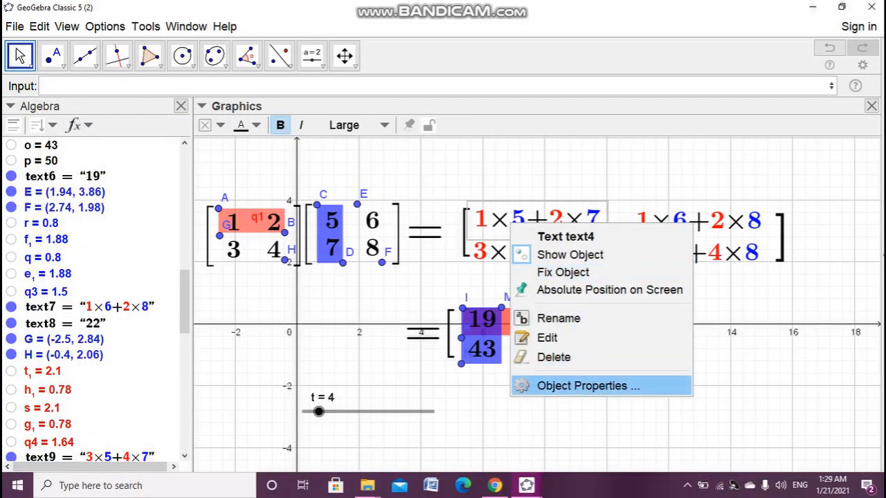
{"action": "left_click", "coordinate": [589, 386]}
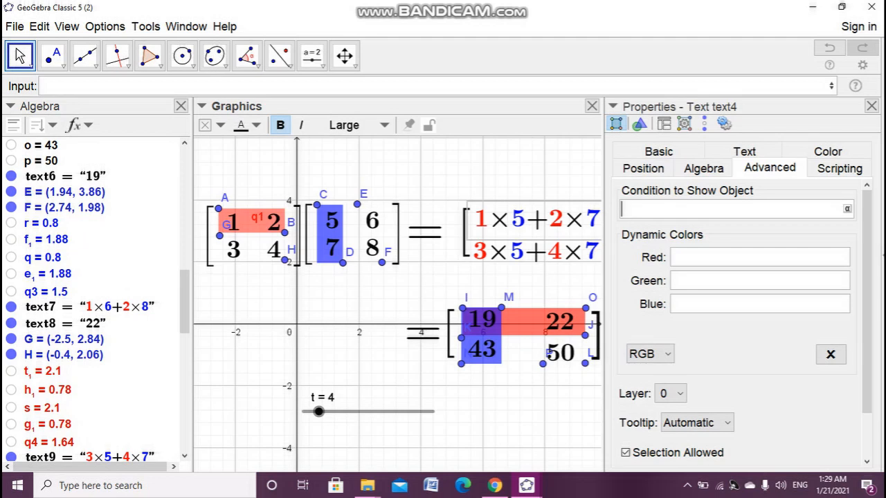
{"action": "type", "text": "t>=4"}
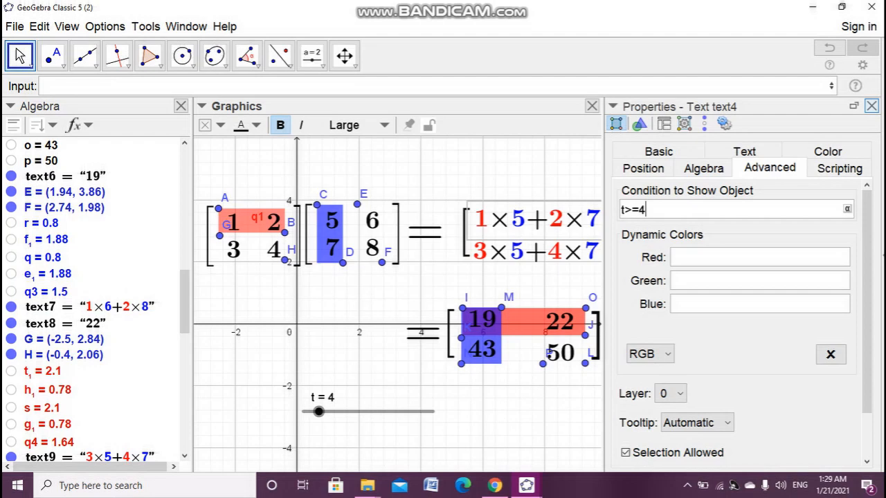
{"action": "left_click", "coordinate": [872, 106]}
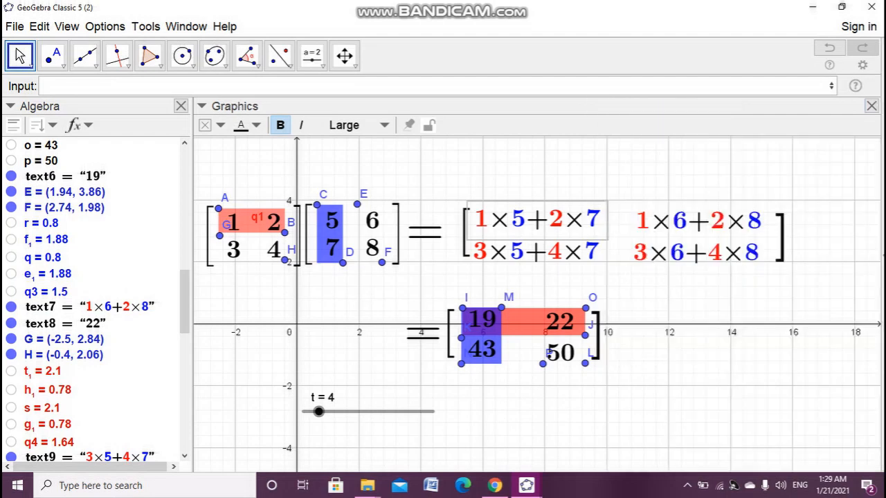
Step: Set the condition to show of the result text 19 to t>=5
{"action": "right_click", "coordinate": [483, 319]}
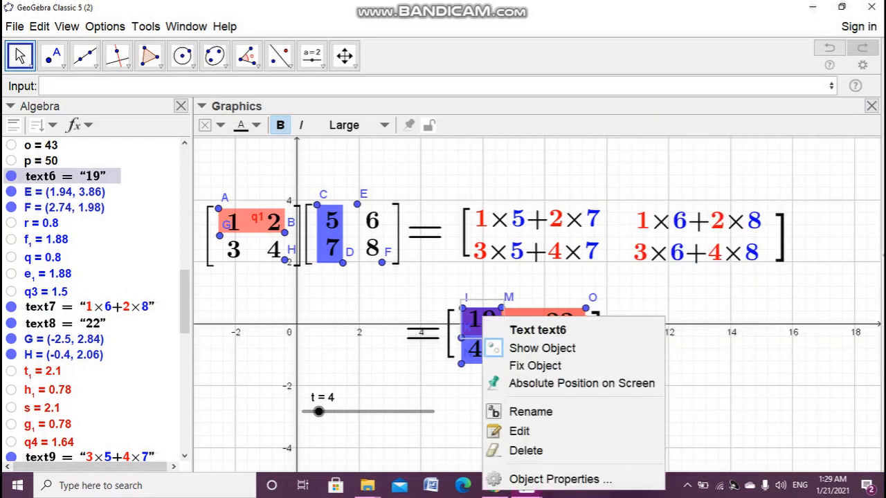
{"action": "left_click", "coordinate": [561, 479]}
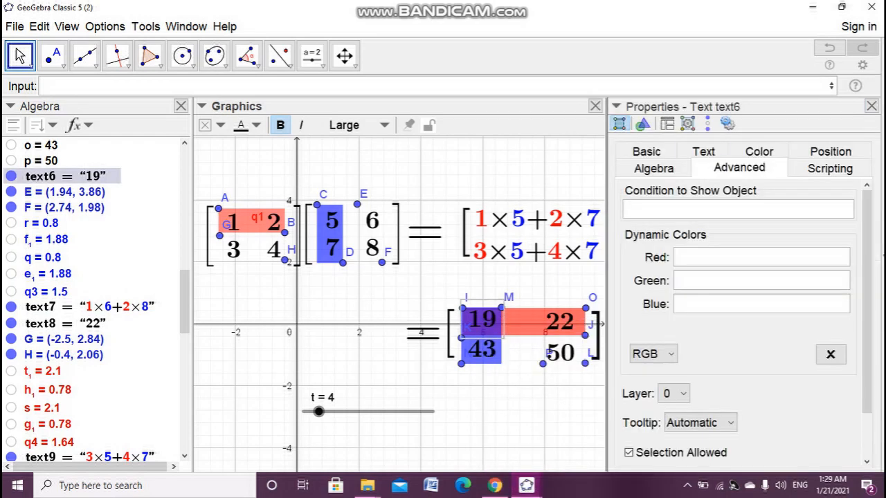
{"action": "left_click", "coordinate": [693, 210]}
{"action": "type", "text": "t"}
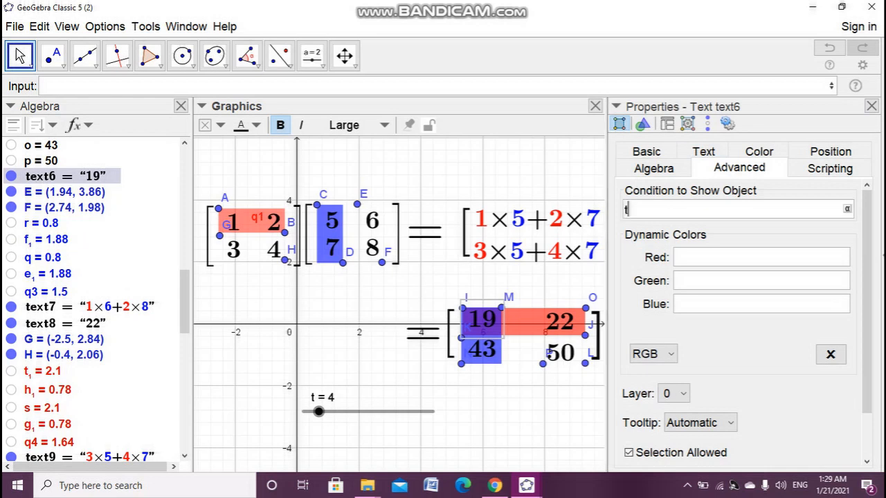
{"action": "type", "text": ">=5"}
{"action": "left_click", "coordinate": [871, 106]}
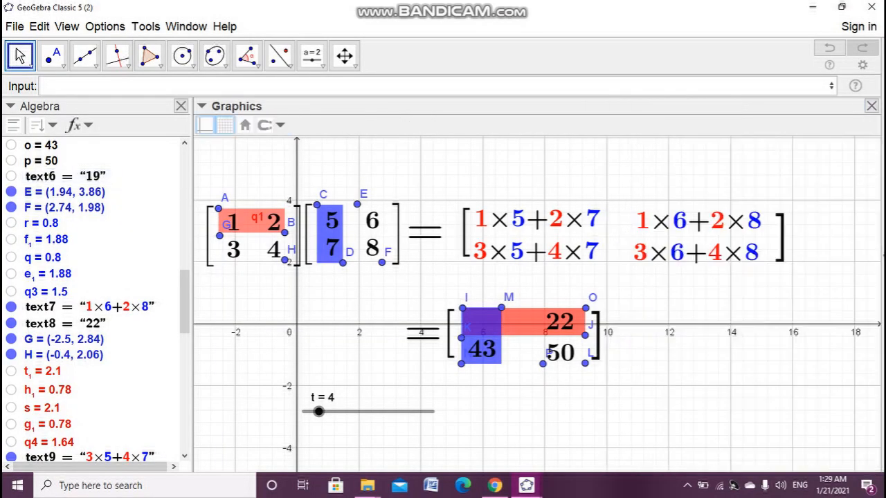
Step: Move slider t to 9 and set the condition to show of the 1×6+2×8 text to t>=9
{"action": "left_click_drag", "start_coordinate": [319, 411], "coordinate": [345, 411]}
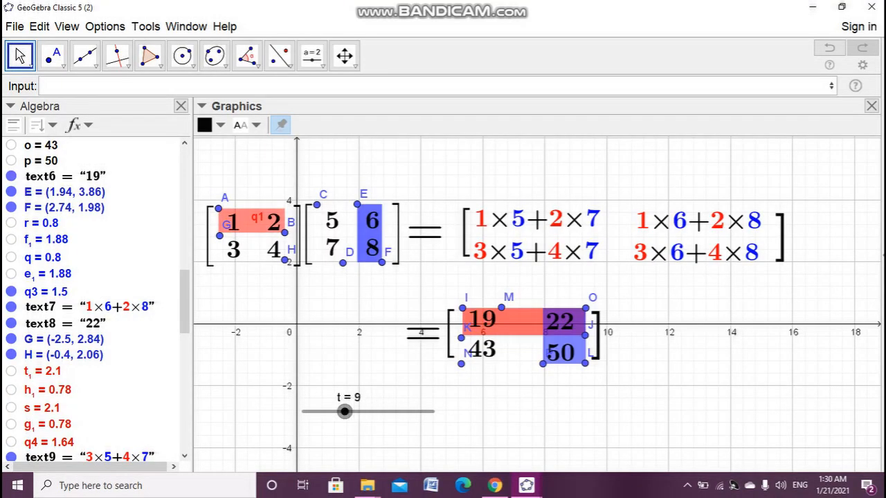
{"action": "right_click", "coordinate": [682, 220]}
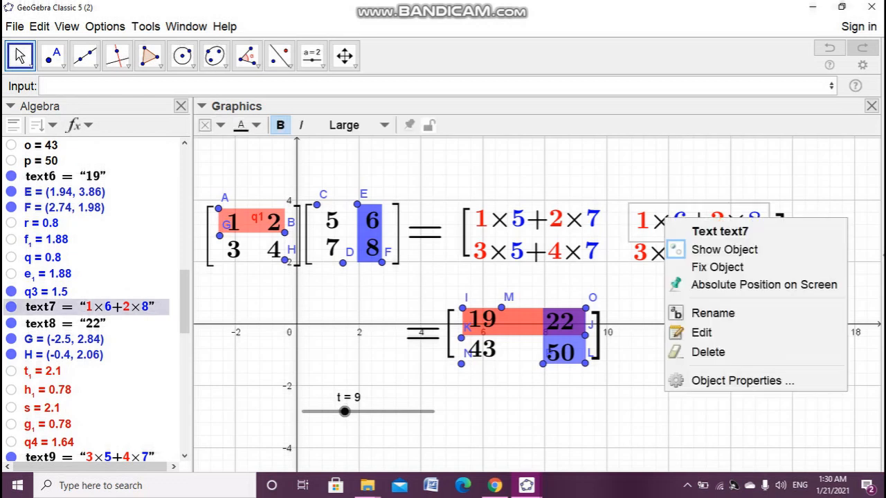
{"action": "left_click", "coordinate": [737, 380]}
{"action": "left_click", "coordinate": [737, 209]}
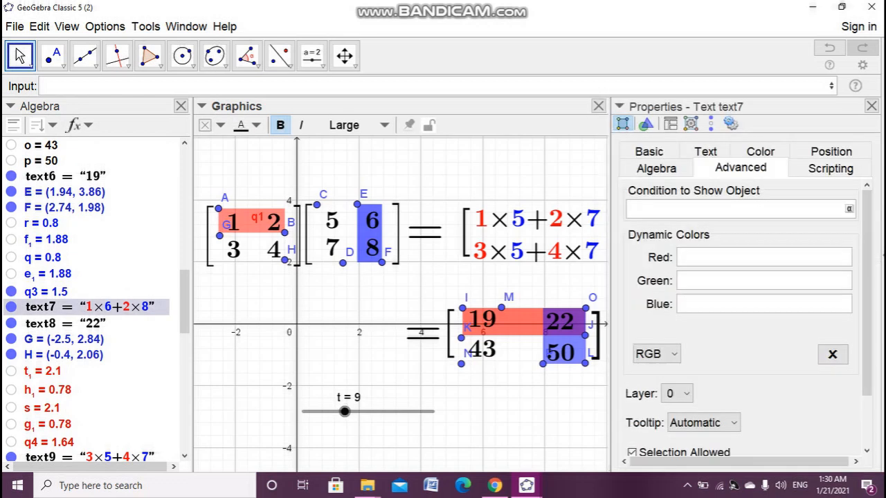
{"action": "type", "text": "t"}
{"action": "type", "text": ">="}
{"action": "type", "text": "9"}
{"action": "left_click", "coordinate": [872, 106]}
Step: Open the condition to show of the result text 22 for editing
{"action": "left_click", "coordinate": [554, 320]}
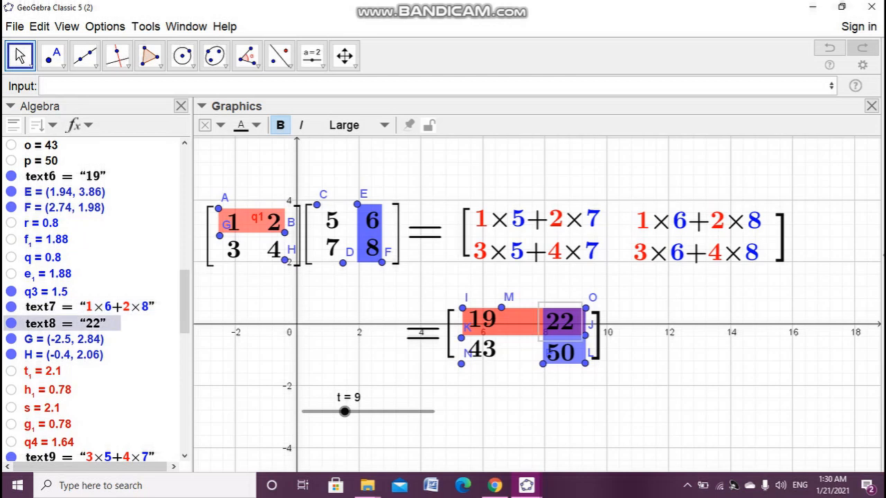
{"action": "right_click", "coordinate": [553, 320]}
{"action": "left_click", "coordinate": [630, 481]}
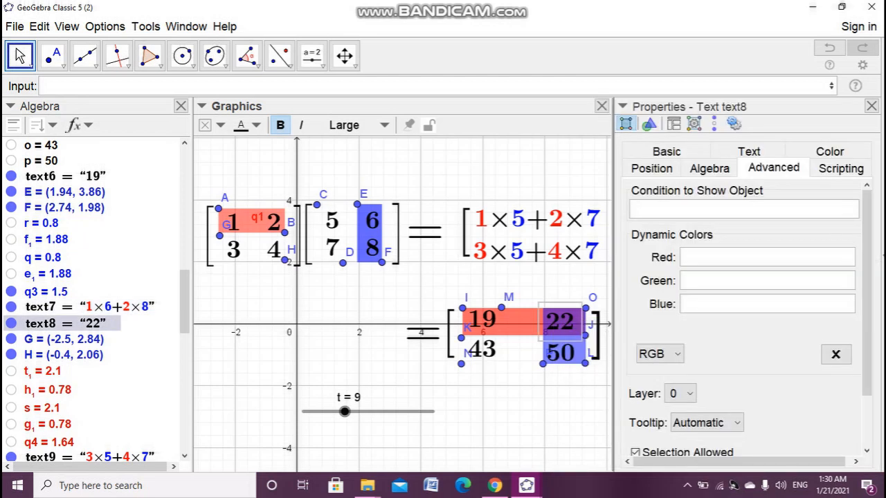
{"action": "left_click", "coordinate": [733, 210]}
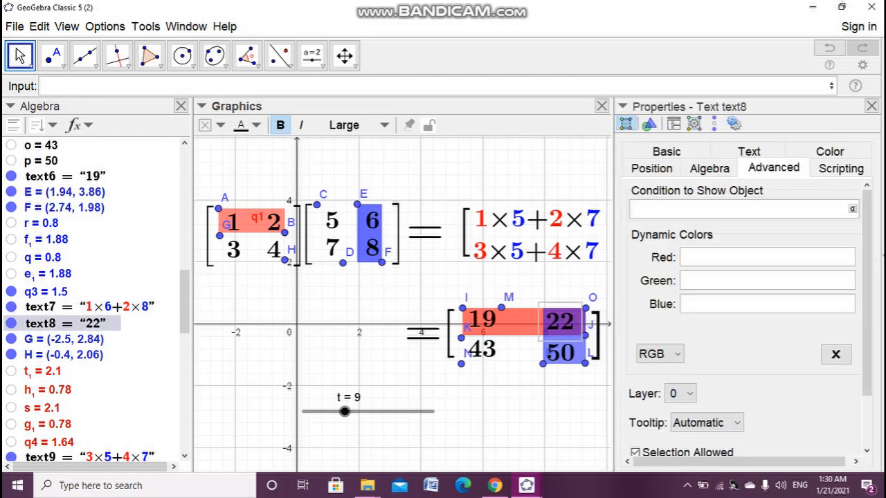
{"action": "type", "text": "Mod(t, 12) ≥ 3∧Mod(t,12)<=6"}
{"action": "key", "text": "BackSpace"}
{"action": "key", "text": "BackSpace"}
{"action": "key", "text": "BackSpace"}
{"action": "key", "text": "BackSpace"}
{"action": "key", "text": "BackSpace"}
{"action": "key", "text": "BackSpace"}
{"action": "key", "text": "BackSpace"}
{"action": "key", "text": "BackSpace"}
{"action": "key", "text": "BackSpace"}
{"action": "key", "text": "BackSpace"}
{"action": "key", "text": "BackSpace"}
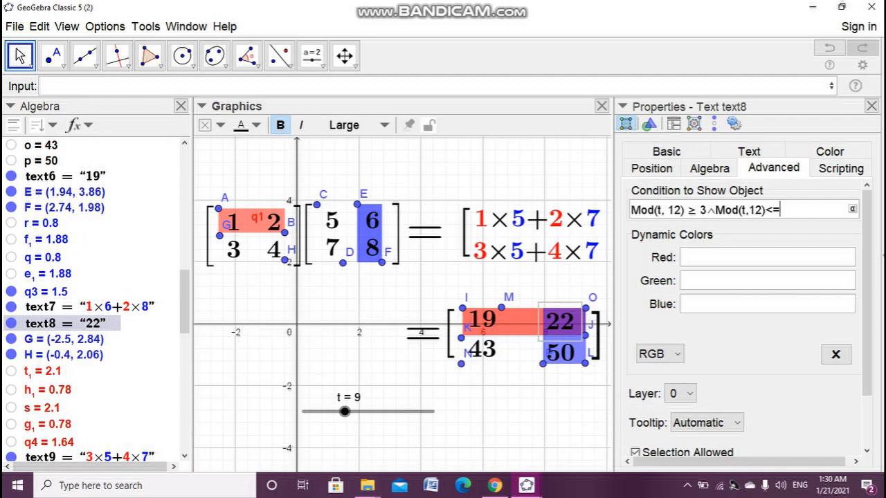
{"action": "key", "text": "BackSpace"}
{"action": "key", "text": "BackSpace"}
{"action": "key", "text": "BackSpace"}
{"action": "key", "text": "BackSpace"}
{"action": "key", "text": "BackSpace"}
{"action": "key", "text": "BackSpace"}
{"action": "key", "text": "BackSpace"}
{"action": "key", "text": "BackSpace"}
{"action": "key", "text": "BackSpace"}
{"action": "key", "text": "BackSpace"}
{"action": "key", "text": "BackSpace"}
{"action": "key", "text": "BackSpace"}
{"action": "key", "text": "BackSpace"}
{"action": "key", "text": "BackSpace"}
{"action": "key", "text": "BackSpace"}
{"action": "key", "text": "BackSpace"}
Step: Set the condition to show of the result text 22 to t>=10
{"action": "type", "text": "t"}
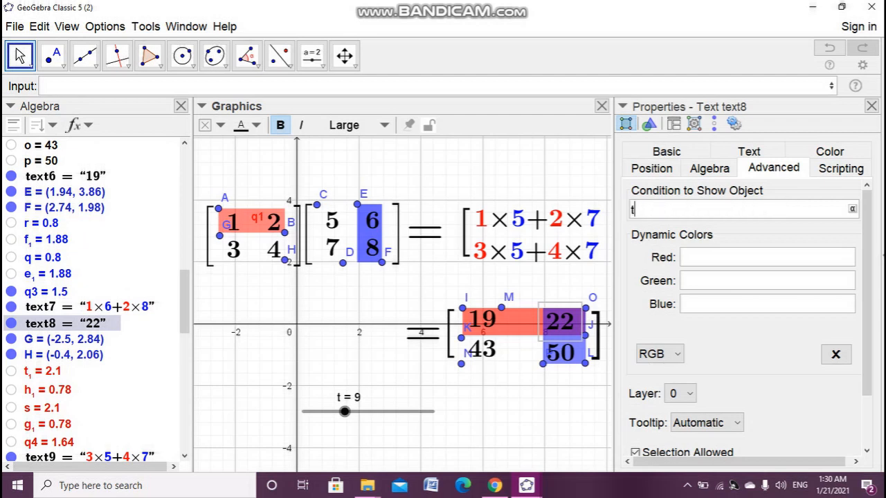
{"action": "type", "text": ">=10"}
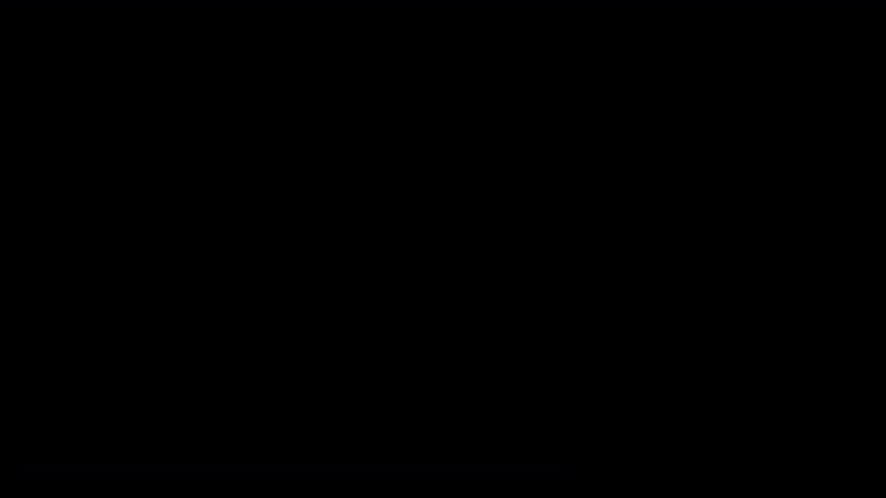
{"action": "left_click", "coordinate": [872, 105]}
{"action": "left_click", "coordinate": [733, 360]}
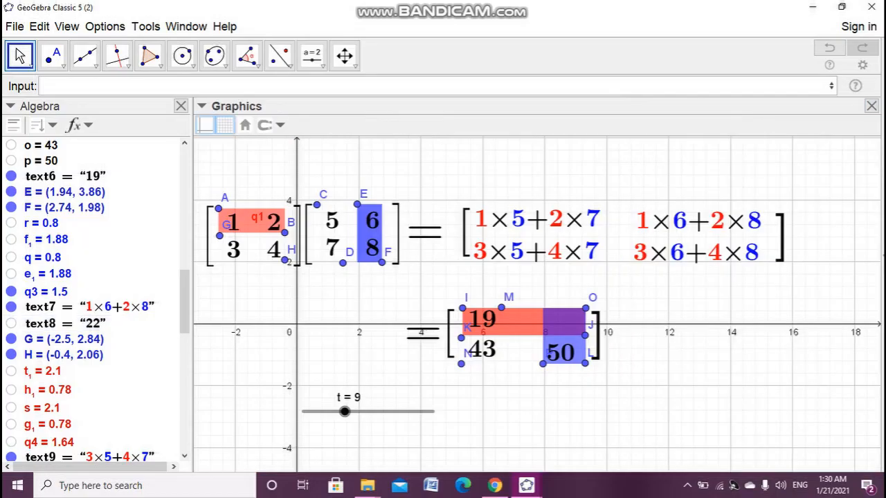
Step: Move slider t to 17 and set the condition to show of the result text 43 to t>=17
{"action": "left_click_drag", "start_coordinate": [344, 411], "coordinate": [391, 412]}
{"action": "key", "text": "Right"}
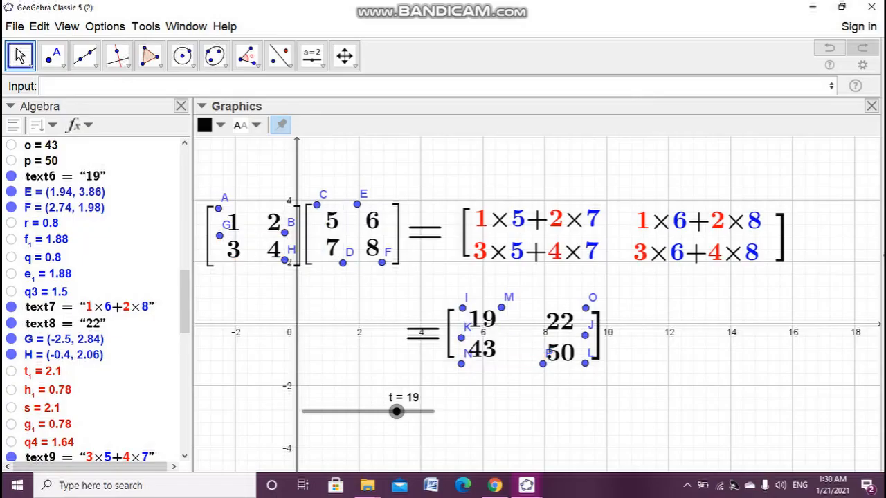
{"action": "key", "text": "Left"}
{"action": "key", "text": "Left"}
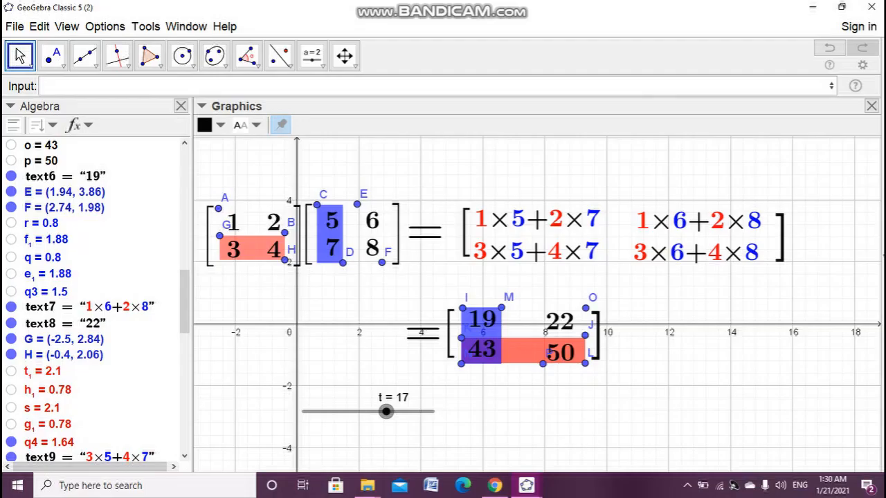
{"action": "left_click", "coordinate": [481, 333]}
{"action": "right_click", "coordinate": [479, 330]}
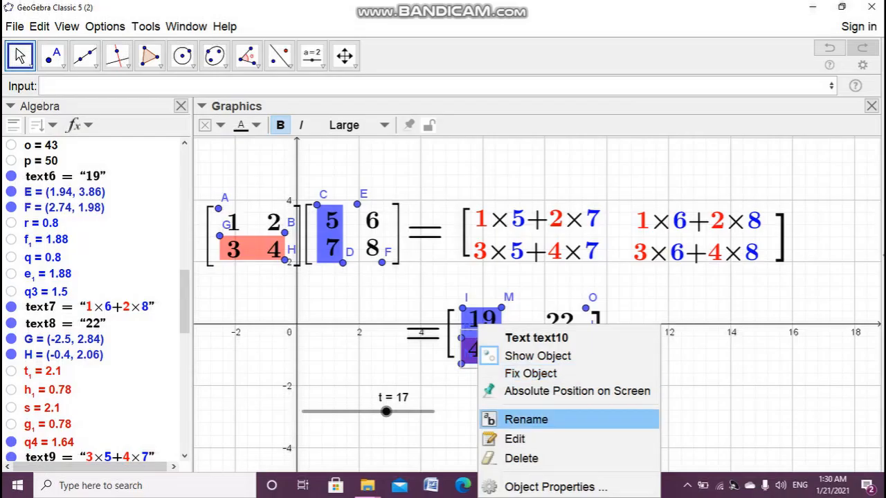
{"action": "left_click", "coordinate": [555, 486]}
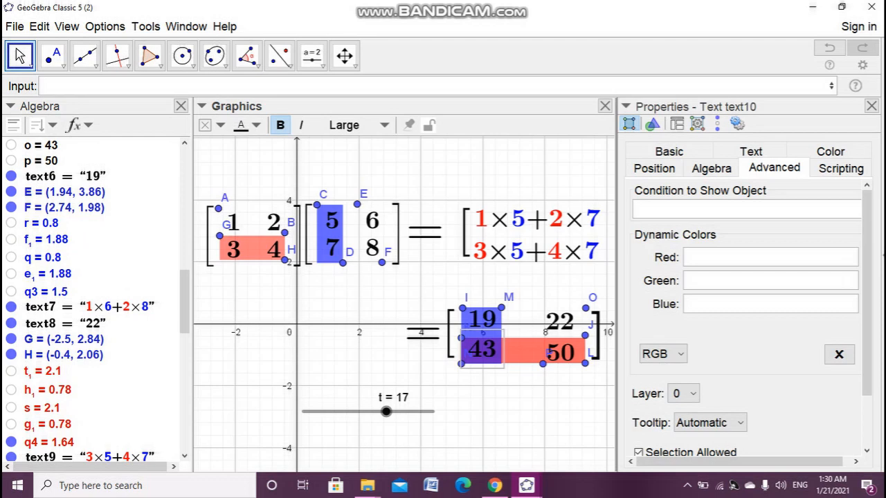
{"action": "left_click", "coordinate": [720, 209]}
{"action": "type", "text": "t"}
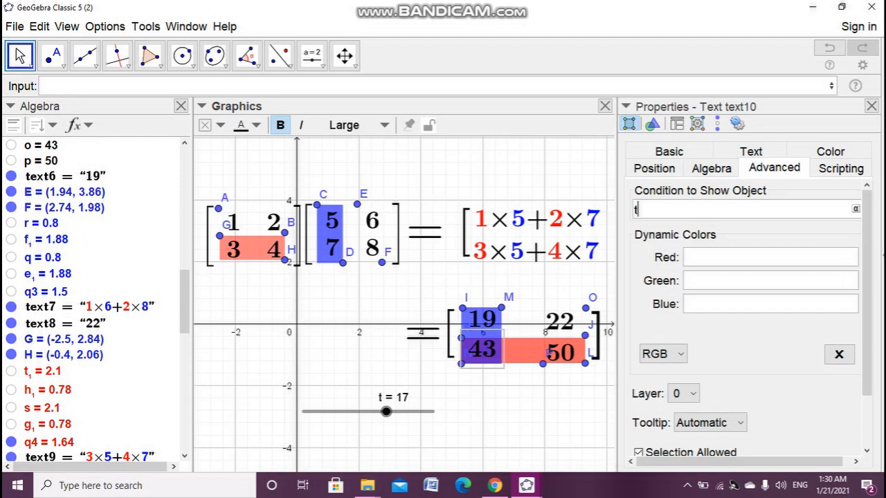
{"action": "type", "text": ">=17"}
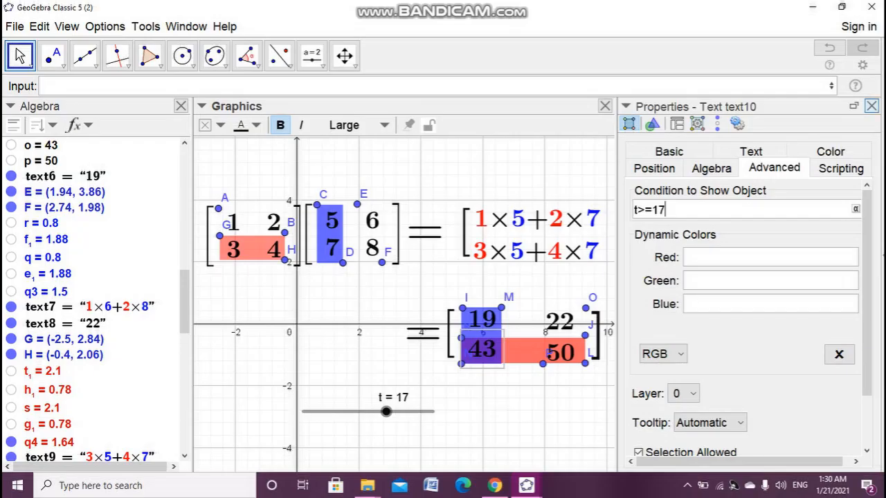
{"action": "left_click", "coordinate": [872, 106]}
Step: Set the condition to show of the 3×5+4×7 text to t>=16
{"action": "left_click", "coordinate": [564, 251]}
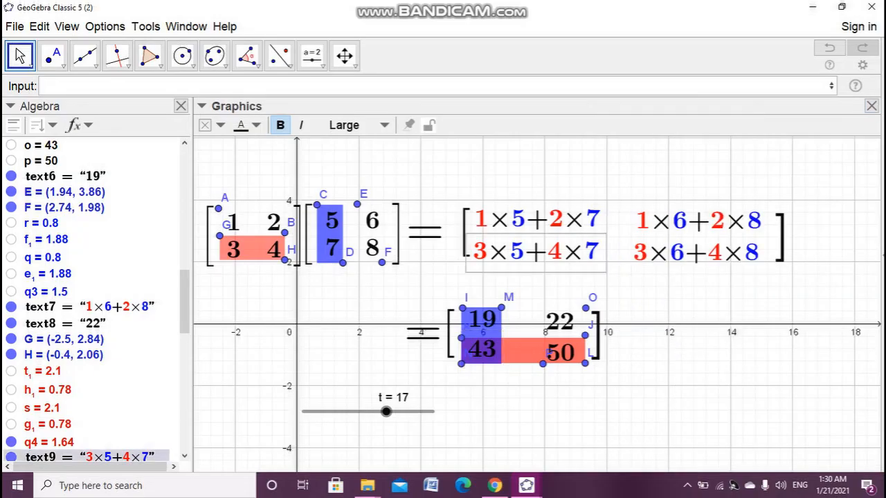
{"action": "right_click", "coordinate": [565, 251]}
{"action": "left_click", "coordinate": [637, 413]}
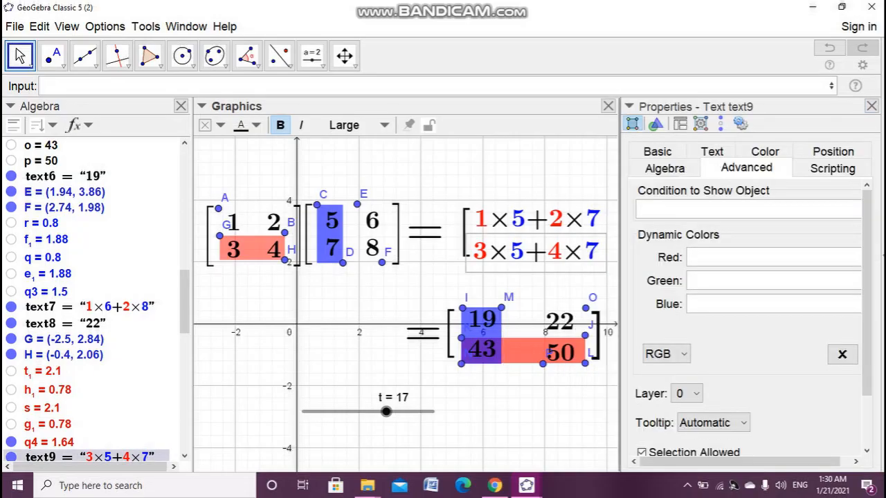
{"action": "type", "text": "t>"}
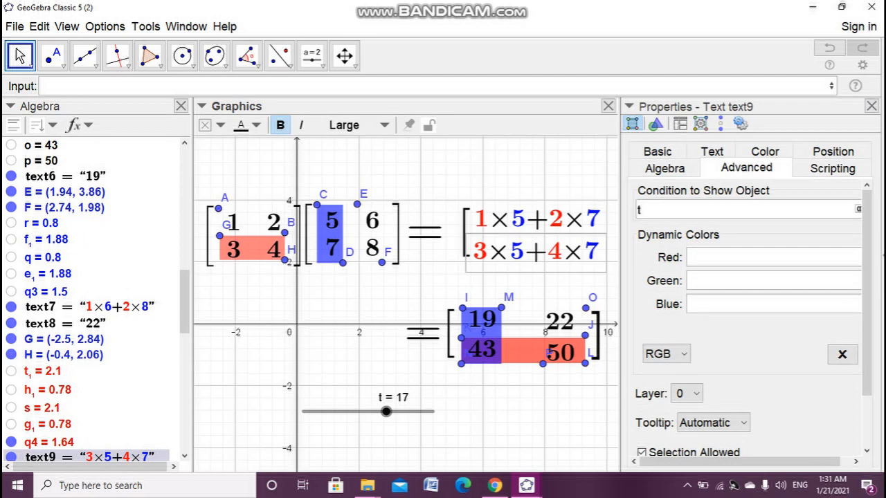
{"action": "type", "text": "=16"}
{"action": "left_click", "coordinate": [871, 106]}
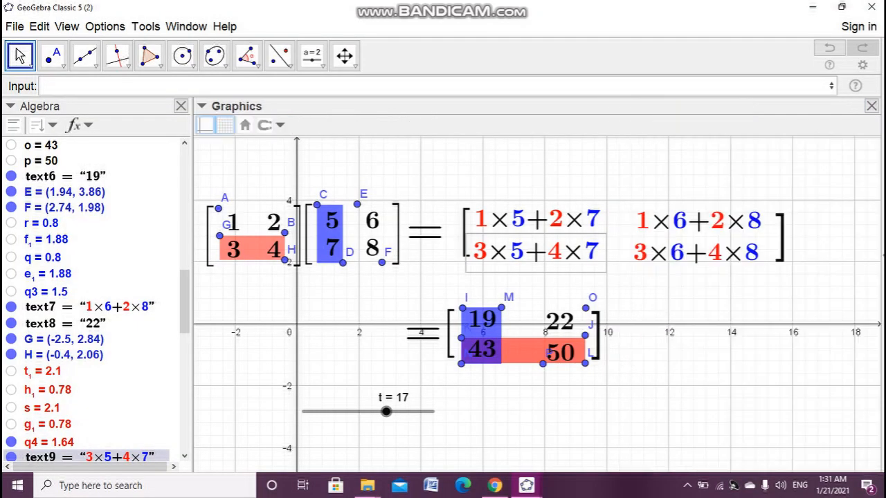
Step: Move slider t to 22 and set the condition to show of the 3×6+4×8 text to t>=22
{"action": "left_click_drag", "start_coordinate": [385, 411], "coordinate": [416, 411]}
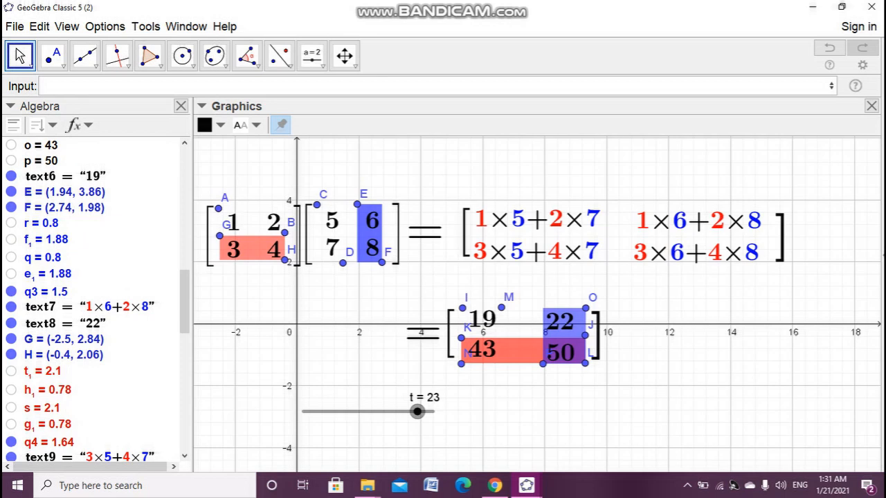
{"action": "mouse_move", "coordinate": [416, 411]}
{"action": "left_mouse_down"}
{"action": "mouse_move", "coordinate": [428, 411]}
{"action": "mouse_move", "coordinate": [403, 411]}
{"action": "mouse_move", "coordinate": [412, 411]}
{"action": "left_mouse_up"}
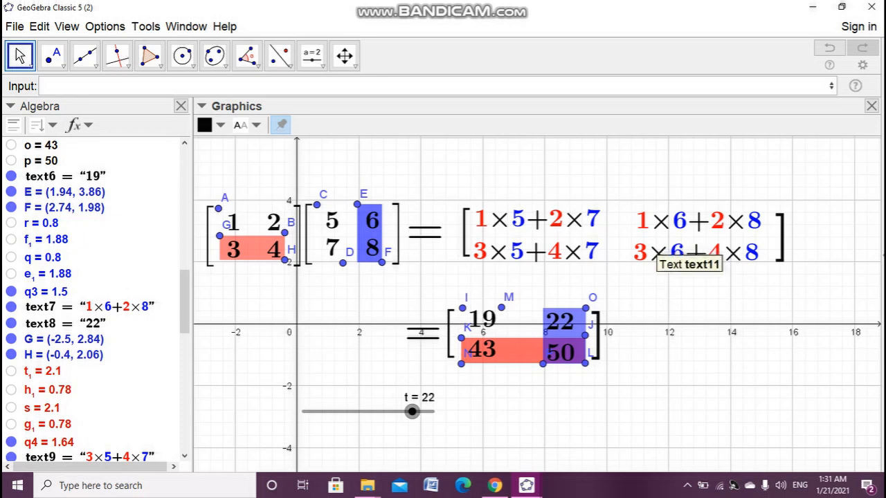
{"action": "left_click", "coordinate": [636, 249]}
{"action": "right_click", "coordinate": [634, 247]}
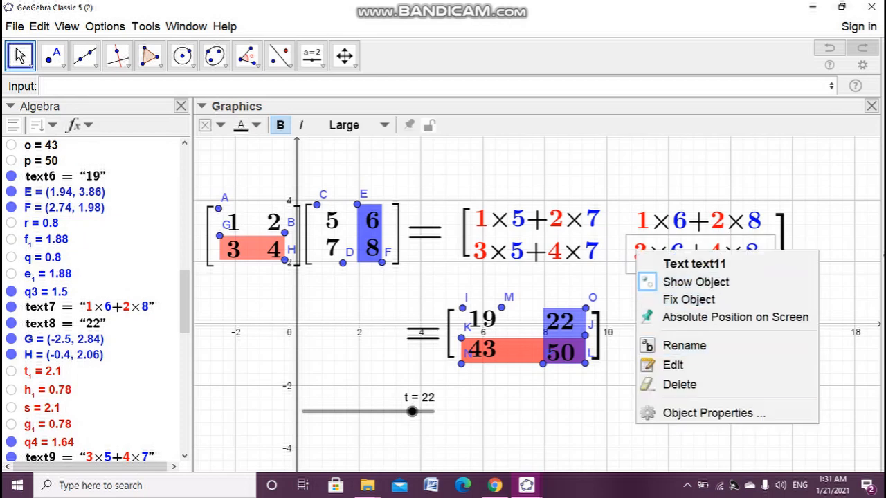
{"action": "left_click", "coordinate": [657, 414]}
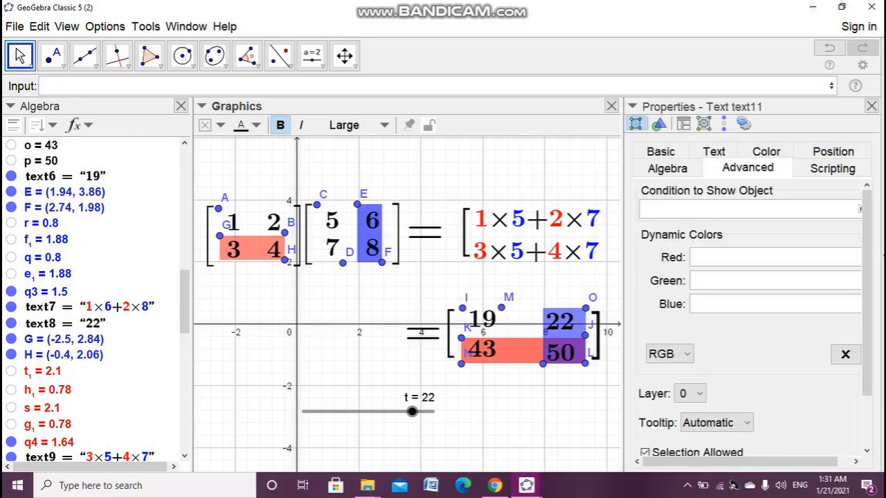
{"action": "type", "text": "t>=22"}
{"action": "left_click", "coordinate": [872, 106]}
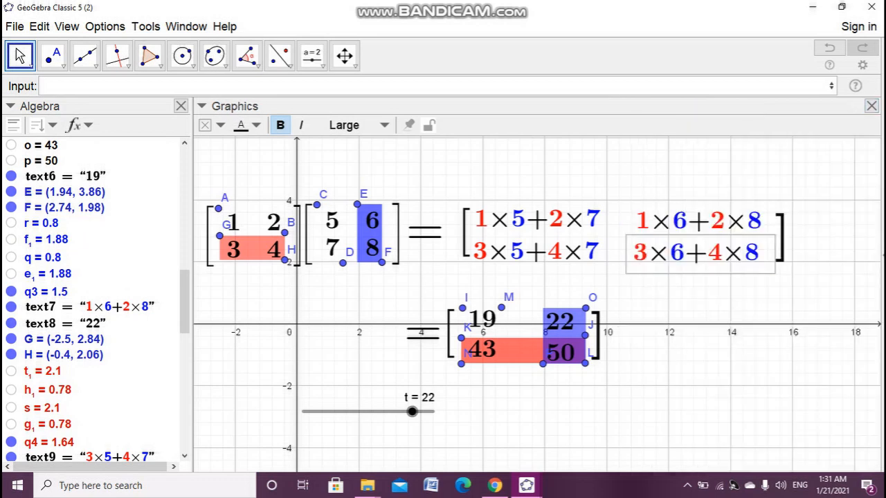
Step: Set the condition to show of the result text 50 to t>=23
{"action": "right_click", "coordinate": [558, 354]}
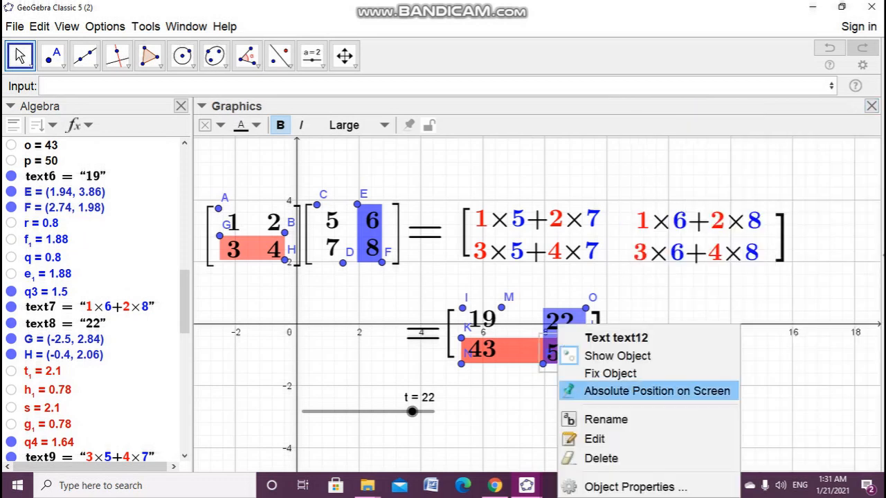
{"action": "left_click", "coordinate": [608, 486]}
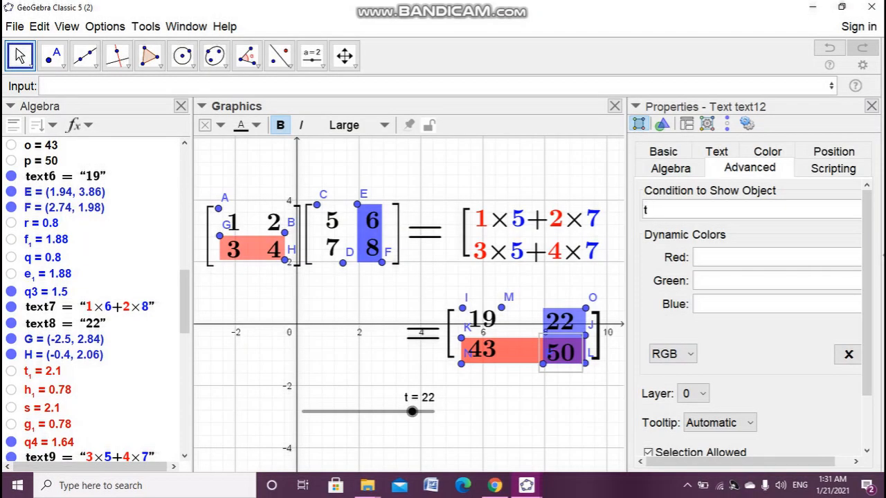
{"action": "type", "text": "t>=23"}
{"action": "left_click", "coordinate": [872, 106]}
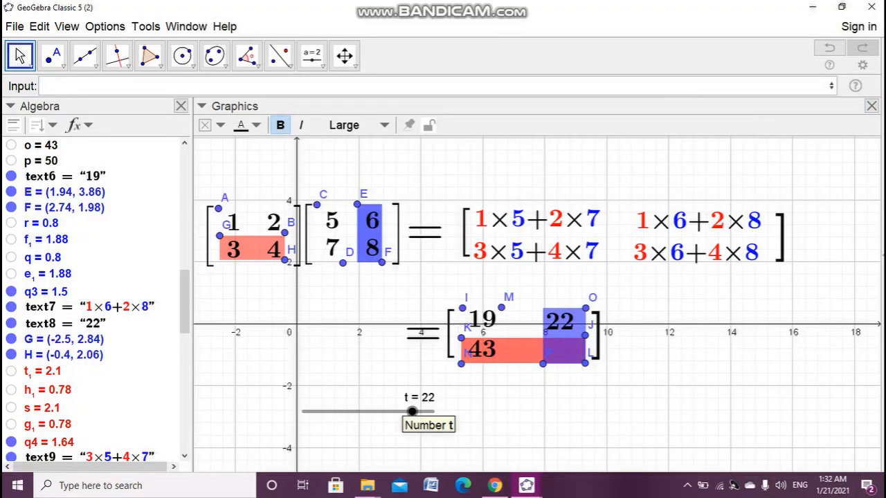
Step: Move slider t through 24 to 26 and examine the condition to show of quadrilateral q4 along the way
{"action": "mouse_move", "coordinate": [412, 411]}
{"action": "left_mouse_down"}
{"action": "mouse_move", "coordinate": [432, 411]}
{"action": "mouse_move", "coordinate": [423, 411]}
{"action": "left_mouse_up"}
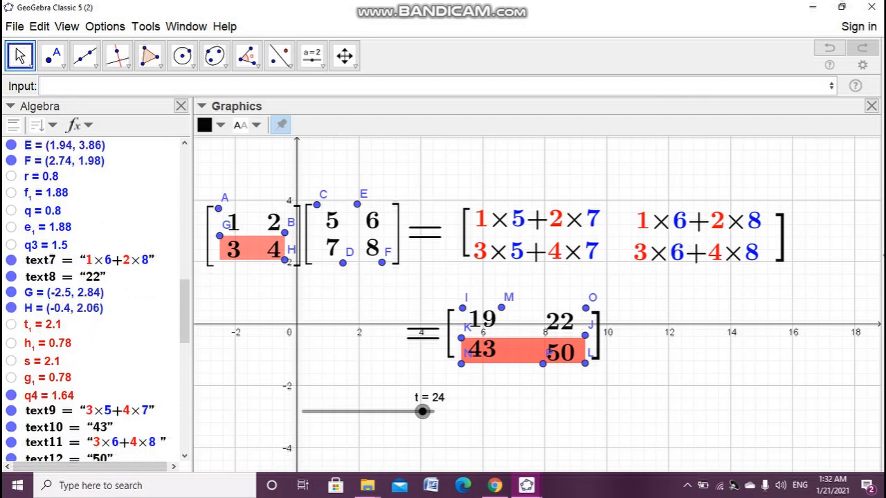
{"action": "right_click", "coordinate": [55, 396]}
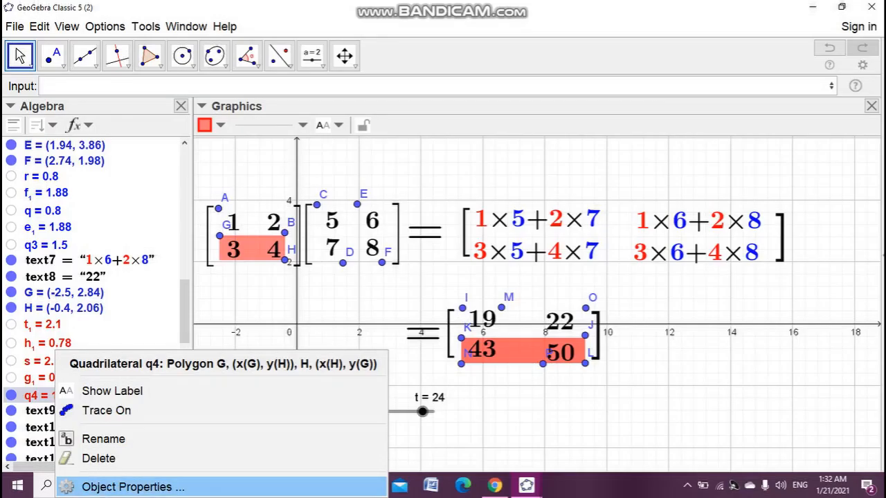
{"action": "left_click", "coordinate": [126, 486]}
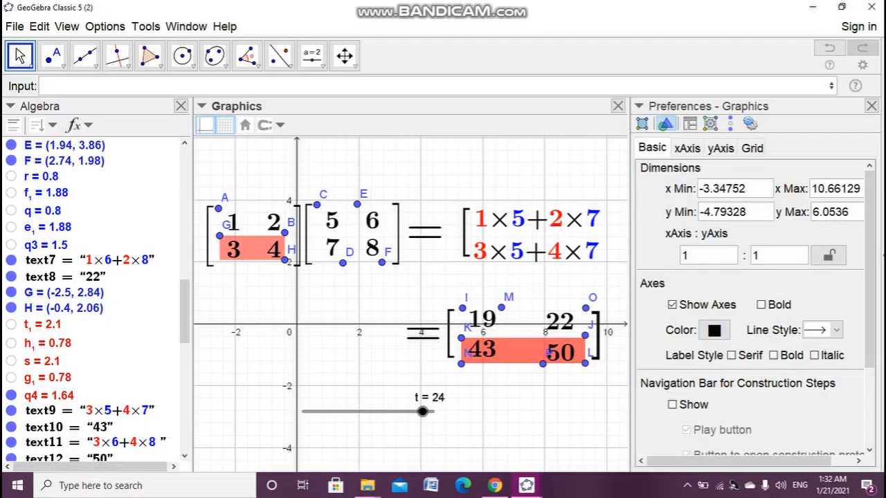
{"action": "left_click", "coordinate": [49, 396]}
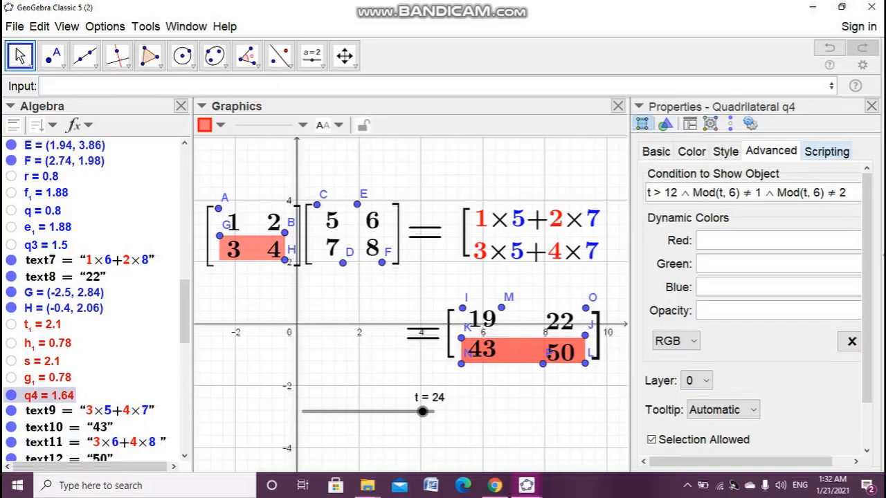
{"action": "left_click", "coordinate": [871, 106]}
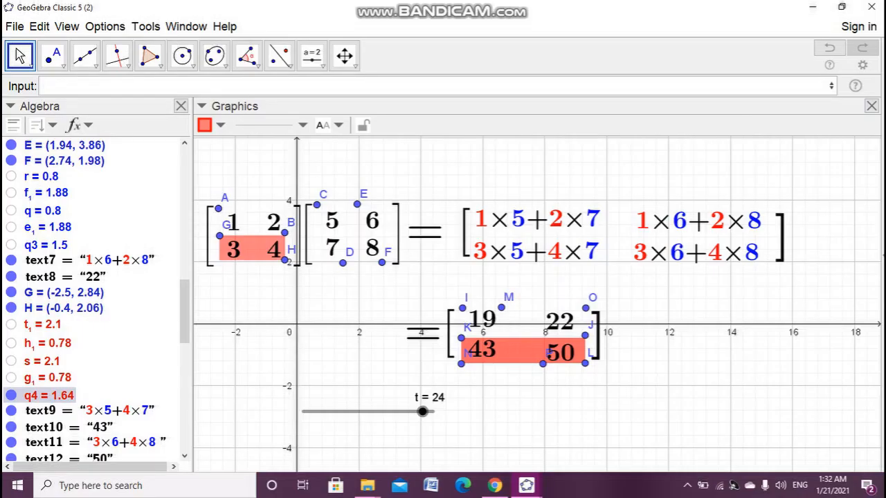
{"action": "left_click_drag", "start_coordinate": [422, 411], "coordinate": [433, 412]}
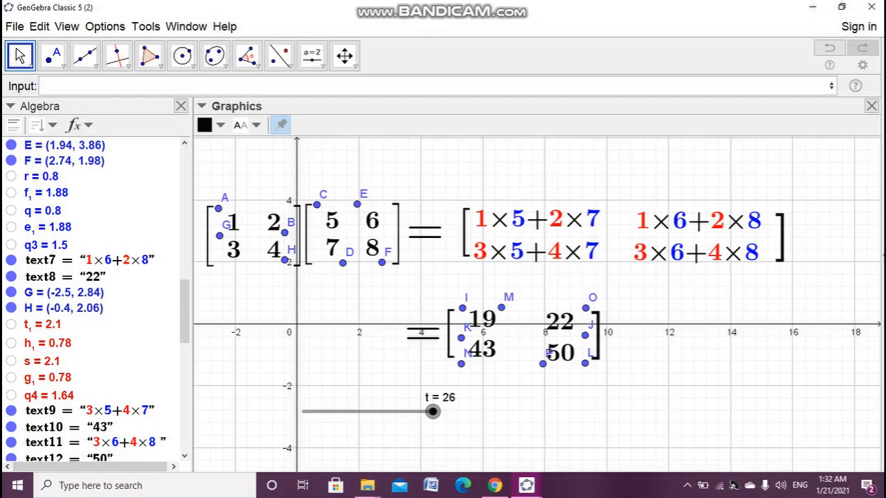
Step: Close the Algebra view and move slider t back to 12
{"action": "left_click", "coordinate": [180, 106]}
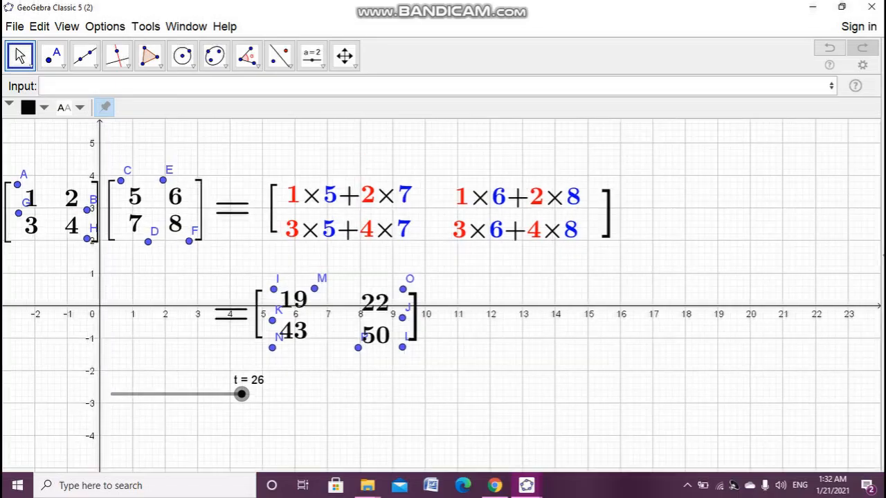
{"action": "scroll", "coordinate": [201, 321], "scroll_direction": "up", "scroll_amount": 1}
{"action": "left_click_drag", "start_coordinate": [201, 321], "coordinate": [279, 403]}
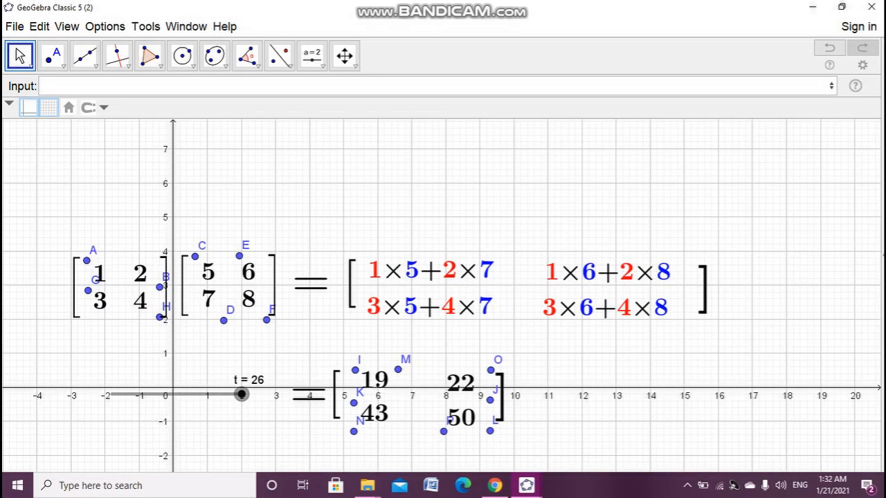
{"action": "left_click", "coordinate": [241, 395]}
{"action": "scroll", "coordinate": [316, 374], "scroll_direction": "down", "scroll_amount": 1}
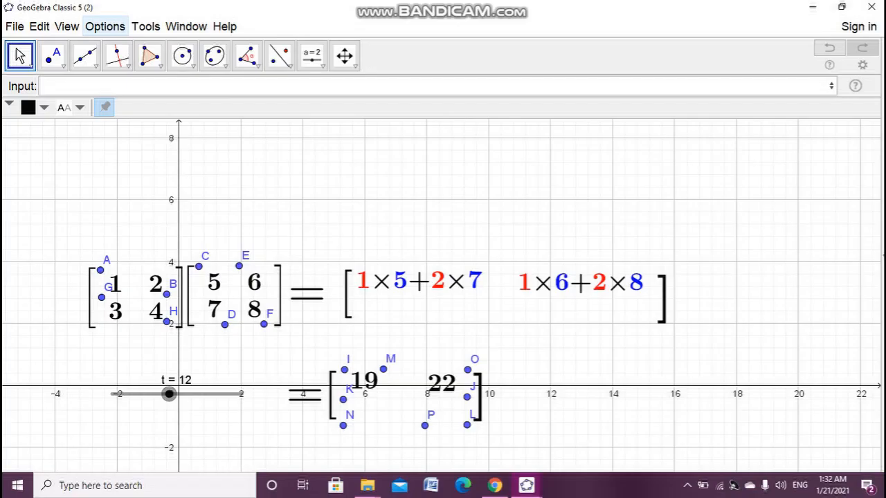
Step: Try a font size of 20 pt for the whole construction and return it to 18 pt
{"action": "left_click", "coordinate": [105, 26]}
{"action": "mouse_move", "coordinate": [138, 96]}
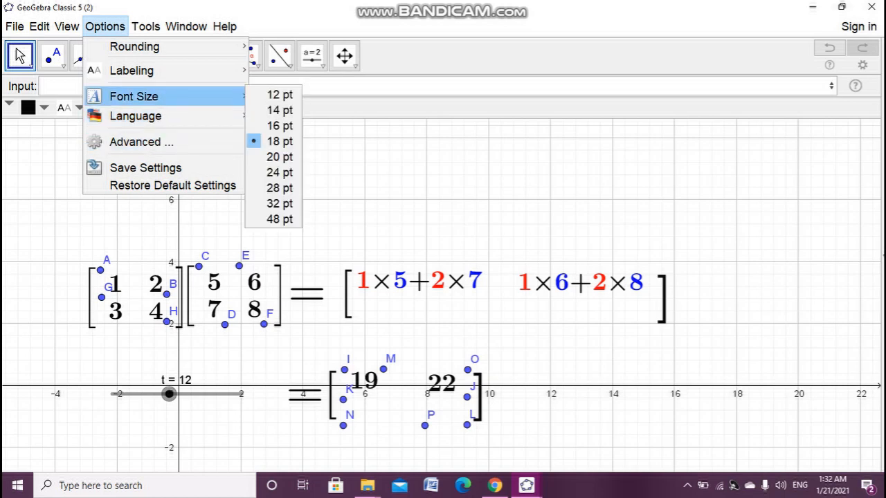
{"action": "left_click", "coordinate": [279, 157]}
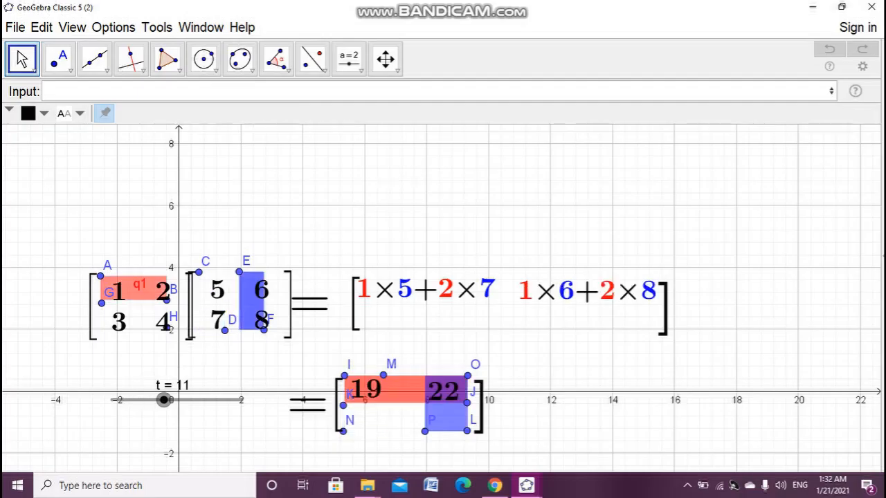
{"action": "left_click", "coordinate": [114, 27]}
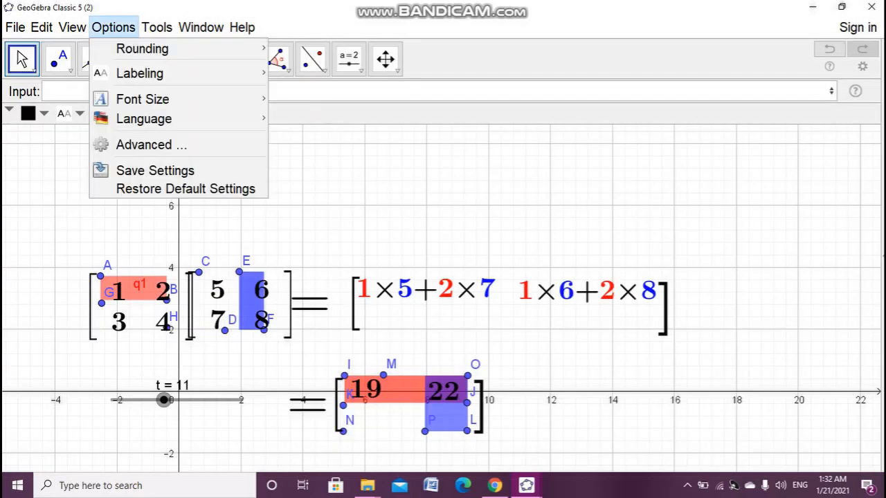
{"action": "mouse_move", "coordinate": [140, 73]}
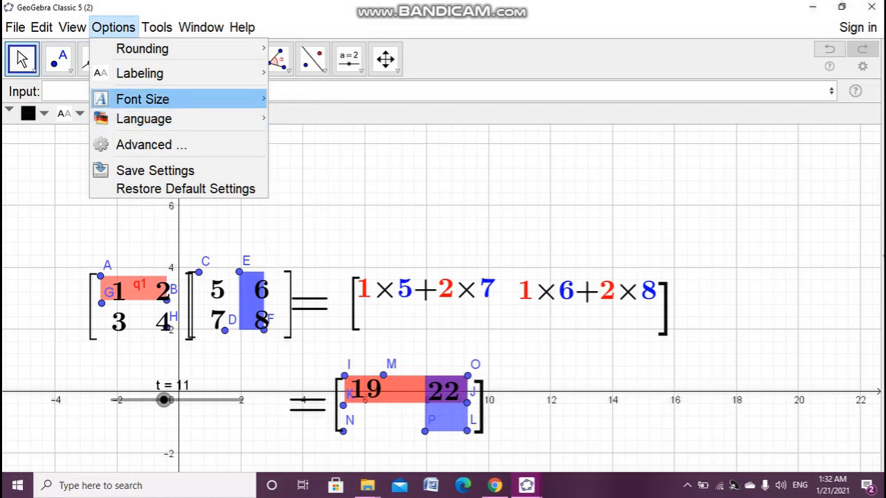
{"action": "left_click", "coordinate": [114, 27]}
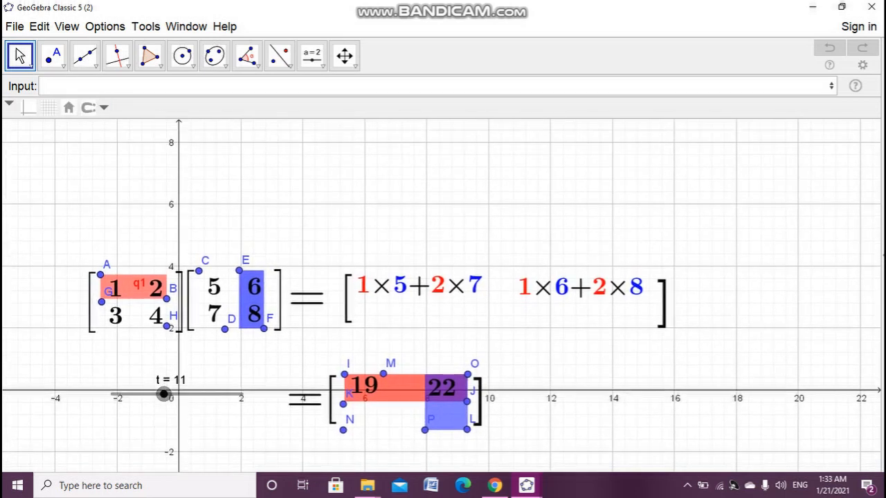
Step: Move slider t to 1 and set the condition to show of the upper equals sign and opening bracket to t>1
{"action": "left_click_drag", "start_coordinate": [164, 395], "coordinate": [112, 395]}
{"action": "left_click", "coordinate": [320, 296]}
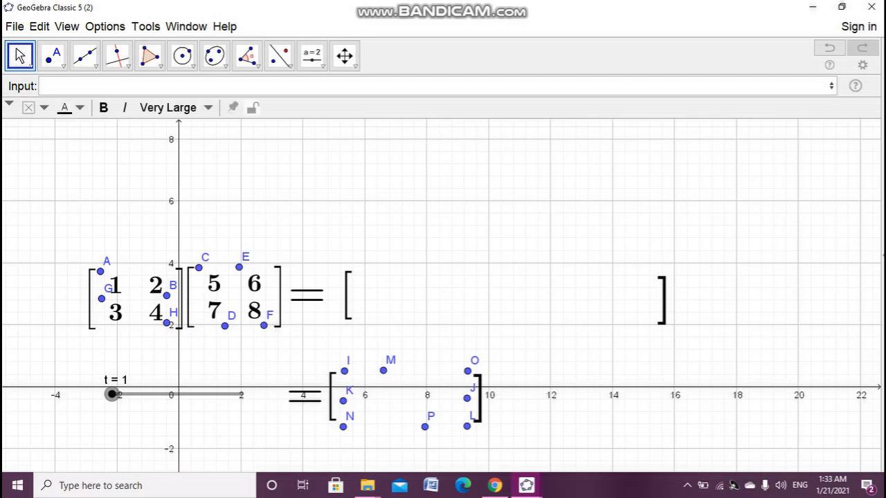
{"action": "right_click", "coordinate": [345, 289]}
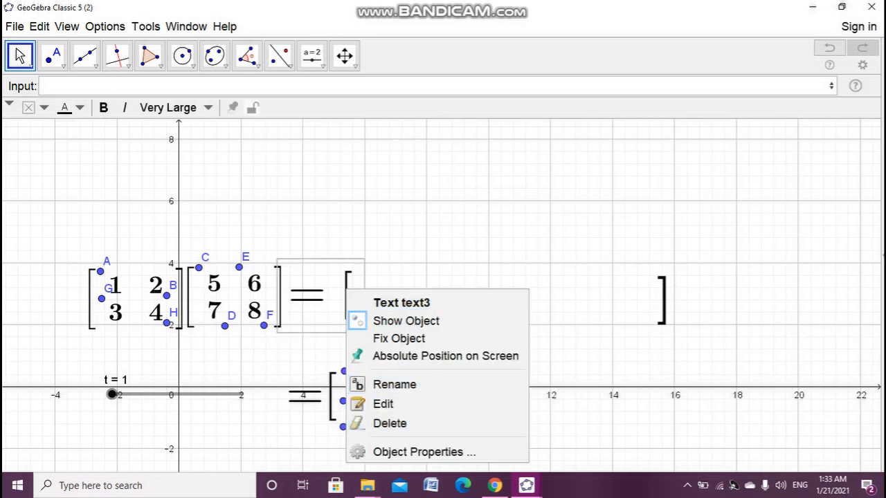
{"action": "left_click", "coordinate": [416, 451]}
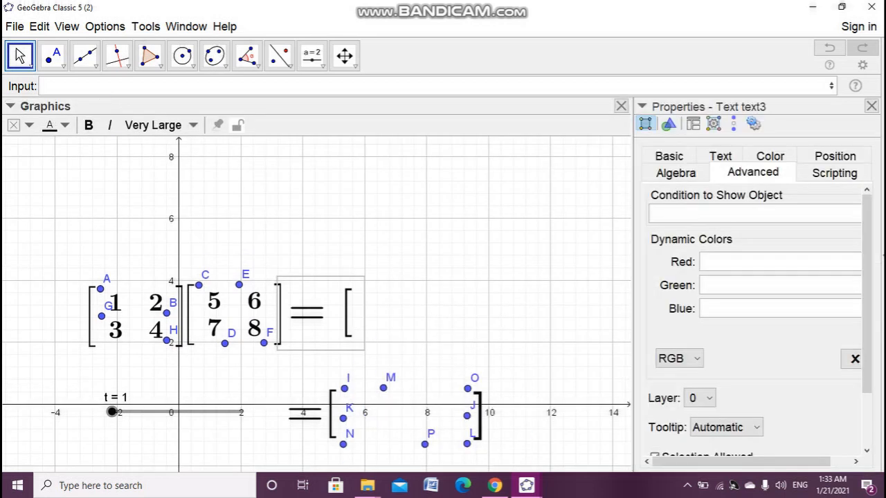
{"action": "type", "text": "t>1"}
{"action": "left_click", "coordinate": [872, 106]}
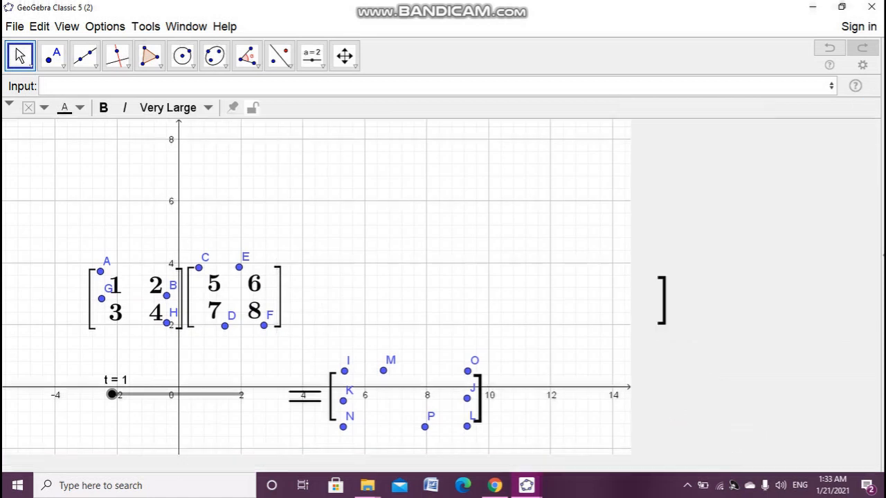
Step: Set the condition to show of the upper closing bracket to t>1
{"action": "left_click", "coordinate": [663, 312]}
{"action": "right_click", "coordinate": [662, 311]}
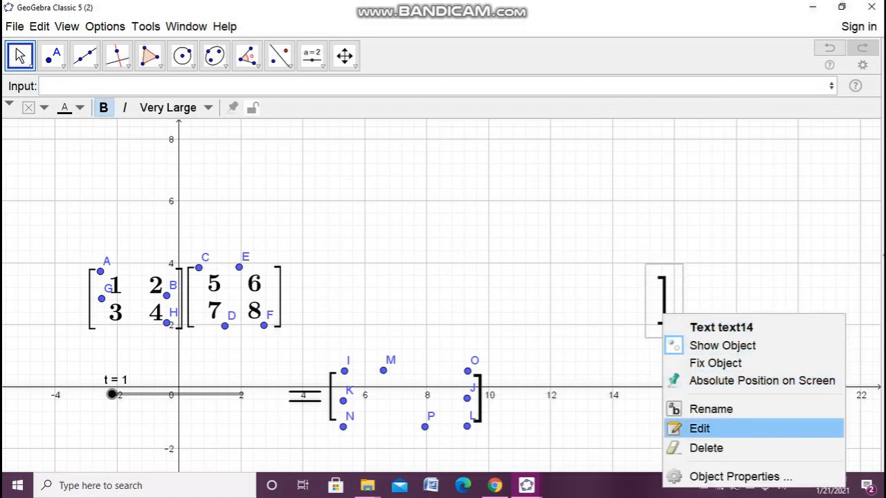
{"action": "left_click", "coordinate": [720, 477]}
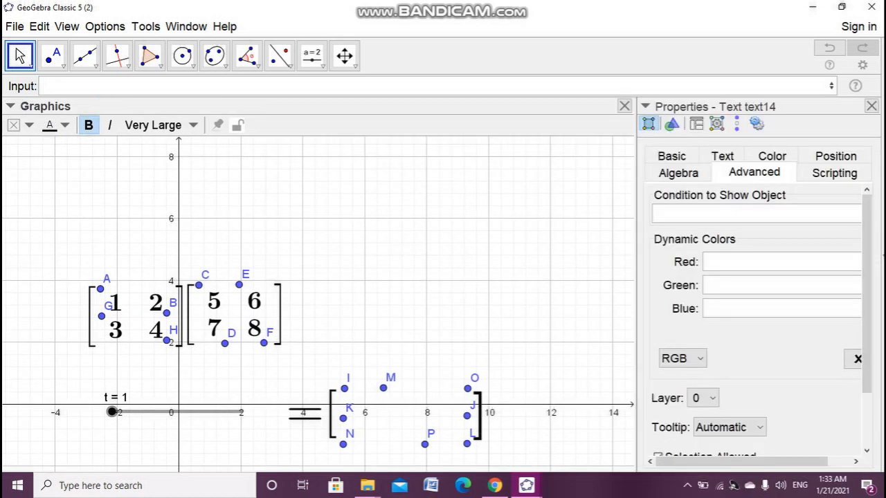
{"action": "type", "text": "t>1"}
{"action": "left_click", "coordinate": [872, 106]}
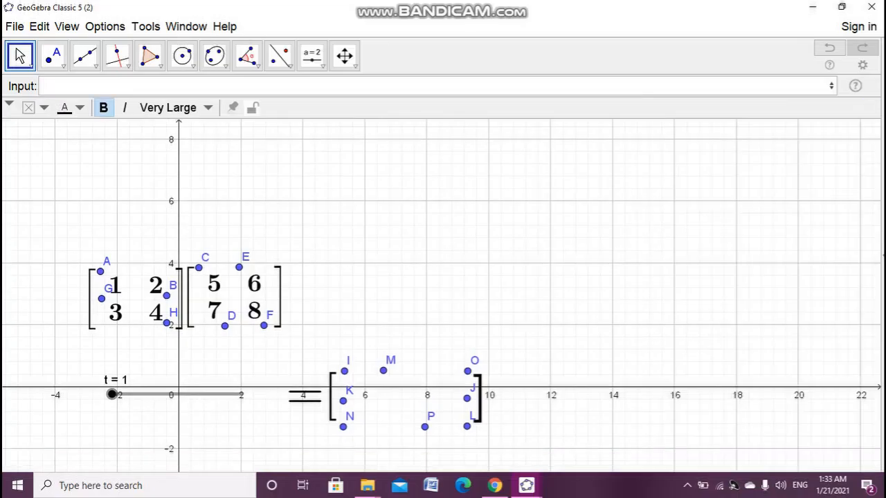
Step: Set the condition to show of the lower equals sign and opening bracket to t>1
{"action": "left_click", "coordinate": [326, 396]}
{"action": "right_click", "coordinate": [325, 396]}
{"action": "left_click", "coordinate": [368, 487]}
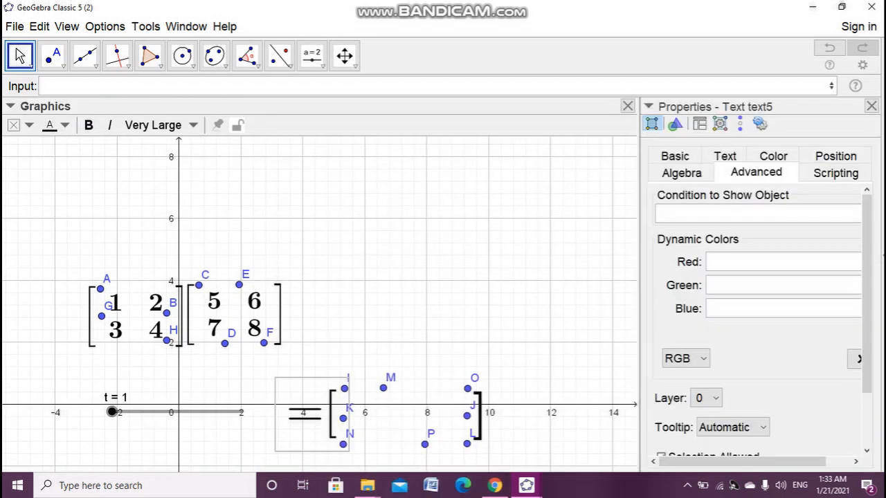
{"action": "type", "text": "t>1"}
{"action": "left_click", "coordinate": [871, 106]}
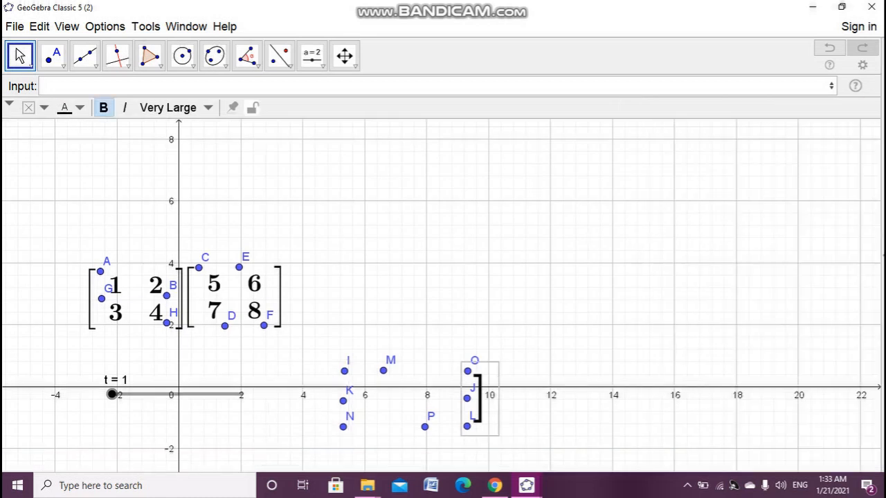
Step: Set the condition to show of the result matrix's closing bracket to t>1
{"action": "right_click", "coordinate": [478, 400]}
{"action": "left_click", "coordinate": [526, 484]}
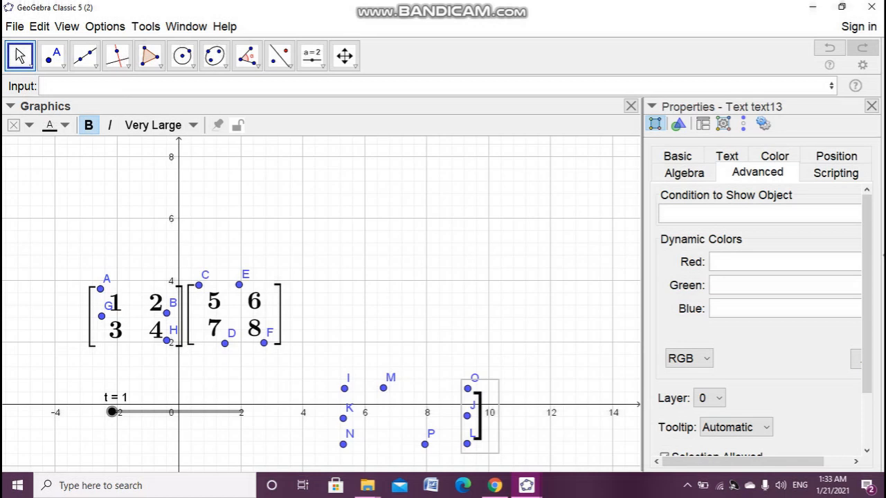
{"action": "type", "text": "t"}
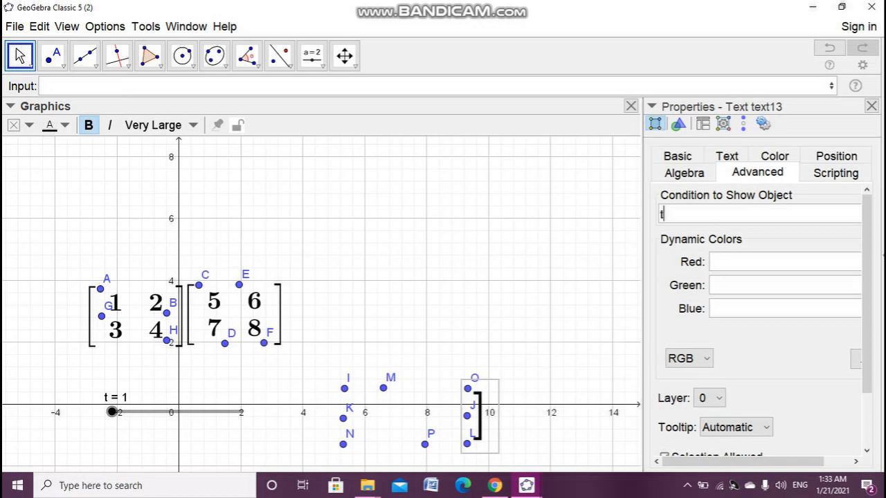
{"action": "type", "text": ">1"}
{"action": "left_click", "coordinate": [871, 106]}
{"action": "key", "text": "Escape"}
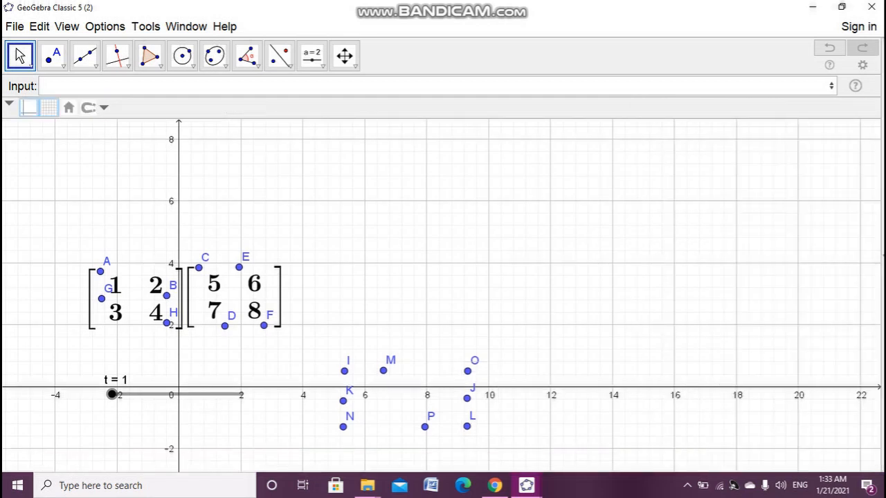
Step: Move slider t to 26 and hide the labels of all objects in the construction
{"action": "left_click_drag", "start_coordinate": [112, 394], "coordinate": [241, 395]}
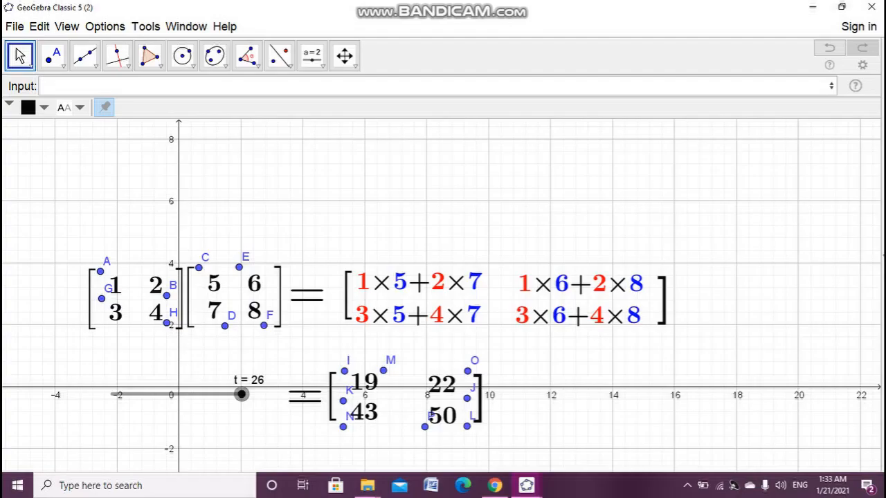
{"action": "key", "text": "ctrl+a"}
{"action": "right_click", "coordinate": [112, 277]}
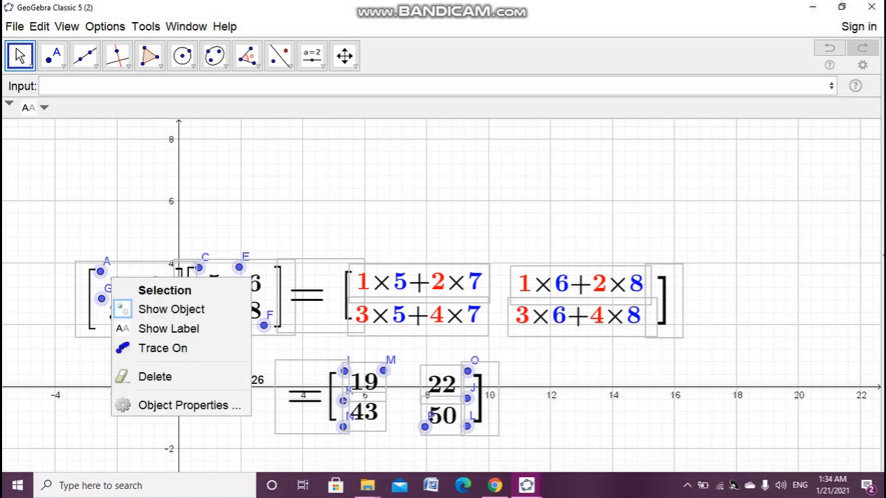
{"action": "right_click", "coordinate": [134, 285]}
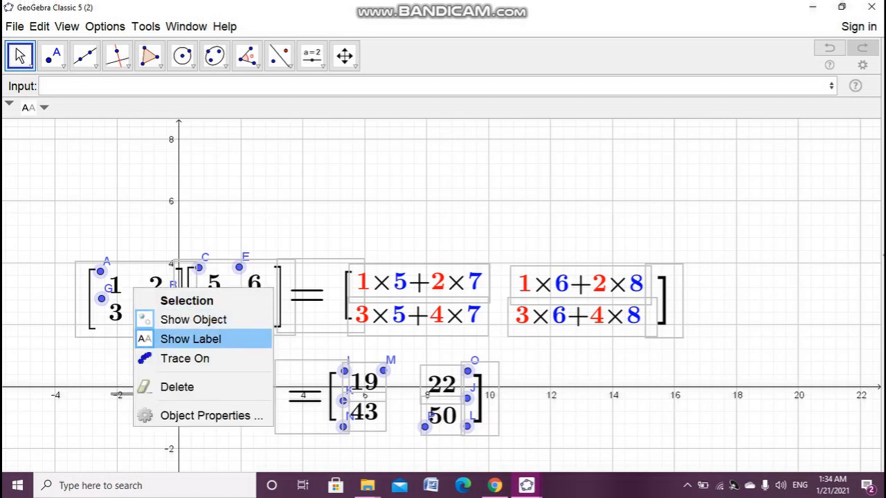
{"action": "left_click", "coordinate": [190, 339]}
{"action": "key", "text": "Escape"}
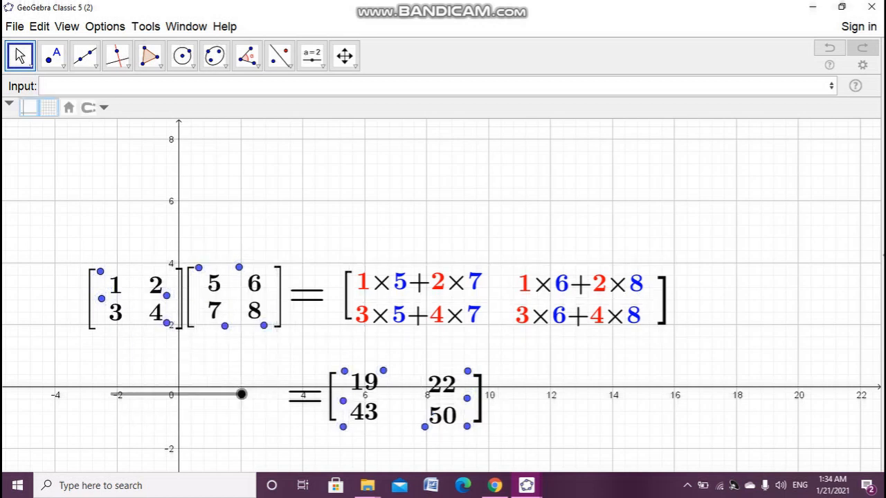
Step: Hide points A, G, B and H around the first matrix
{"action": "right_click", "coordinate": [101, 271]}
{"action": "left_click", "coordinate": [164, 301]}
{"action": "right_click", "coordinate": [101, 298]}
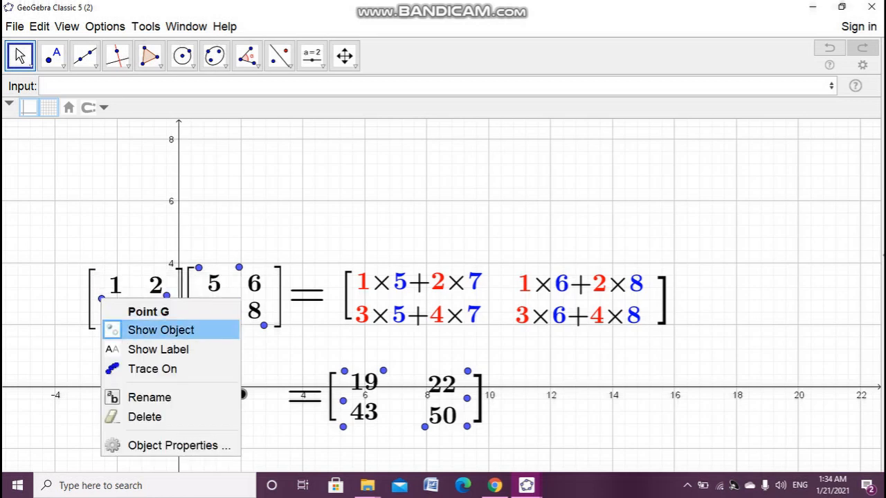
{"action": "left_click", "coordinate": [161, 331]}
{"action": "right_click", "coordinate": [167, 296]}
{"action": "left_click", "coordinate": [203, 323]}
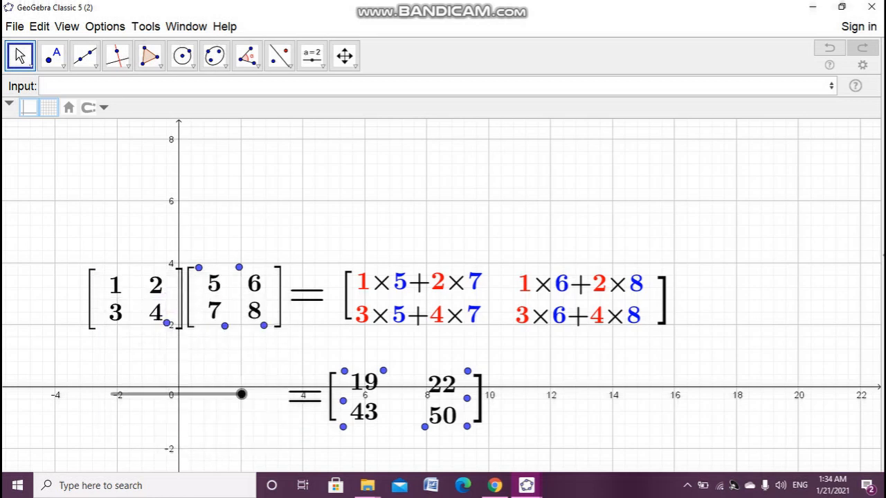
{"action": "right_click", "coordinate": [166, 323]}
{"action": "left_click", "coordinate": [211, 352]}
Step: Hide points D, C, E and F around the second matrix
{"action": "right_click", "coordinate": [224, 325]}
{"action": "left_click", "coordinate": [269, 354]}
{"action": "right_click", "coordinate": [198, 267]}
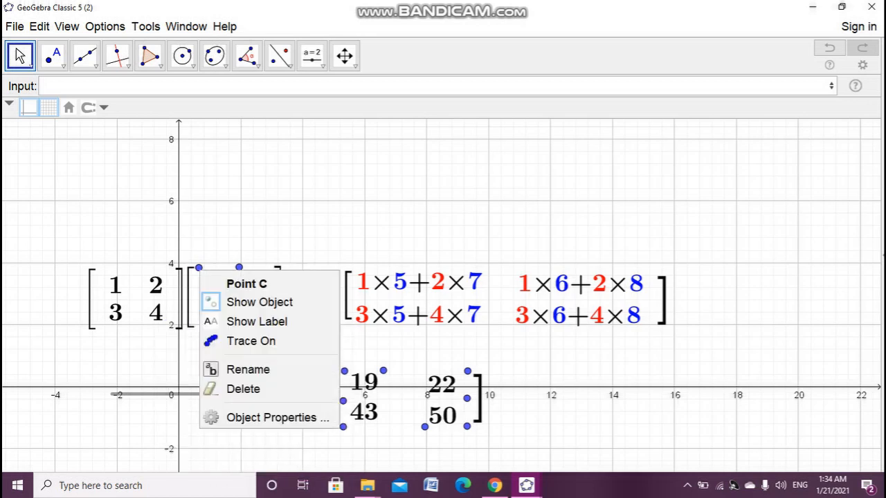
{"action": "left_click", "coordinate": [238, 301]}
{"action": "right_click", "coordinate": [239, 267]}
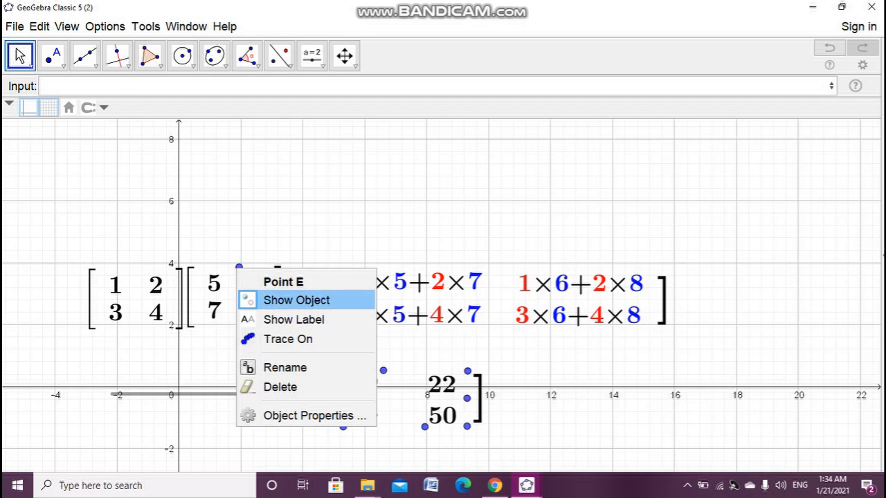
{"action": "left_click", "coordinate": [296, 300]}
{"action": "right_click", "coordinate": [263, 323]}
{"action": "left_click", "coordinate": [321, 358]}
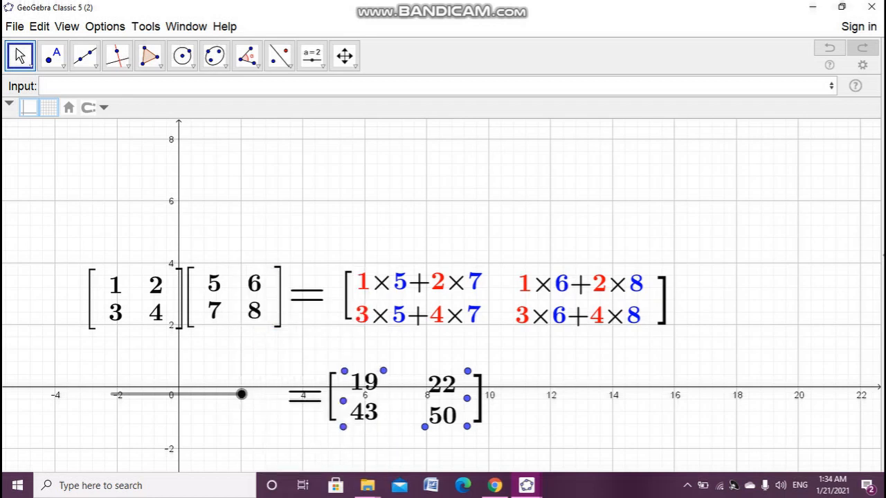
Step: Hide points I, O, J, L and P around the result matrix
{"action": "right_click", "coordinate": [344, 371]}
{"action": "left_click", "coordinate": [395, 369]}
{"action": "right_click", "coordinate": [467, 372]}
{"action": "left_click", "coordinate": [520, 371]}
{"action": "right_click", "coordinate": [467, 399]}
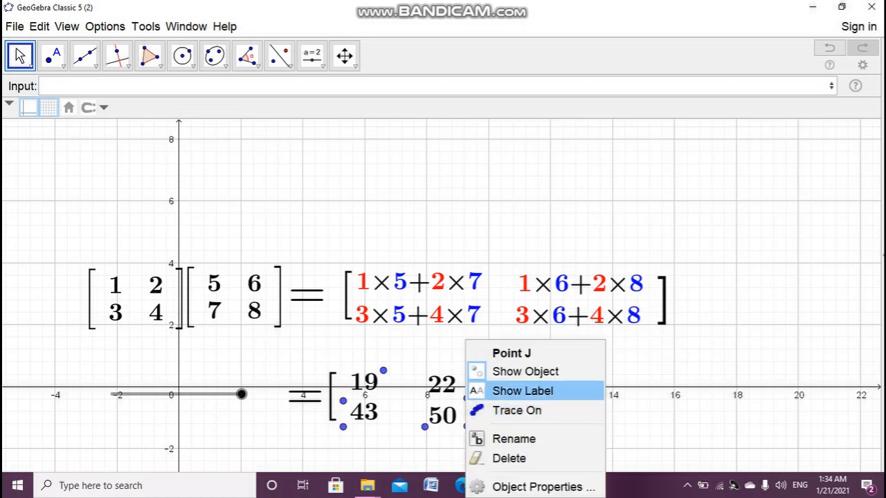
{"action": "left_click", "coordinate": [519, 371]}
{"action": "right_click", "coordinate": [467, 427]}
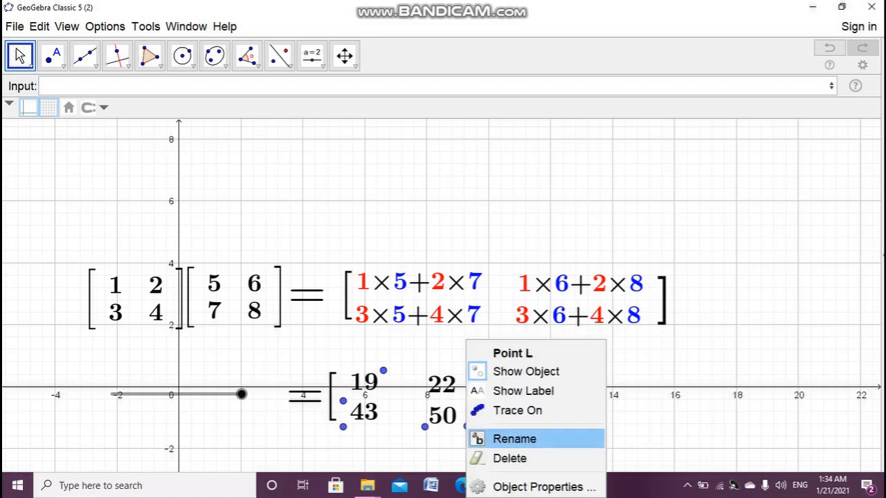
{"action": "left_click", "coordinate": [519, 367]}
{"action": "right_click", "coordinate": [425, 427]}
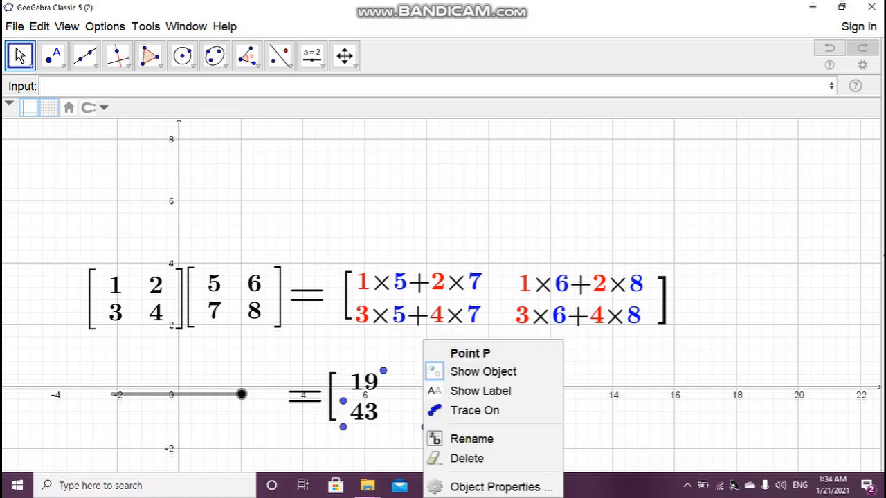
{"action": "left_click", "coordinate": [481, 372]}
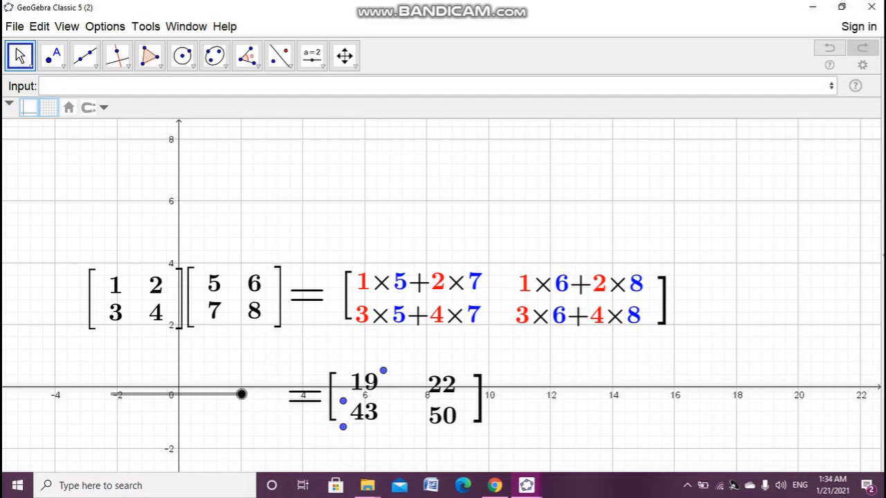
Step: Hide the remaining points N, K and M by the numbers 19 and 43, and move slider t back to 1
{"action": "right_click", "coordinate": [343, 427]}
{"action": "left_click", "coordinate": [398, 370]}
{"action": "right_click", "coordinate": [343, 400]}
{"action": "left_click", "coordinate": [398, 369]}
{"action": "right_click", "coordinate": [383, 371]}
{"action": "left_click", "coordinate": [409, 370]}
{"action": "left_click", "coordinate": [364, 382]}
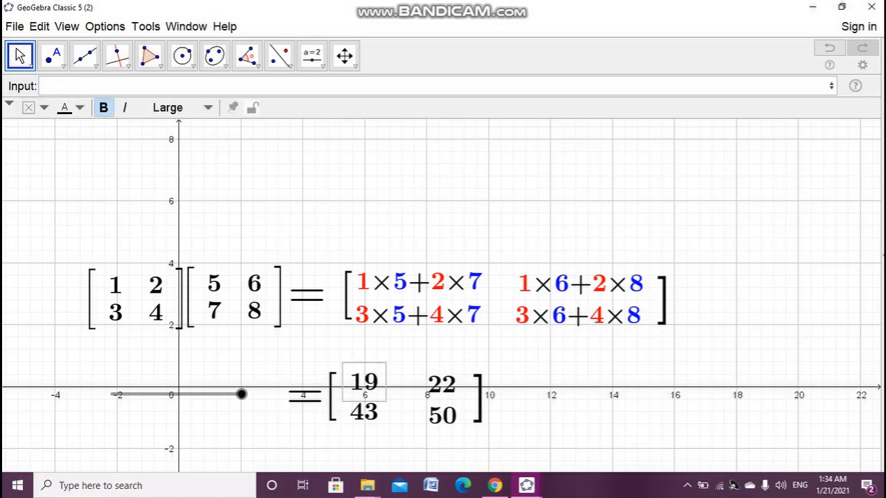
{"action": "left_click_drag", "start_coordinate": [241, 394], "coordinate": [112, 394]}
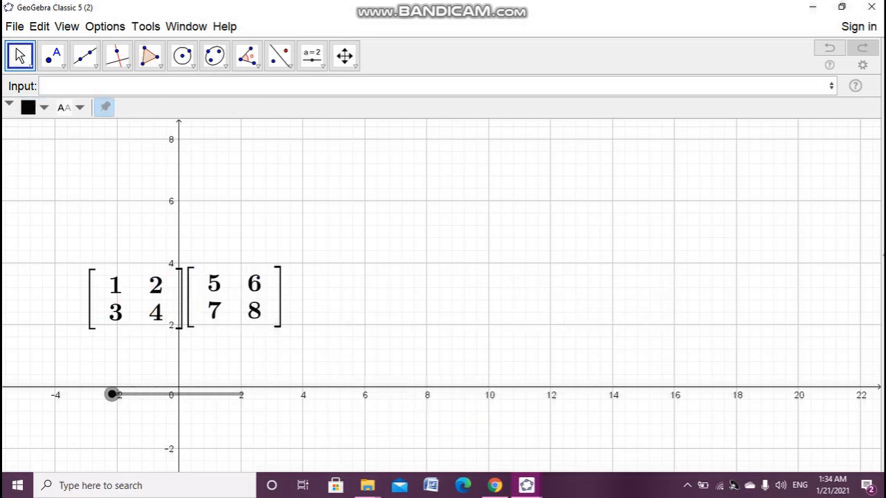
{"action": "left_click", "coordinate": [313, 55]}
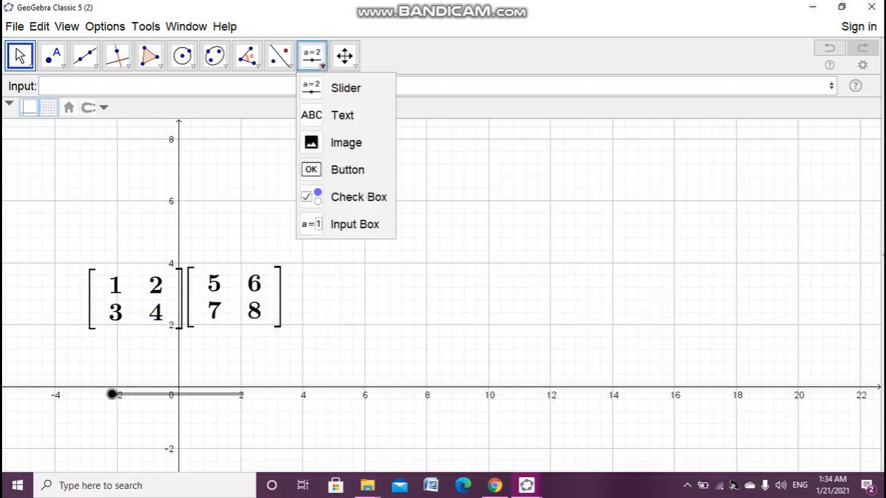
{"action": "left_click", "coordinate": [342, 116]}
{"action": "left_click", "coordinate": [429, 201]}
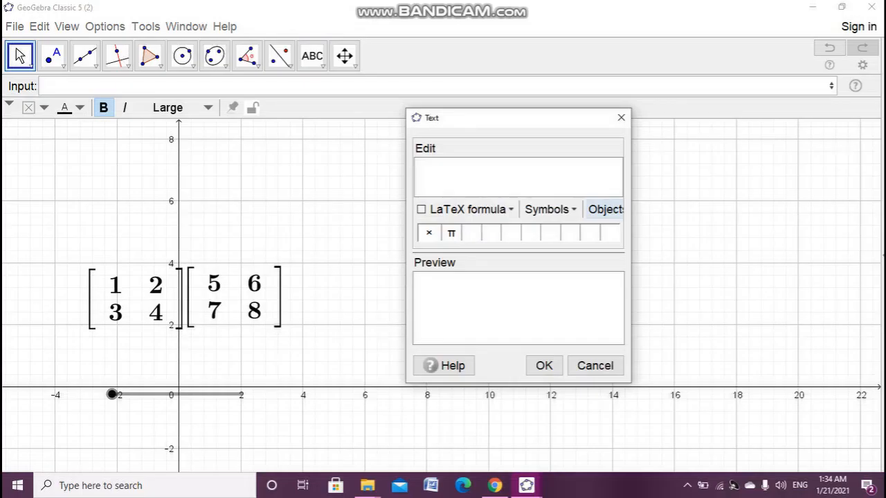
{"action": "left_click", "coordinate": [606, 209]}
{"action": "left_click", "coordinate": [626, 231]}
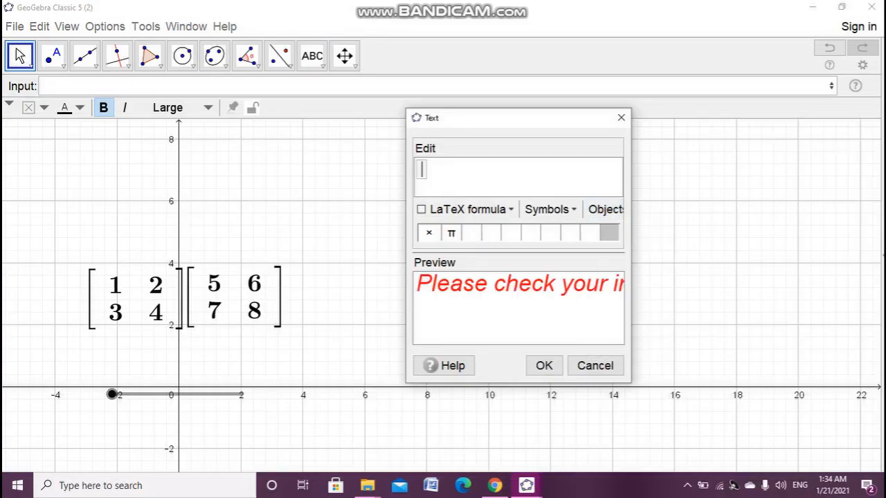
{"action": "type", "text": "m1"}
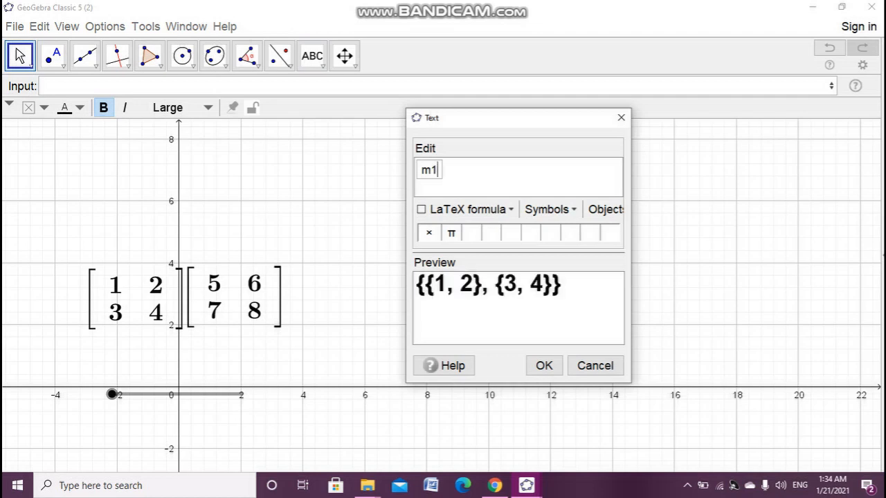
{"action": "key", "text": "BackSpace"}
{"action": "key", "text": "BackSpace"}
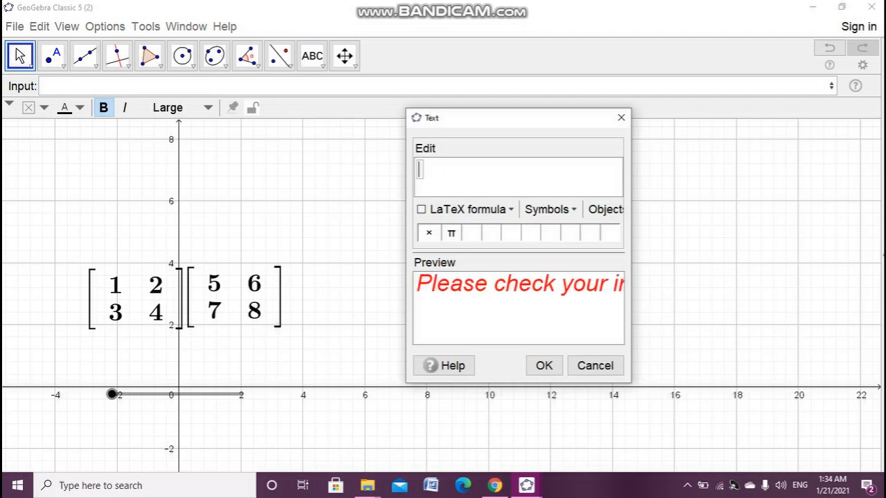
{"action": "key", "text": "Escape"}
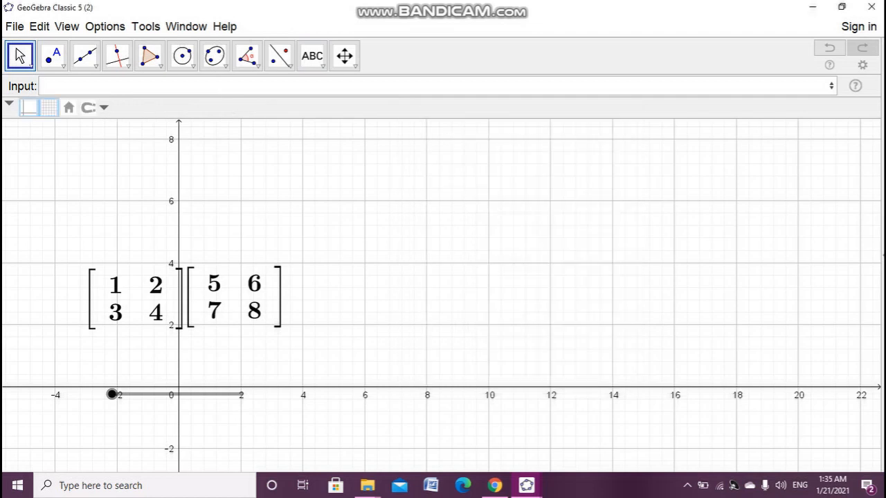
Step: Add an input box captioned "A =" linked to matrix m1 in the empty area beside the two matrices
{"action": "left_click", "coordinate": [312, 56]}
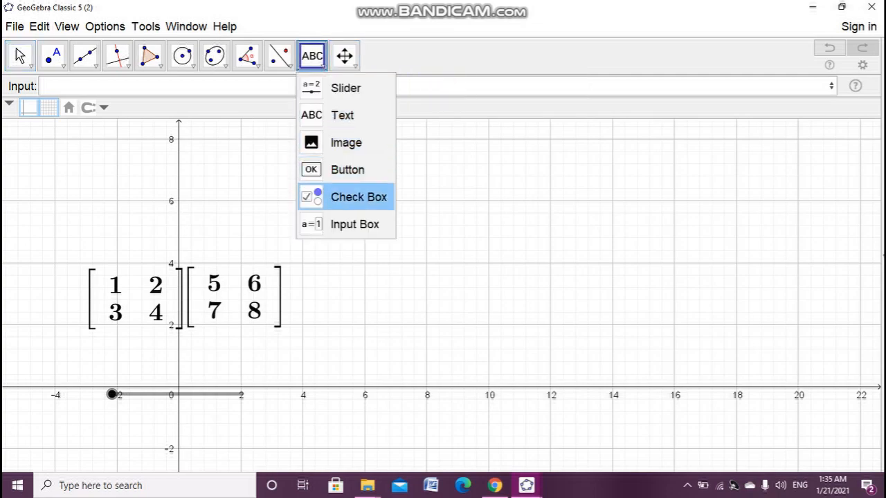
{"action": "left_click", "coordinate": [354, 224]}
{"action": "left_click", "coordinate": [348, 241]}
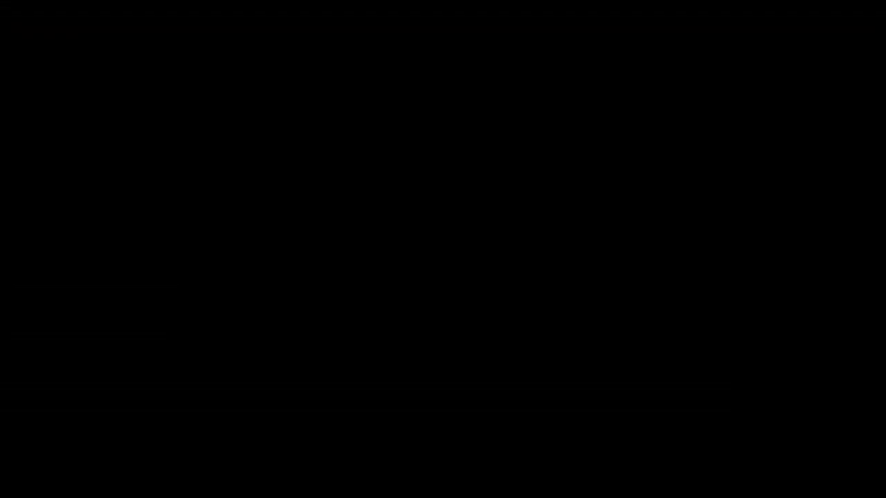
{"action": "left_click", "coordinate": [483, 243]}
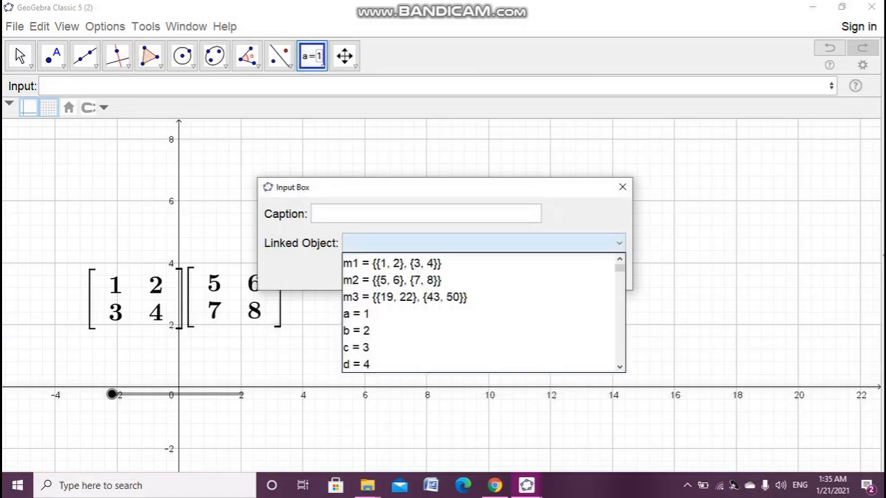
{"action": "left_click", "coordinate": [416, 263]}
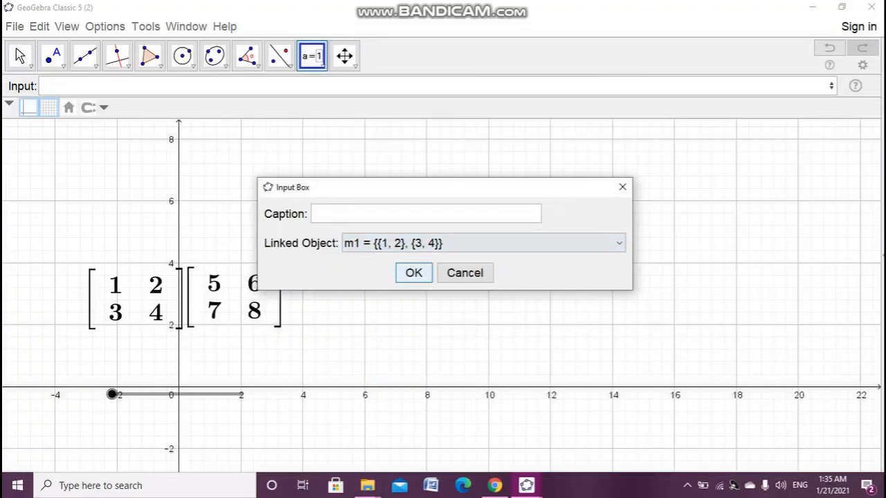
{"action": "left_click", "coordinate": [422, 214]}
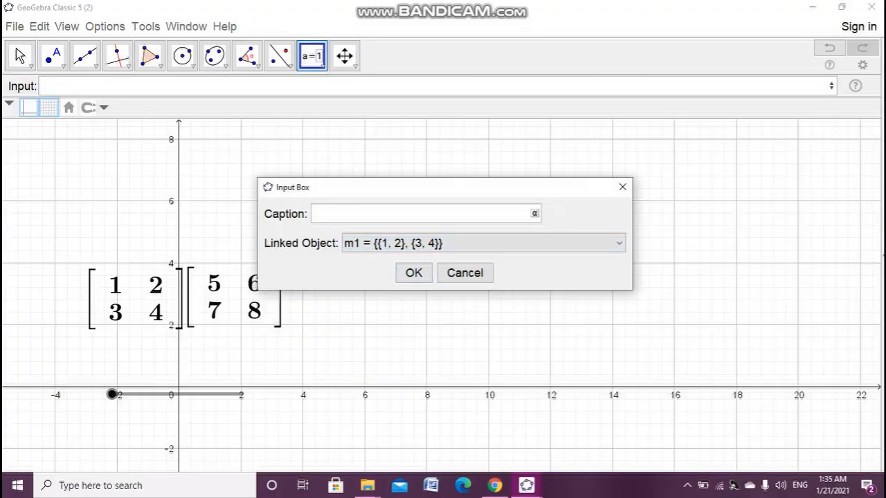
{"action": "type", "text": "A ="}
{"action": "left_click", "coordinate": [414, 272]}
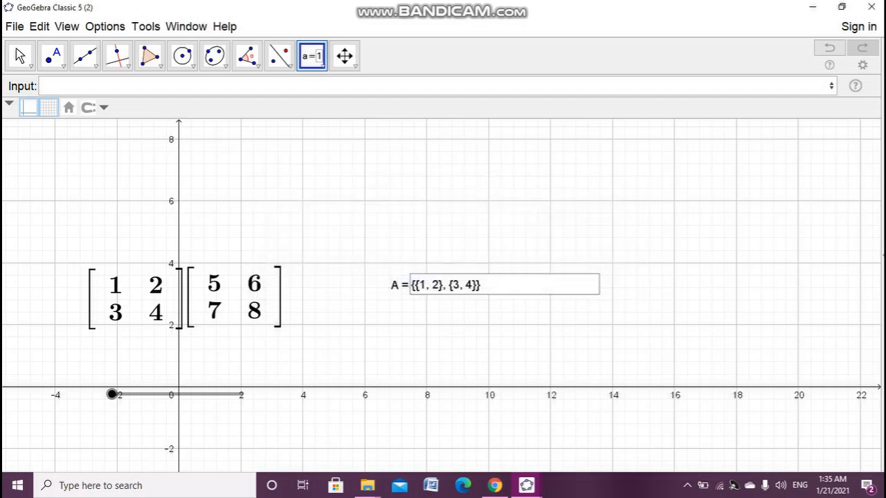
Step: Add a second input box captioned "B =" linked to matrix m2 near the first one
{"action": "left_click", "coordinate": [408, 332]}
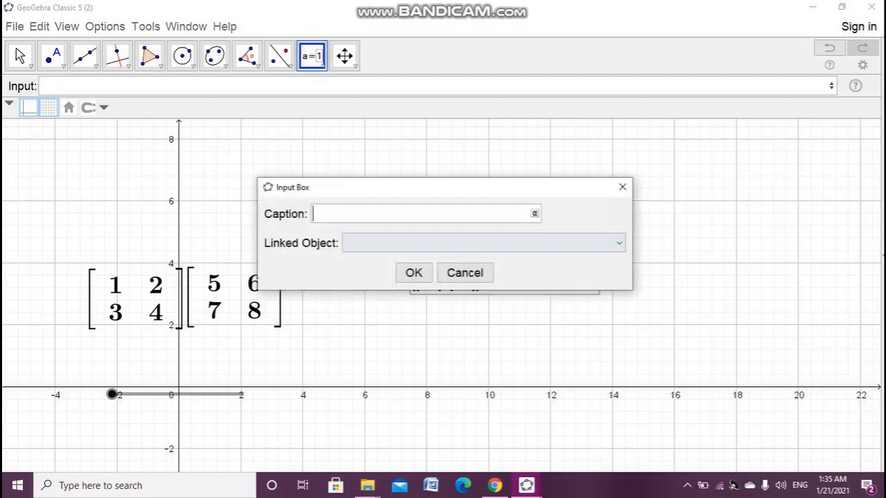
{"action": "left_click", "coordinate": [619, 243]}
{"action": "left_click", "coordinate": [462, 280]}
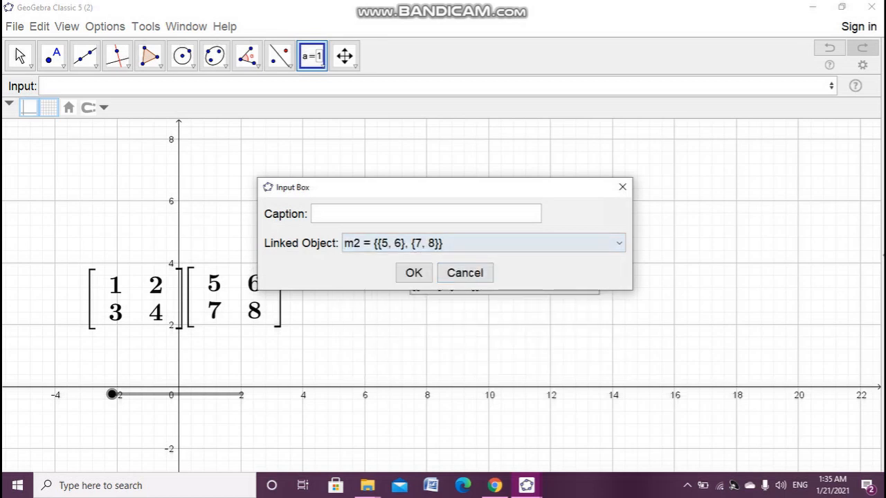
{"action": "left_click", "coordinate": [443, 214]}
{"action": "type", "text": "B"}
{"action": "key", "text": "alt+space"}
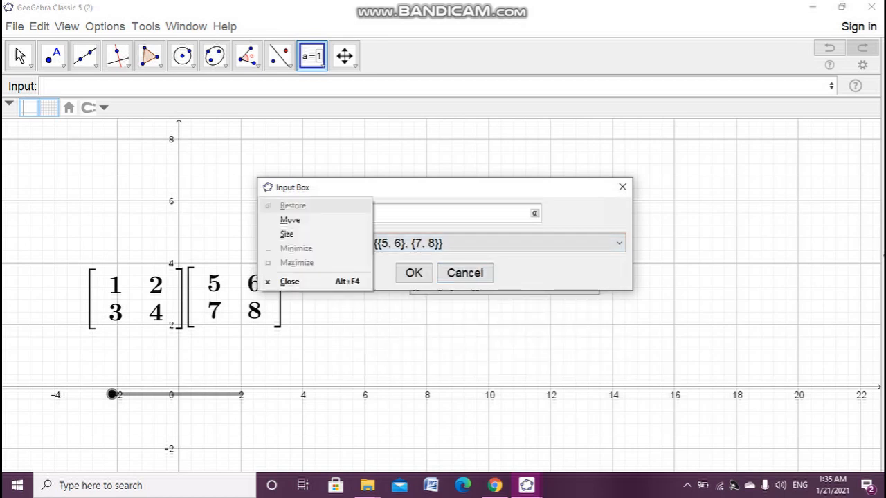
{"action": "key", "text": "Escape"}
{"action": "type", "text": "="}
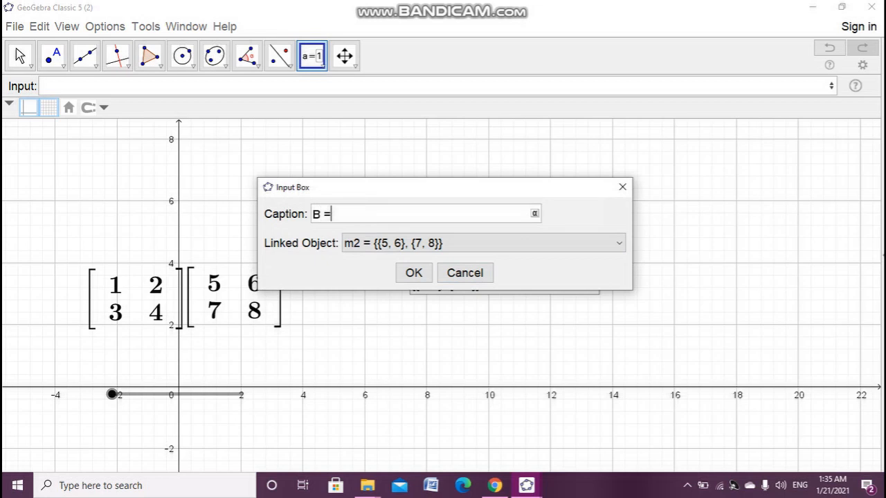
{"action": "key", "text": "Tab"}
{"action": "key", "text": "Tab"}
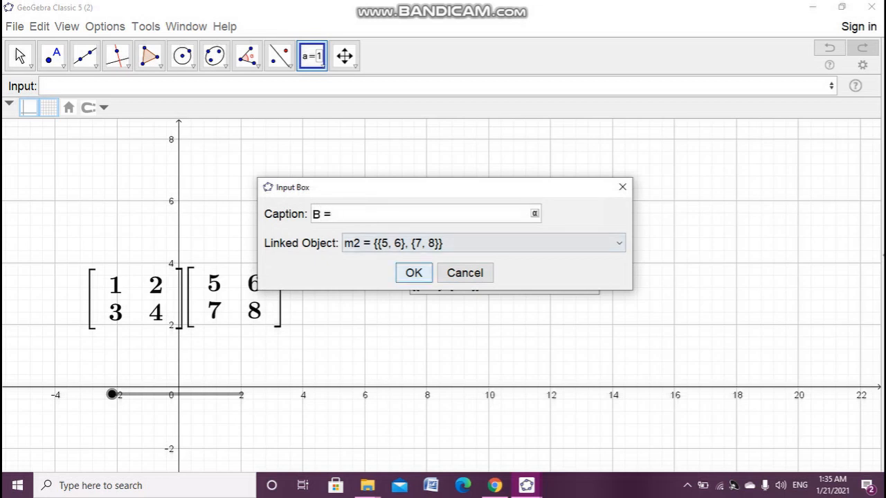
{"action": "key", "text": "Return"}
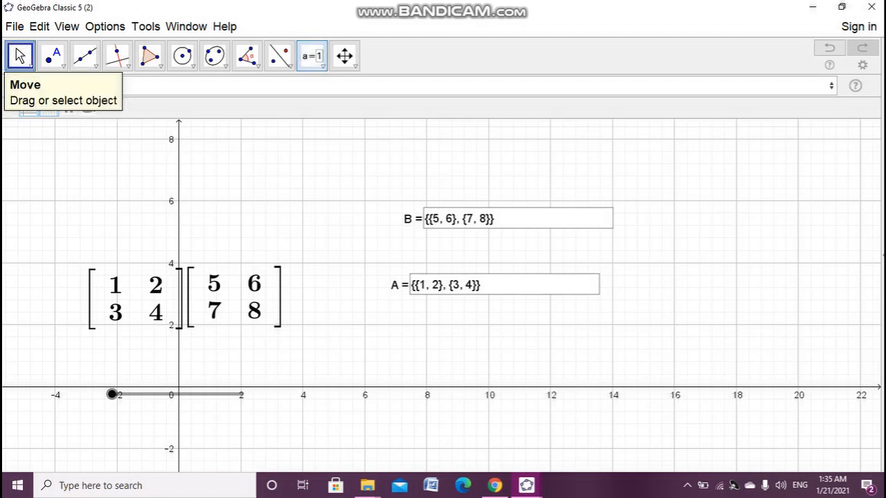
Step: Make input box B symbolic and set its text size to Large
{"action": "left_click", "coordinate": [19, 55]}
{"action": "right_click", "coordinate": [430, 222]}
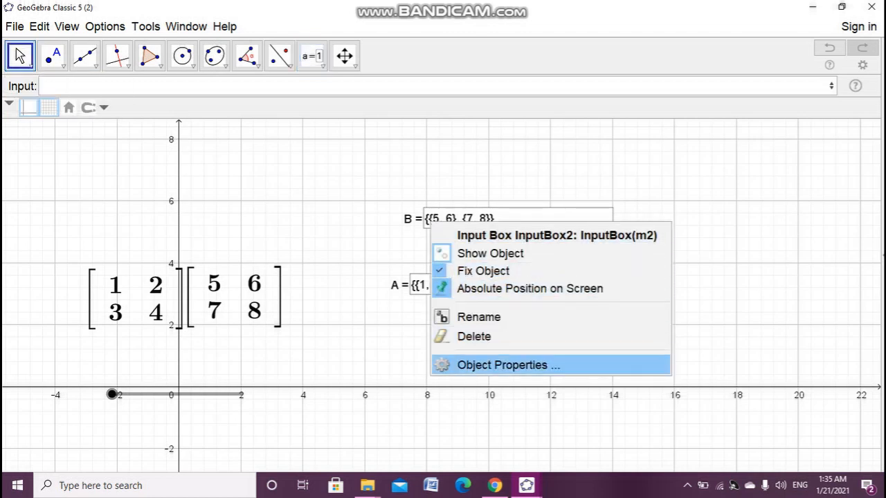
{"action": "left_click", "coordinate": [508, 365]}
{"action": "left_click", "coordinate": [686, 173]}
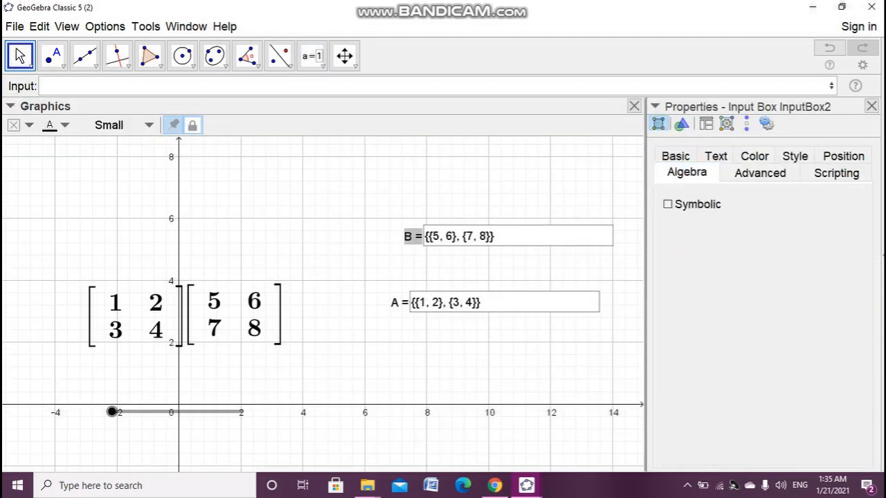
{"action": "left_click", "coordinate": [668, 204]}
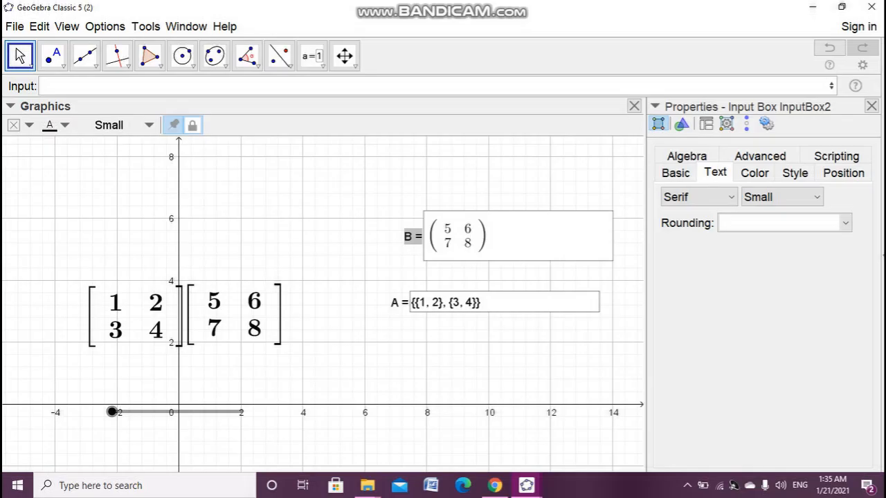
{"action": "left_click", "coordinate": [782, 197]}
{"action": "key", "text": "Down"}
{"action": "key", "text": "Down"}
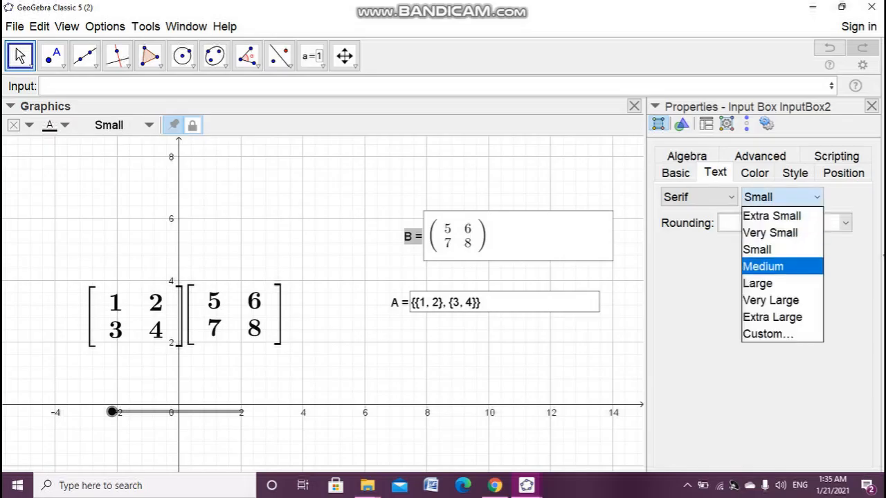
{"action": "key", "text": "Return"}
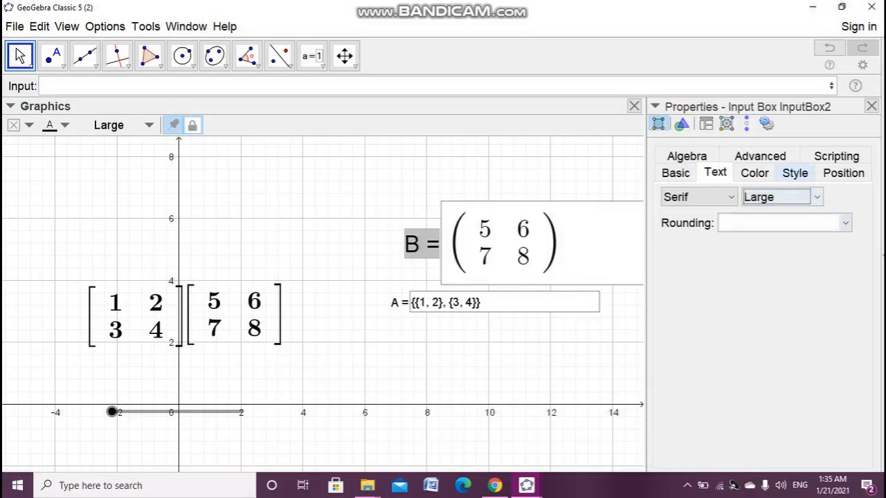
Step: Set input box B's length to 5 and its horizontal alignment to Center
{"action": "left_click", "coordinate": [795, 173]}
{"action": "left_click_drag", "start_coordinate": [774, 203], "coordinate": [758, 204]}
{"action": "type", "text": "5"}
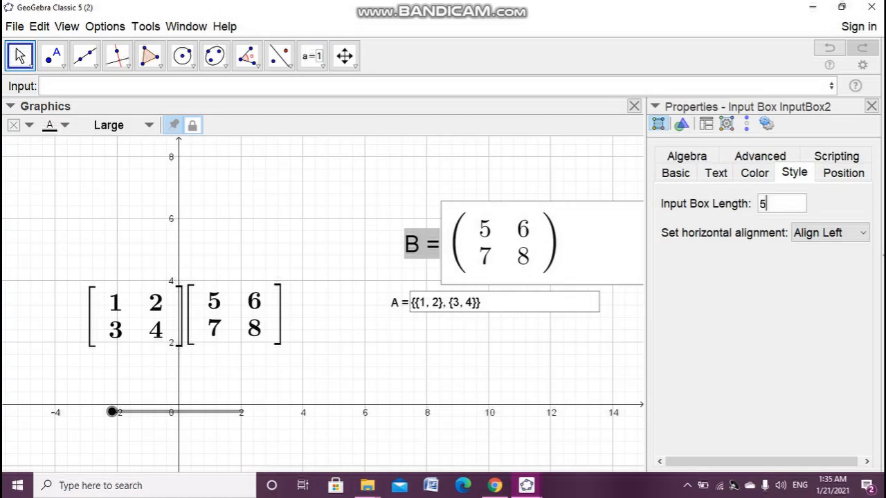
{"action": "key", "text": "Tab"}
{"action": "key", "text": "alt+Down"}
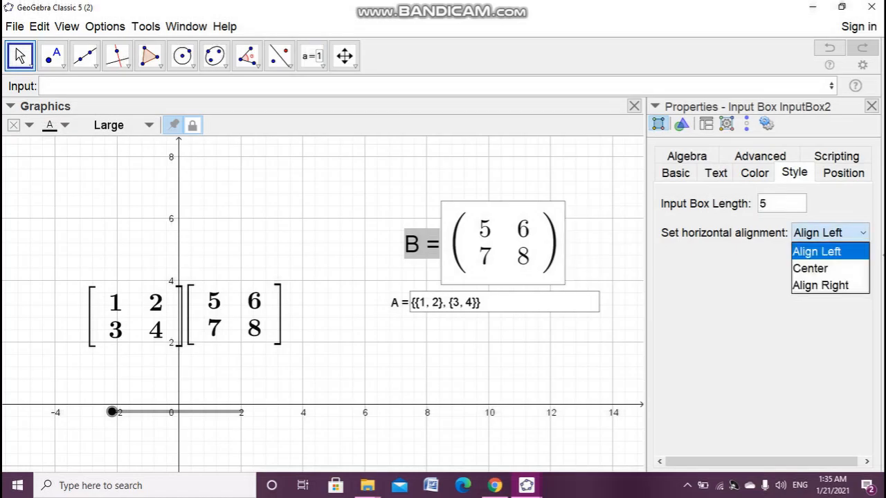
{"action": "key", "text": "Down"}
{"action": "key", "text": "Return"}
Step: Set input box A's length to 5 and its horizontal alignment to Center
{"action": "left_click", "coordinate": [495, 303]}
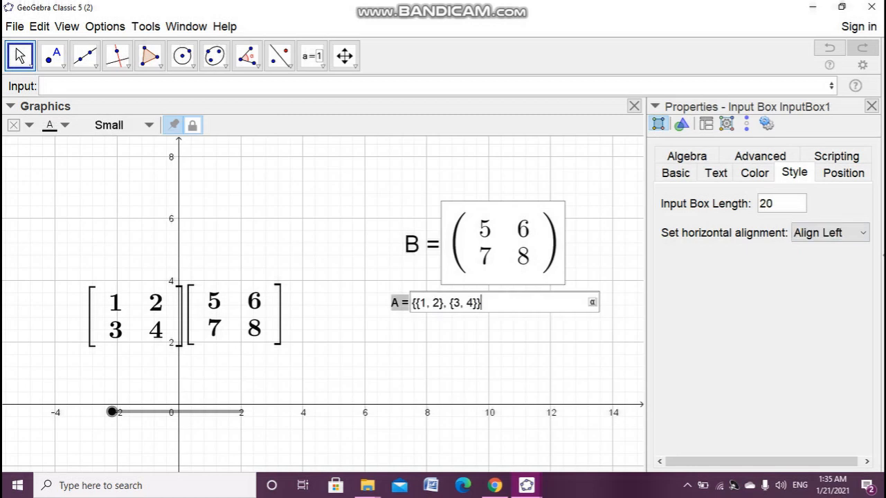
{"action": "left_click_drag", "start_coordinate": [774, 204], "coordinate": [759, 204]}
{"action": "type", "text": "5"}
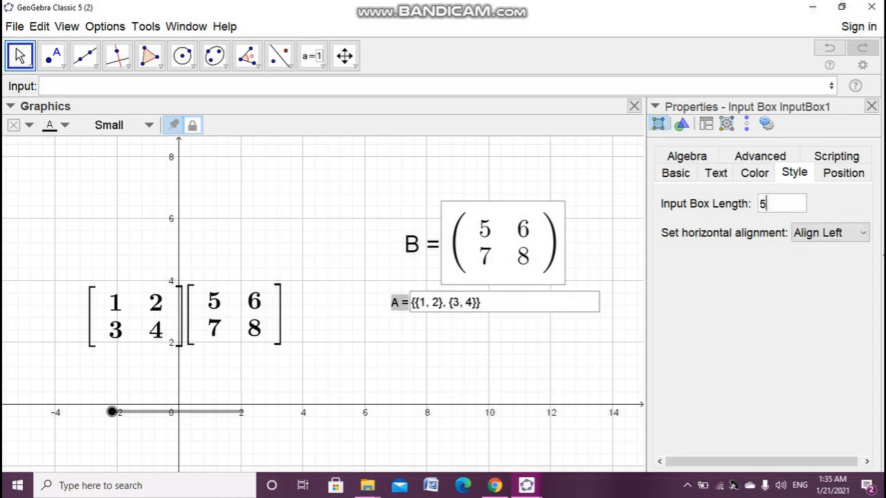
{"action": "key", "text": "Tab"}
{"action": "key", "text": "alt+Down"}
{"action": "key", "text": "Down"}
{"action": "key", "text": "Return"}
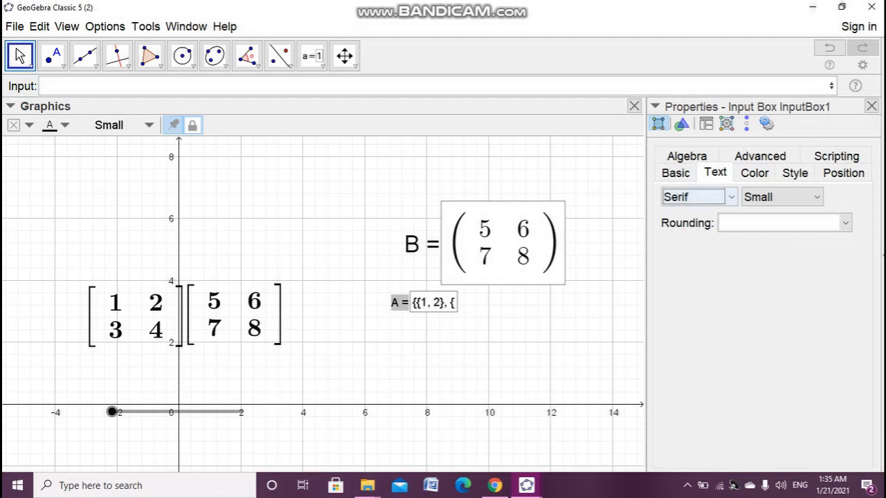
Step: Set input box A's text size to Large and make it symbolic
{"action": "key", "text": "Tab"}
{"action": "key", "text": "alt+Down"}
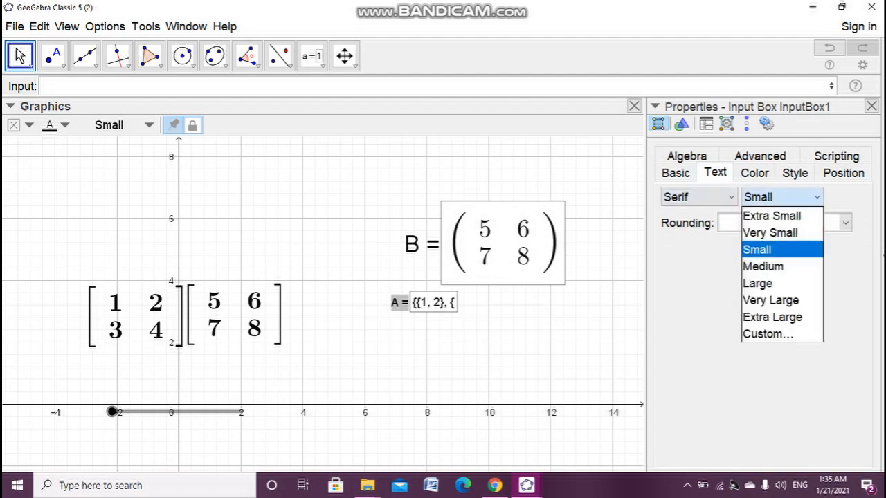
{"action": "key", "text": "Down"}
{"action": "key", "text": "Down"}
{"action": "left_click", "coordinate": [768, 284]}
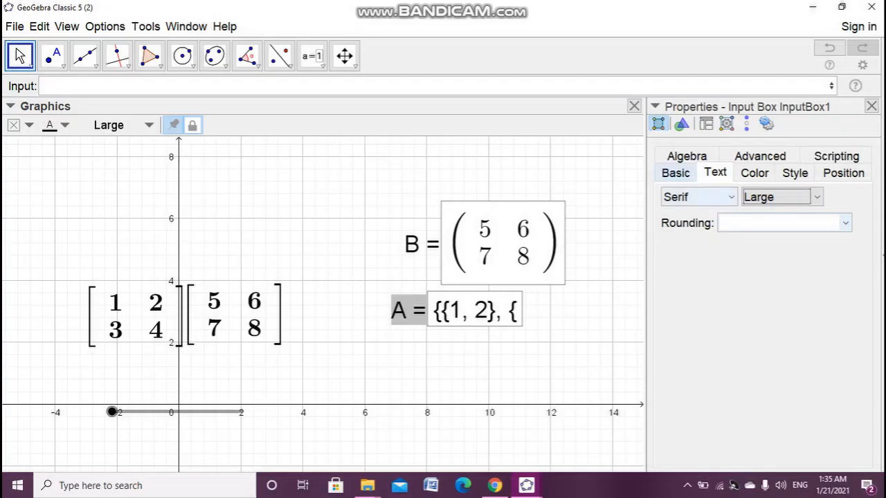
{"action": "left_click", "coordinate": [675, 173]}
{"action": "left_click", "coordinate": [687, 156]}
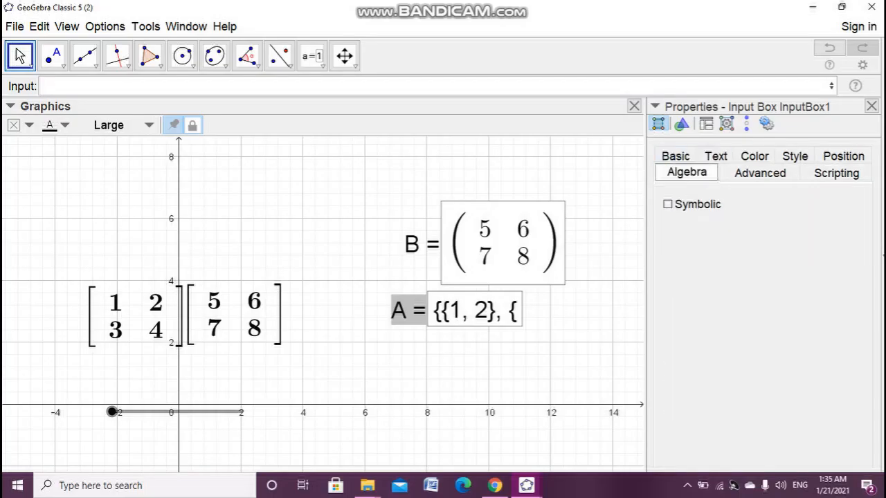
{"action": "left_click", "coordinate": [668, 204]}
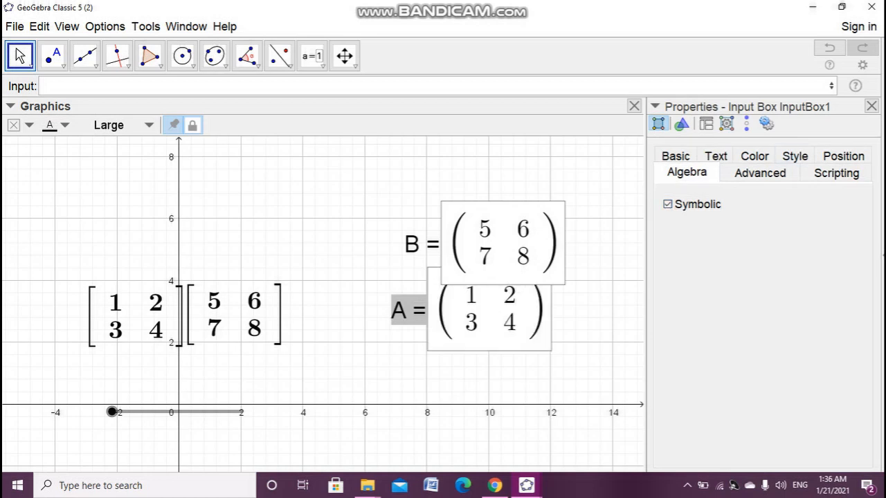
Step: Give input boxes A and B a yellow background and close the properties
{"action": "left_click", "coordinate": [720, 155]}
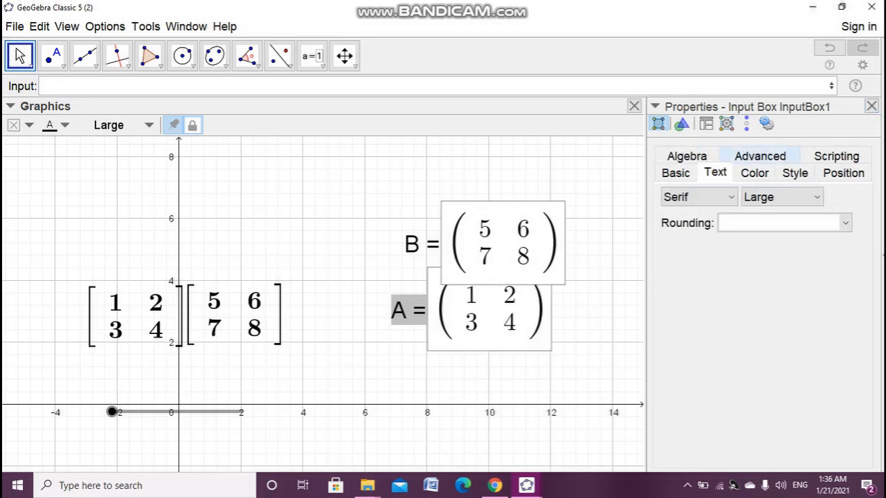
{"action": "left_click", "coordinate": [754, 173]}
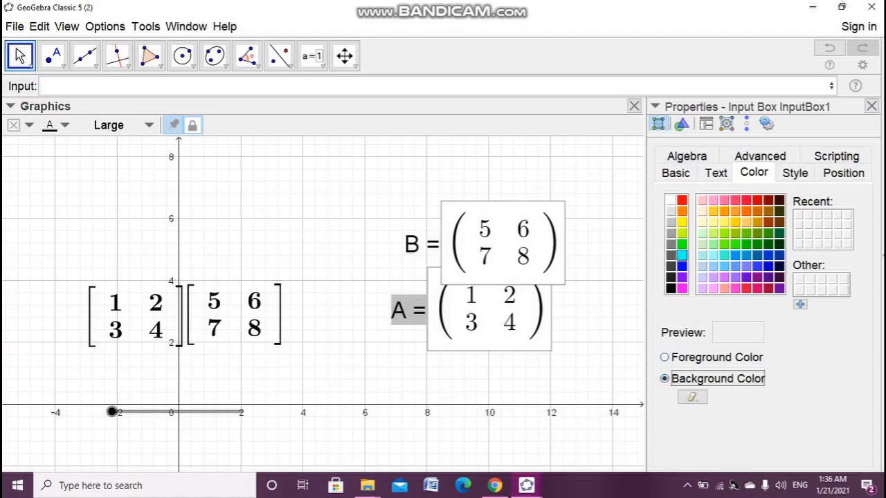
{"action": "left_click", "coordinate": [682, 221]}
{"action": "left_click", "coordinate": [542, 246]}
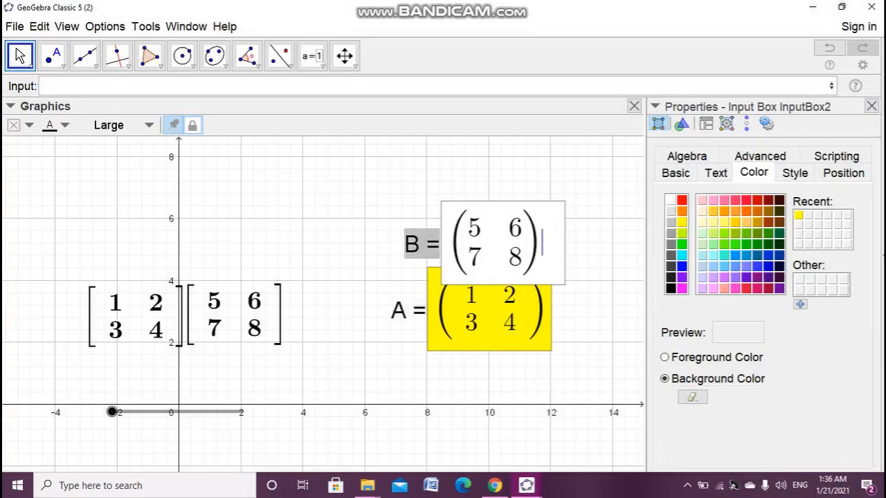
{"action": "left_click", "coordinate": [682, 221]}
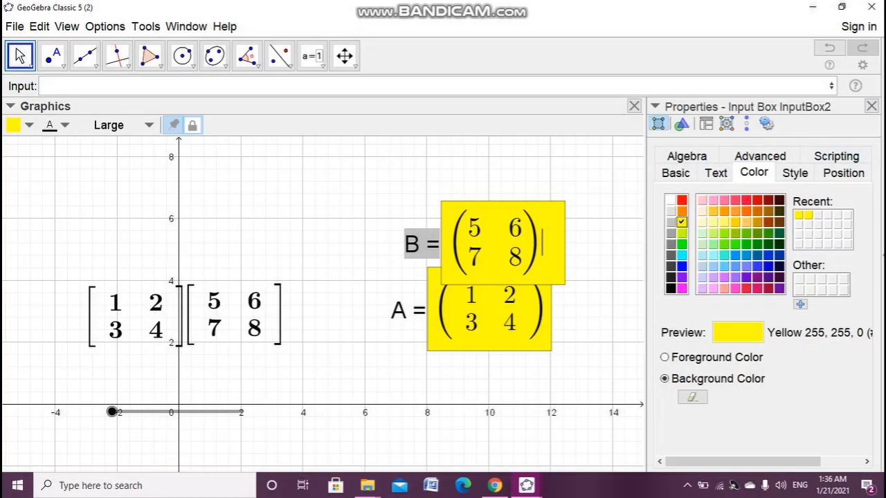
{"action": "left_click", "coordinate": [871, 106]}
{"action": "left_click", "coordinate": [665, 228]}
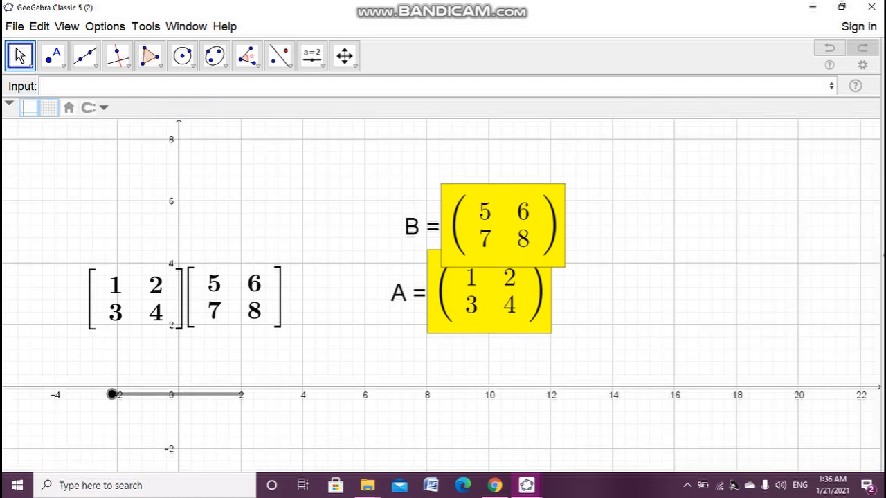
Step: Unfix input box B and move its caption to about x = 17, y = 4, clear of the matrices
{"action": "left_click", "coordinate": [422, 227]}
{"action": "key", "text": "Escape"}
{"action": "right_click", "coordinate": [422, 233]}
{"action": "left_click", "coordinate": [475, 284]}
{"action": "left_click_drag", "start_coordinate": [422, 228], "coordinate": [716, 273]}
Step: Unfix input box A and move it directly above input box B
{"action": "right_click", "coordinate": [398, 293]}
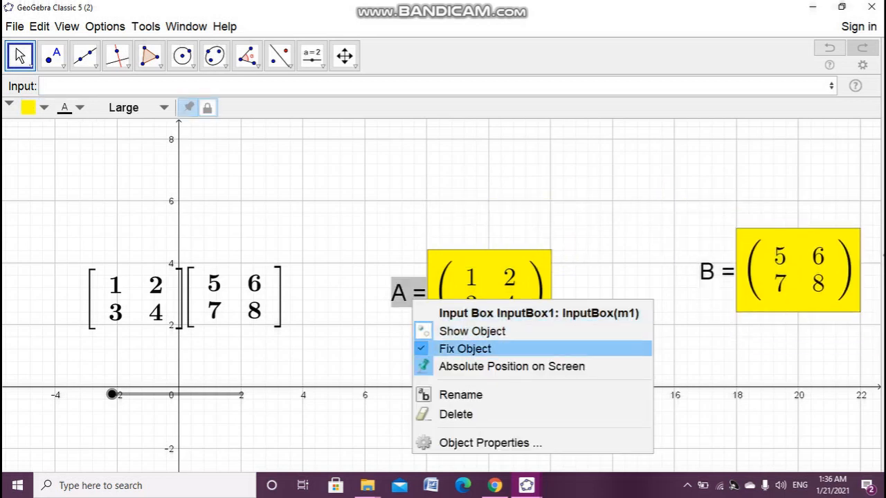
{"action": "left_click", "coordinate": [471, 348]}
{"action": "left_click_drag", "start_coordinate": [398, 293], "coordinate": [714, 172]}
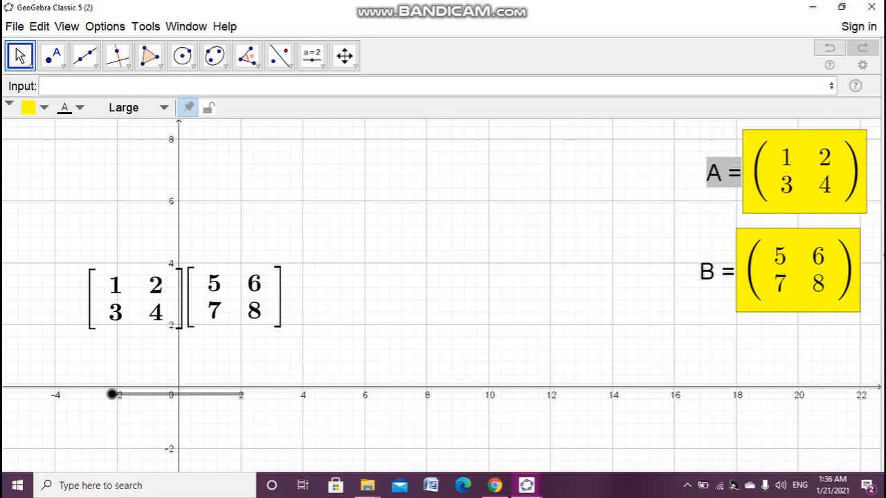
Step: Move slider t almost to its upper end to show the full product expansion and result matrix
{"action": "left_click", "coordinate": [620, 223]}
{"action": "left_click_drag", "start_coordinate": [112, 394], "coordinate": [229, 394]}
{"action": "left_click_drag", "start_coordinate": [230, 394], "coordinate": [237, 395]}
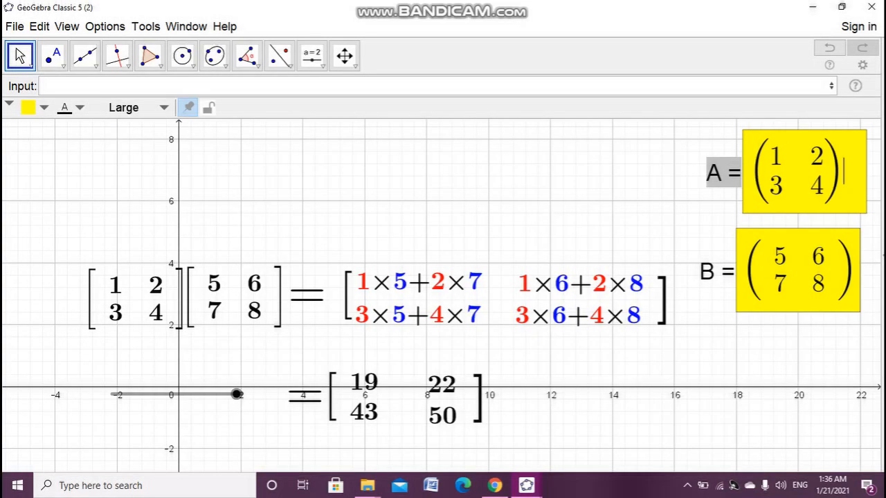
Step: Set input box A's text size to Medium
{"action": "left_click", "coordinate": [123, 107]}
{"action": "left_click", "coordinate": [116, 186]}
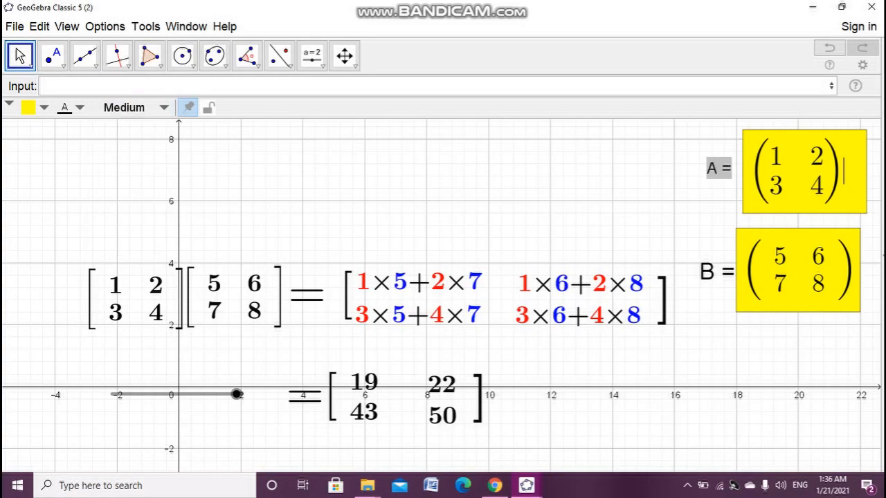
Step: Set input box B's text size to Medium and align input boxes A and B in a column at about x = 20
{"action": "left_click", "coordinate": [333, 191]}
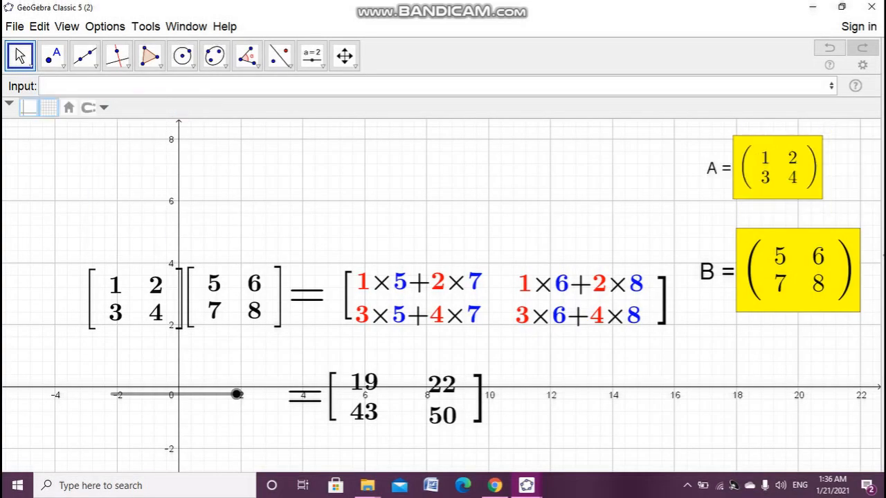
{"action": "left_click_drag", "start_coordinate": [717, 169], "coordinate": [744, 169]}
{"action": "left_click", "coordinate": [776, 271]}
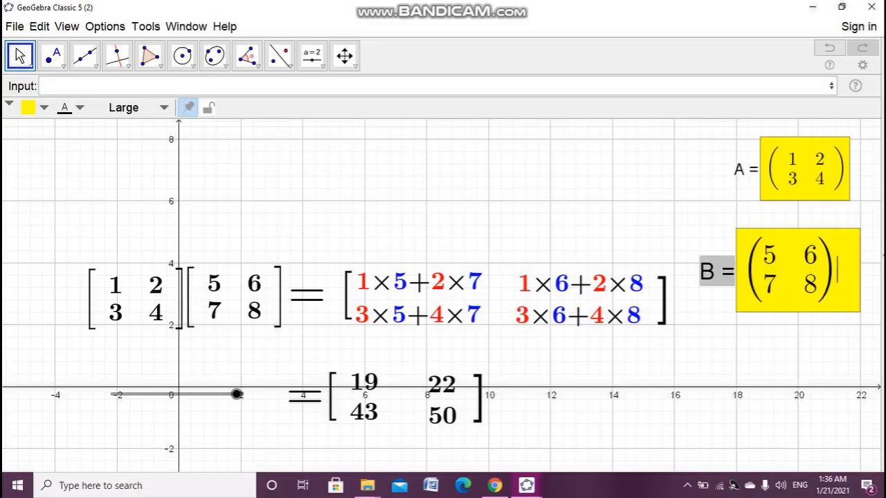
{"action": "left_click", "coordinate": [138, 107]}
{"action": "left_click", "coordinate": [116, 184]}
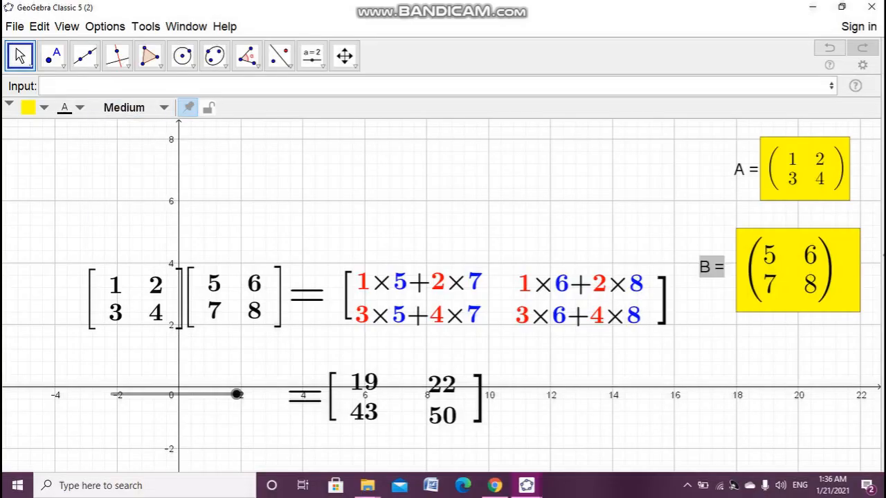
{"action": "left_click_drag", "start_coordinate": [712, 267], "coordinate": [749, 245]}
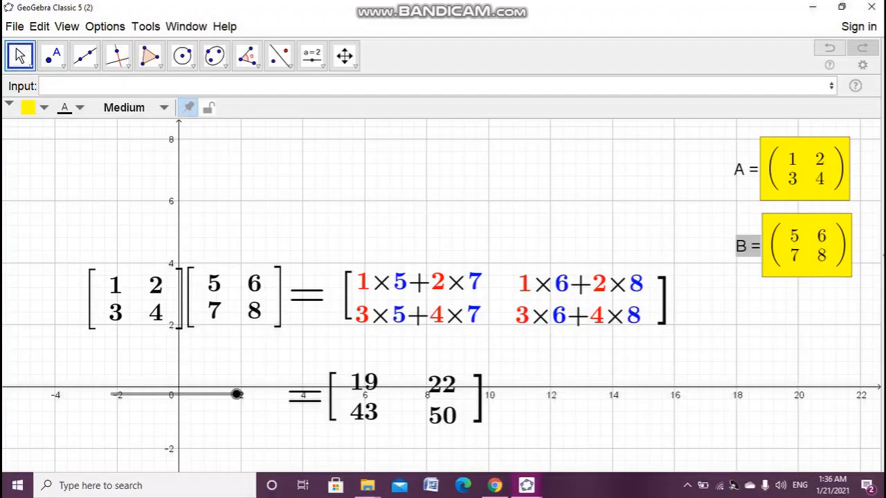
{"action": "left_click", "coordinate": [665, 214]}
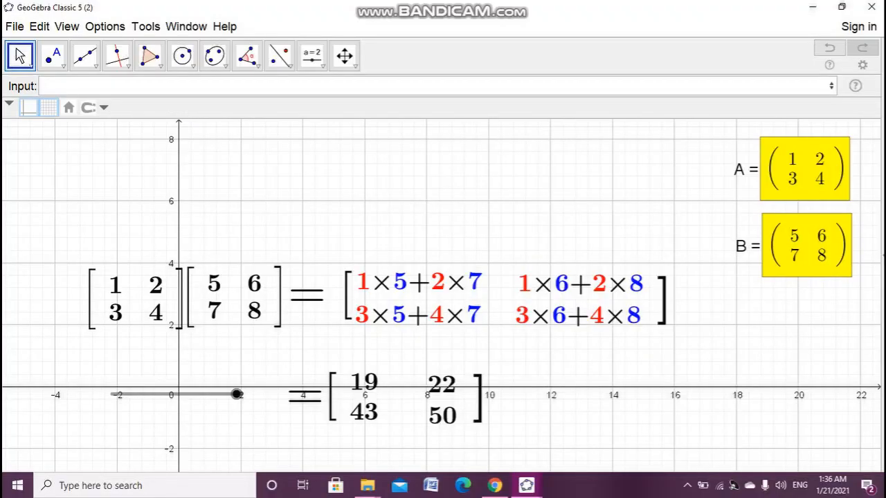
Step: Insert a new text object in the empty area above the matrix product
{"action": "left_click", "coordinate": [312, 55]}
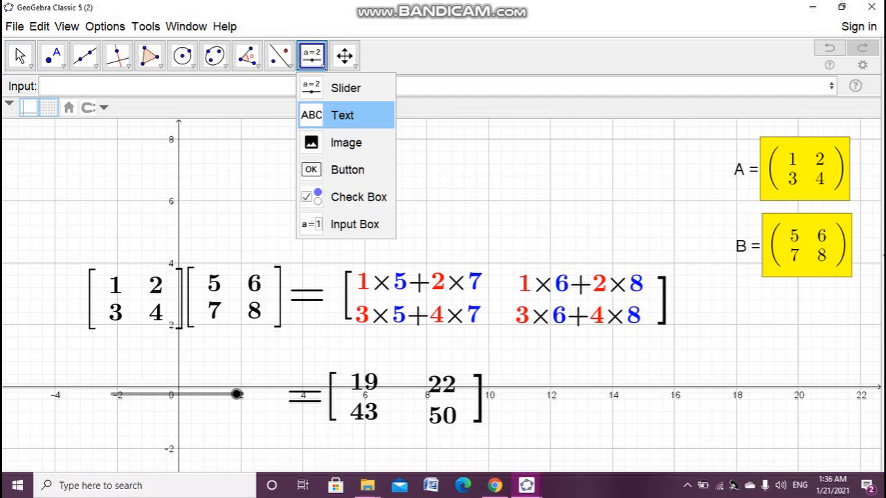
{"action": "left_click", "coordinate": [343, 116]}
{"action": "left_click", "coordinate": [457, 180]}
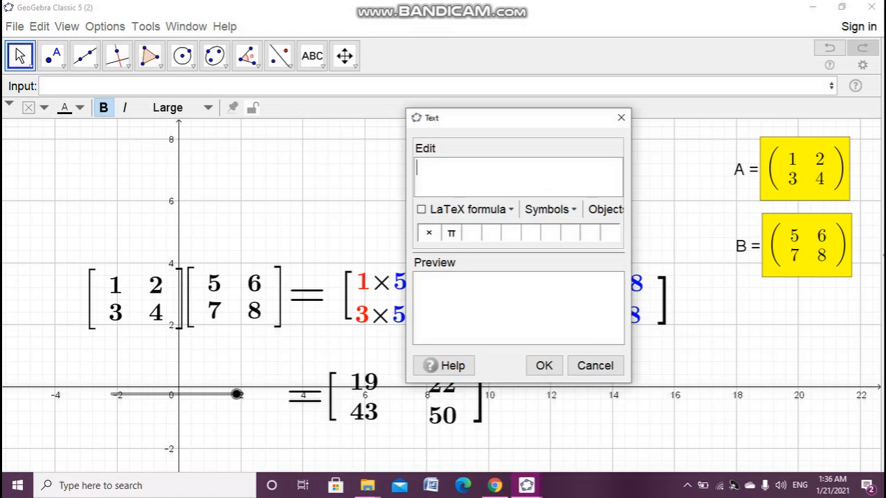
{"action": "type", "text": "Matrix"}
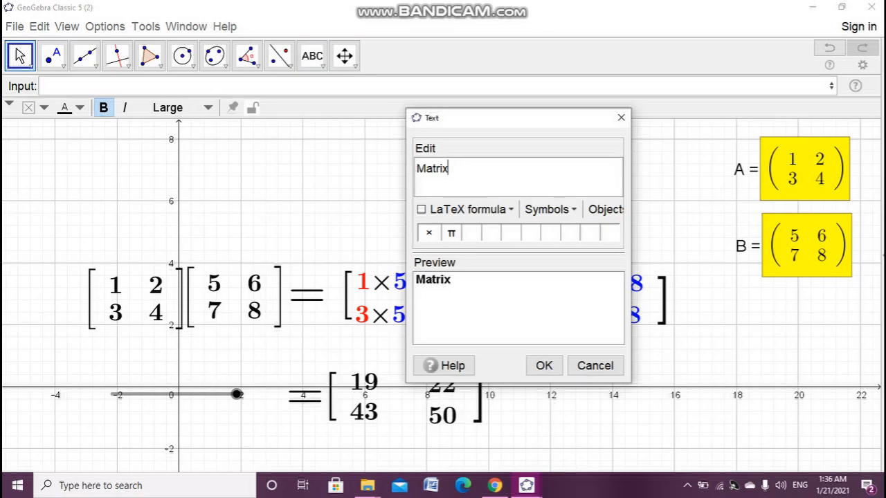
{"action": "key", "text": "BackSpace"}
{"action": "key", "text": "BackSpace"}
{"action": "key", "text": "BackSpace"}
{"action": "key", "text": "BackSpace"}
{"action": "key", "text": "BackSpace"}
{"action": "key", "text": "BackSpace"}
Step: Enter the LaTeX text "\text{Matrix A= ", add an object box containing m1, and continue with "and B ="
{"action": "type", "text": "\\t"}
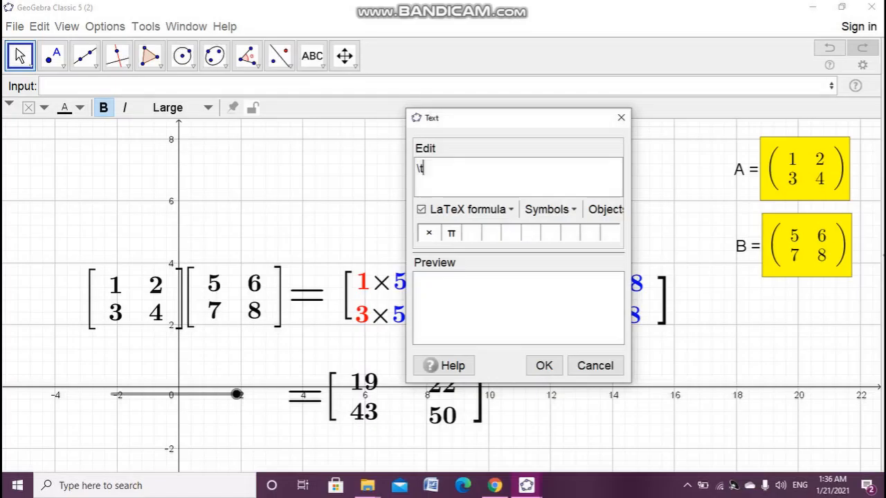
{"action": "type", "text": "ext{Matrix"}
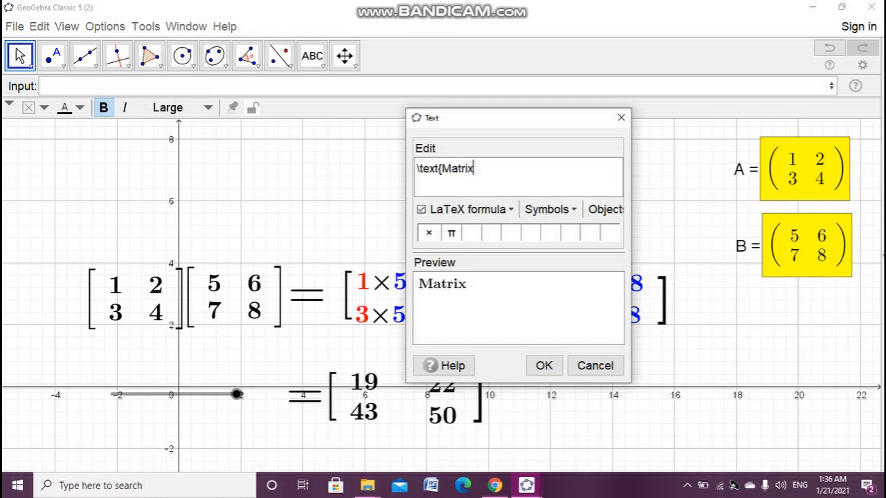
{"action": "type", "text": " A="}
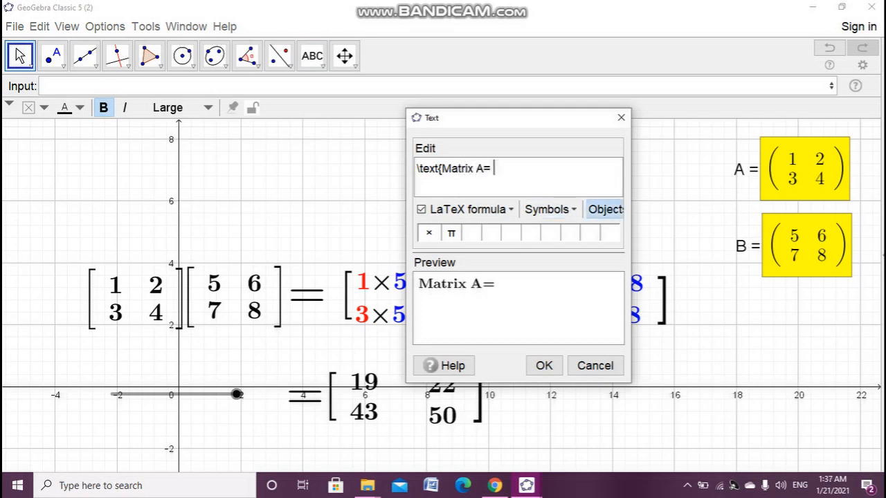
{"action": "left_click", "coordinate": [606, 209]}
{"action": "left_click", "coordinate": [594, 231]}
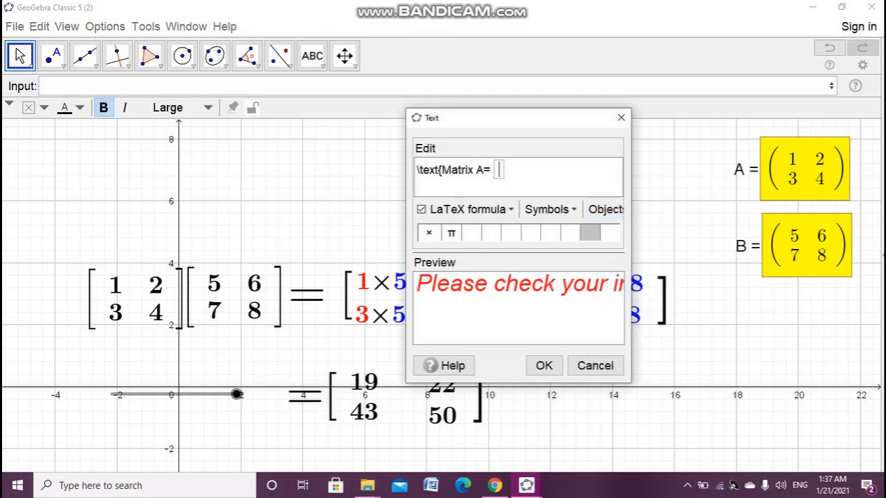
{"action": "type", "text": "m1"}
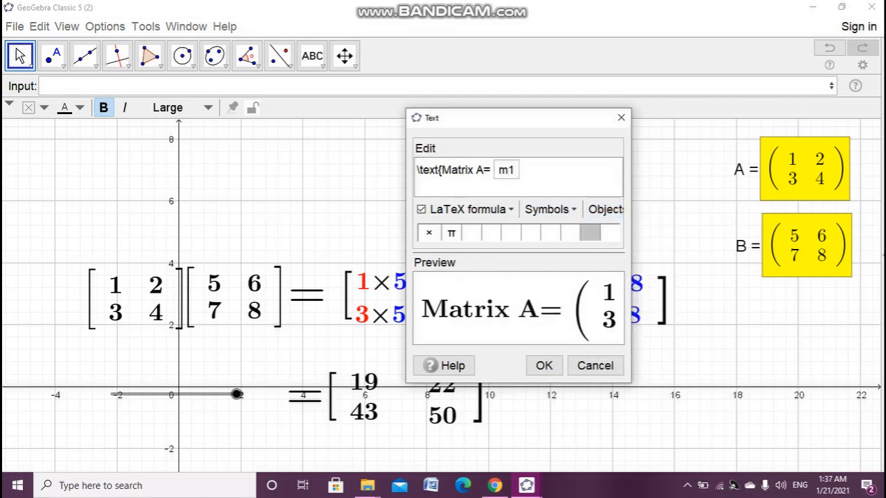
{"action": "left_click", "coordinate": [532, 172]}
{"action": "type", "text": "and"}
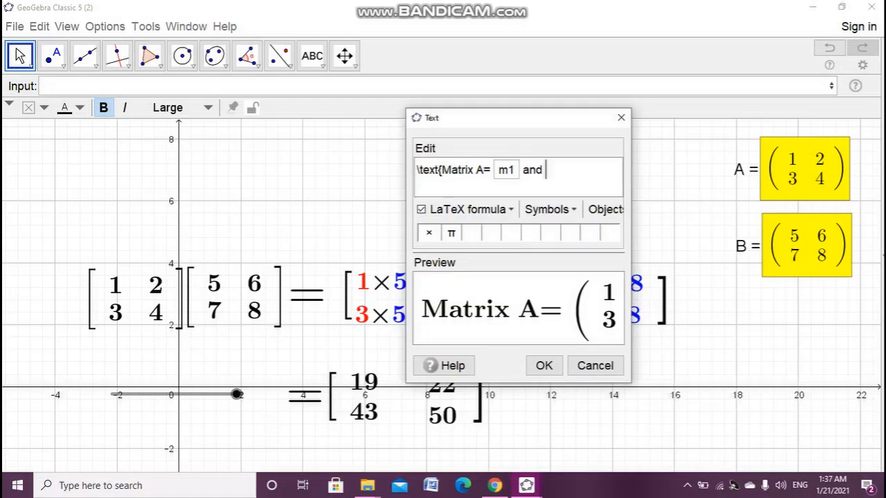
{"action": "type", "text": " B ="}
{"action": "left_click", "coordinate": [606, 209]}
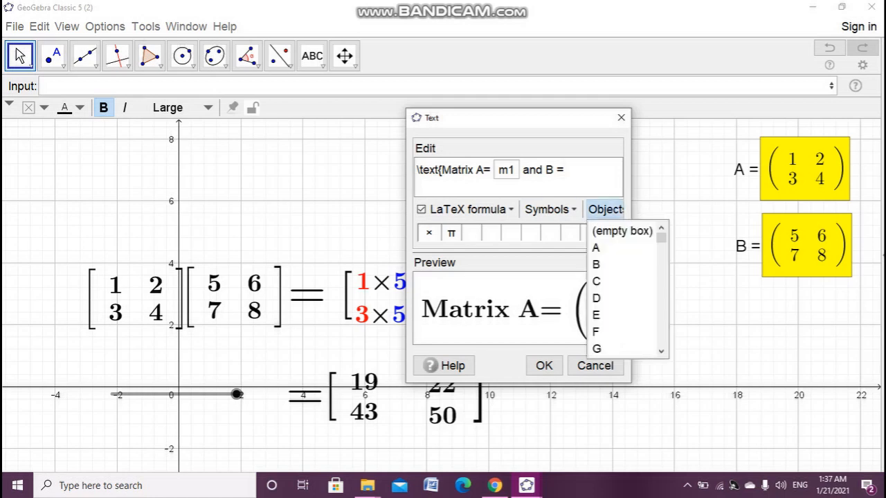
{"action": "left_click", "coordinate": [631, 247]}
{"action": "type", "text": "m2"}
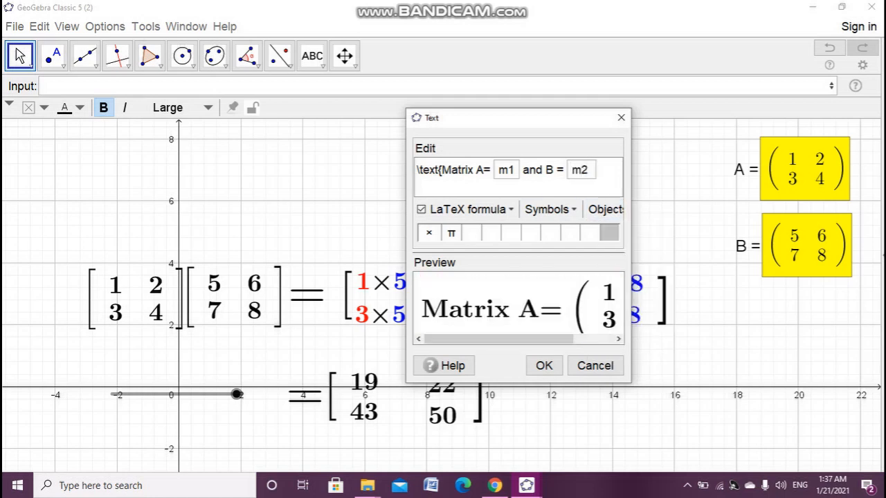
{"action": "key", "text": "BackSpace"}
{"action": "key", "text": "BackSpace"}
{"action": "key", "text": "BackSpace"}
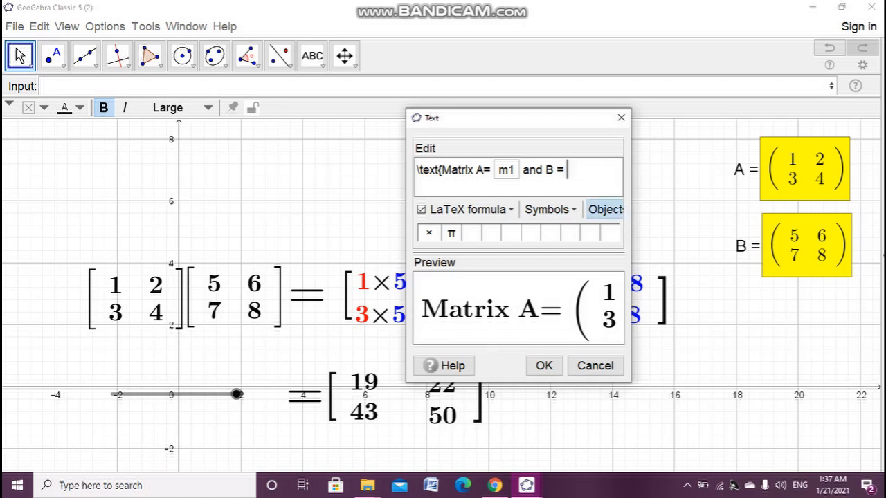
Step: Complete the text with an object box containing m2 and "find AB", and place it above the matrix product, clear of the input boxes
{"action": "left_click", "coordinate": [605, 209]}
{"action": "left_click", "coordinate": [620, 240]}
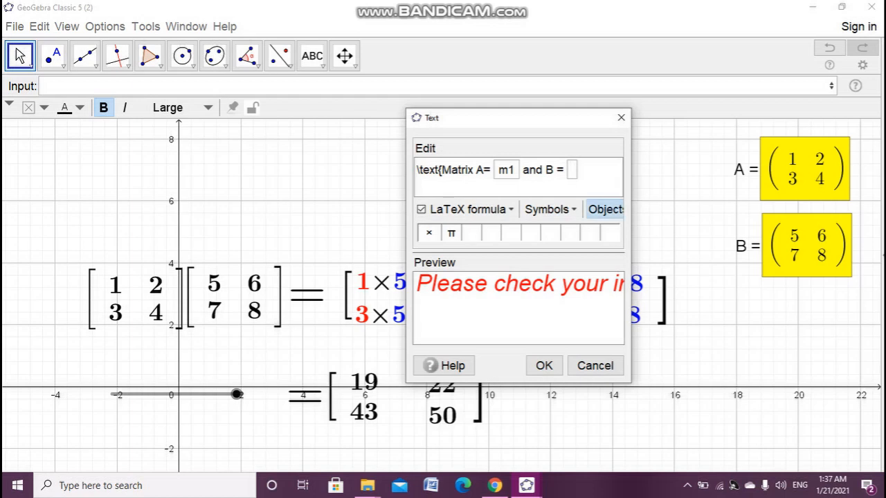
{"action": "type", "text": "m2"}
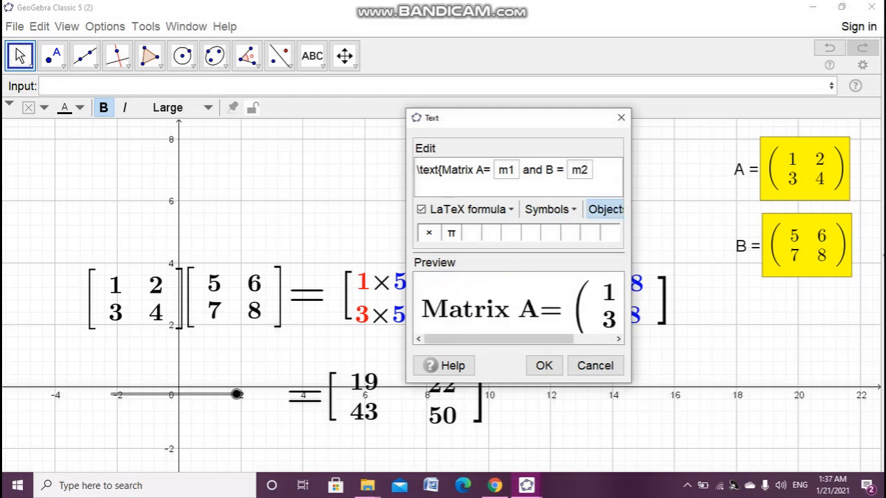
{"action": "left_click", "coordinate": [599, 170]}
{"action": "type", "text": "fin"}
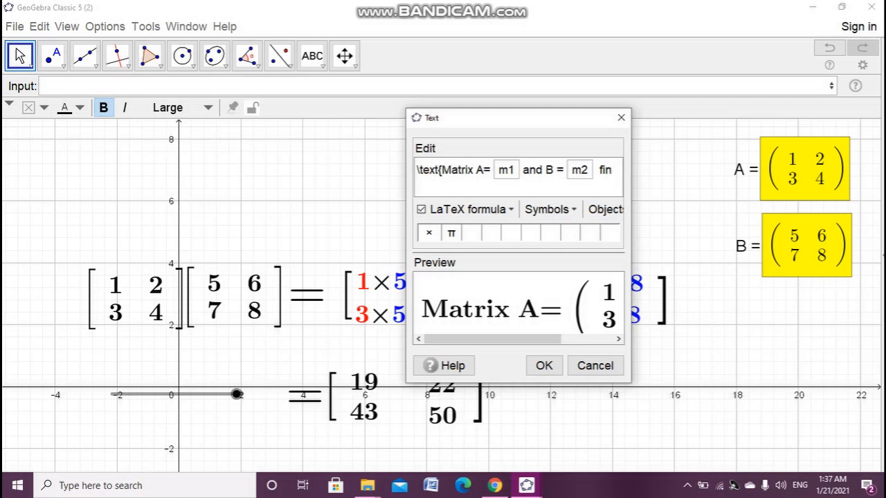
{"action": "type", "text": "d"}
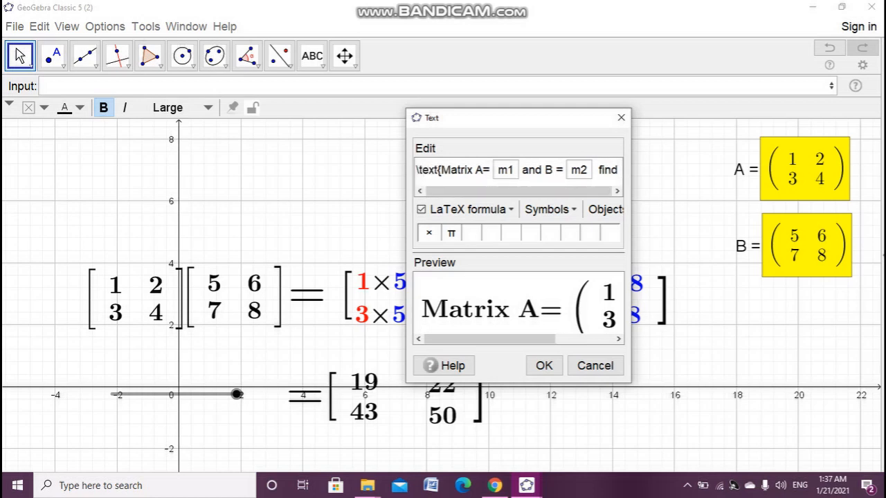
{"action": "type", "text": " AB"}
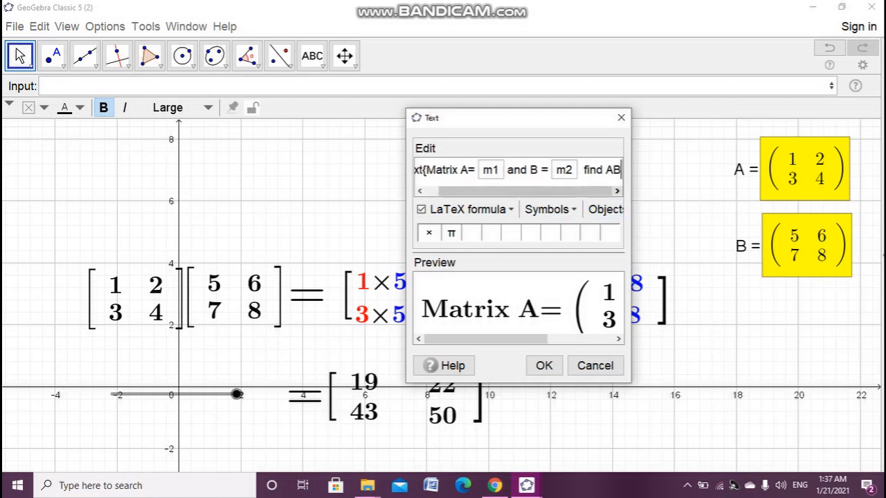
{"action": "left_click", "coordinate": [544, 366]}
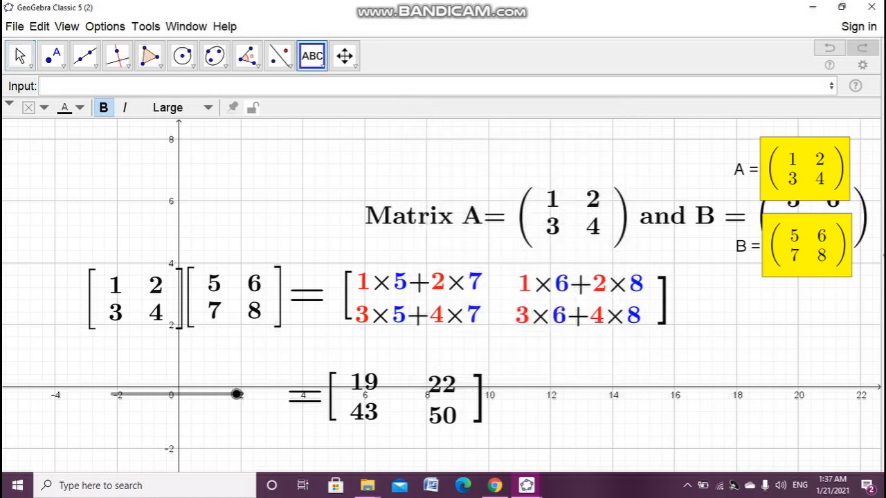
{"action": "left_click_drag", "start_coordinate": [527, 218], "coordinate": [224, 178]}
{"action": "left_click", "coordinate": [208, 108]}
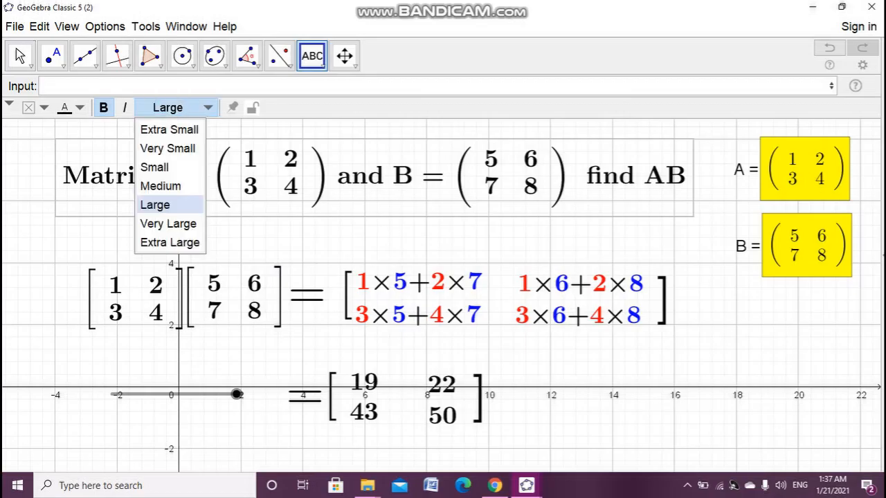
{"action": "left_click", "coordinate": [155, 168]}
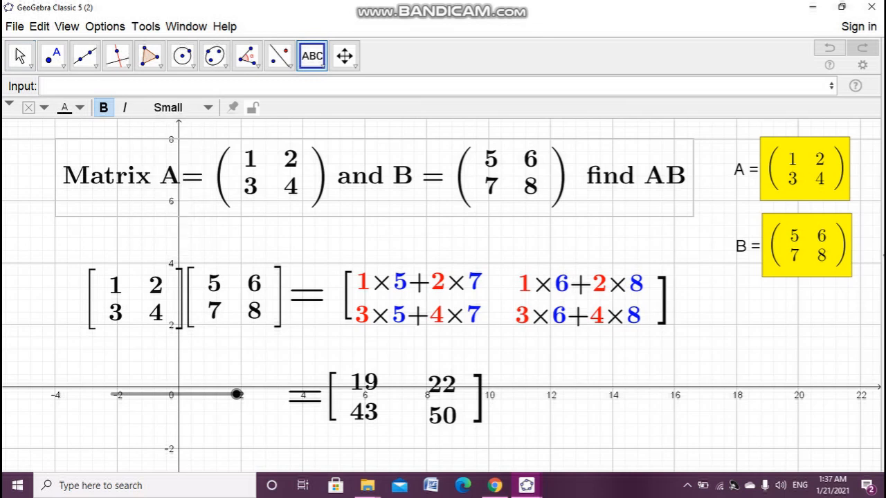
{"action": "left_click", "coordinate": [415, 239]}
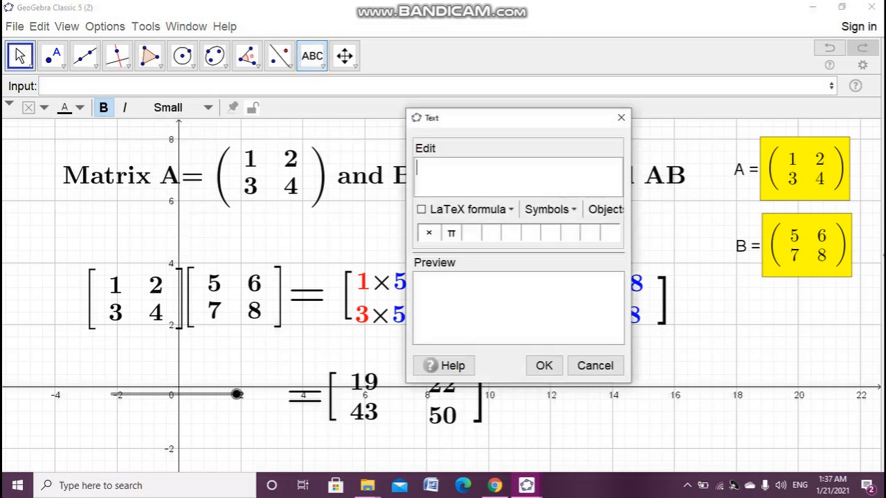
{"action": "left_click", "coordinate": [621, 117]}
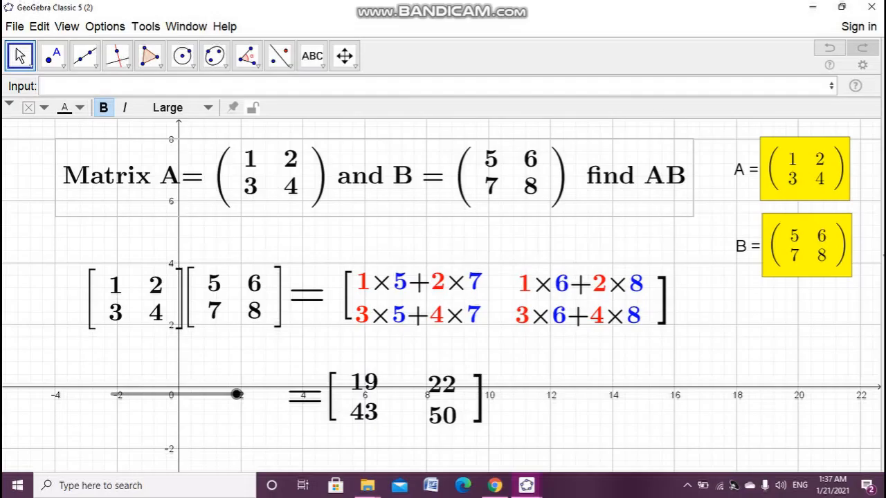
Step: Set the "Matrix A ... find AB" text to size Small and center it above the matrix product at about y = 7
{"action": "left_click", "coordinate": [207, 108]}
{"action": "left_click", "coordinate": [156, 167]}
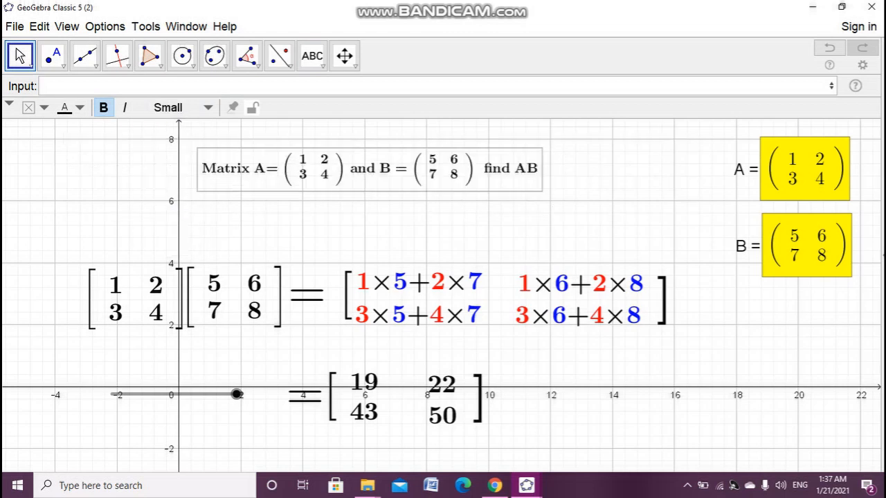
{"action": "left_click_drag", "start_coordinate": [370, 169], "coordinate": [419, 168]}
{"action": "left_click", "coordinate": [422, 229]}
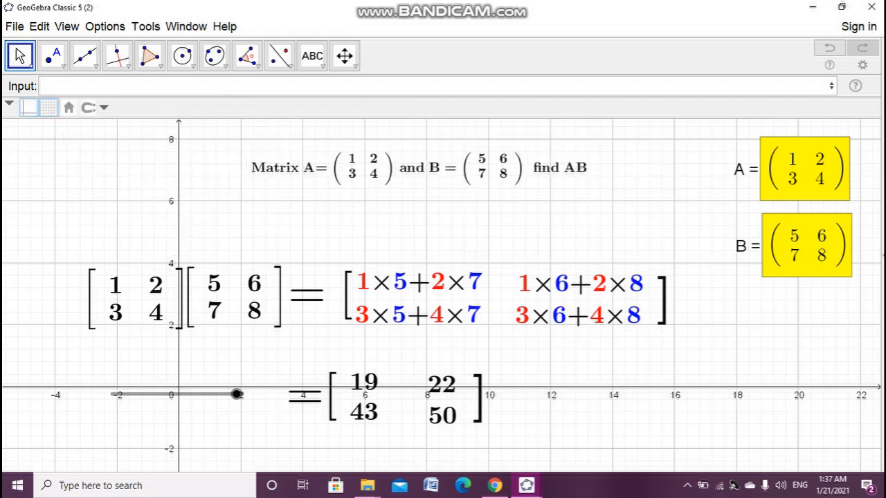
{"action": "left_click_drag", "start_coordinate": [419, 168], "coordinate": [380, 174]}
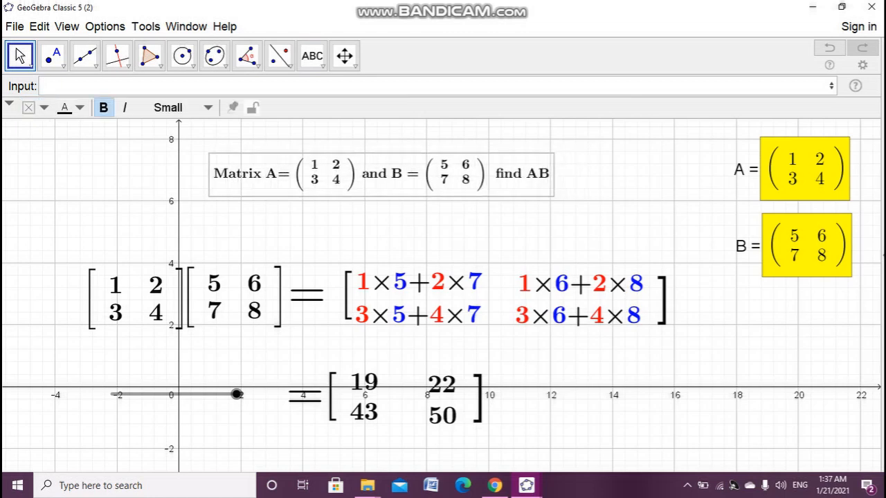
Step: Hide the axes and grid, and place slider t, set to its upper end, below the matrix product
{"action": "mouse_move", "coordinate": [236, 395]}
{"action": "left_mouse_down"}
{"action": "mouse_move", "coordinate": [131, 394]}
{"action": "mouse_move", "coordinate": [241, 395]}
{"action": "left_mouse_up"}
{"action": "left_click", "coordinate": [556, 212]}
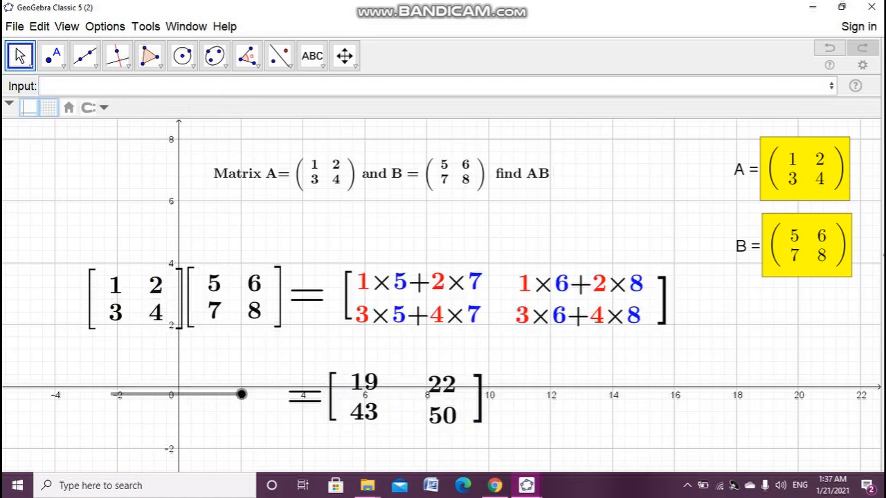
{"action": "right_click", "coordinate": [555, 212]}
{"action": "left_click", "coordinate": [594, 267]}
{"action": "right_click", "coordinate": [561, 203]}
{"action": "left_click", "coordinate": [599, 242]}
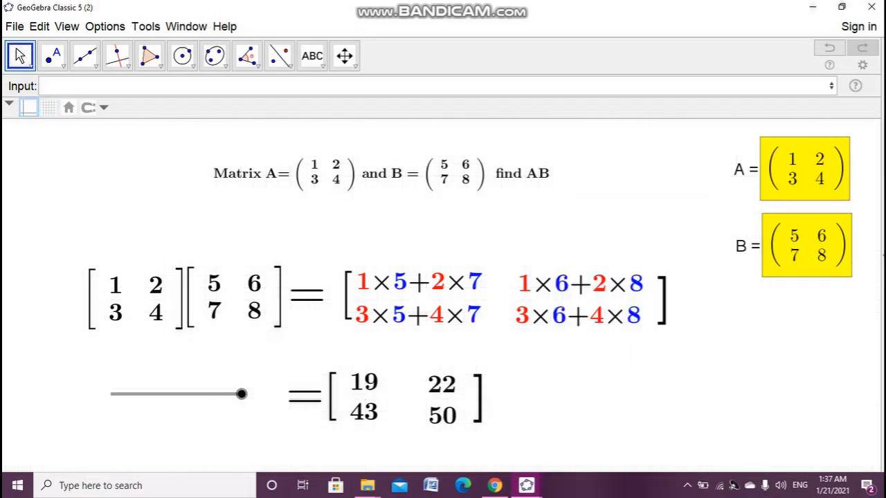
{"action": "left_click_drag", "start_coordinate": [181, 395], "coordinate": [174, 440]}
Step: Insert the reset-removebg-preview image from Downloads and shrink it to a small button below the matrix B input box
{"action": "left_click", "coordinate": [322, 65]}
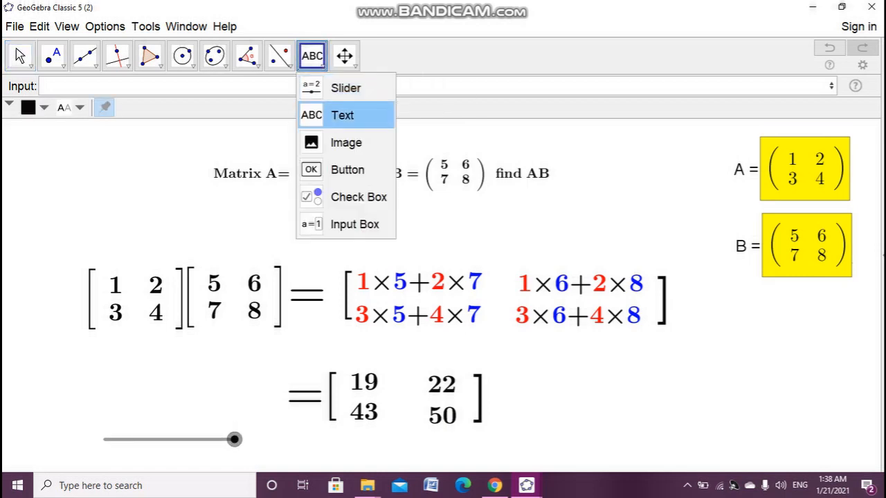
{"action": "left_click", "coordinate": [346, 115]}
{"action": "left_click", "coordinate": [332, 225]}
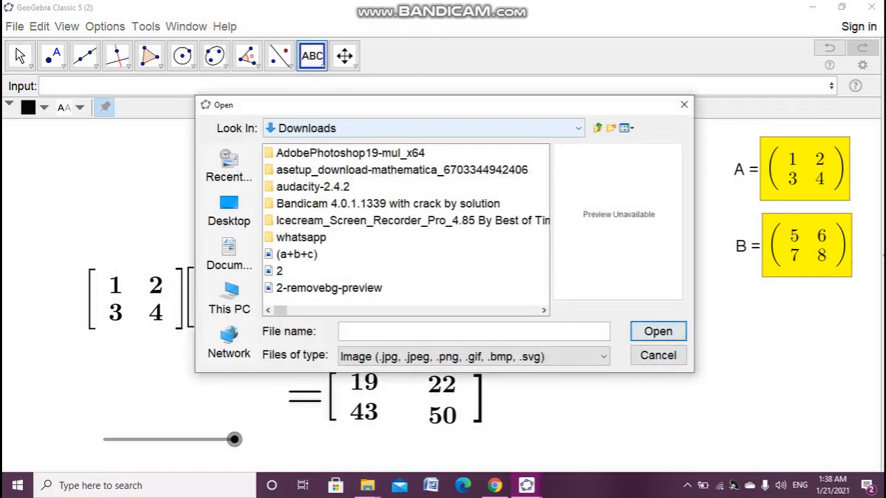
{"action": "scroll", "coordinate": [407, 228], "scroll_direction": "down", "scroll_amount": 19}
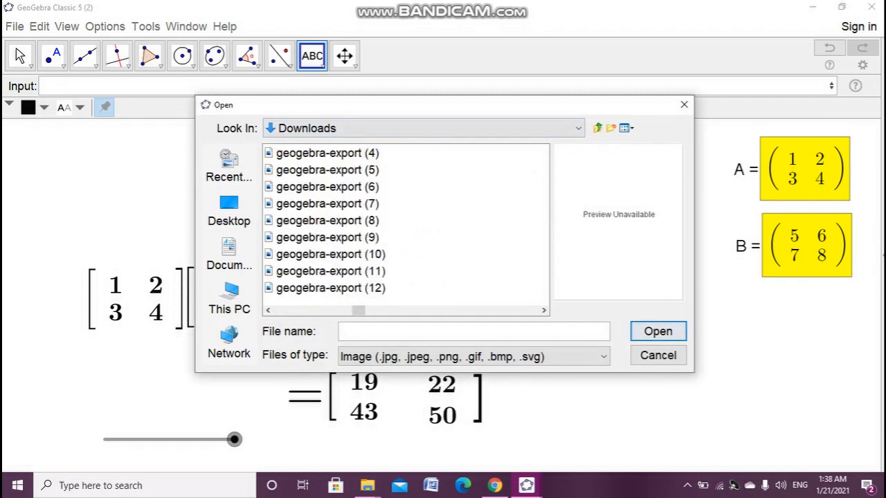
{"action": "scroll", "coordinate": [406, 229], "scroll_direction": "up", "scroll_amount": 2}
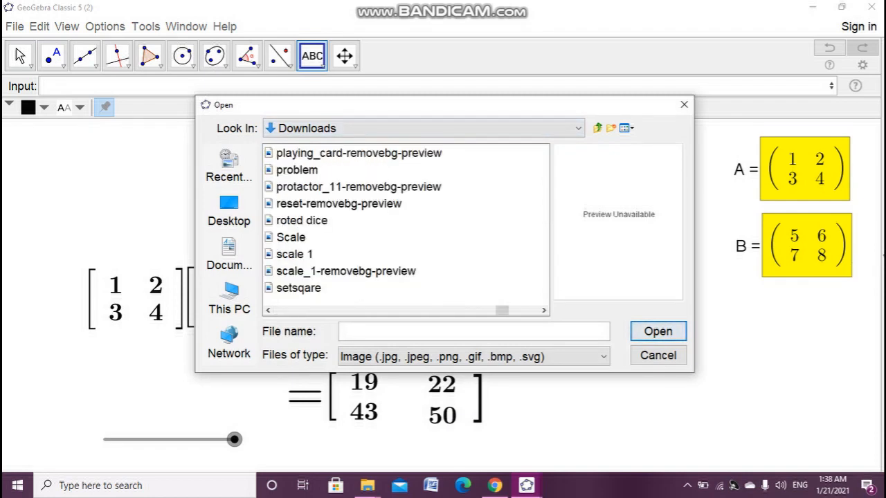
{"action": "scroll", "coordinate": [406, 228], "scroll_direction": "up", "scroll_amount": 2}
{"action": "scroll", "coordinate": [407, 229], "scroll_direction": "down", "scroll_amount": 2}
{"action": "scroll", "coordinate": [406, 229], "scroll_direction": "down", "scroll_amount": 1}
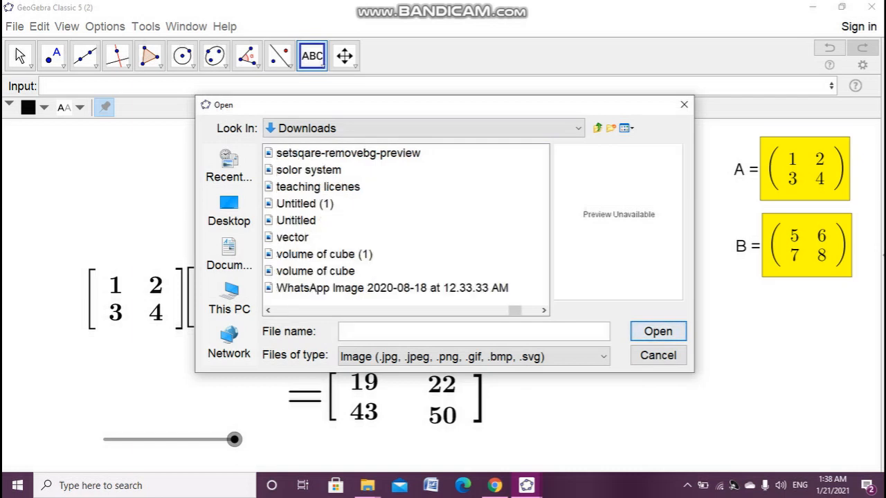
{"action": "scroll", "coordinate": [406, 229], "scroll_direction": "up", "scroll_amount": 1}
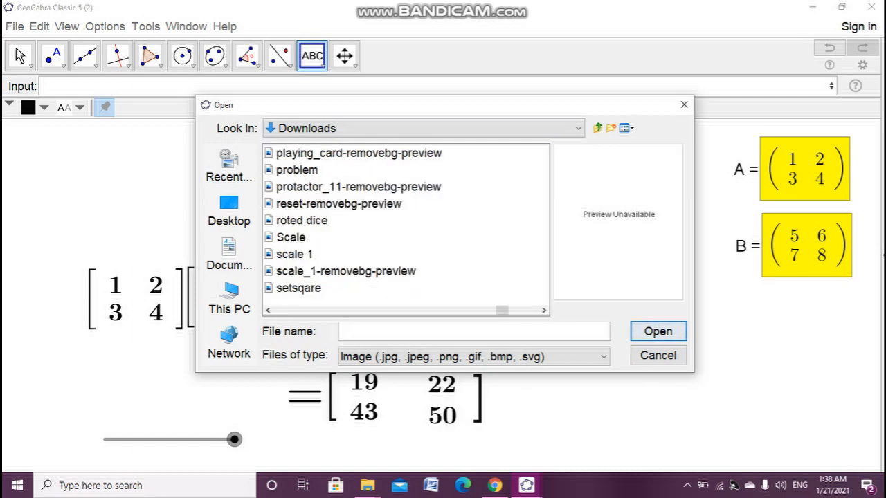
{"action": "left_click", "coordinate": [338, 204]}
{"action": "left_click", "coordinate": [658, 331]}
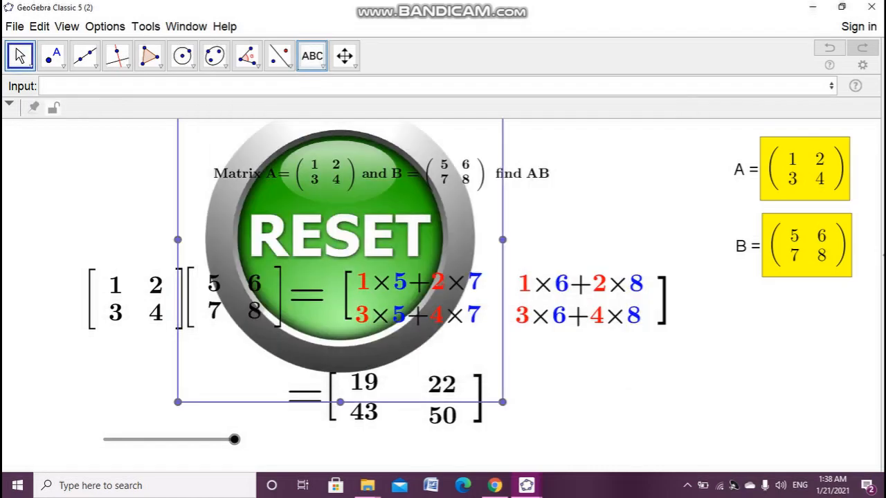
{"action": "left_click_drag", "start_coordinate": [178, 402], "coordinate": [690, 418]}
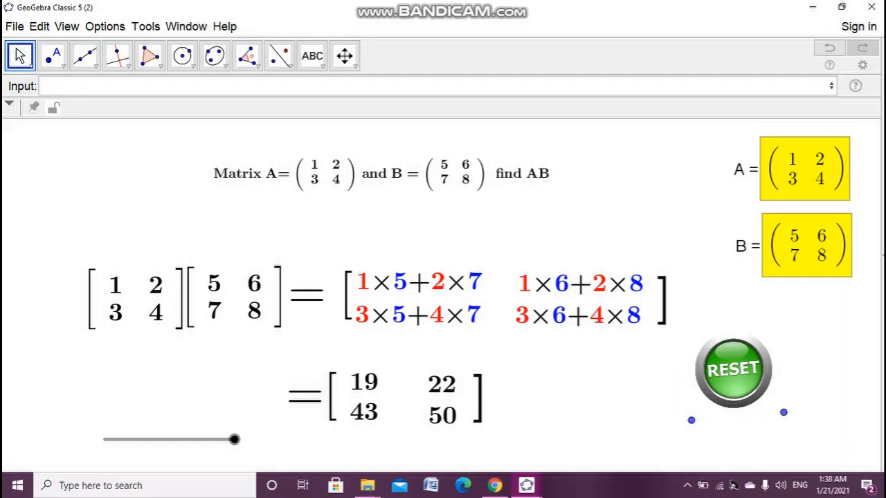
Step: Show the grid and the axes in the graphics view
{"action": "right_click", "coordinate": [564, 364]}
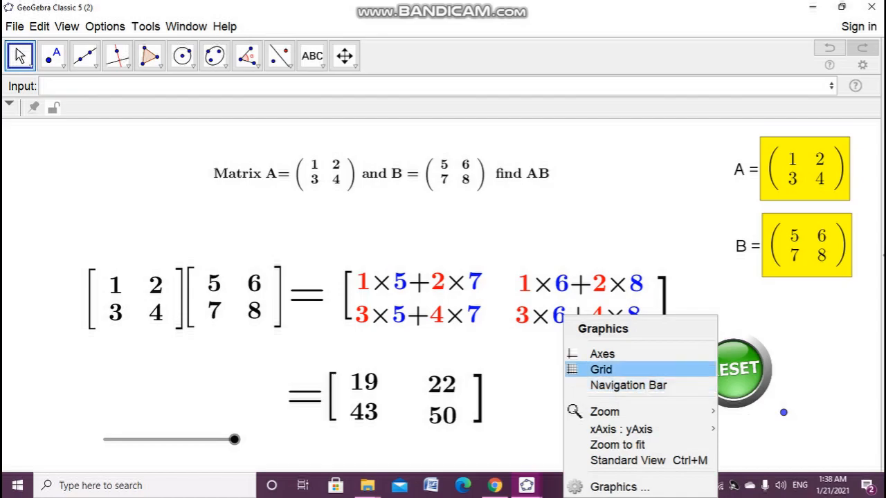
{"action": "left_click", "coordinate": [588, 369]}
{"action": "right_click", "coordinate": [552, 370]}
{"action": "left_click", "coordinate": [588, 355]}
Step: Resize the RESET image to 2 units wide and place its lower corners at (18, -2) and (20, -2)
{"action": "left_click_drag", "start_coordinate": [734, 369], "coordinate": [716, 336]}
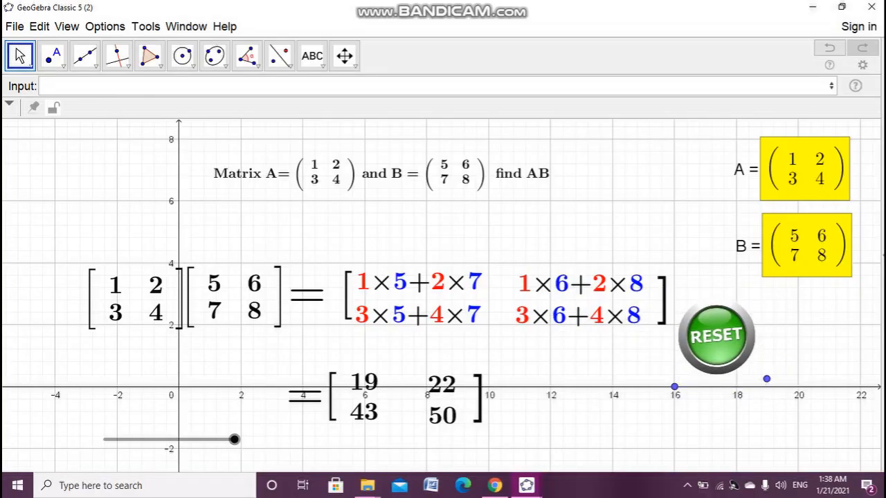
{"action": "left_click_drag", "start_coordinate": [766, 378], "coordinate": [767, 417]}
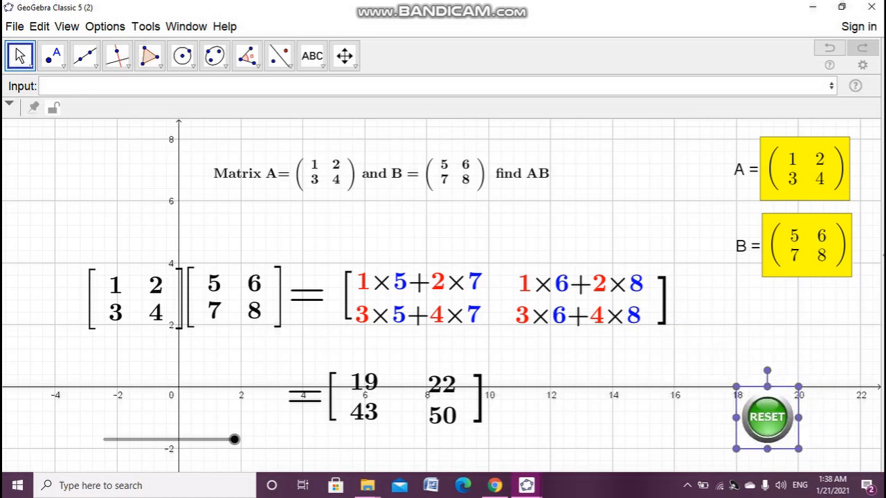
{"action": "key", "text": "Escape"}
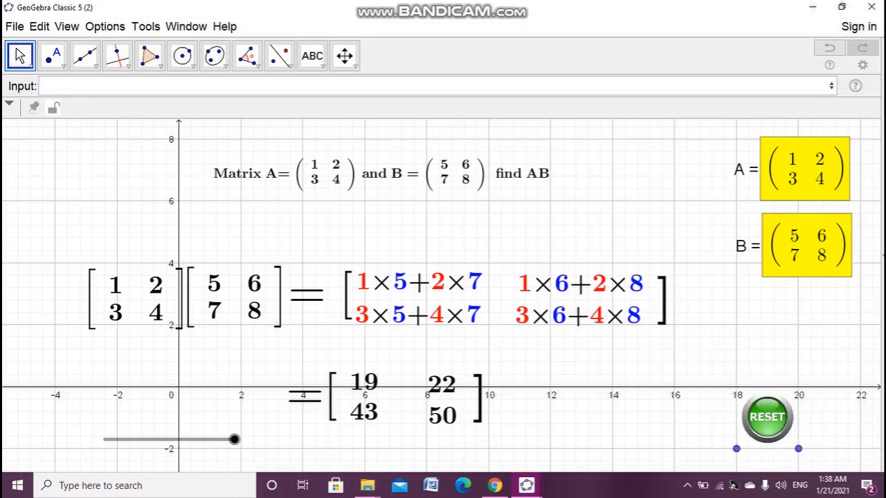
Step: Insert the orange "Done" button image, 42488720-text-done-button-3d-render-removebg-preview, from Downloads
{"action": "left_click", "coordinate": [312, 56]}
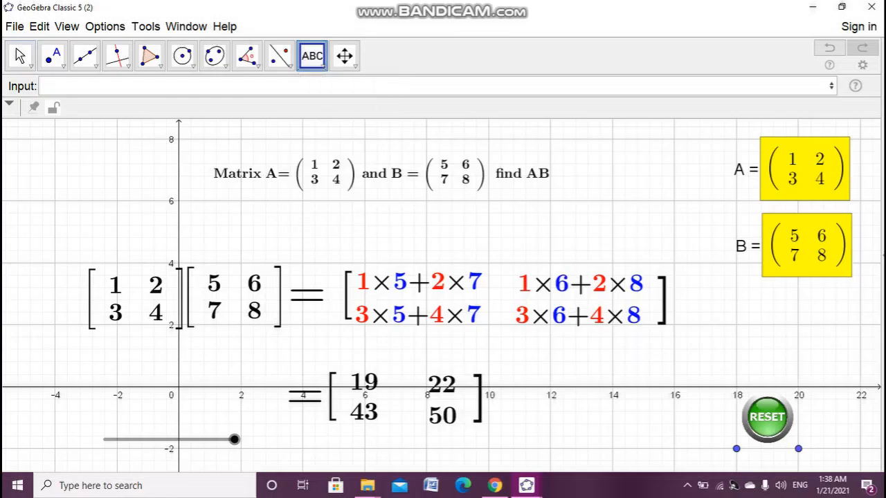
{"action": "scroll", "coordinate": [406, 230], "scroll_direction": "up", "scroll_amount": 10}
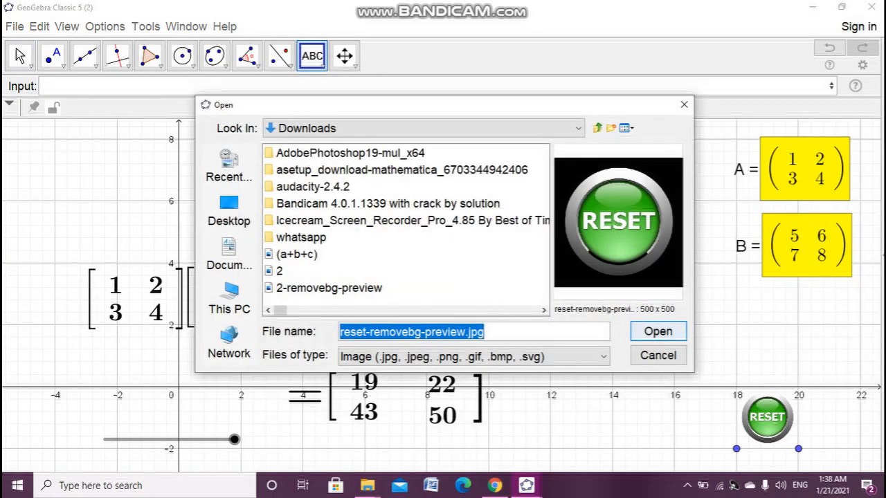
{"action": "scroll", "coordinate": [406, 230], "scroll_direction": "down", "scroll_amount": 1}
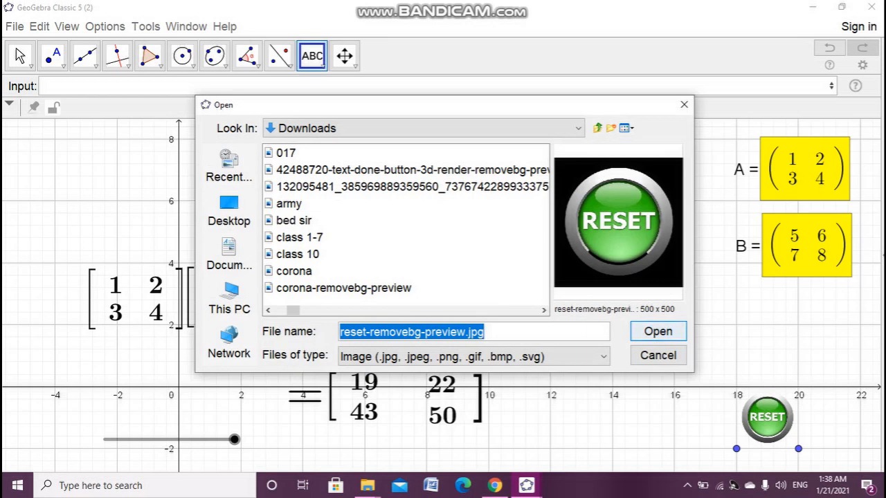
{"action": "left_click", "coordinate": [406, 171]}
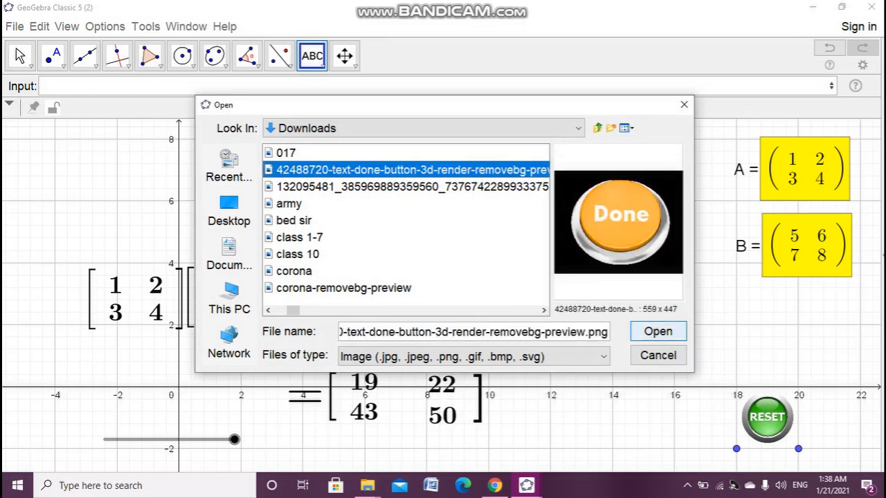
{"action": "left_click", "coordinate": [658, 332]}
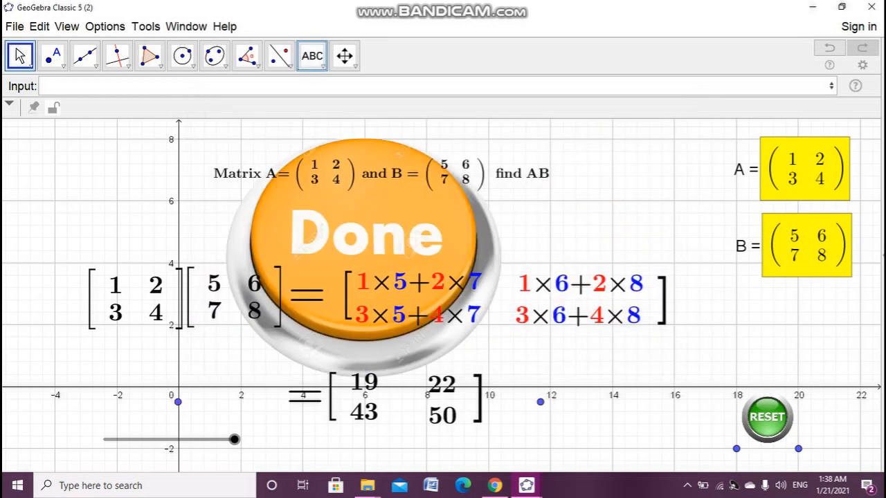
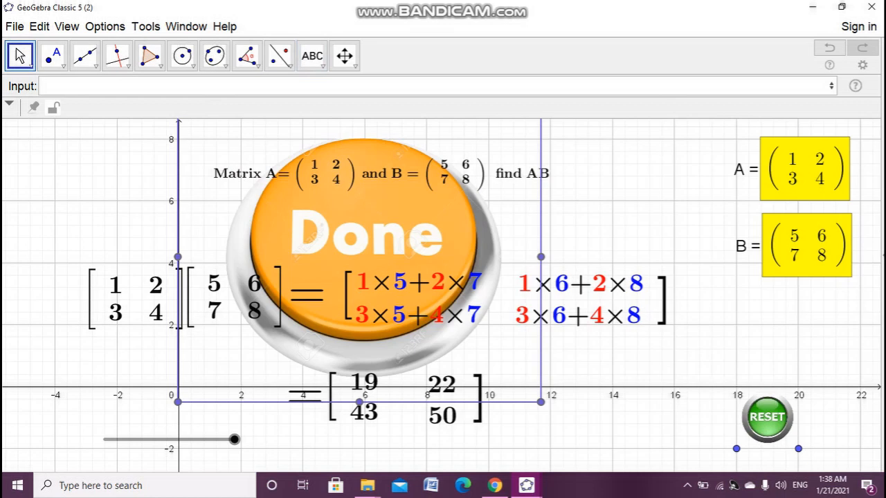
Step: Shrink the Done image to 2 units wide and place its lower corners at (-4, 6) and (-2, 6)
{"action": "left_click_drag", "start_coordinate": [235, 439], "coordinate": [229, 440]}
{"action": "left_click_drag", "start_coordinate": [178, 403], "coordinate": [470, 411]}
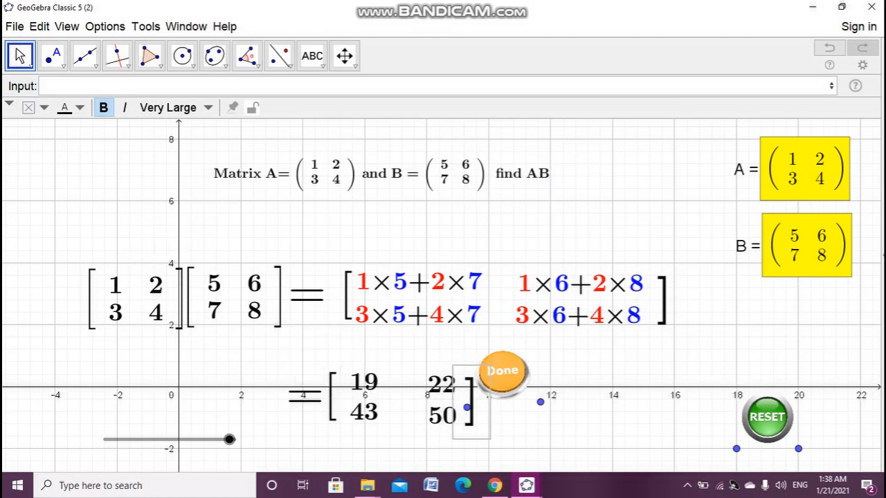
{"action": "left_click_drag", "start_coordinate": [503, 371], "coordinate": [90, 164]}
{"action": "left_click_drag", "start_coordinate": [128, 195], "coordinate": [117, 201]}
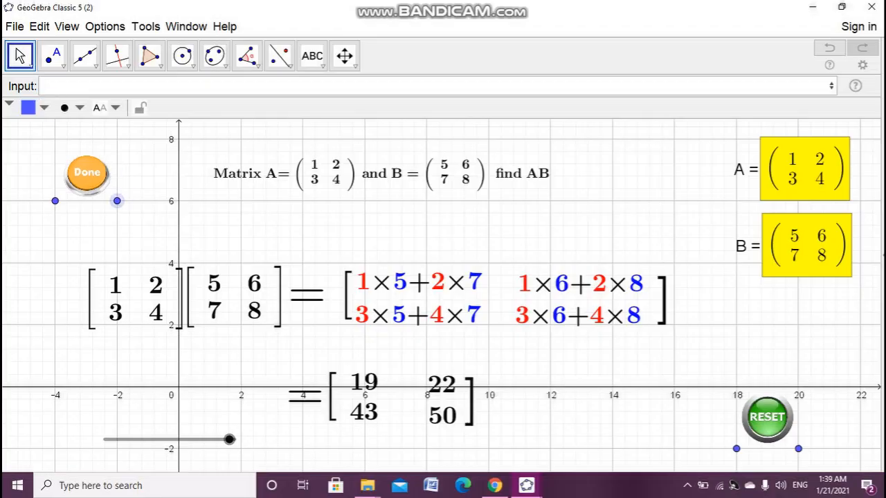
{"action": "double_click", "coordinate": [117, 201]}
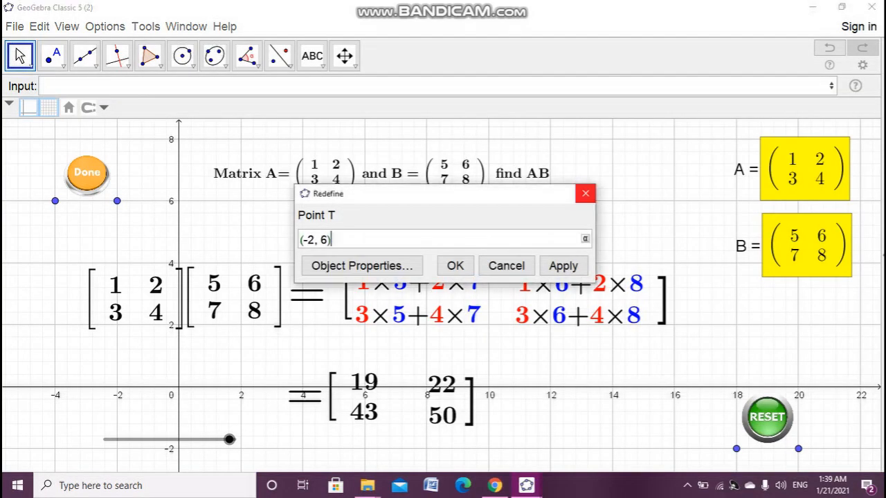
{"action": "left_click", "coordinate": [586, 193]}
Step: Insert the red "STOP" button image, the depositphotos_35875613 stop-button file, from Downloads
{"action": "left_click", "coordinate": [311, 55]}
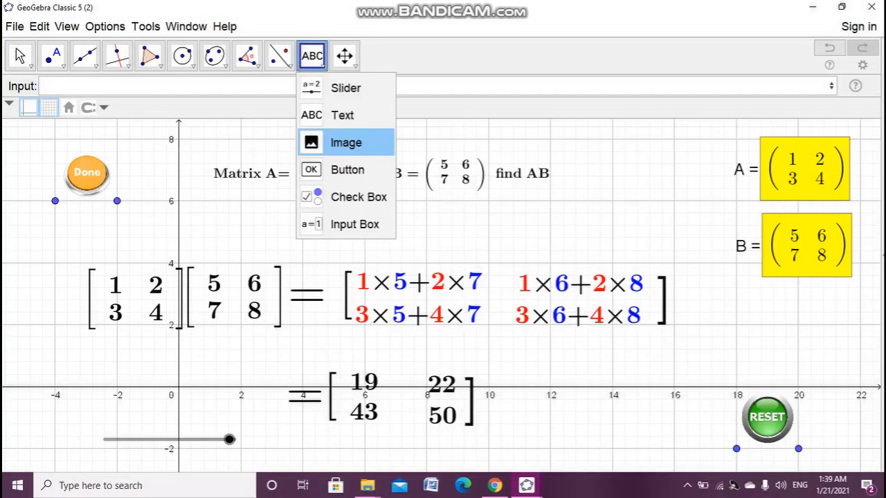
{"action": "left_click", "coordinate": [339, 143]}
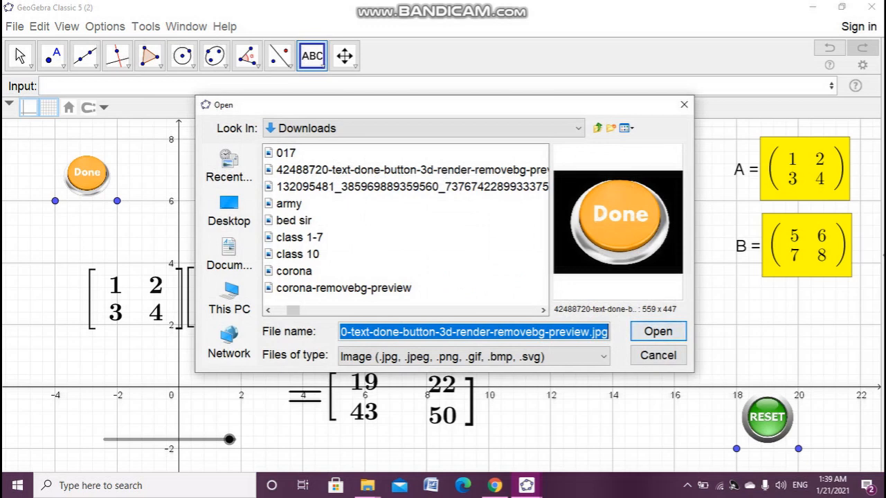
{"action": "scroll", "coordinate": [406, 230], "scroll_direction": "down", "scroll_amount": 1}
{"action": "scroll", "coordinate": [406, 230], "scroll_direction": "up", "scroll_amount": 1}
{"action": "scroll", "coordinate": [405, 230], "scroll_direction": "down", "scroll_amount": 1}
{"action": "scroll", "coordinate": [406, 230], "scroll_direction": "up", "scroll_amount": 1}
{"action": "scroll", "coordinate": [406, 230], "scroll_direction": "down", "scroll_amount": 2}
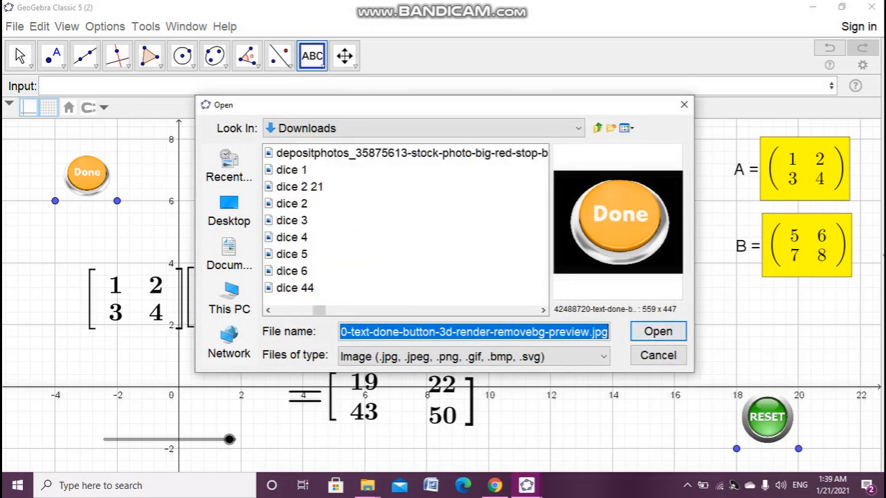
{"action": "left_click", "coordinate": [409, 153]}
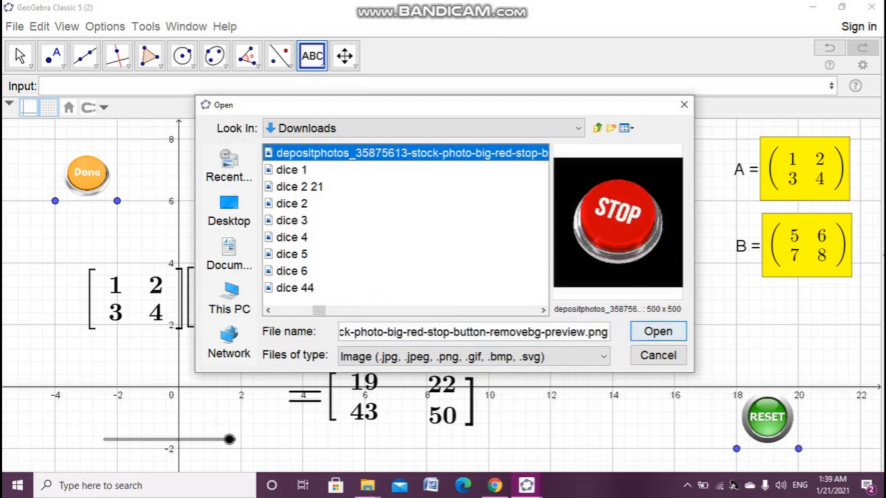
{"action": "left_click", "coordinate": [658, 332]}
Step: Shrink the STOP image to 2 units wide and move it off the result matrix to beside the first matrix
{"action": "left_click", "coordinate": [19, 57]}
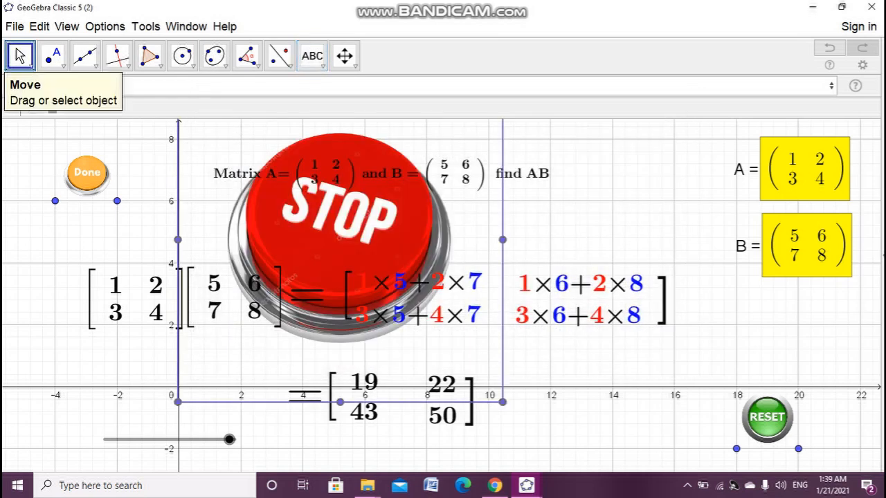
{"action": "left_click_drag", "start_coordinate": [178, 402], "coordinate": [364, 449]}
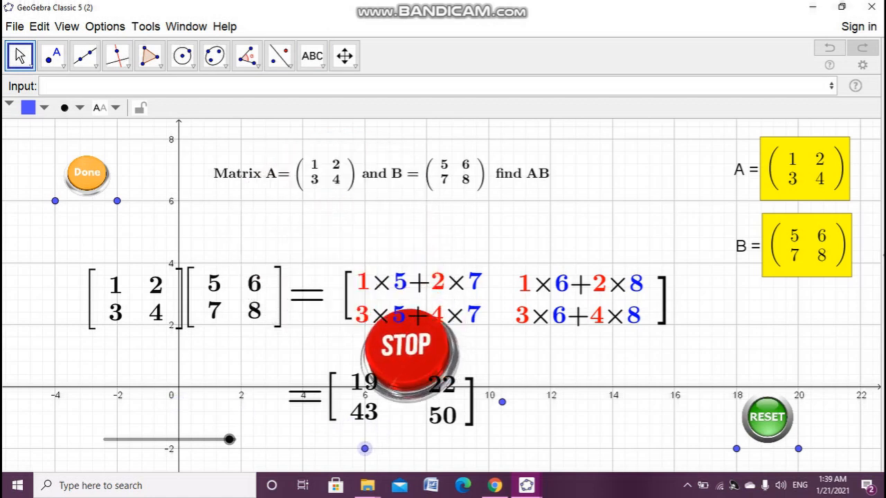
{"action": "left_click_drag", "start_coordinate": [502, 401], "coordinate": [427, 449]}
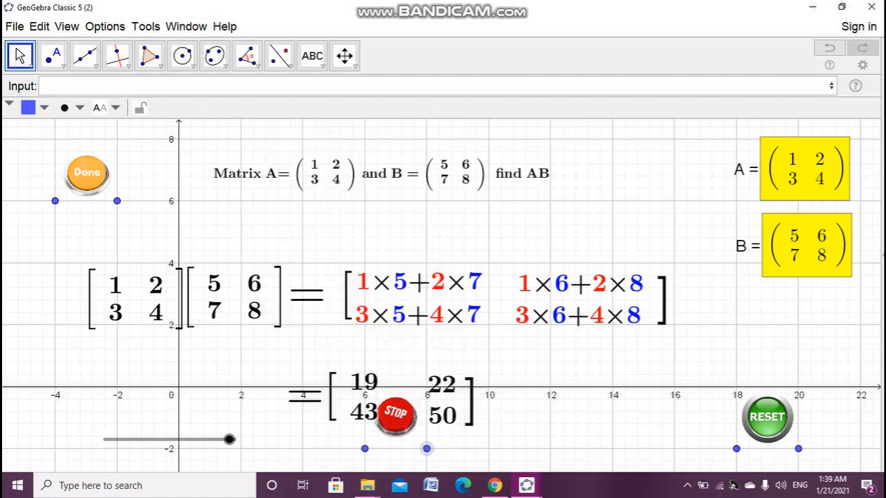
{"action": "mouse_move", "coordinate": [364, 412]}
{"action": "left_mouse_down"}
{"action": "mouse_move", "coordinate": [336, 408]}
{"action": "mouse_move", "coordinate": [362, 411]}
{"action": "left_mouse_up"}
{"action": "left_click_drag", "start_coordinate": [371, 430], "coordinate": [39, 299]}
{"action": "left_click_drag", "start_coordinate": [362, 412], "coordinate": [368, 412]}
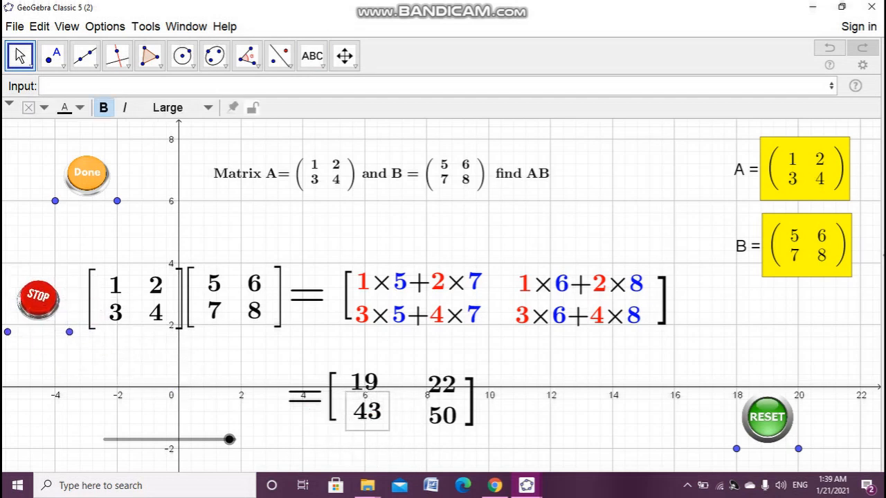
{"action": "left_click", "coordinate": [323, 400]}
Step: Stack the Done image above the STOP image beside the question text, above the first matrix
{"action": "left_click_drag", "start_coordinate": [87, 172], "coordinate": [59, 147]}
{"action": "left_click_drag", "start_coordinate": [38, 296], "coordinate": [54, 208]}
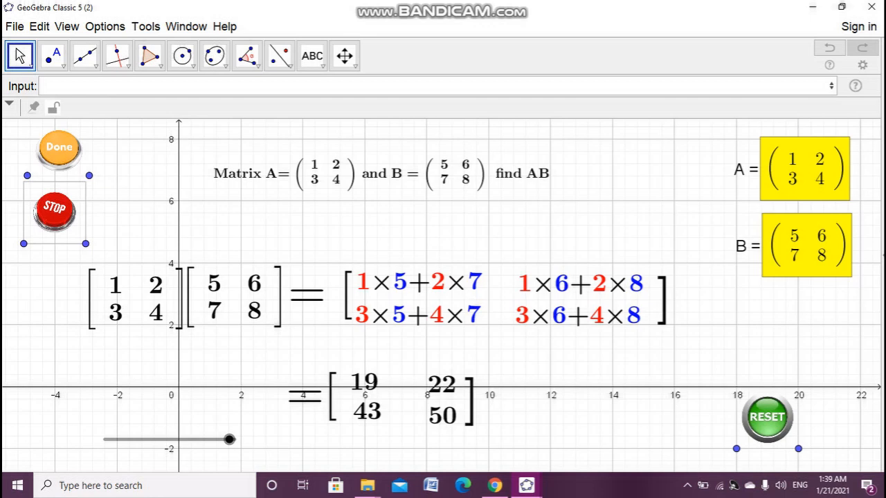
{"action": "key", "text": "Escape"}
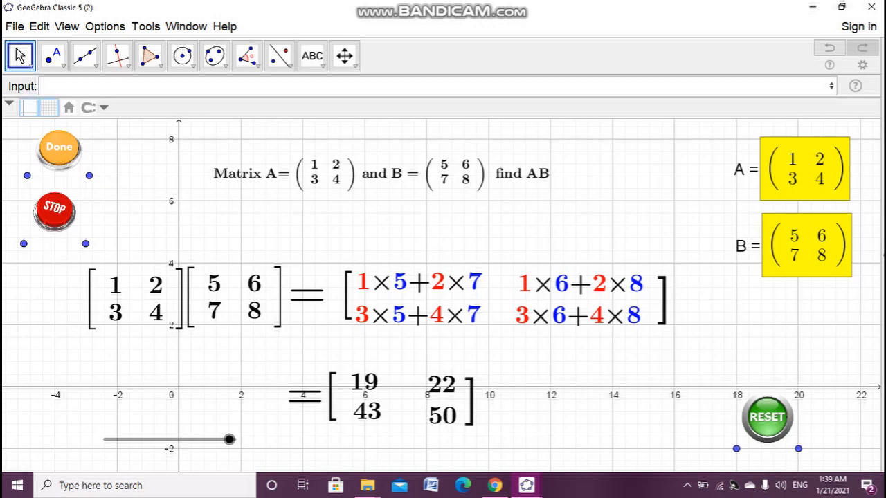
Step: Open the on-click script of the Done image for editing
{"action": "right_click", "coordinate": [768, 412]}
{"action": "left_click", "coordinate": [768, 412]}
{"action": "left_click", "coordinate": [59, 149]}
{"action": "right_click", "coordinate": [60, 159]}
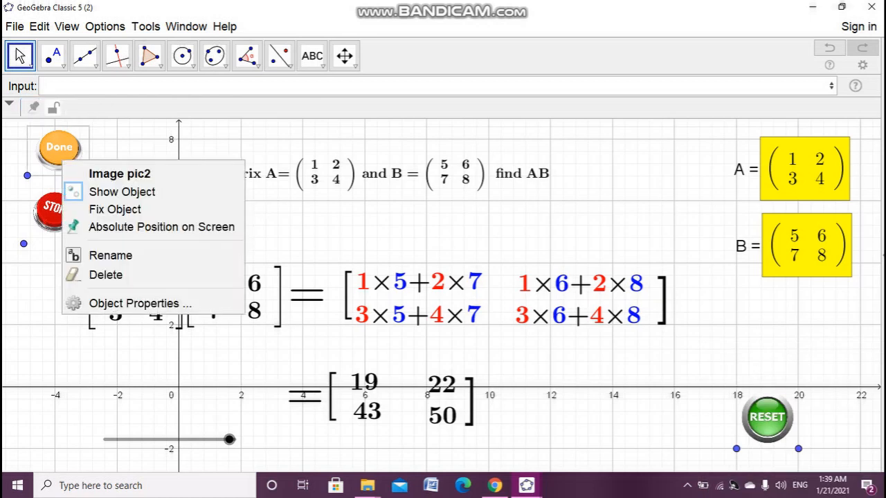
{"action": "left_click", "coordinate": [103, 303]}
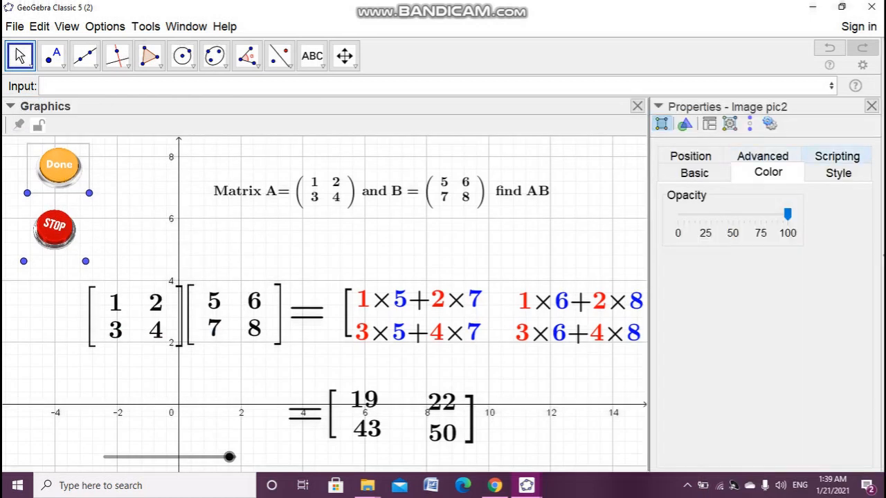
{"action": "left_click", "coordinate": [837, 157]}
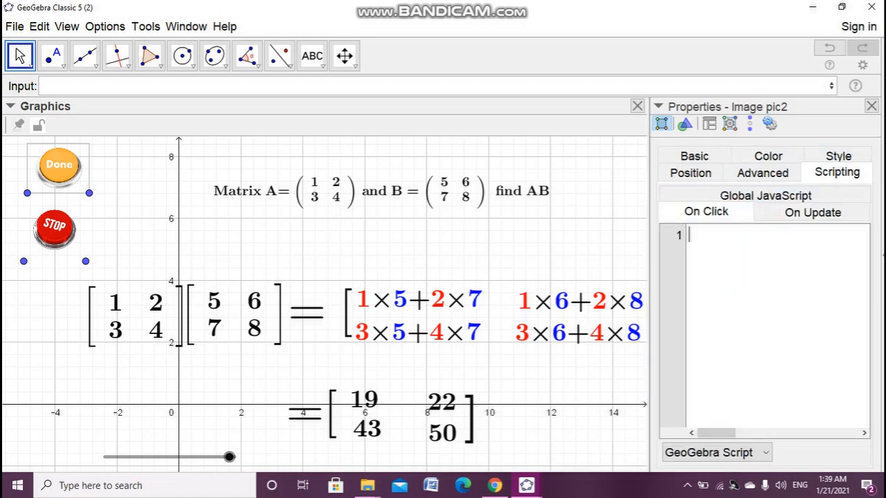
{"action": "type", "text": "satrtAn"}
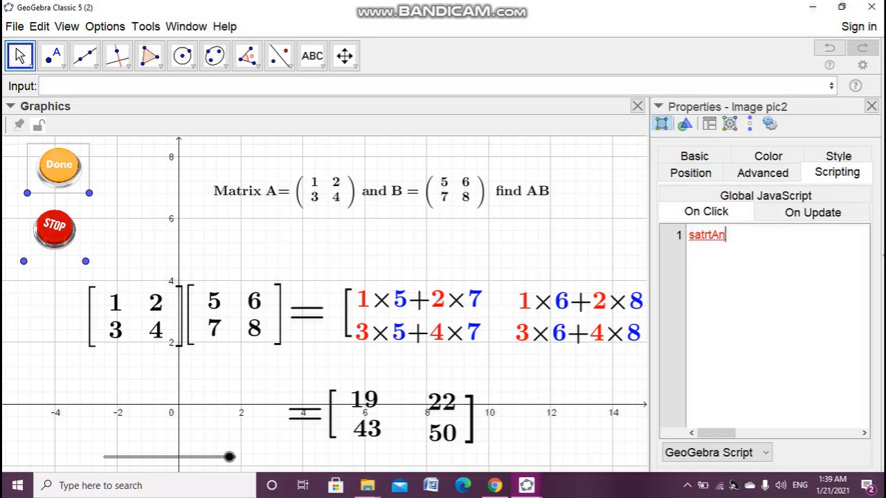
{"action": "type", "text": "imation["}
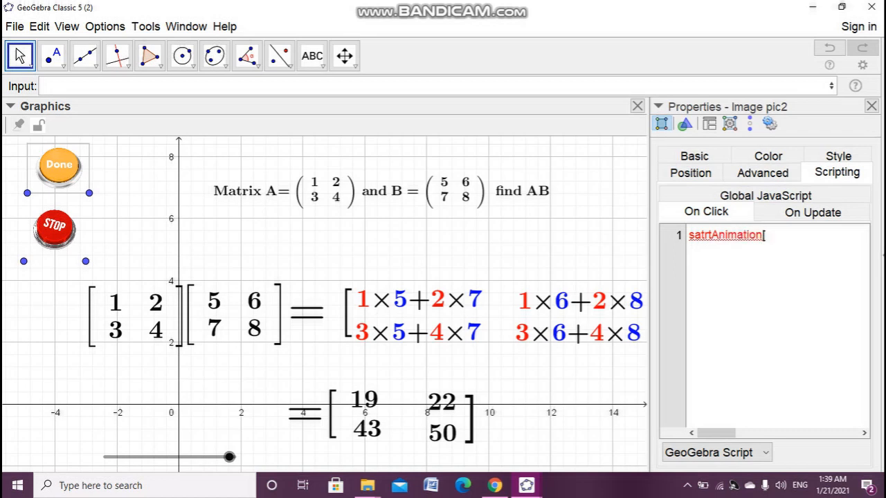
{"action": "left_click", "coordinate": [694, 235]}
{"action": "key", "text": "BackSpace"}
{"action": "type", "text": "S"}
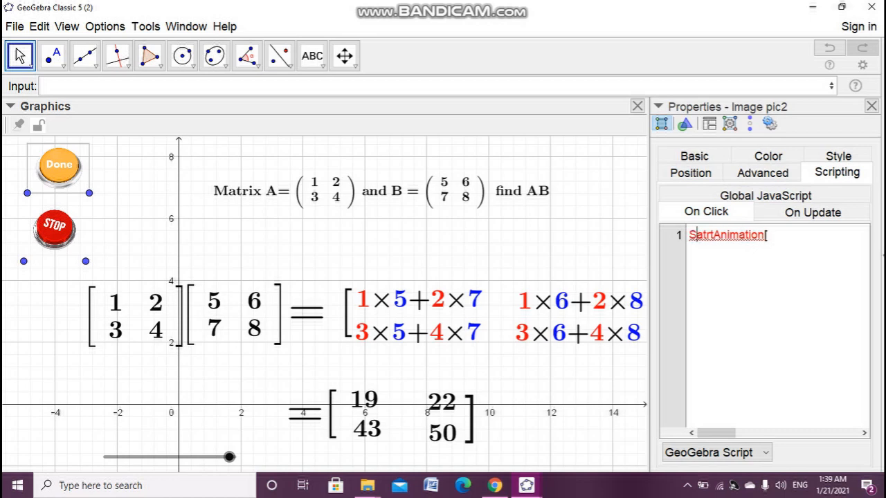
{"action": "left_click", "coordinate": [768, 236]}
{"action": "left_click_drag", "start_coordinate": [768, 235], "coordinate": [689, 235]}
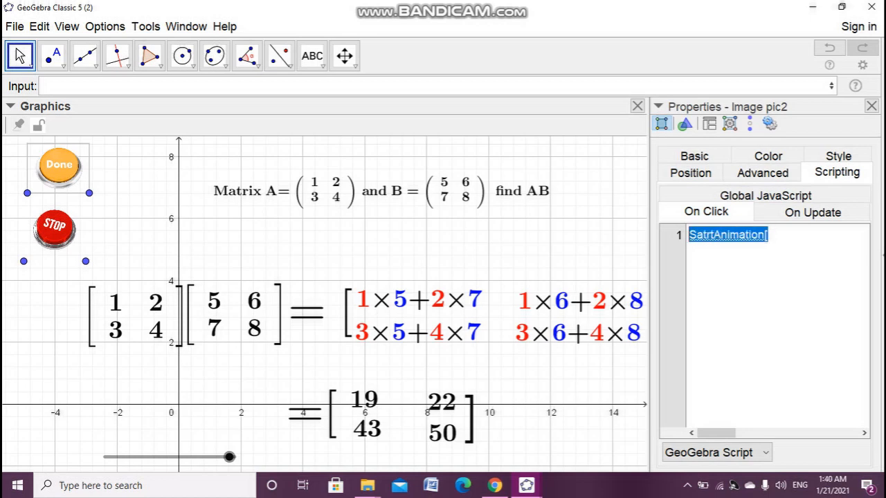
Step: Enter StartAnimation[t,true] as the Done image's on-click script and copy that line
{"action": "type", "text": "Start"}
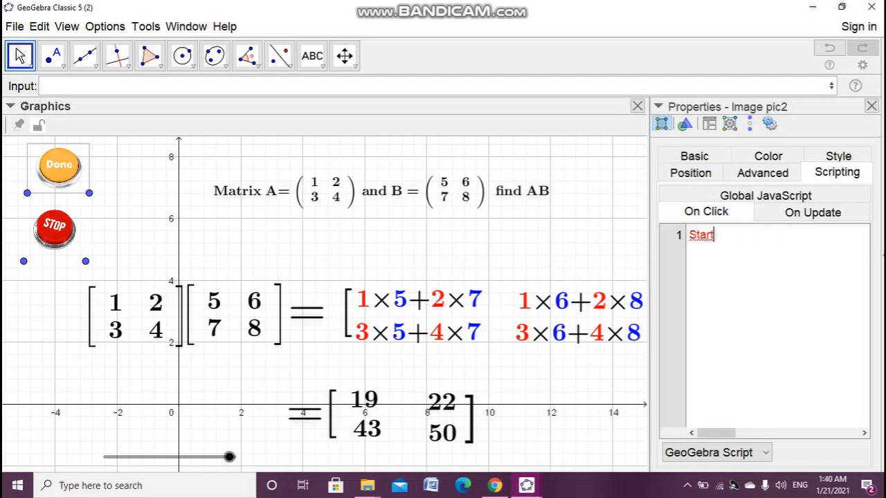
{"action": "type", "text": "Animation"}
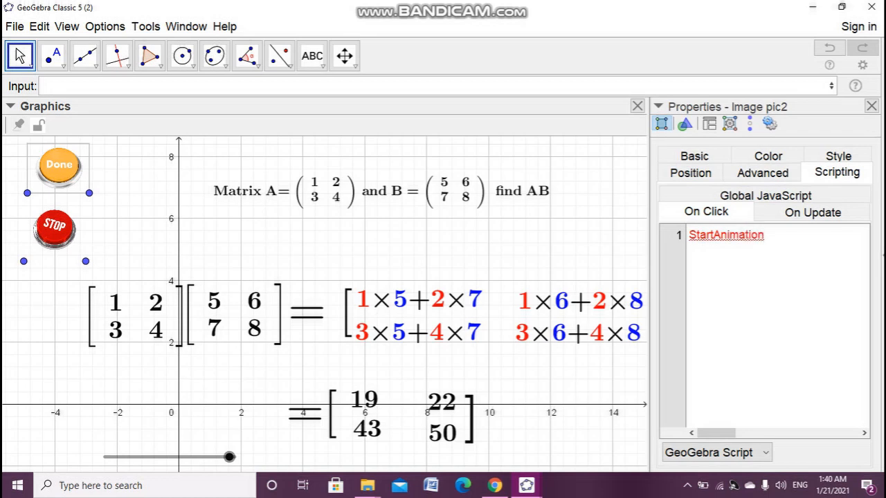
{"action": "type", "text": "["}
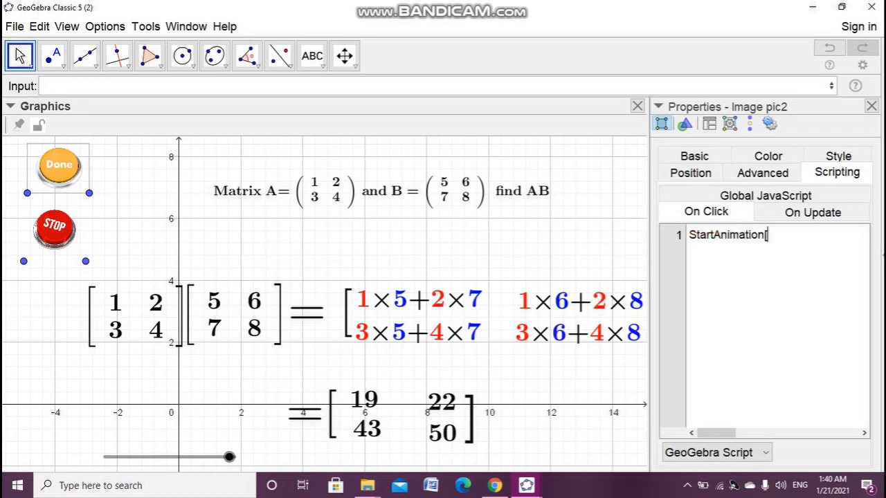
{"action": "type", "text": "t,true]"}
{"action": "key", "text": "ctrl+a"}
{"action": "key", "text": "ctrl+c"}
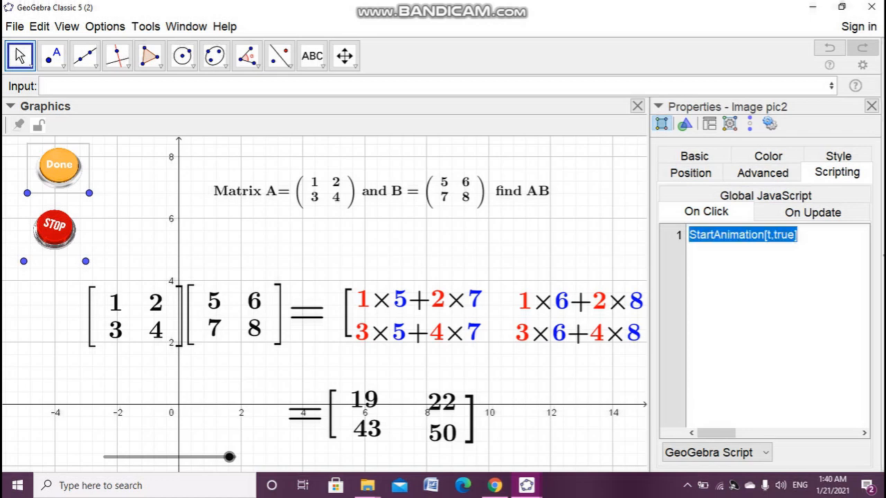
{"action": "left_click", "coordinate": [871, 106]}
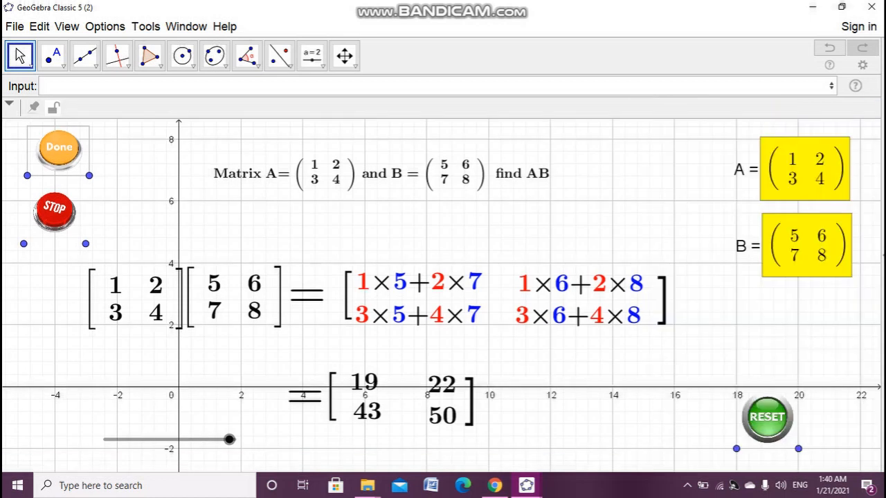
Step: Paste the copied line into the STOP image's on-click script and change it to StartAnimation[t,false]
{"action": "right_click", "coordinate": [47, 220]}
{"action": "left_click", "coordinate": [118, 363]}
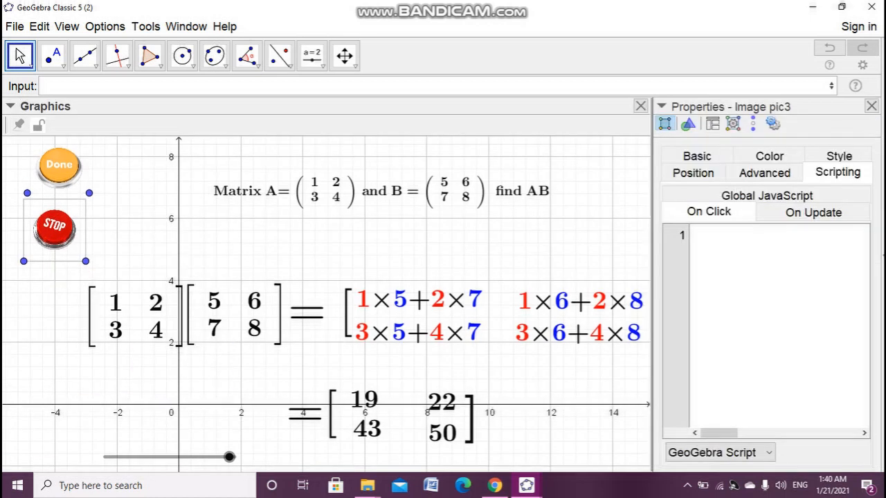
{"action": "key", "text": "ctrl+v"}
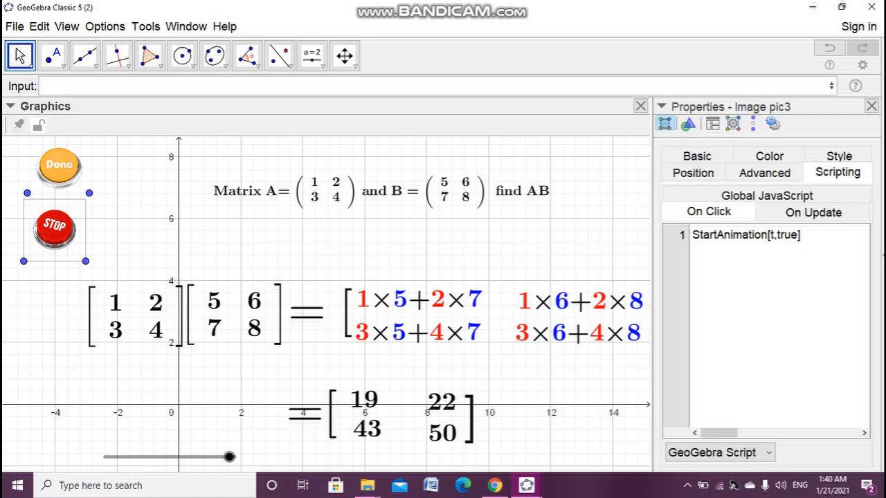
{"action": "key", "text": "Left"}
{"action": "key", "text": "BackSpace"}
{"action": "key", "text": "BackSpace"}
{"action": "key", "text": "BackSpace"}
{"action": "key", "text": "BackSpace"}
{"action": "type", "text": "false"}
{"action": "left_click", "coordinate": [871, 106]}
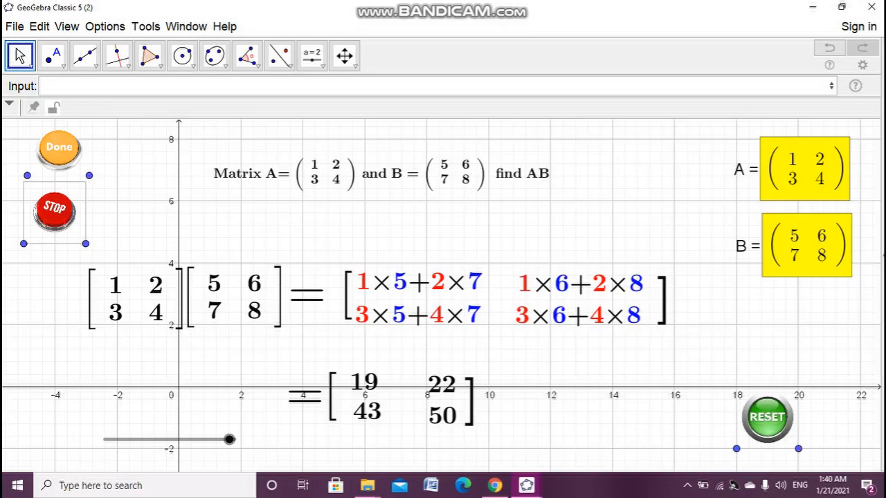
Step: Give the RESET image the on-click script t=1
{"action": "right_click", "coordinate": [767, 417]}
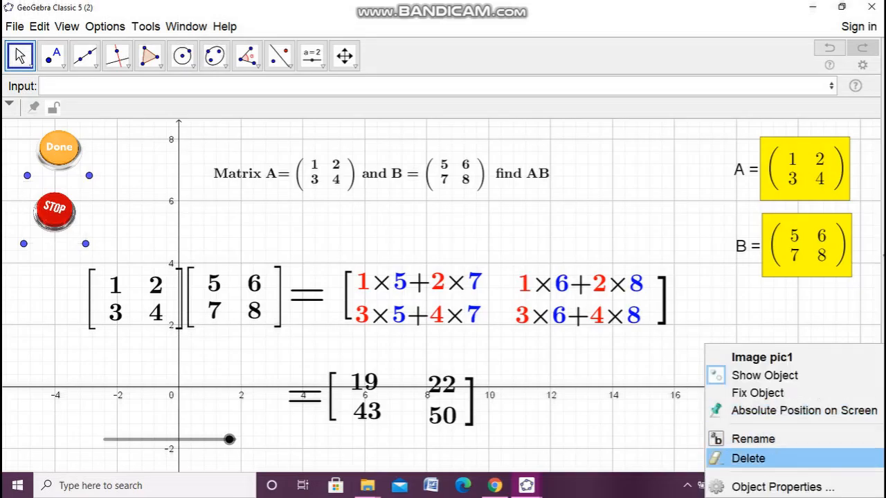
{"action": "left_click", "coordinate": [771, 485]}
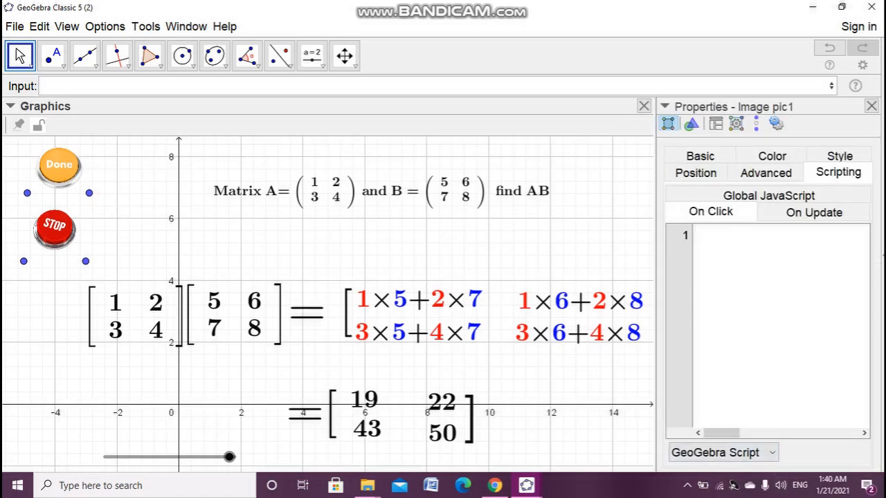
{"action": "type", "text": "t=1"}
{"action": "left_click", "coordinate": [871, 106]}
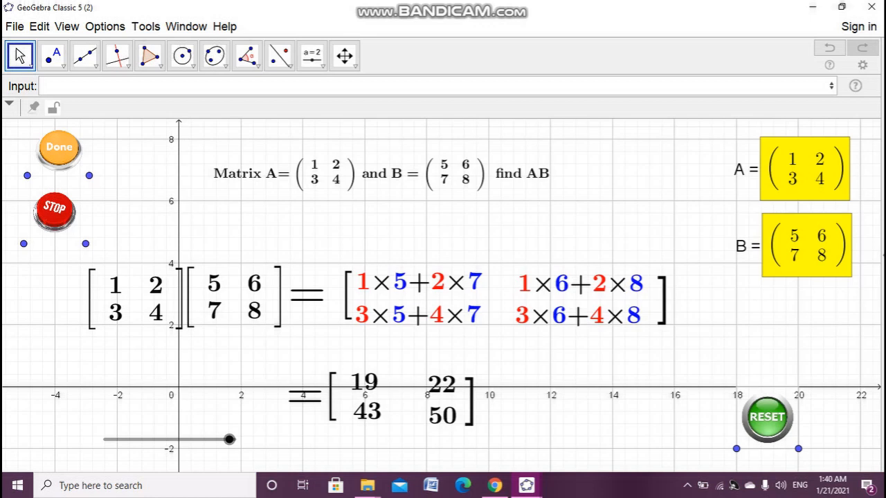
Step: Give the matrix A input box the on-click script t=1
{"action": "right_click", "coordinate": [803, 174]}
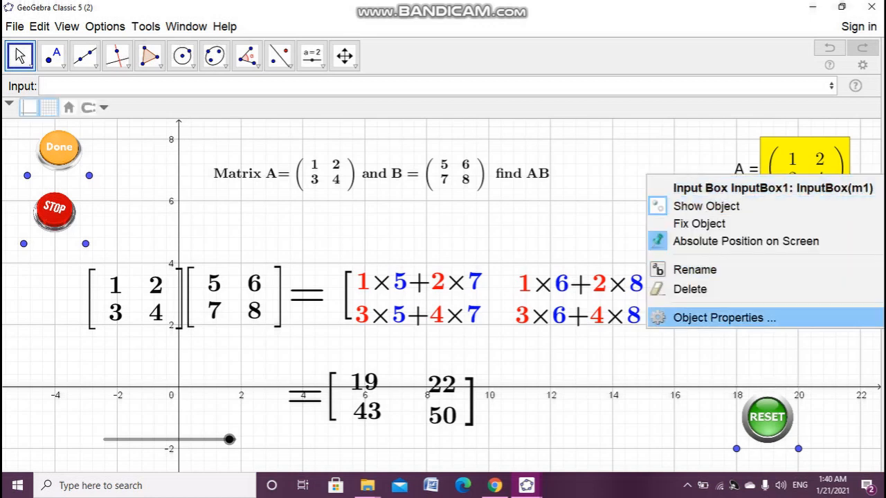
{"action": "left_click", "coordinate": [724, 318]}
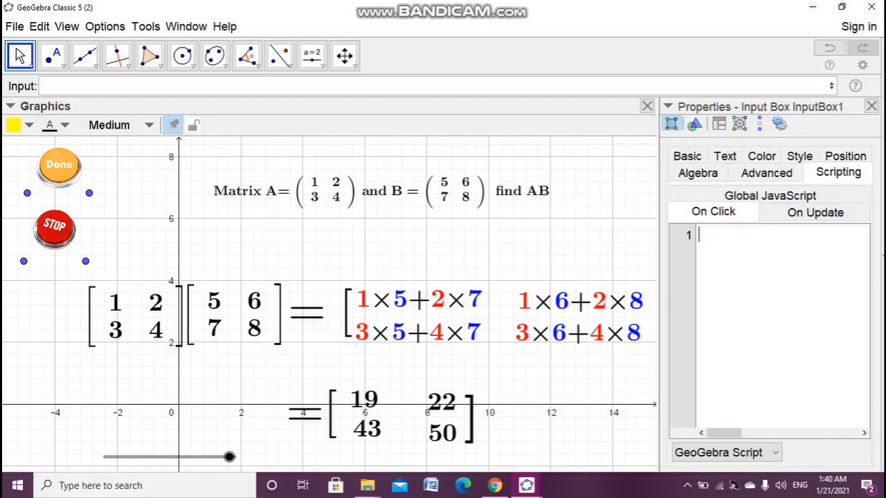
{"action": "type", "text": "t=1"}
{"action": "left_click", "coordinate": [871, 106]}
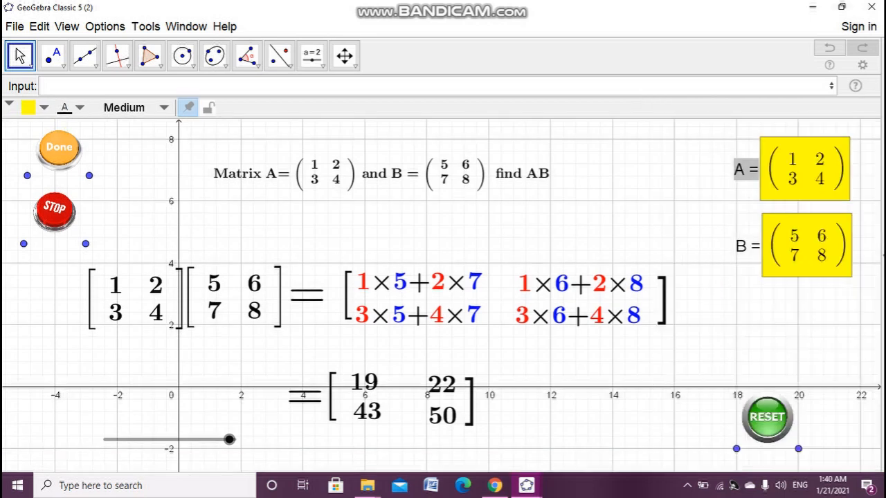
Step: Give the matrix B input box the on-click script t=1
{"action": "right_click", "coordinate": [748, 249]}
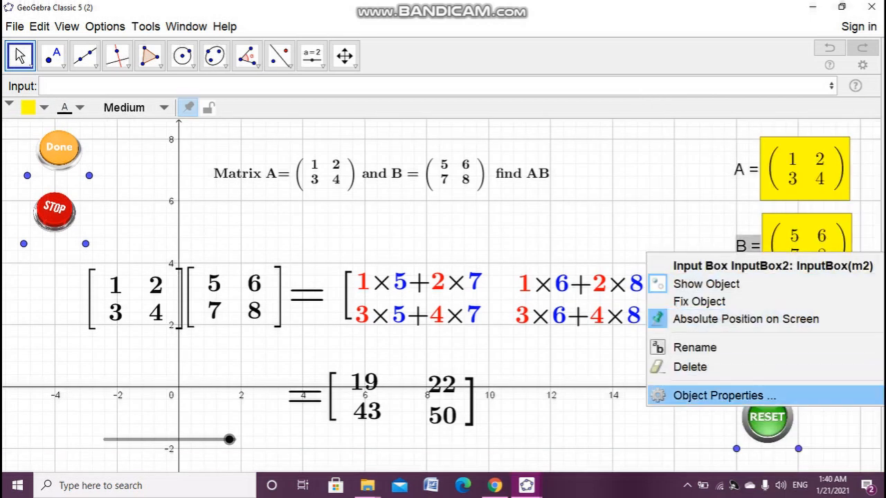
{"action": "left_click", "coordinate": [727, 395]}
{"action": "type", "text": "t"}
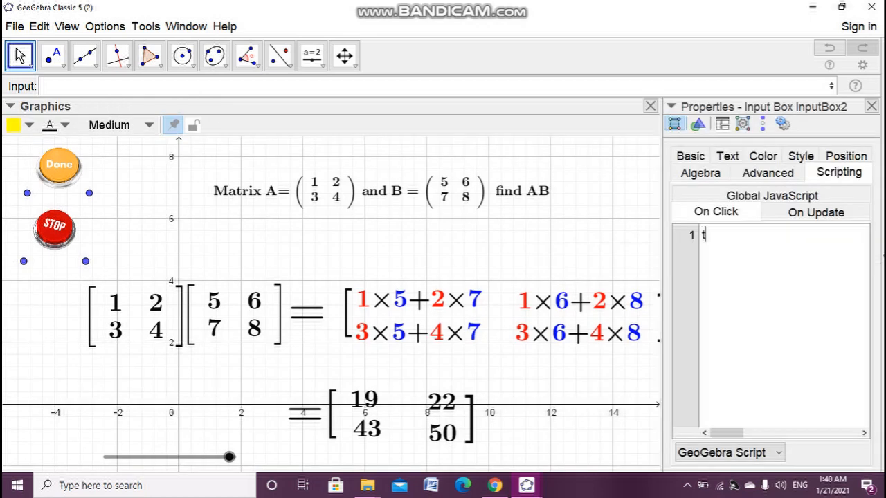
{"action": "type", "text": "=1"}
{"action": "left_click", "coordinate": [872, 106]}
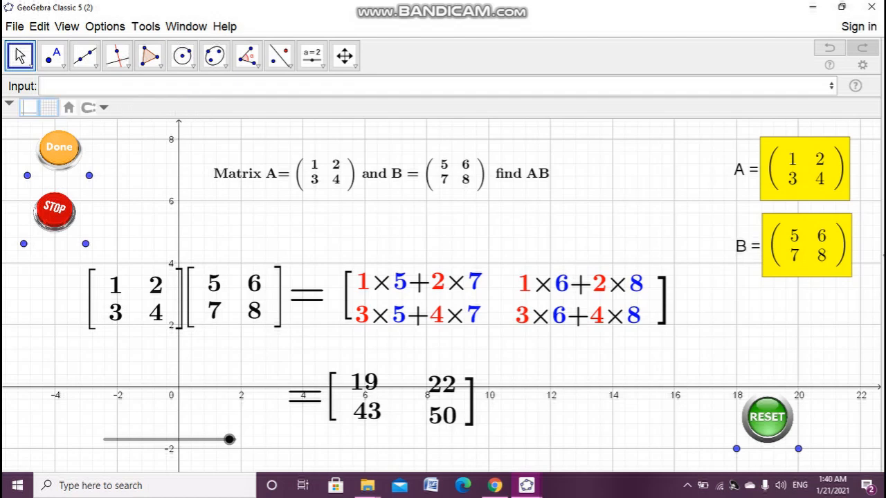
Step: Hide the four corner points of the Done and STOP images
{"action": "right_click", "coordinate": [85, 244]}
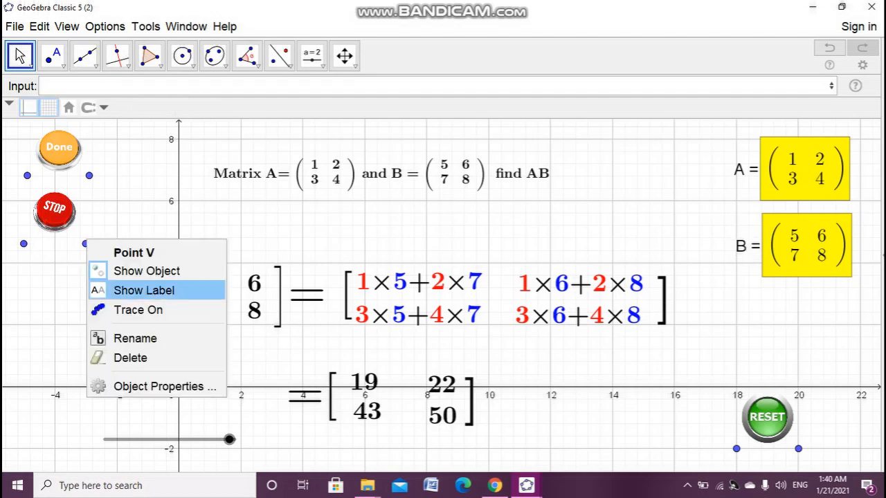
{"action": "left_click", "coordinate": [139, 269]}
{"action": "right_click", "coordinate": [89, 175]}
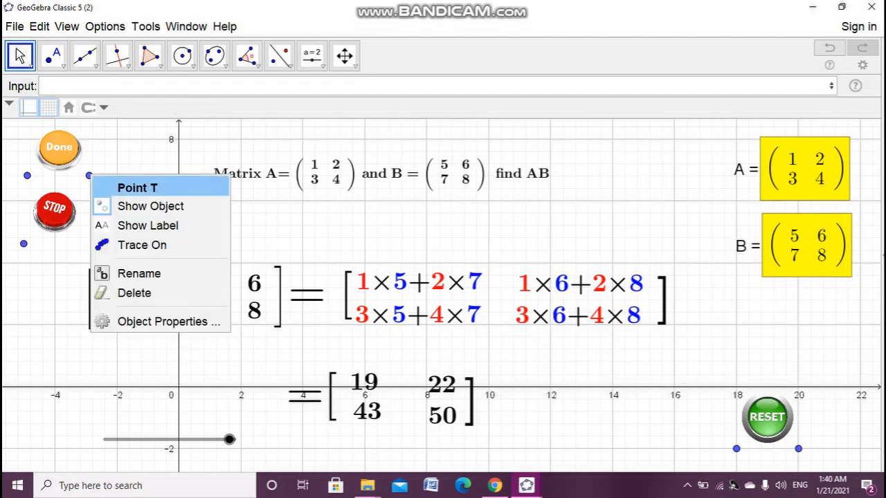
{"action": "left_click", "coordinate": [142, 204]}
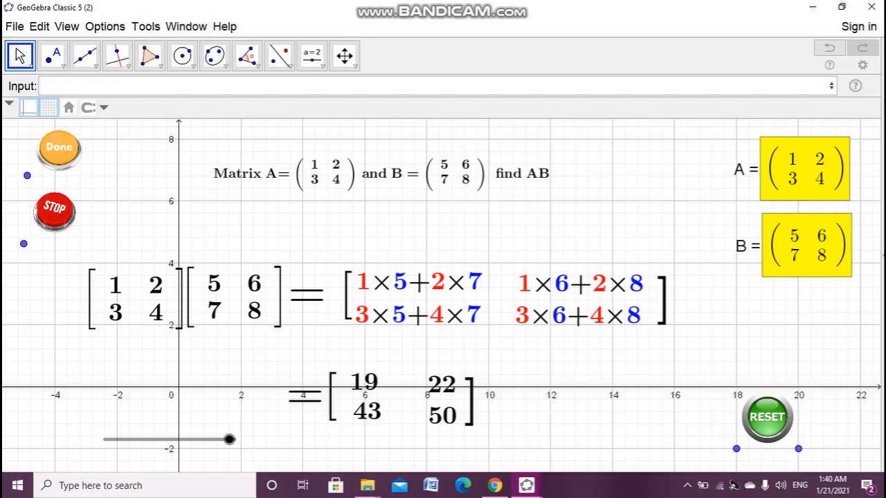
{"action": "right_click", "coordinate": [27, 175]}
{"action": "left_click", "coordinate": [82, 208]}
{"action": "right_click", "coordinate": [24, 244]}
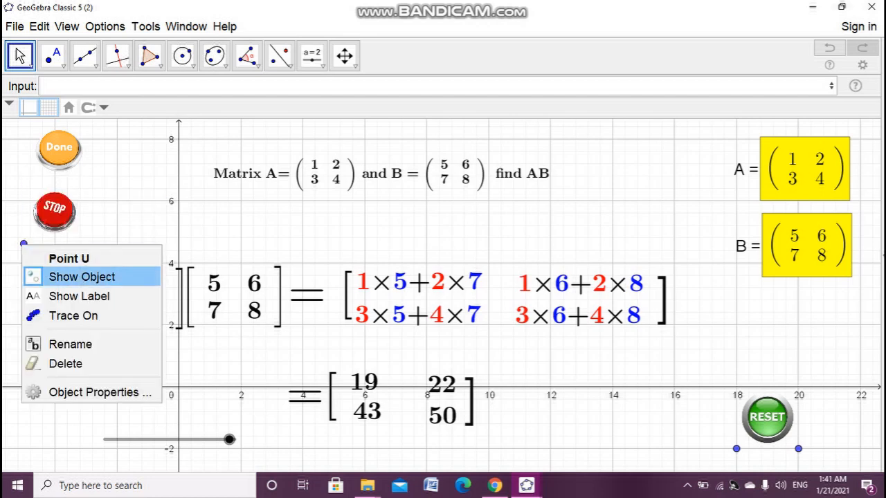
{"action": "left_click", "coordinate": [82, 276]}
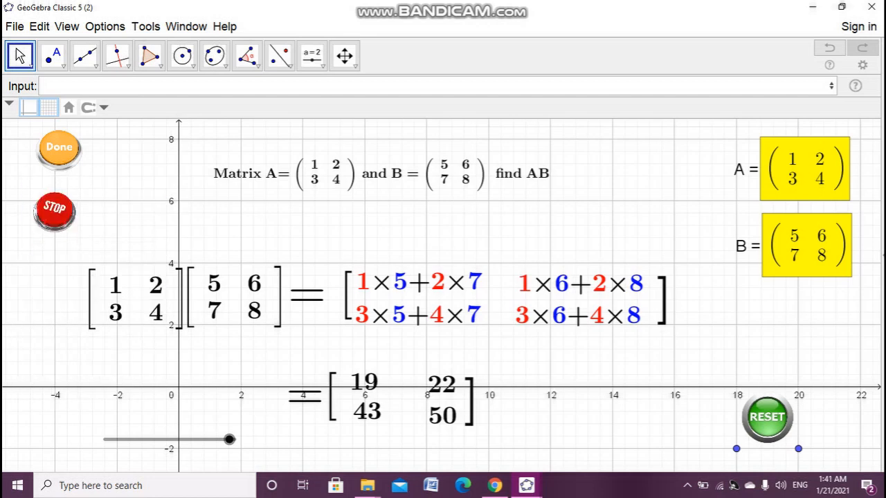
Step: Hide the two corner points of the RESET image
{"action": "right_click", "coordinate": [737, 448]}
{"action": "left_click", "coordinate": [782, 368]}
{"action": "right_click", "coordinate": [798, 449]}
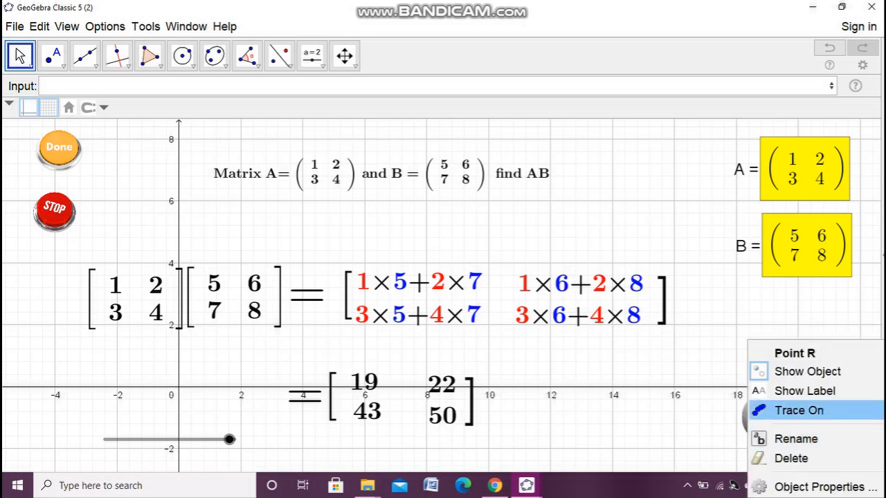
{"action": "left_click", "coordinate": [783, 370]}
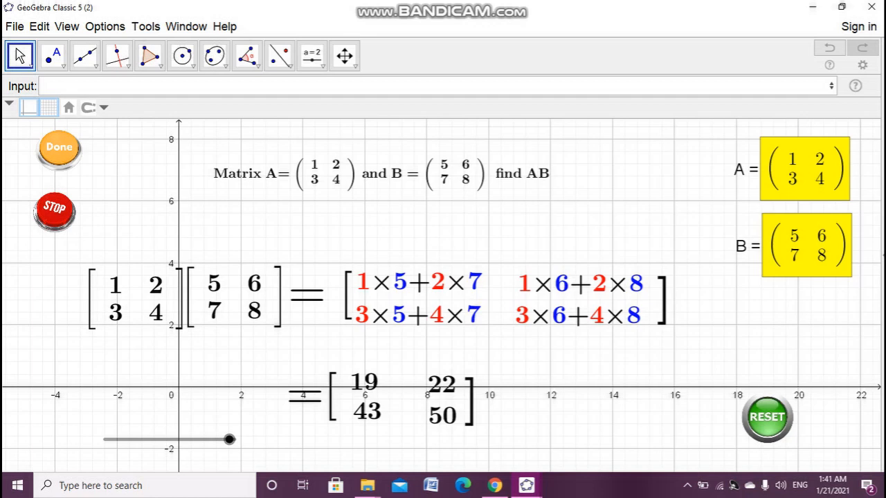
Step: Set the animation repeat of slider t to Increasing (Once)
{"action": "right_click", "coordinate": [154, 439]}
{"action": "left_click", "coordinate": [153, 438]}
{"action": "right_click", "coordinate": [153, 439]}
{"action": "left_click", "coordinate": [222, 487]}
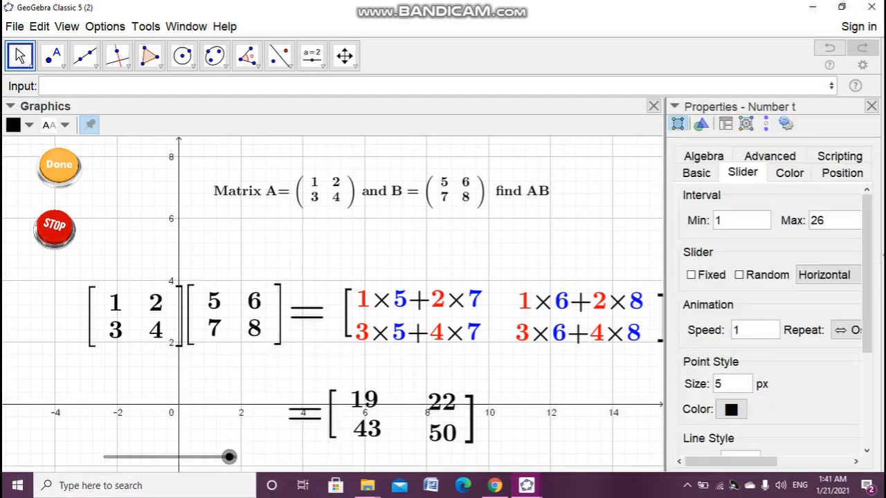
{"action": "left_click", "coordinate": [827, 275]}
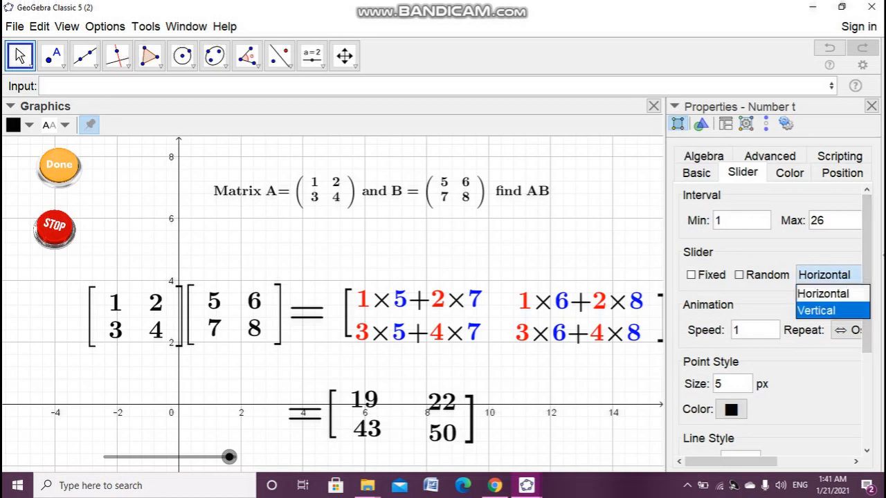
{"action": "left_click", "coordinate": [849, 330]}
{"action": "left_click", "coordinate": [849, 330]}
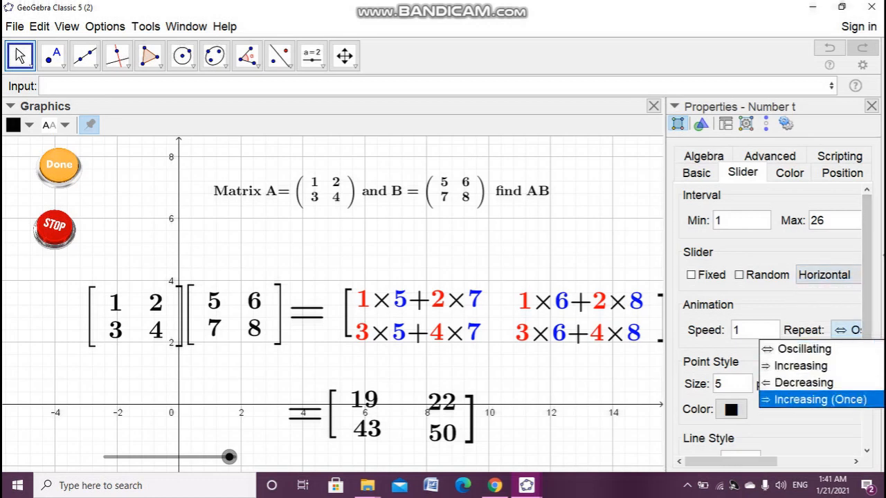
{"action": "left_click", "coordinate": [820, 400]}
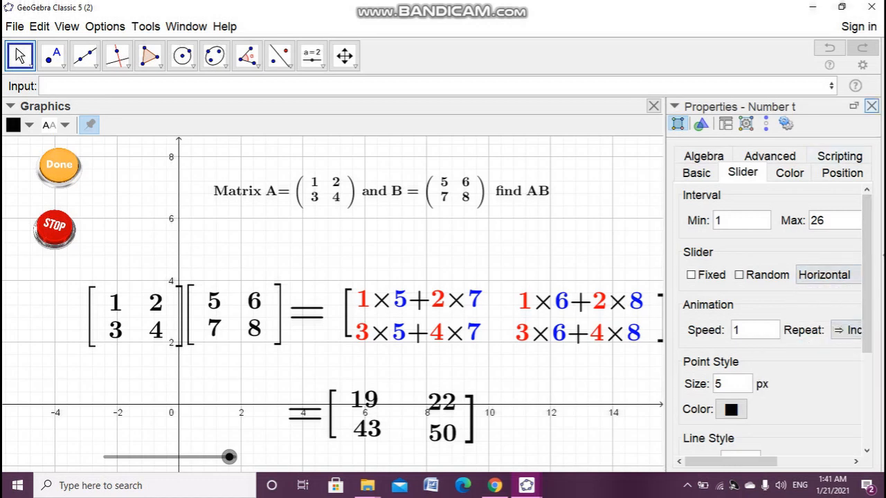
Step: Turn off the grid and the axes in the graphics view
{"action": "left_click", "coordinate": [872, 106]}
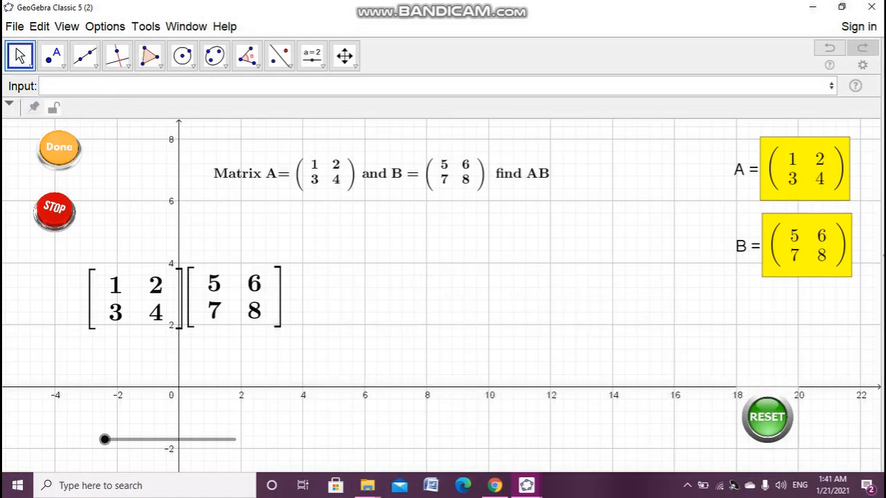
{"action": "right_click", "coordinate": [272, 221]}
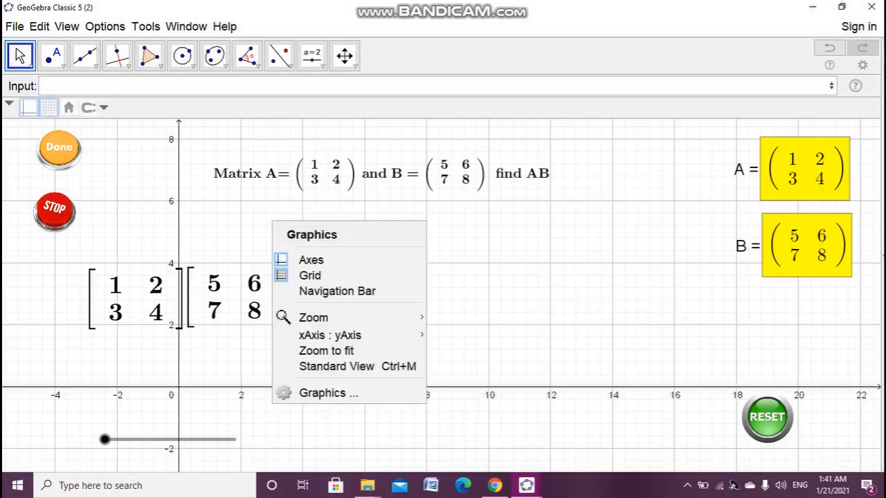
{"action": "left_click", "coordinate": [311, 275]}
{"action": "right_click", "coordinate": [289, 235]}
{"action": "left_click", "coordinate": [325, 273]}
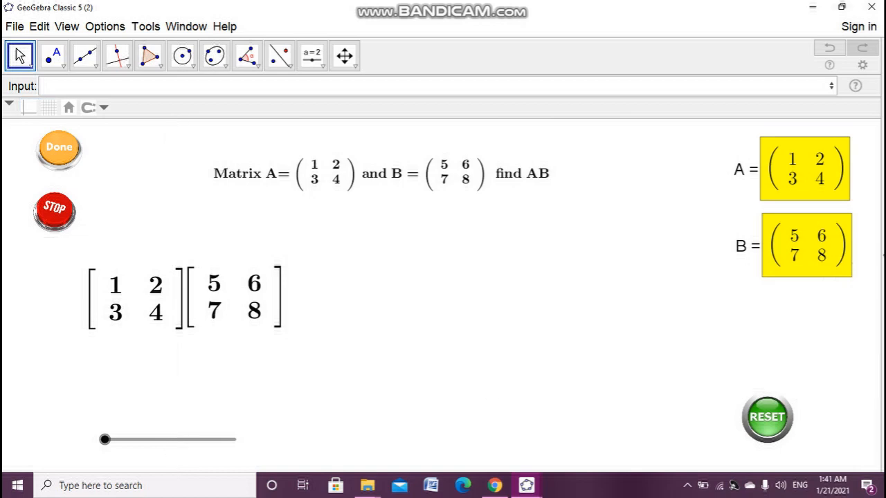
Step: Set the background colour of the graphics view to cyan
{"action": "right_click", "coordinate": [360, 261]}
{"action": "left_click", "coordinate": [412, 431]}
{"action": "scroll", "coordinate": [769, 312], "scroll_direction": "down", "scroll_amount": 4}
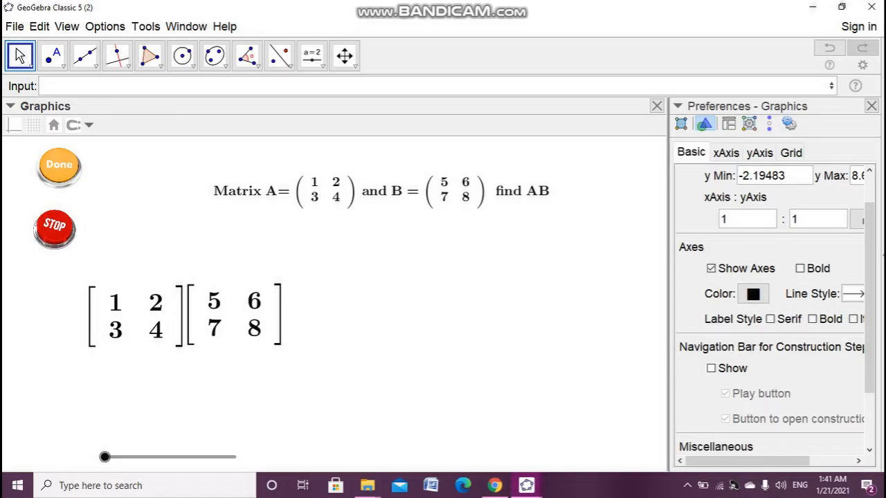
{"action": "left_click", "coordinate": [819, 438]}
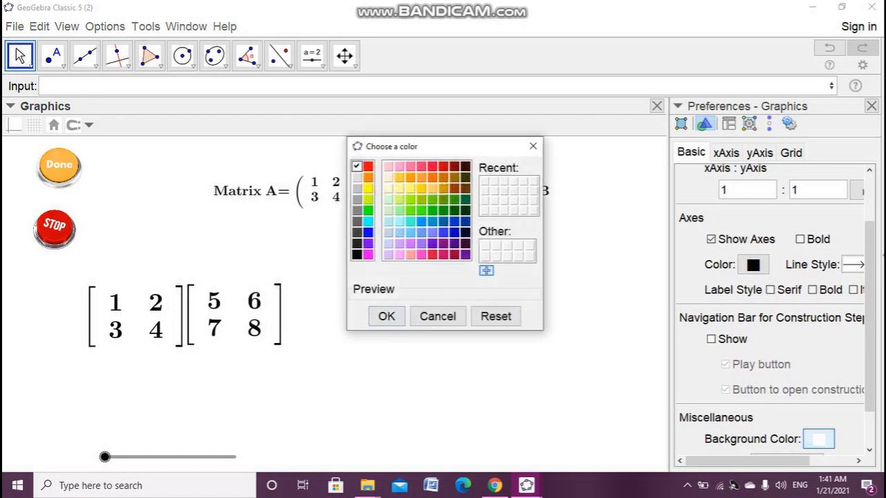
{"action": "left_click", "coordinate": [367, 221]}
{"action": "left_click", "coordinate": [386, 316]}
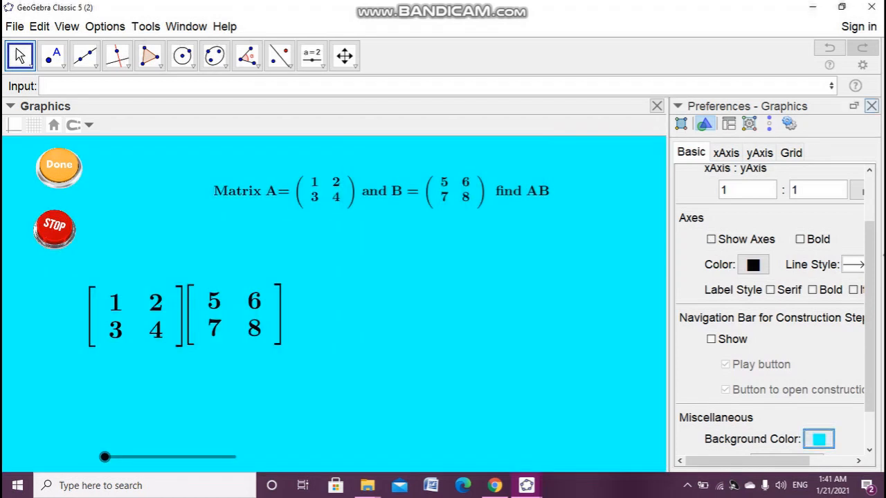
{"action": "left_click", "coordinate": [871, 105]}
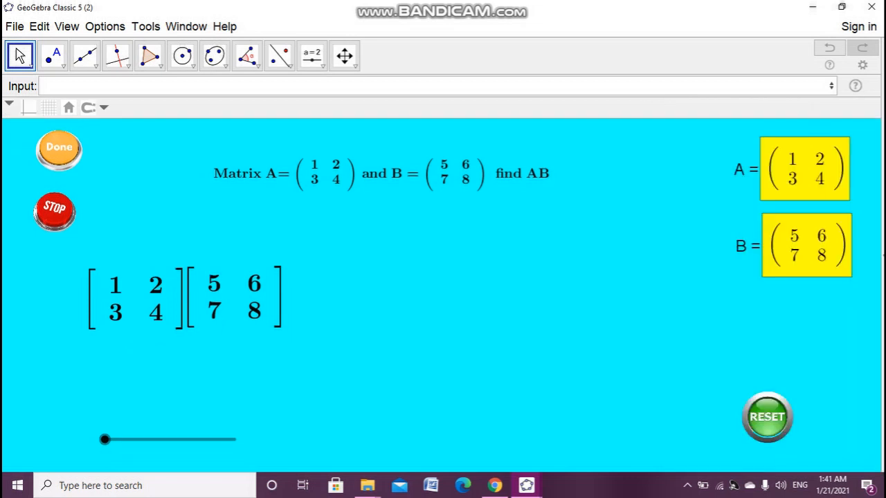
Step: Hide slider t and play the solution animation with the Done image
{"action": "right_click", "coordinate": [104, 439]}
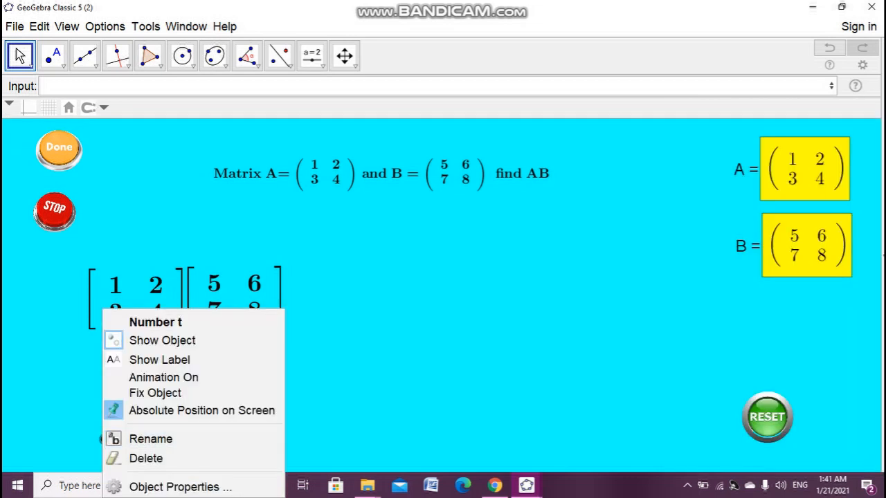
{"action": "left_click", "coordinate": [162, 339]}
{"action": "left_click", "coordinate": [59, 148]}
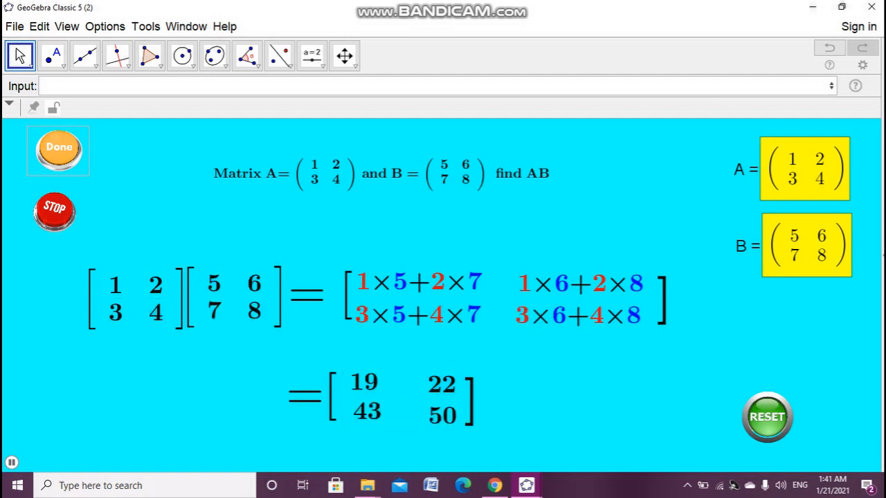
Step: Set the animation speed of slider t to 0.1 and replay the solution animation with the Done image
{"action": "left_click", "coordinate": [67, 27]}
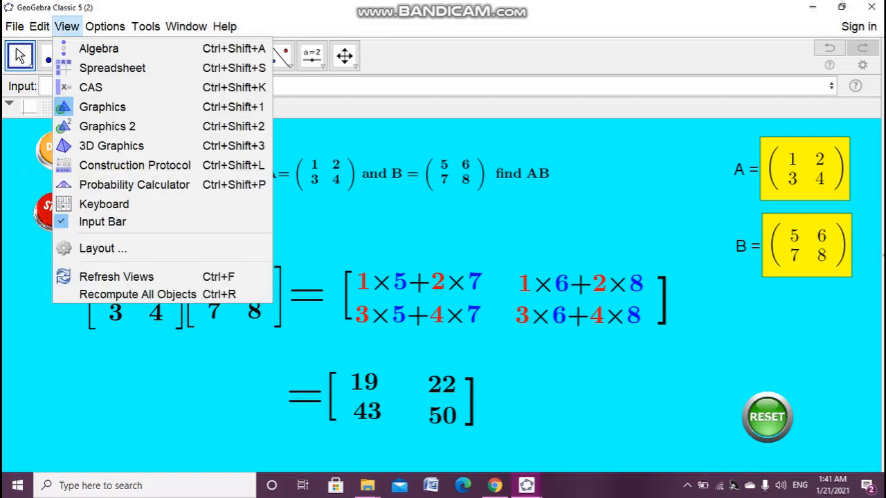
{"action": "left_click", "coordinate": [98, 48]}
{"action": "scroll", "coordinate": [97, 298], "scroll_direction": "down", "scroll_amount": 10}
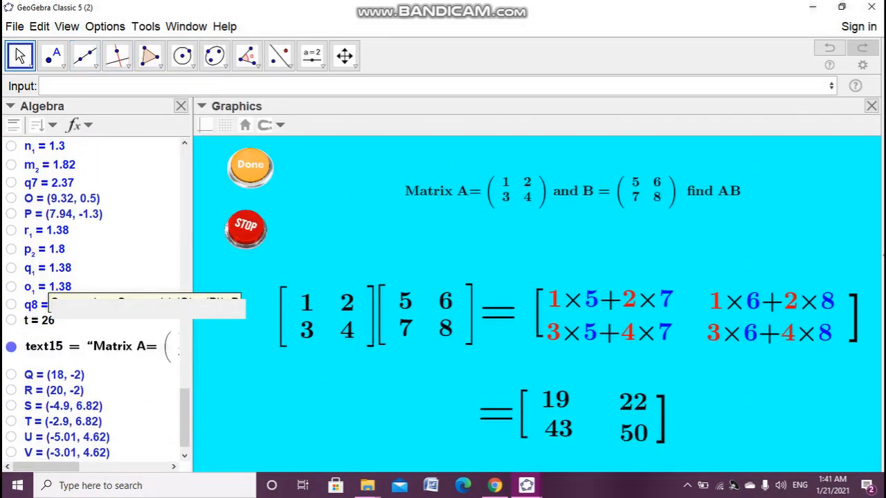
{"action": "right_click", "coordinate": [36, 320]}
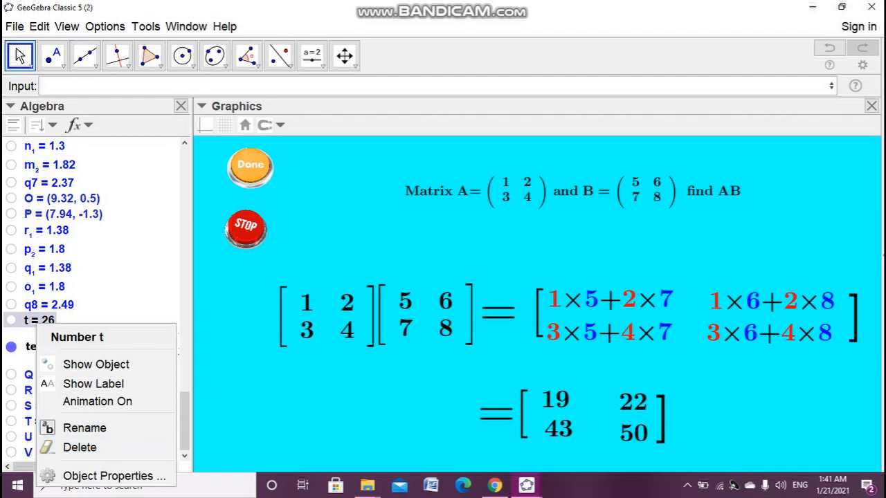
{"action": "left_click", "coordinate": [110, 476]}
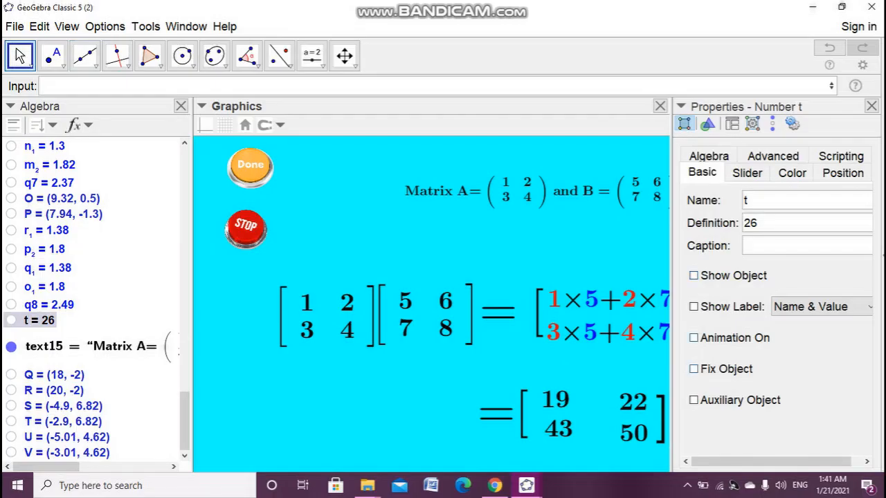
{"action": "left_click", "coordinate": [748, 173]}
{"action": "left_click_drag", "start_coordinate": [752, 331], "coordinate": [737, 330]}
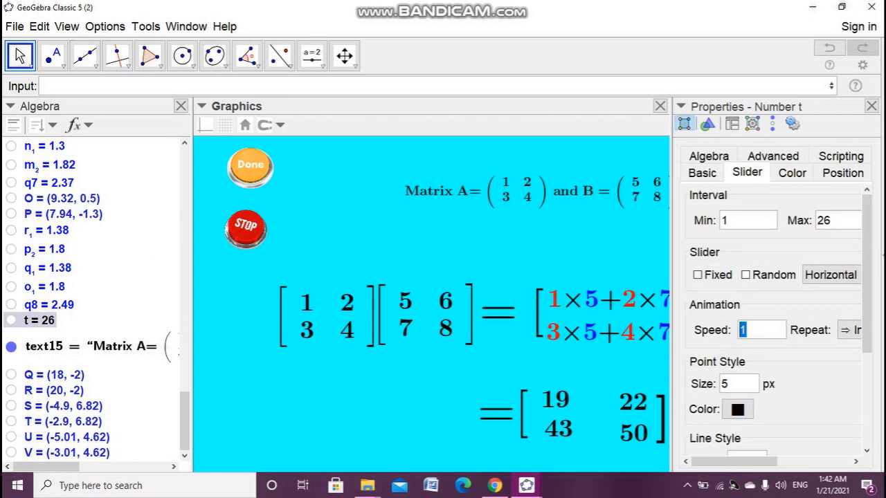
{"action": "type", "text": "0.1"}
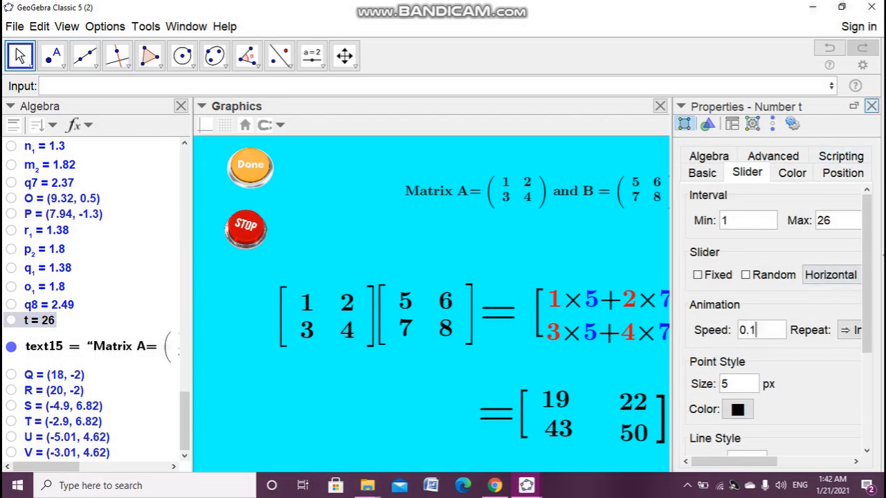
{"action": "left_click", "coordinate": [871, 106]}
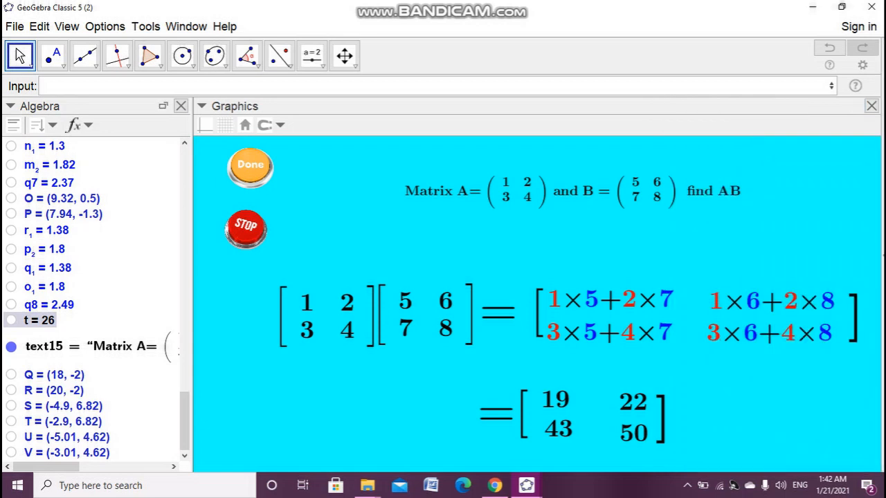
{"action": "left_click", "coordinate": [181, 106]}
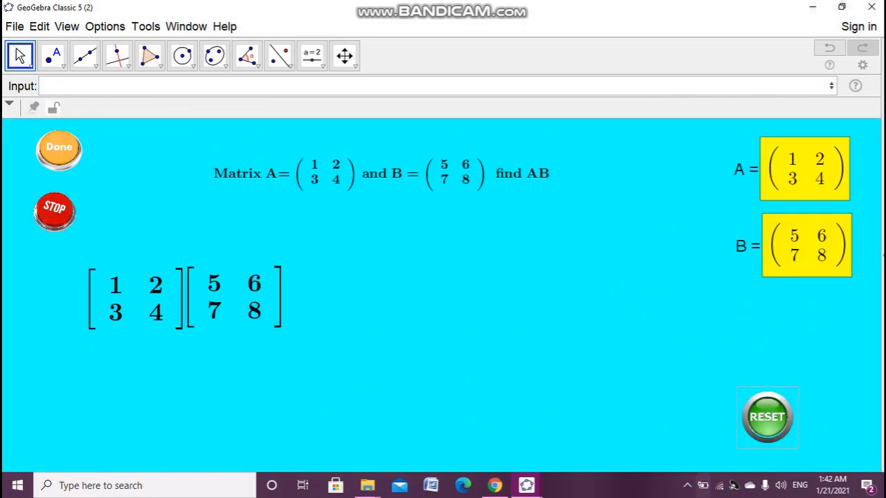
{"action": "left_click", "coordinate": [59, 150]}
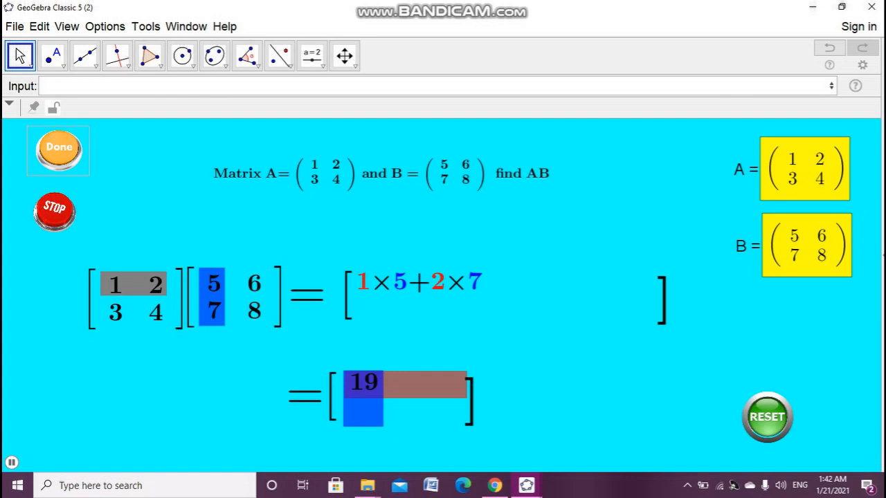
Step: Set the background colour of the graphics view to pale yellow
{"action": "right_click", "coordinate": [156, 166]}
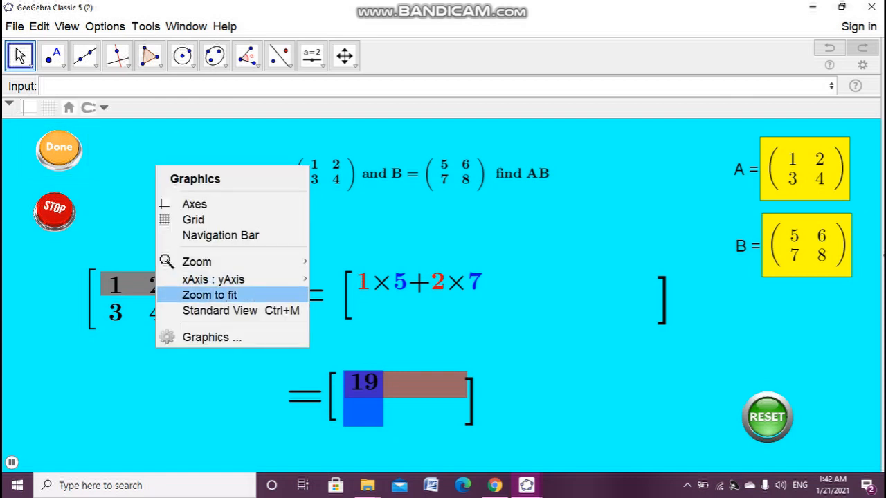
{"action": "left_click", "coordinate": [207, 337]}
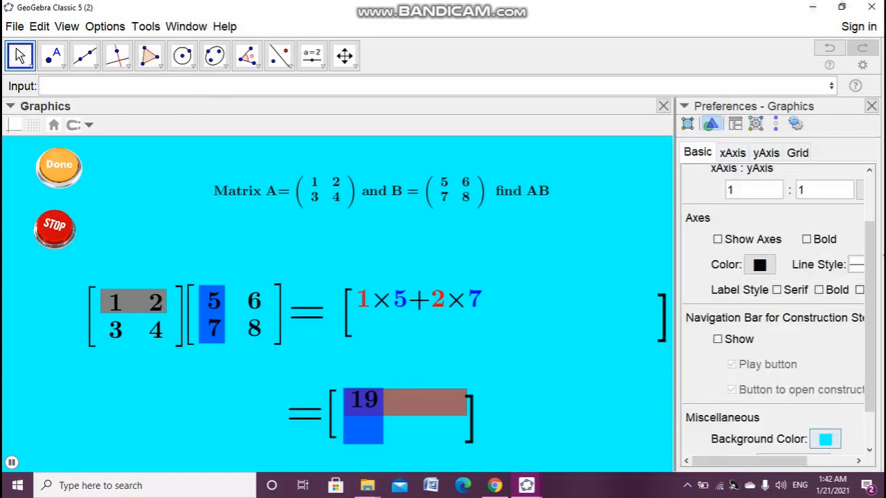
{"action": "left_click", "coordinate": [826, 439]}
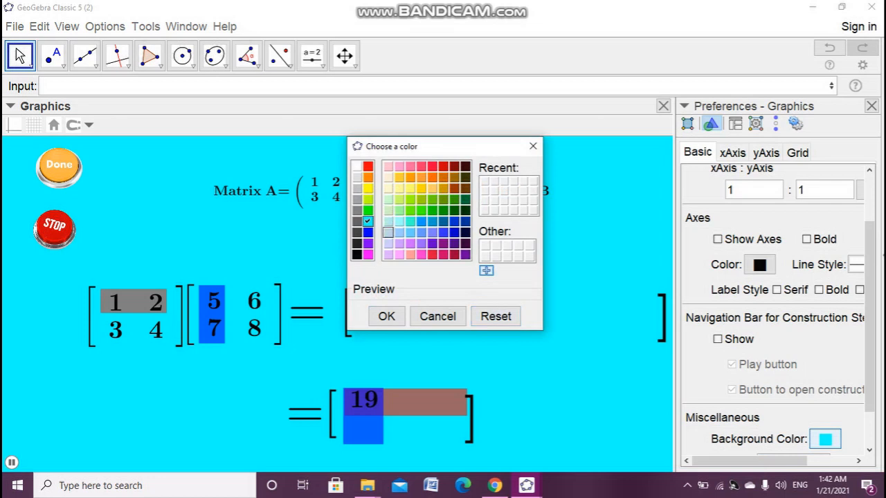
{"action": "left_click", "coordinate": [388, 188]}
{"action": "left_click", "coordinate": [386, 316]}
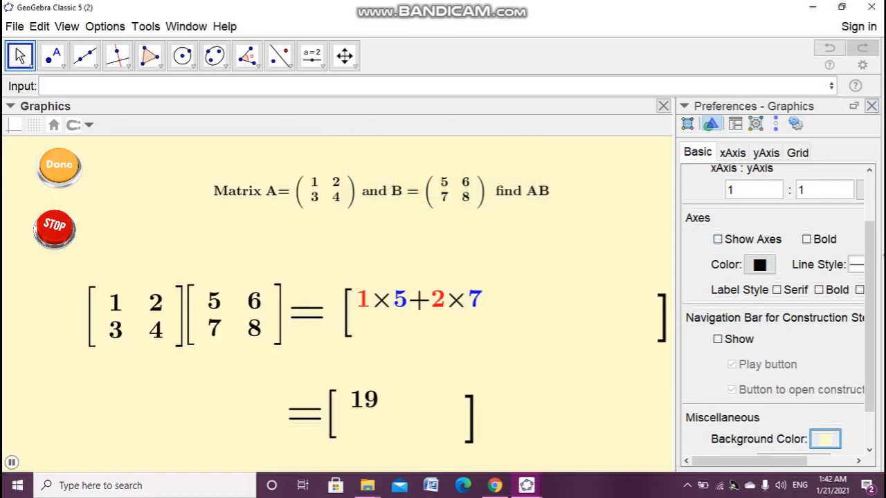
{"action": "left_click", "coordinate": [871, 105]}
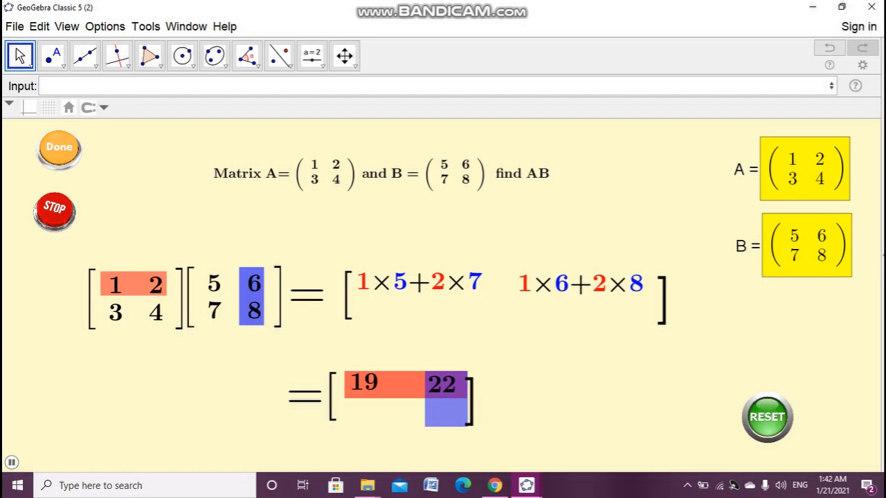
Step: Change the lower-left entry of matrix B to 6 in its input box
{"action": "left_click", "coordinate": [794, 256]}
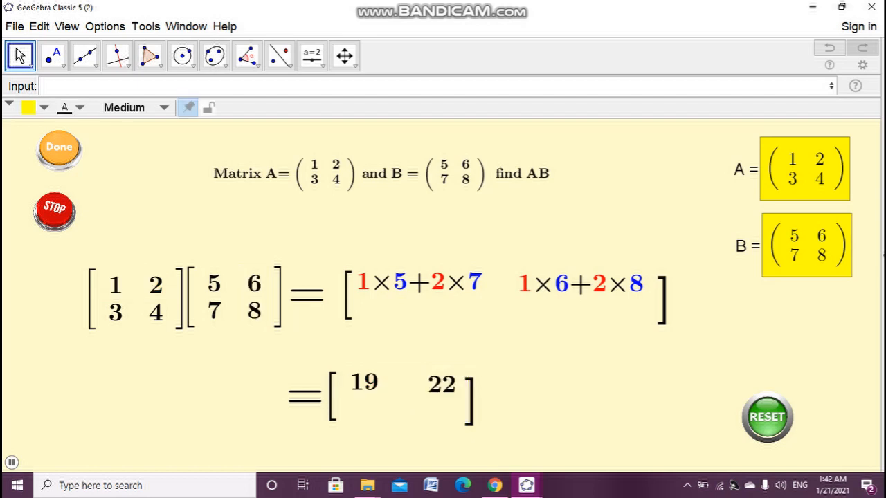
{"action": "left_click", "coordinate": [792, 256]}
{"action": "key", "text": "BackSpace"}
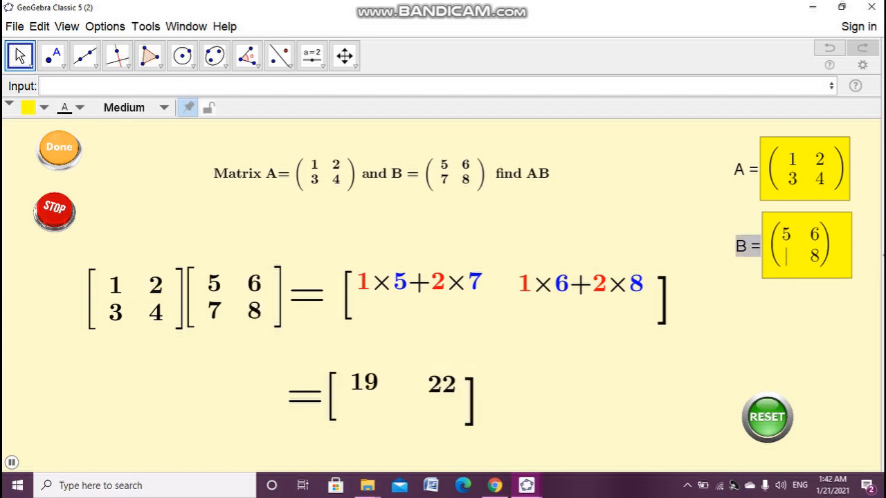
{"action": "type", "text": "6"}
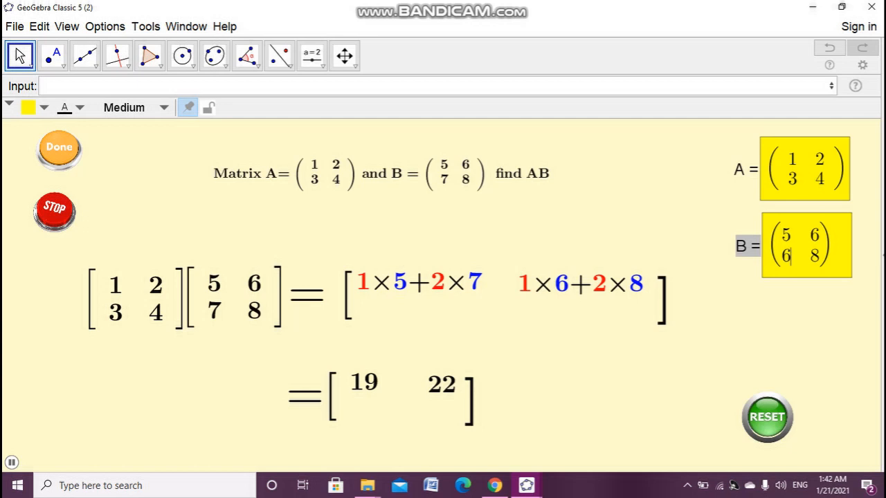
{"action": "key", "text": "Return"}
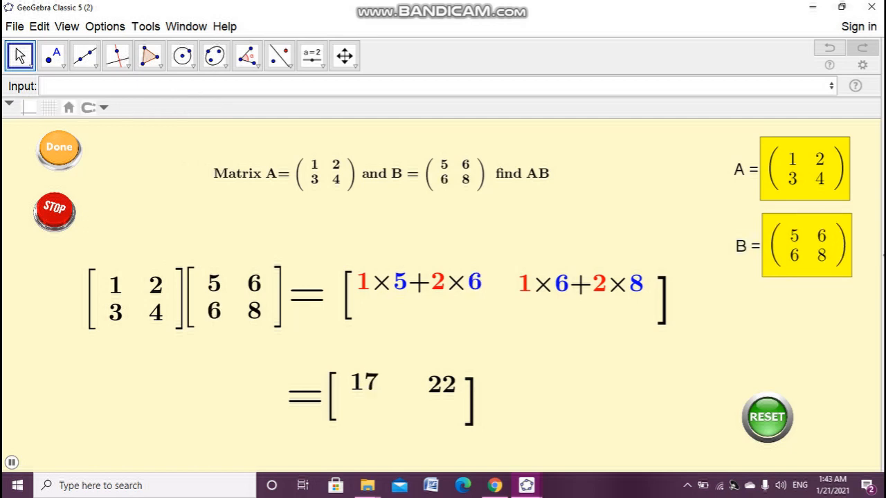
Step: Change the lower-left entry of matrix A to 0 in its input box
{"action": "left_click", "coordinate": [800, 178]}
{"action": "left_click", "coordinate": [790, 179]}
{"action": "key", "text": "BackSpace"}
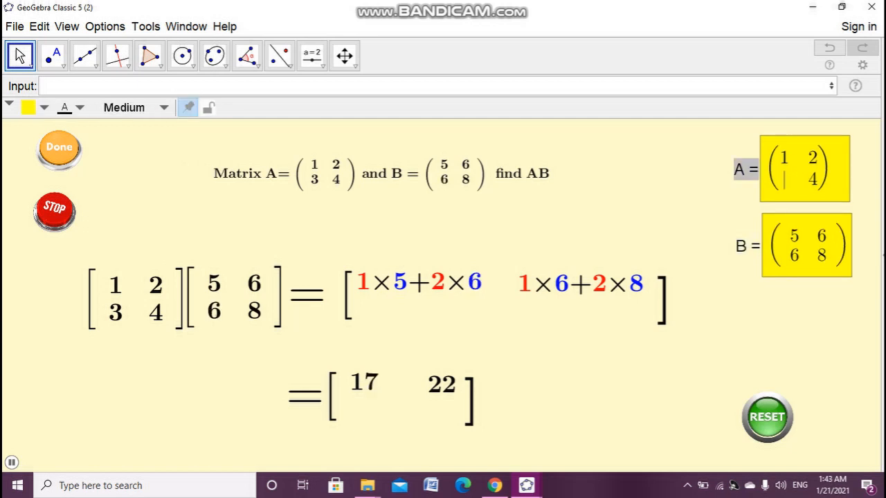
{"action": "type", "text": "0"}
{"action": "left_click", "coordinate": [580, 285]}
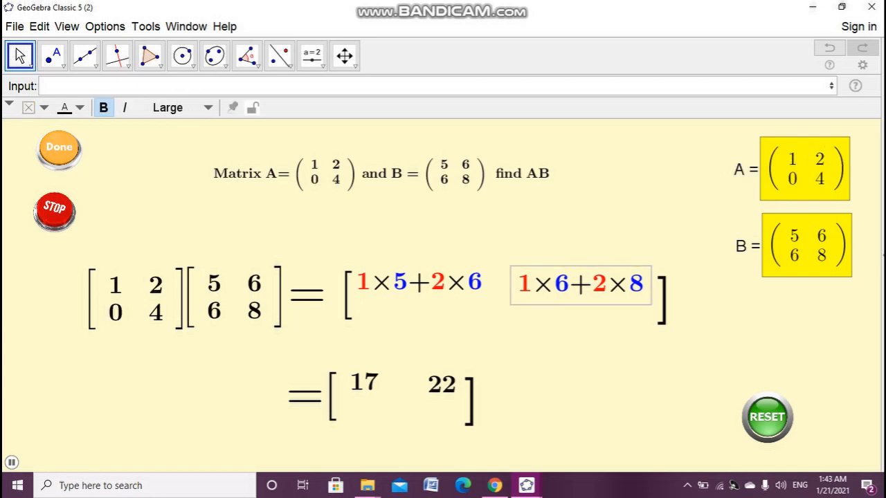
{"action": "key", "text": "Escape"}
Step: Change the upper-right entry of matrix B to 3 in its input box
{"action": "left_click", "coordinate": [821, 238]}
{"action": "left_click", "coordinate": [821, 238]}
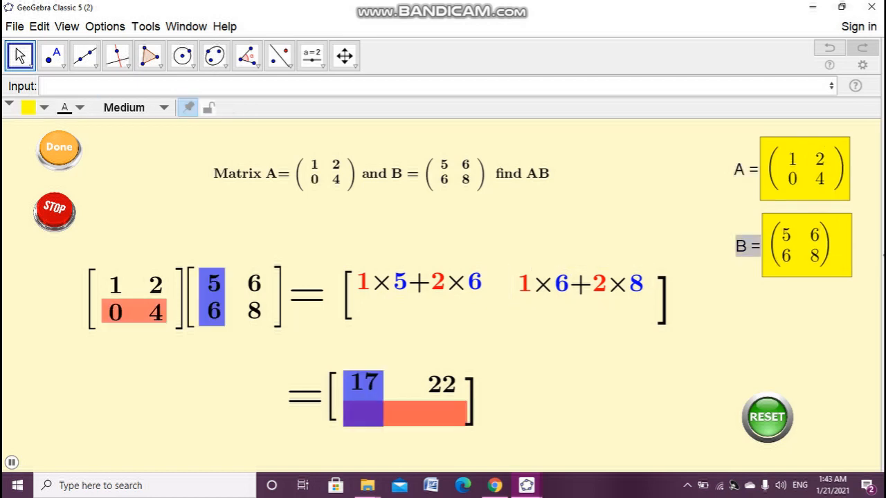
{"action": "key", "text": "BackSpace"}
{"action": "type", "text": "3"}
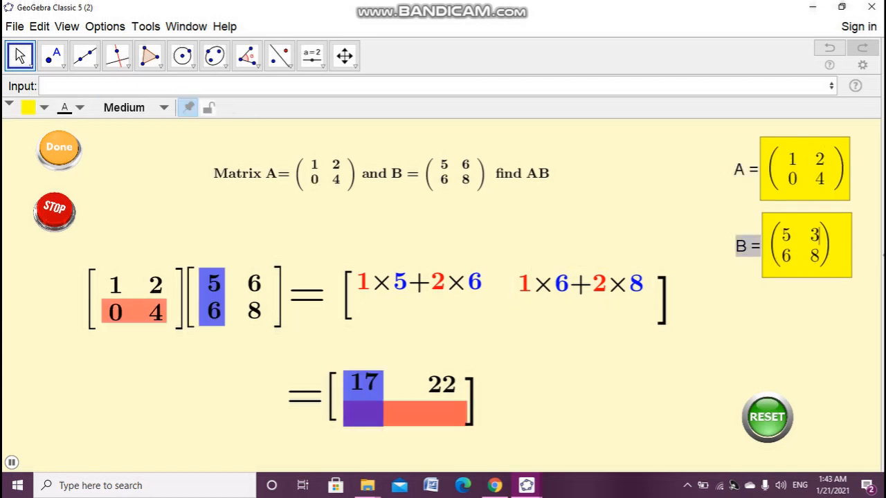
{"action": "key", "text": "Return"}
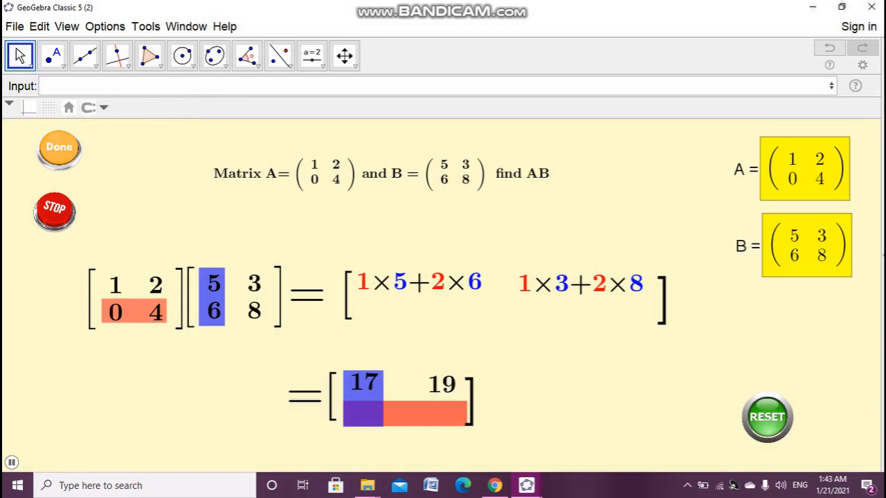
Step: Reset the solution and re-enter 4 as the lower-right entry of matrix A
{"action": "left_click", "coordinate": [767, 417]}
{"action": "left_click", "coordinate": [807, 245]}
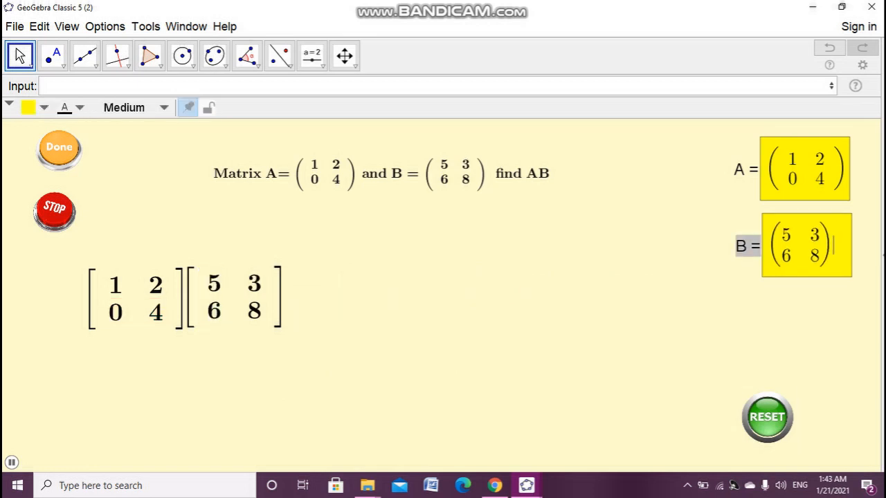
{"action": "left_click", "coordinate": [805, 168]}
{"action": "left_click", "coordinate": [818, 180]}
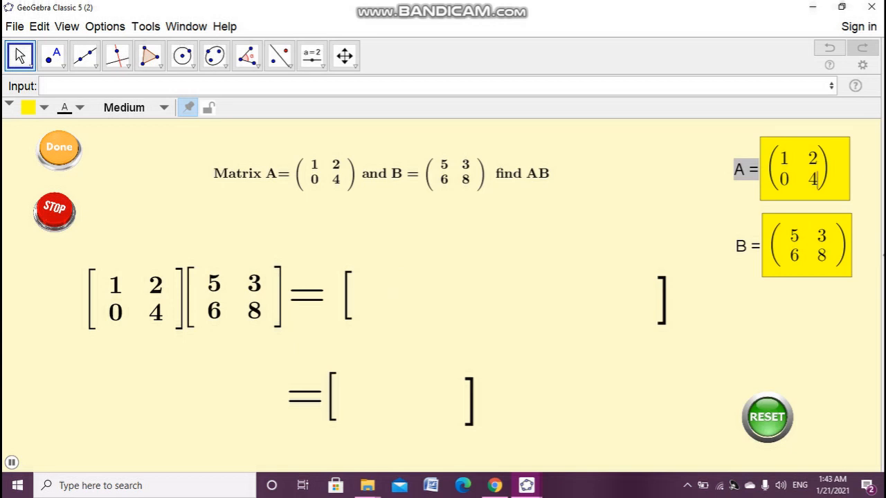
{"action": "key", "text": "BackSpace"}
{"action": "type", "text": "4"}
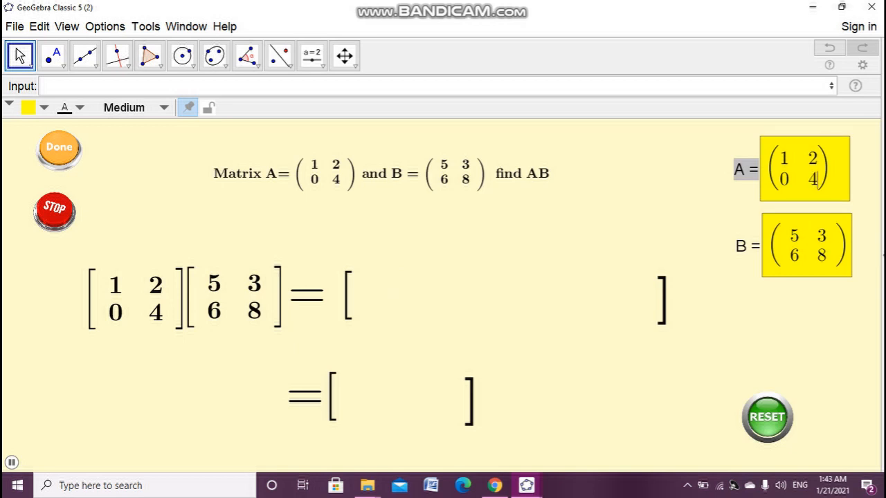
{"action": "key", "text": "Return"}
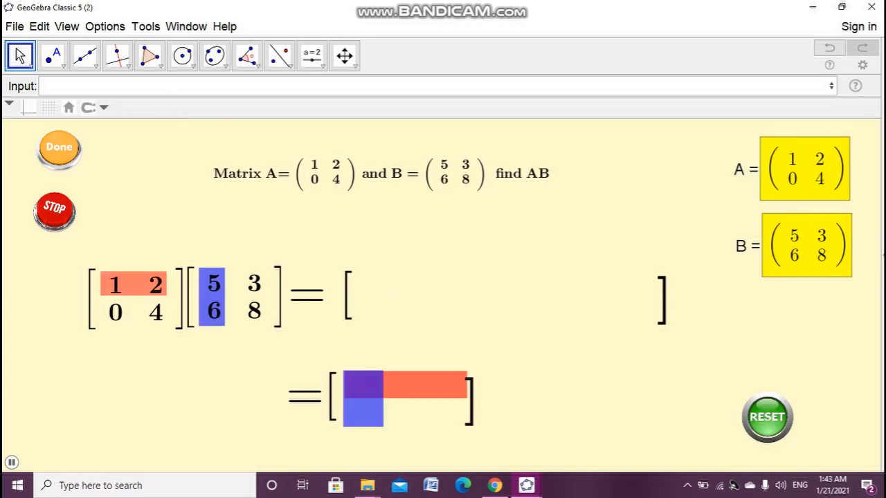
Step: Test the RESET, Done and STOP images on the solution animation
{"action": "left_click", "coordinate": [767, 418]}
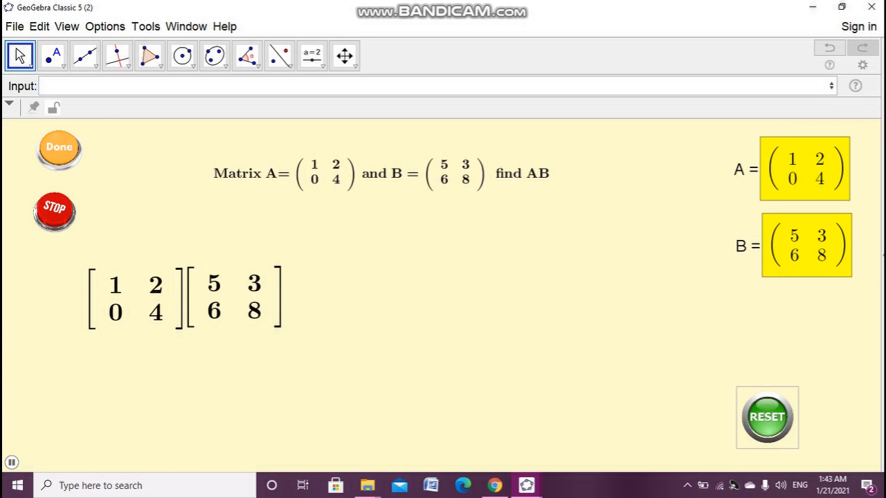
{"action": "left_click", "coordinate": [59, 148]}
{"action": "left_click", "coordinate": [55, 211]}
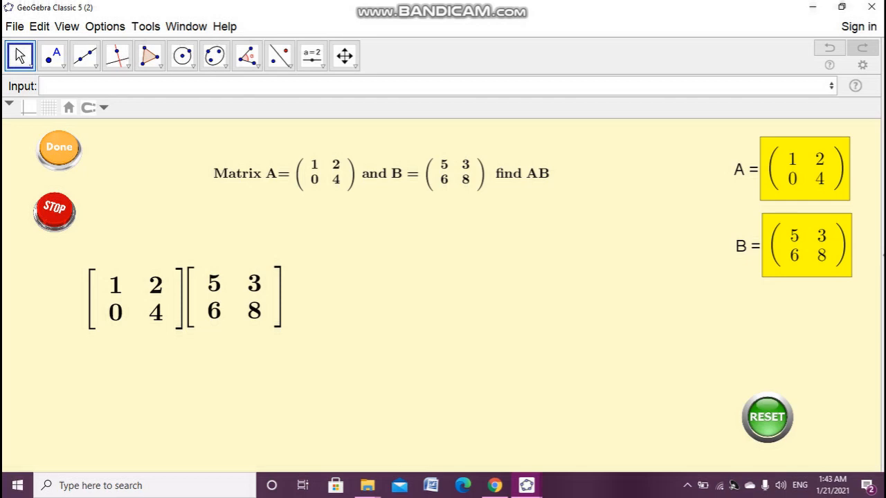
{"action": "left_click", "coordinate": [687, 485]}
{"action": "left_click", "coordinate": [662, 459]}
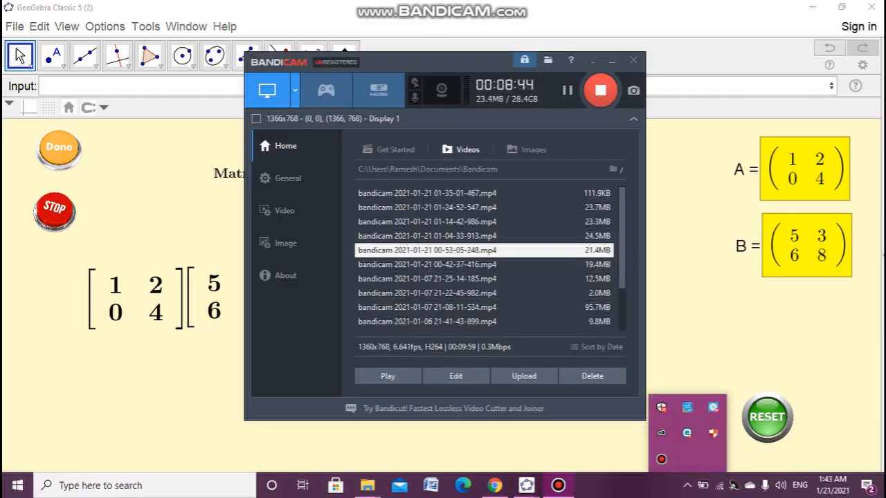